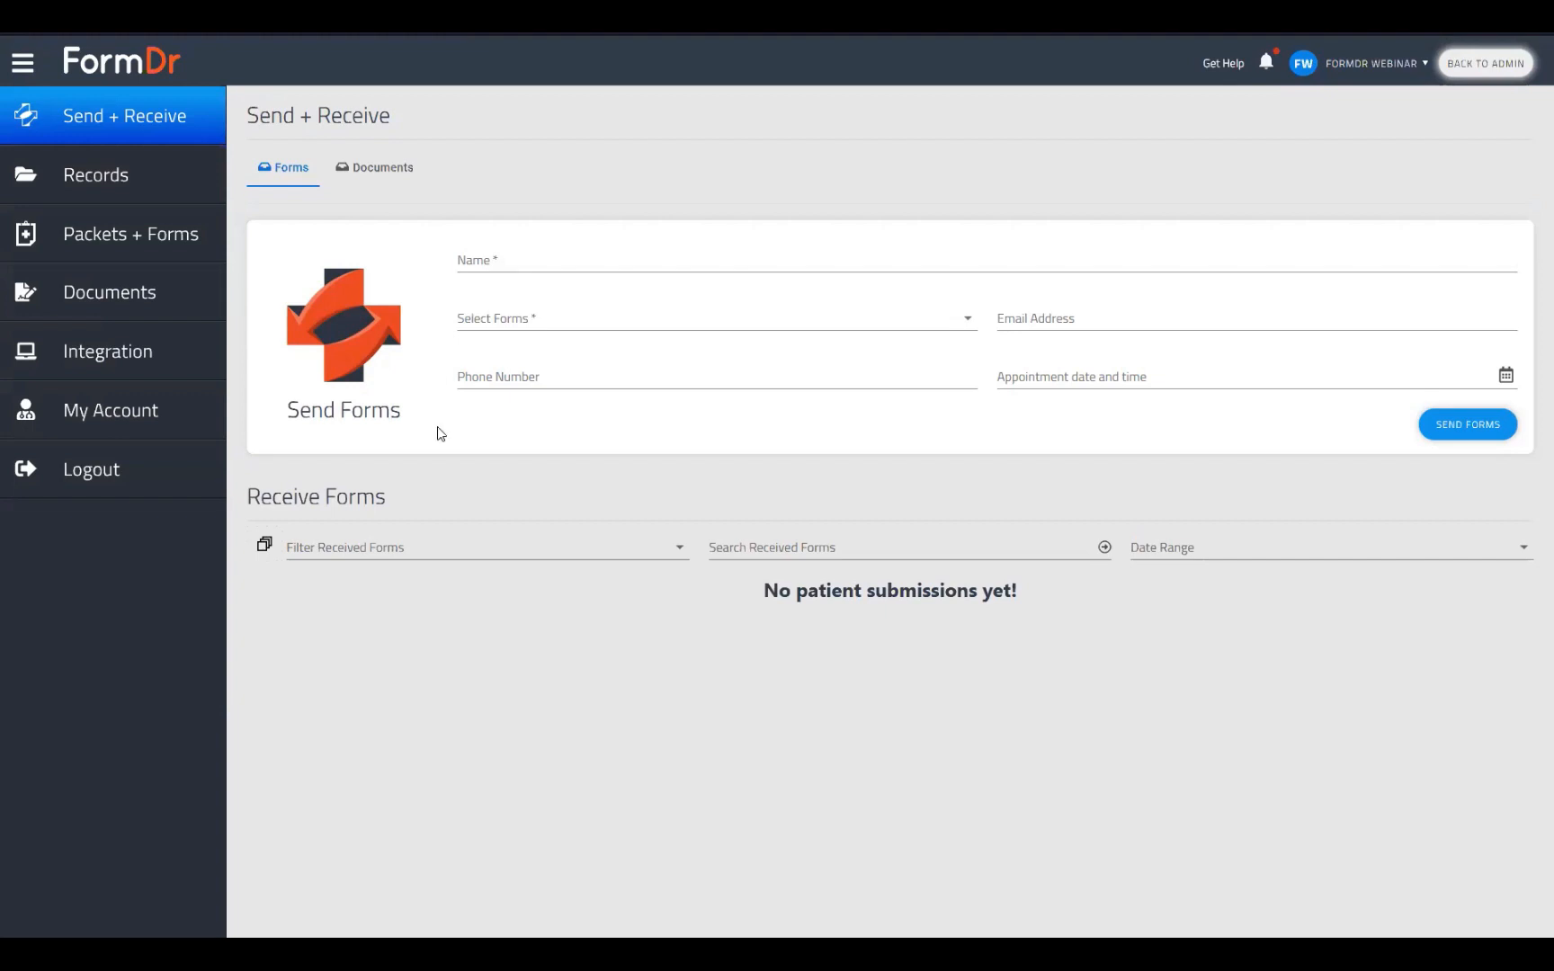
- Open the forms of the FormDr Training packet for editing and proceed to the Build stage
click(131, 235)
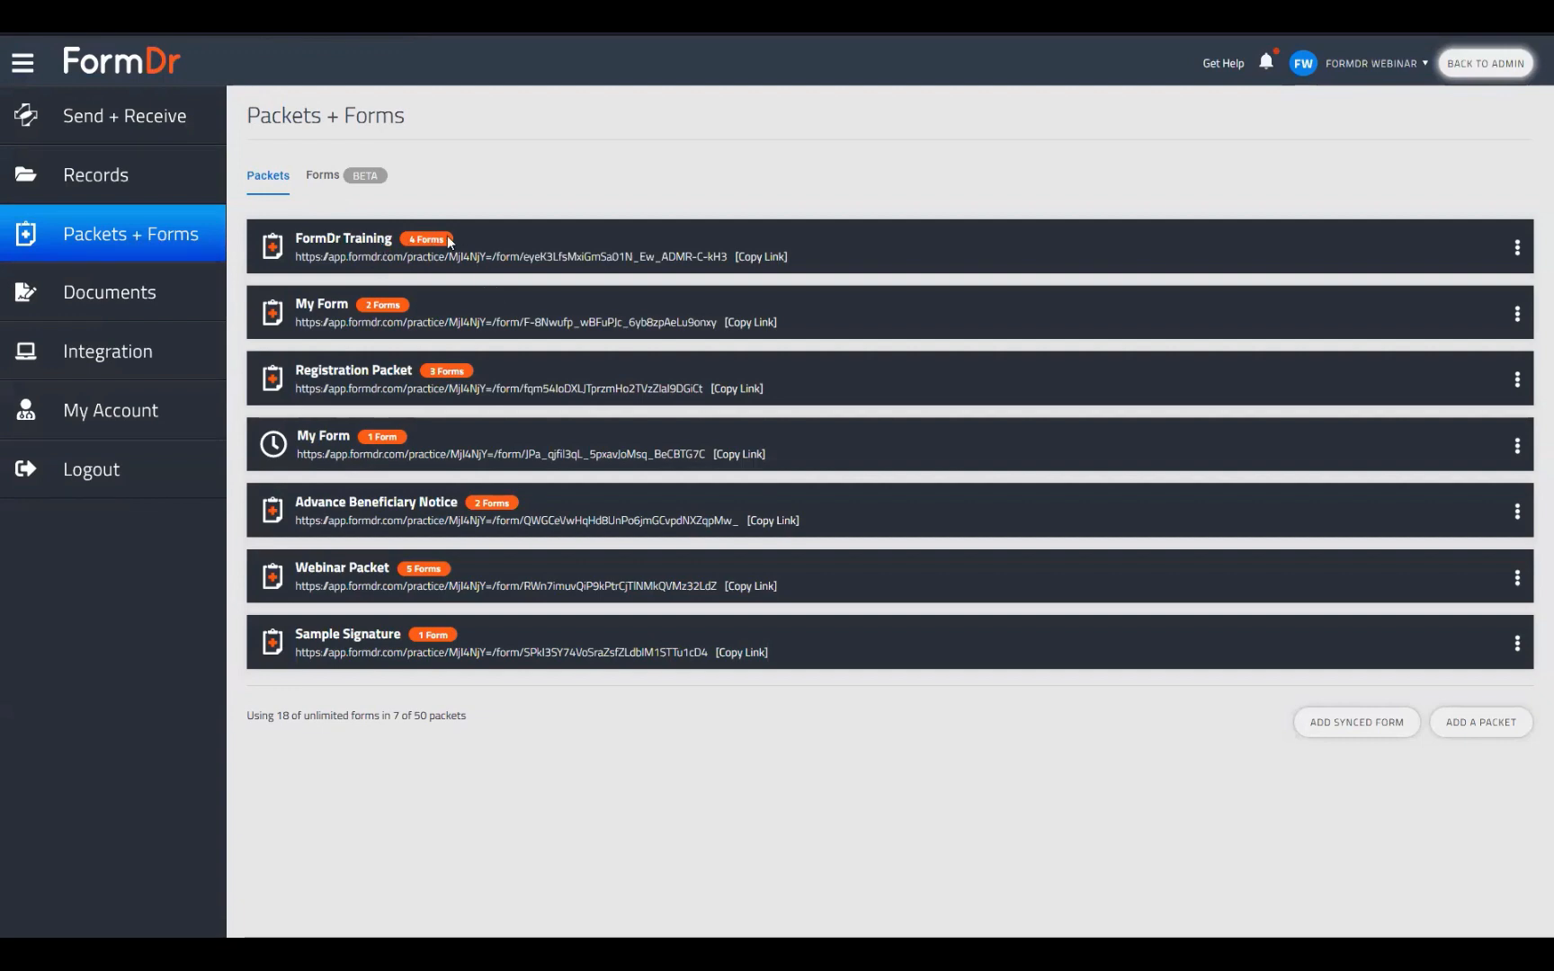
click(1517, 252)
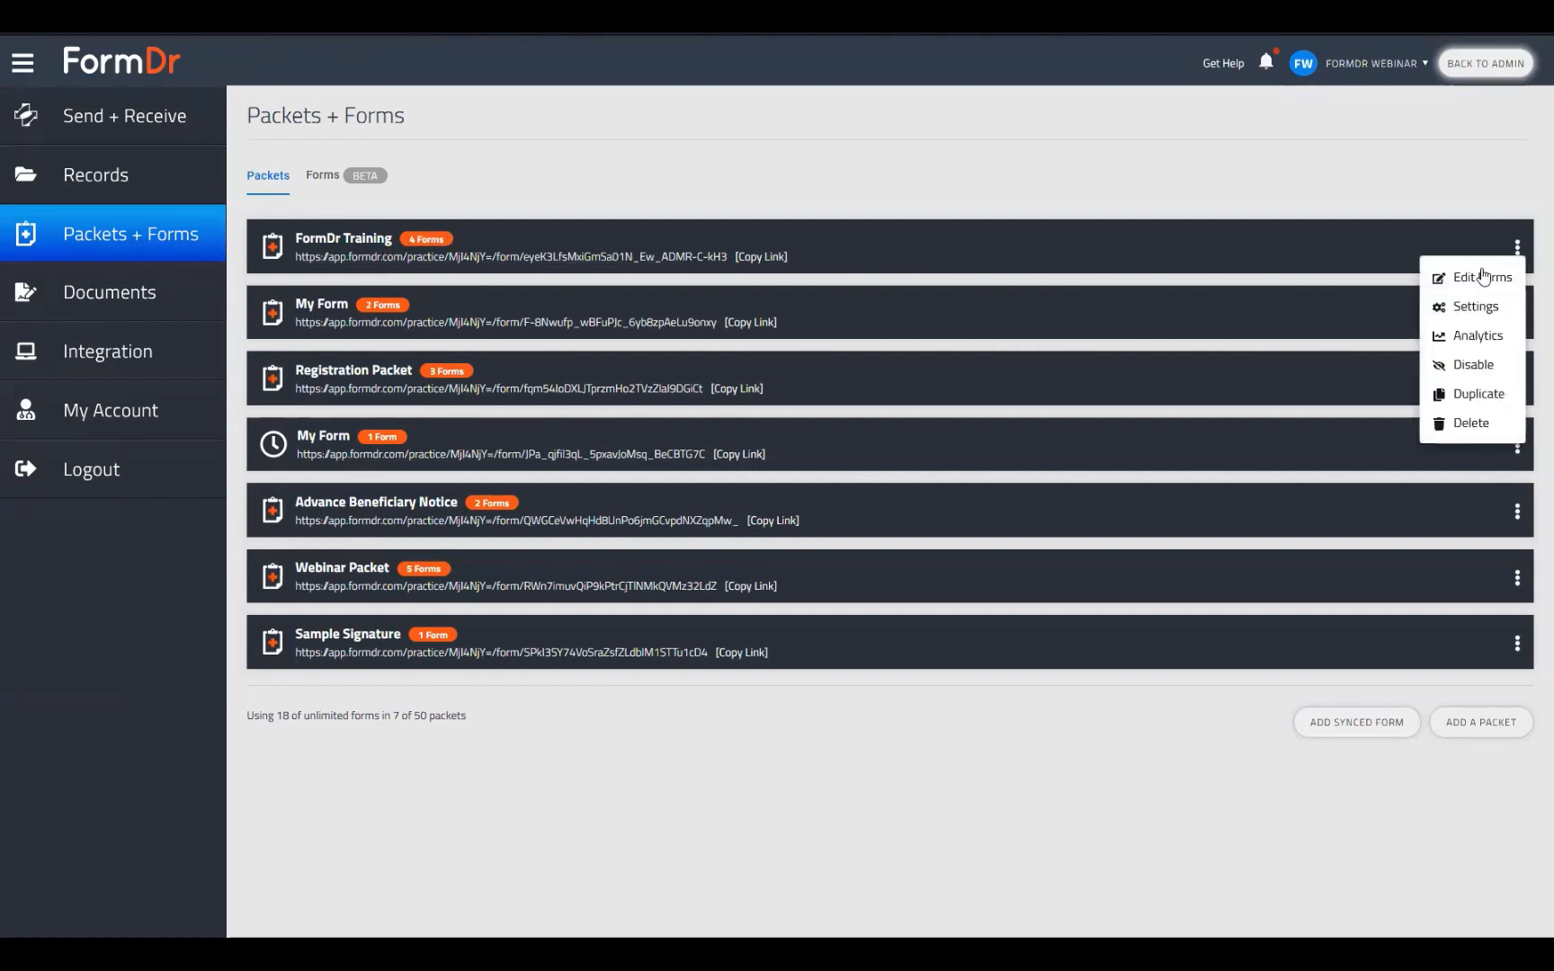
click(1488, 273)
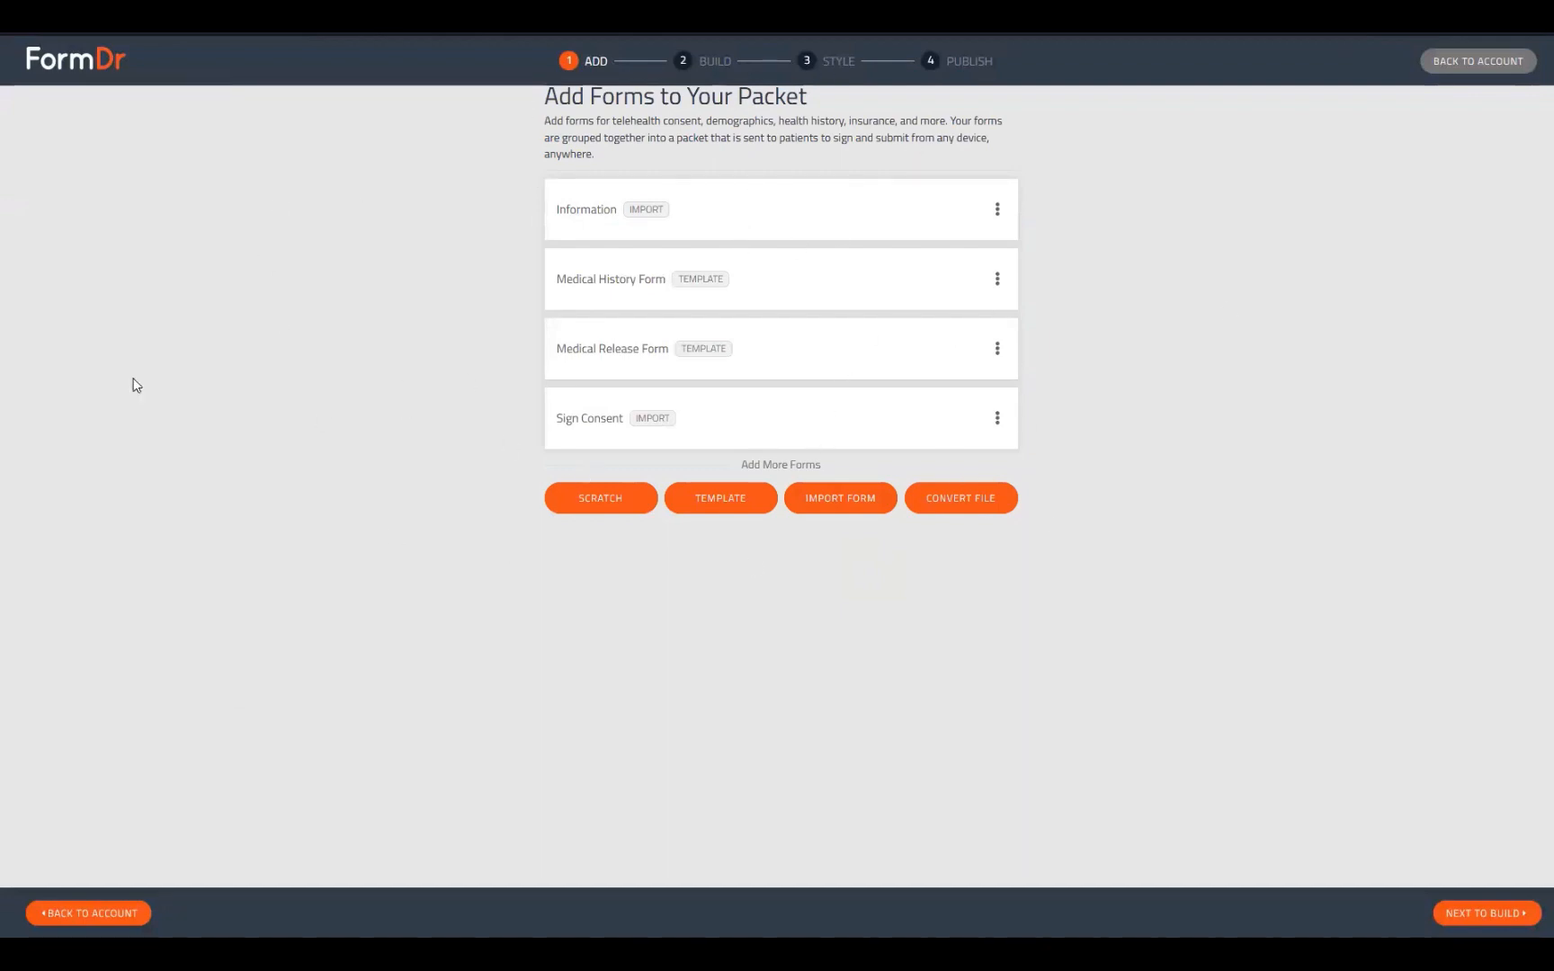
click(1484, 914)
- Add a columns section at the end of the Information form and fill it with six Yes/No single-select fields by duplicating one
scroll(1279, 610, down, 1)
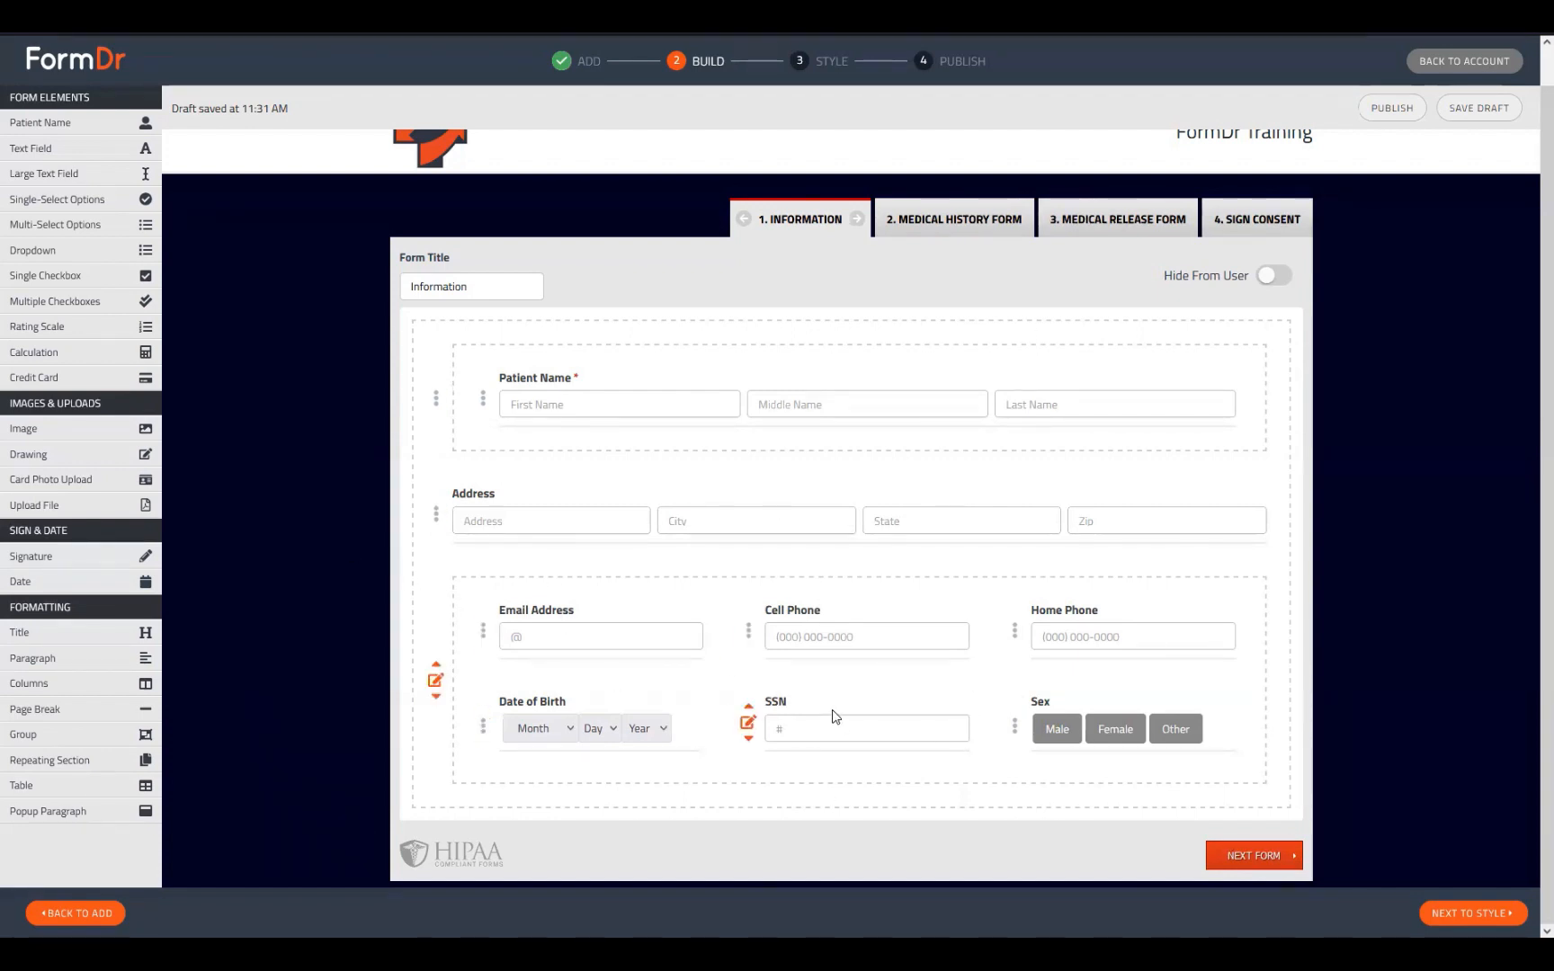
click(66, 685)
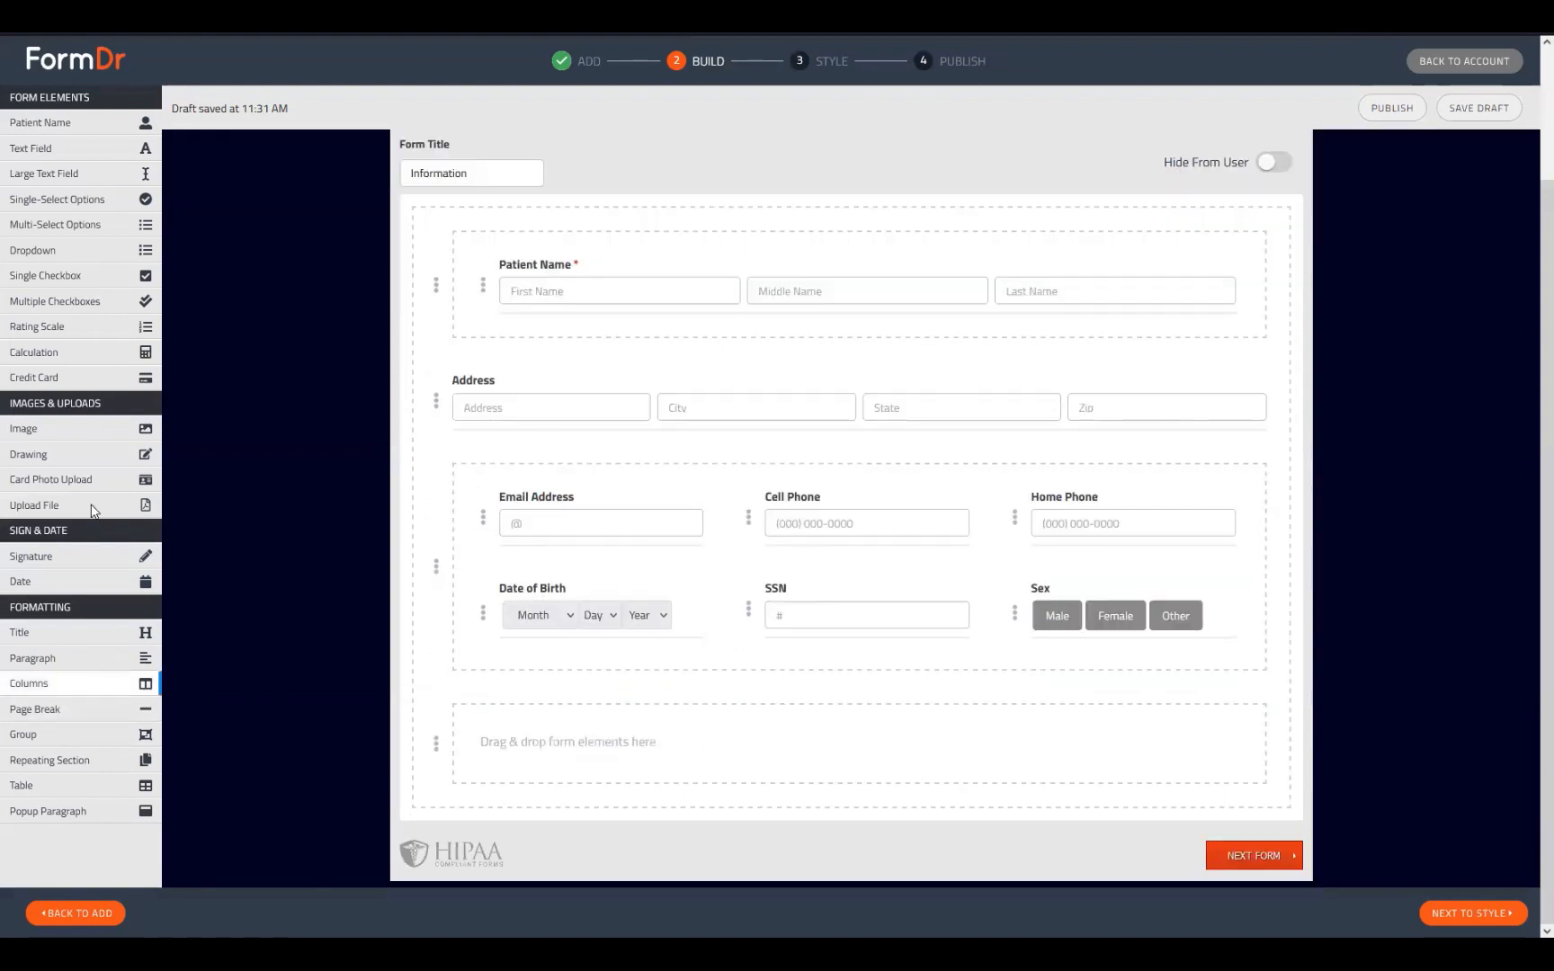
drag(56, 199, 461, 770)
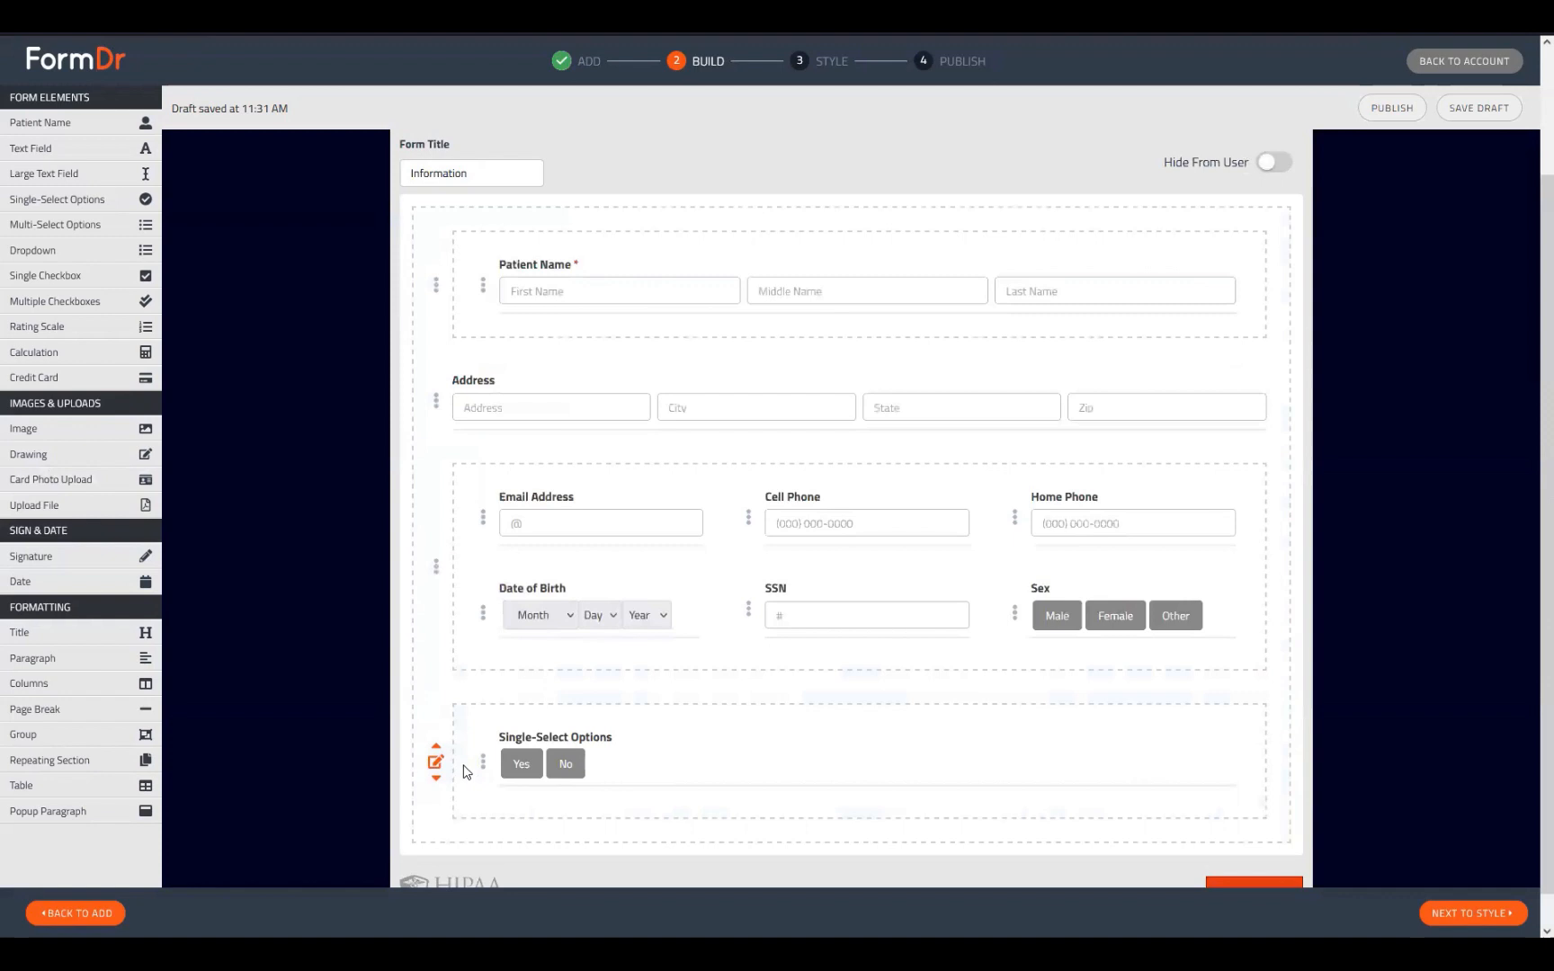
click(520, 770)
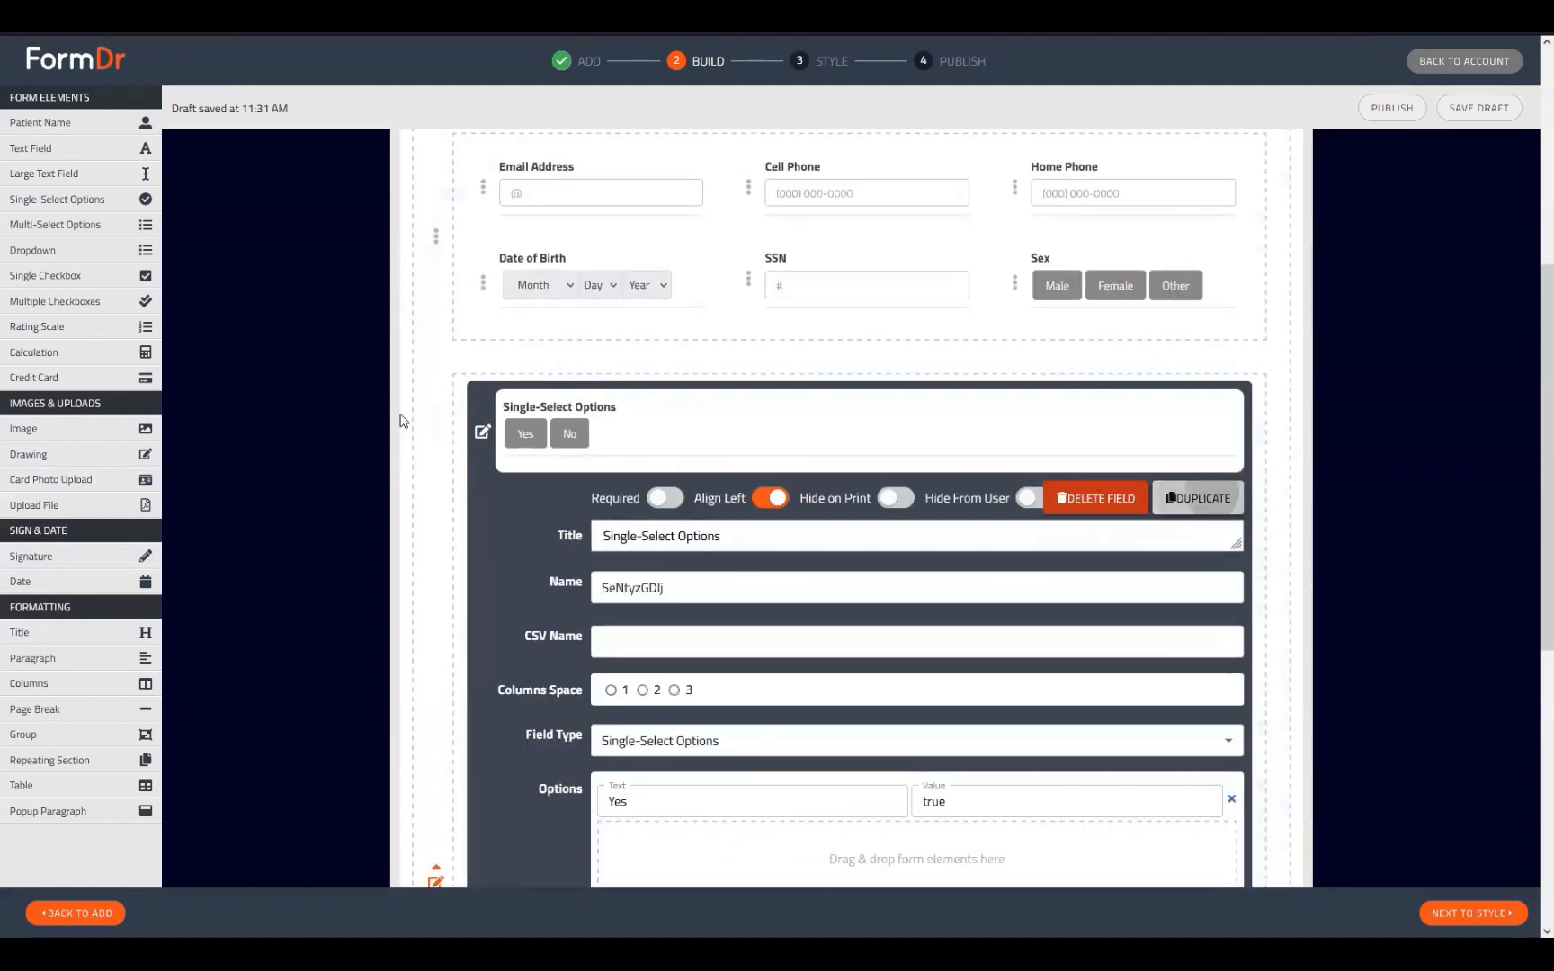
click(483, 436)
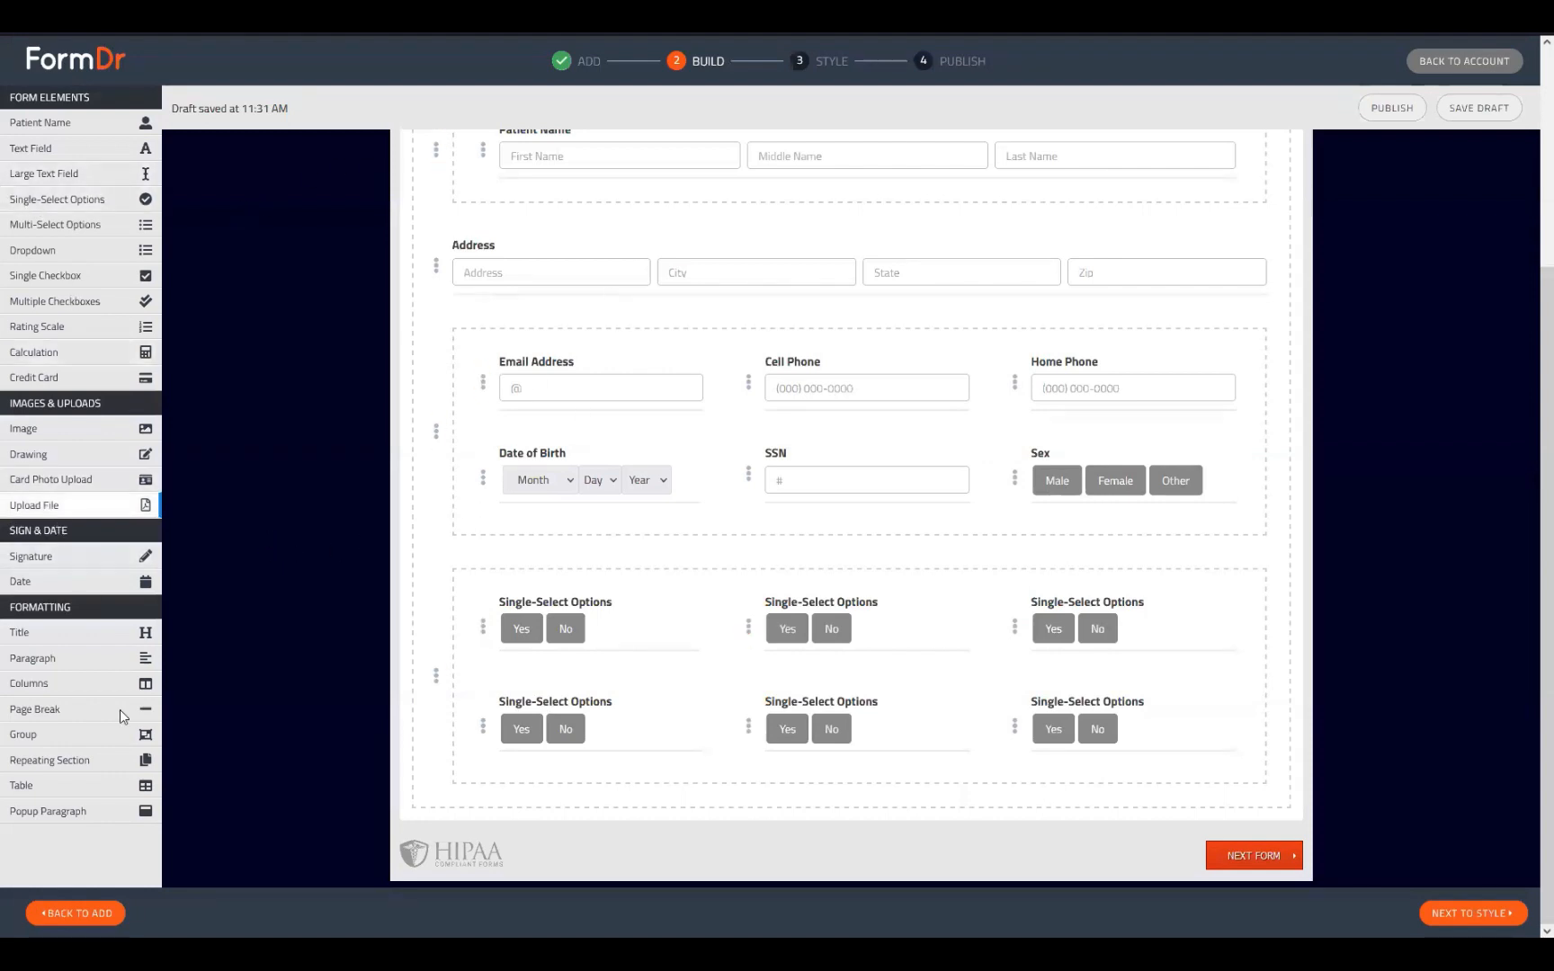
- Add another columns section below the single-select fields and fill it with six dropdown fields by duplicating one
click(57, 686)
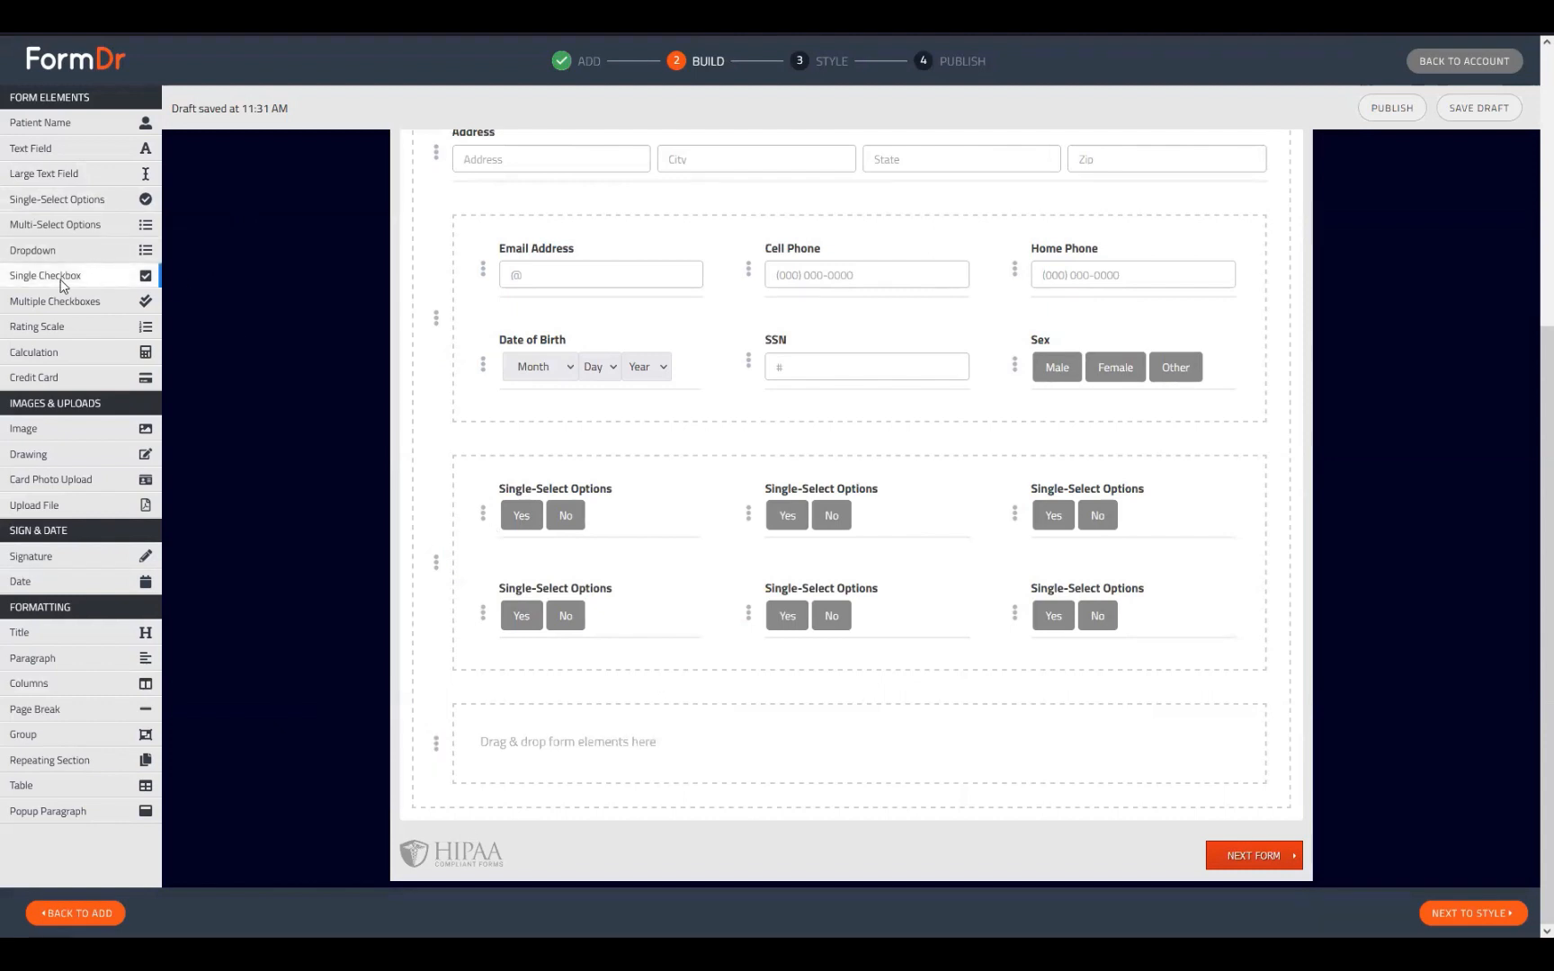
drag(49, 253, 509, 758)
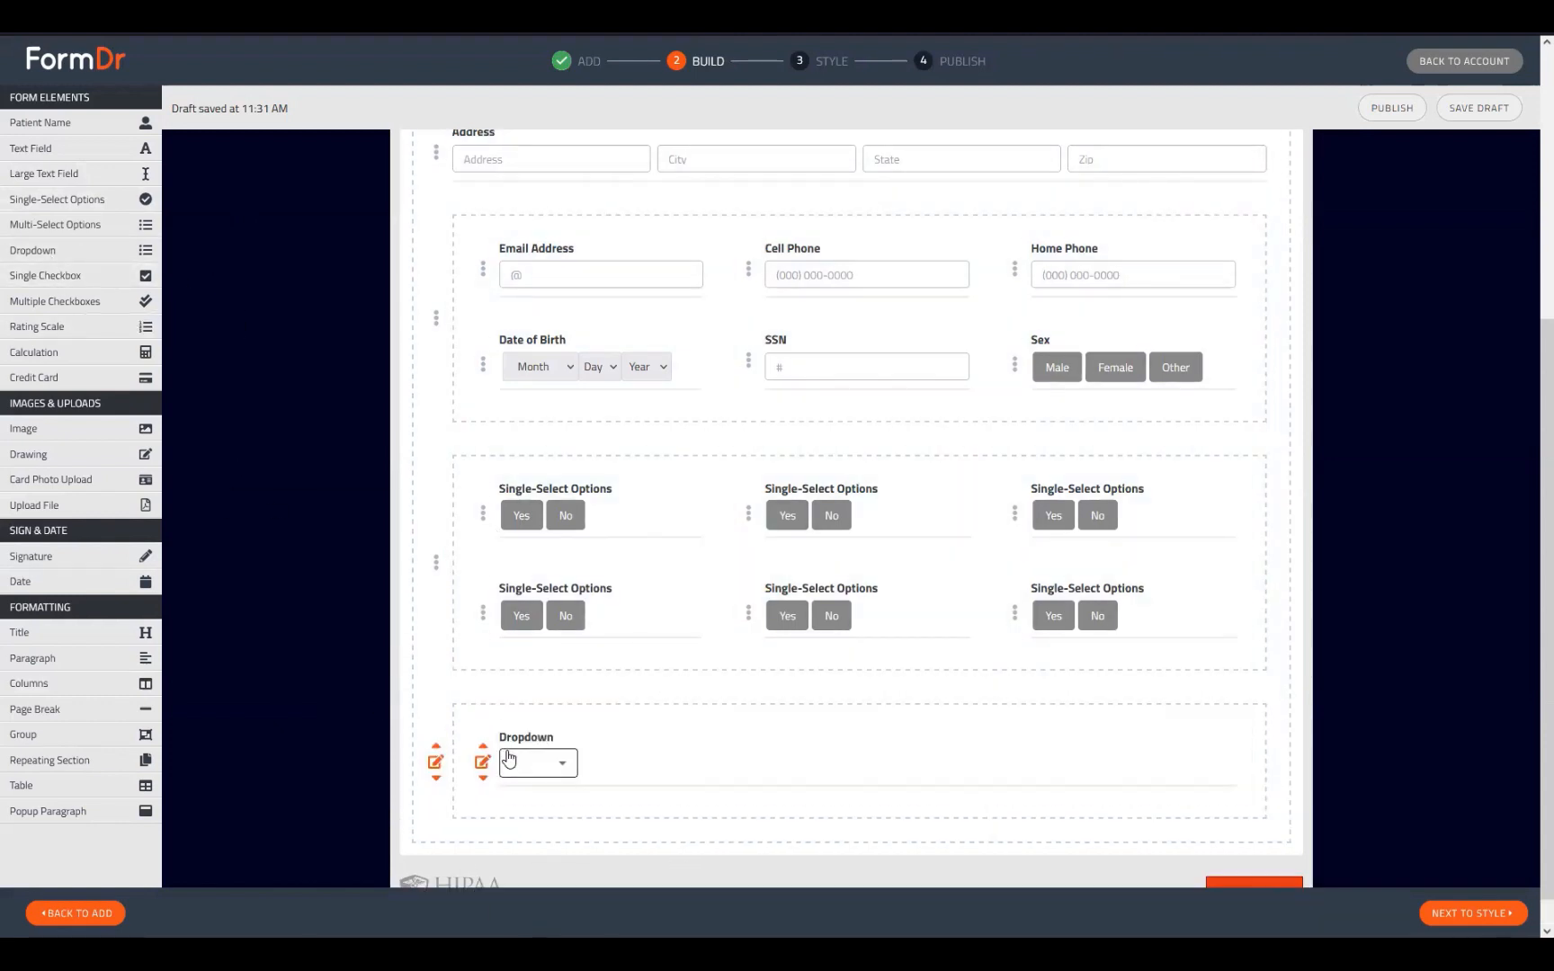
click(483, 762)
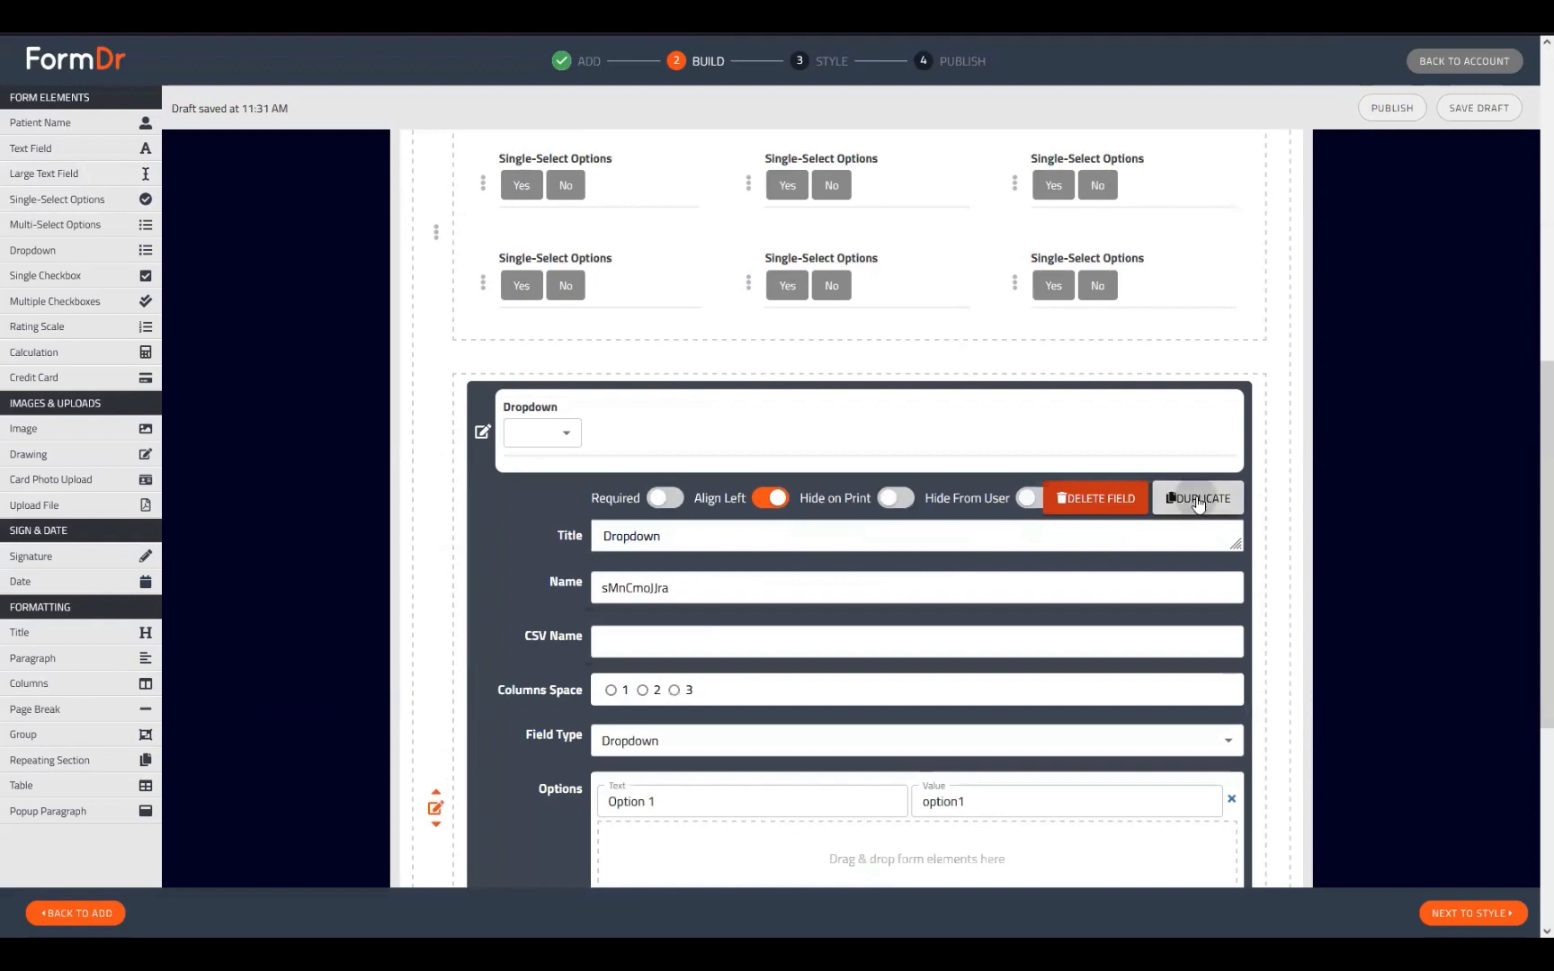
click(479, 434)
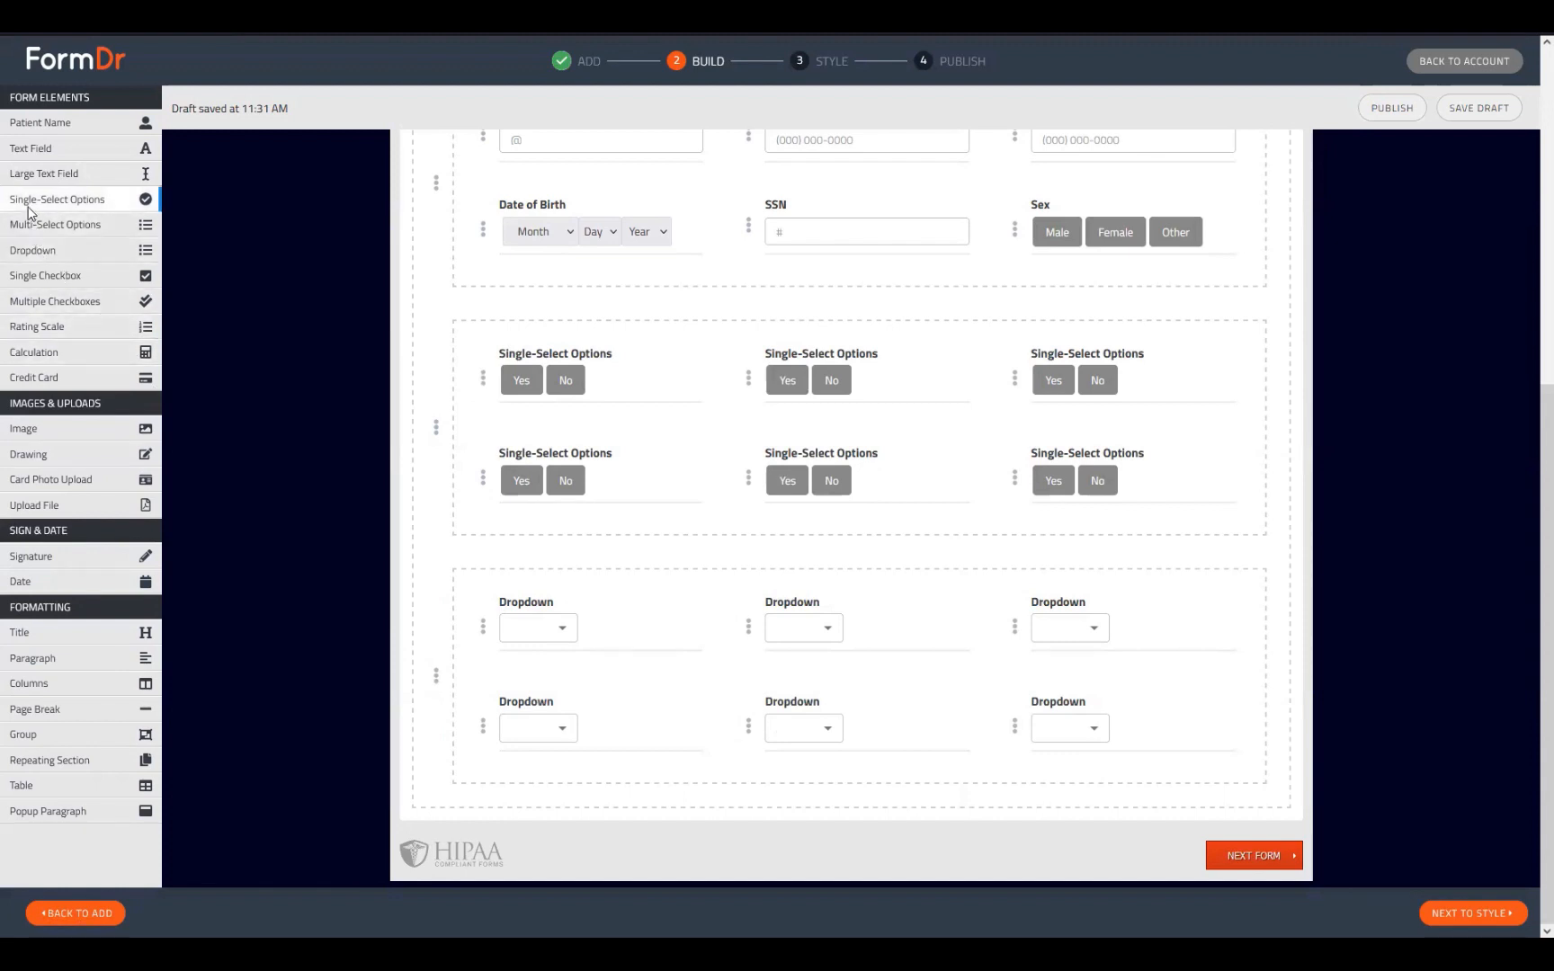
- Insert a single-select field above the columns of Yes/No fields and title it "Is the patient a minor?"
drag(28, 207, 469, 322)
scroll(701, 496, up, 3)
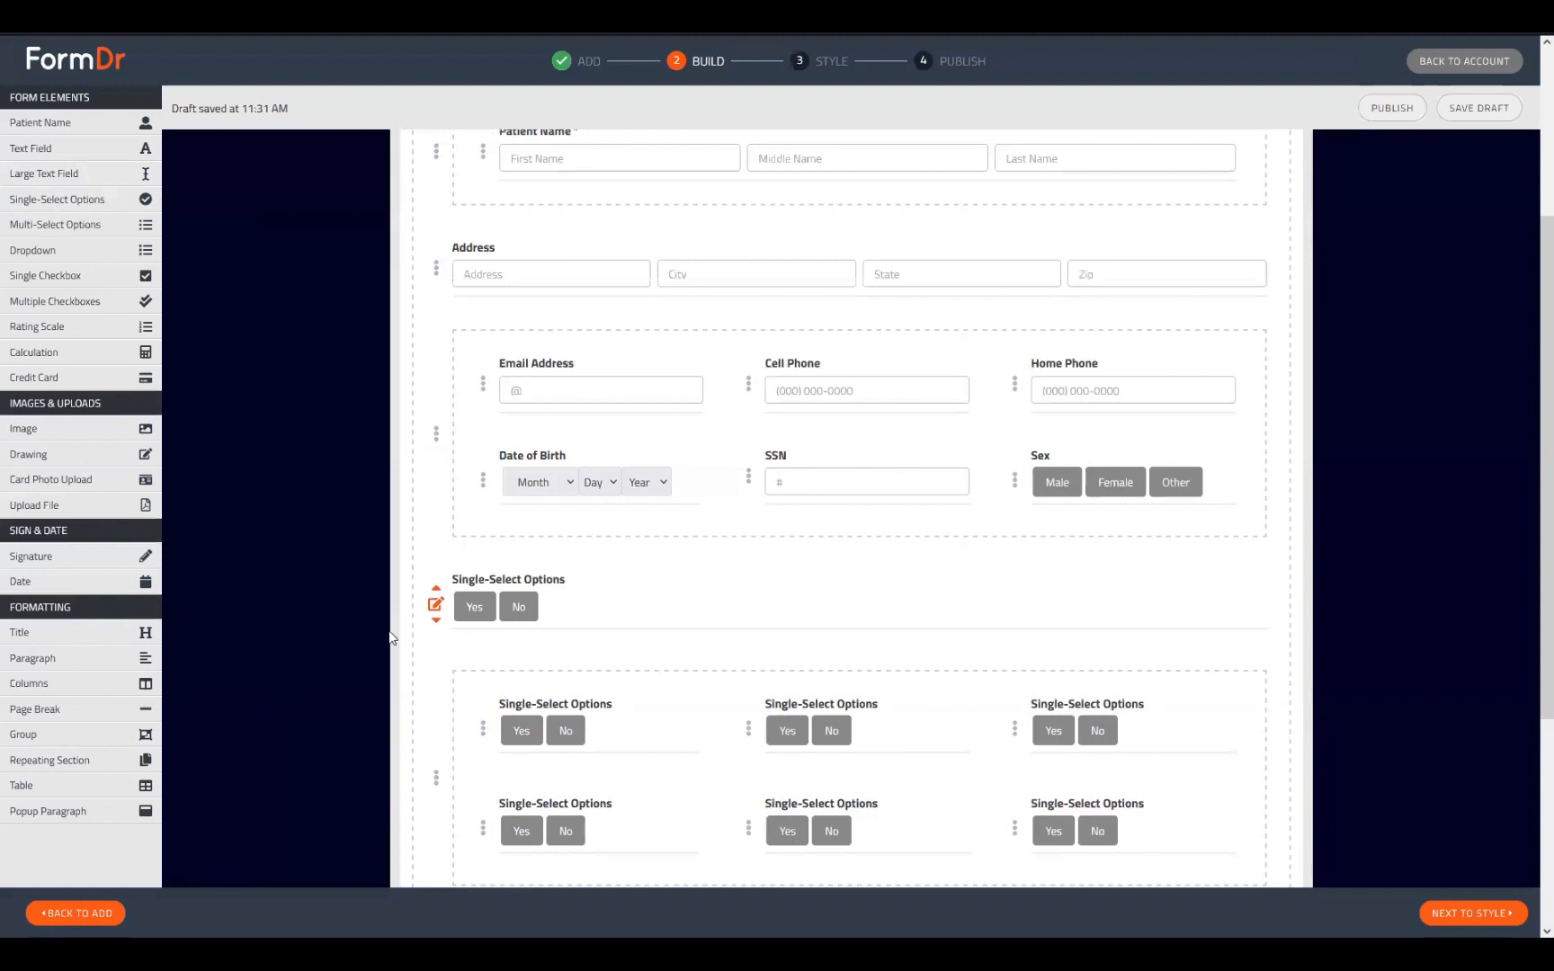
click(435, 603)
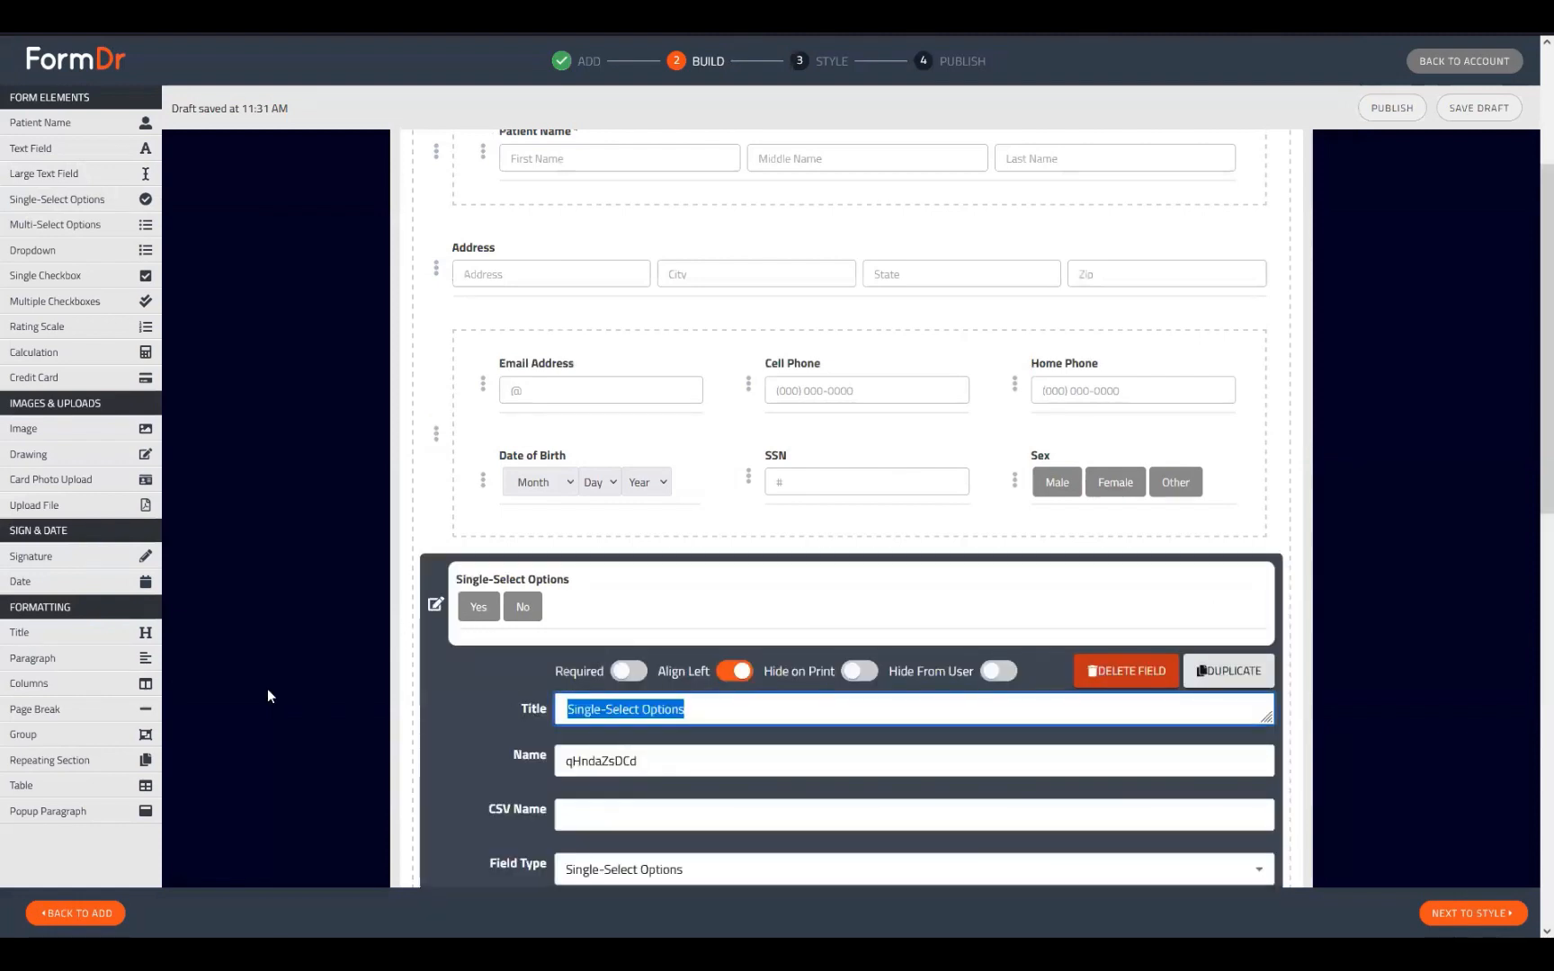
key(BackSpace)
text(Is the patient )
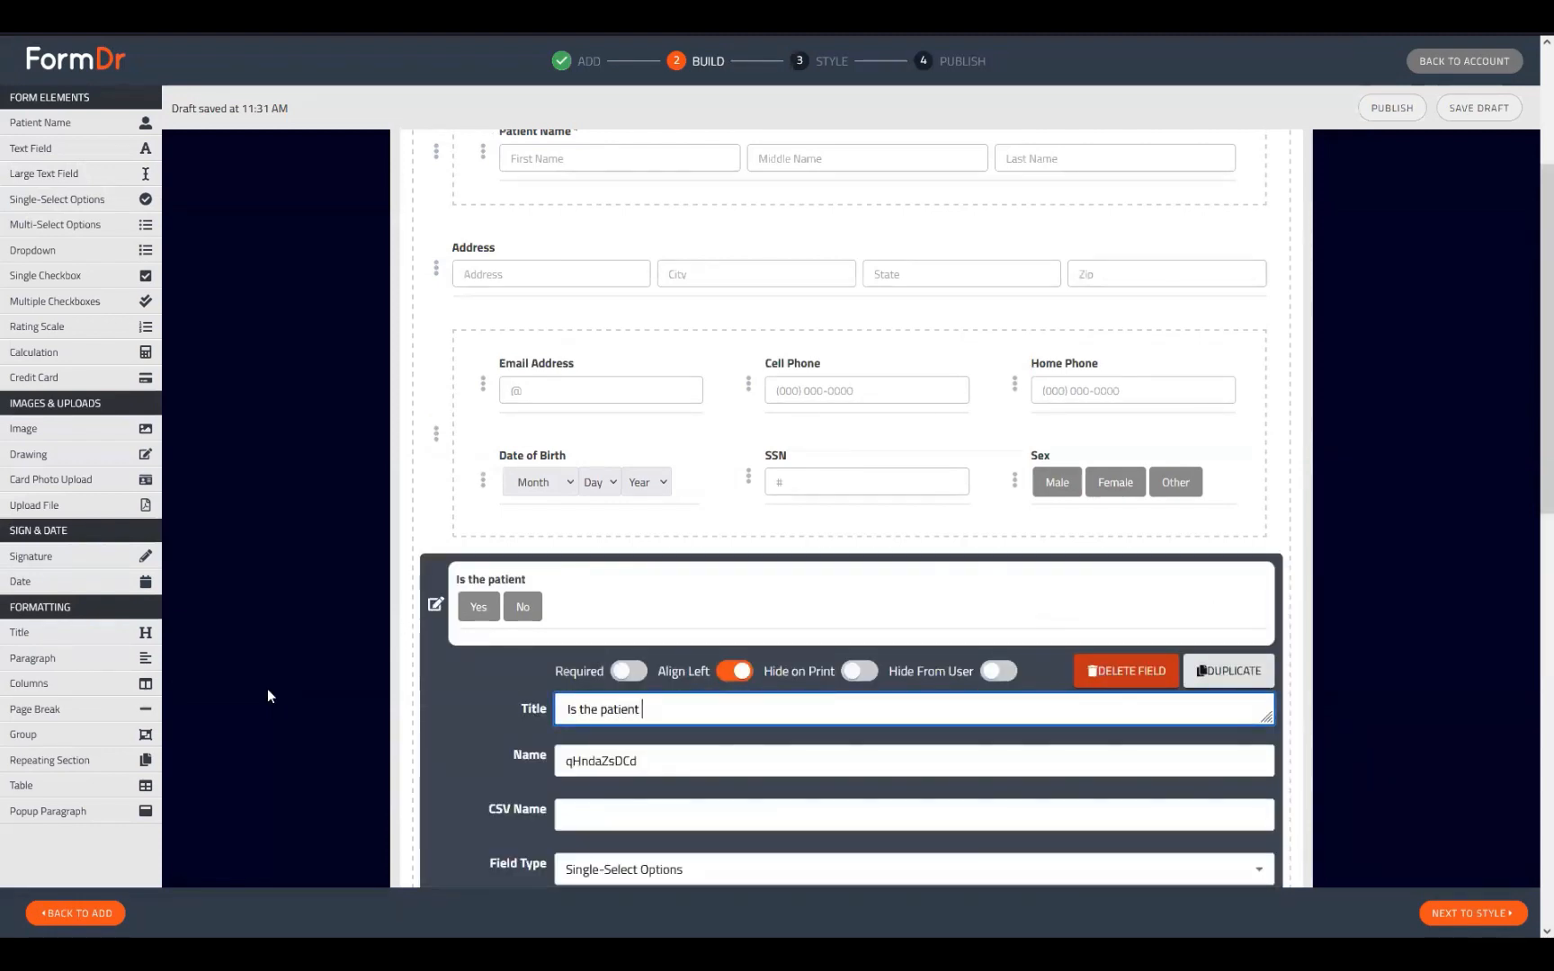
text(a minor?)
- Nest the dropdown columns under the minor question's Yes option and the single-select columns under its No option as conditional fields
scroll(149, 634, down, 1)
scroll(1030, 407, down, 1)
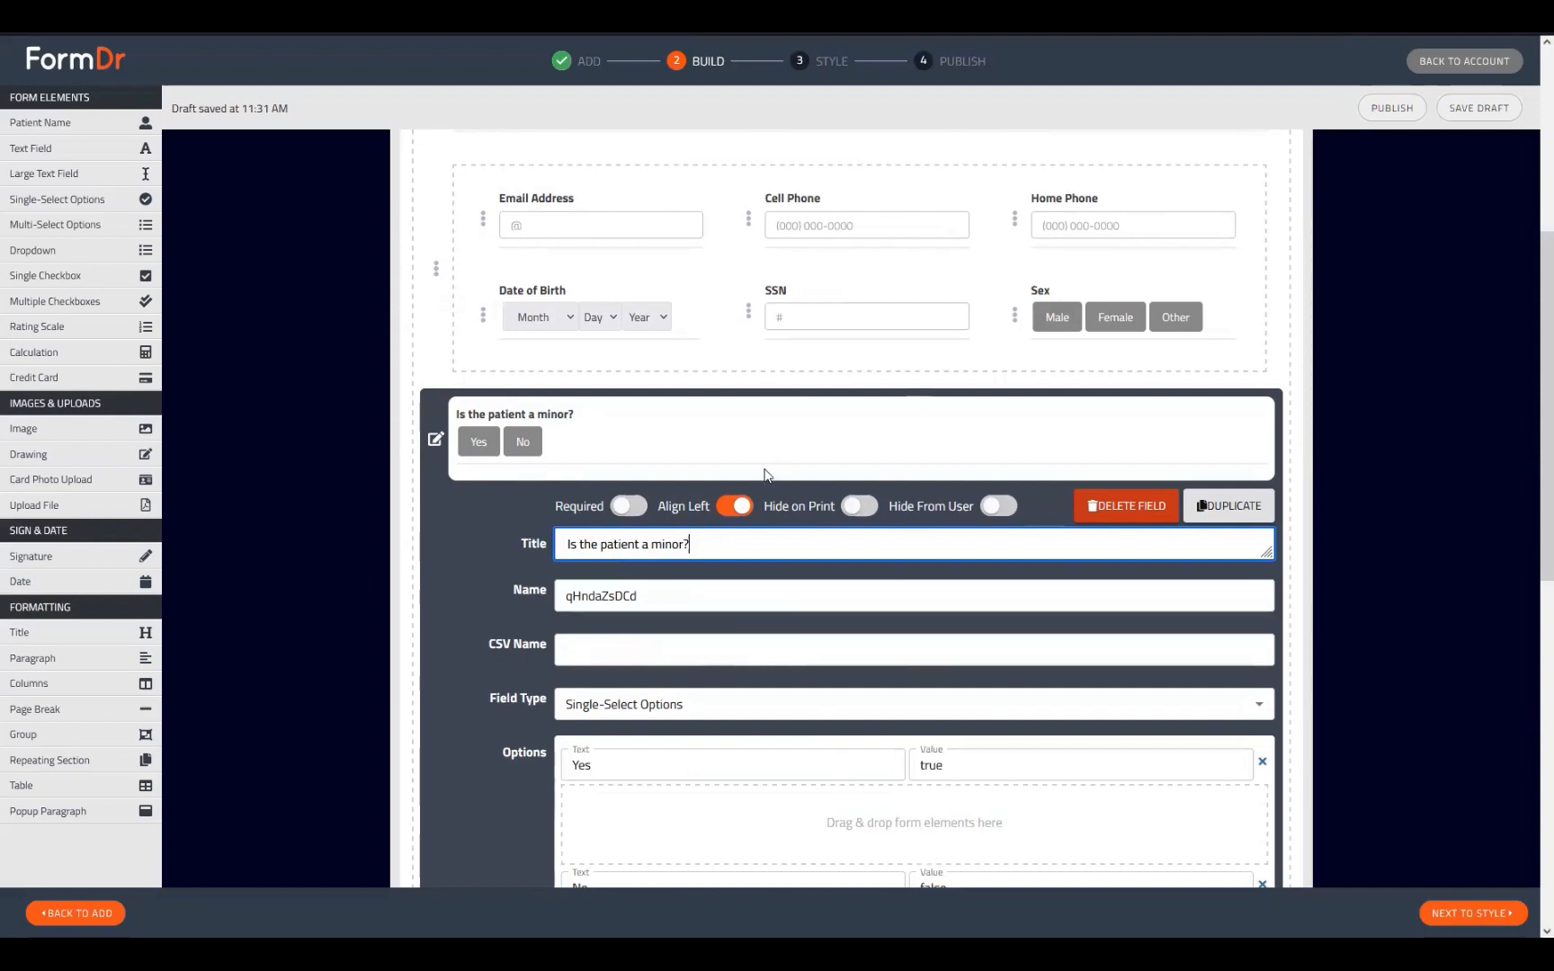
scroll(758, 481, down, 3)
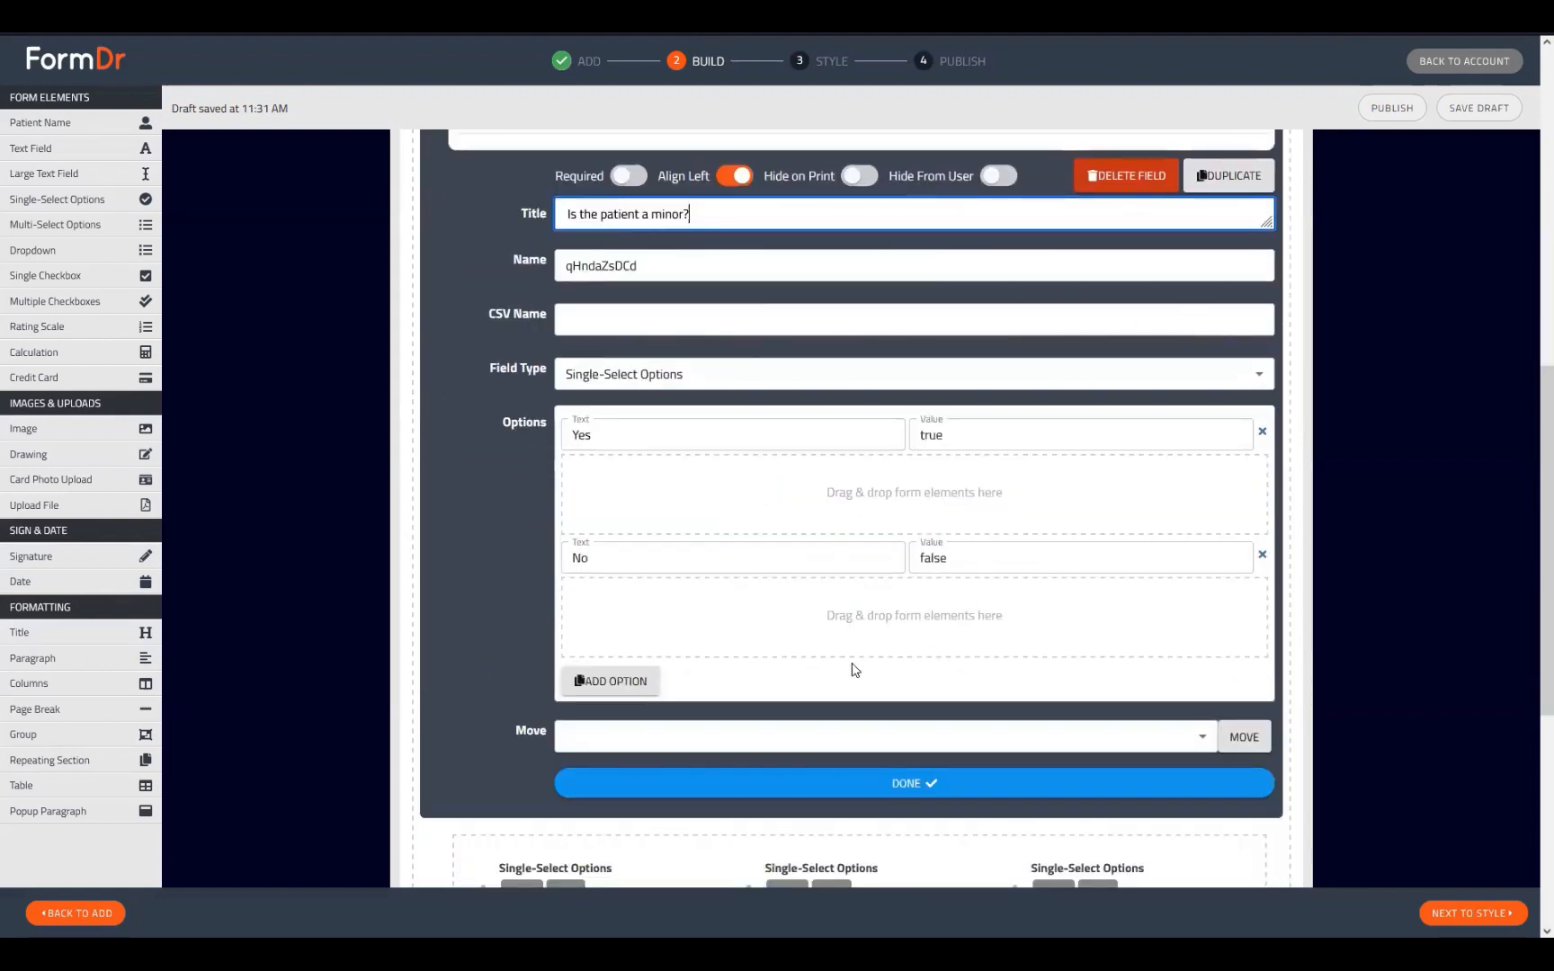
scroll(665, 580, up, 3)
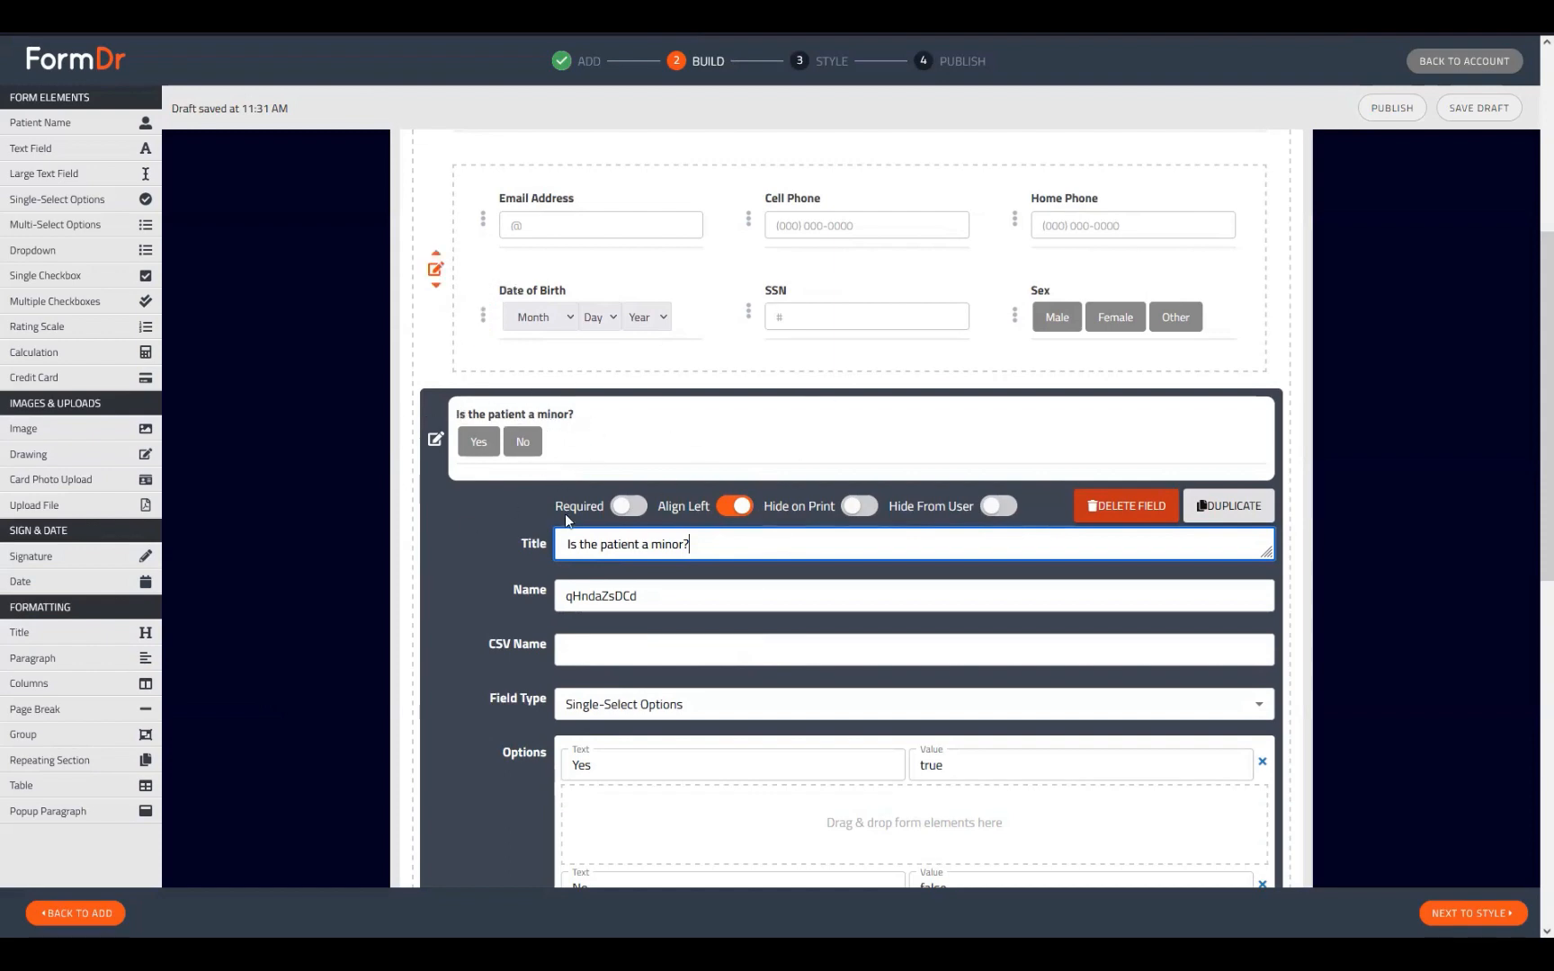
scroll(611, 519, down, 5)
scroll(593, 504, down, 3)
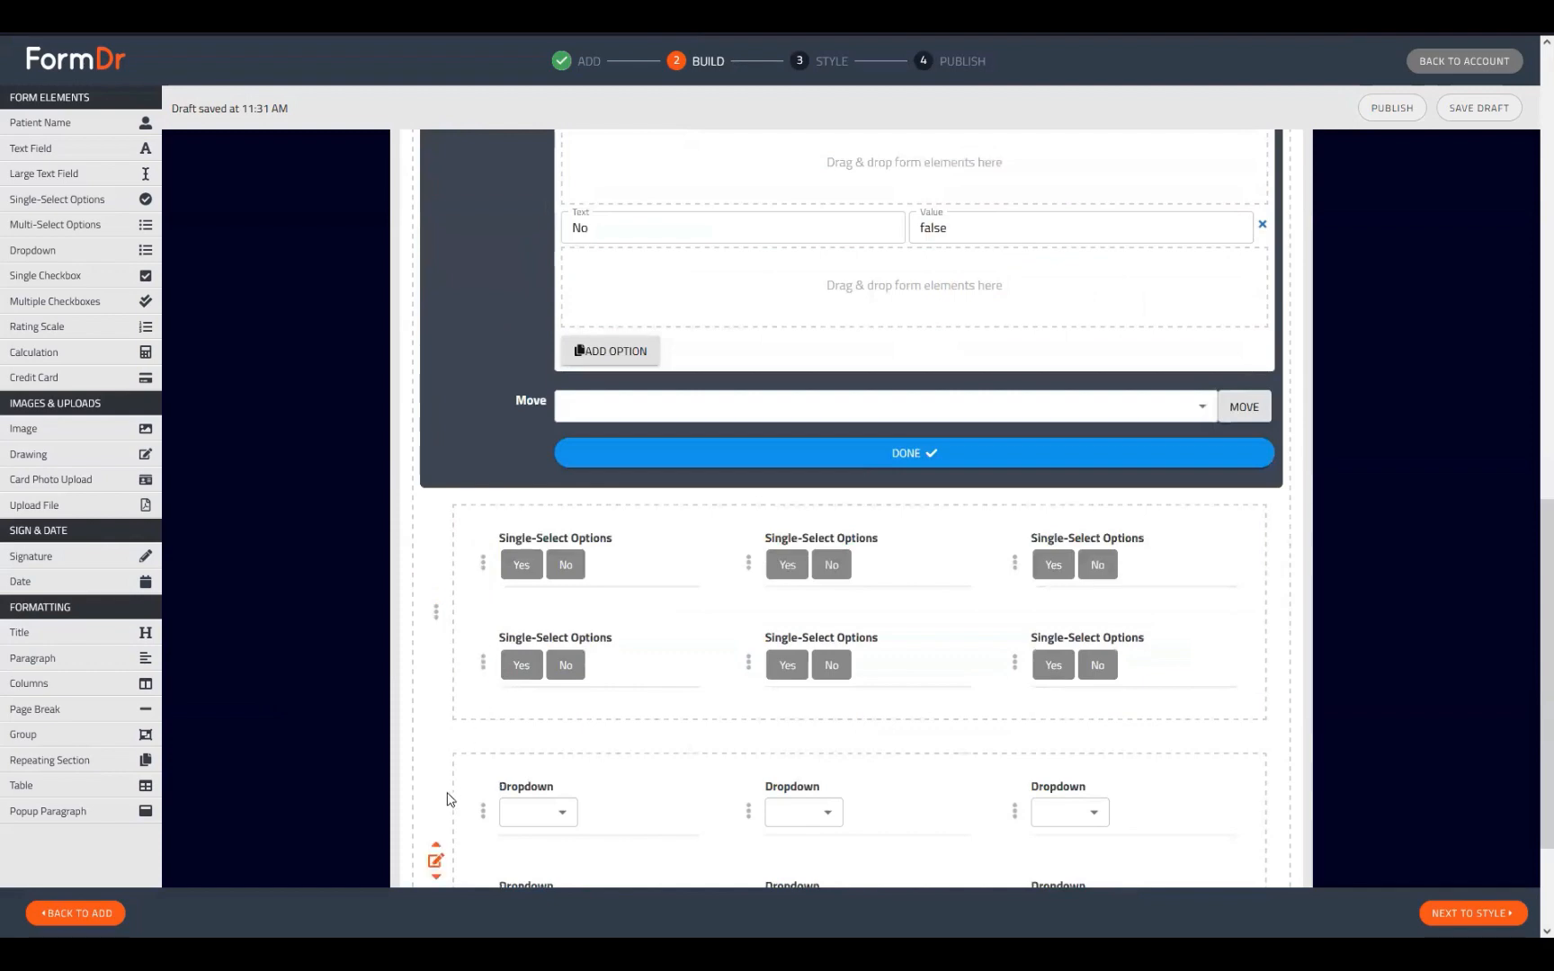
drag(443, 813, 611, 402)
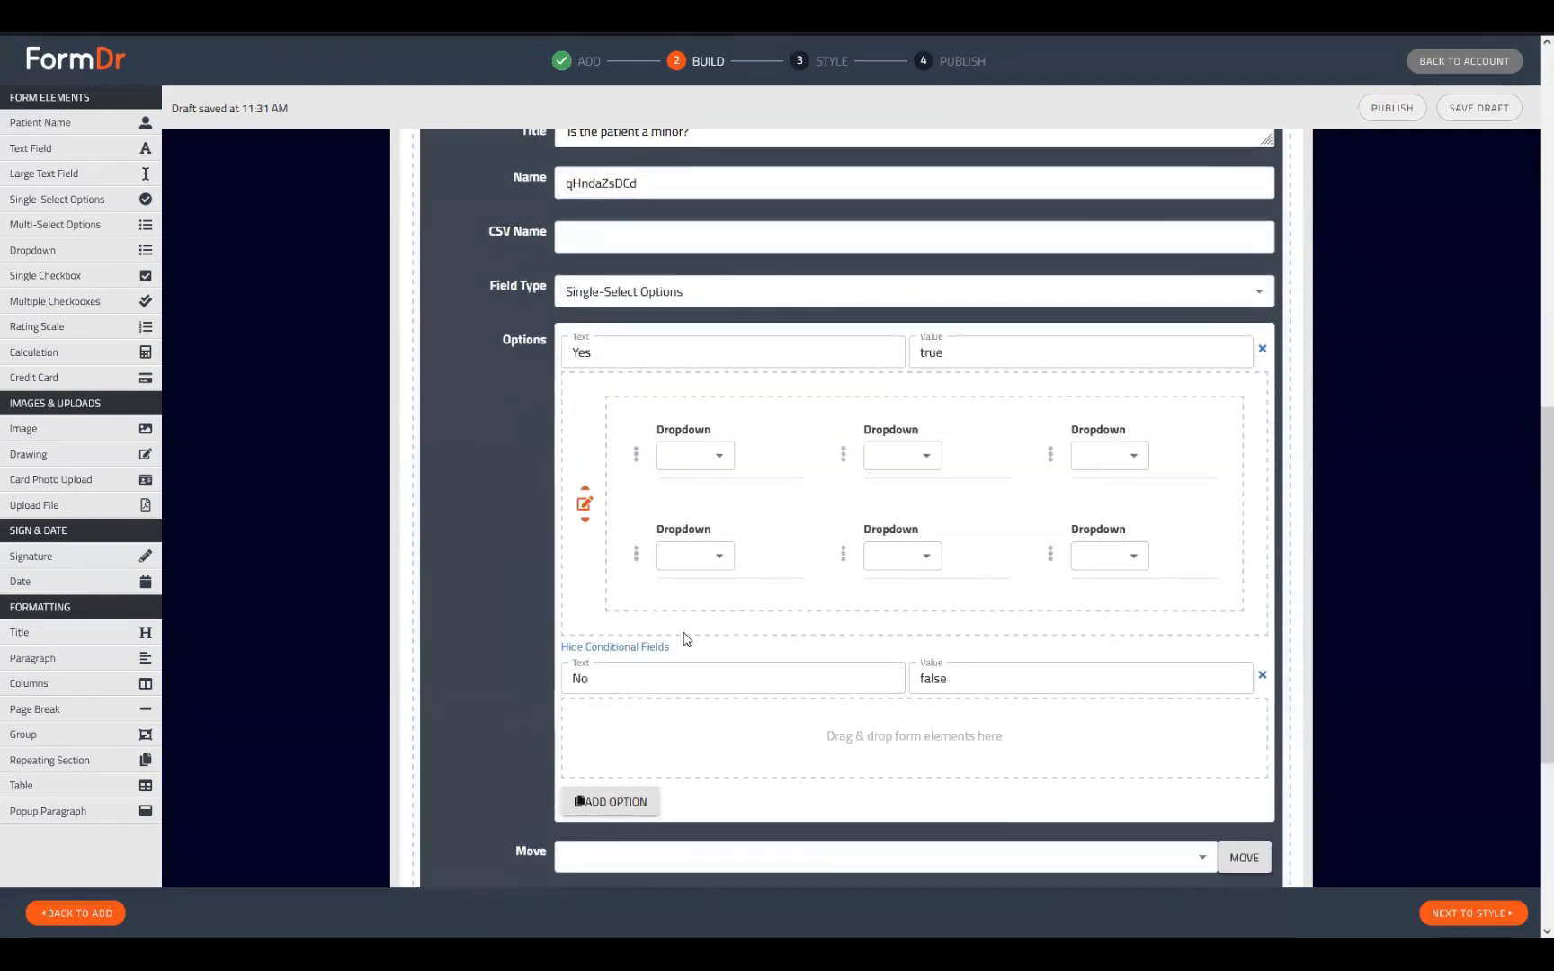
scroll(629, 638, down, 4)
drag(449, 634, 679, 616)
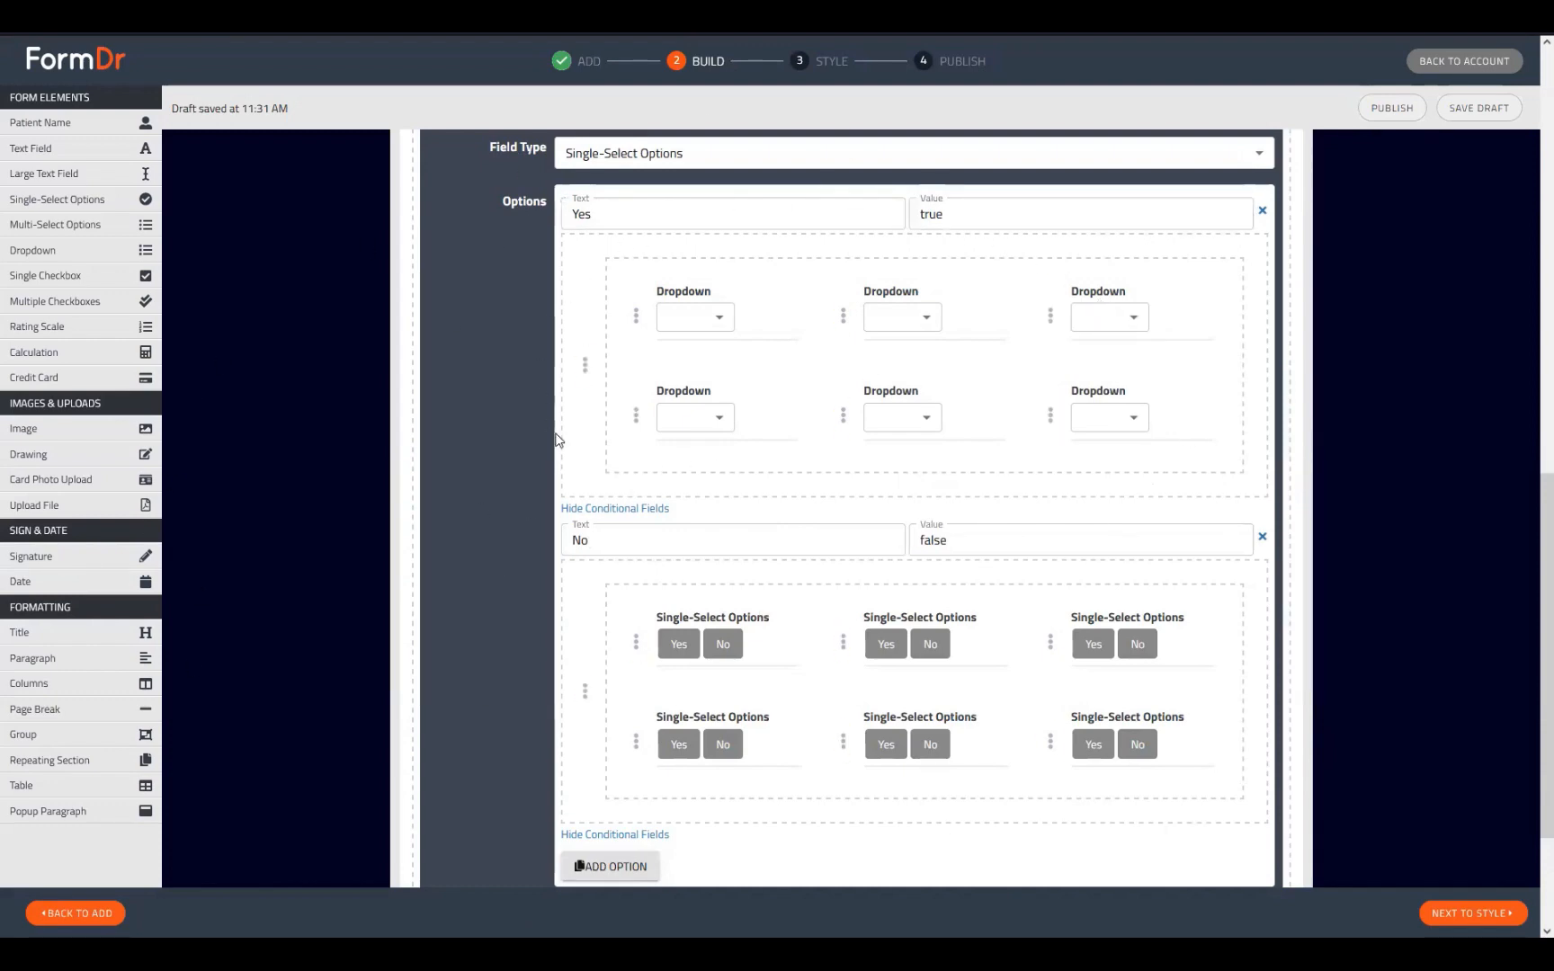
- Add a paragraph below the dropdowns in the Yes option reading "Parental Consent", a blank line, and "This is a consent form."
scroll(663, 500, up, 4)
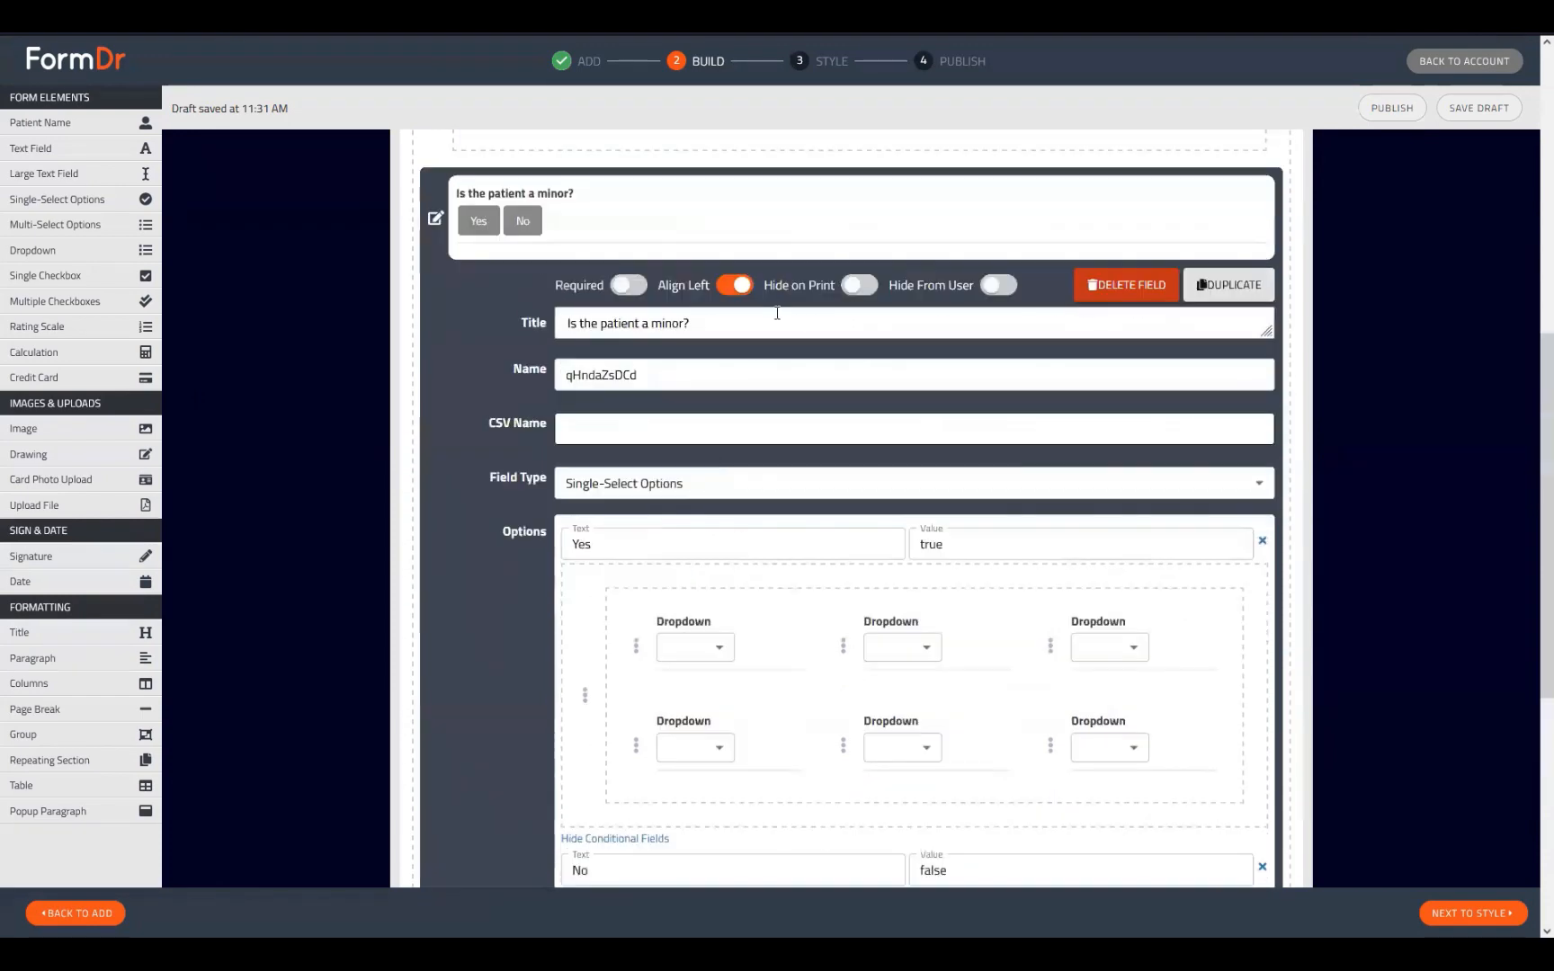
scroll(656, 396, down, 3)
drag(36, 657, 590, 627)
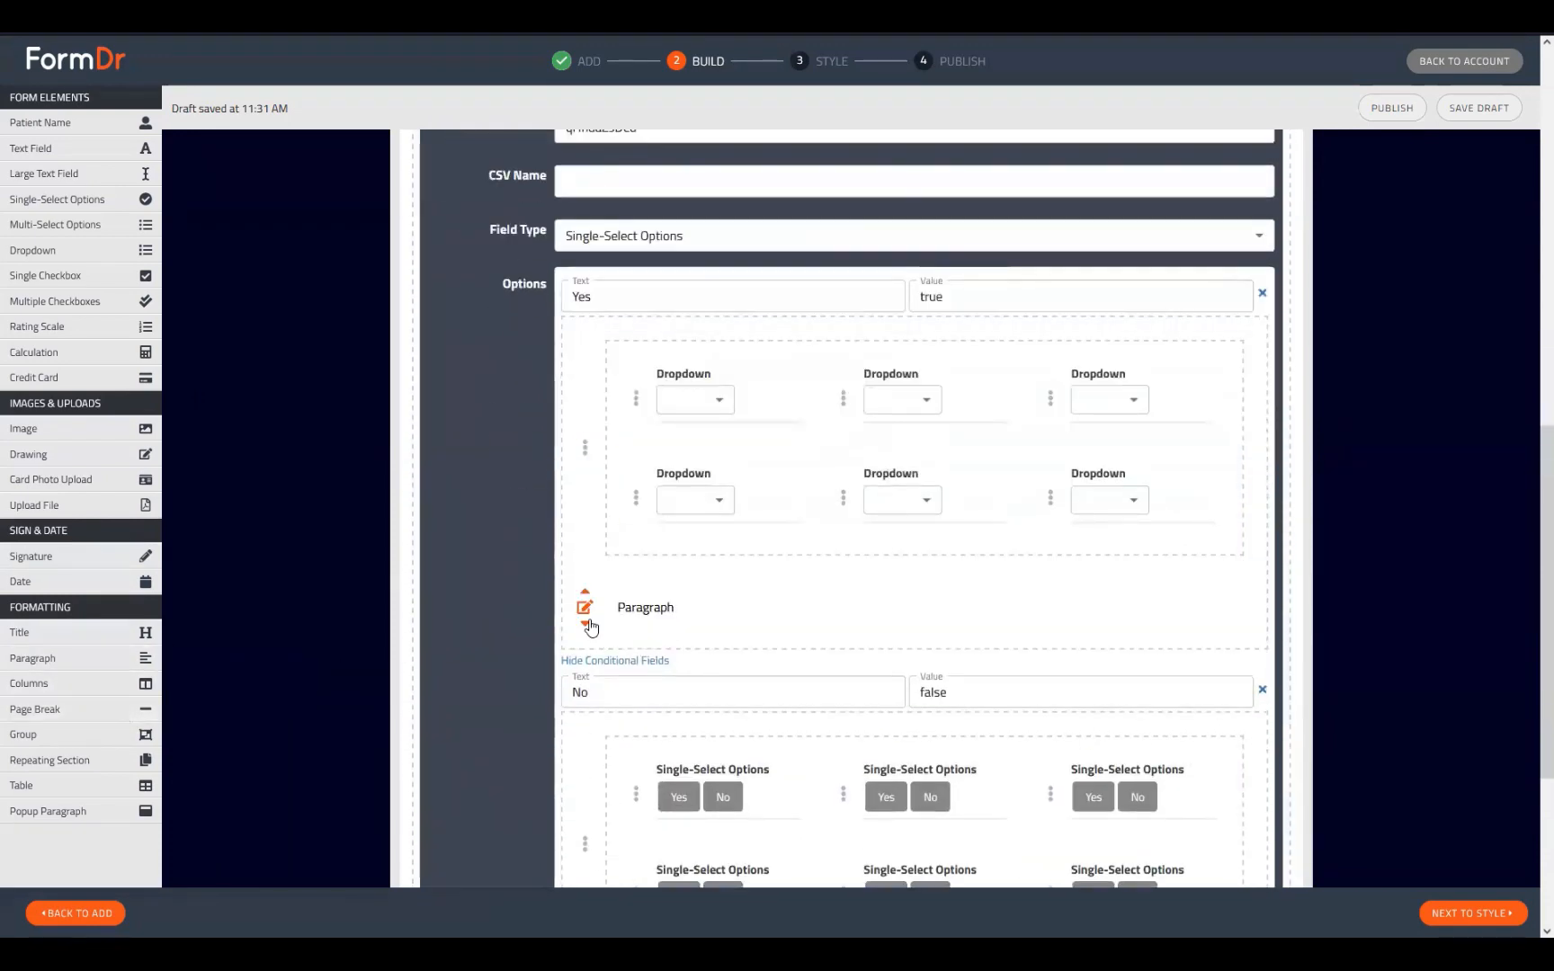
click(711, 596)
key(ctrl+a)
text(Pare)
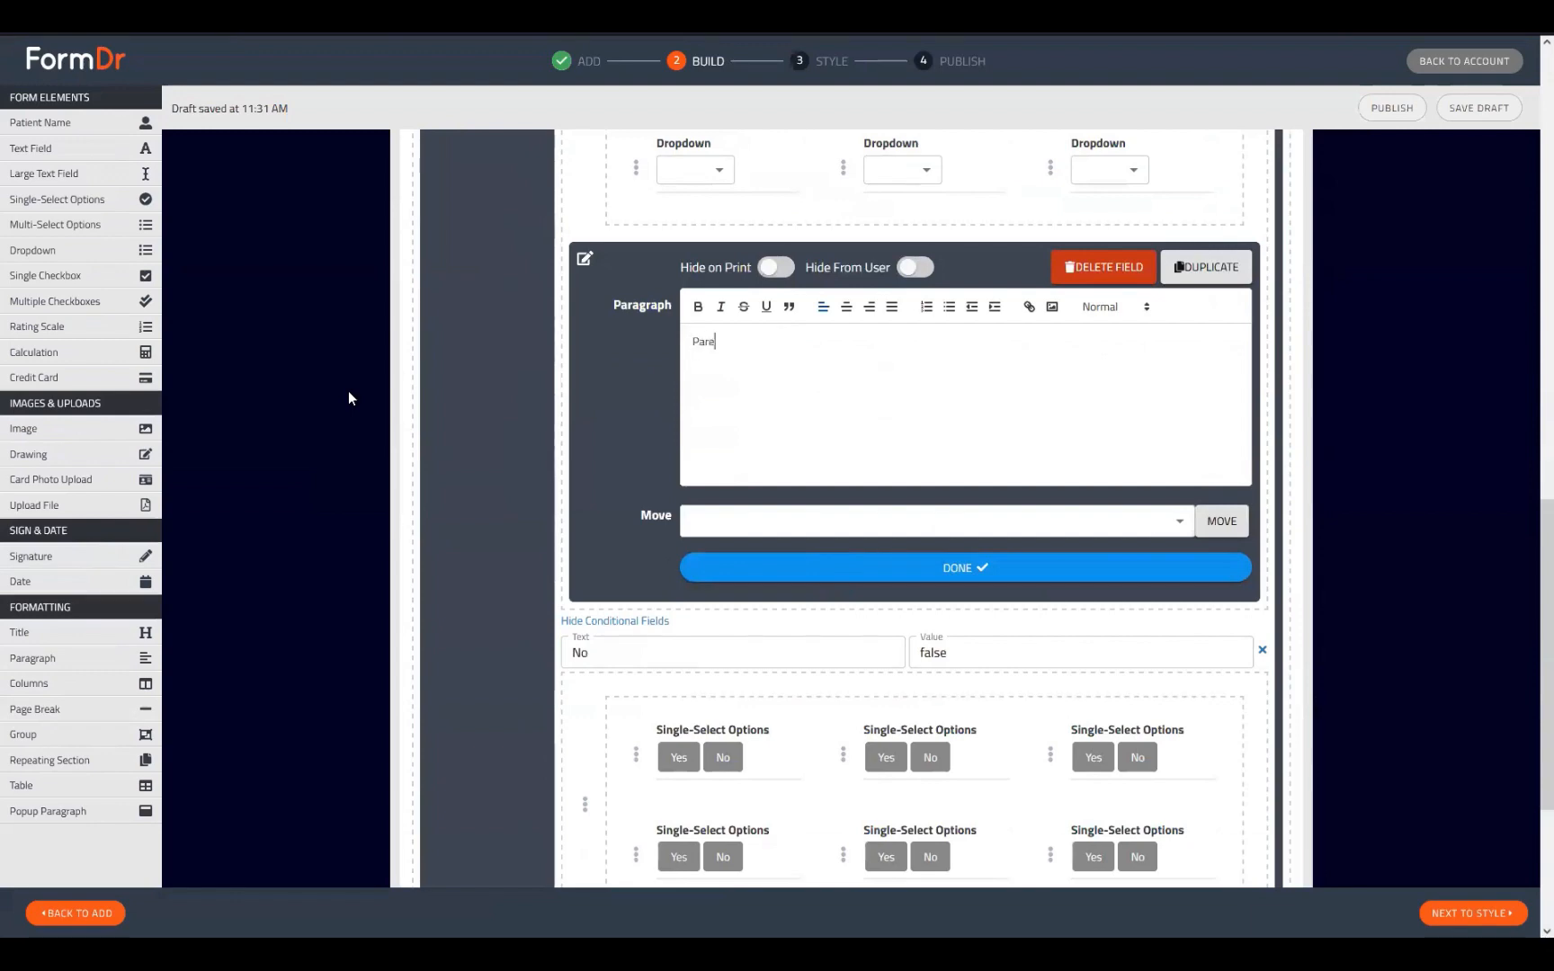
text(ntal Consent)
key(Return)
key(Return)
text(This is a con)
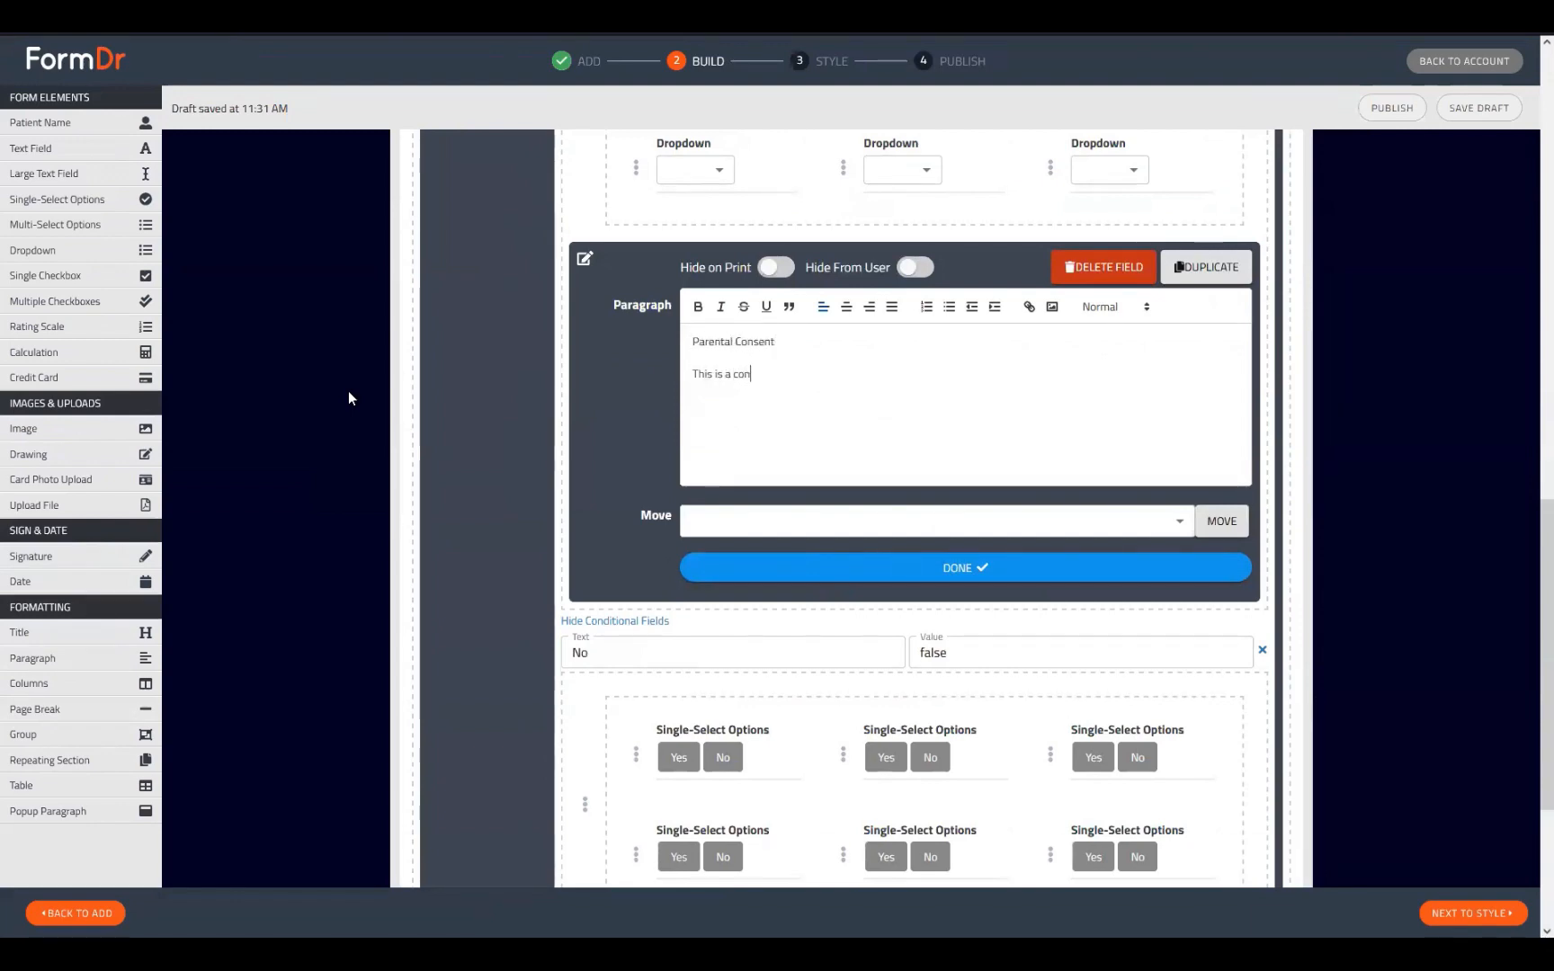
text(sent form.)
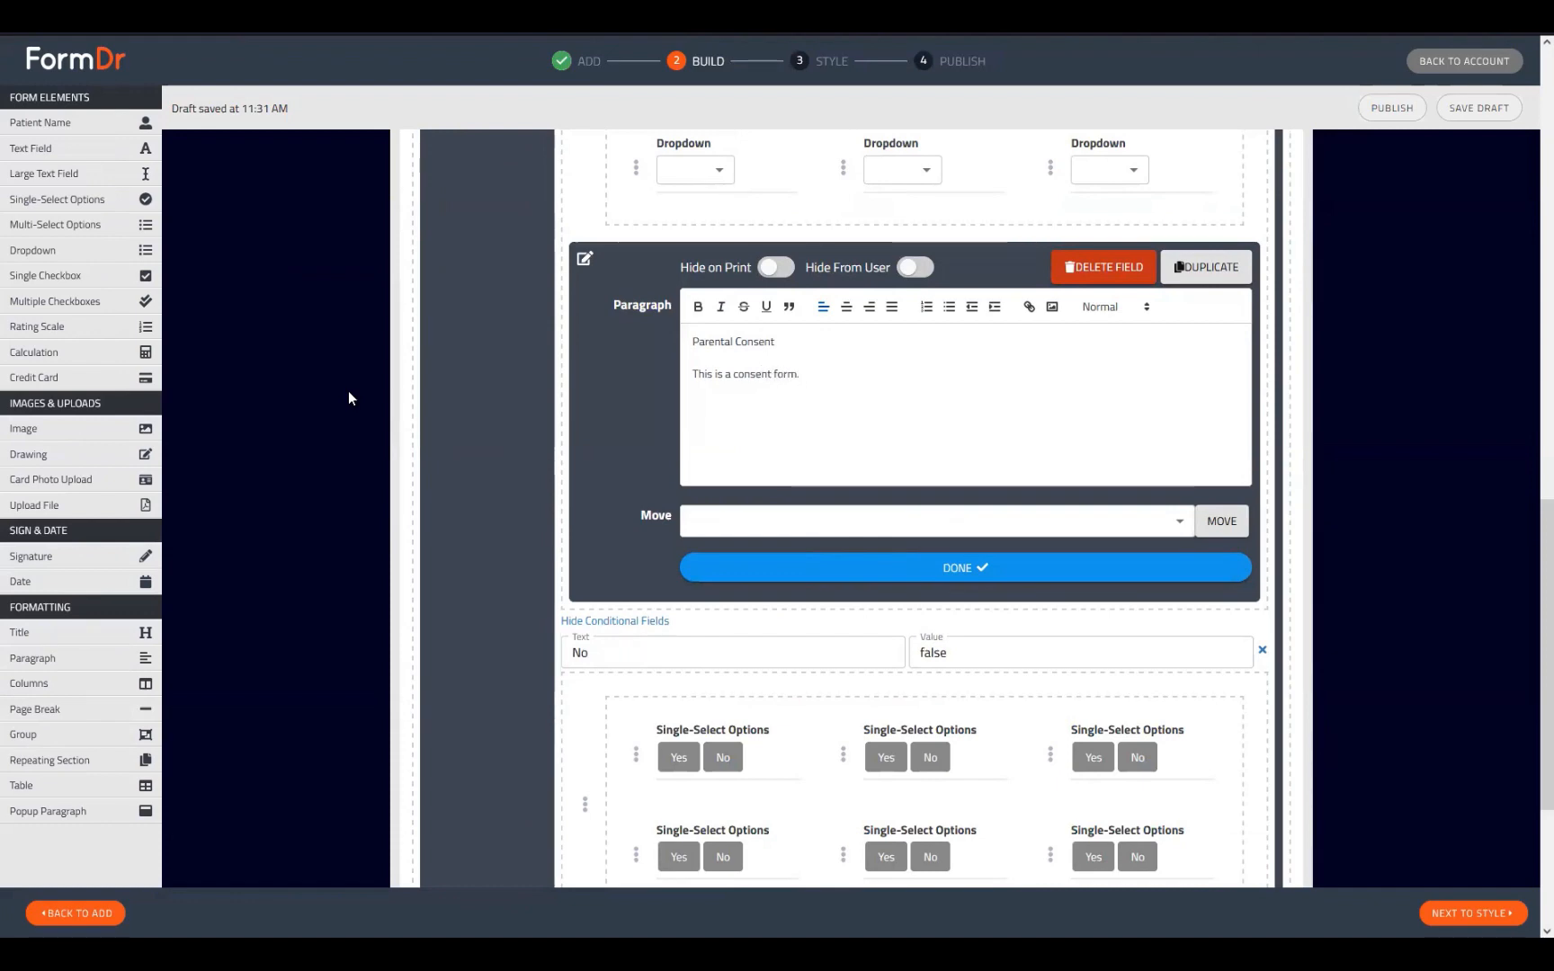
- Copy the sentence "This is a consent form." and repeat it to fill several lines of the consent paragraph
shift+click(699, 373)
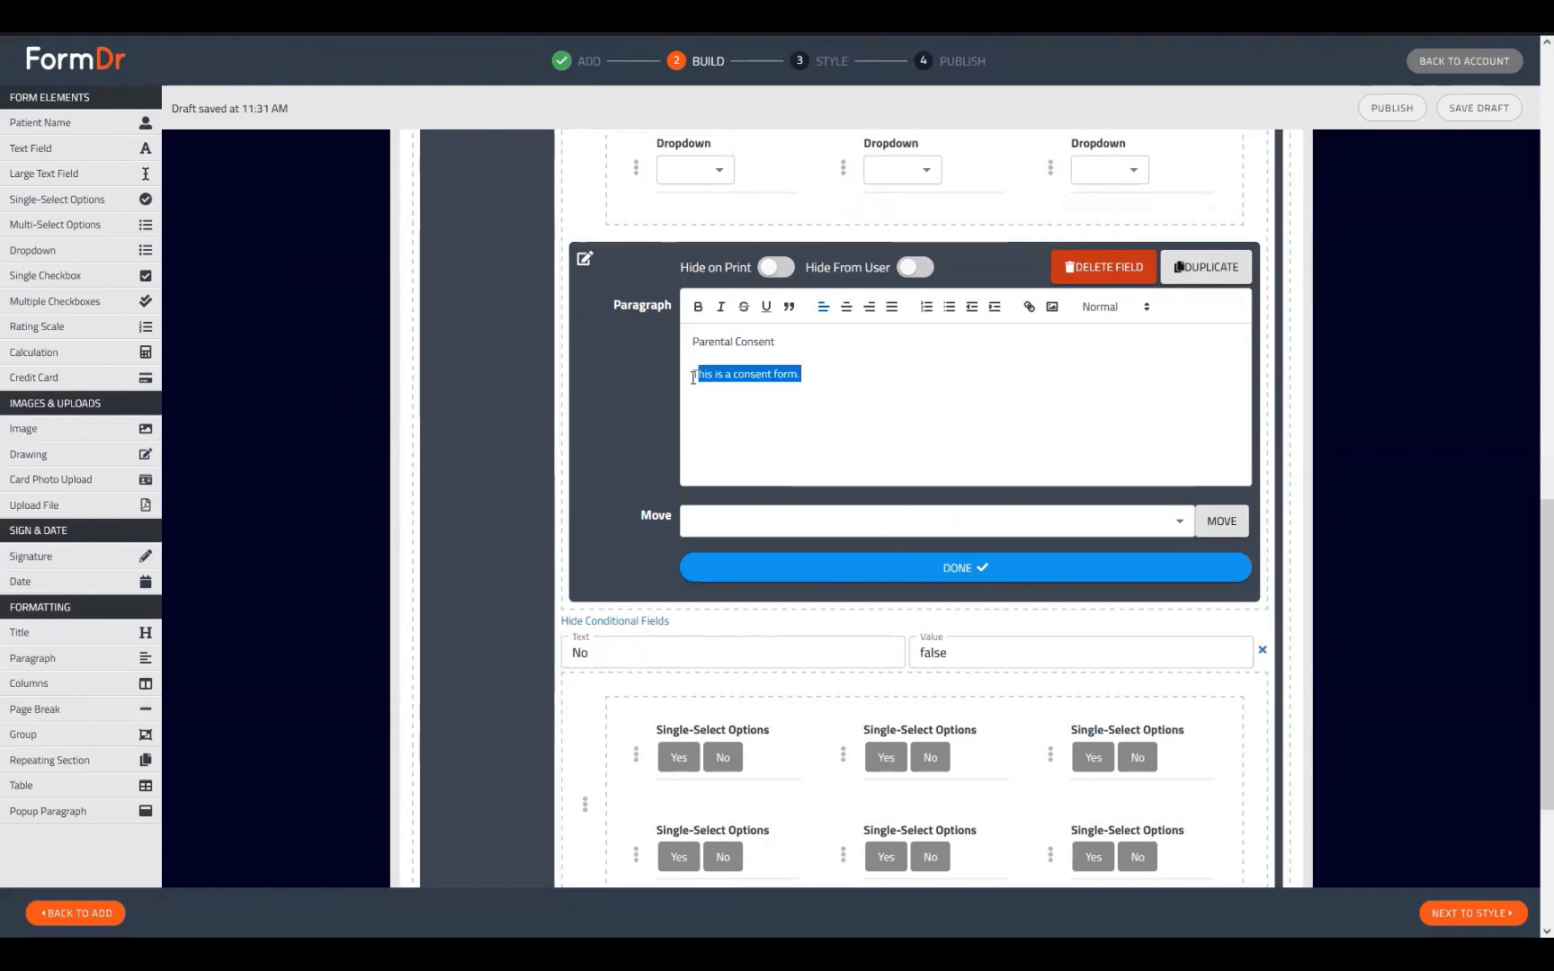
key(ctrl+c)
click(849, 371)
key(ctrl+v)
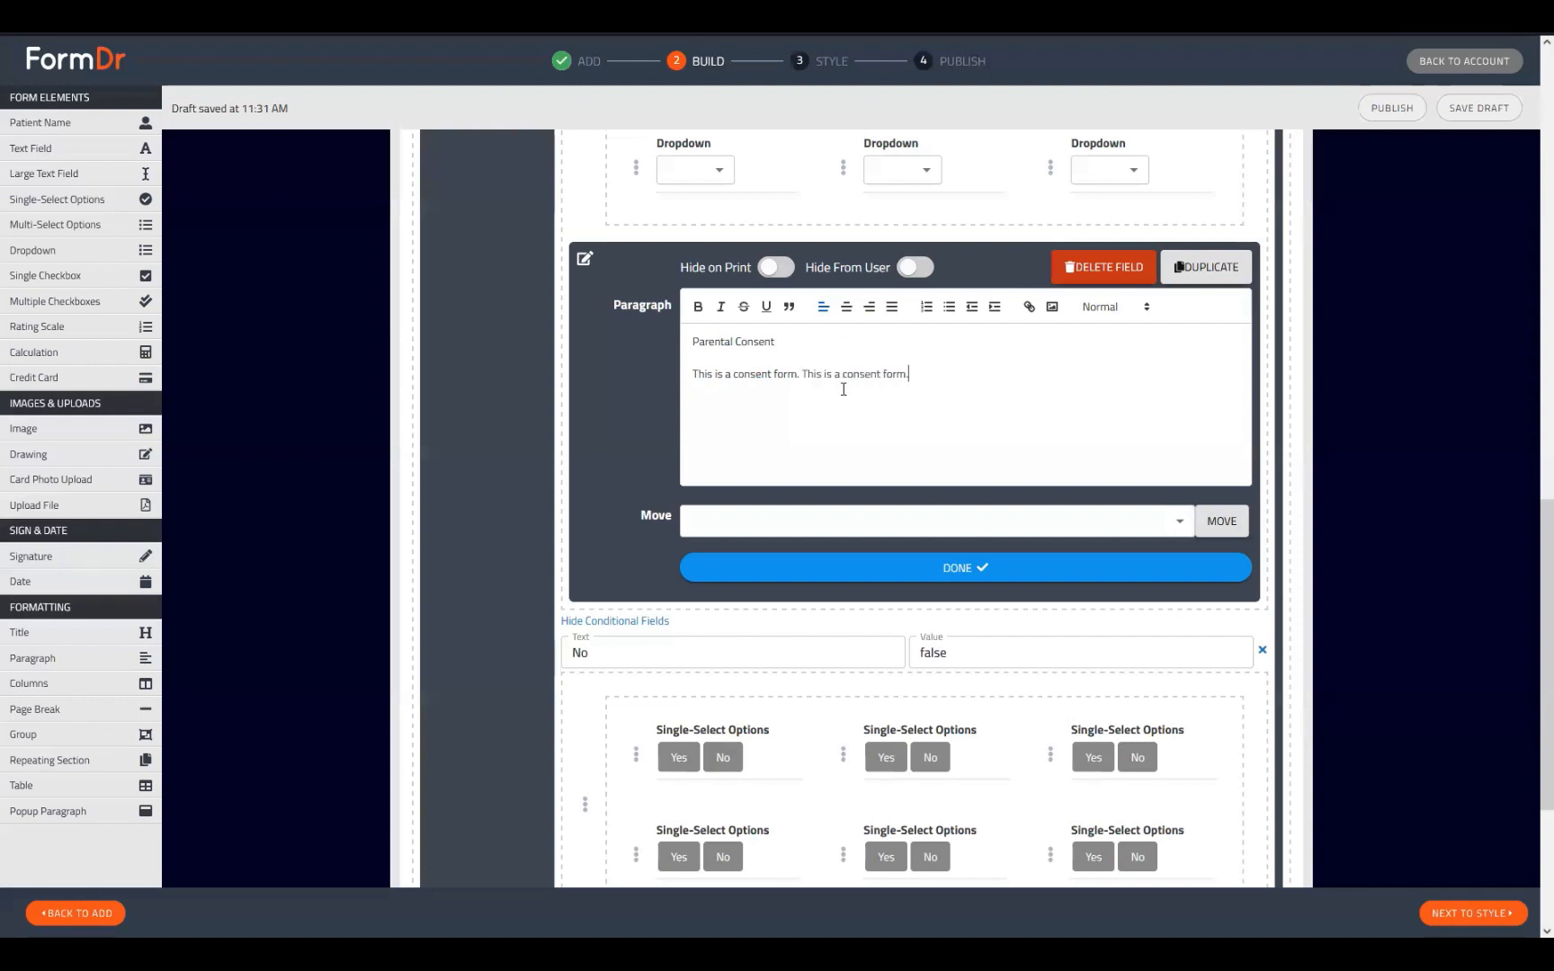
triple_click(707, 382)
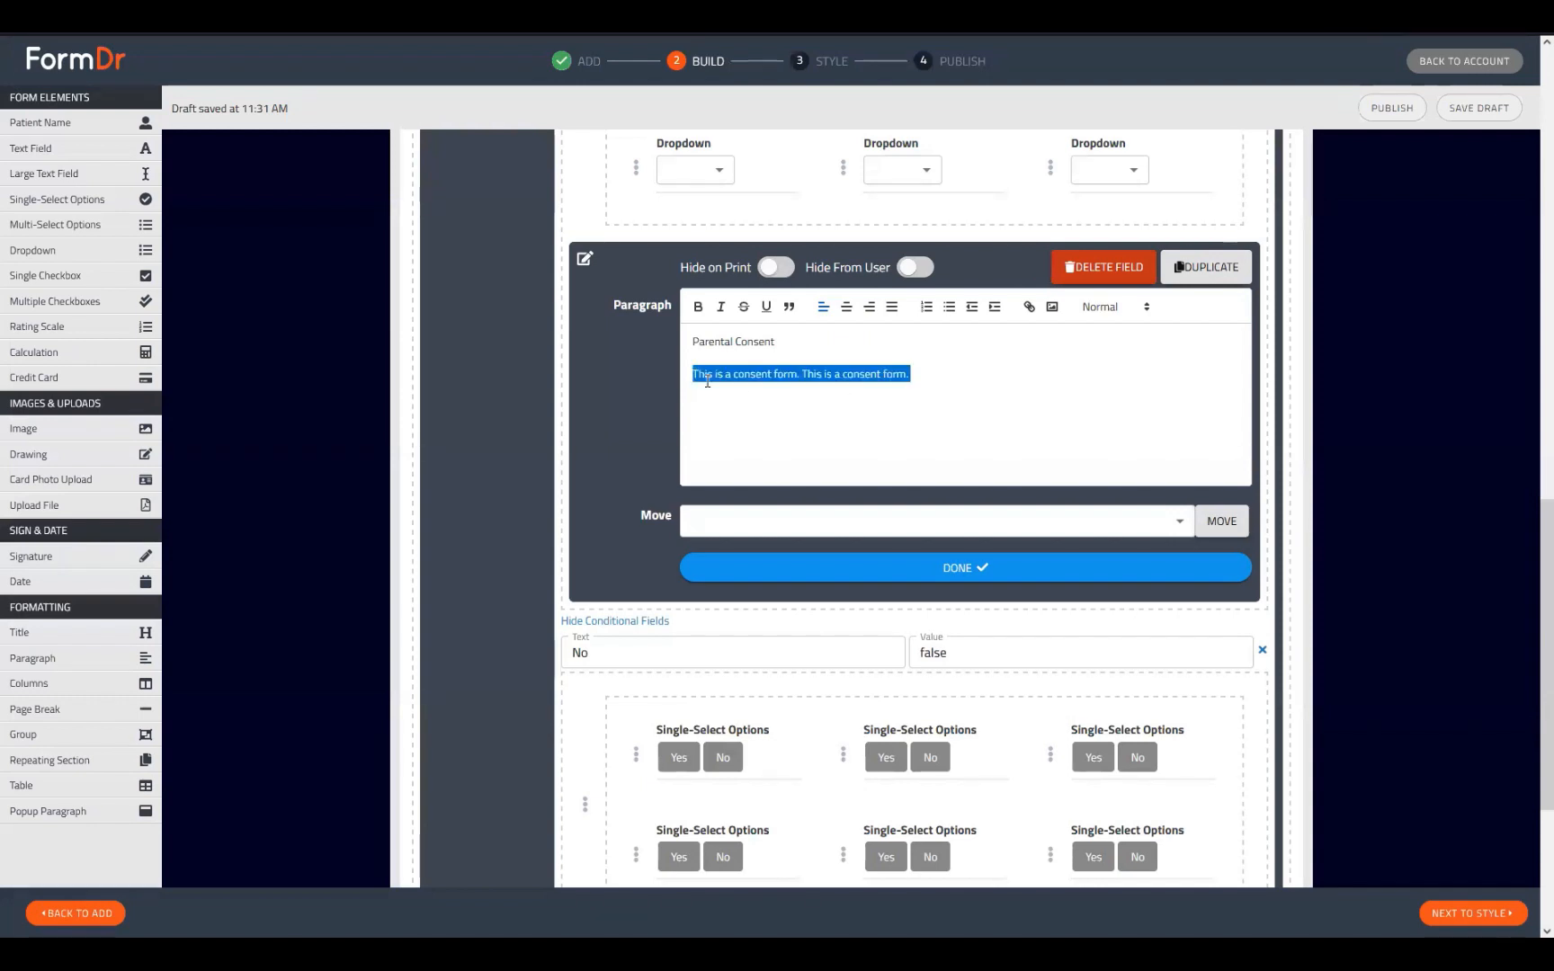
click(942, 378)
key(ctrl+v)
key(ctrl+v)
key(ctrl+v)
key(ctrl+v)
key(ctrl+v)
key(ctrl+v)
key(ctrl+v)
key(ctrl+v)
key(ctrl+v)
key(ctrl+v)
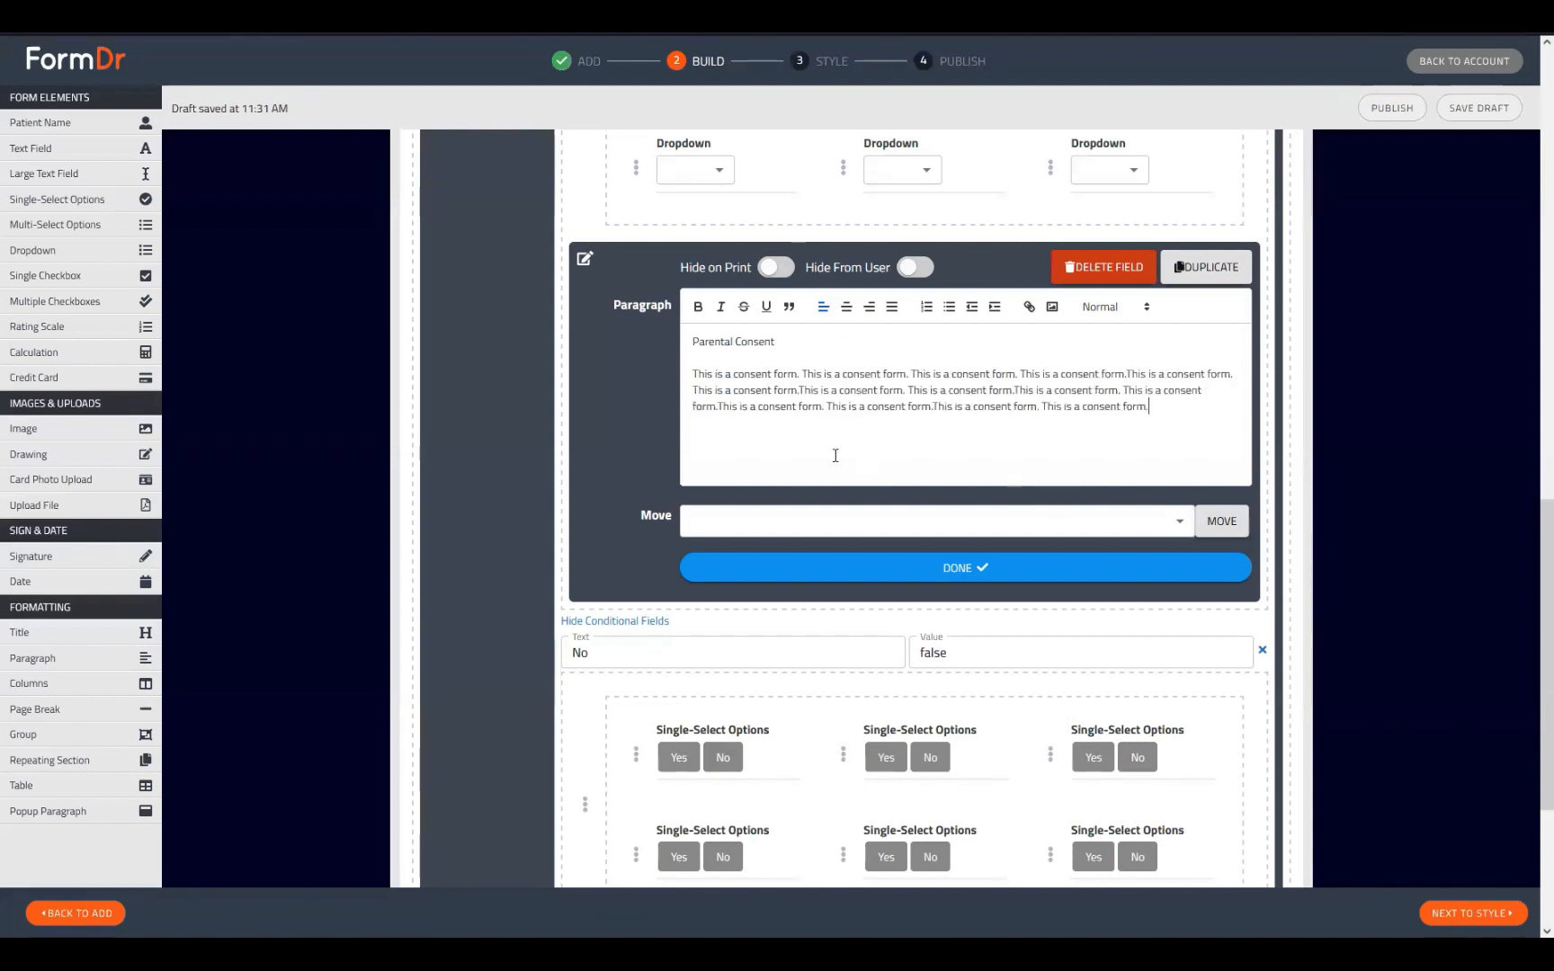
- Format the "Parental Consent" line as bold with the Heading 4 style and finish editing the paragraph
click(776, 343)
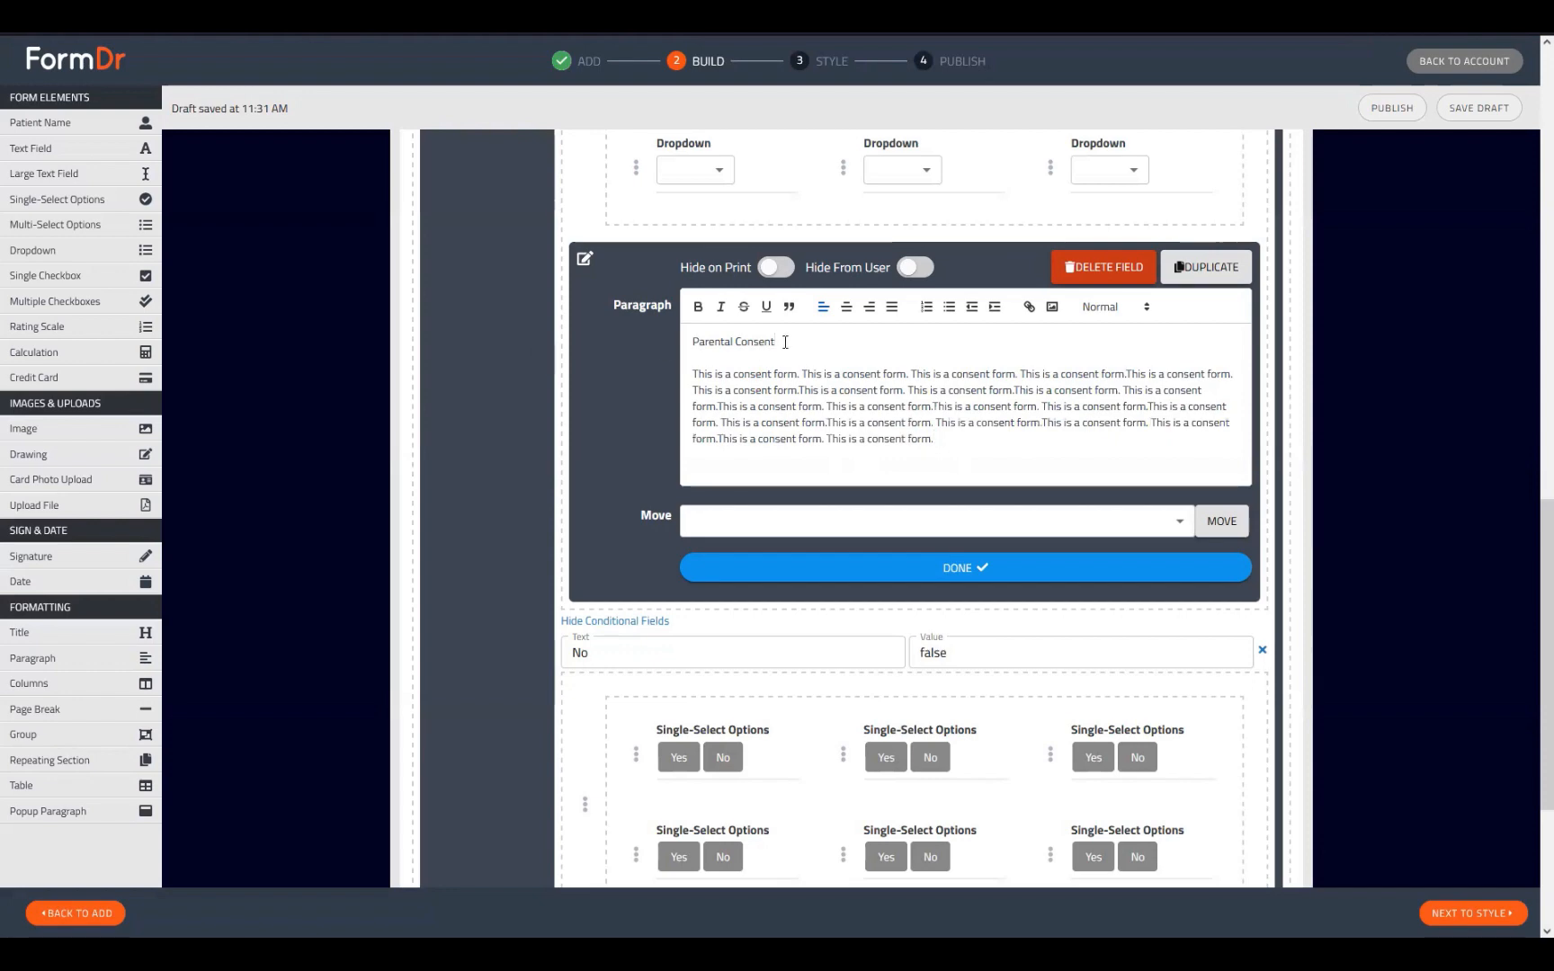
drag(785, 342, 693, 342)
click(698, 306)
click(1115, 307)
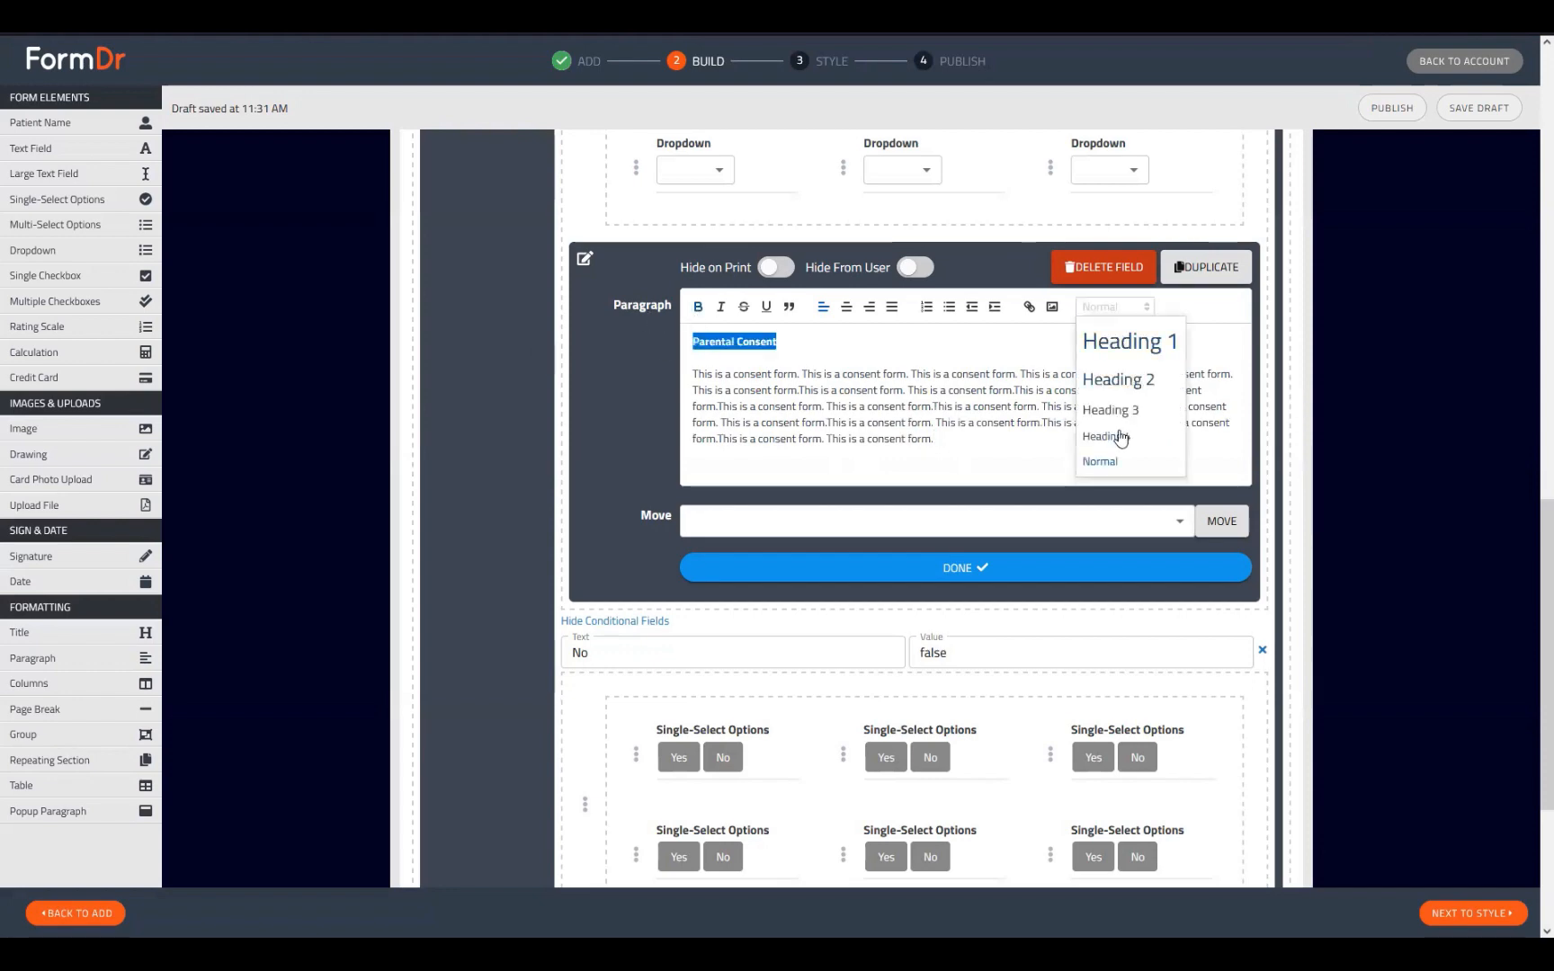
click(1115, 438)
click(1074, 569)
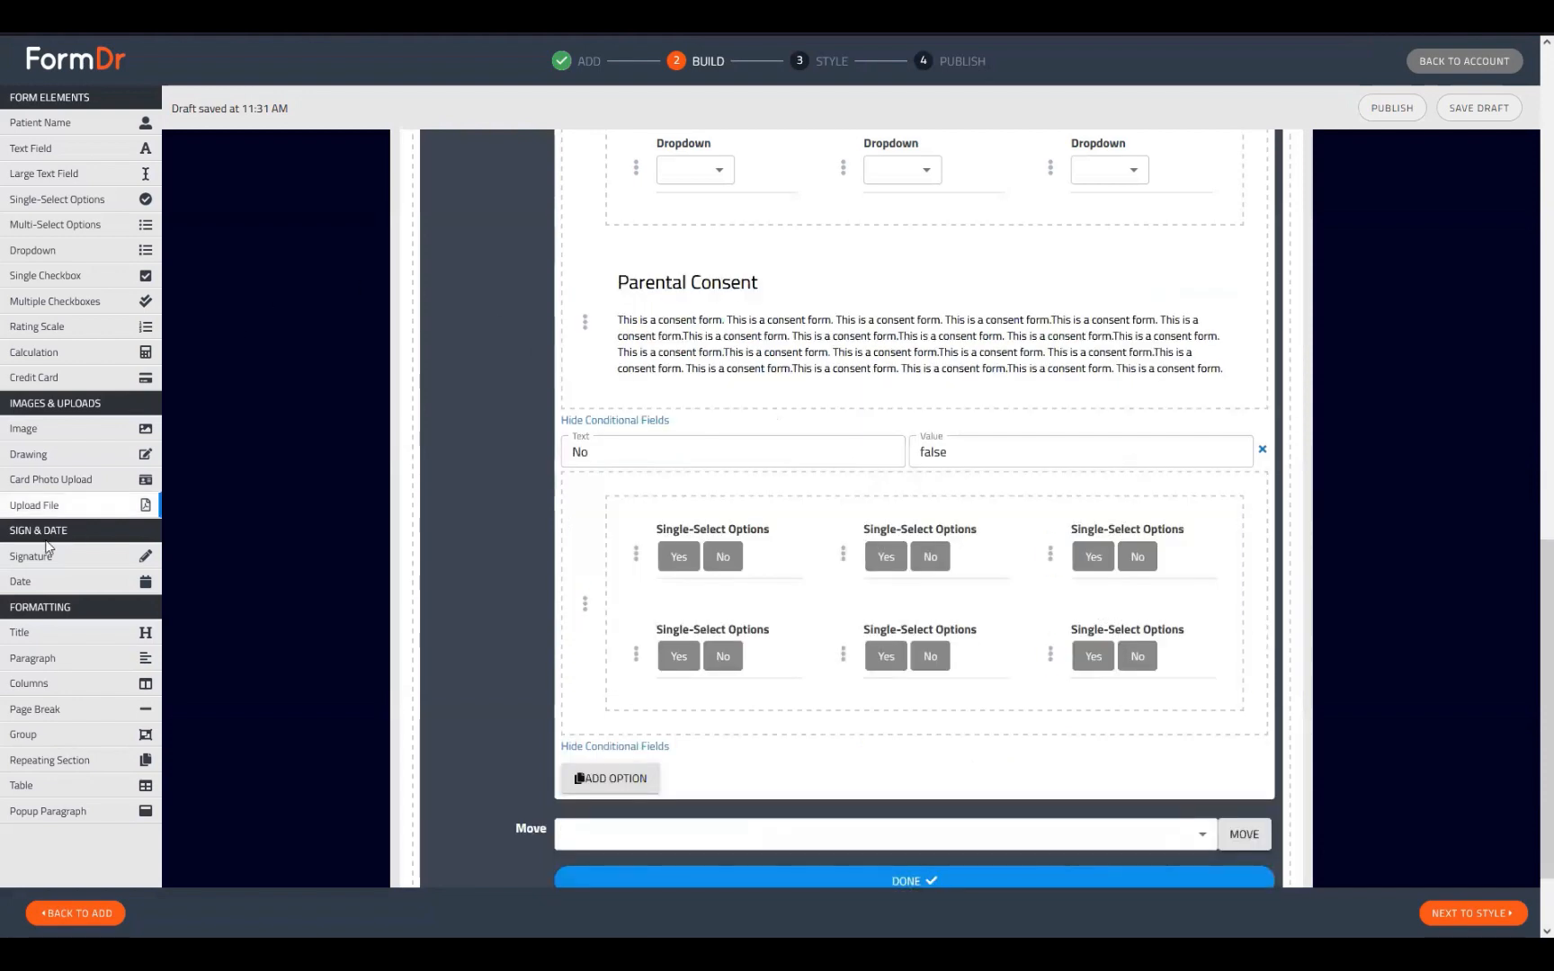
- Add a signature field below the consent paragraph in the Yes option and title it "Parent Signature"
drag(108, 552, 689, 405)
click(585, 499)
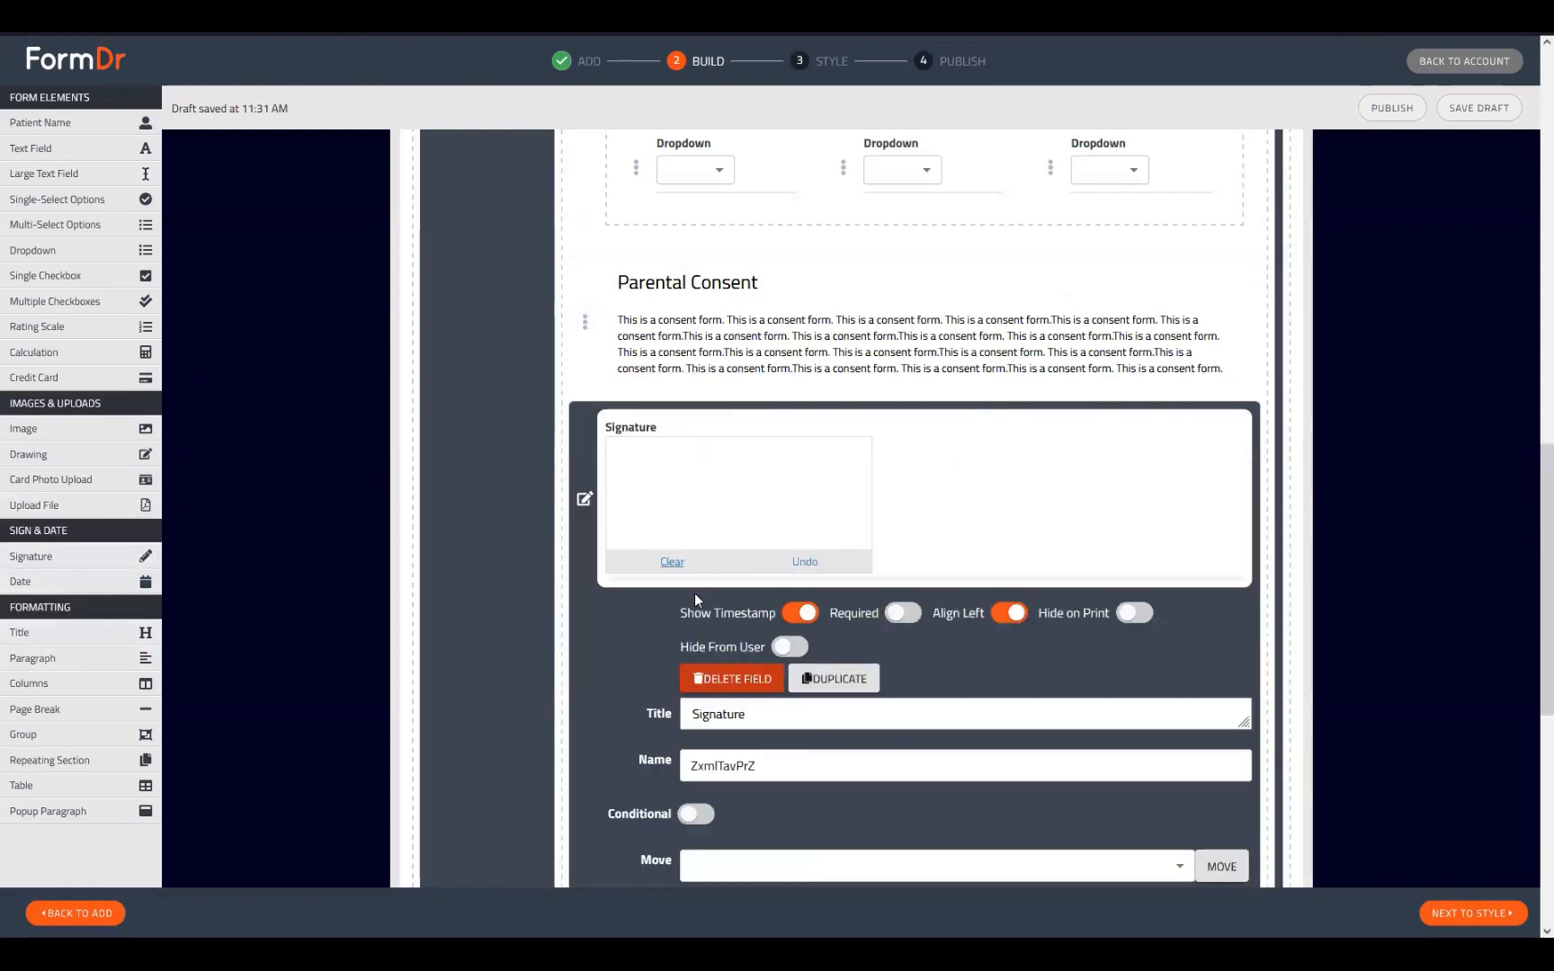
click(693, 716)
text(Parent)
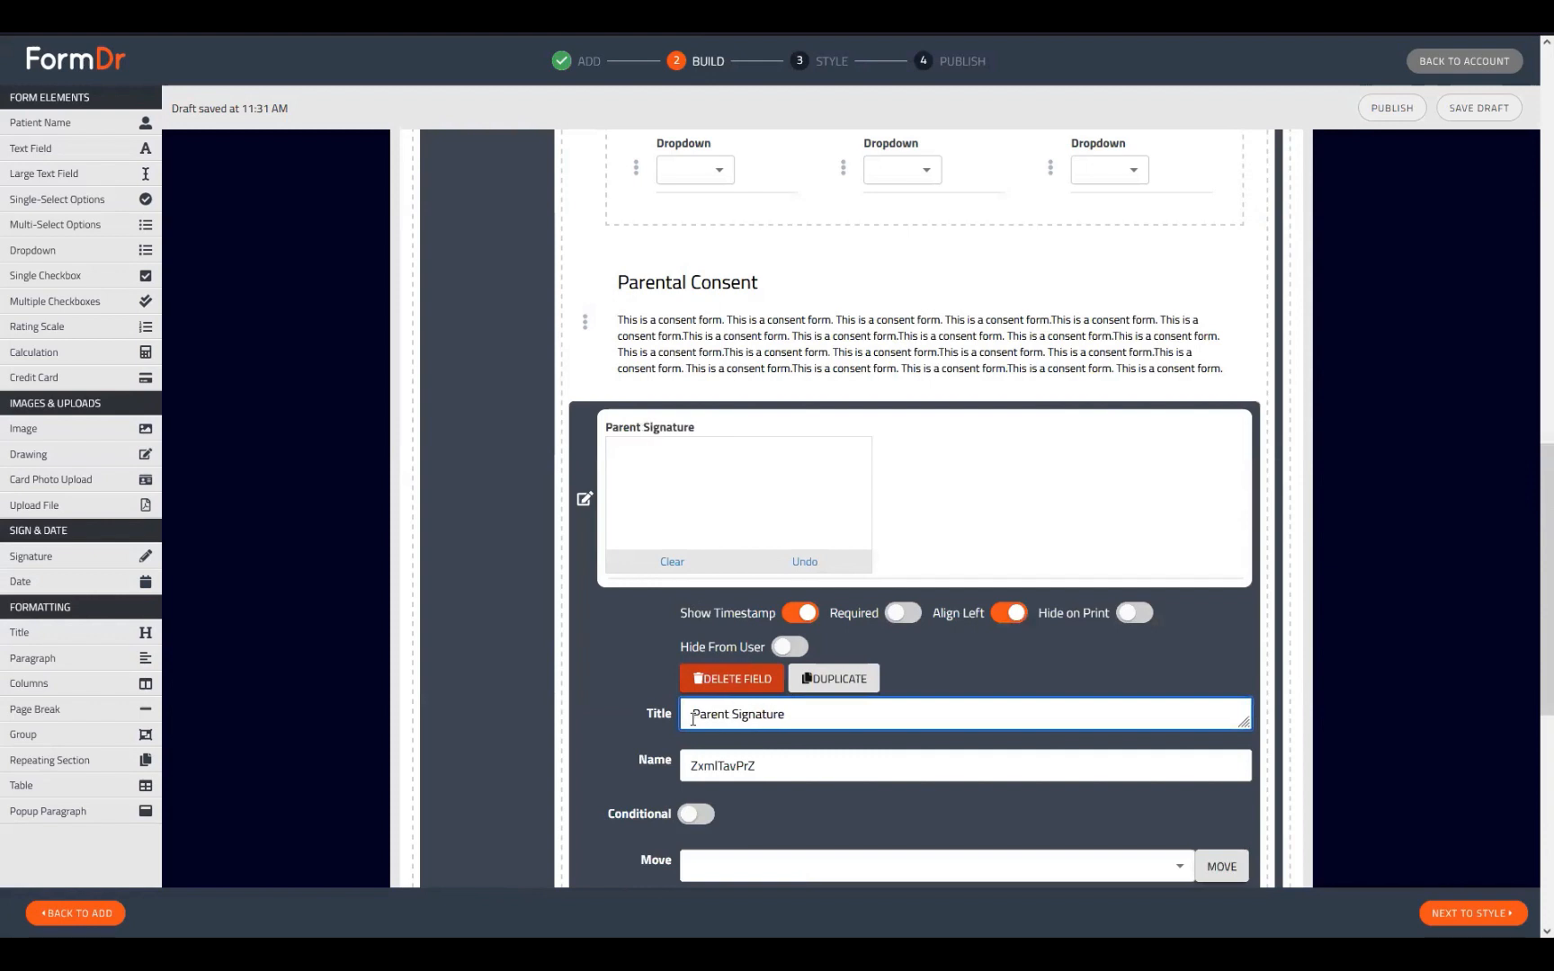
- Change the signature field's title in the Yes option to "Parent/Guardian Signature" and finish editing it
key(BackSpace)
text(/)
key(BackSpace)
text(Guardian)
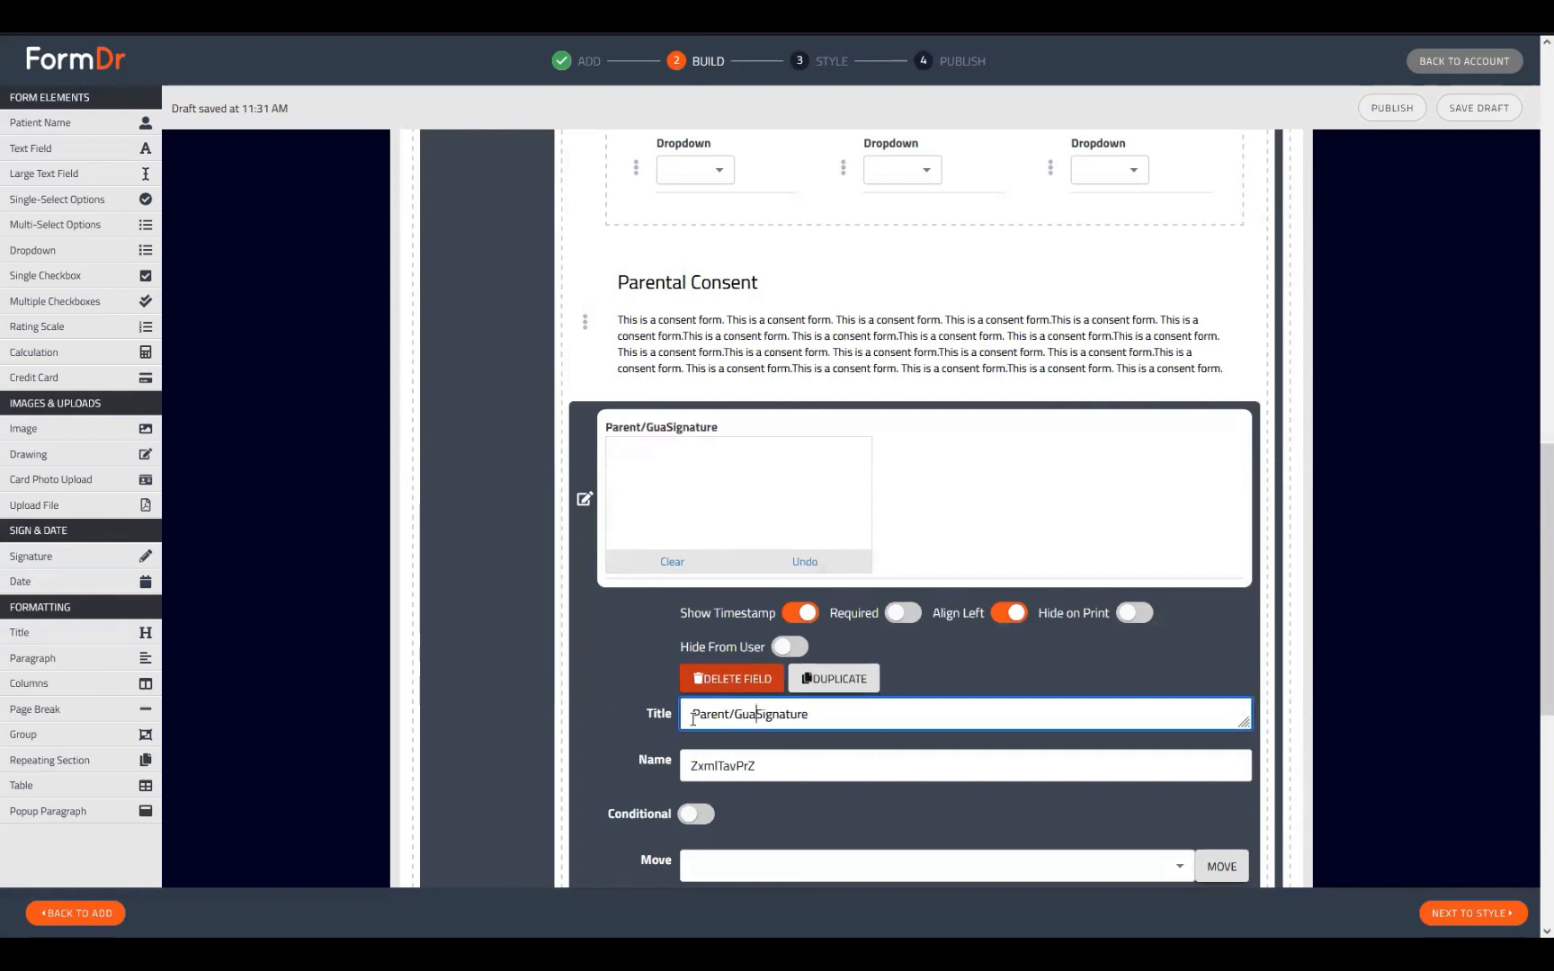
click(584, 505)
- Add a columns block between the dropdowns and the Parental Consent paragraph, and place a text field inside it
scroll(927, 508, up, 3)
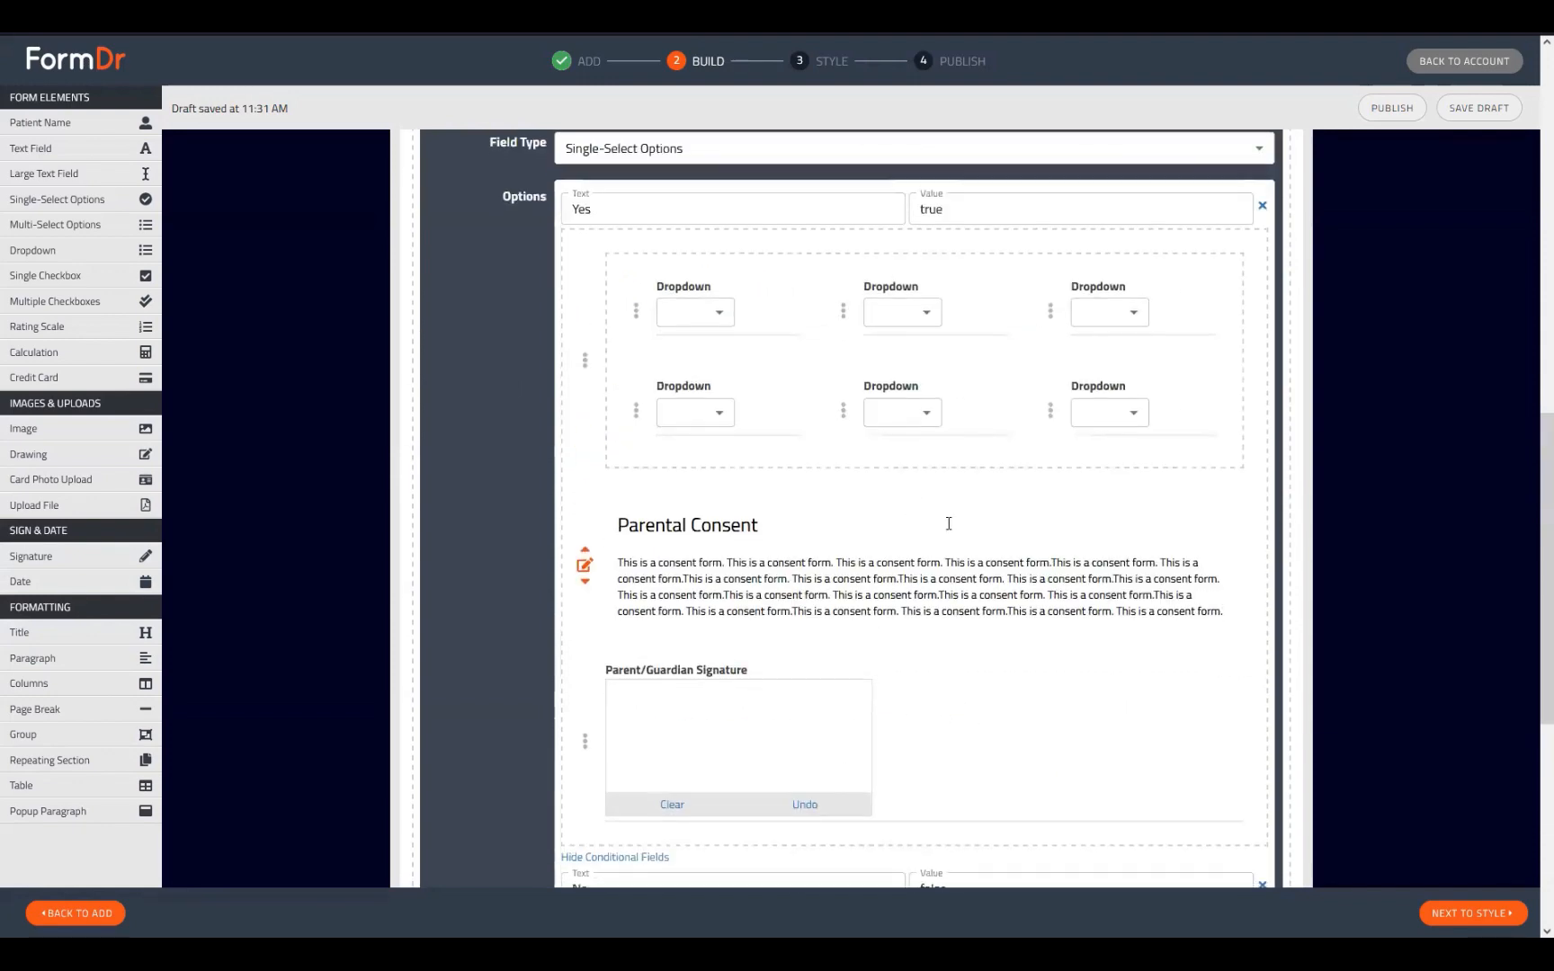
scroll(949, 523, down, 3)
scroll(906, 420, up, 2)
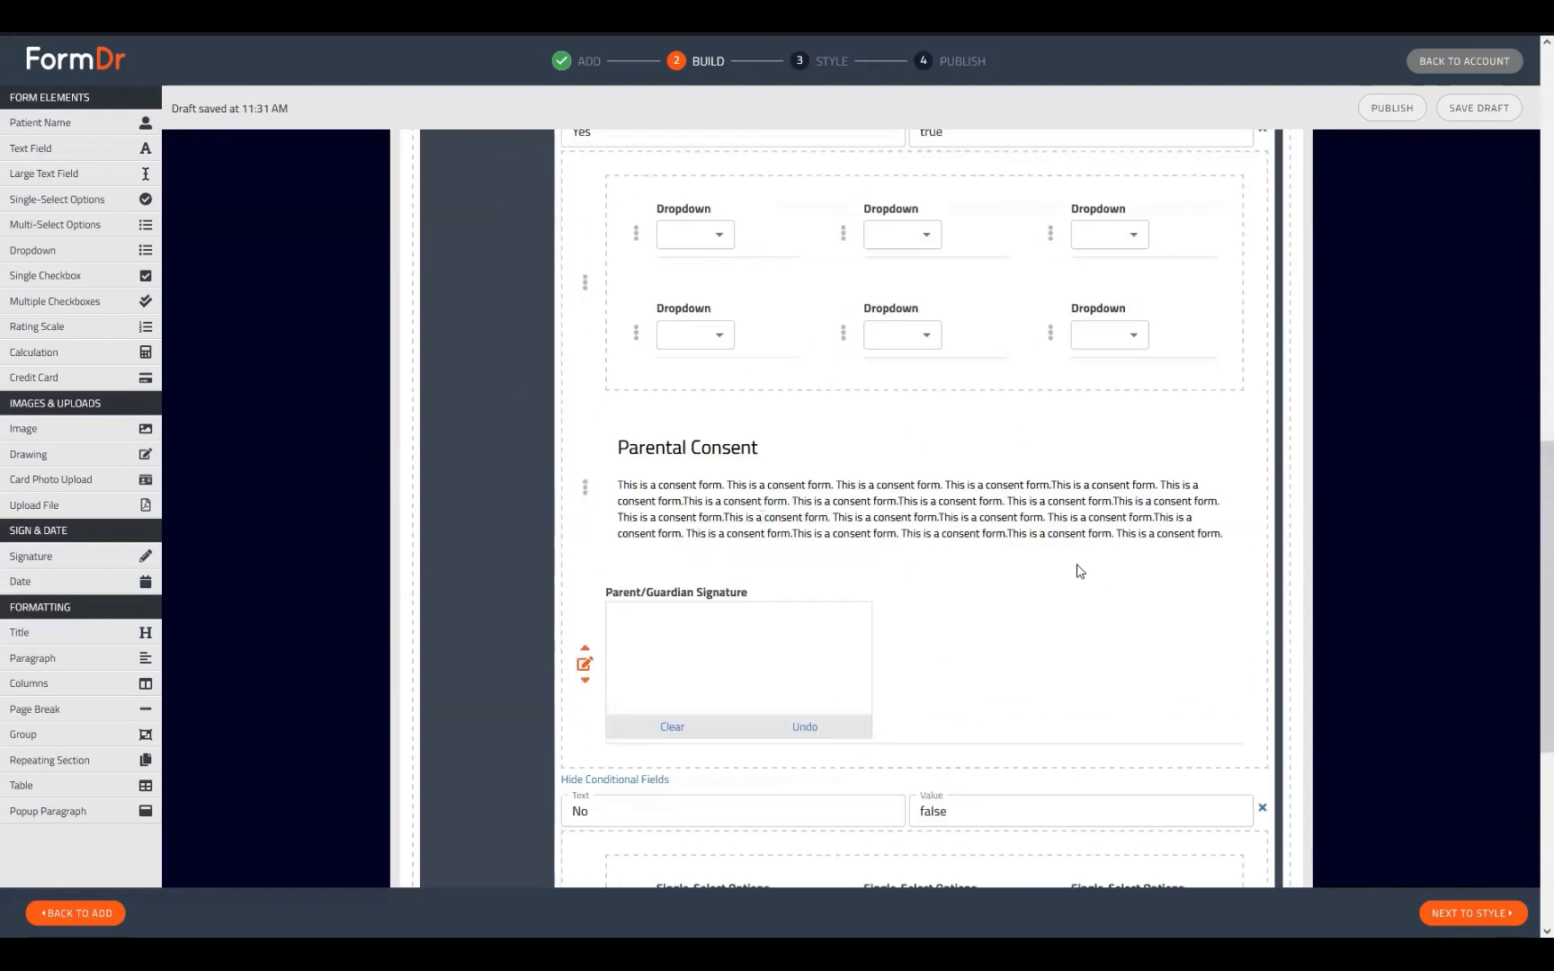
scroll(1079, 572, up, 3)
scroll(857, 182, down, 4)
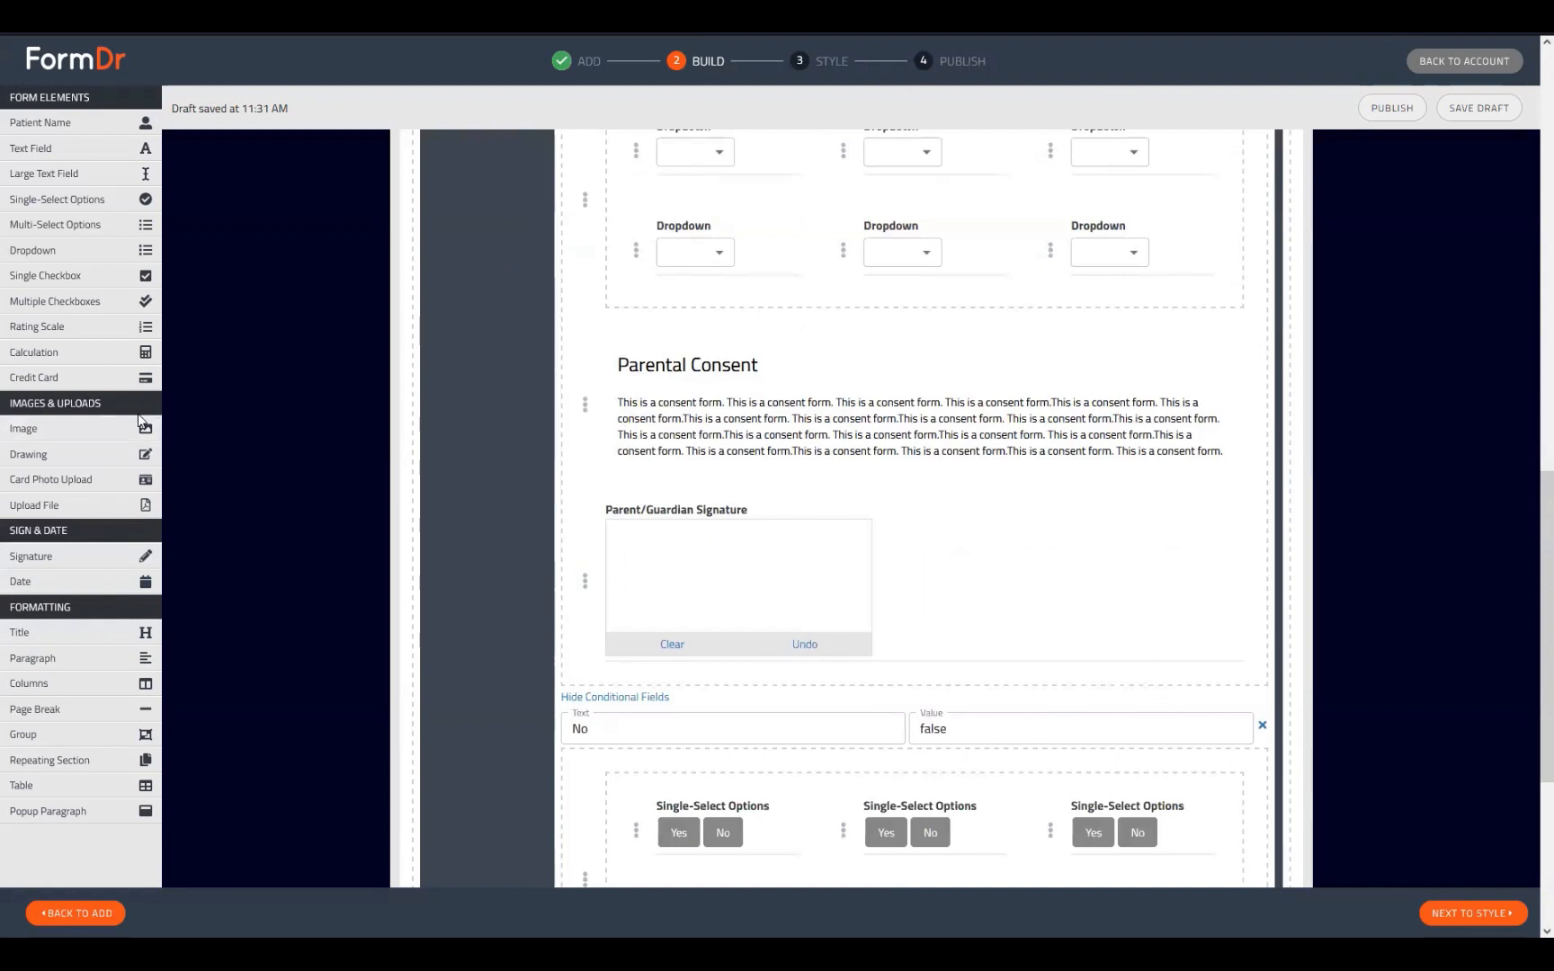
drag(72, 684, 702, 369)
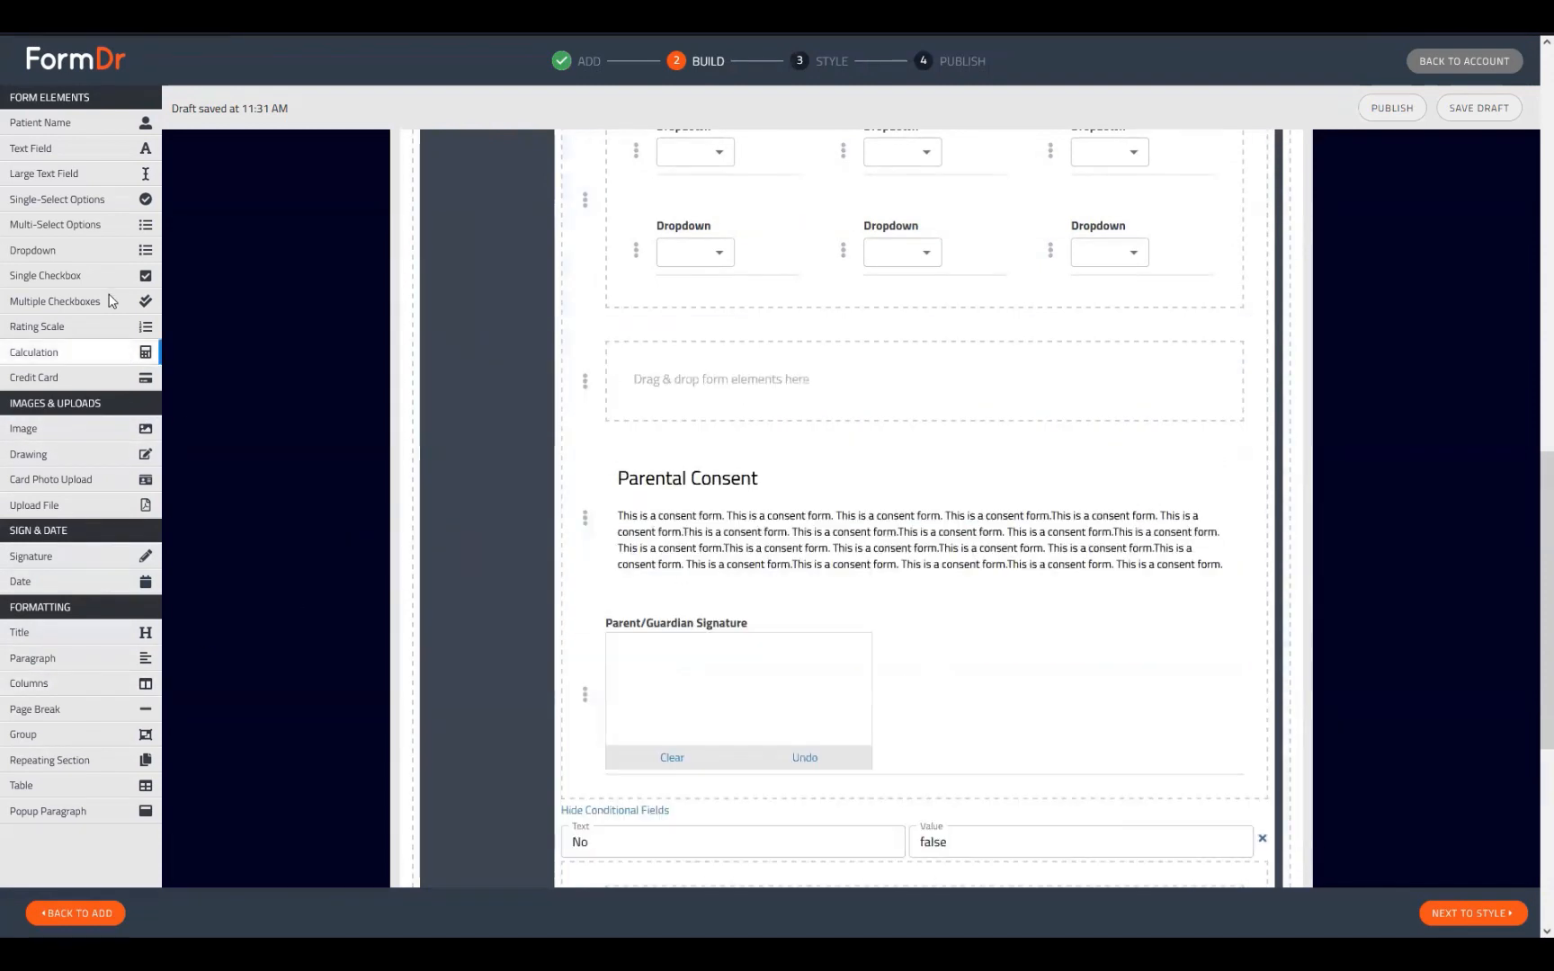
drag(139, 149, 706, 467)
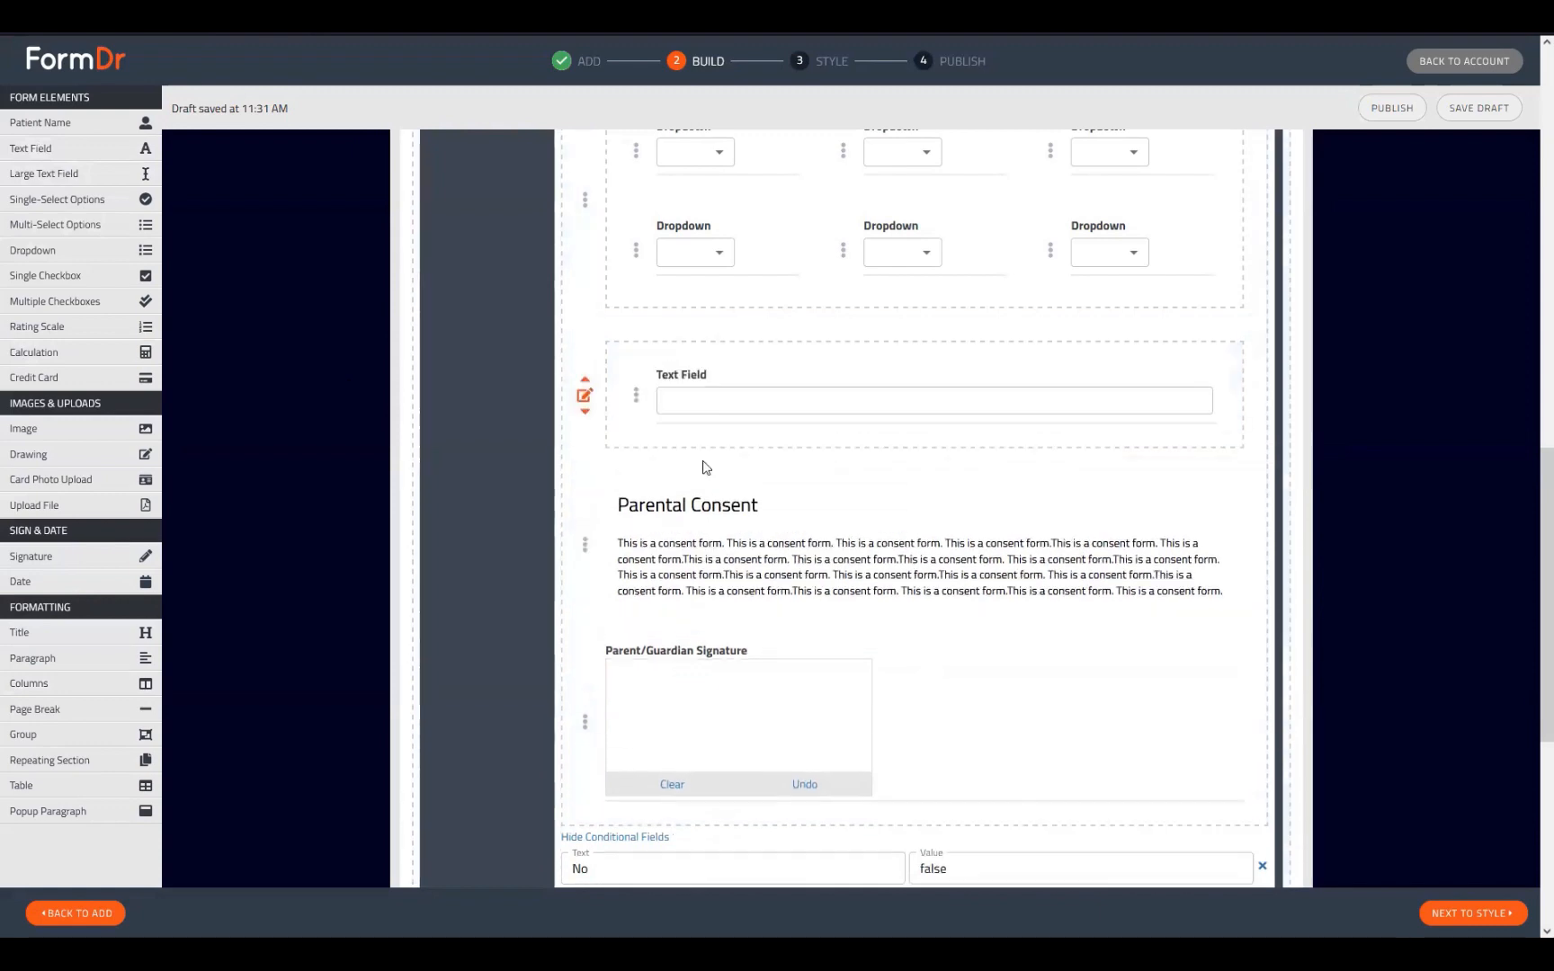
- Title the new text field "Parent #1" and give it two inputs with the placeholders "First Name" and "Last Name"
click(636, 394)
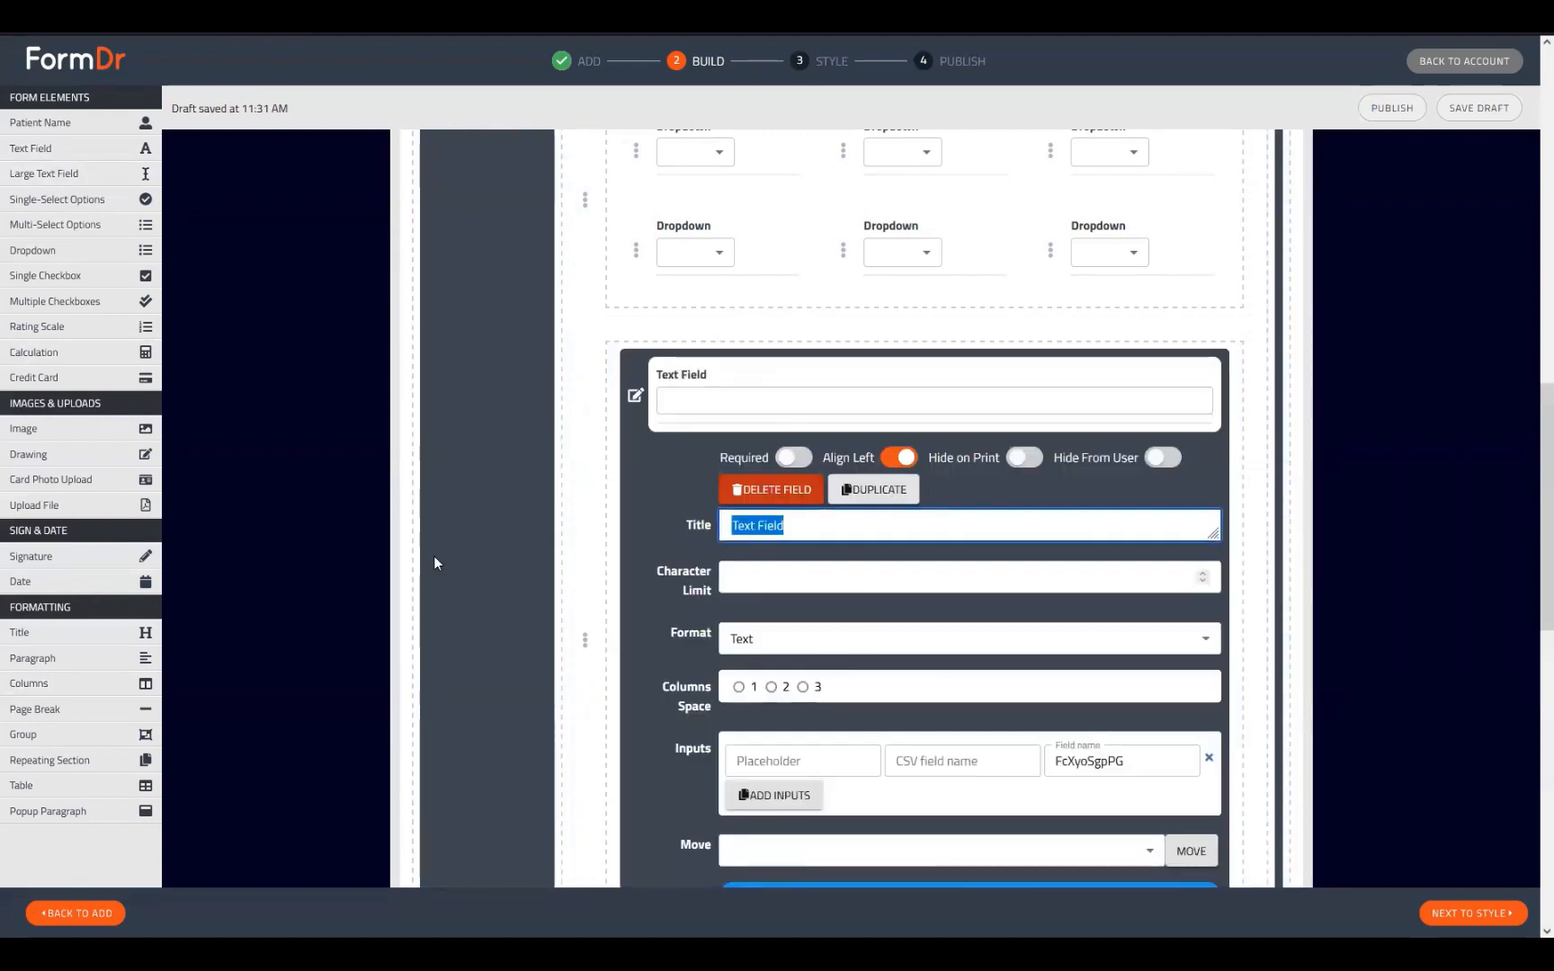
text(Parent)
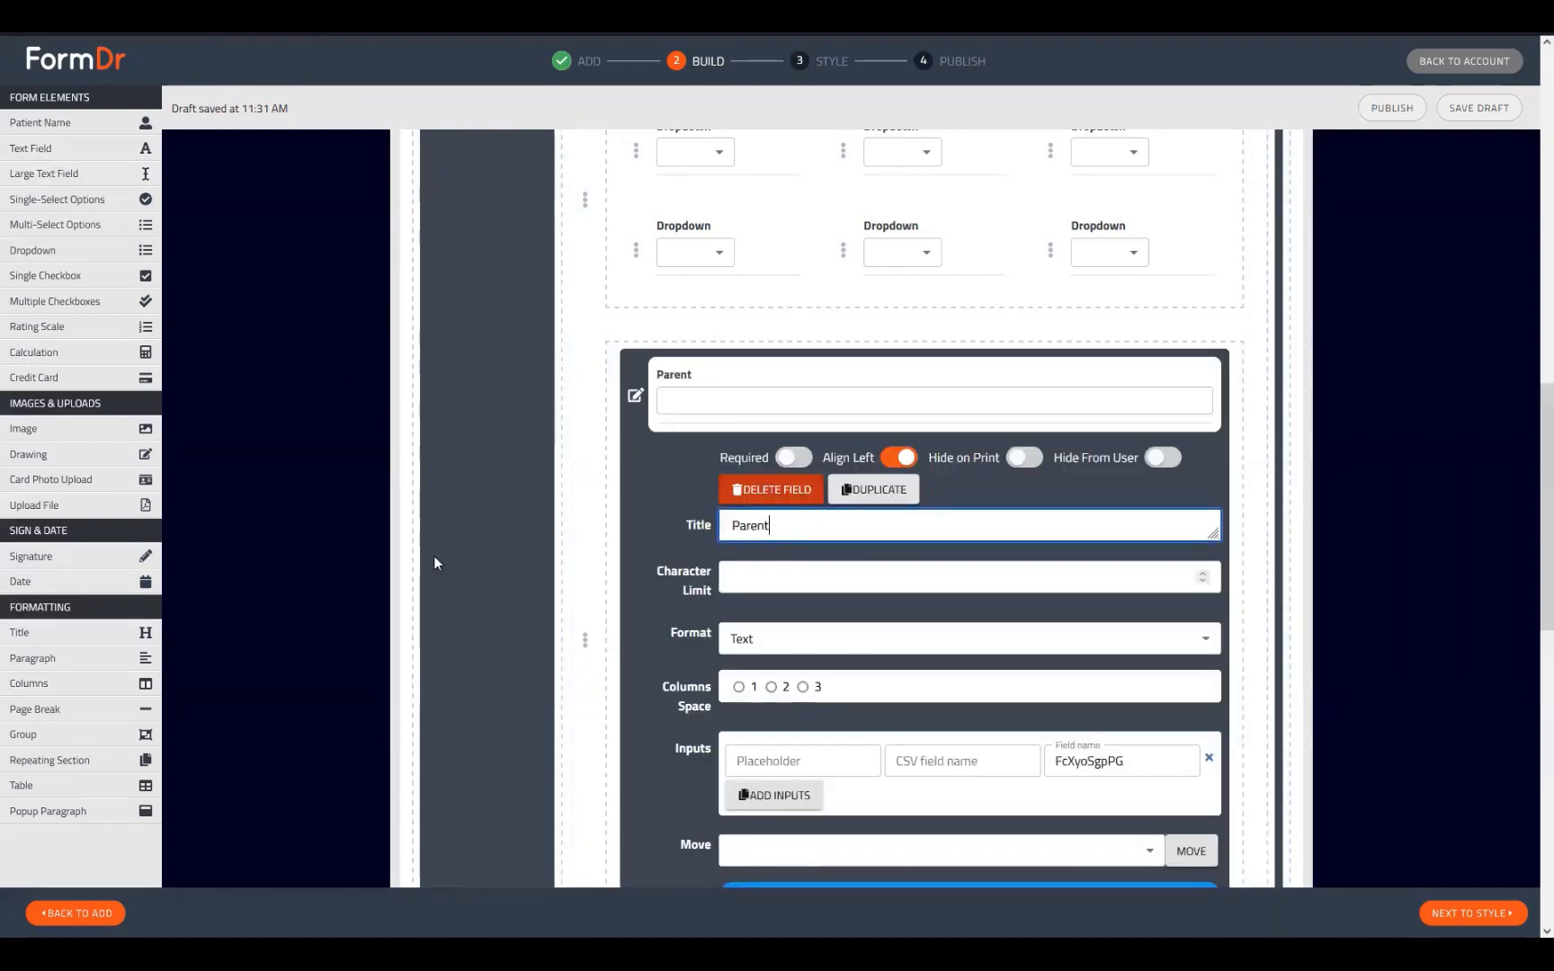
text( #1)
click(758, 796)
click(755, 760)
text(First Name)
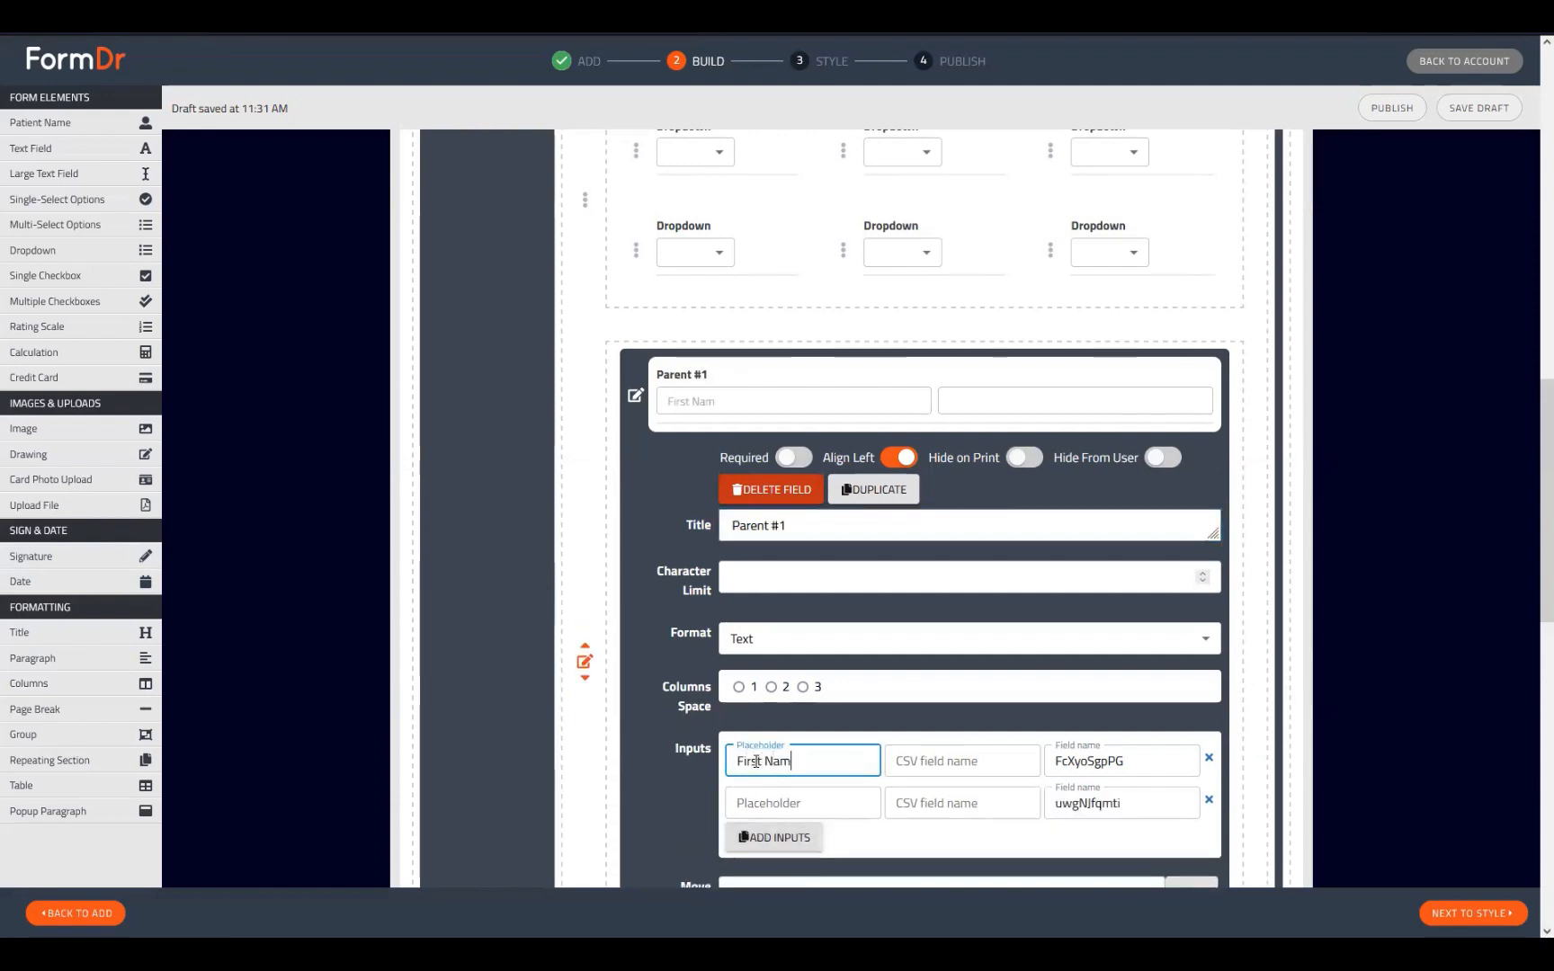
key(Tab)
key(Tab)
key(Tab)
text(Last Name)
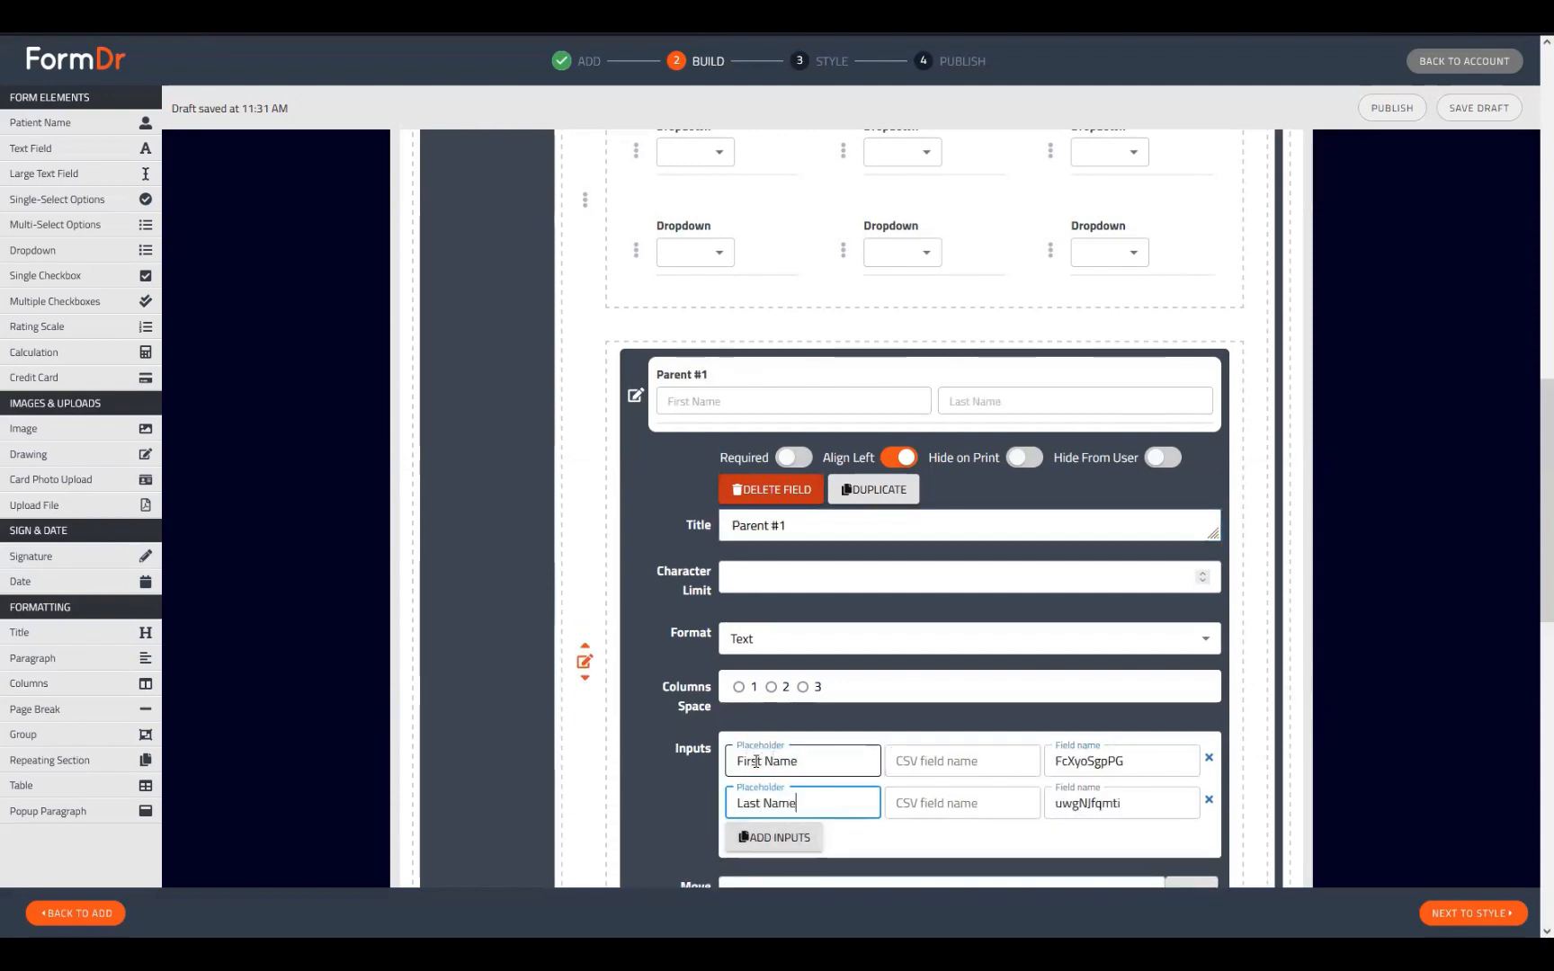
click(638, 398)
- Duplicate the Parent #1 field within the columns block and title the copy "Parent #2"
click(946, 399)
click(814, 611)
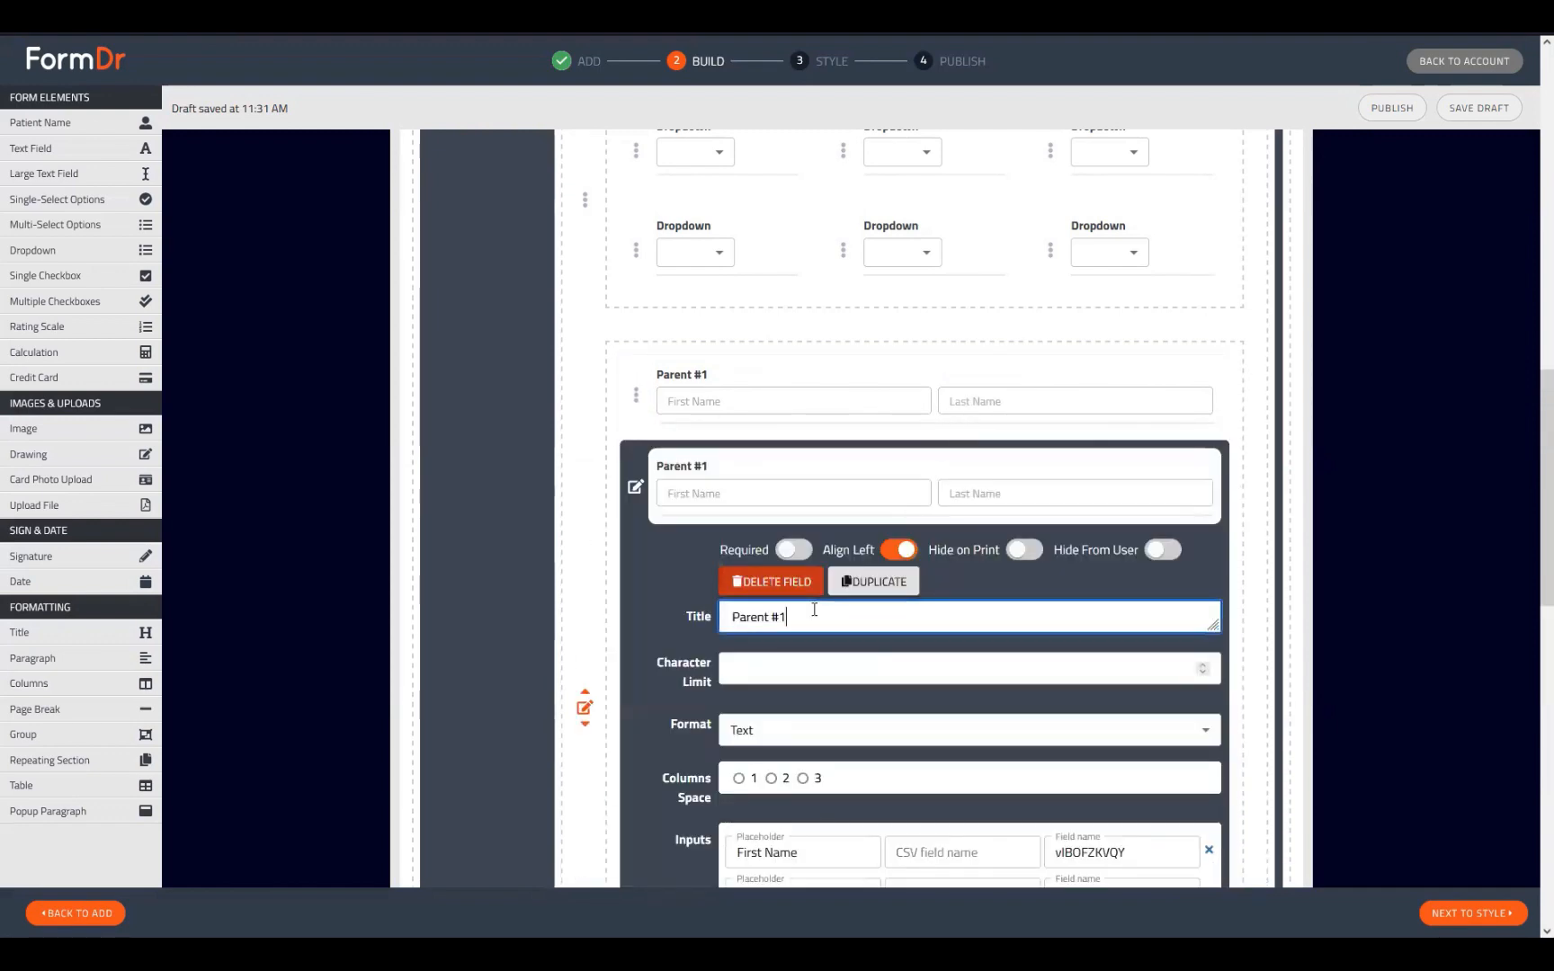
click(628, 481)
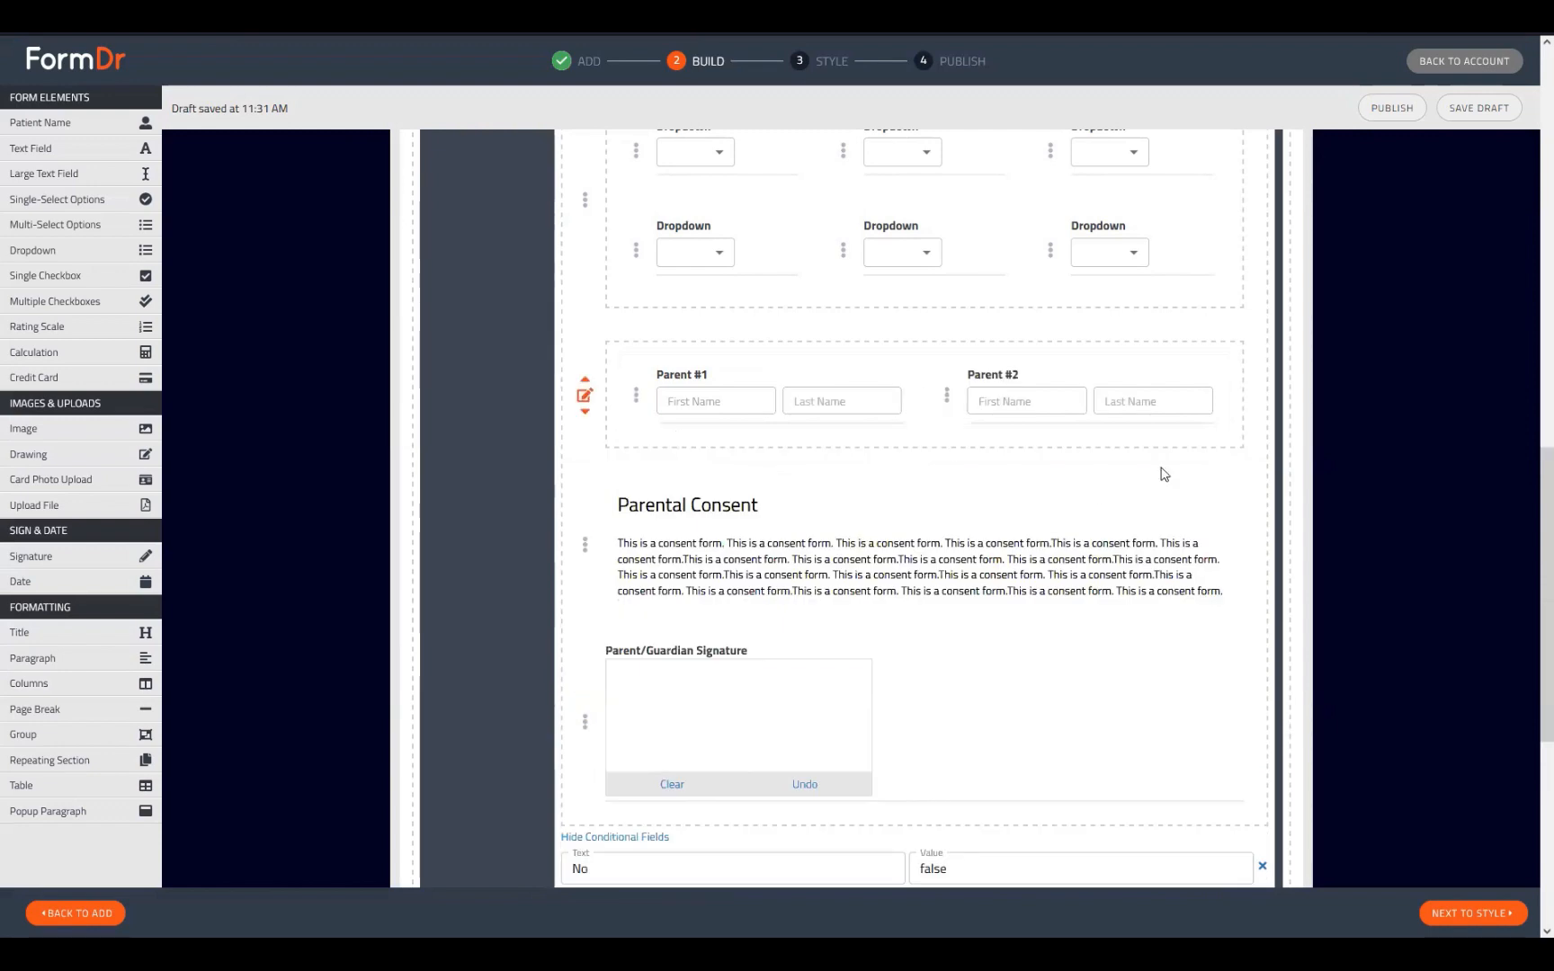
- Review the conditional fields of both the Yes and No options and finish editing the "Is the patient a minor?" question
scroll(540, 617, down, 5)
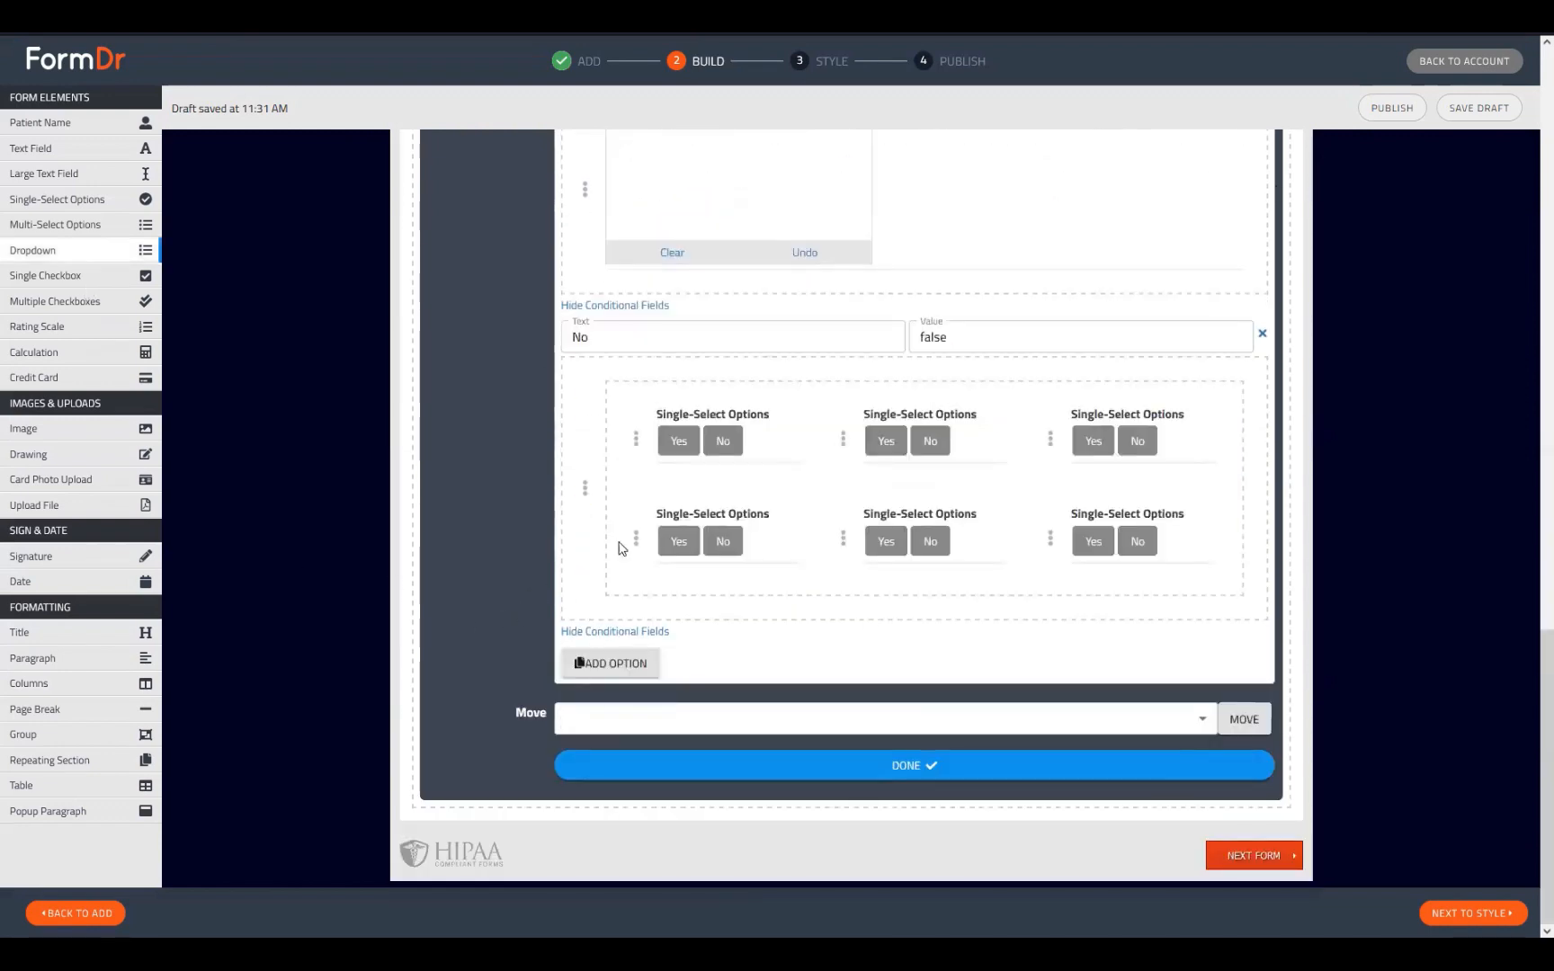
scroll(719, 504, up, 3)
scroll(735, 535, down, 3)
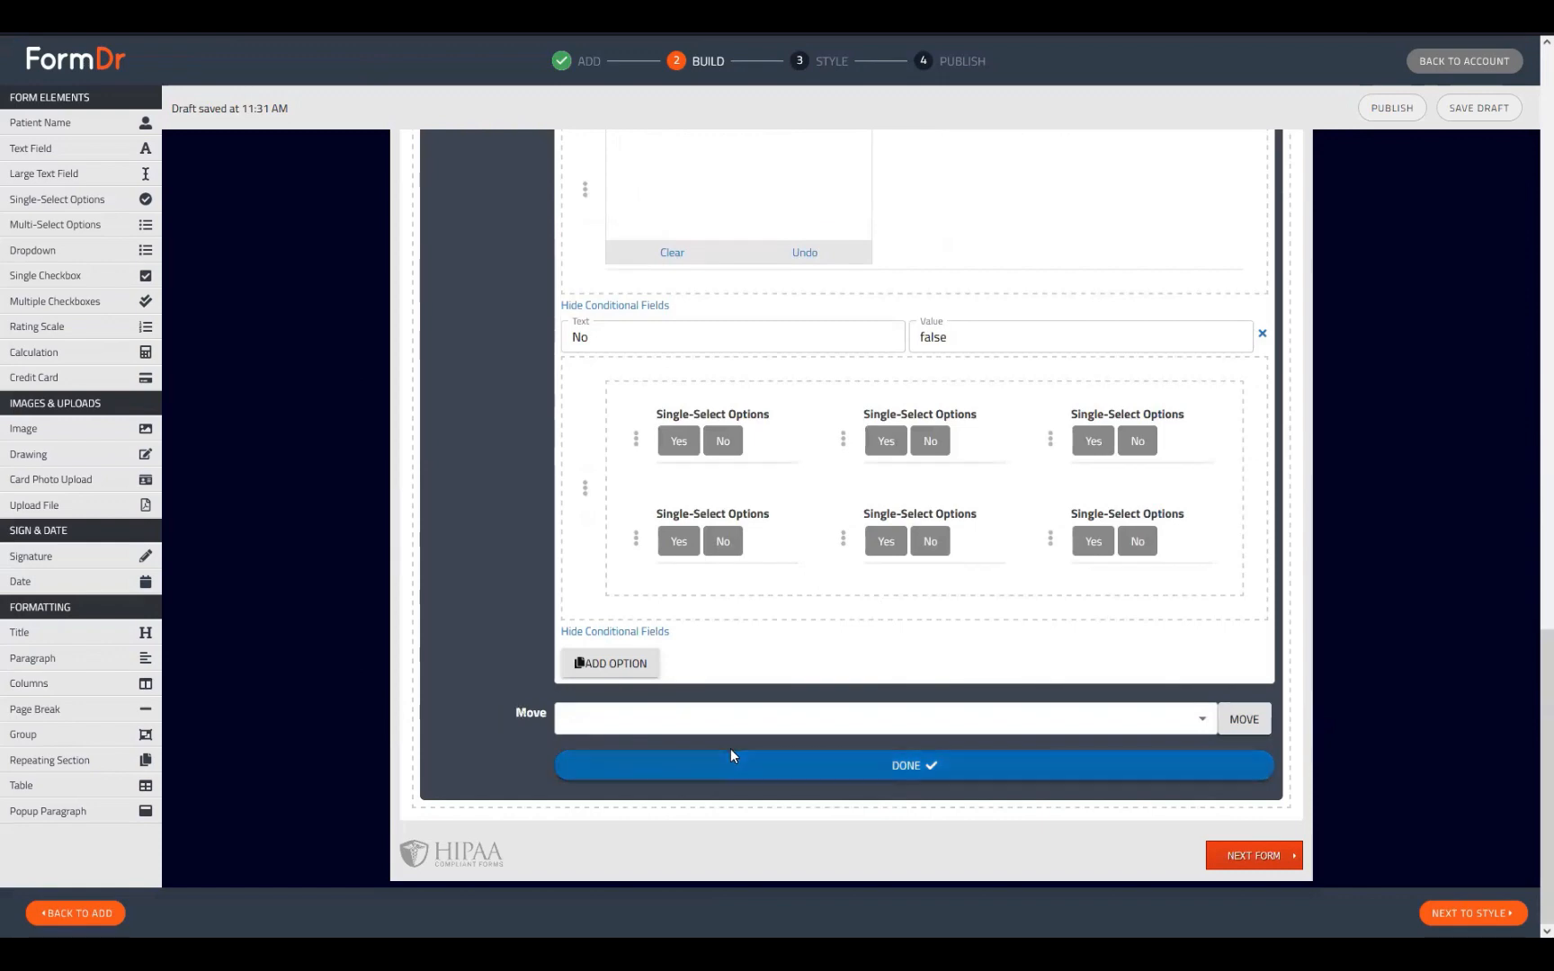
scroll(860, 739, up, 5)
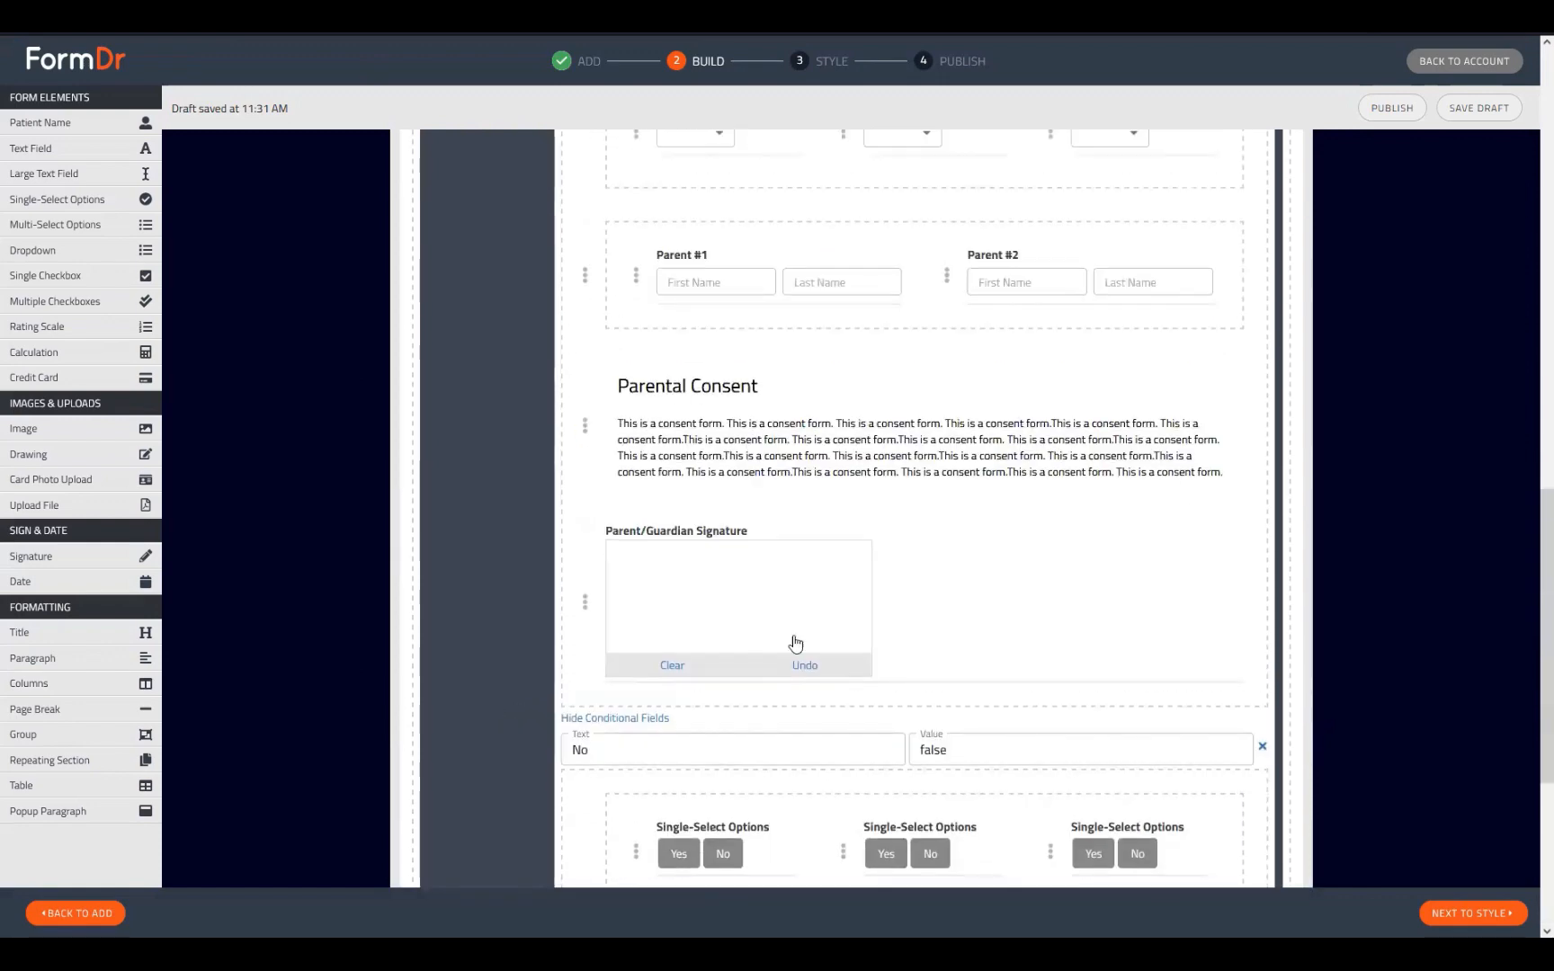
scroll(680, 722, down, 5)
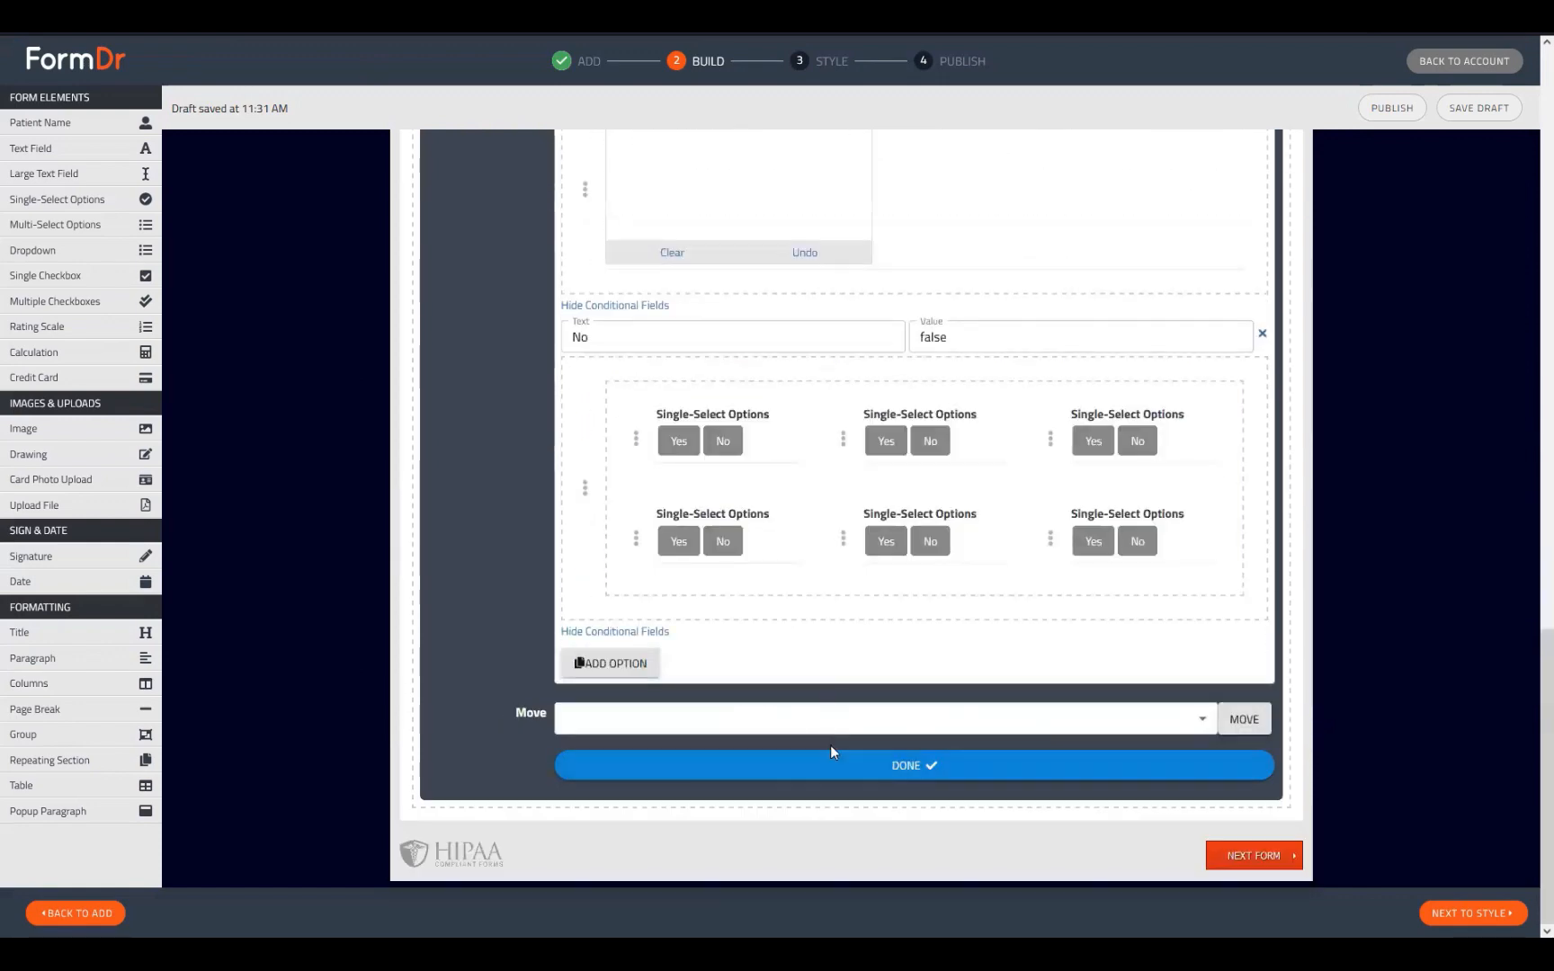
click(830, 759)
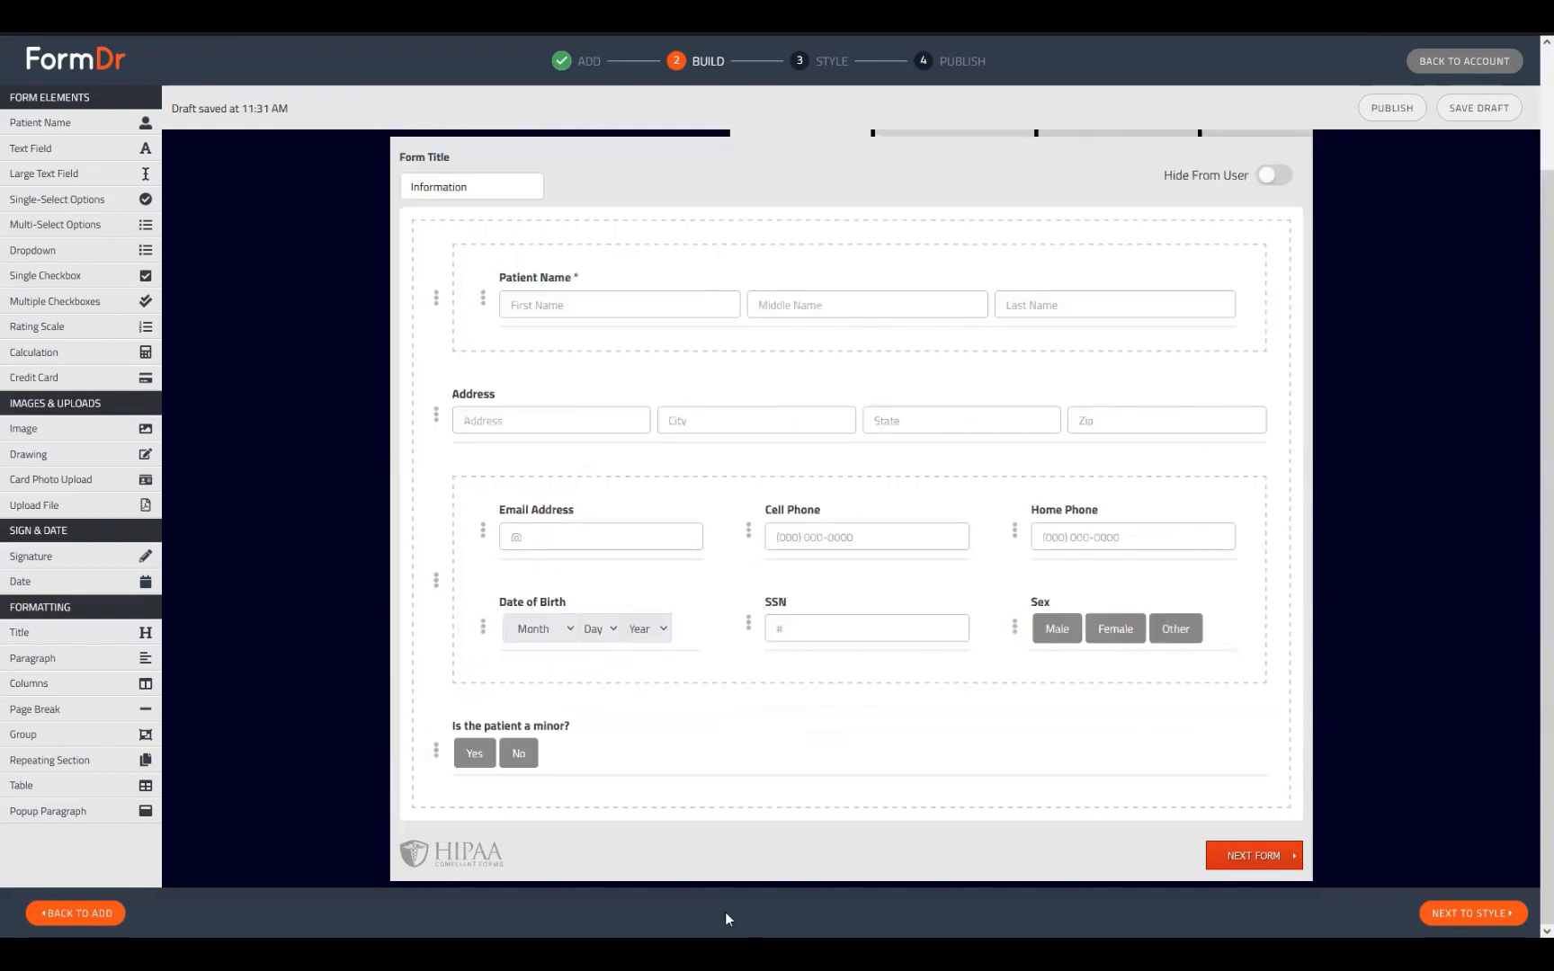
- Preview the Information form in the Style stage, answering the minor question with Yes and No to check each option's conditional fields
click(1457, 913)
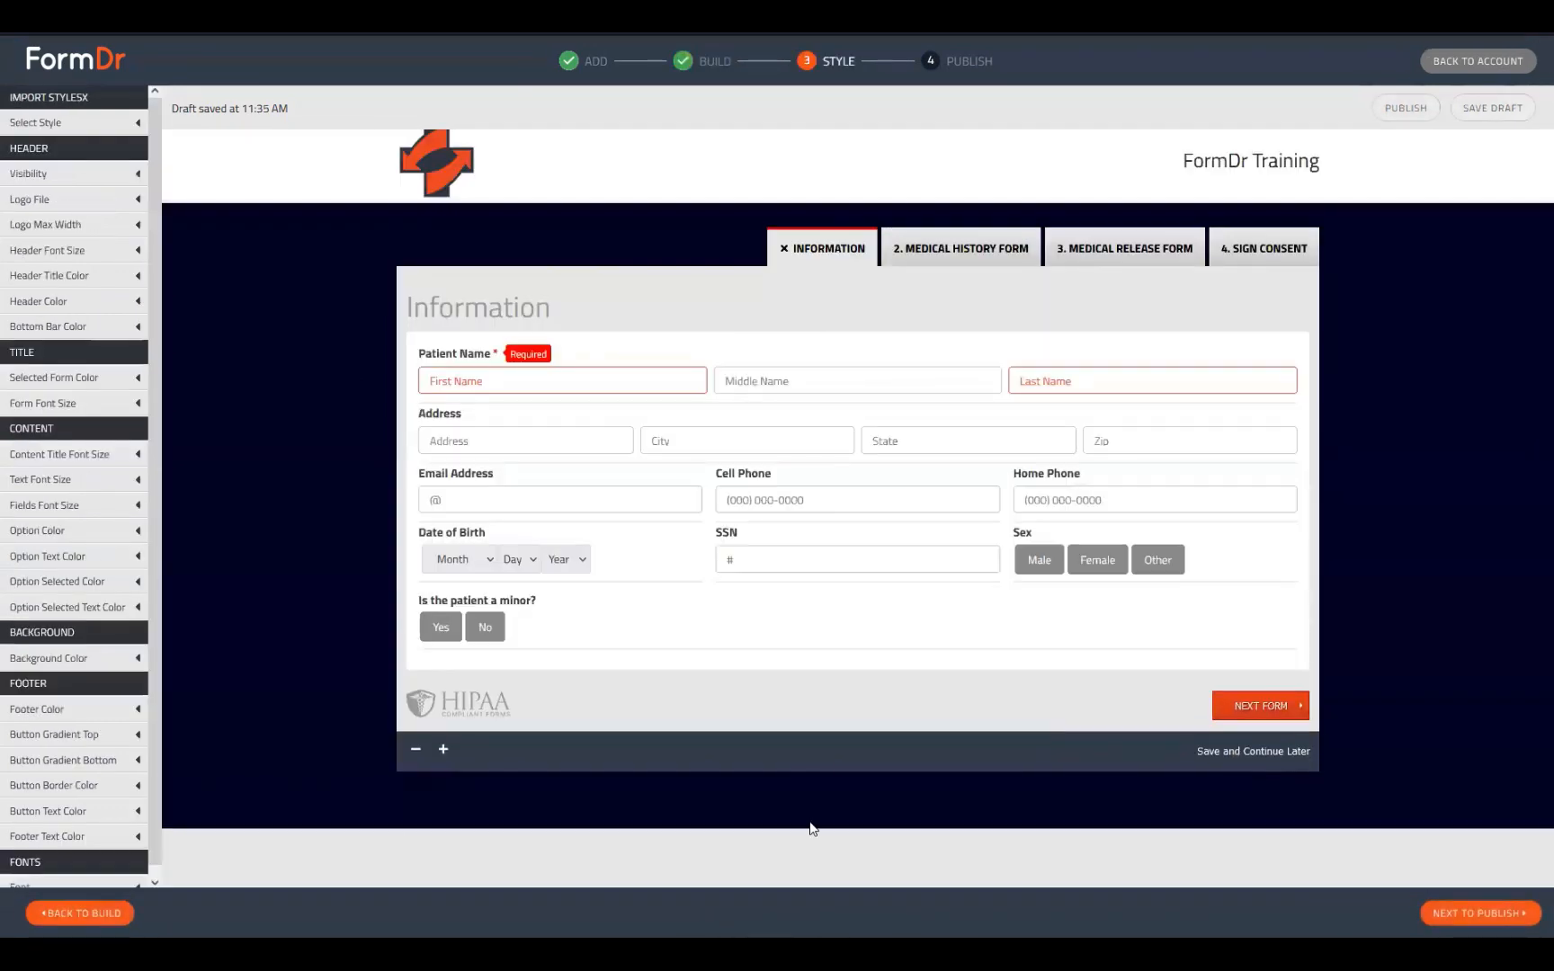
click(441, 626)
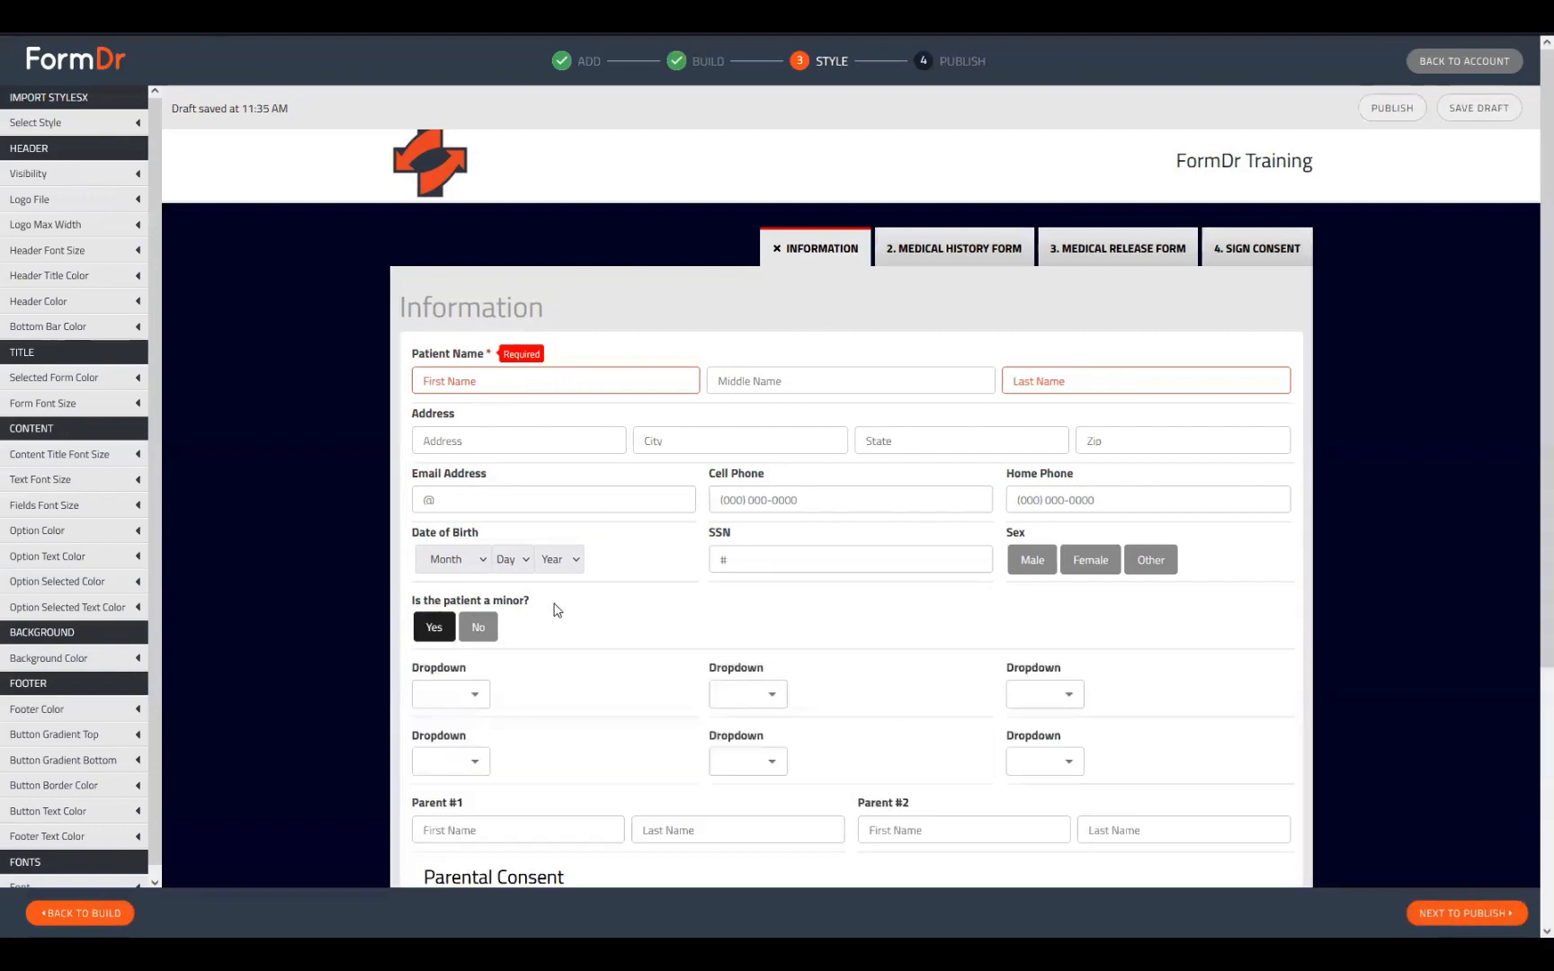
scroll(777, 659, down, 4)
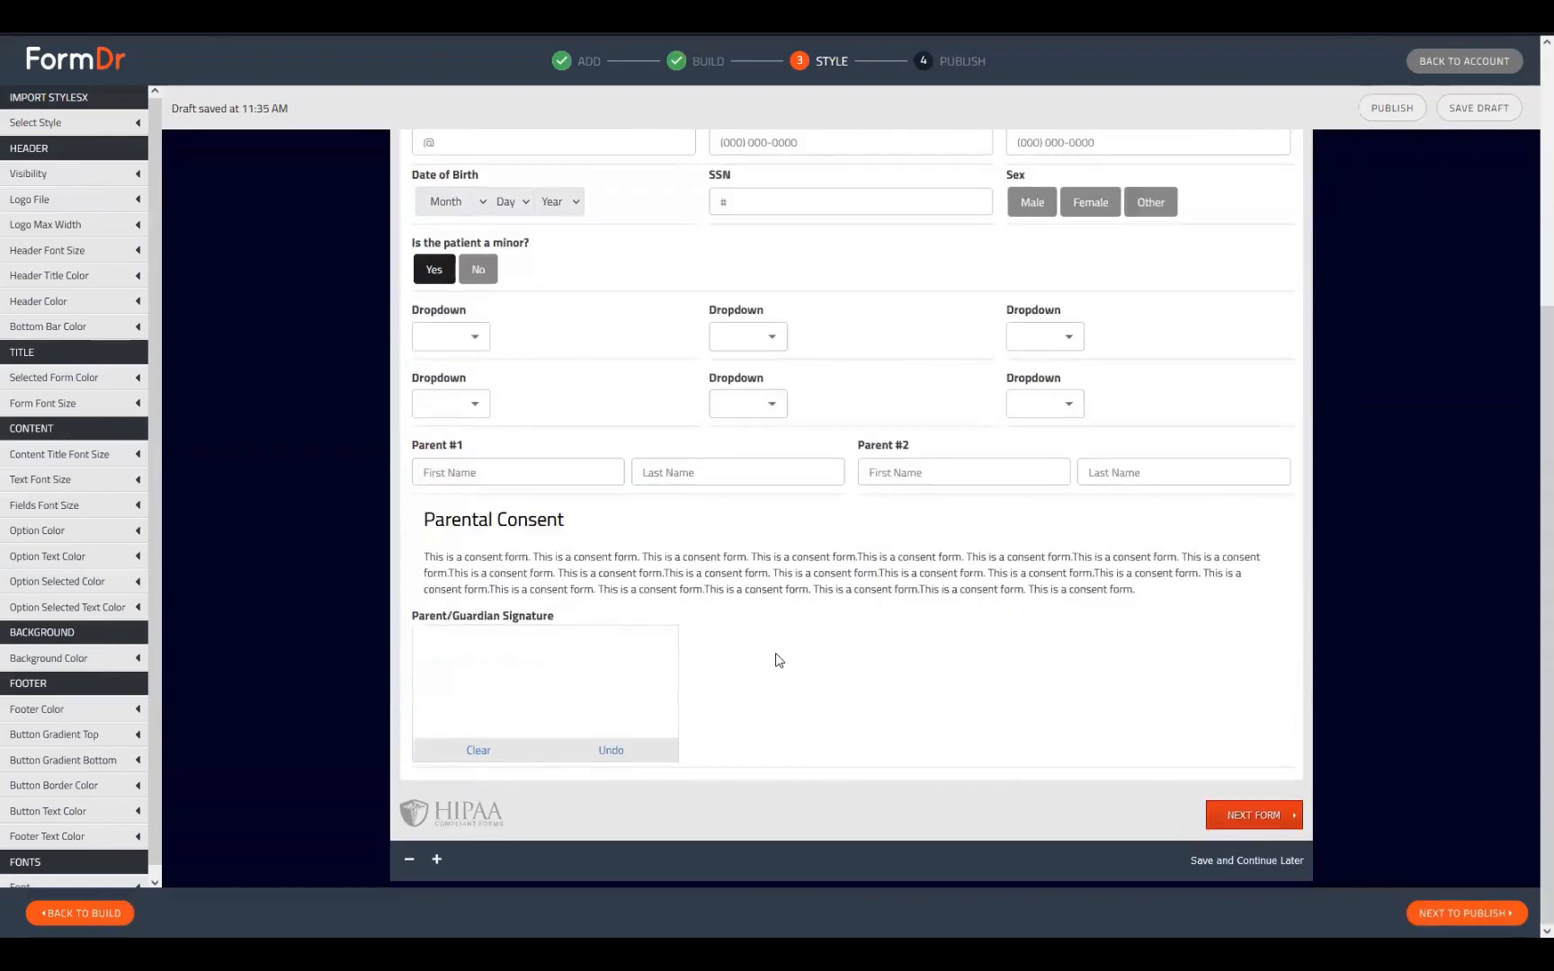
click(479, 270)
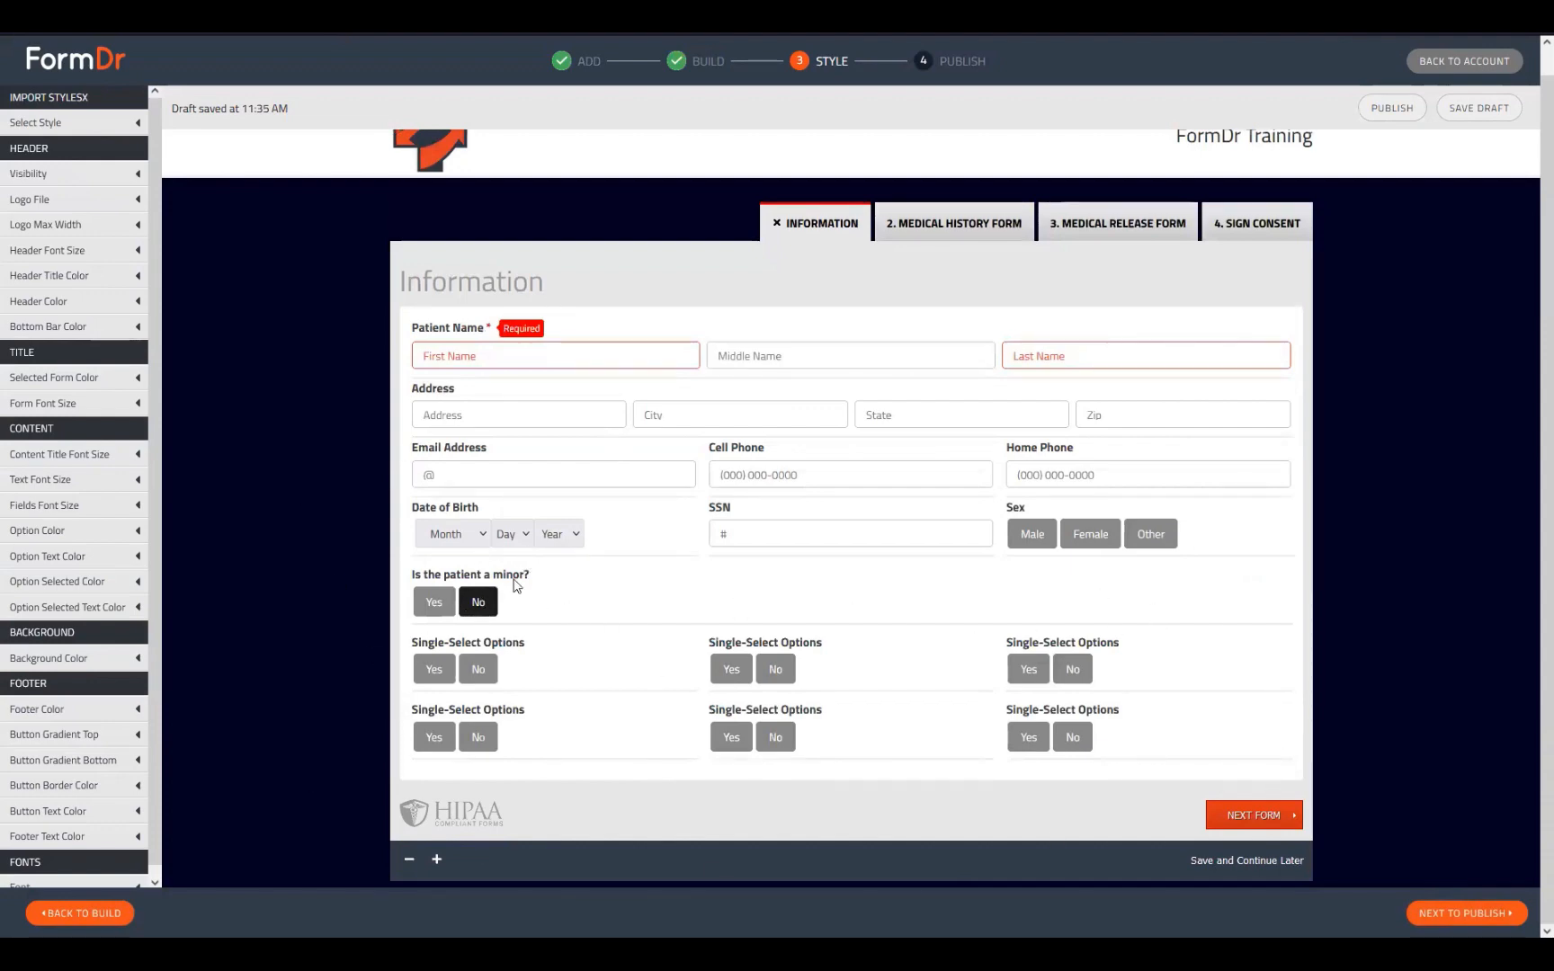
click(434, 603)
scroll(938, 866, down, 4)
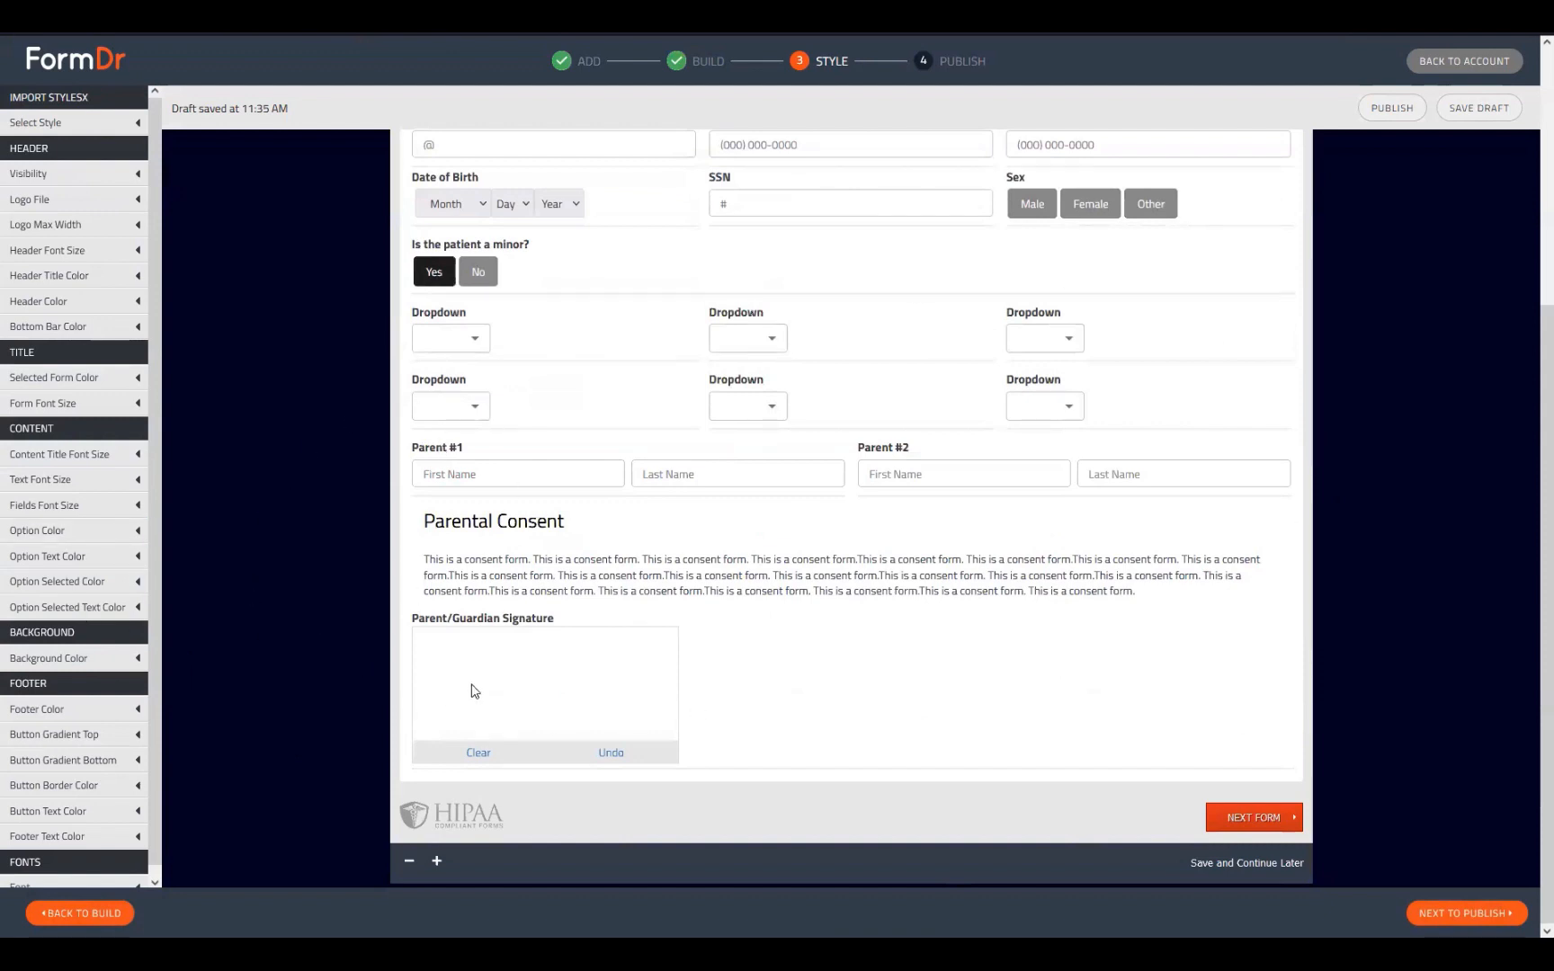
scroll(769, 691, up, 4)
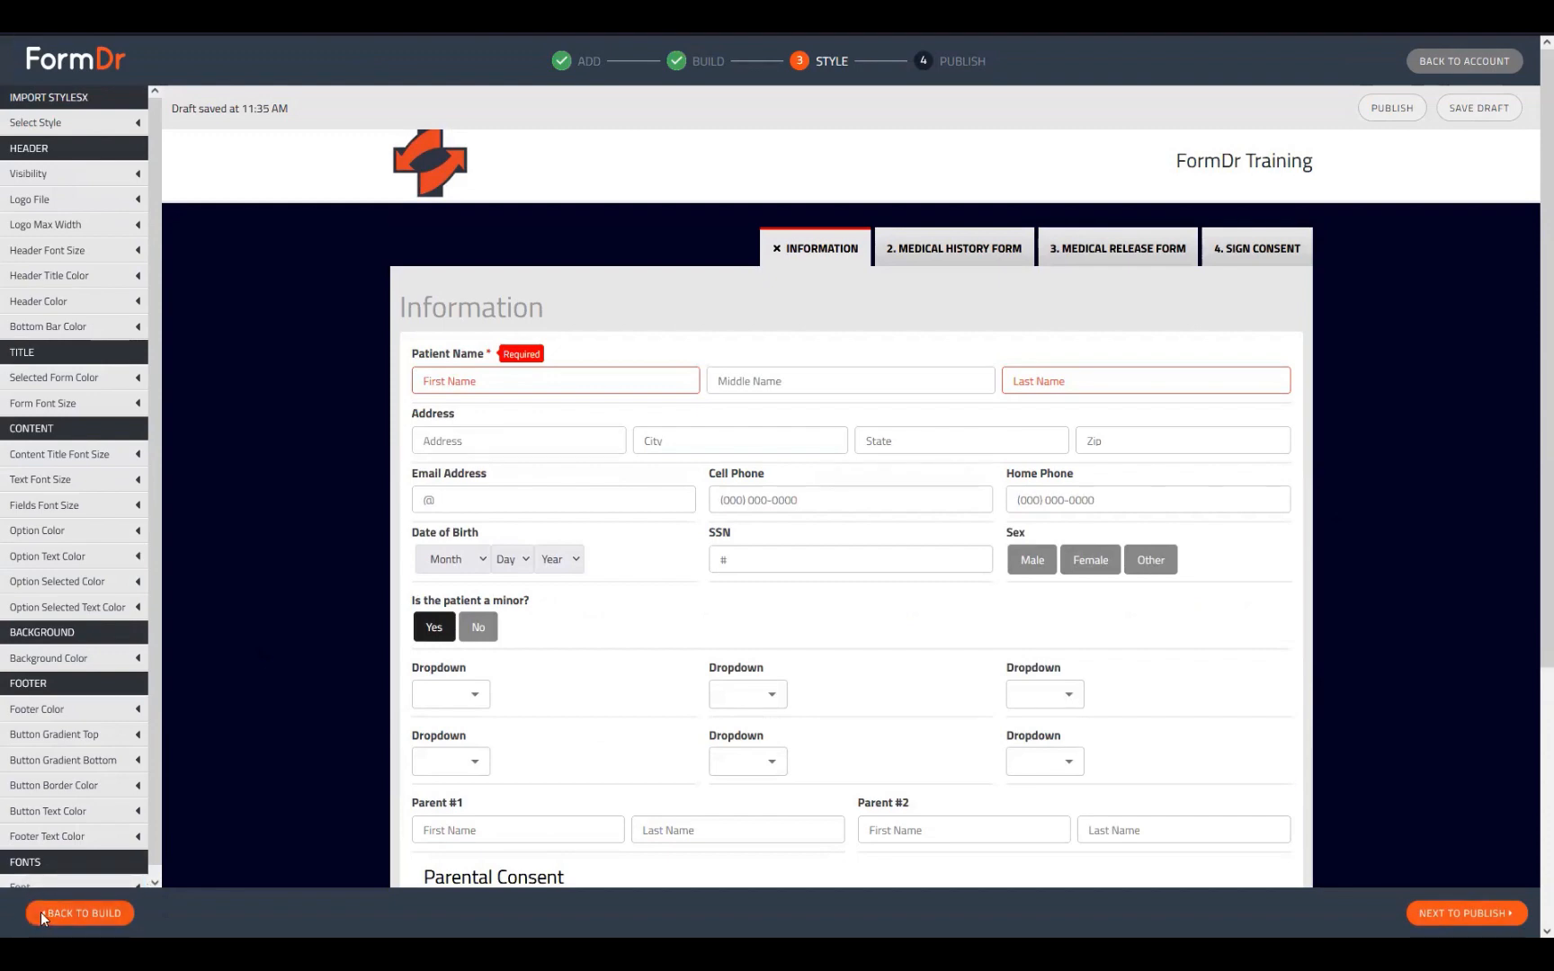
- Return to the Build stage and add two text fields below the "Is the patient a minor?" question
click(84, 915)
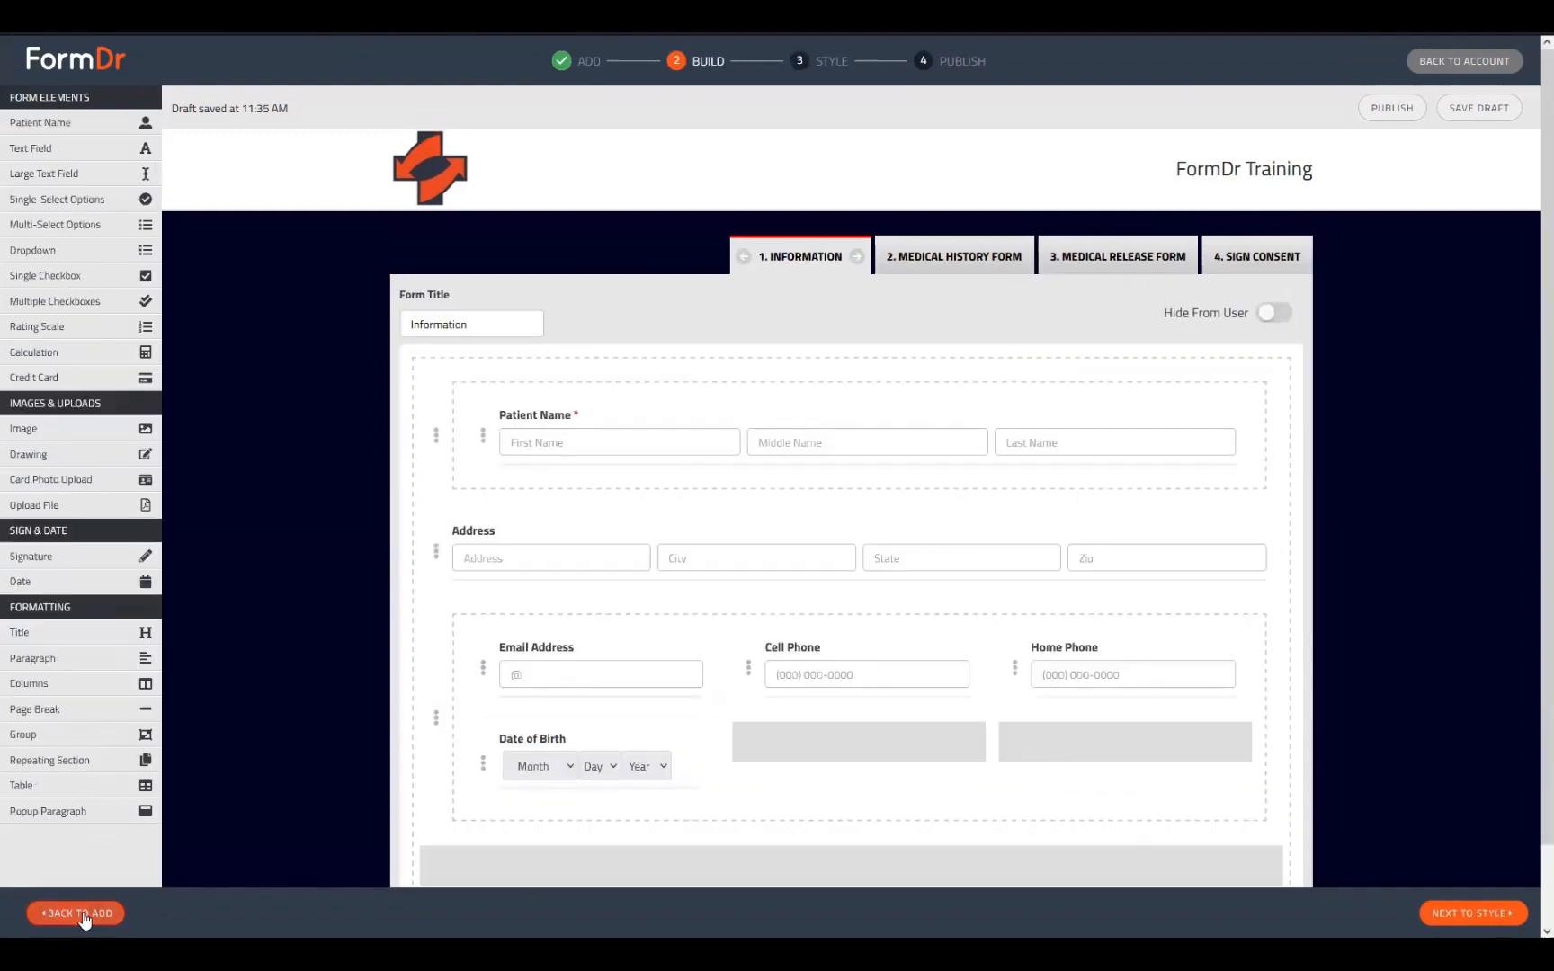
scroll(329, 731, down, 2)
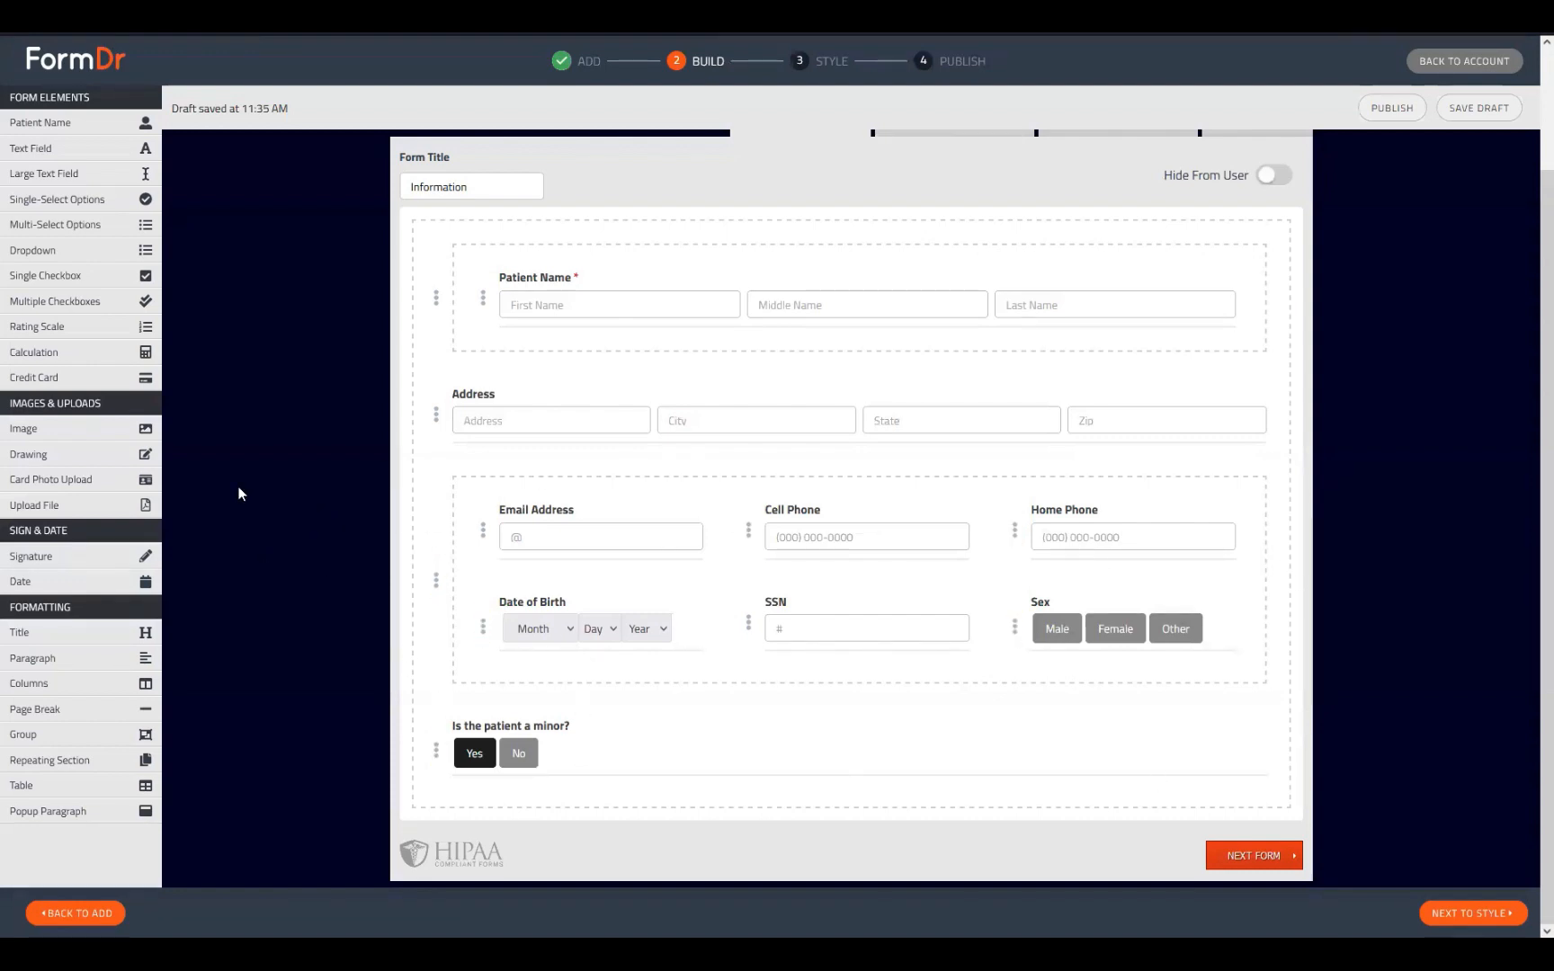
drag(25, 149, 454, 809)
scroll(267, 396, down, 2)
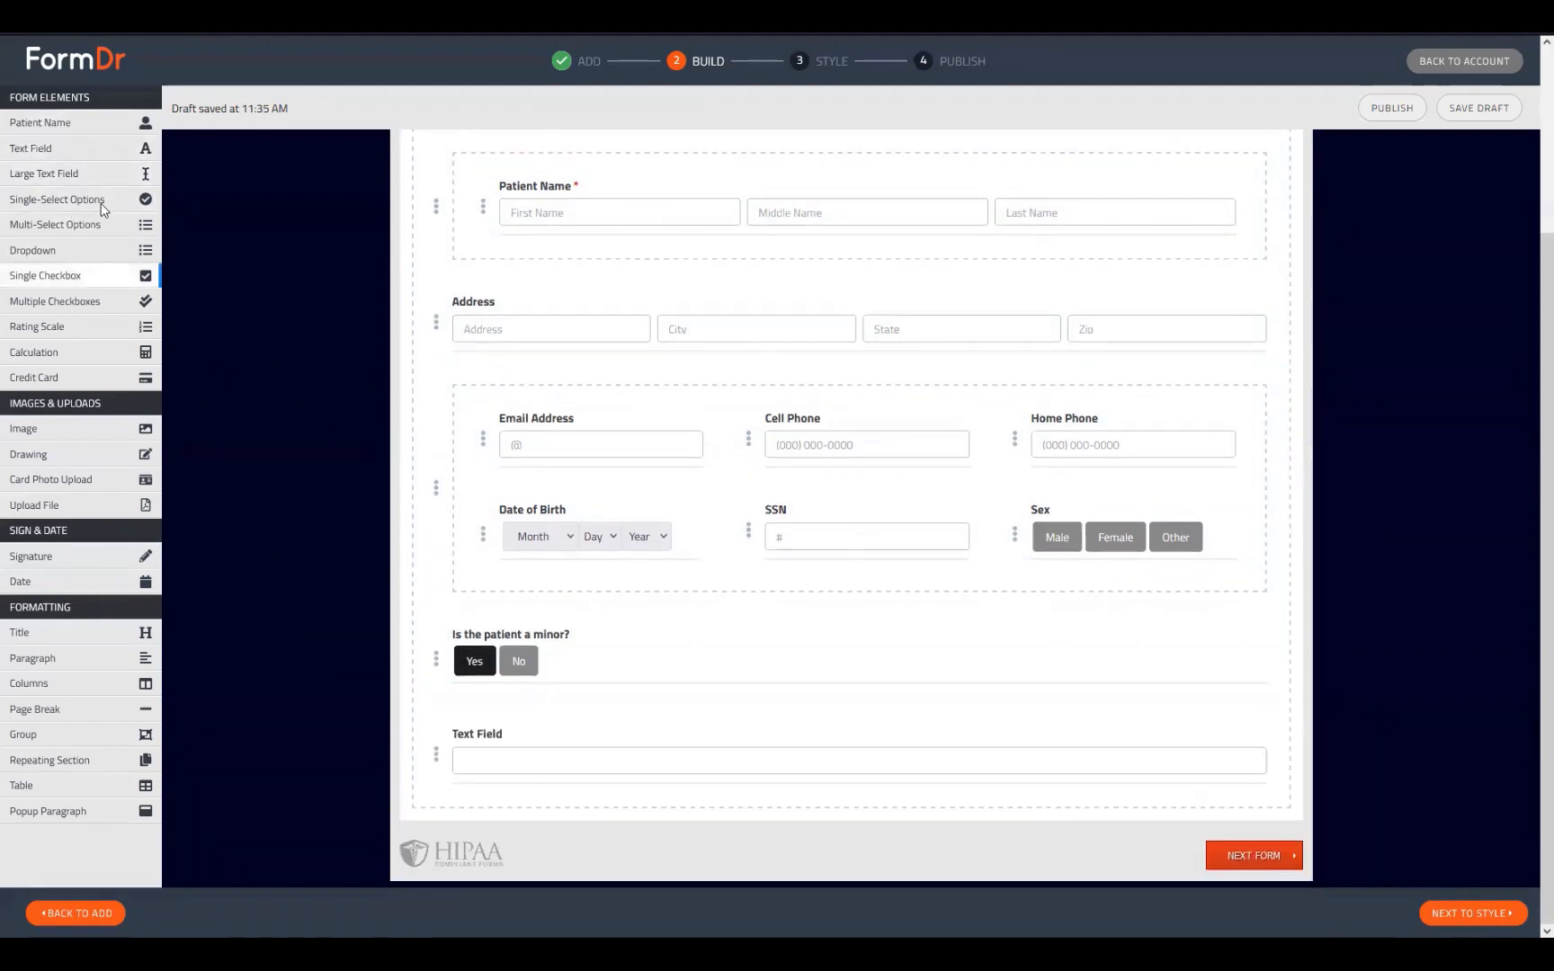
drag(36, 148, 598, 791)
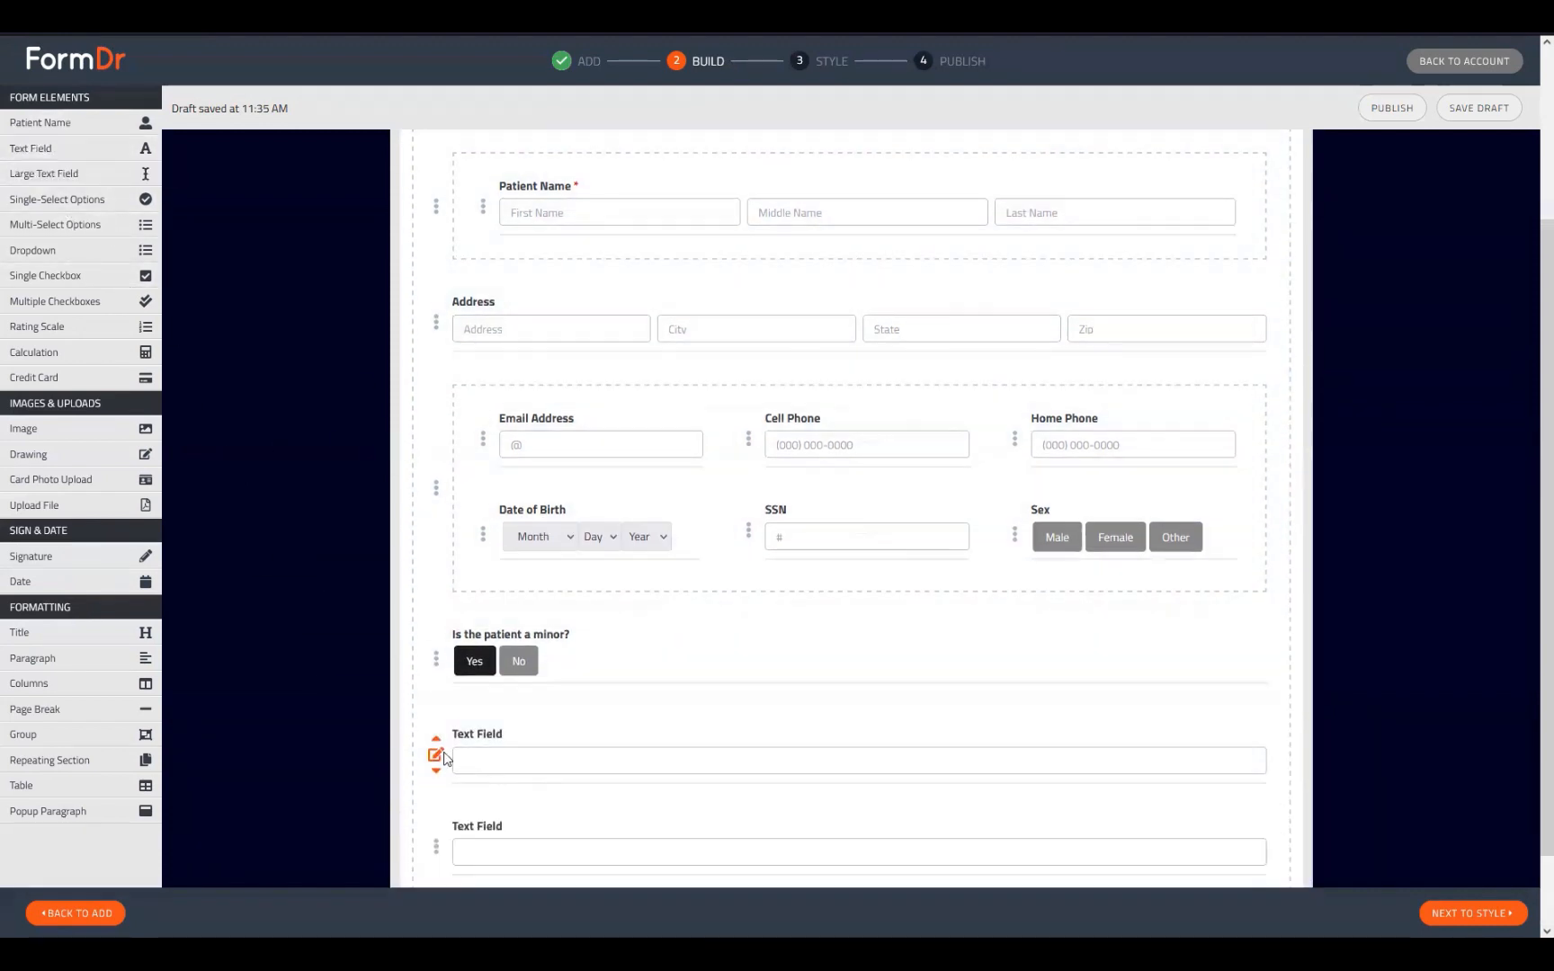
- Open the first new text field's settings and examine the field name of its input
click(485, 773)
click(1134, 687)
drag(1134, 687, 1034, 691)
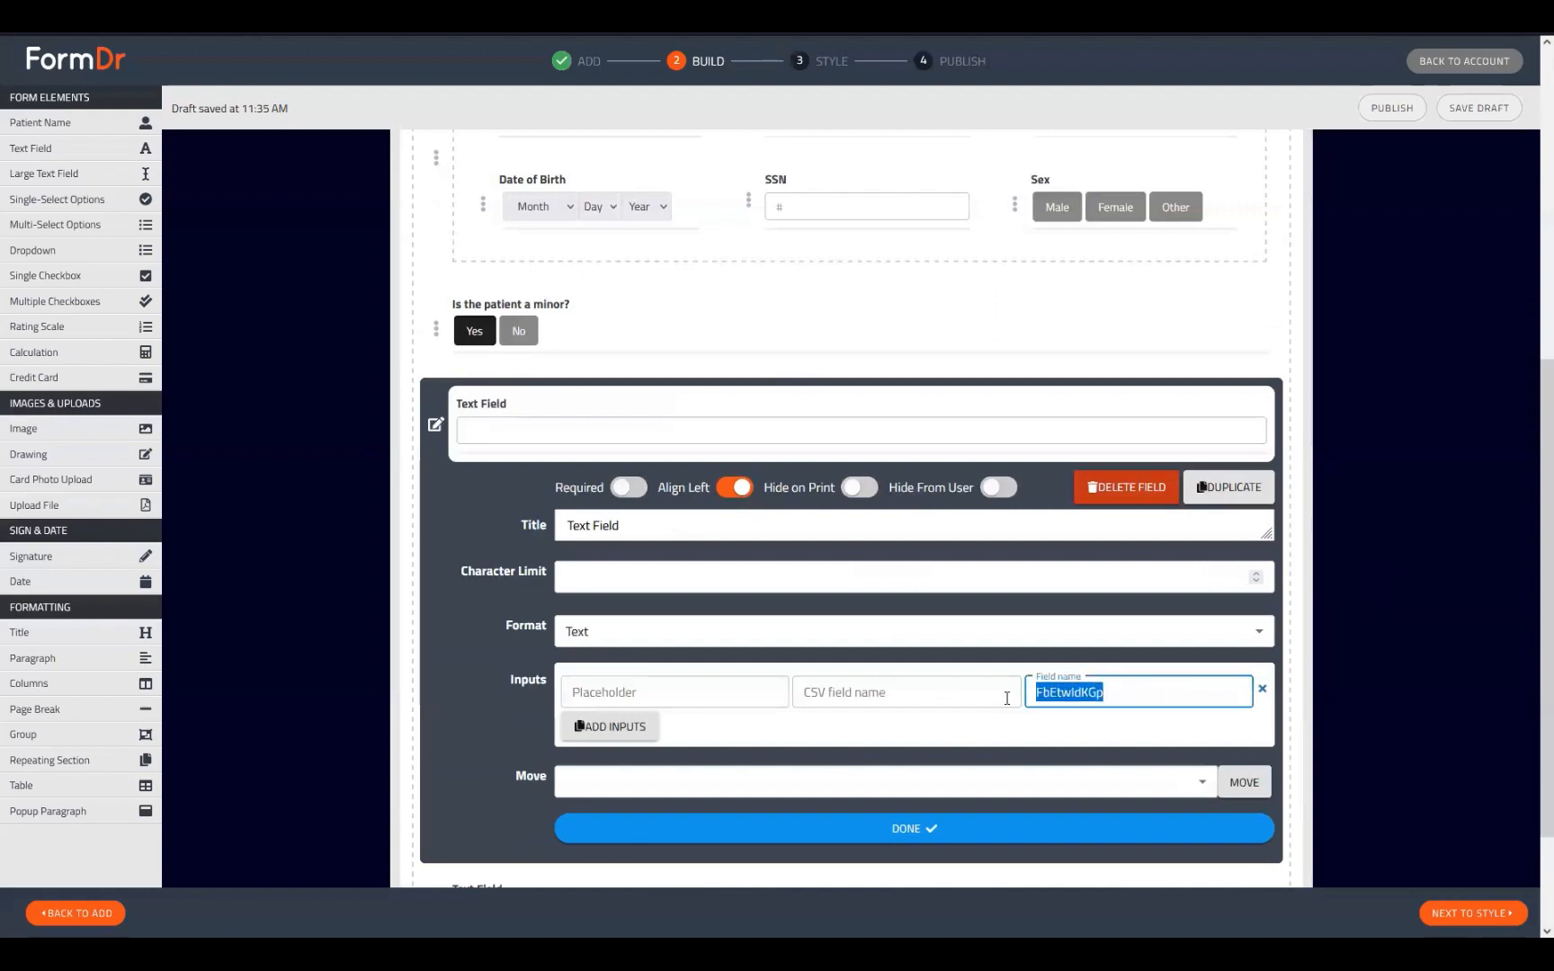
click(1065, 692)
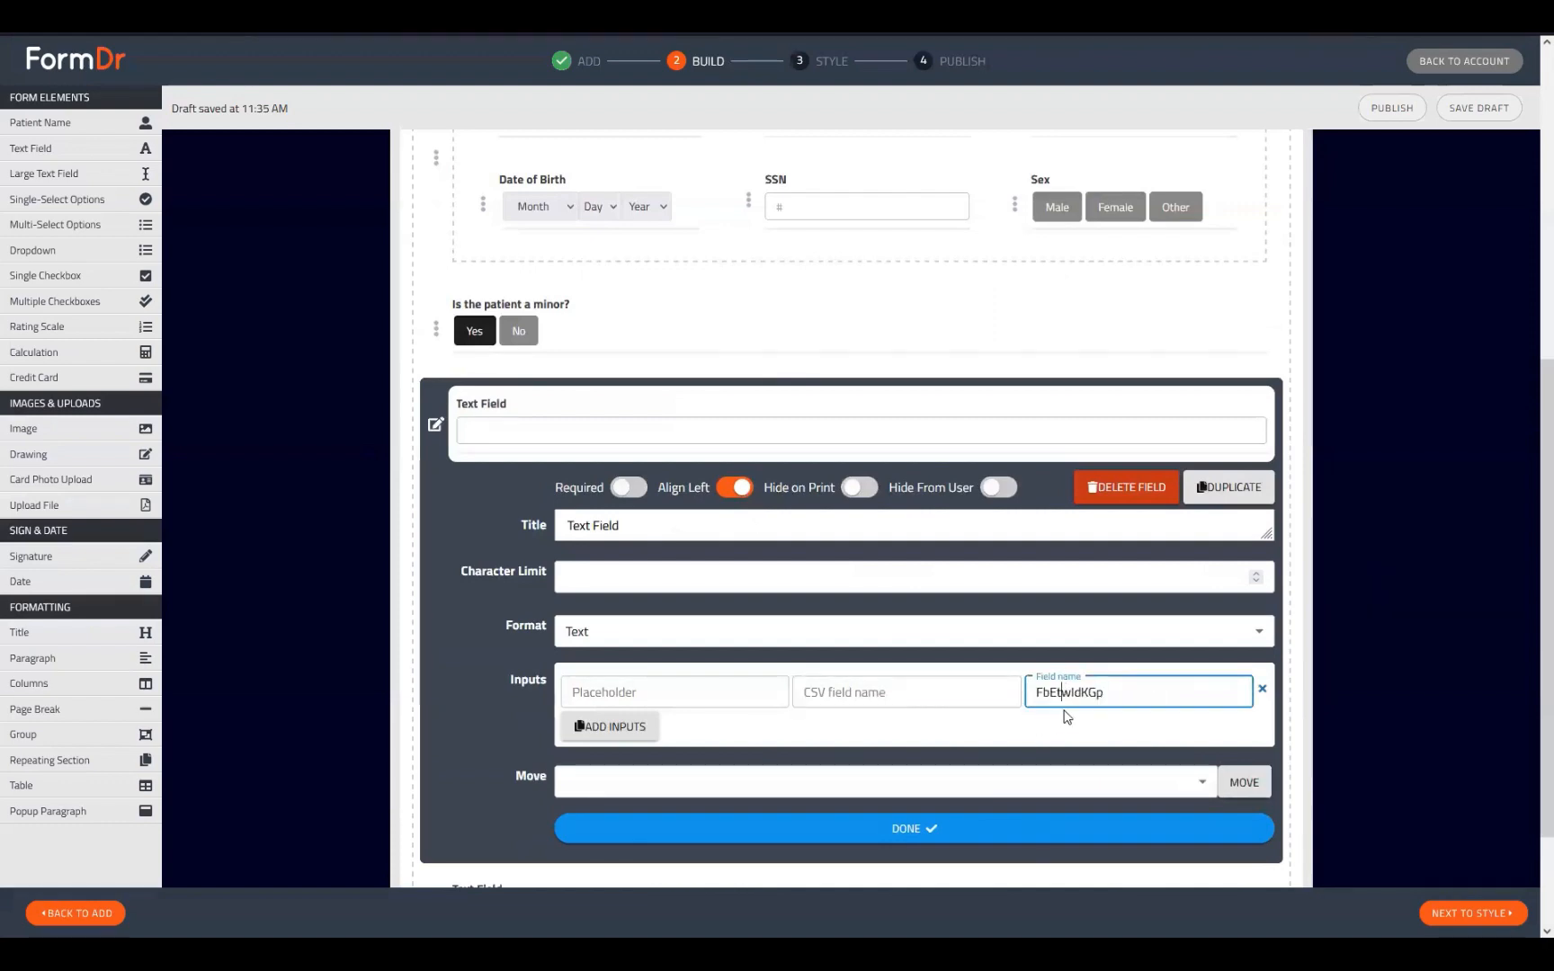
scroll(683, 839, down, 2)
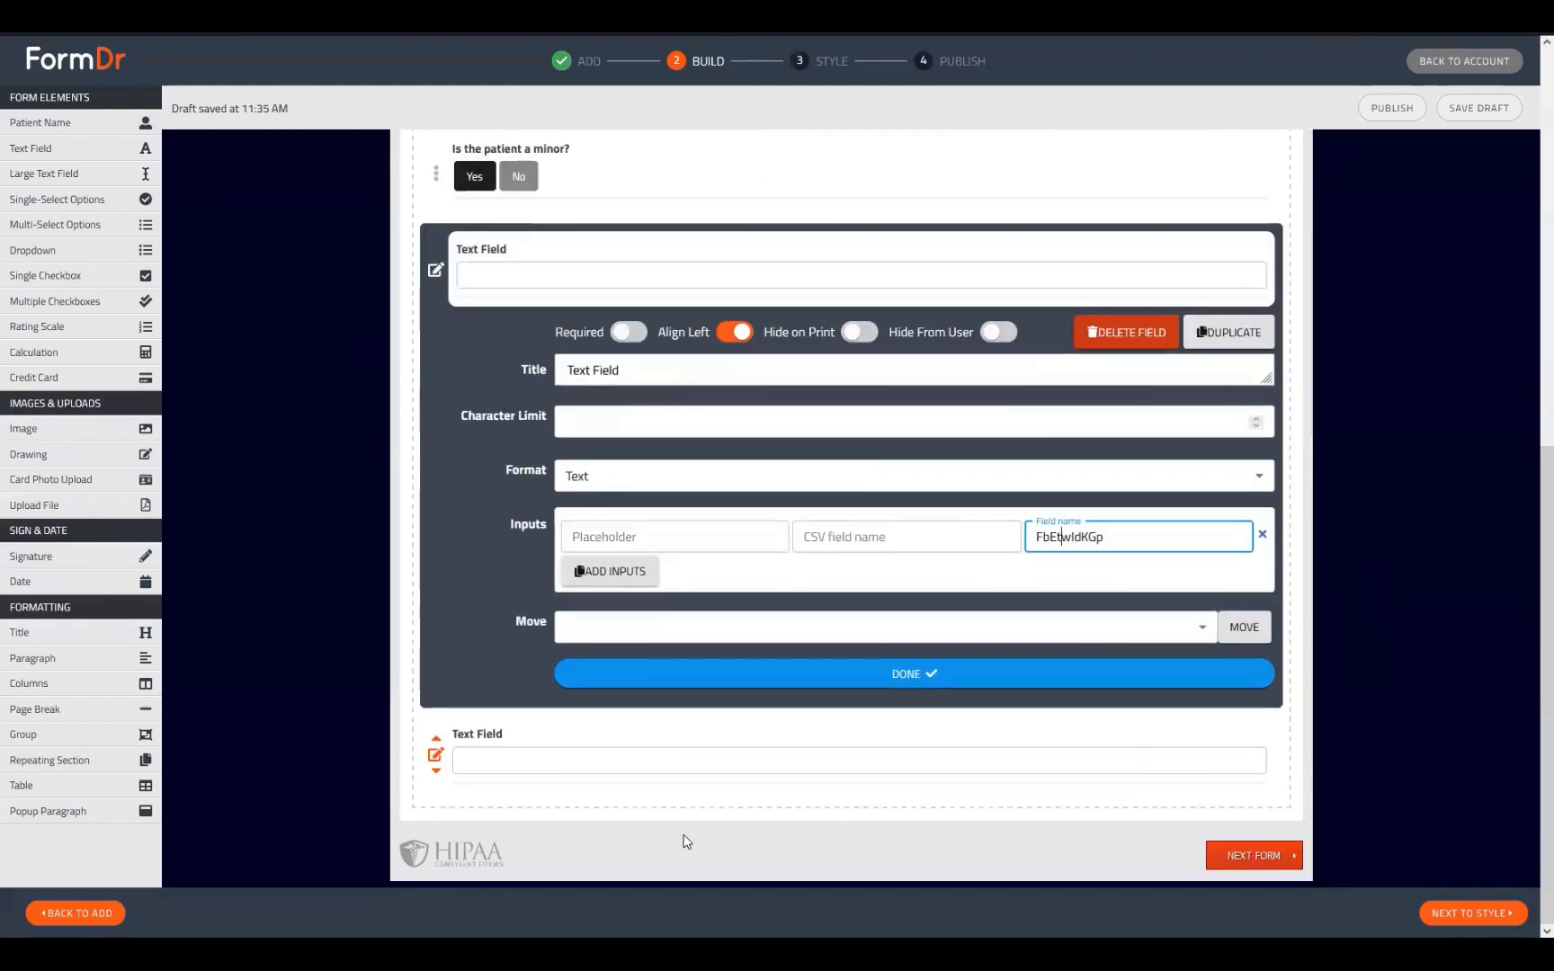
- Copy the field name of the second new text field's input and close that field's settings
click(441, 756)
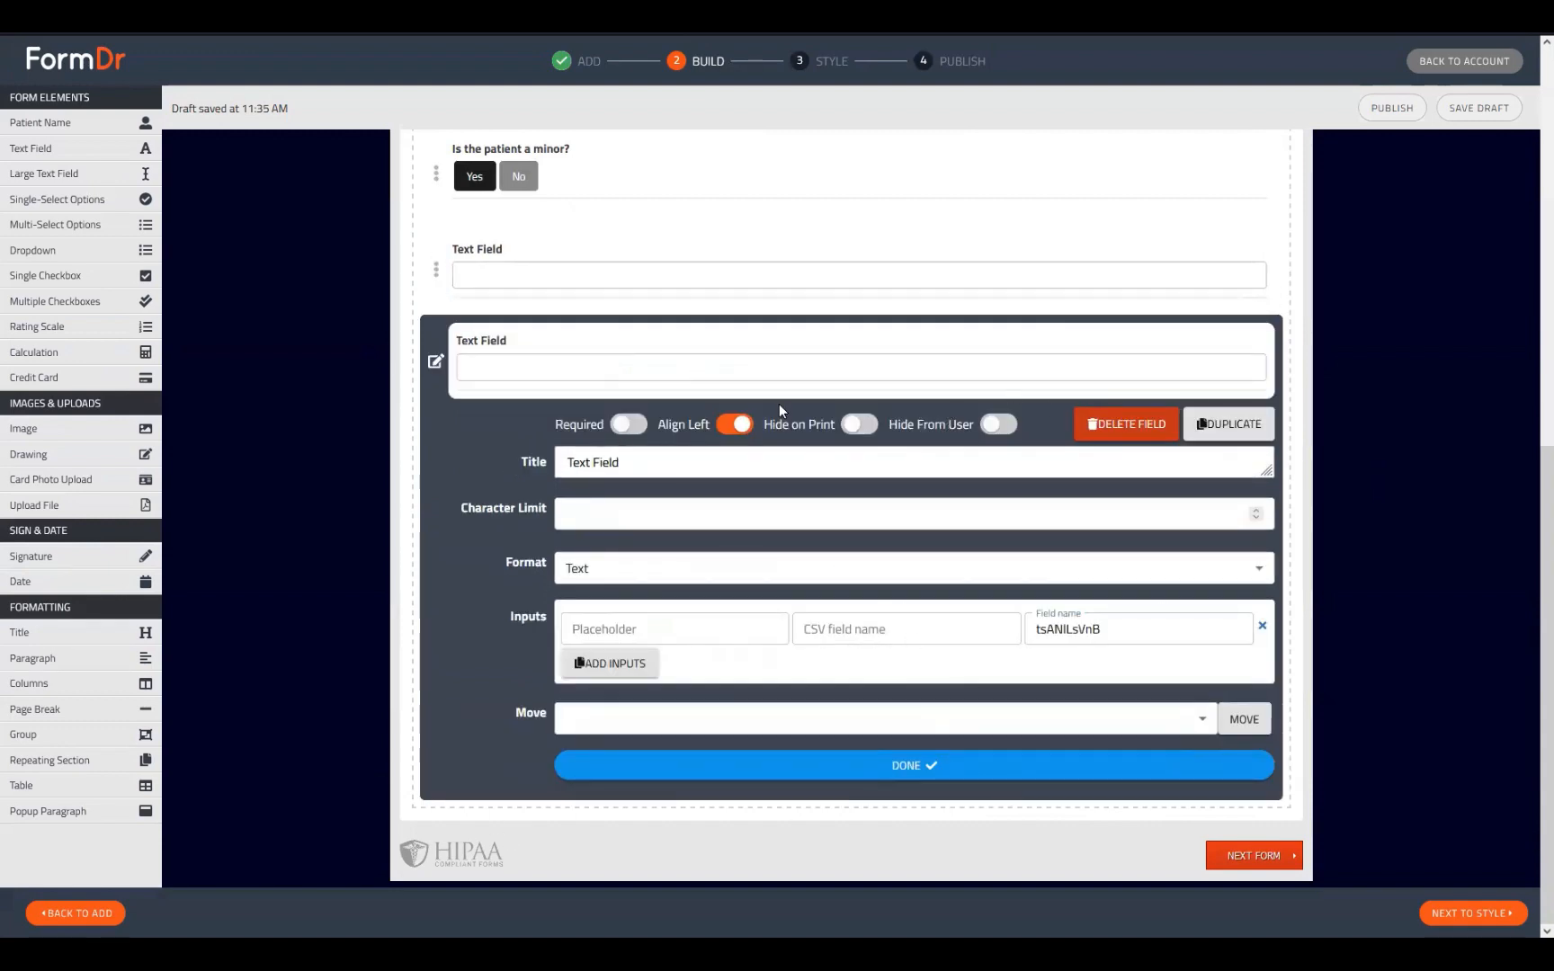
click(1160, 621)
key(ctrl+a)
key(ctrl+c)
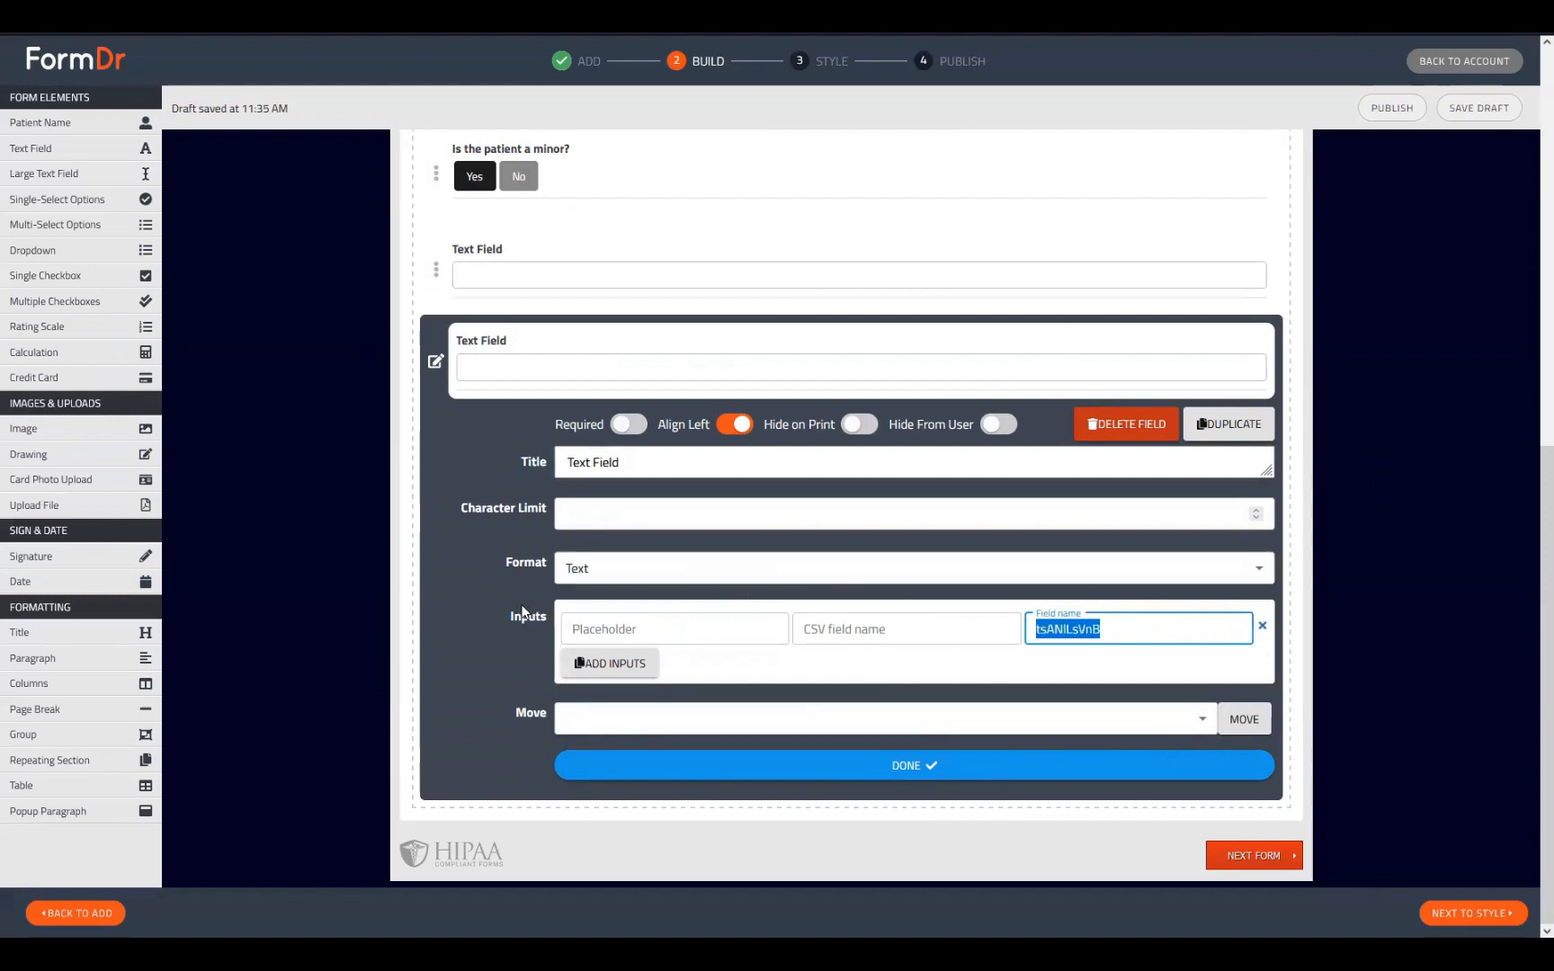
click(1143, 629)
drag(1172, 623, 1000, 624)
click(435, 361)
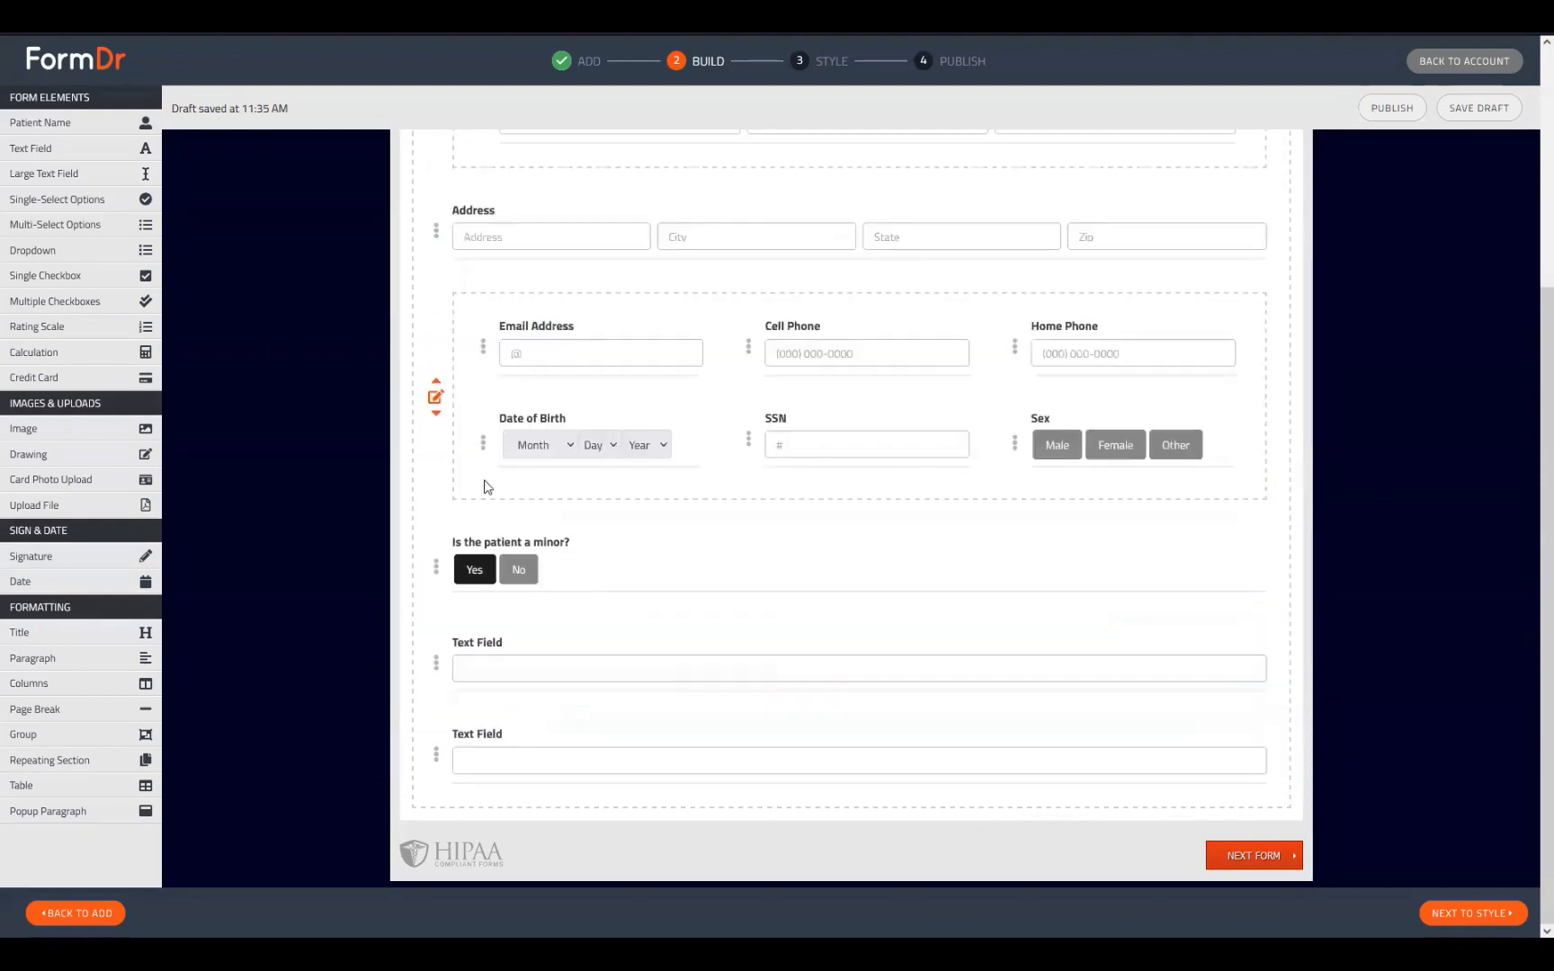
- Replace the first new text field's field name with the copied one and finish editing the field
click(437, 667)
scroll(968, 659, down, 5)
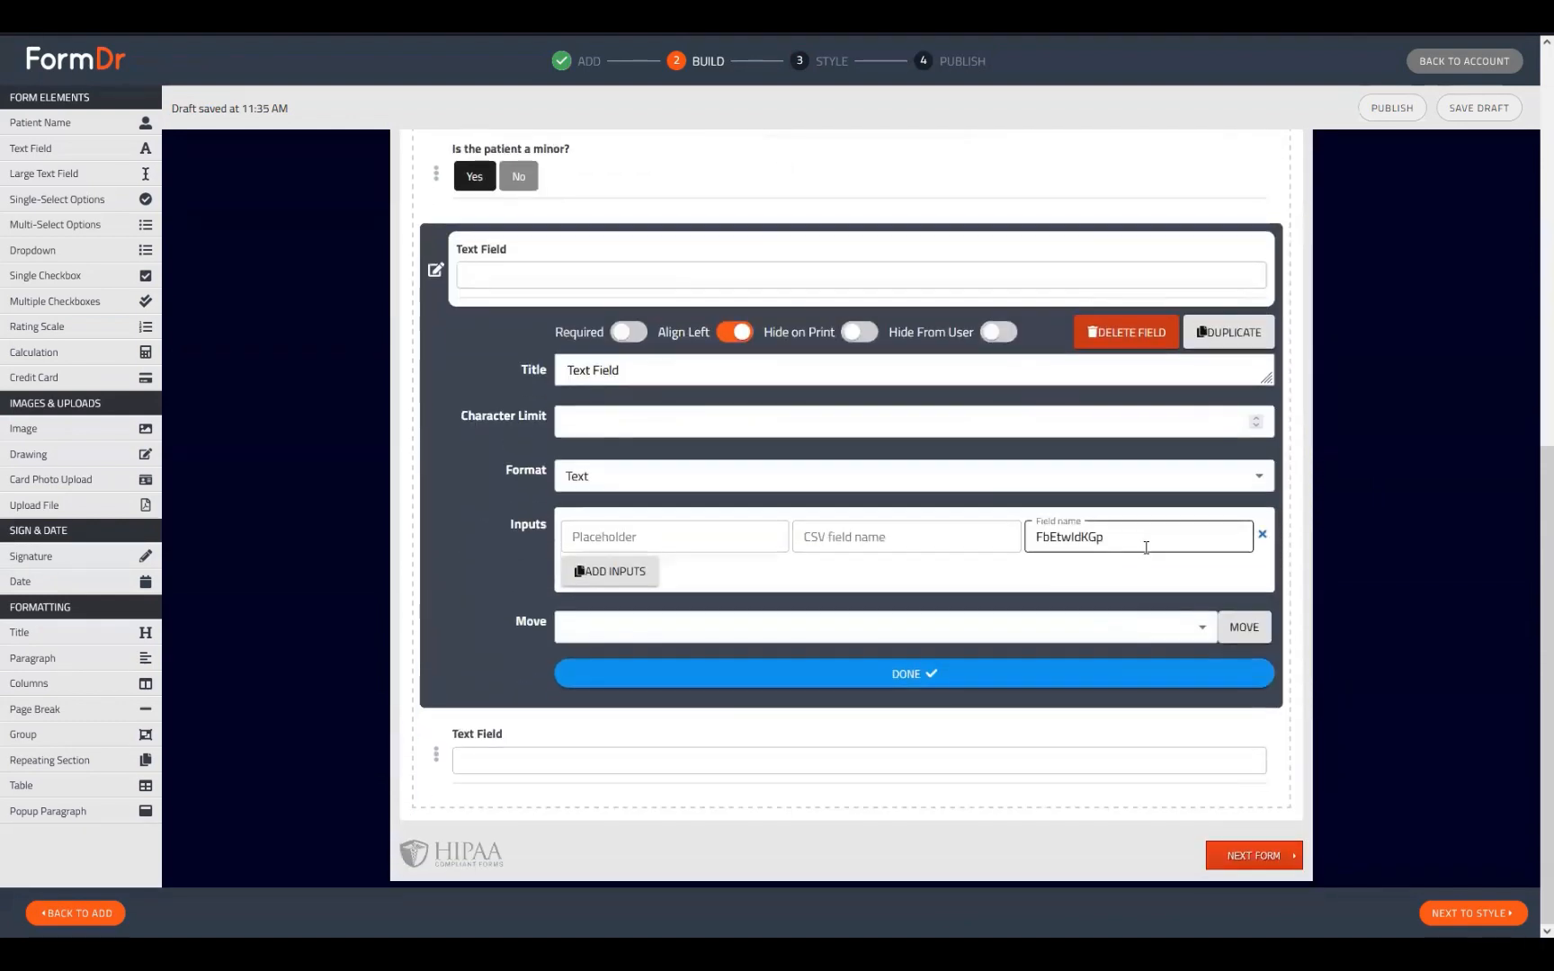
drag(1145, 543, 832, 607)
key(ctrl+v)
click(1001, 676)
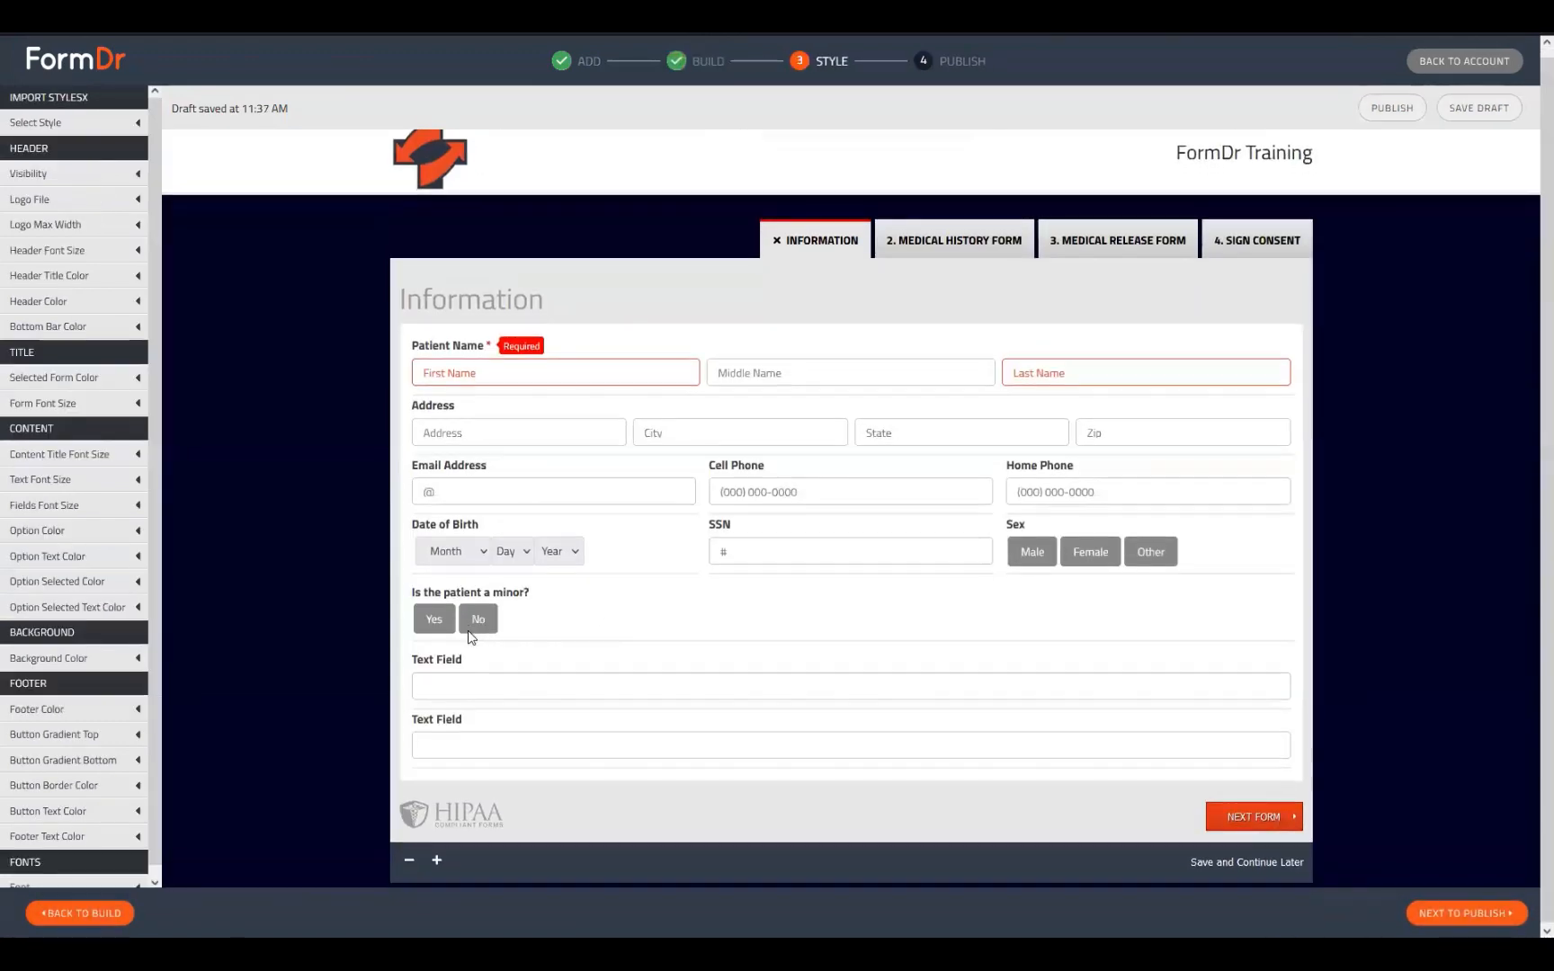
- Test the linked text fields by entering "Test" in the upper one, and return to the Build stage
click(495, 681)
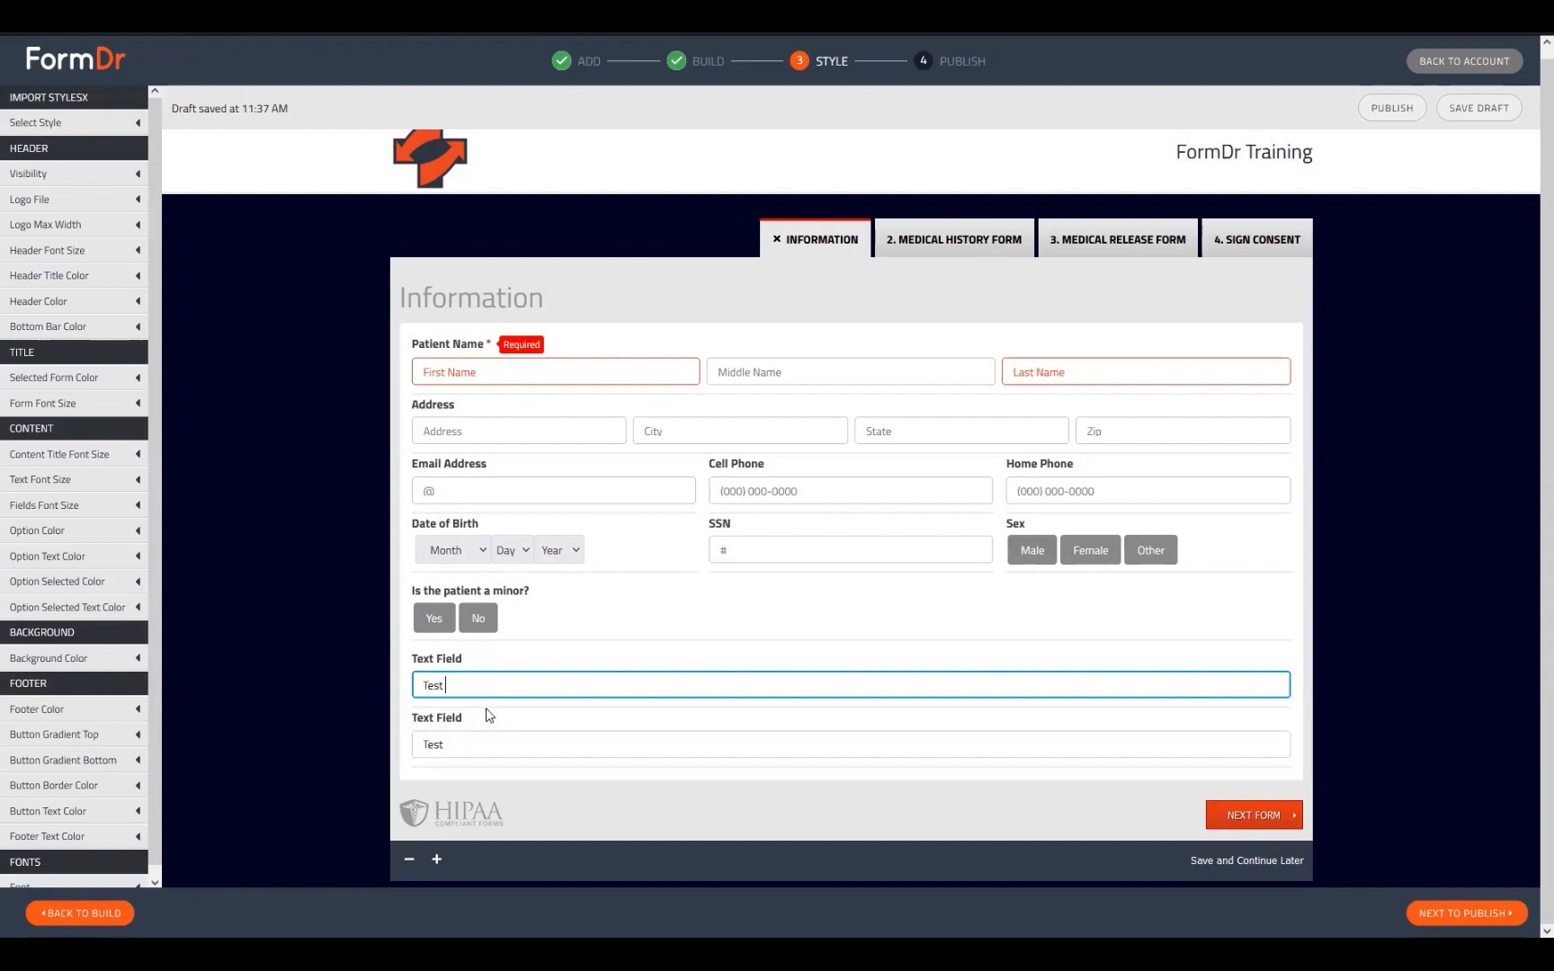
click(475, 365)
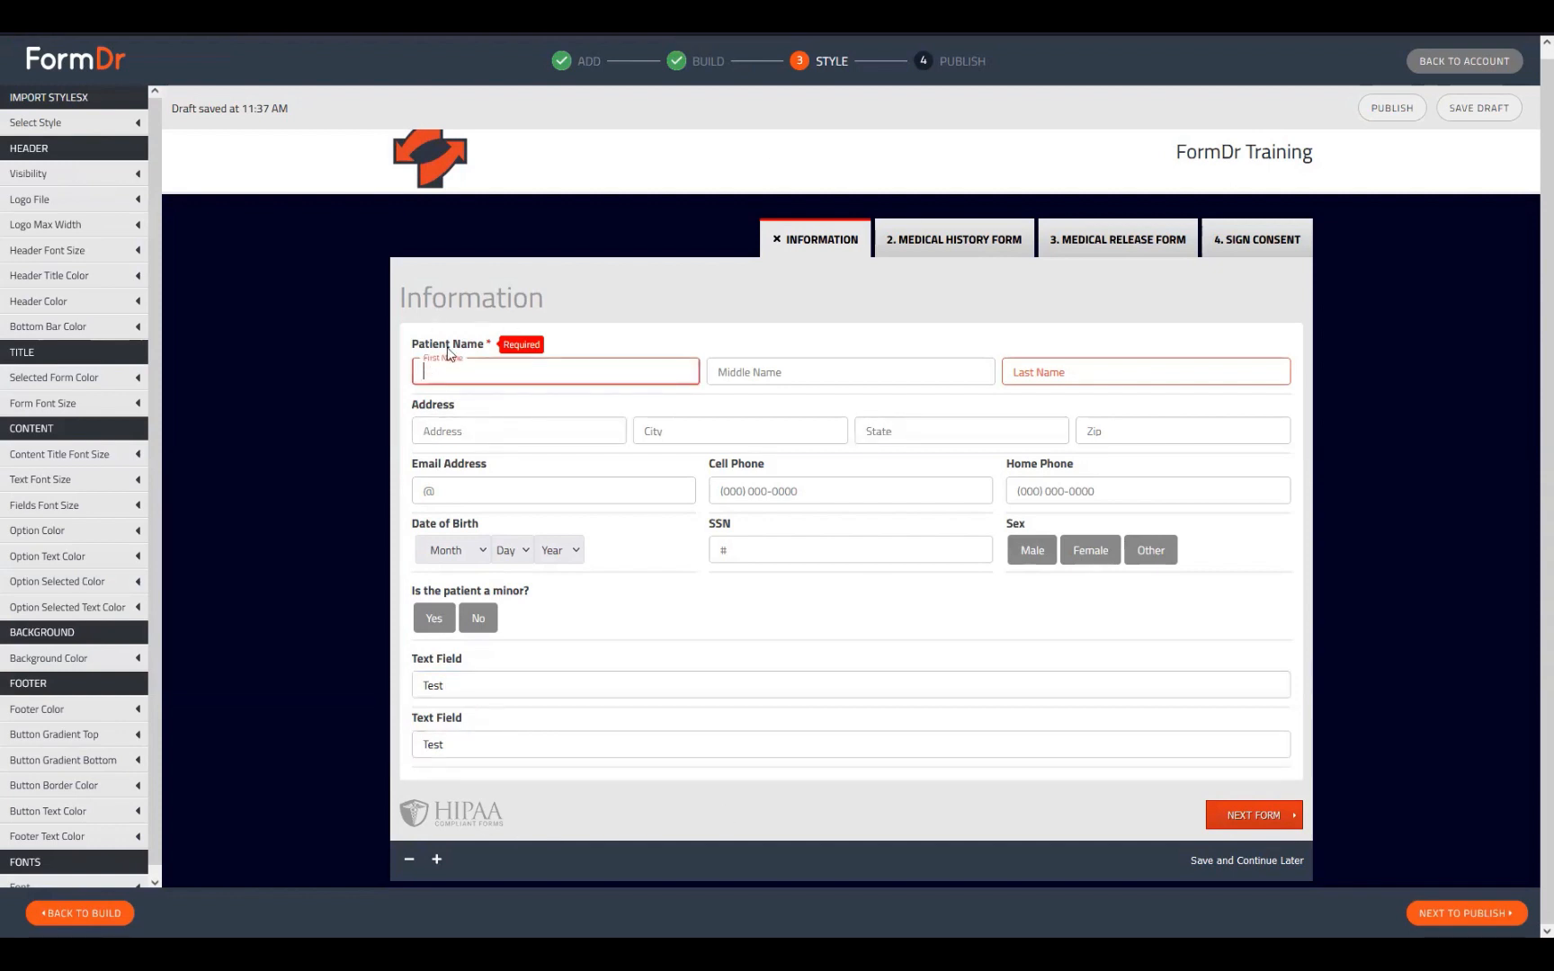
click(99, 913)
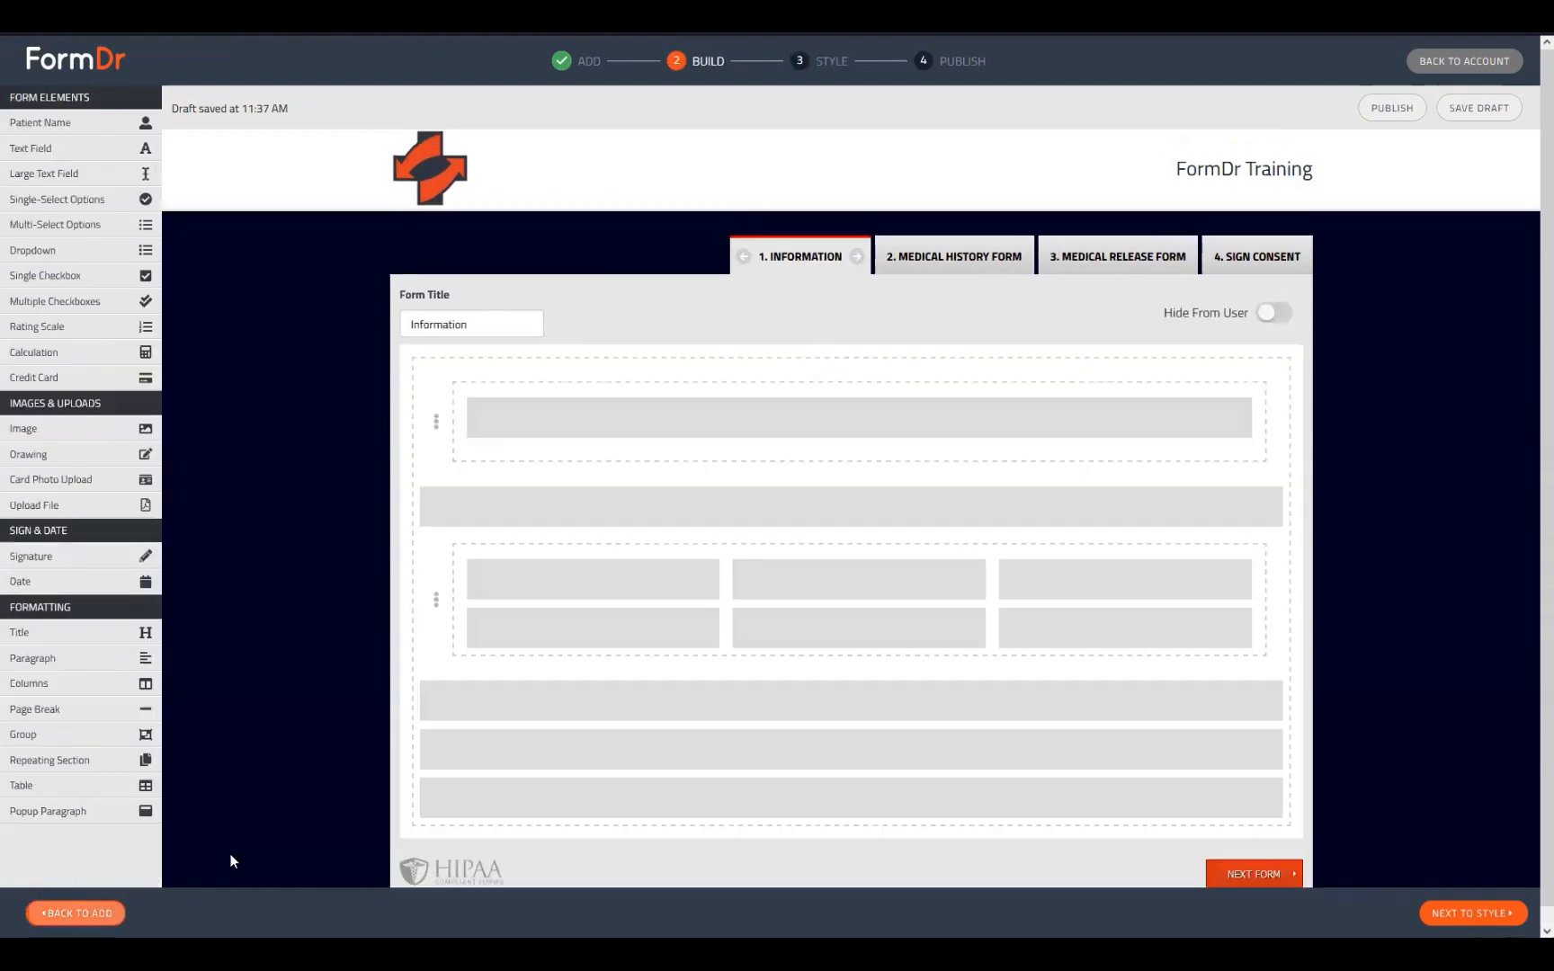
- Open the Patient Name field's settings and examine the field names of its first, middle and last name inputs
click(482, 436)
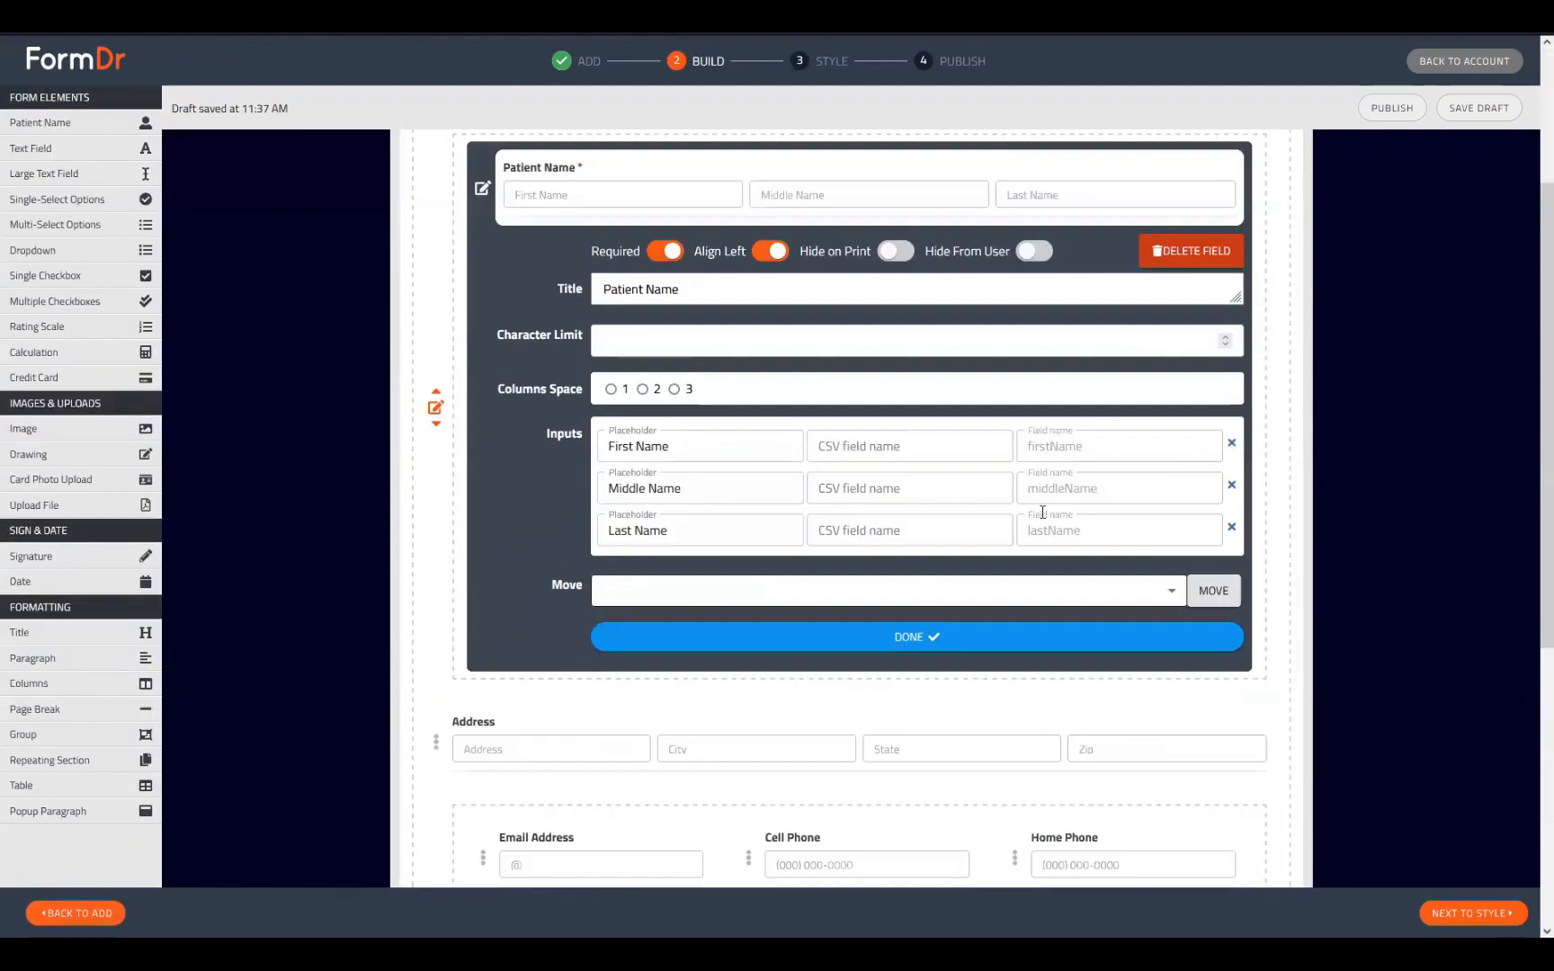
drag(1066, 447, 1084, 459)
double_click(1085, 458)
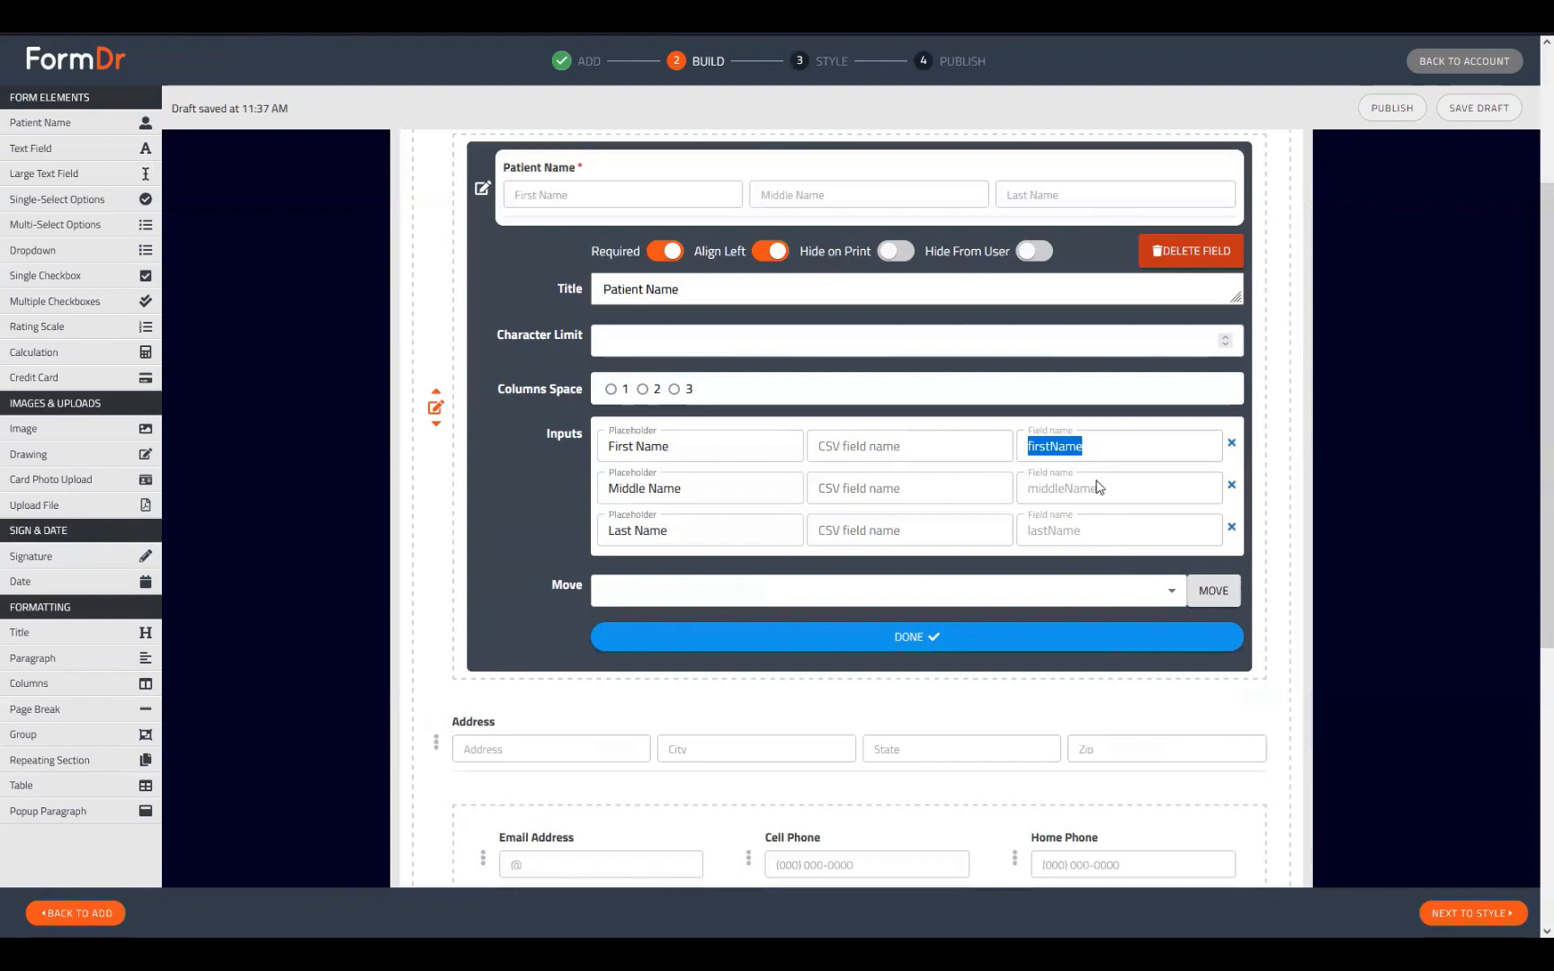
double_click(1097, 488)
double_click(1082, 530)
double_click(1125, 487)
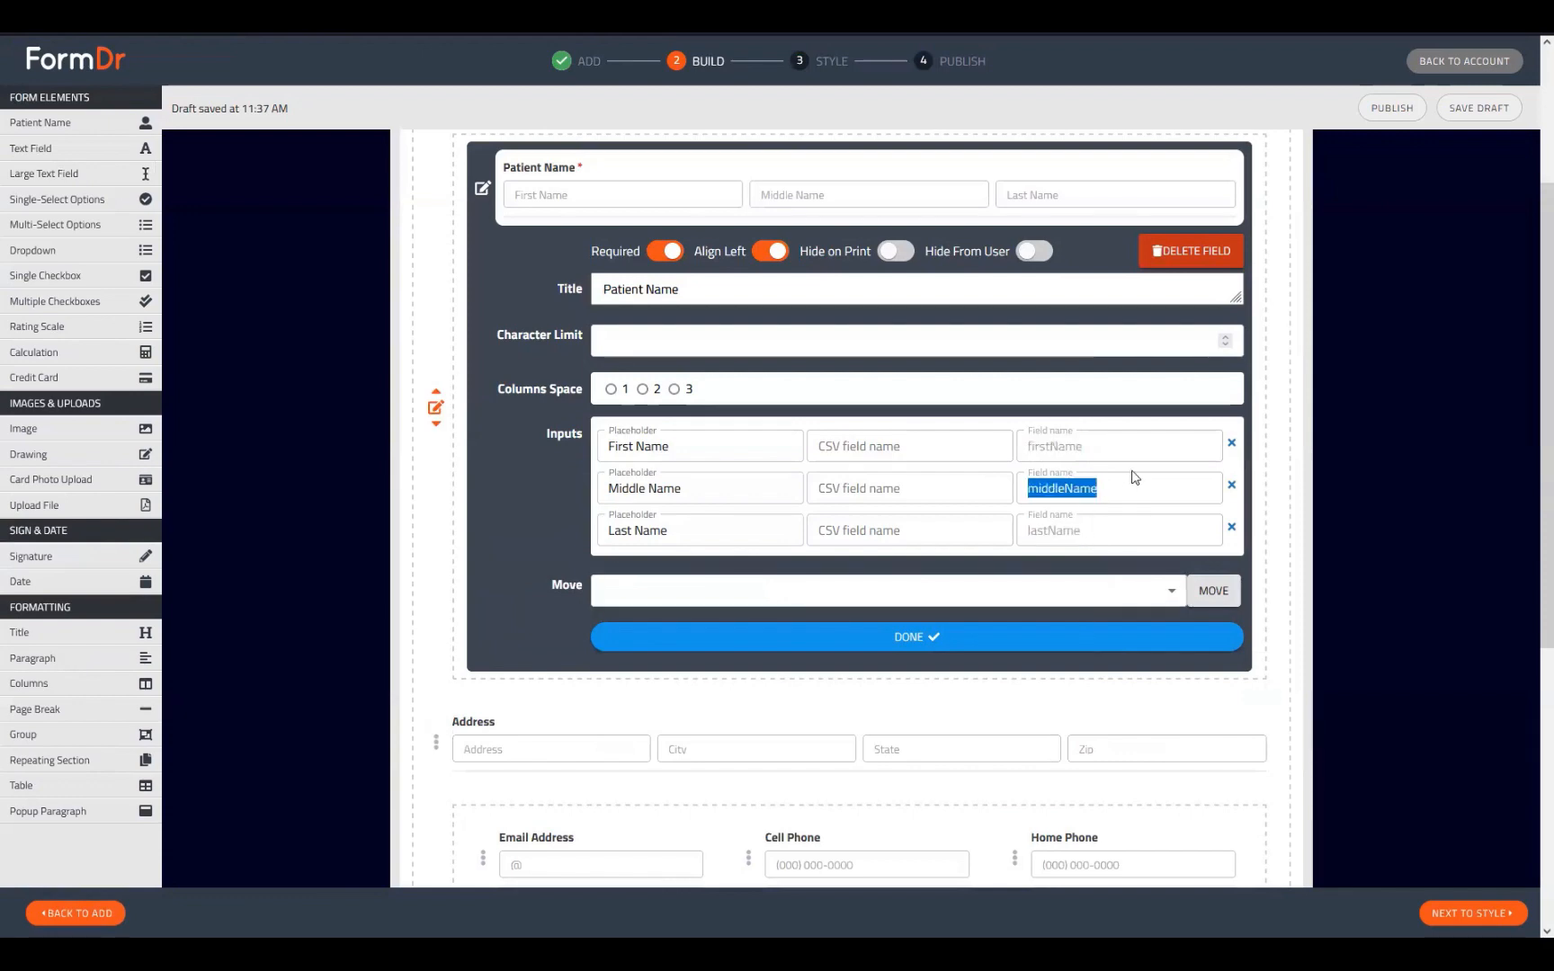
double_click(1098, 447)
click(1096, 437)
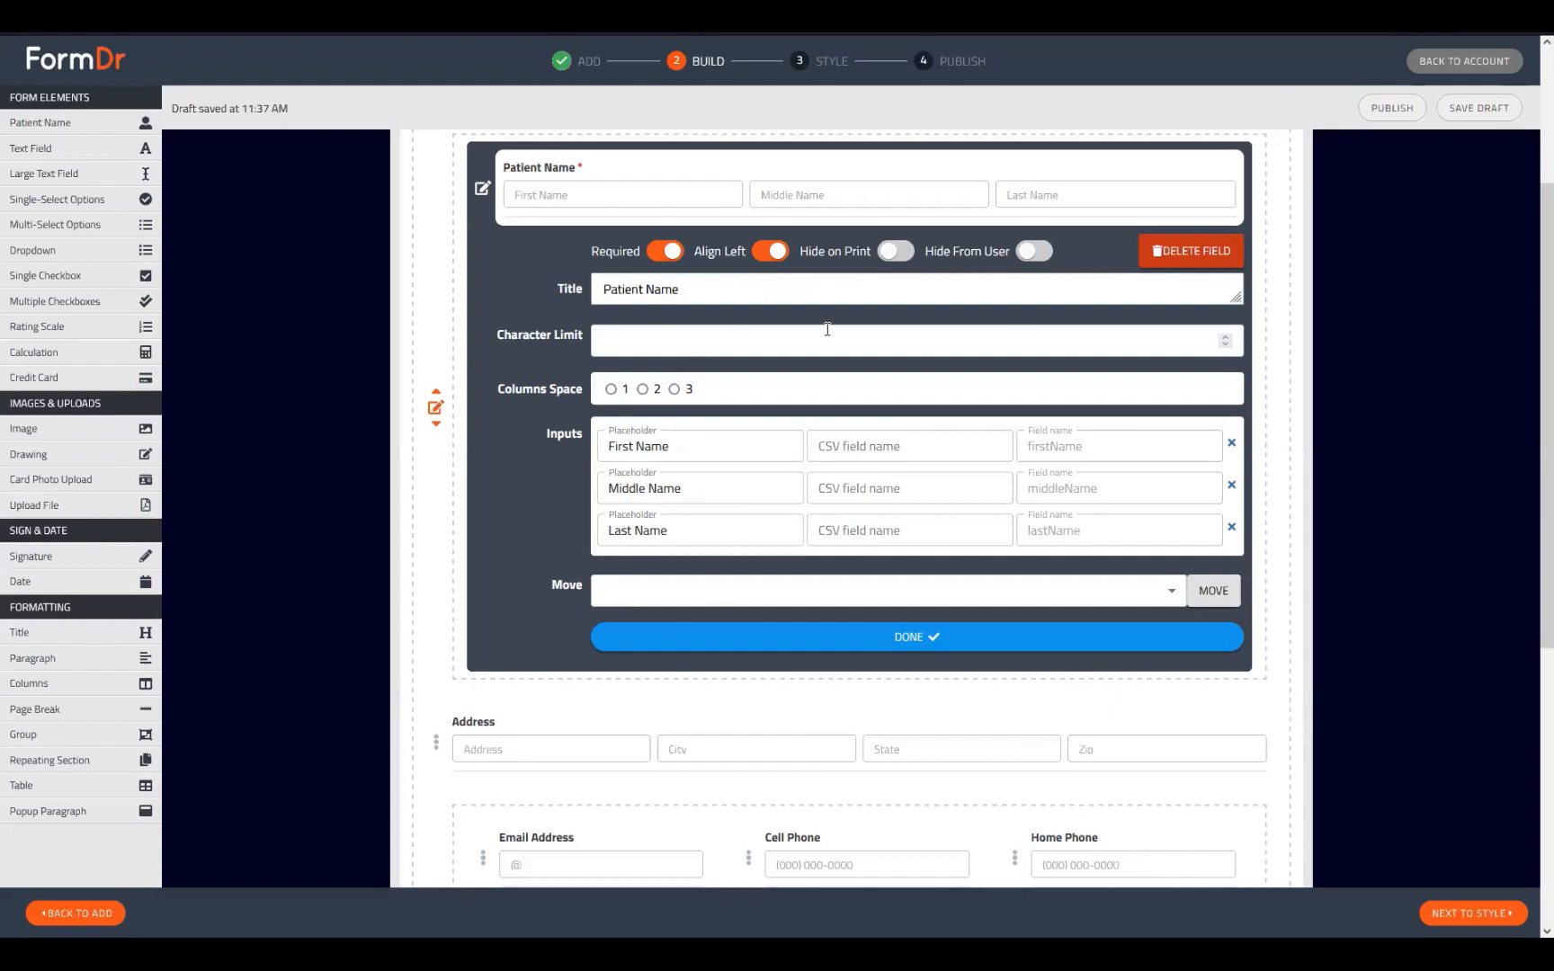
- Examine the first and last name placeholders of the Patient Name field and close its settings
drag(676, 450, 581, 451)
drag(674, 531, 576, 533)
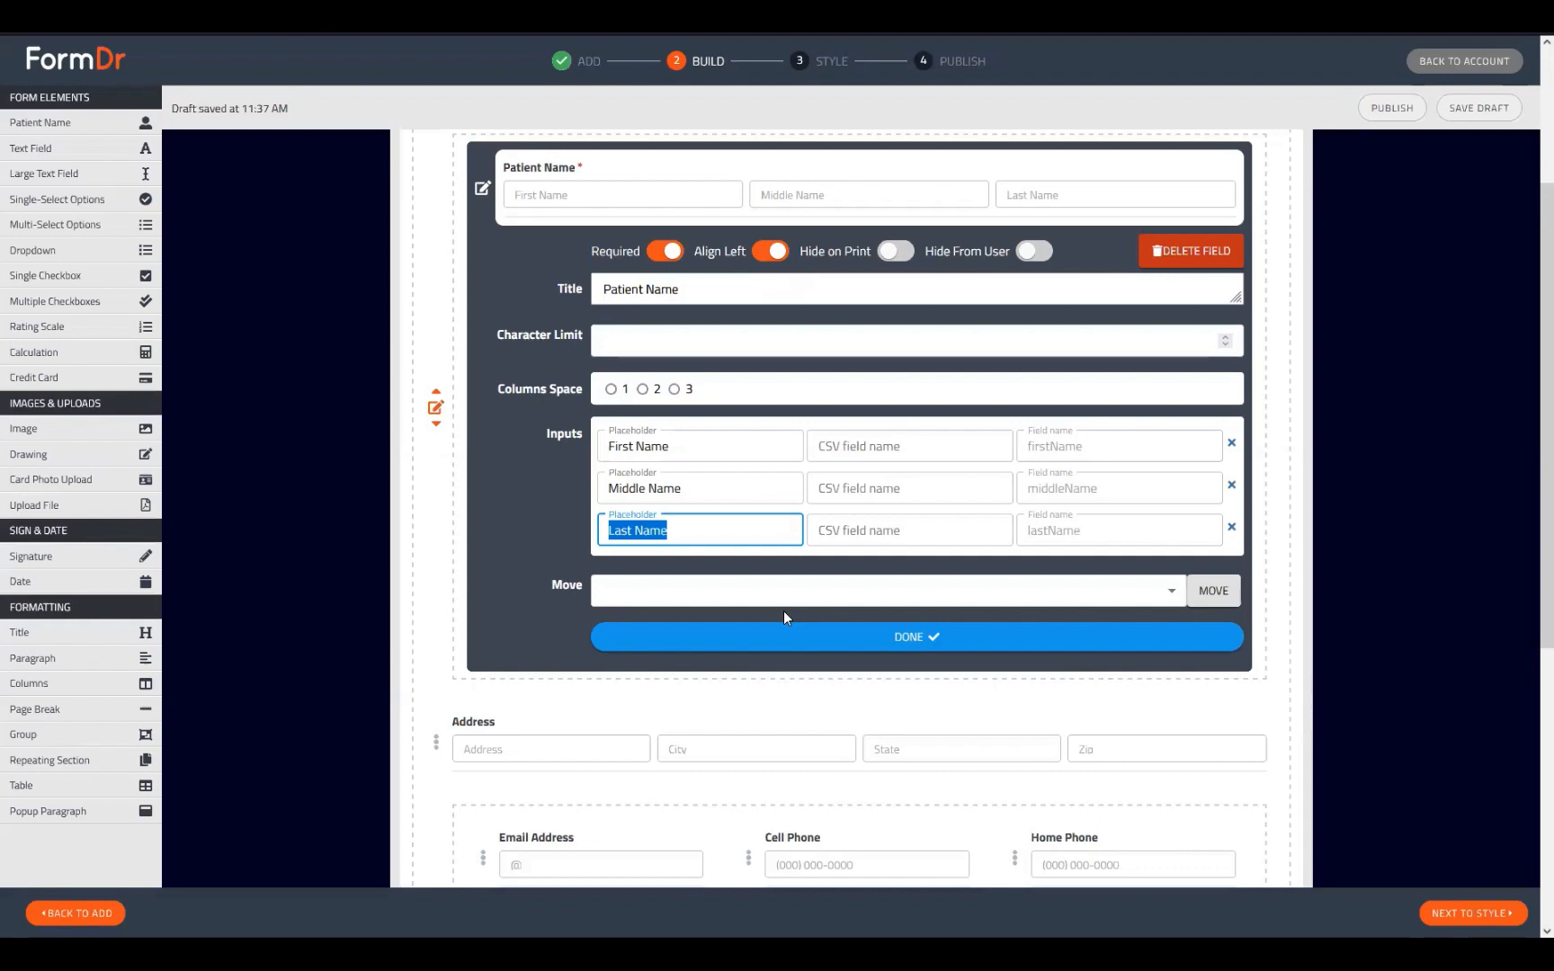
click(728, 636)
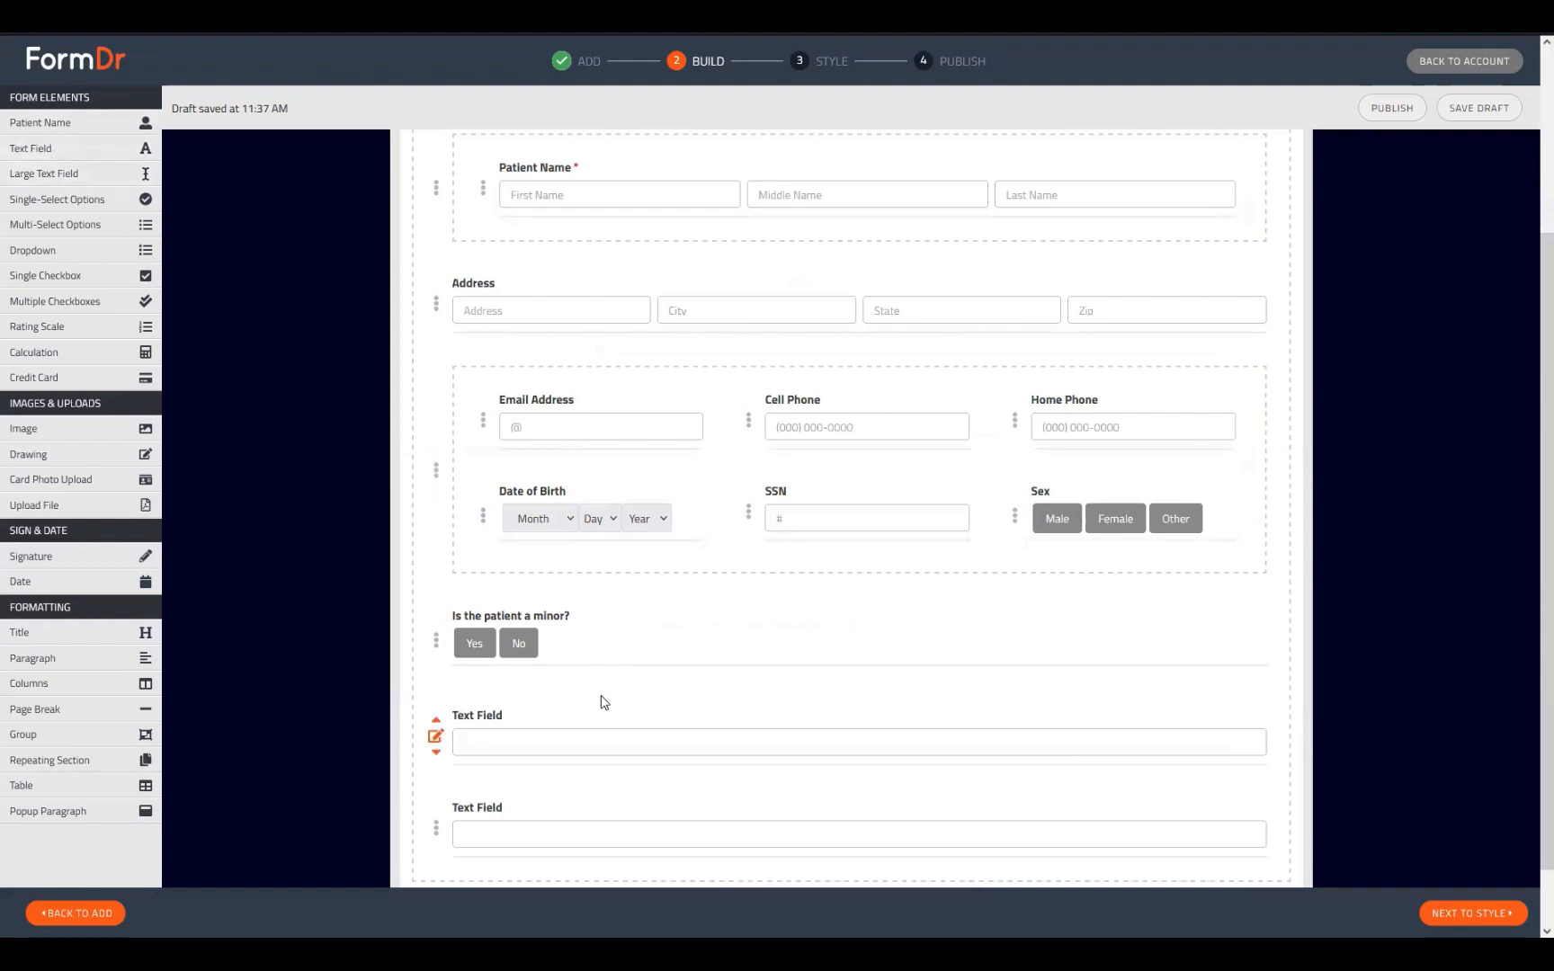
- Add two more inputs to the first text field below the "Is the patient a minor?" question
click(436, 737)
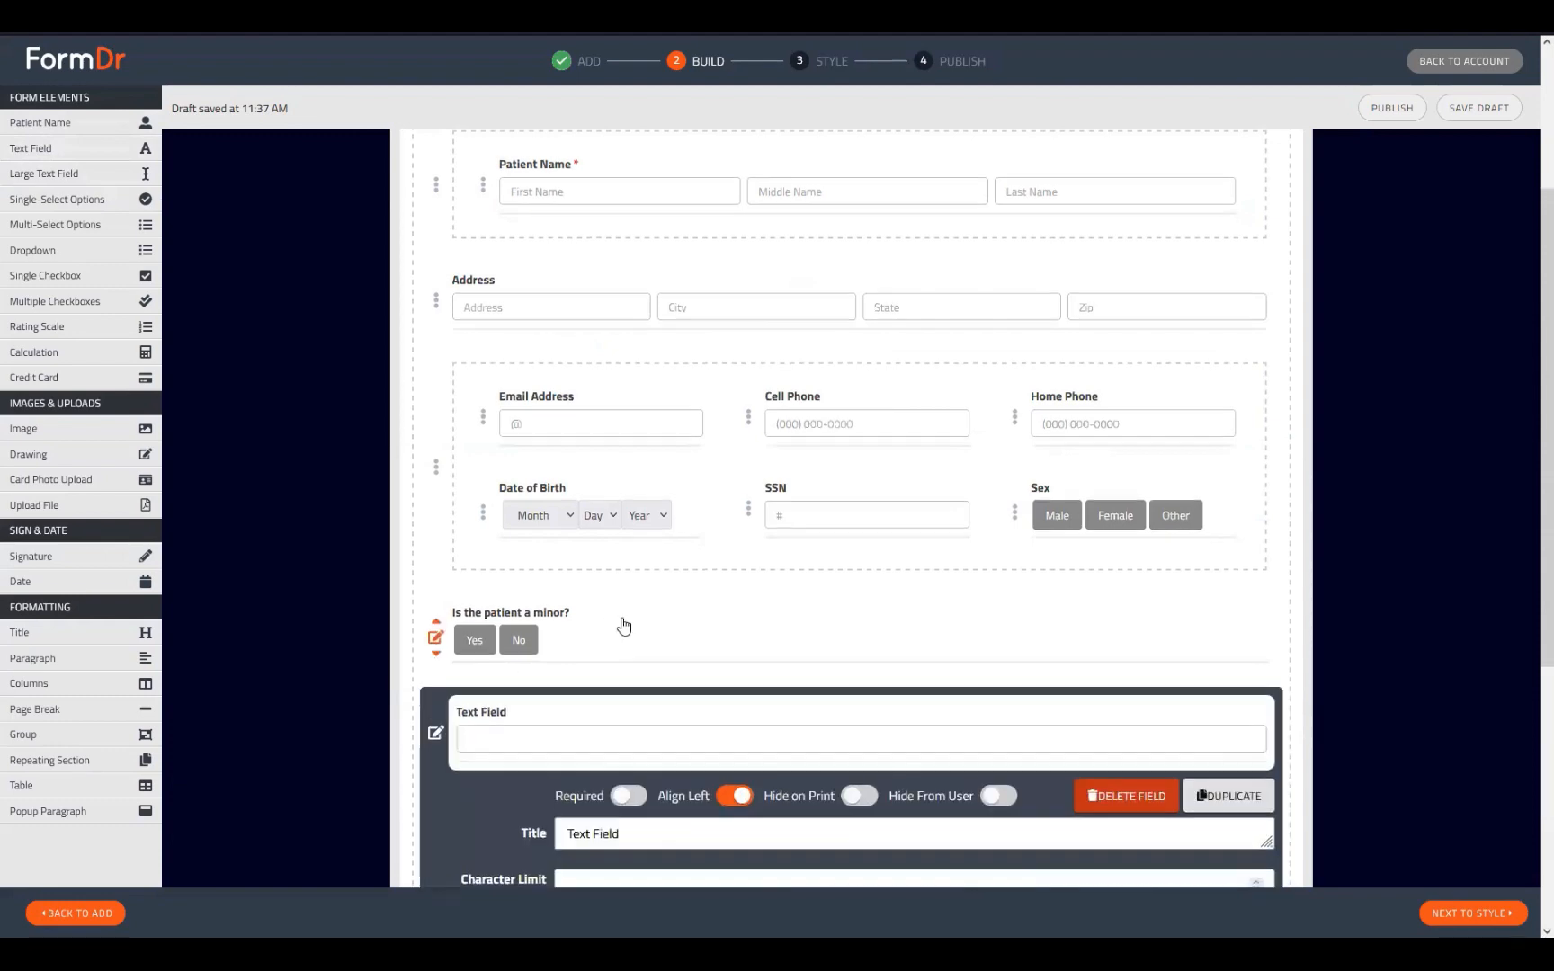
scroll(621, 628, down, 4)
click(610, 707)
click(611, 745)
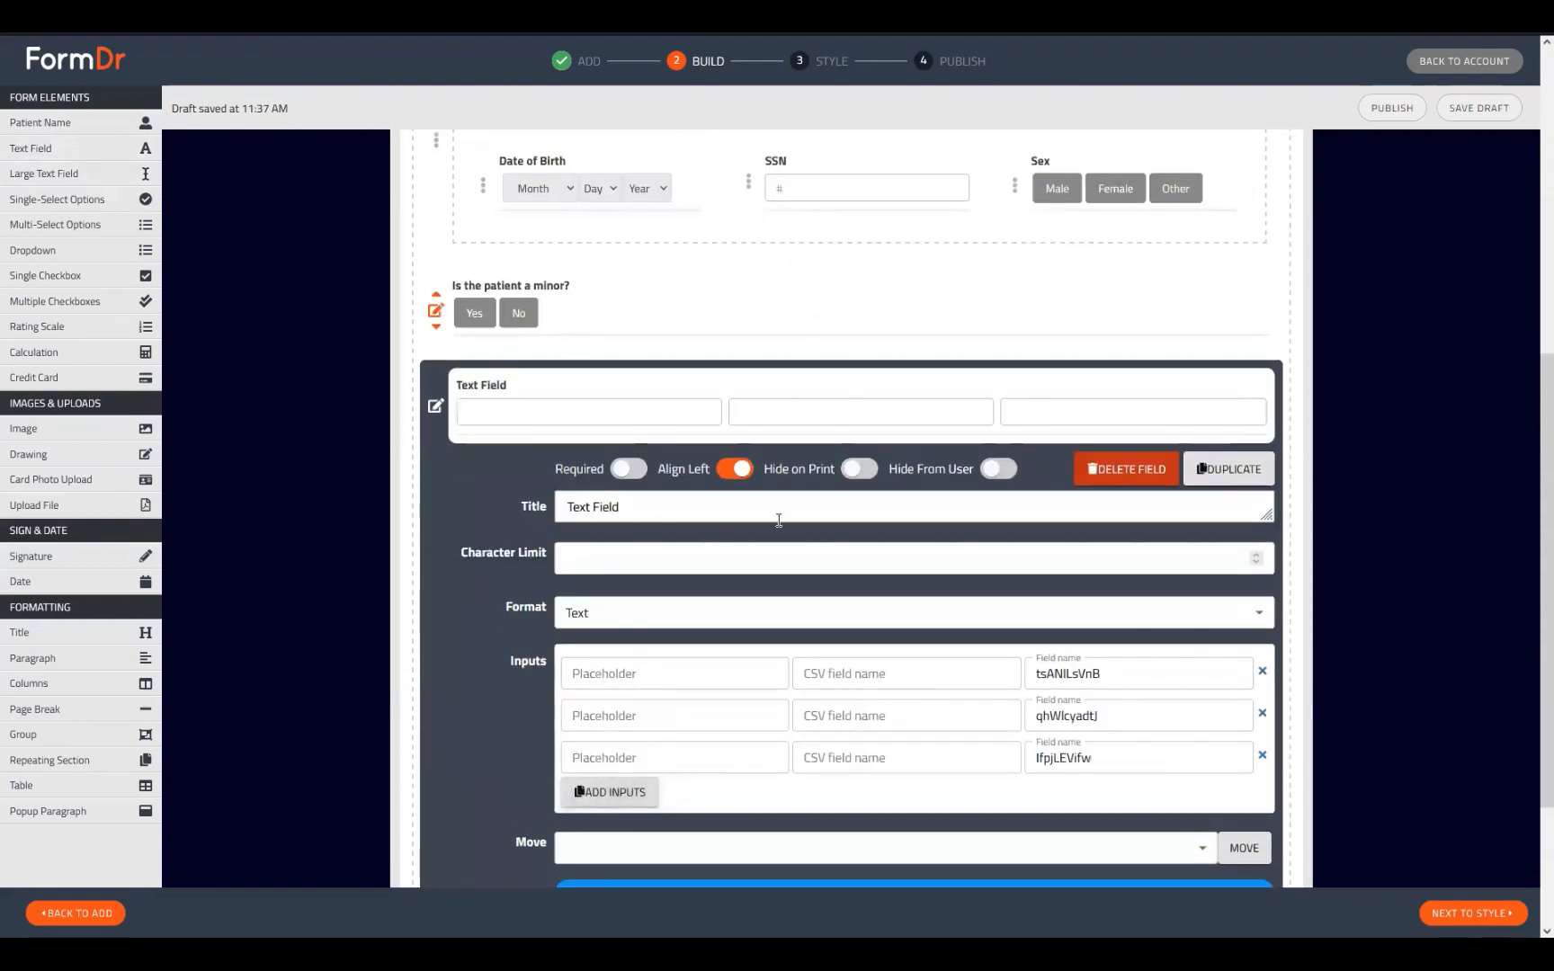
scroll(711, 559, up, 5)
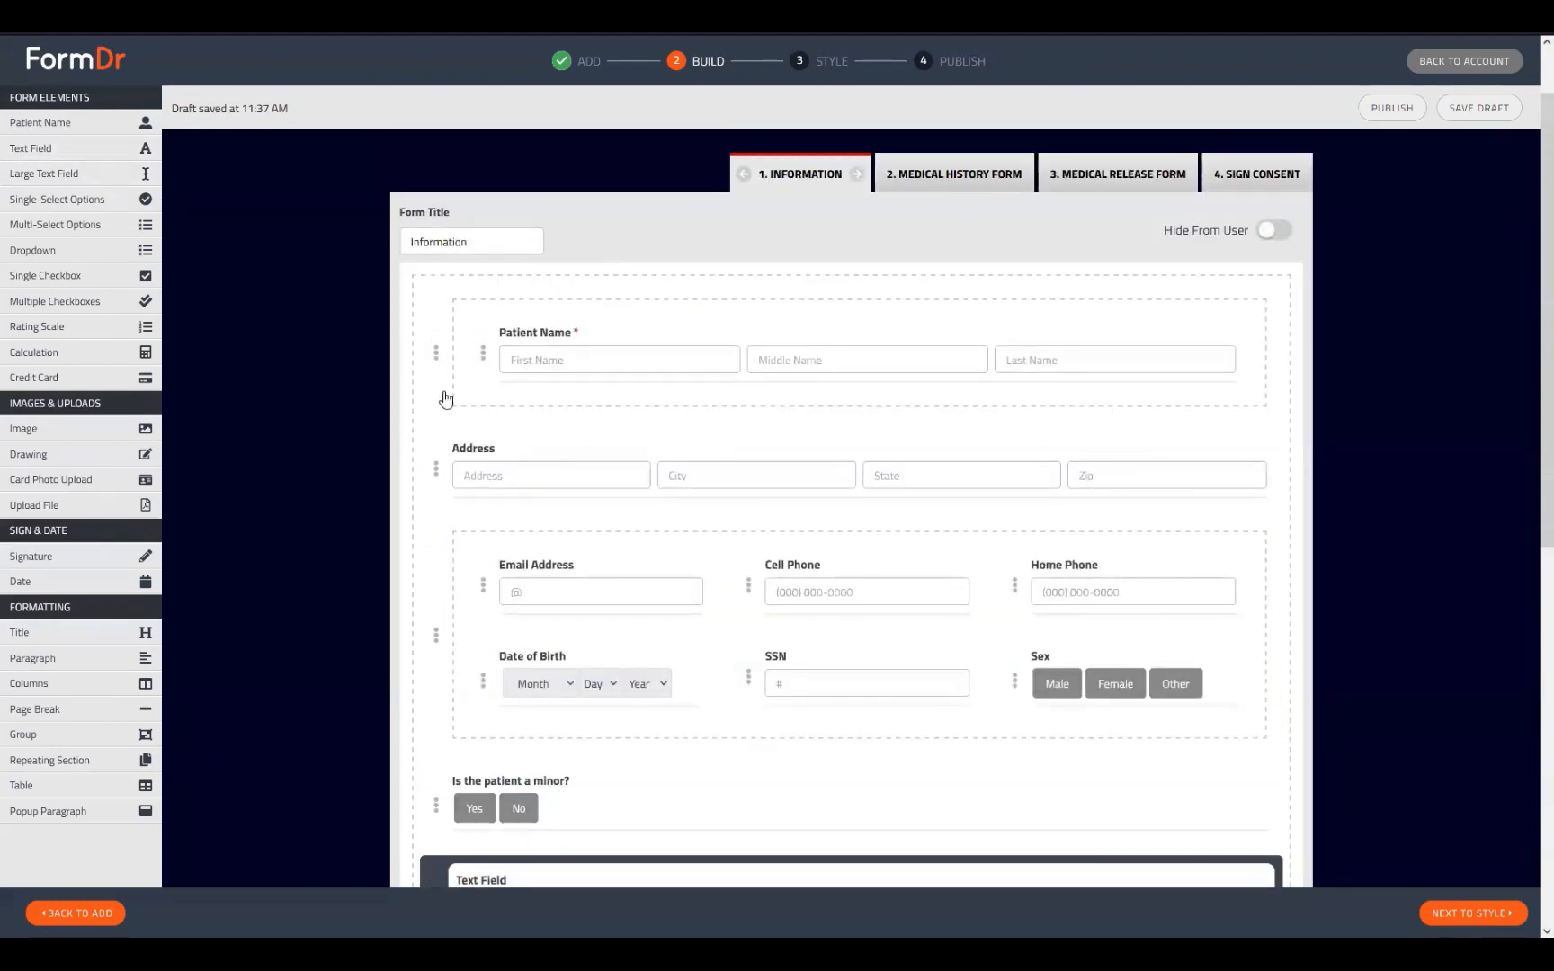
scroll(444, 399, down, 4)
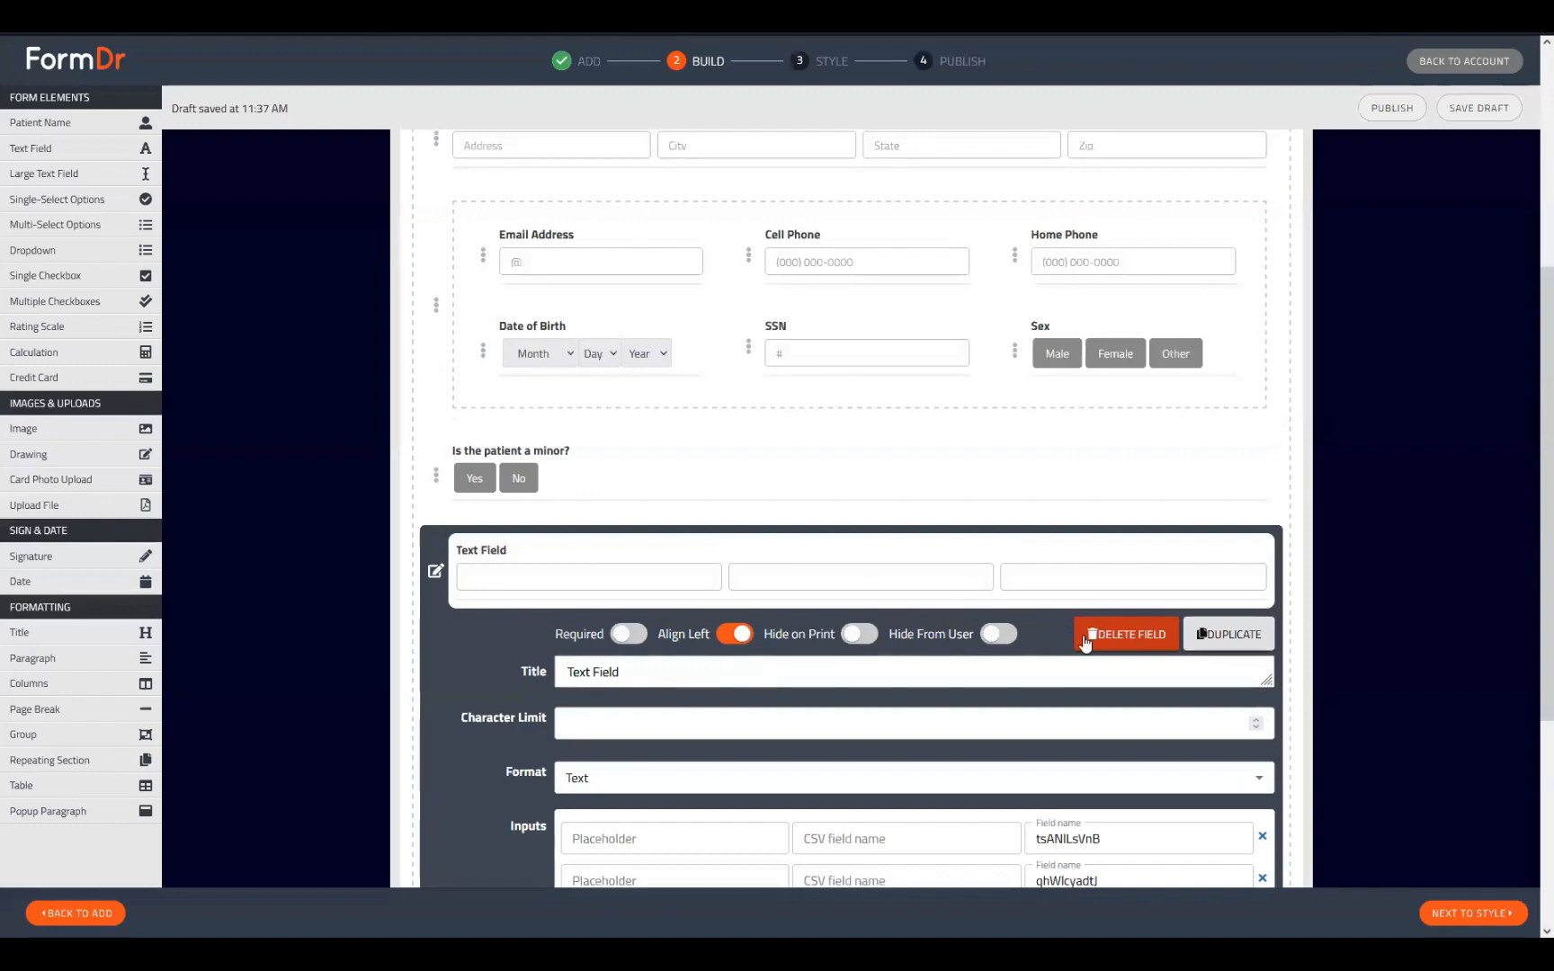
- Delete both text fields below the "Is the patient a minor?" question
click(1082, 634)
click(849, 519)
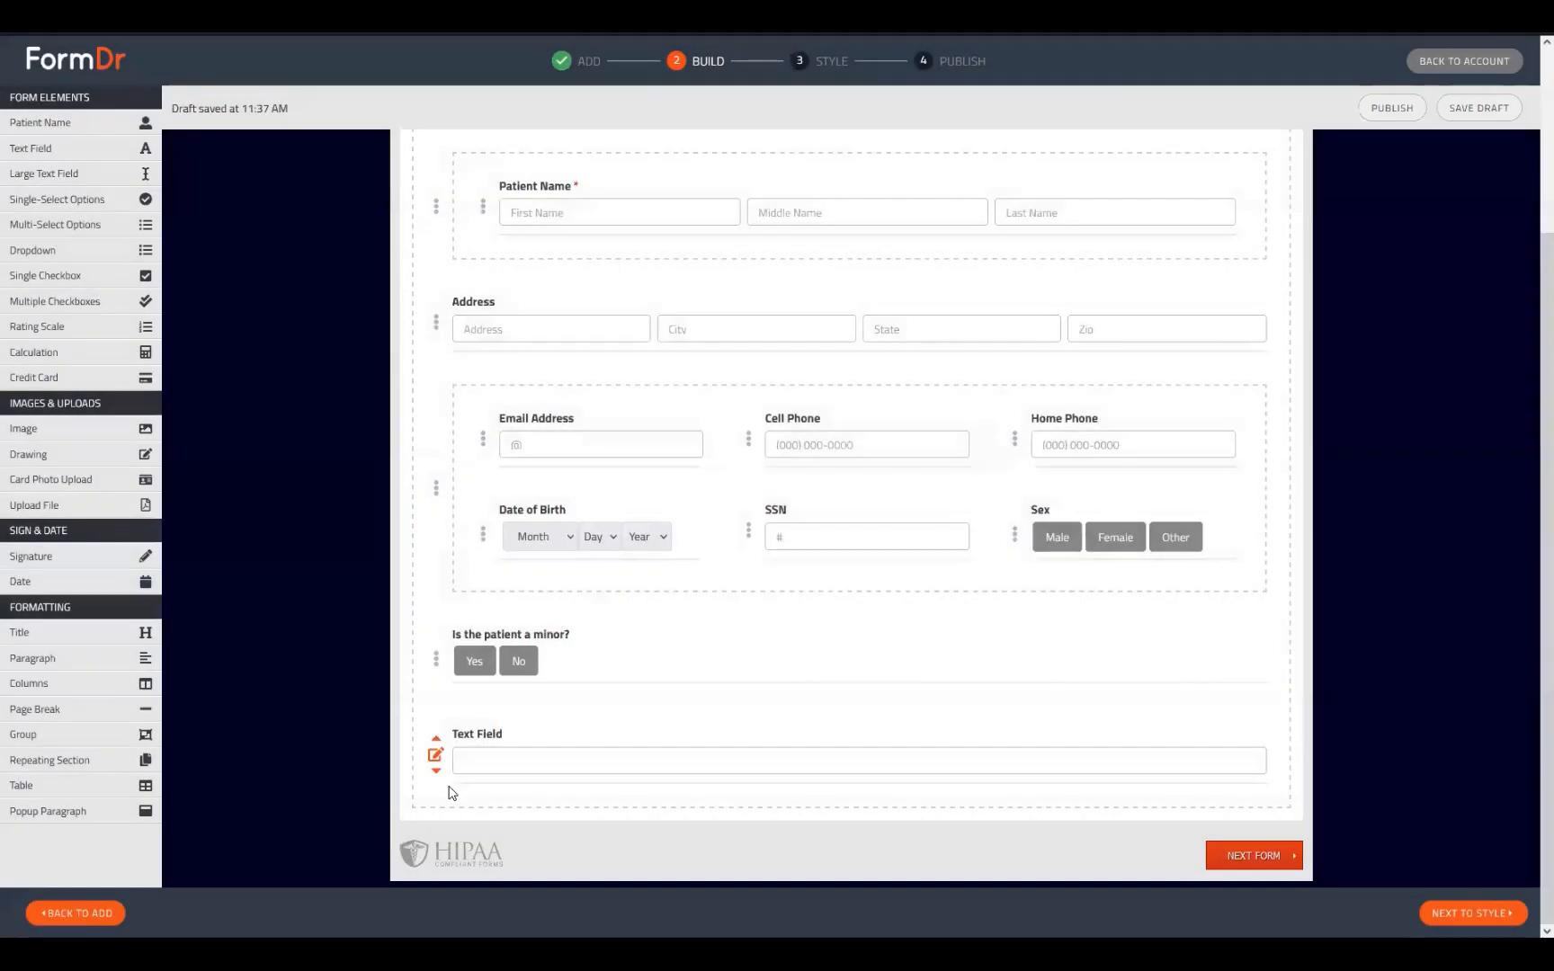
click(431, 760)
click(1124, 570)
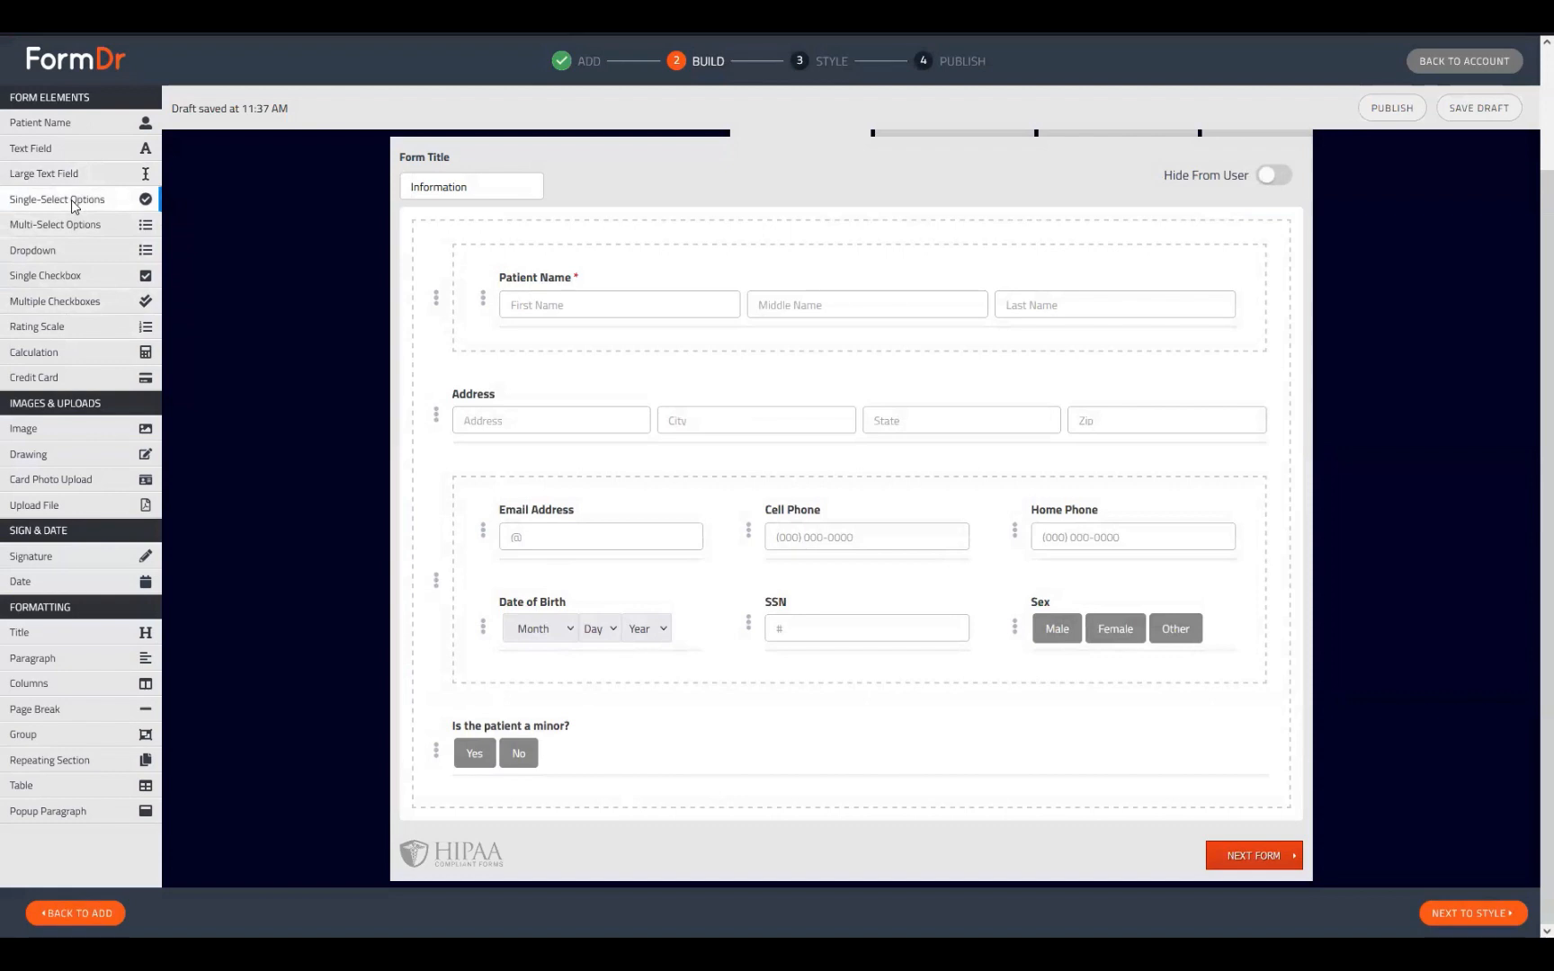
- Add a Single-Select Options field below the "Is the patient a minor?" question and open that question's settings
drag(63, 201, 496, 710)
scroll(422, 681, down, 1)
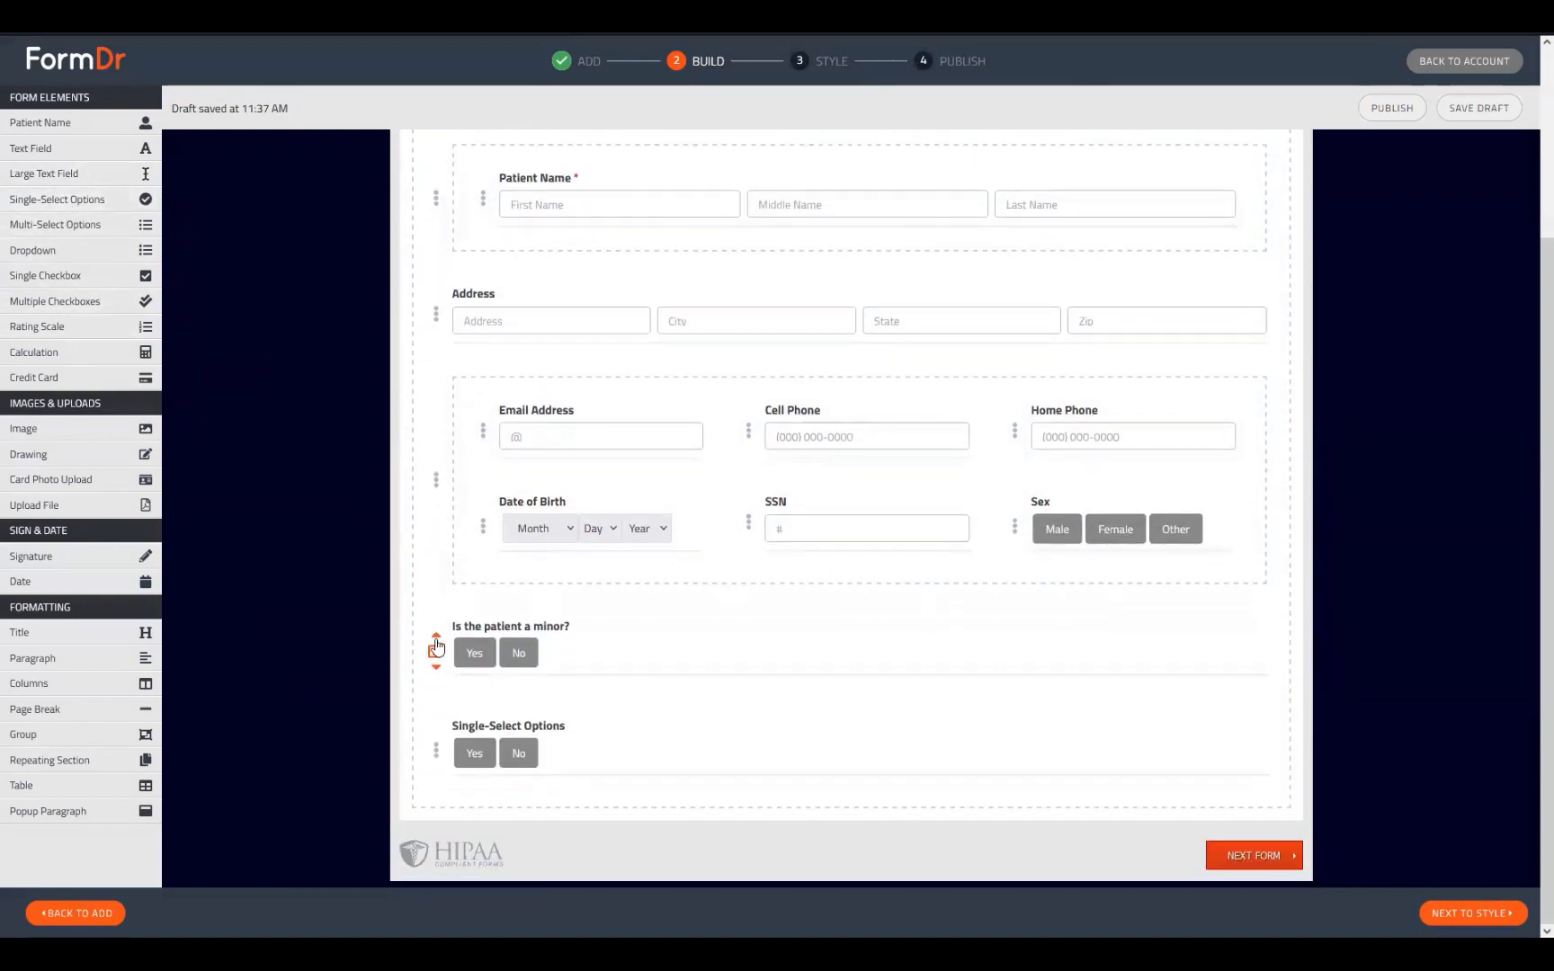
drag(438, 646, 454, 748)
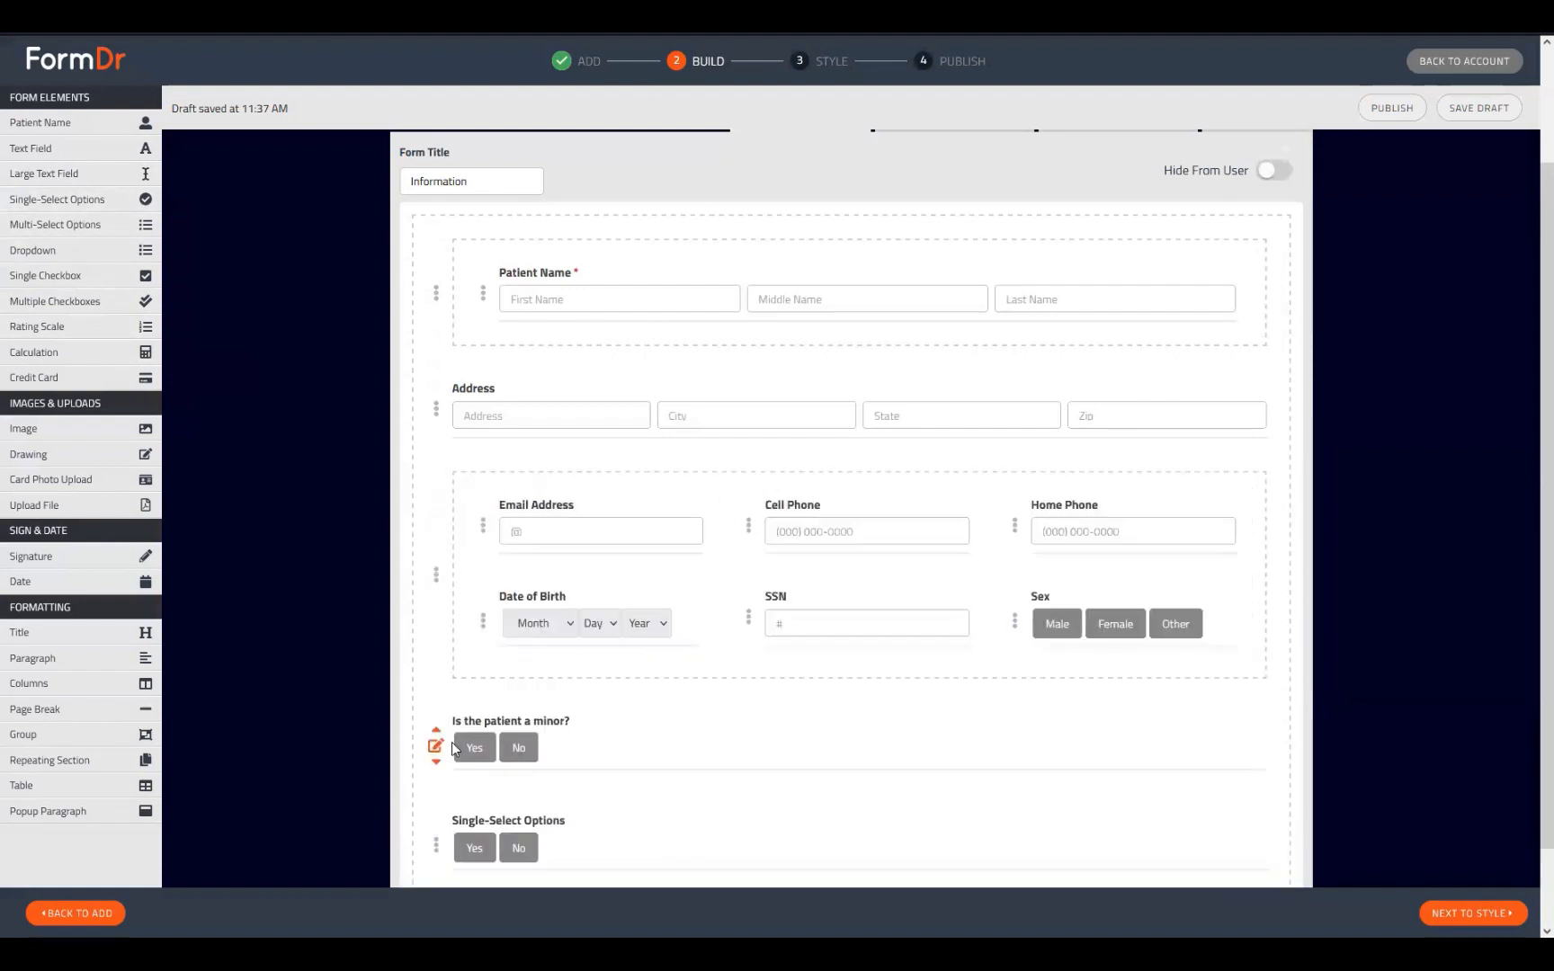
click(455, 721)
scroll(455, 682, down, 5)
- Examine the title and the name of the "Is the patient a minor?" question
drag(725, 441, 565, 440)
click(644, 495)
drag(715, 495, 560, 494)
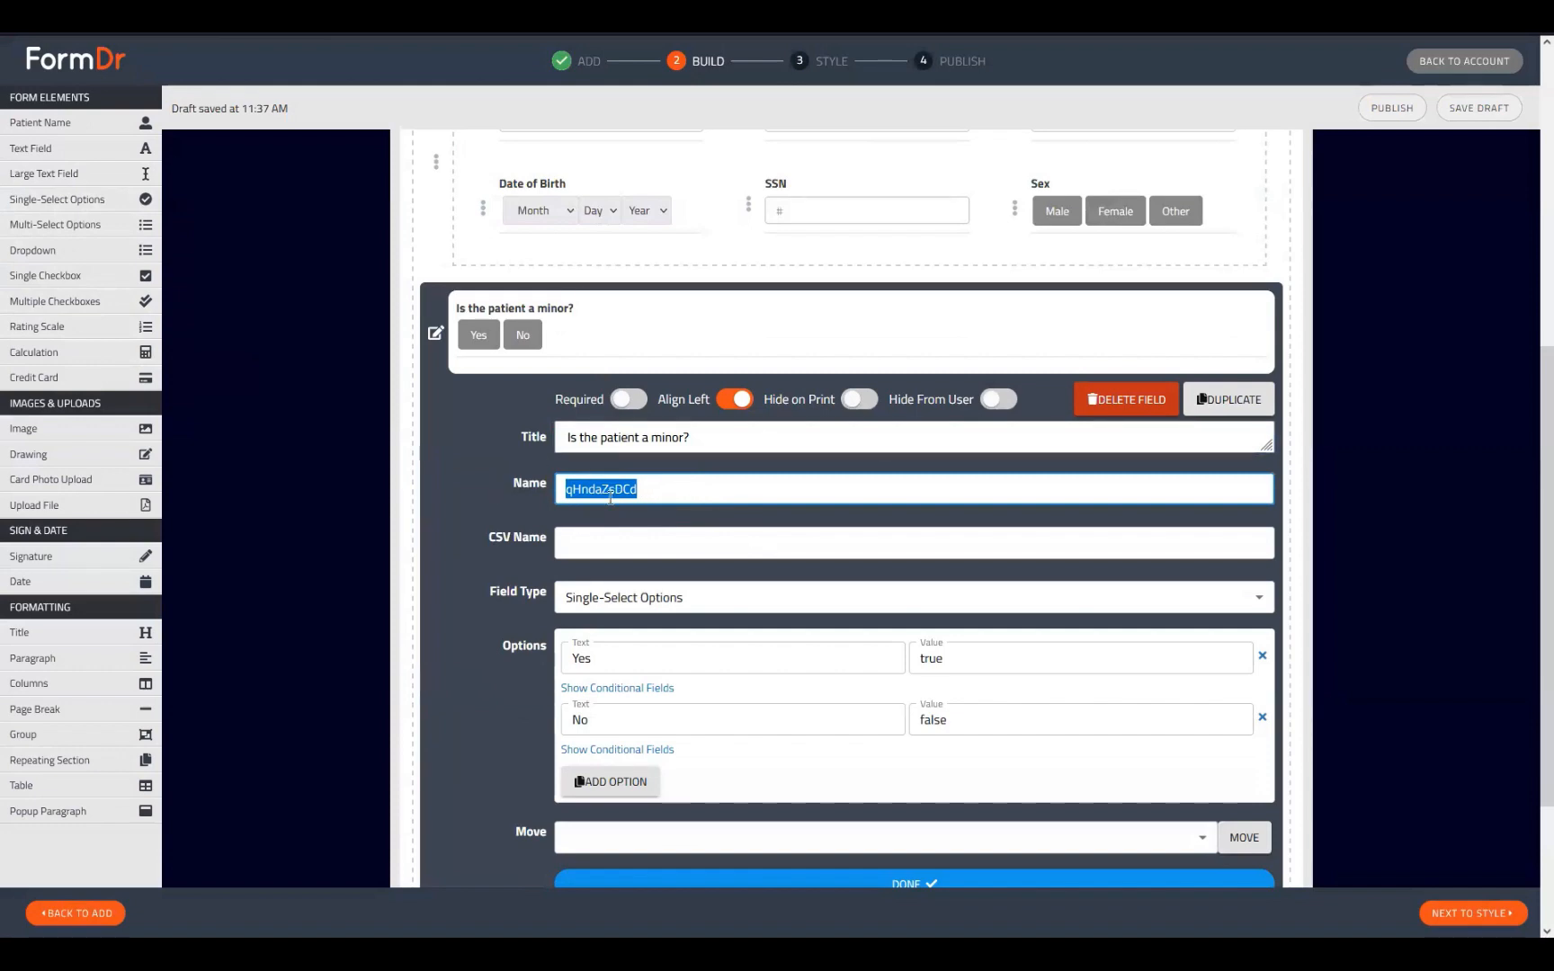
click(682, 477)
drag(687, 491, 480, 492)
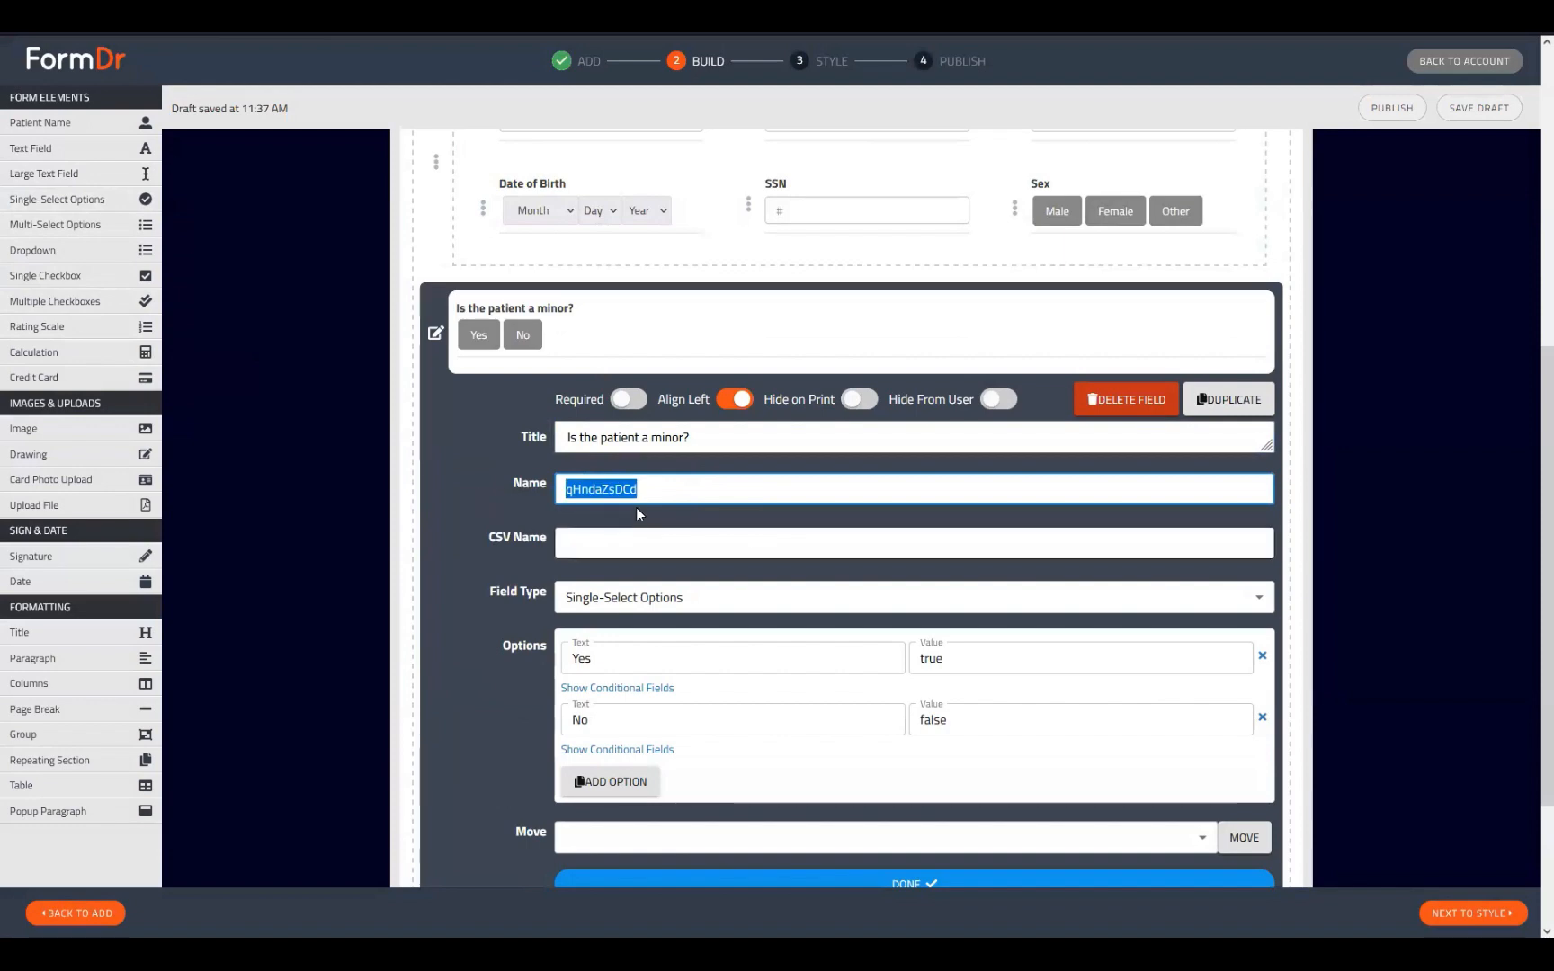
click(636, 508)
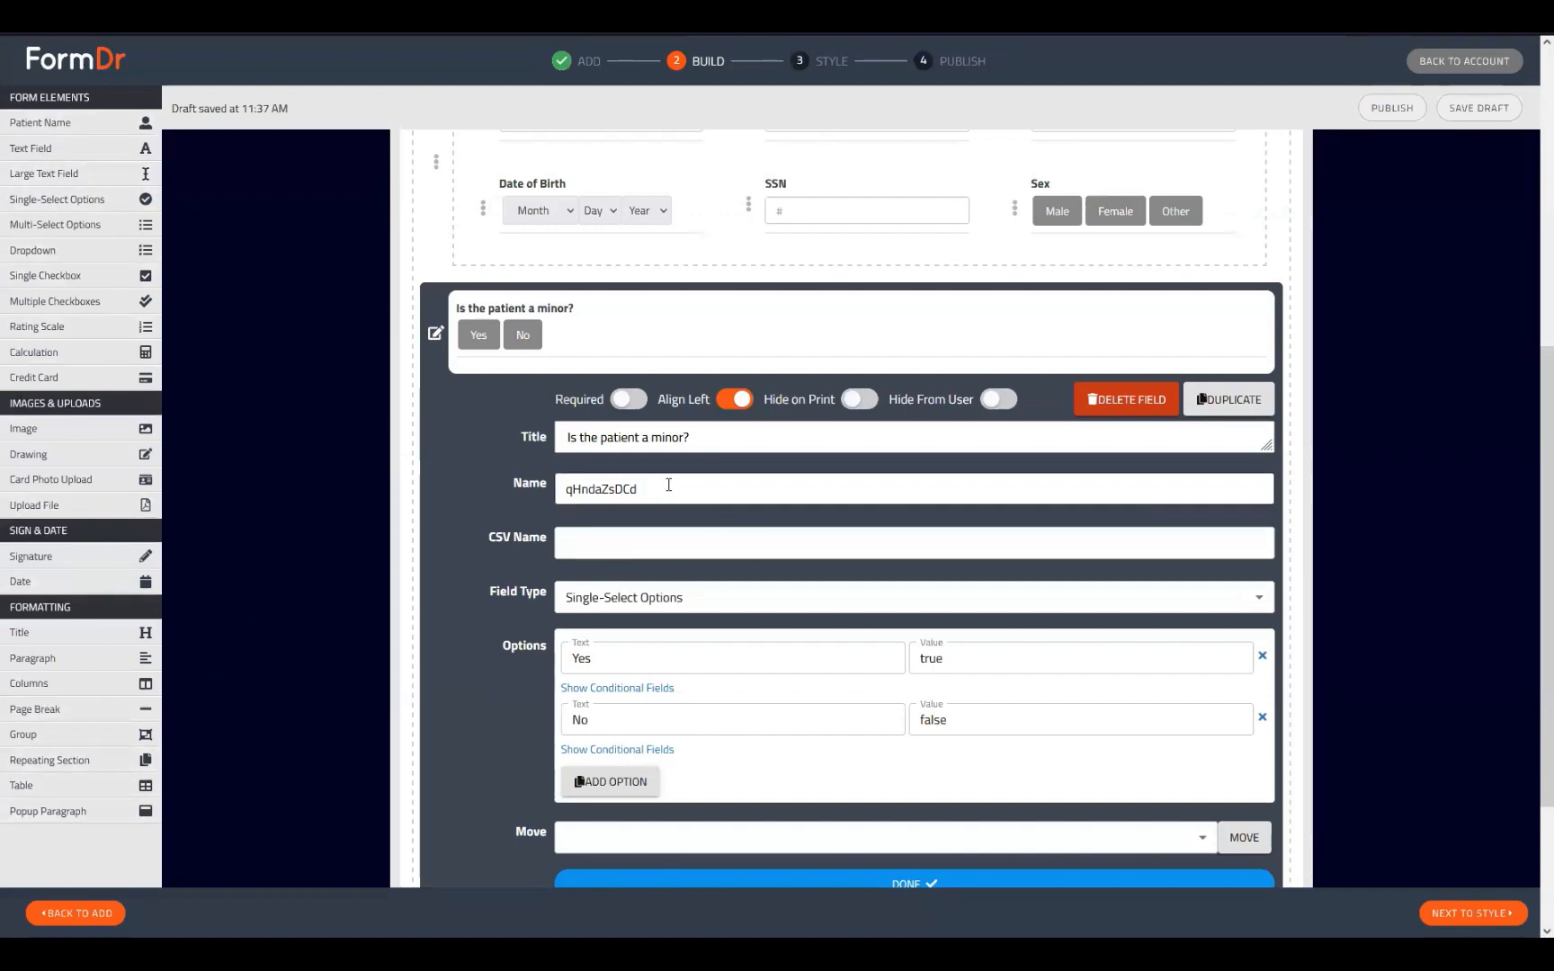
drag(665, 489, 536, 499)
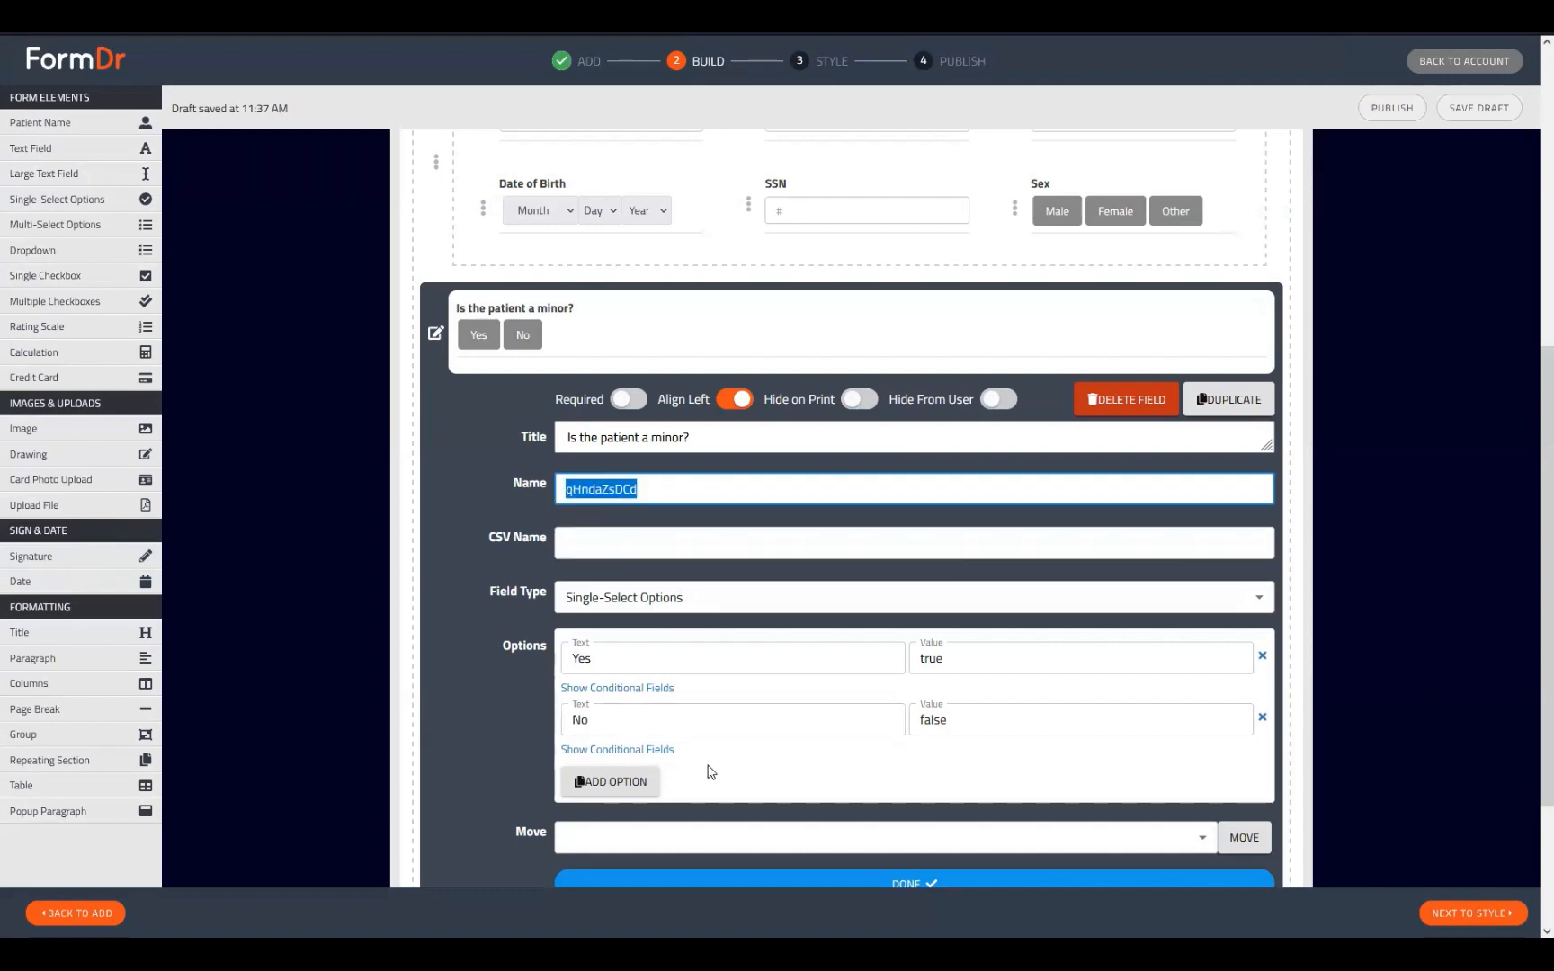
- Examine the values behind the Yes and No options of the "Is the patient a minor?" question
scroll(730, 746, down, 1)
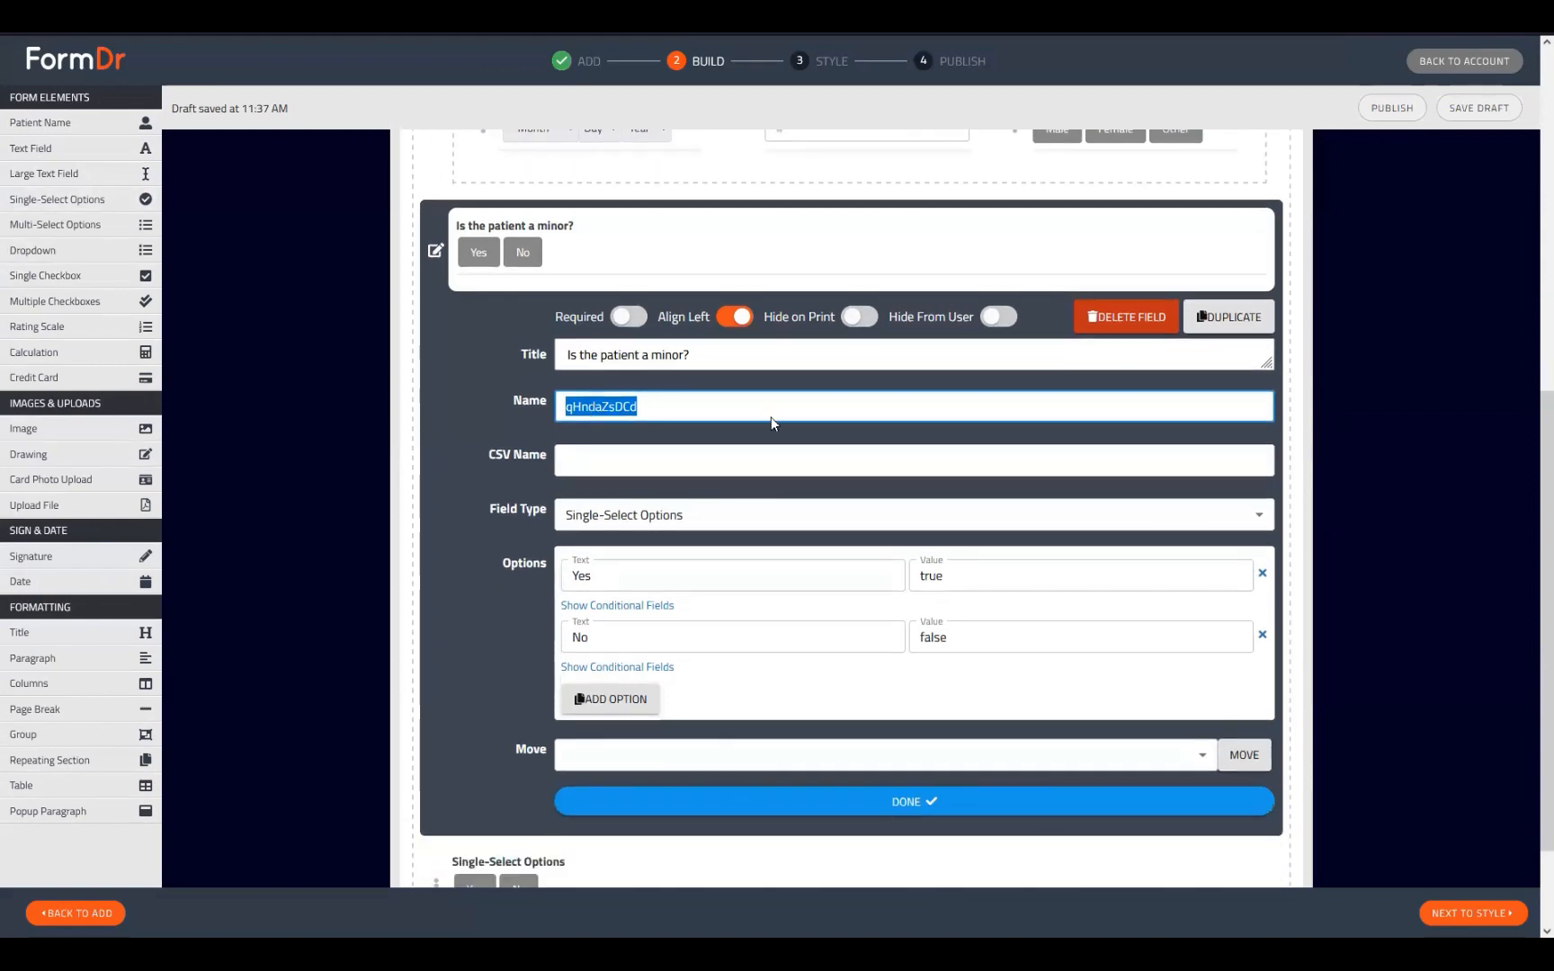
scroll(771, 422, down, 2)
scroll(566, 540, up, 1)
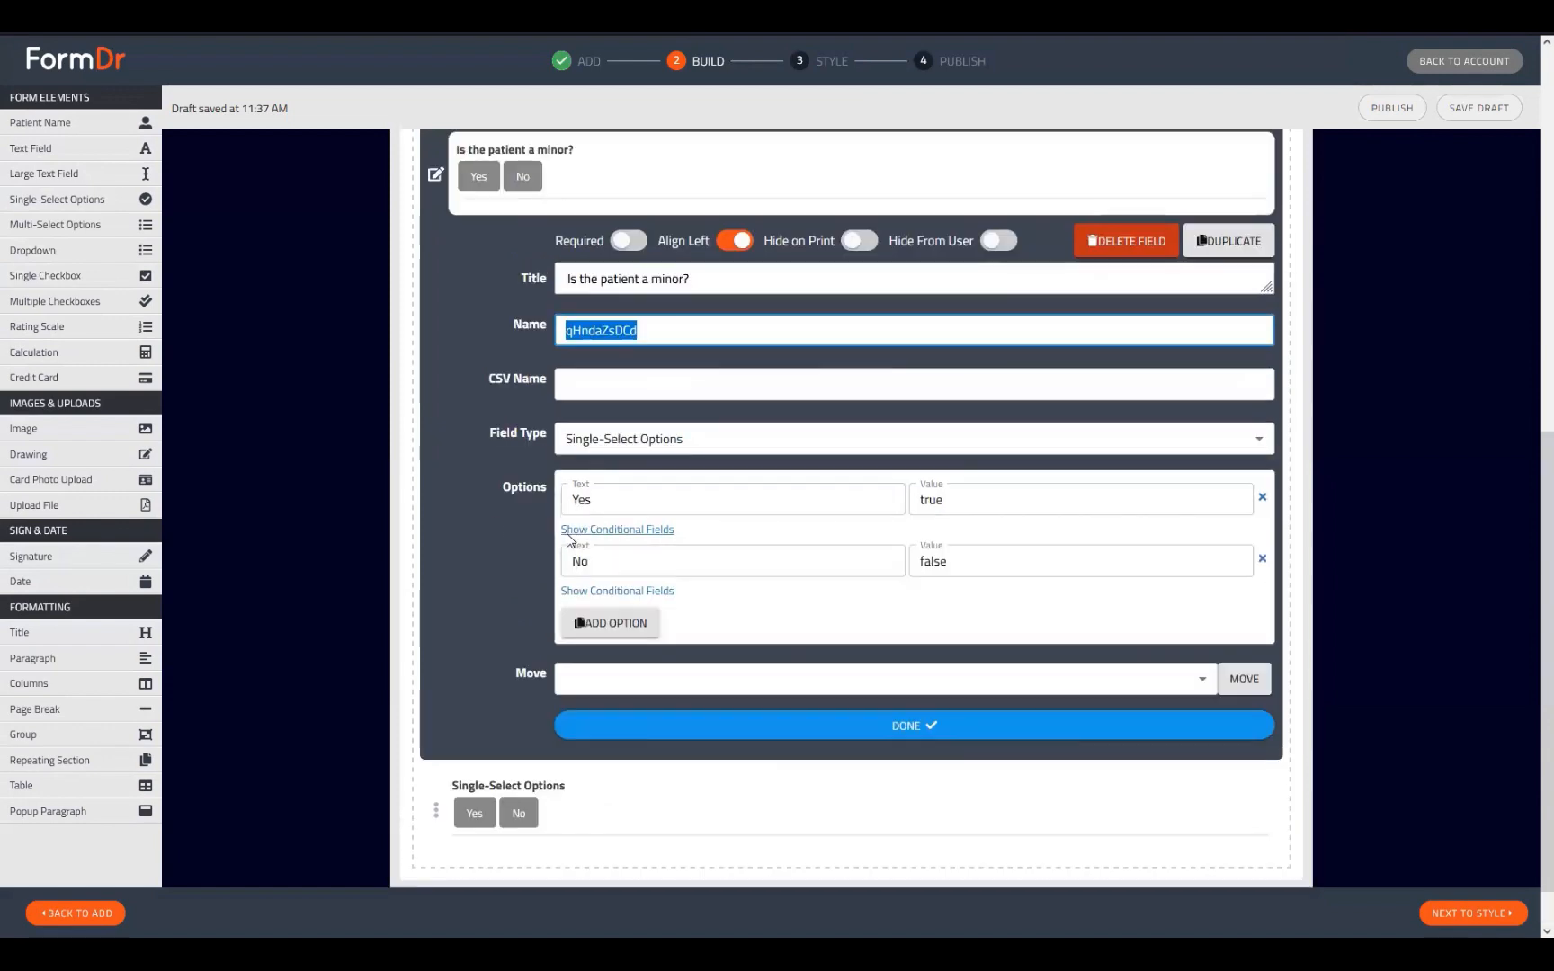
scroll(566, 540, up, 2)
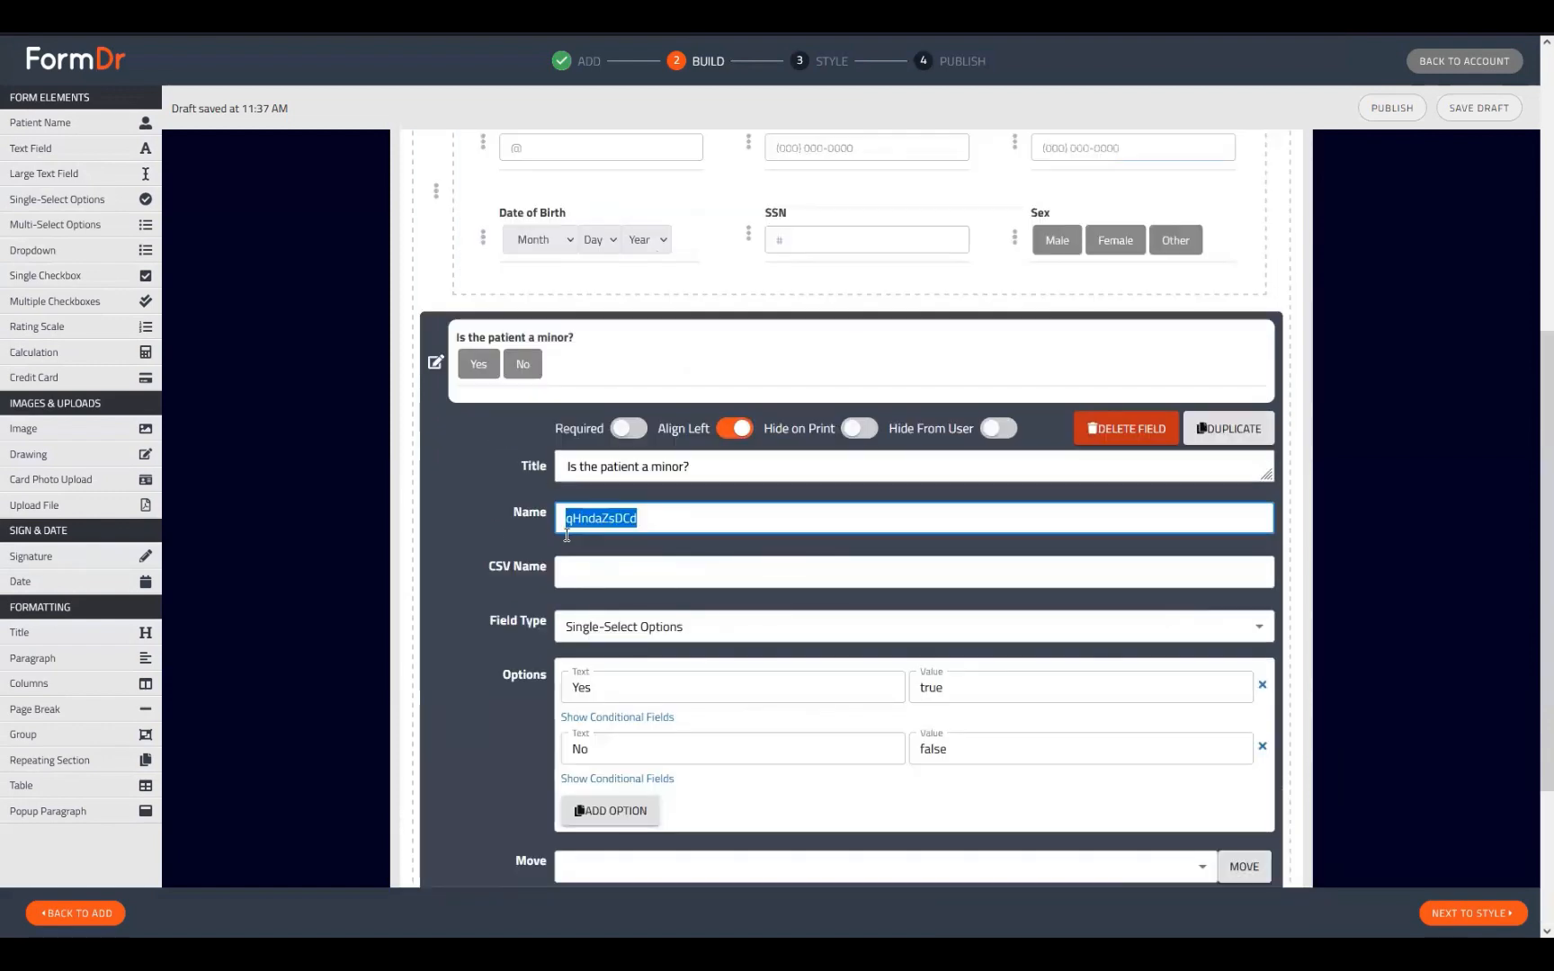
scroll(726, 616, down, 3)
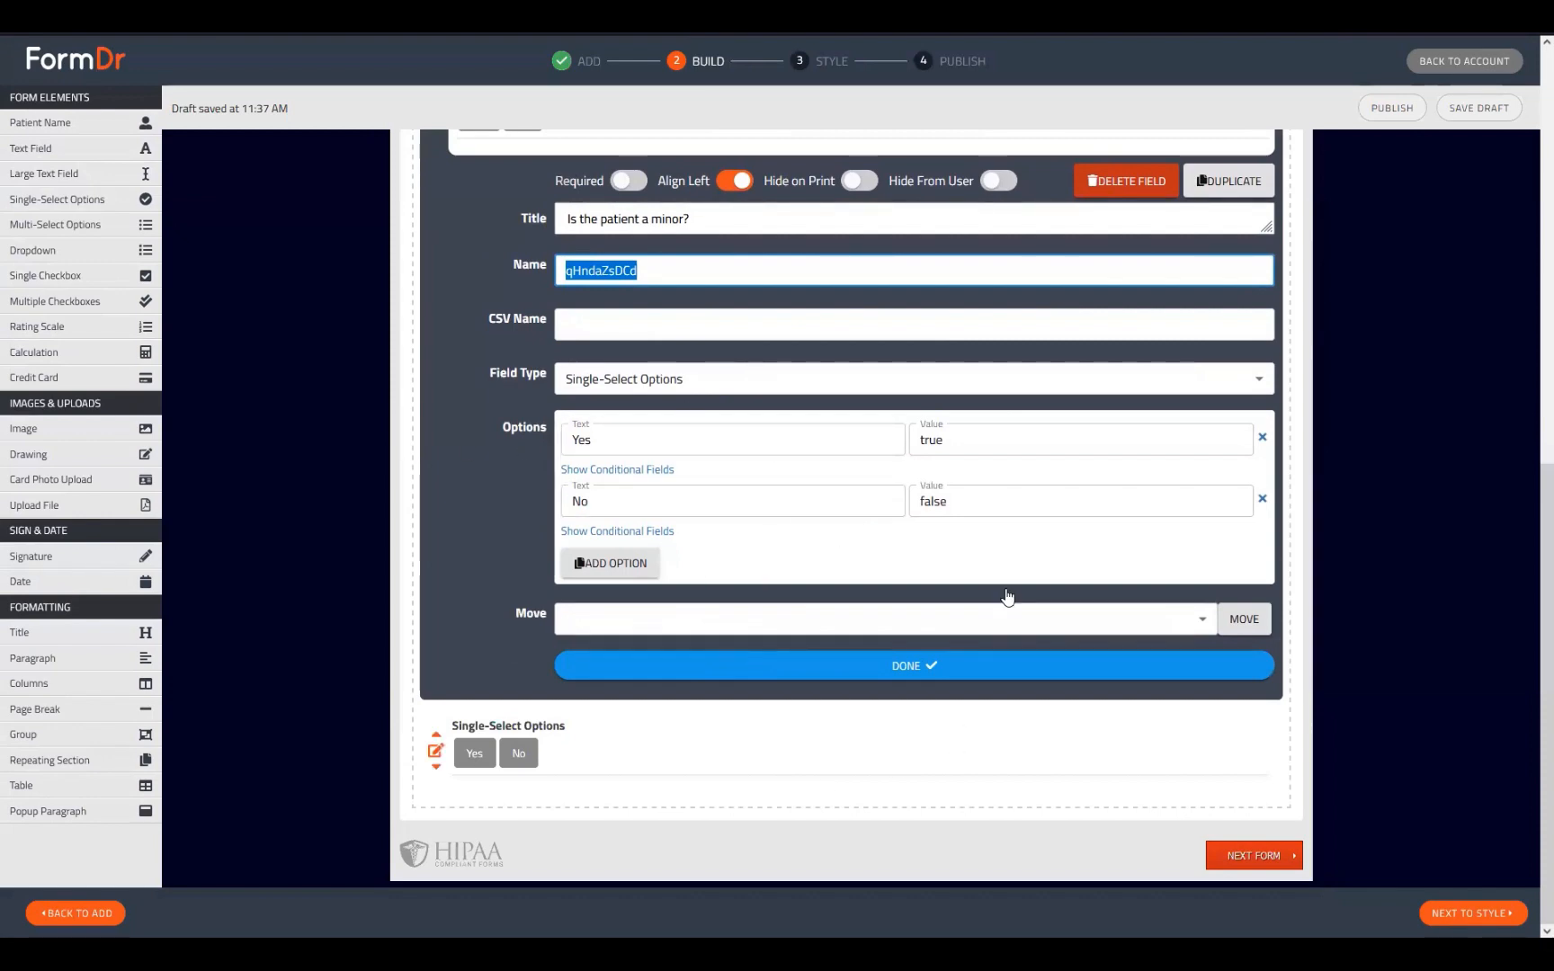
drag(992, 442, 840, 461)
drag(964, 505, 844, 509)
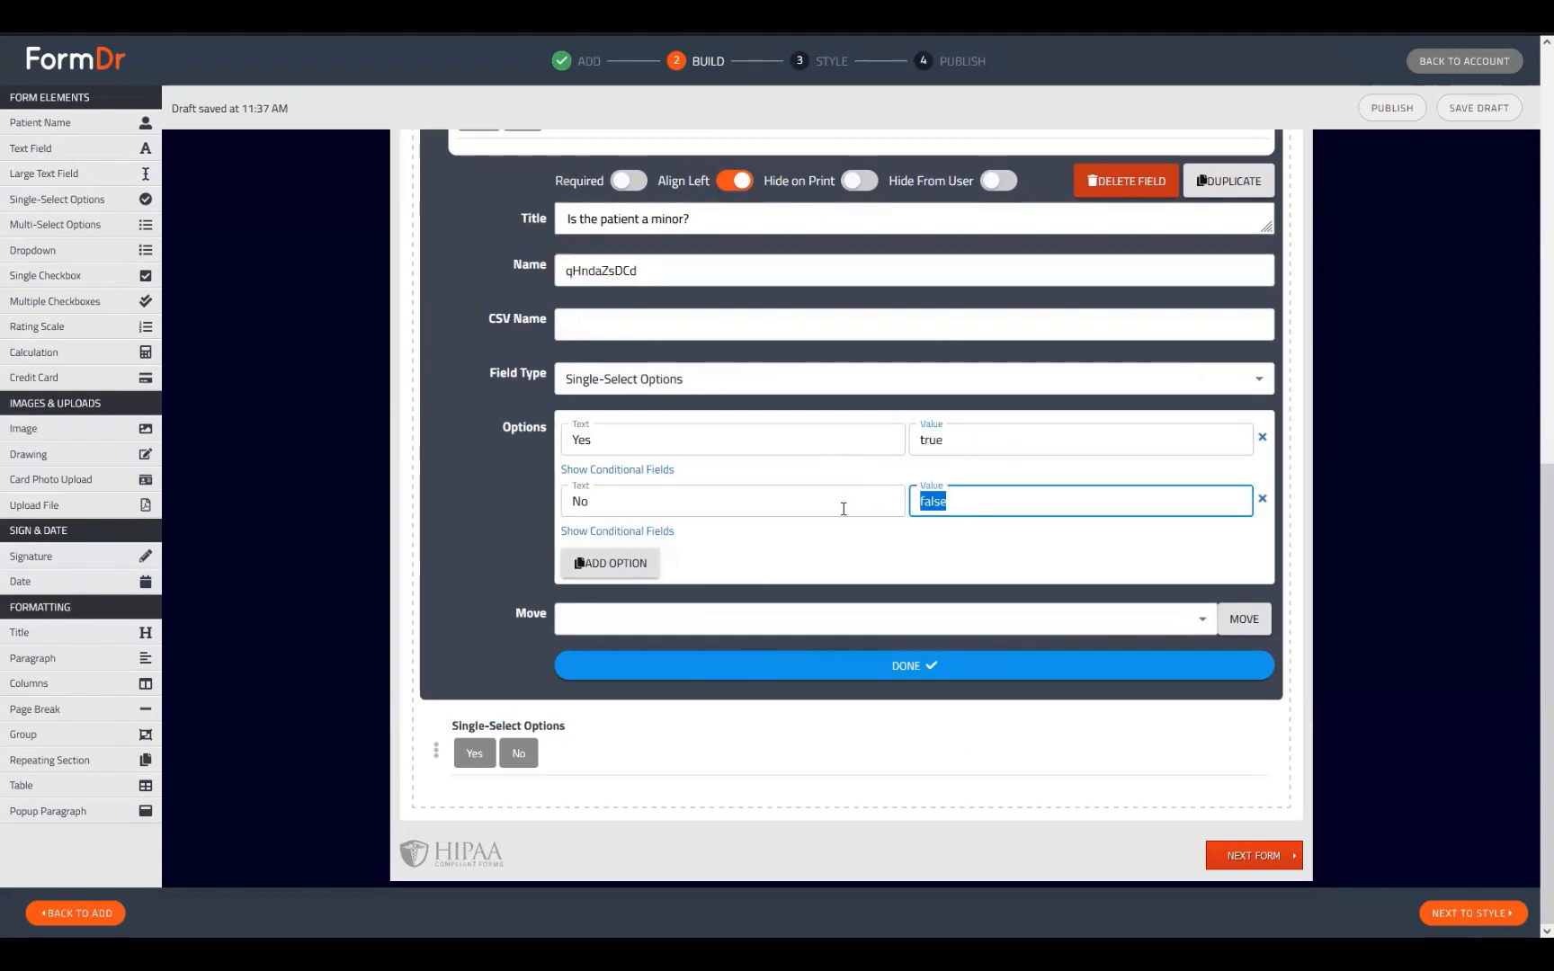
drag(992, 438, 837, 447)
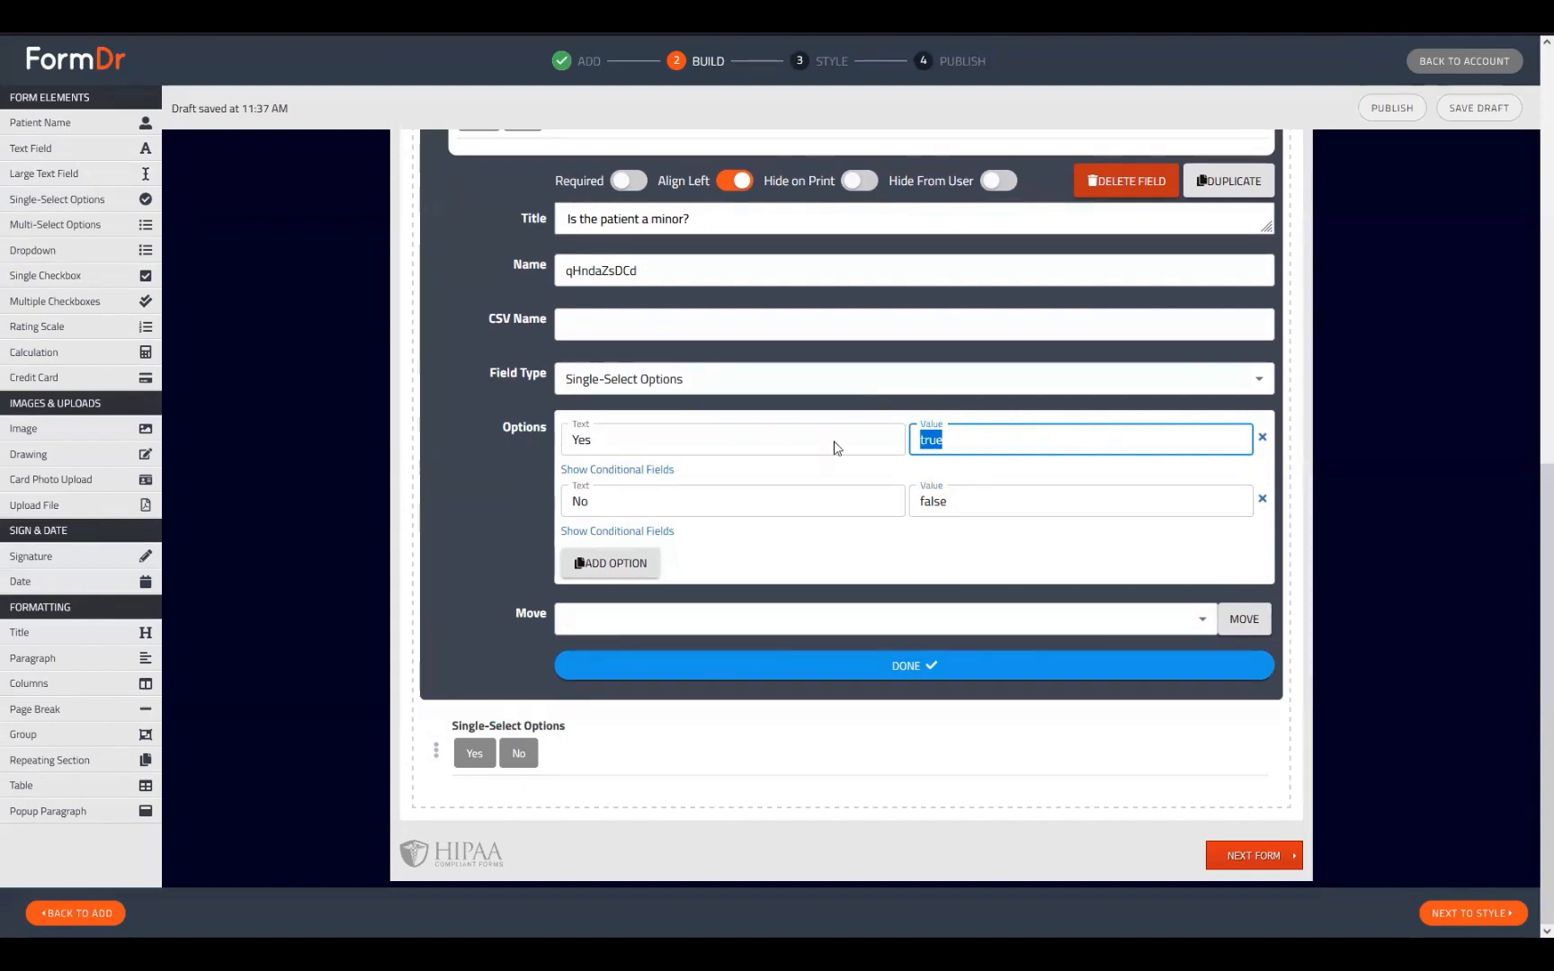
click(966, 456)
- Add two extra options to the "Is the patient a minor?" question and remove them again
click(634, 564)
click(644, 700)
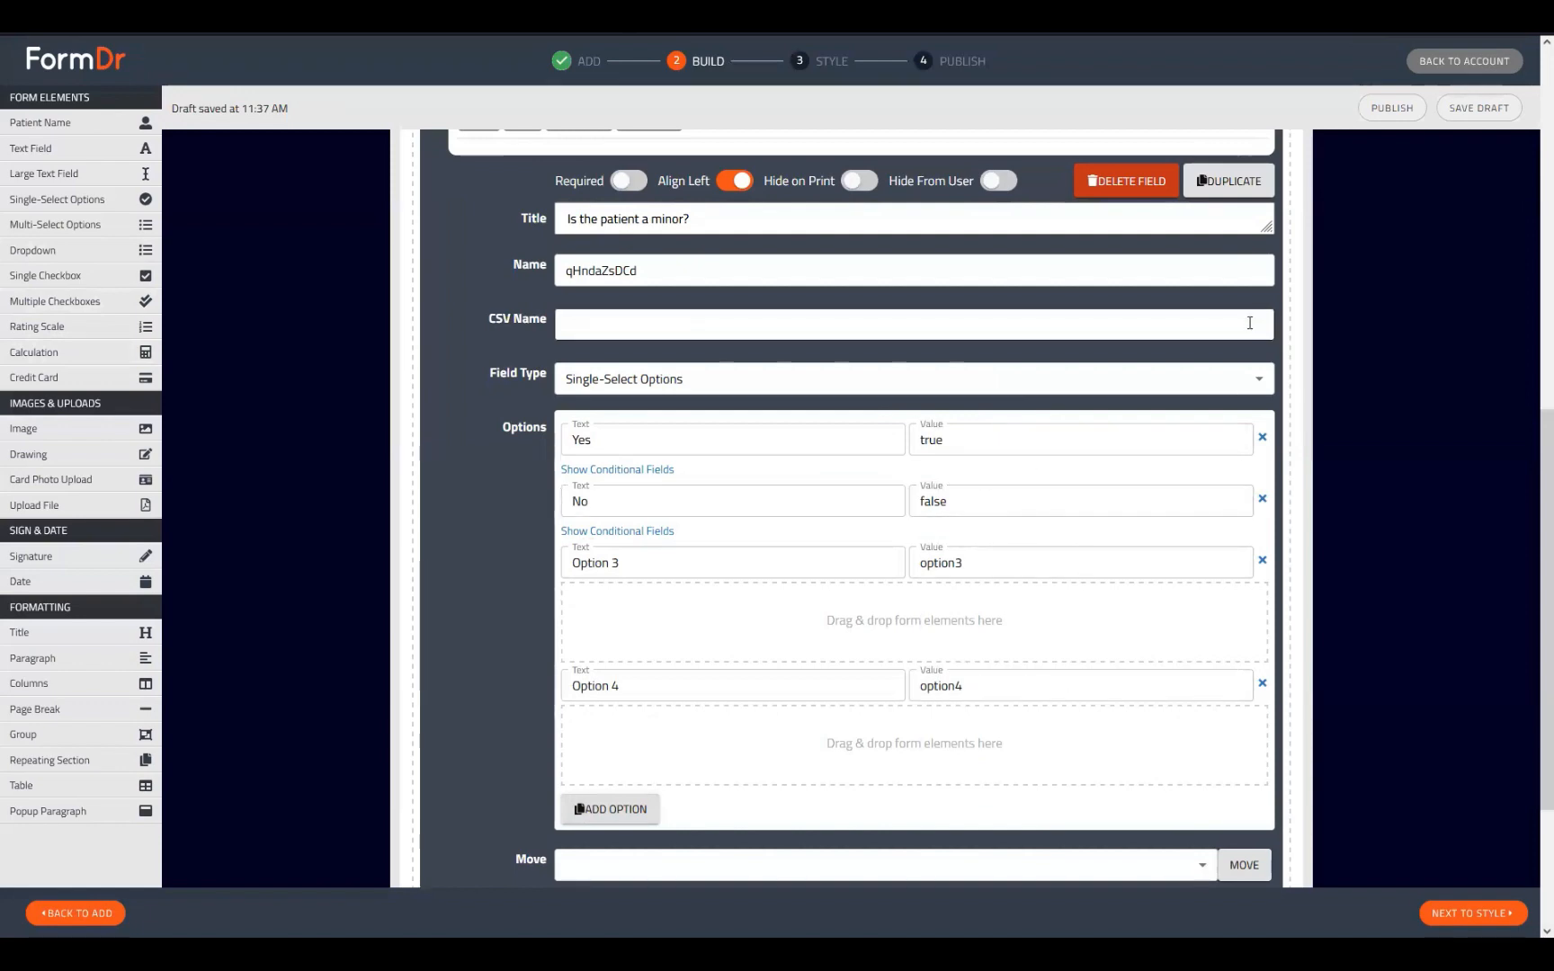
click(1263, 560)
click(1263, 562)
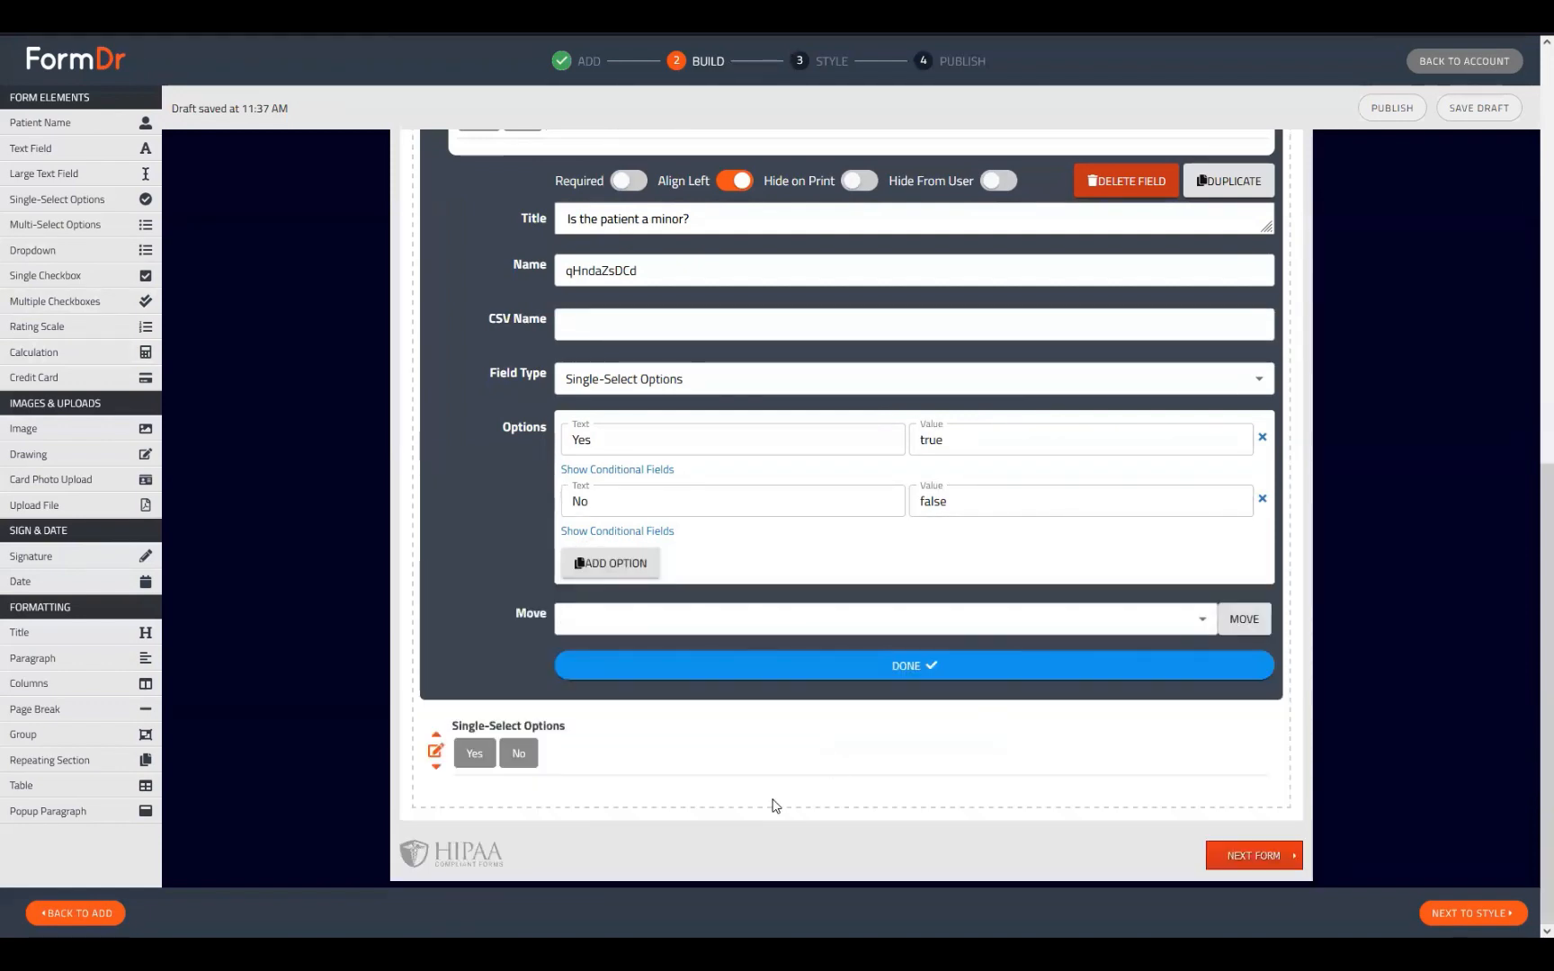
- Review the minor question's name together with the text and values of its options for matching in another field
scroll(766, 549, up, 2)
click(756, 435)
double_click(551, 441)
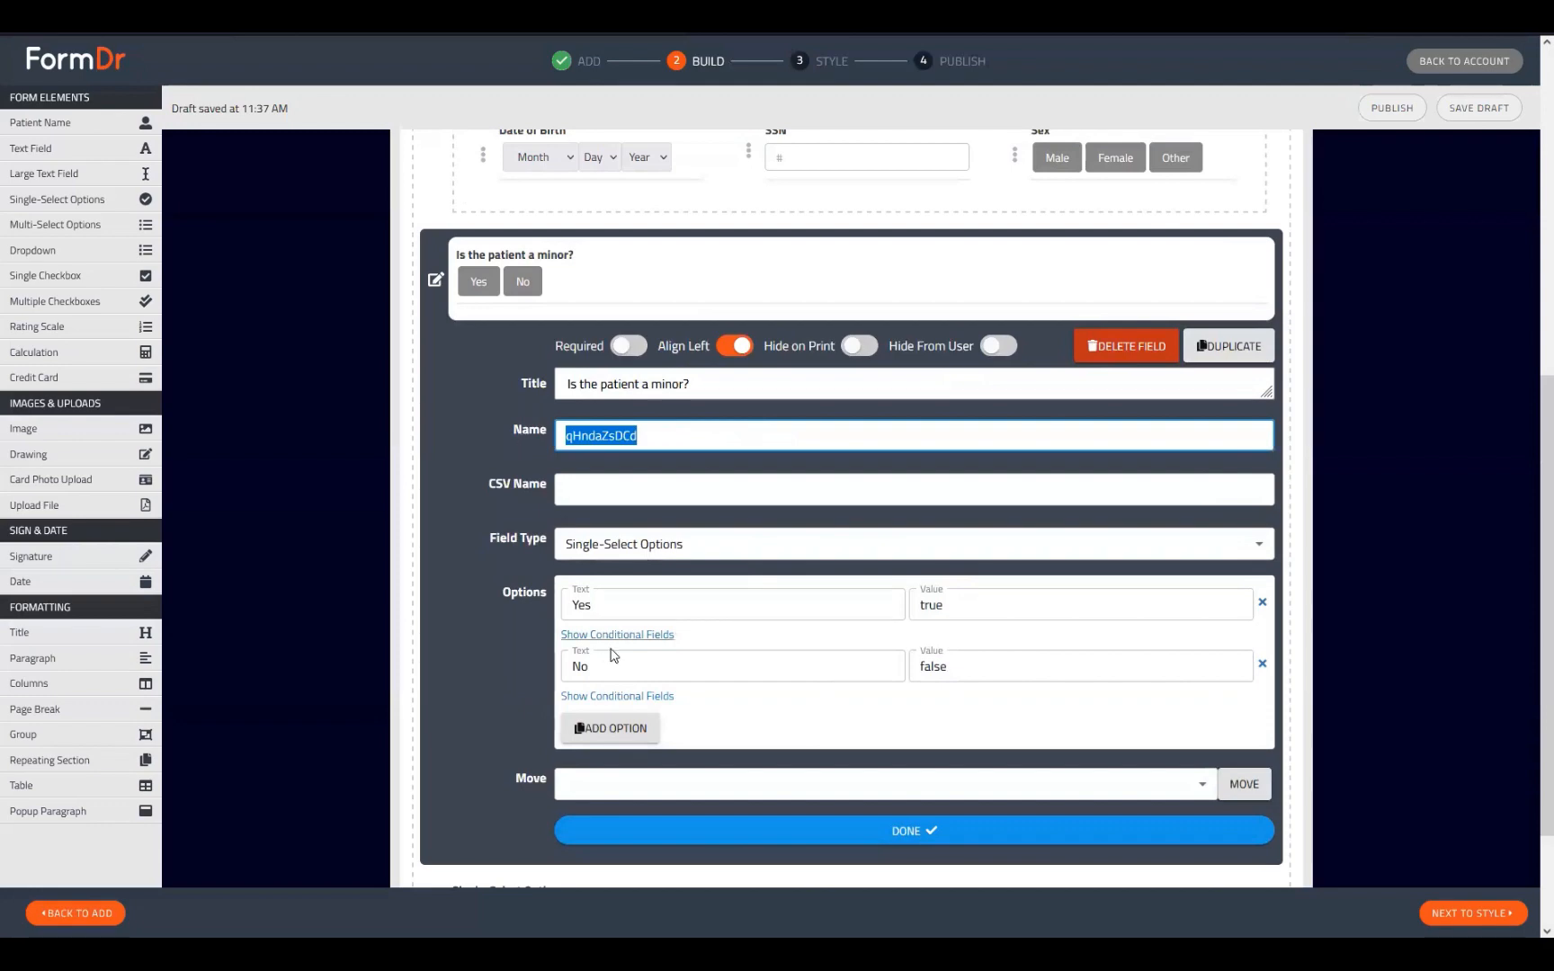
click(981, 618)
click(980, 666)
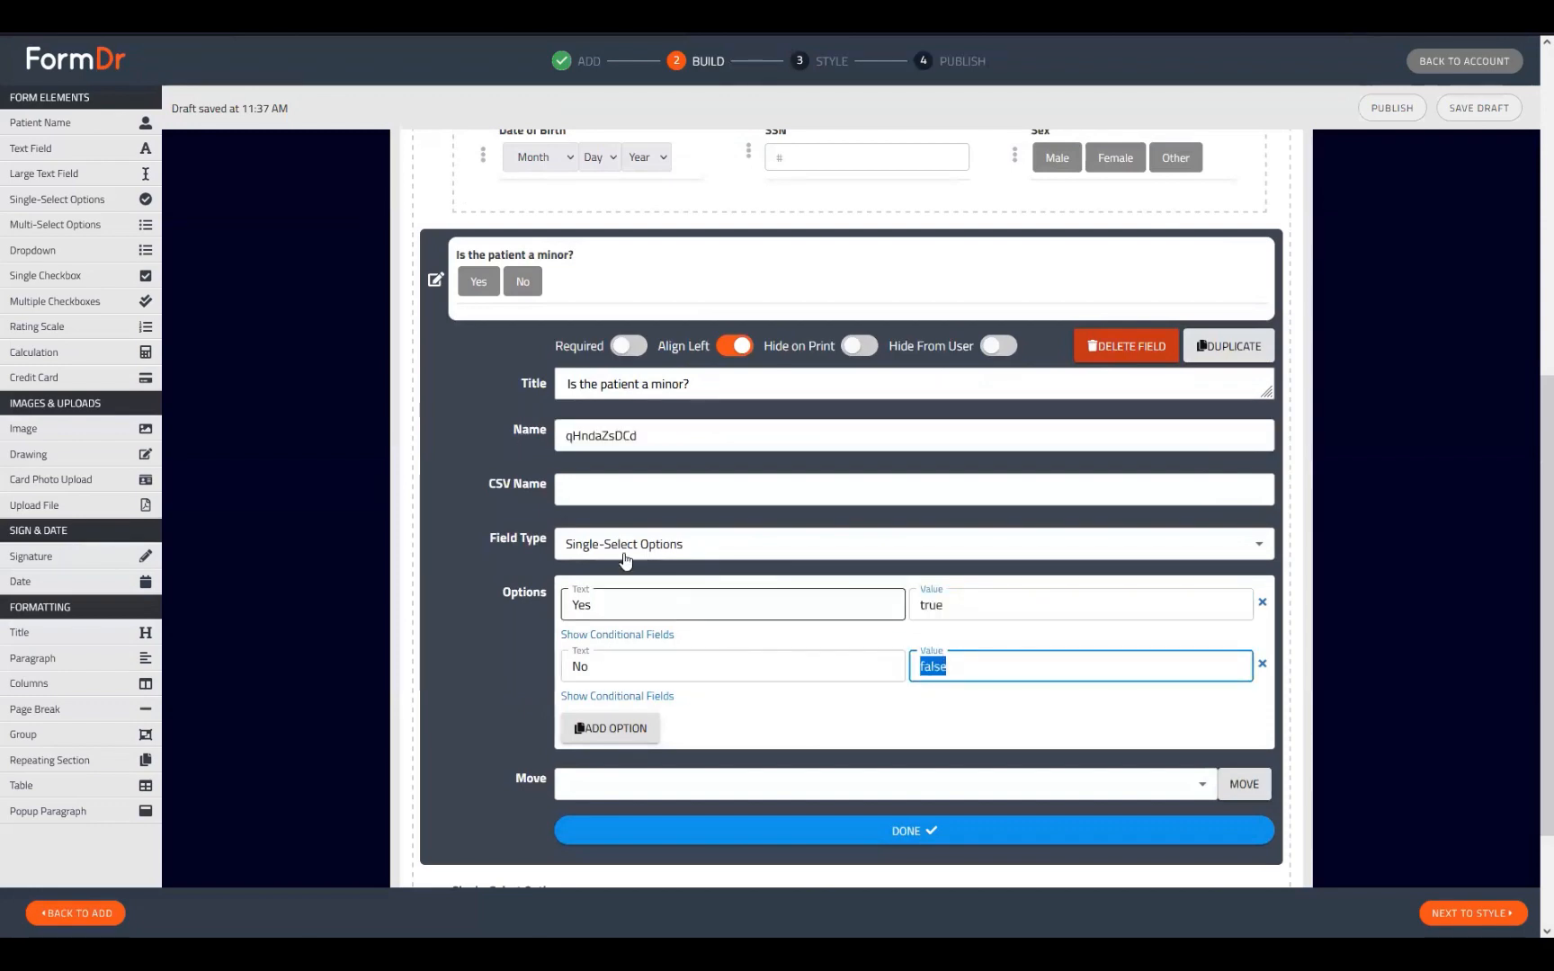
scroll(620, 746, down, 2)
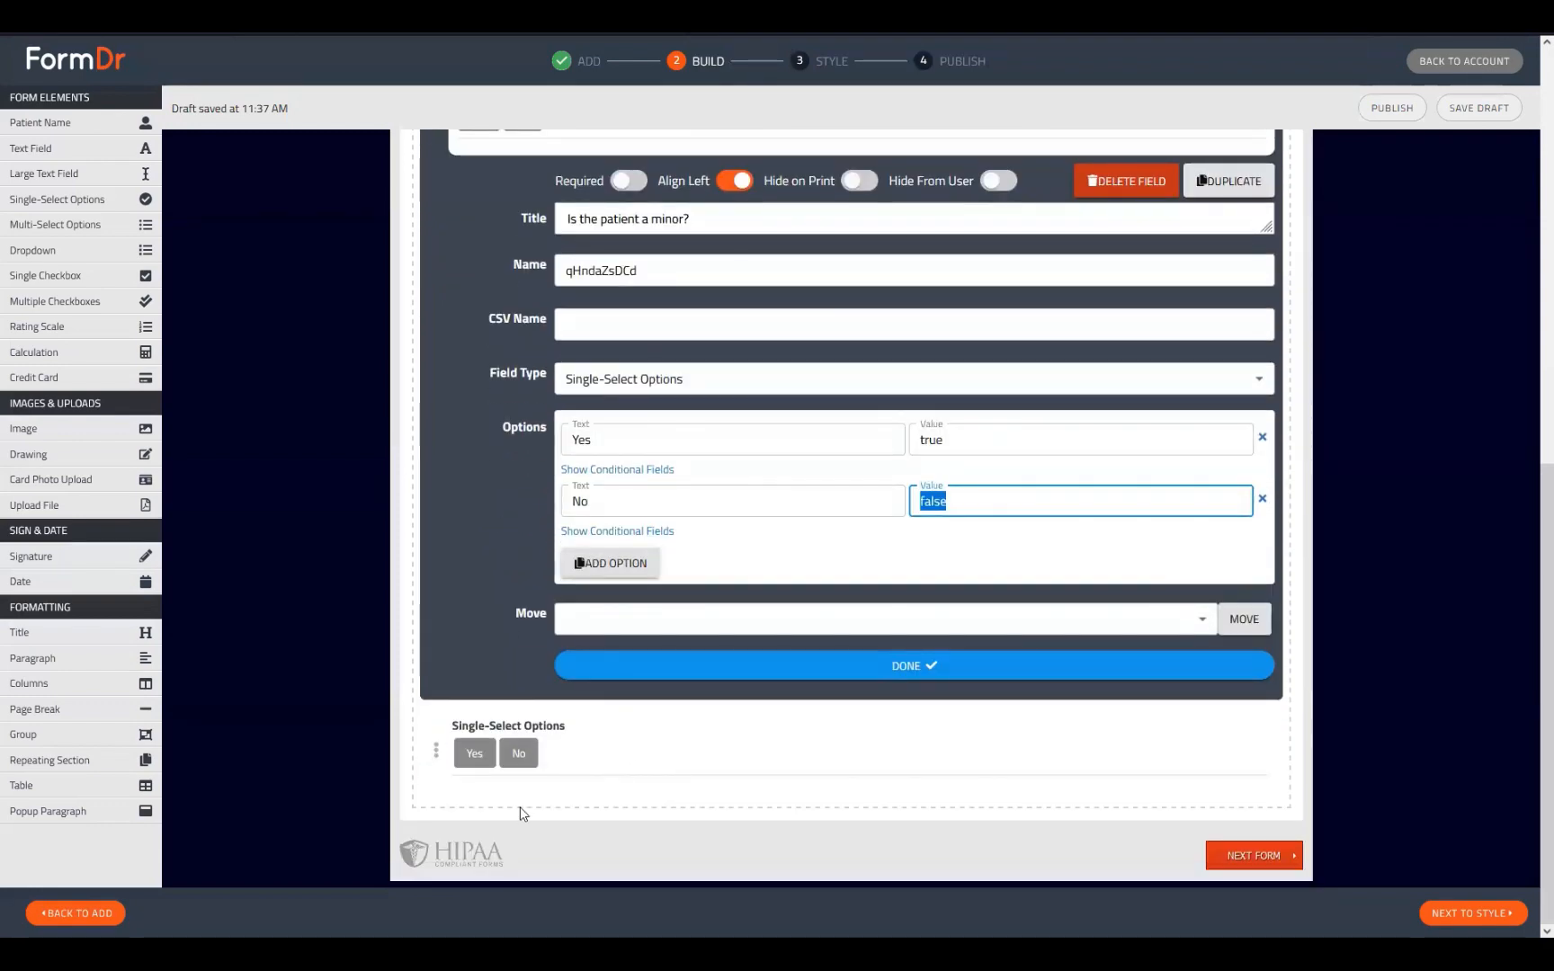
click(613, 440)
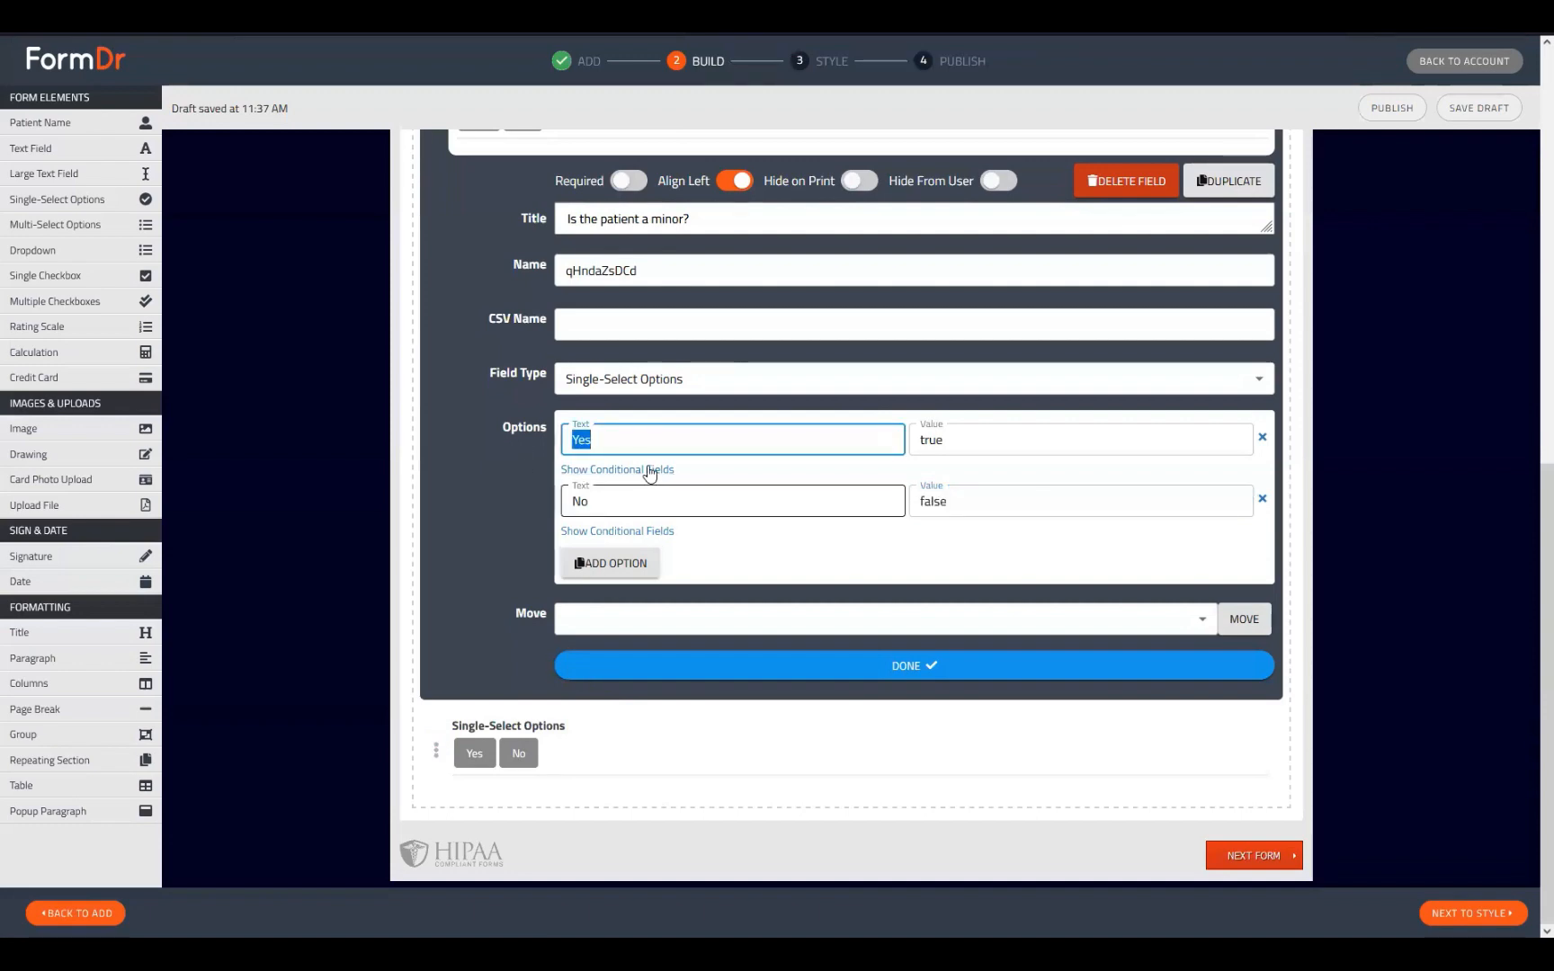
scroll(589, 513, up, 1)
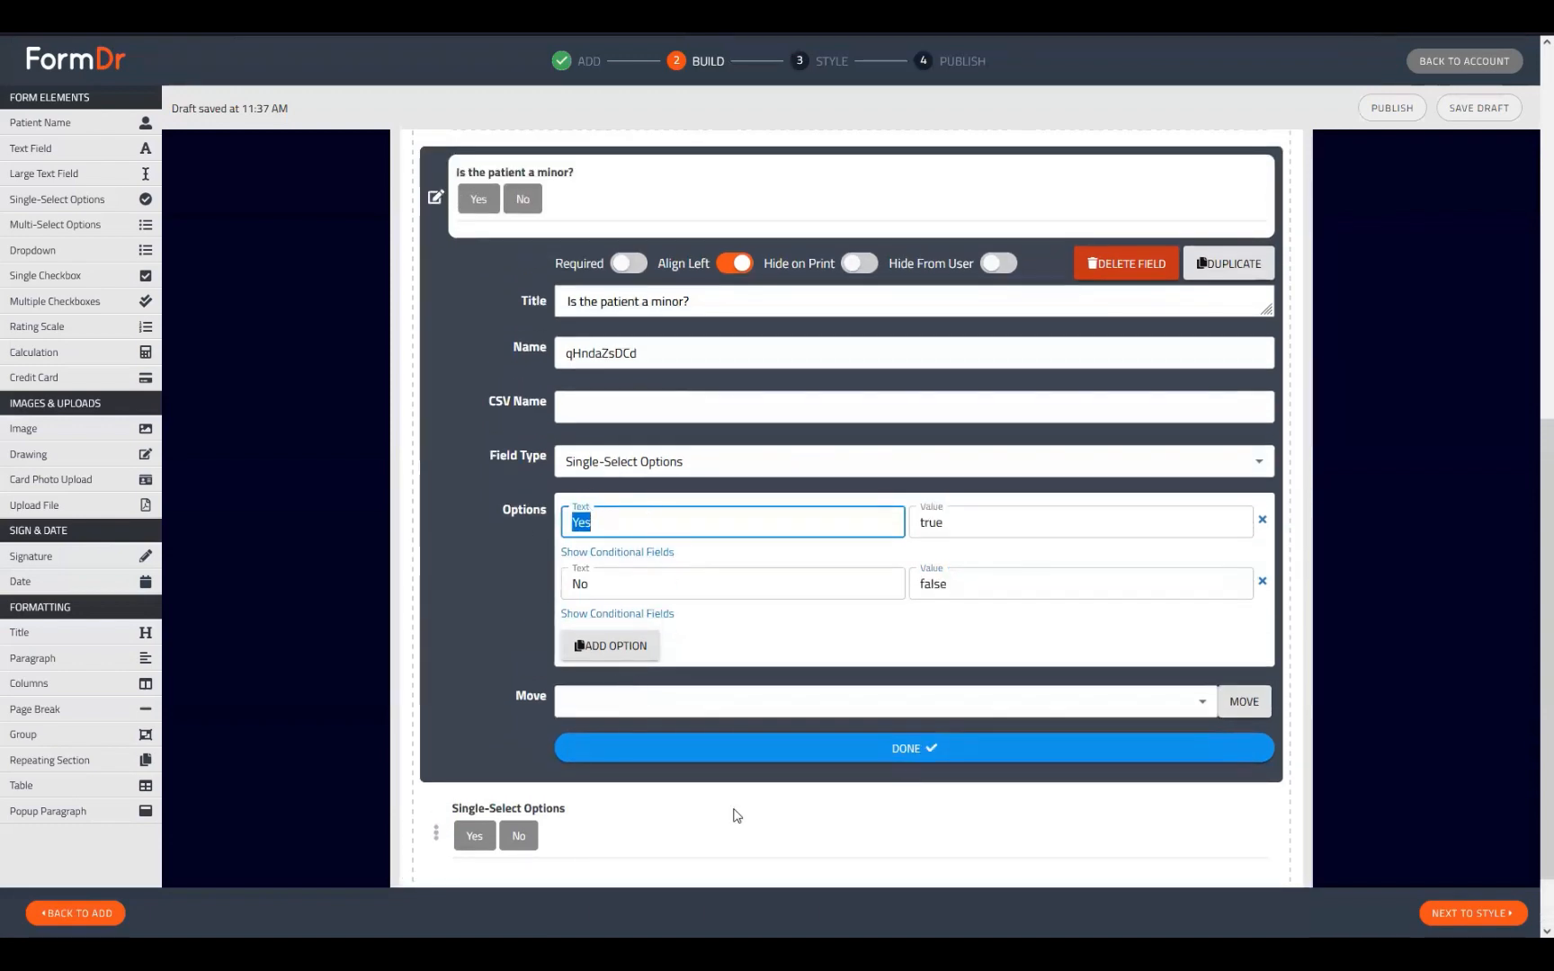
click(1016, 523)
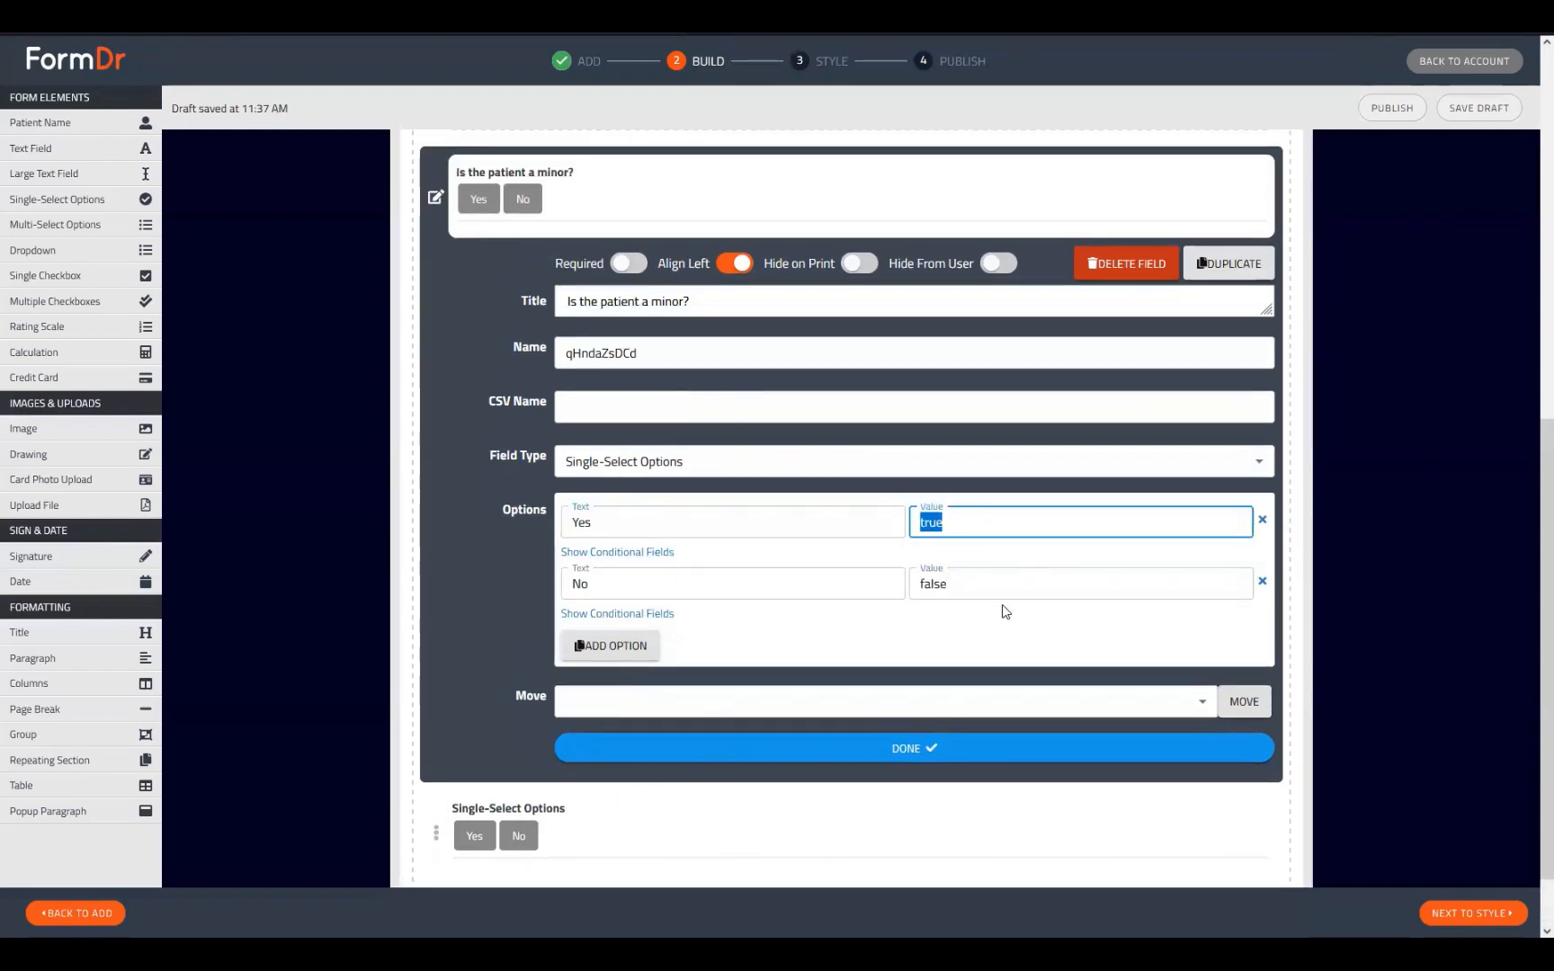
- Give the Single-Select Options field below the same name as the "Is the patient a minor?" question, qHndaZsDCd
click(964, 584)
click(653, 351)
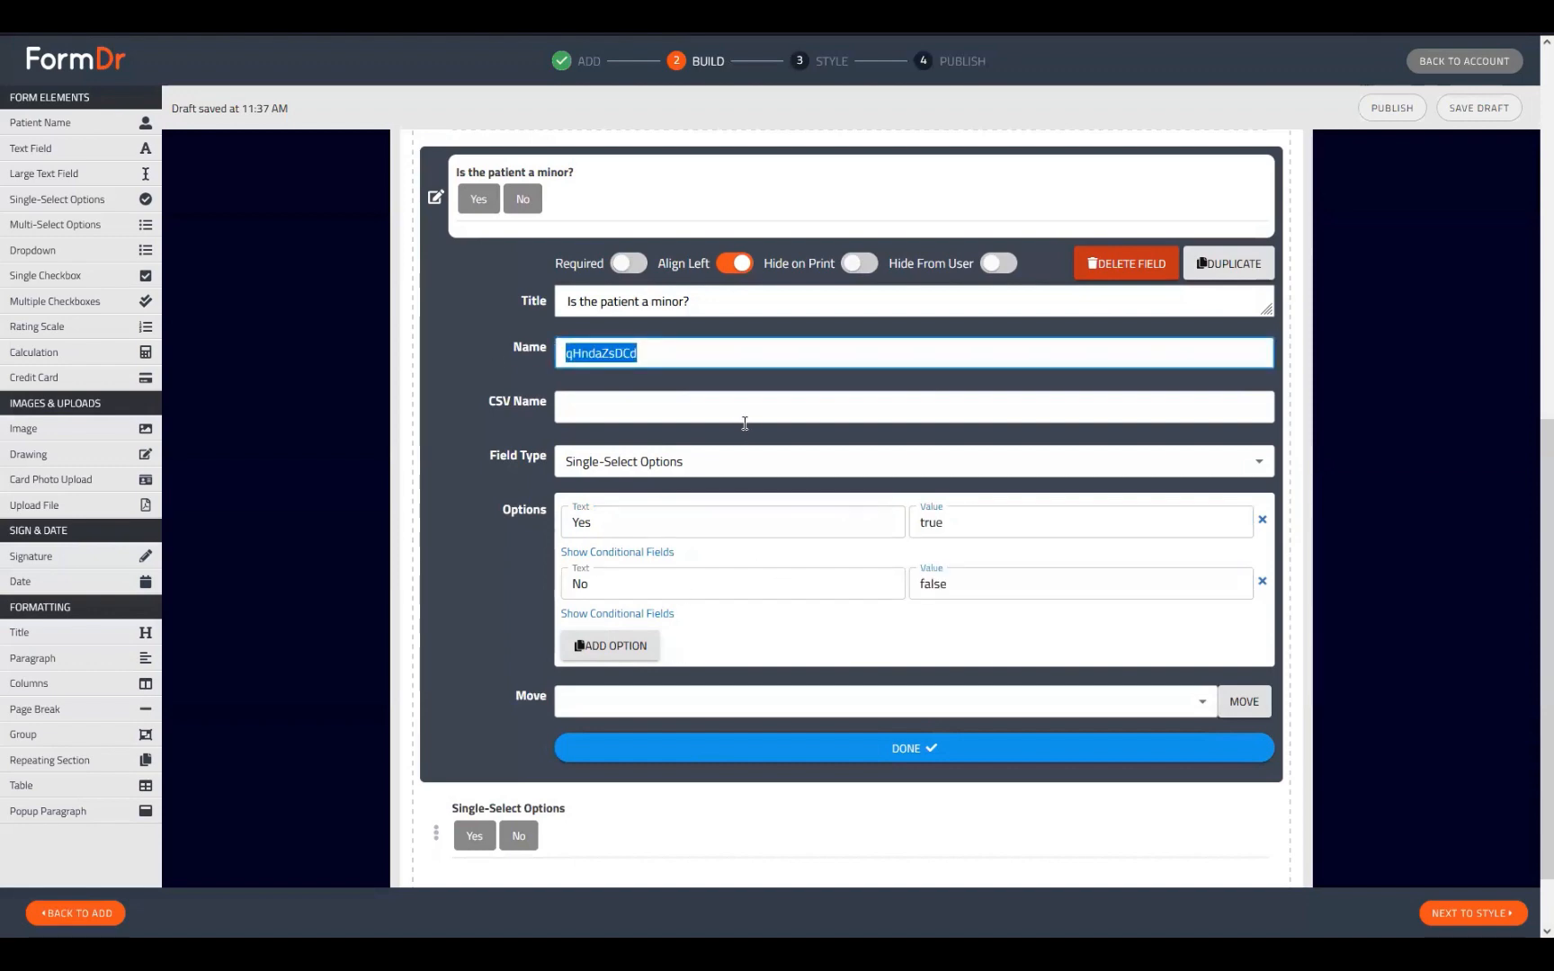
click(437, 836)
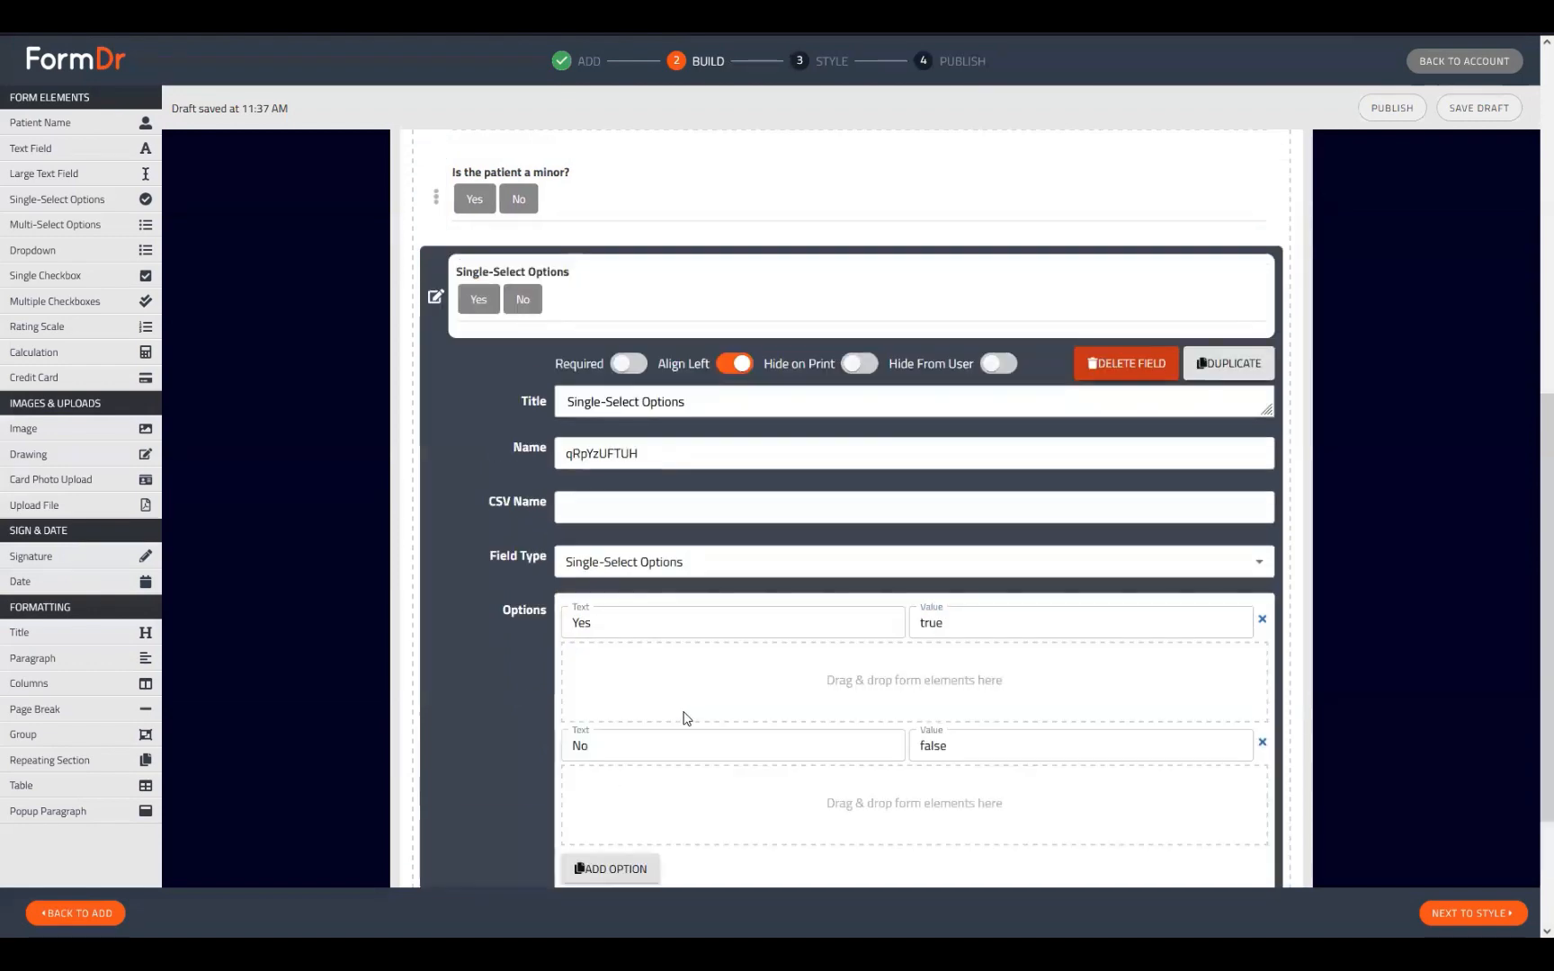
scroll(683, 630, down, 1)
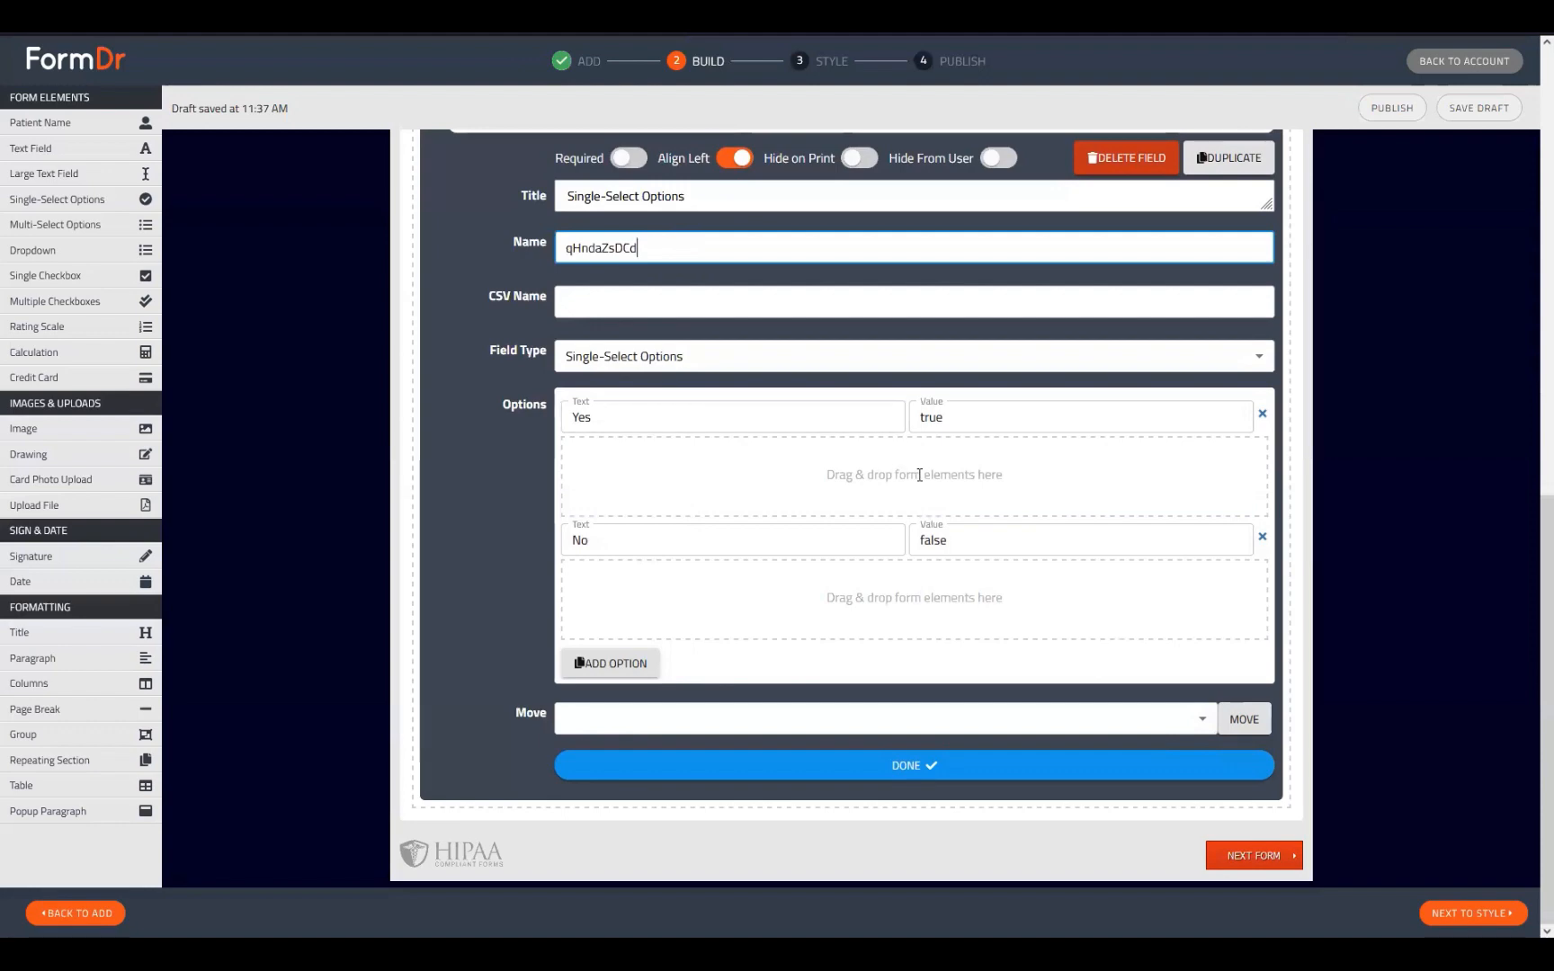
scroll(921, 475, up, 1)
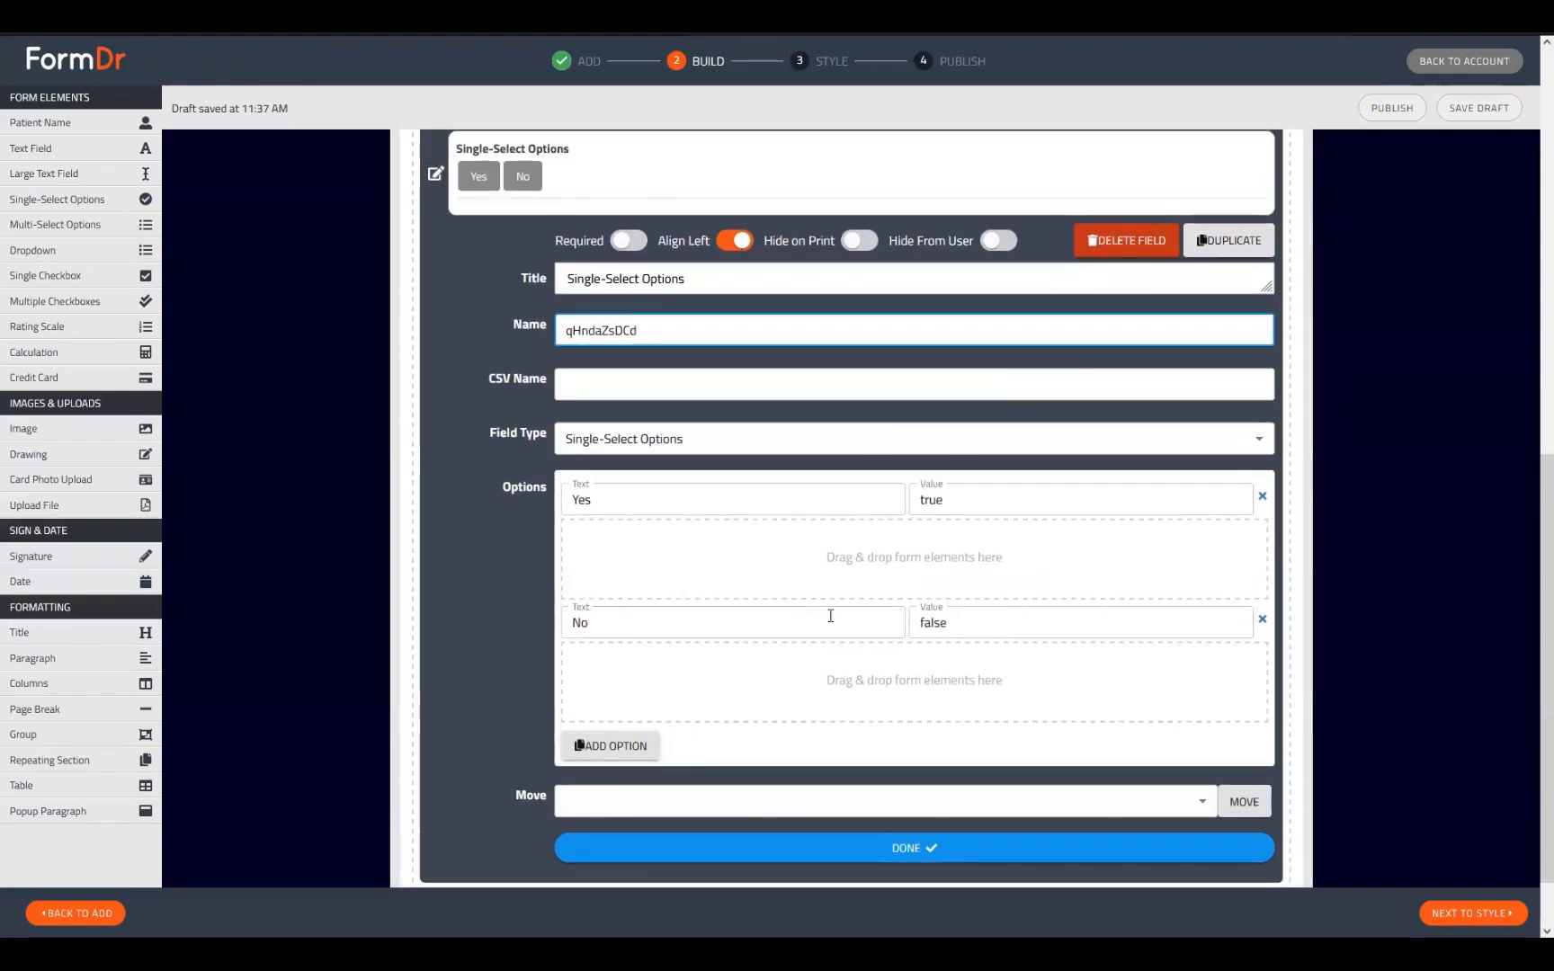
click(1096, 849)
- Preview the Information form in the Style stage and test the Yes and No answers of the two linked single-select fields
click(1473, 915)
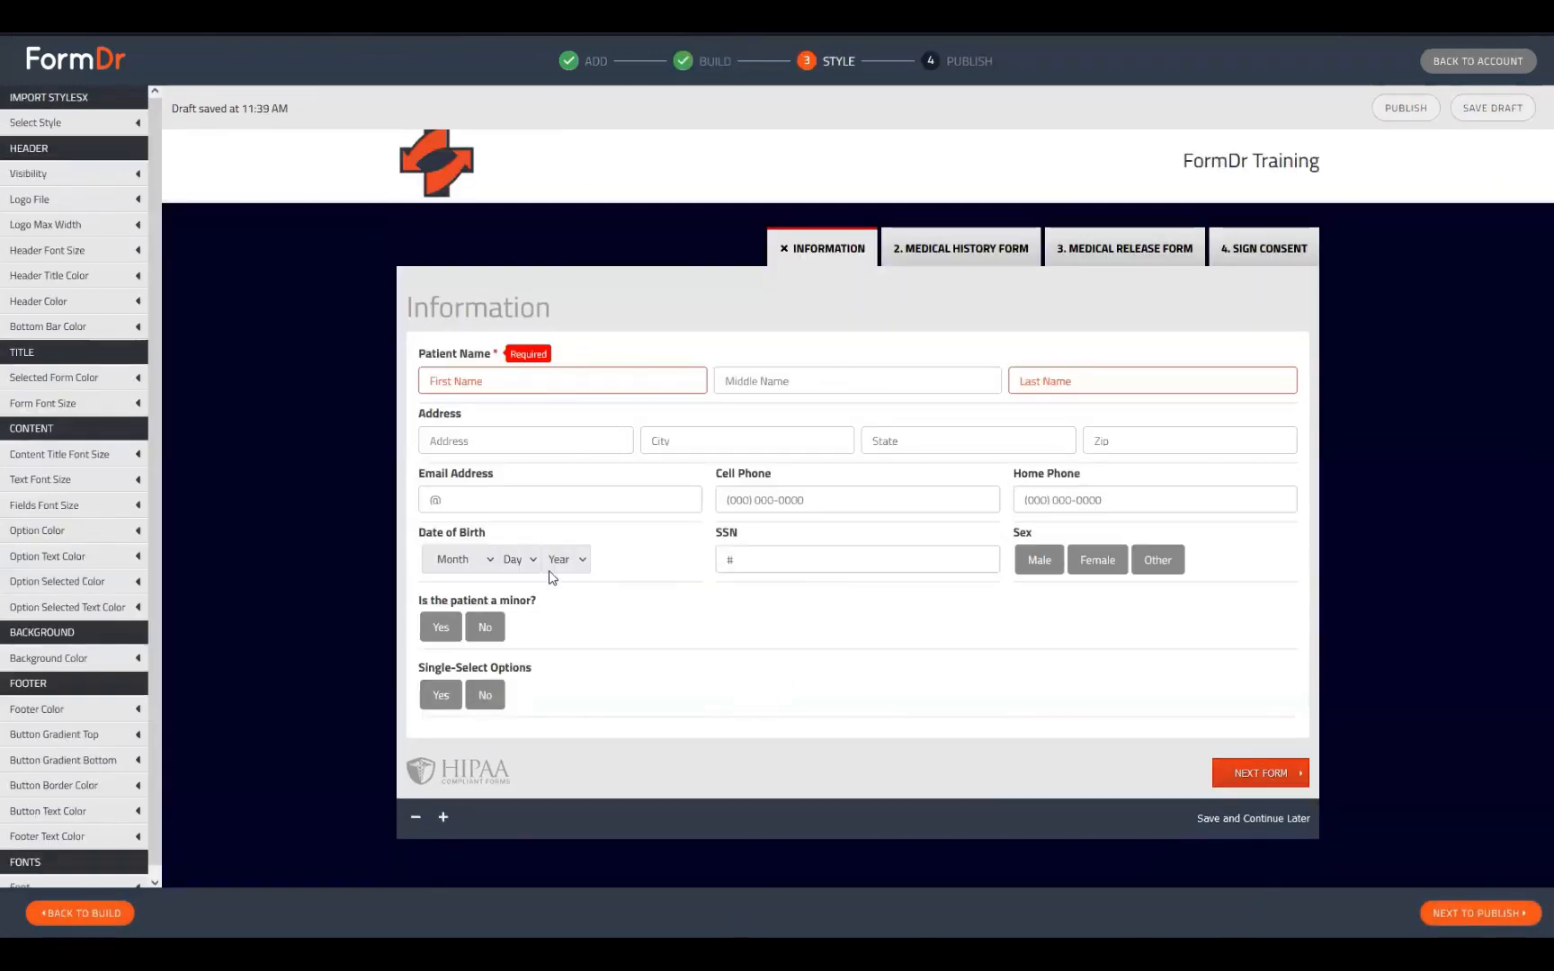
click(494, 625)
scroll(617, 726, down, 1)
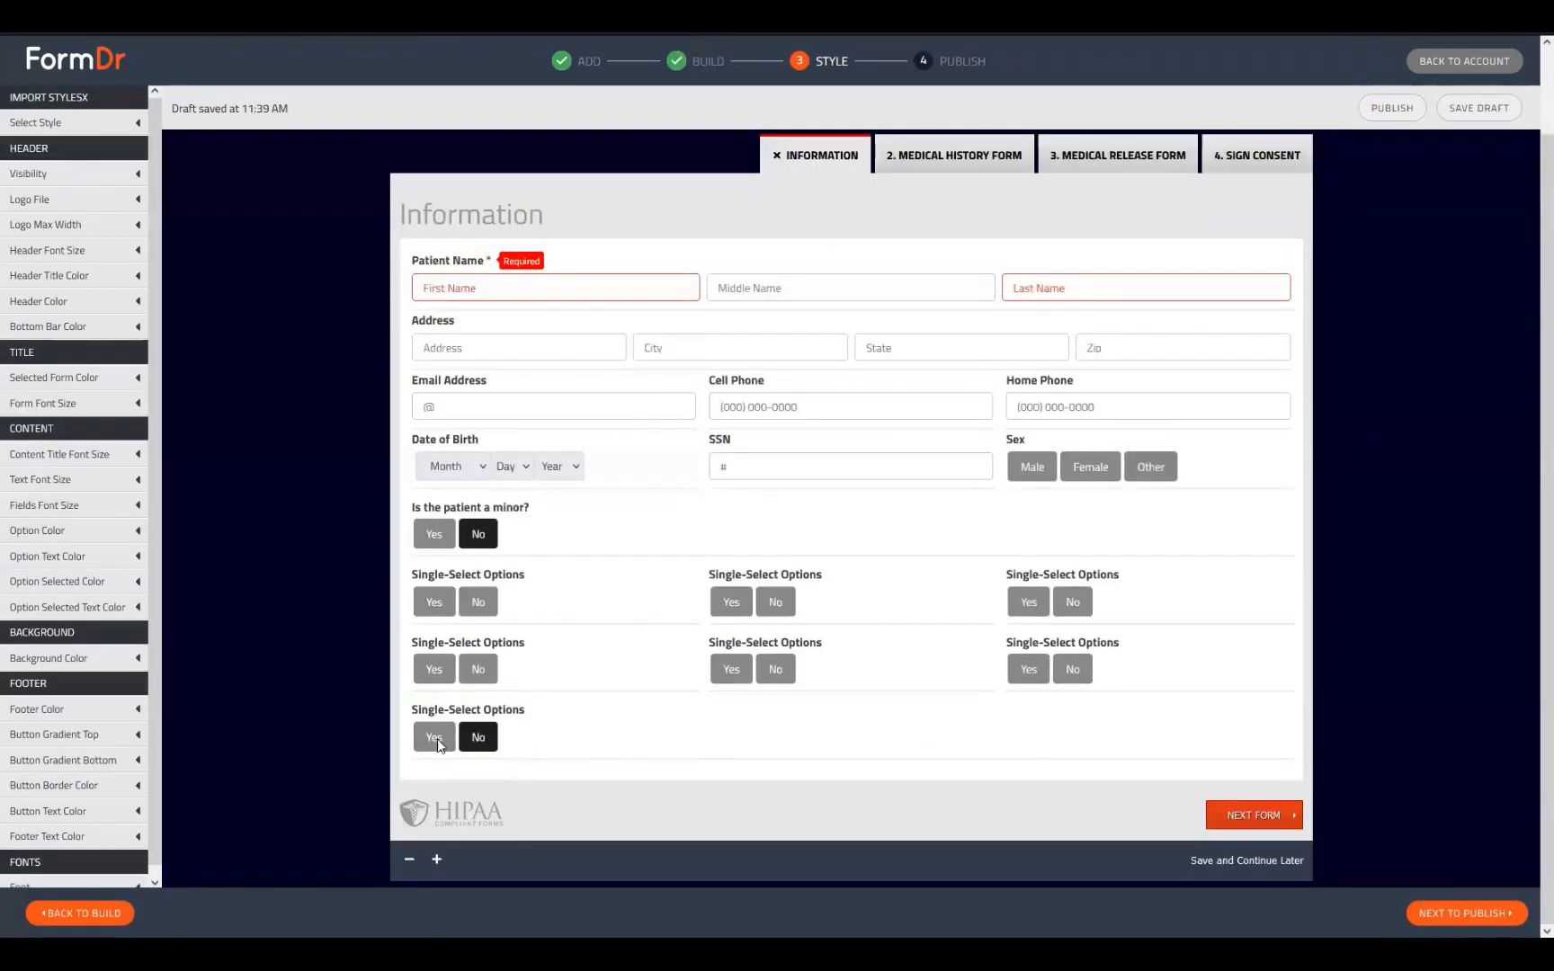
click(434, 536)
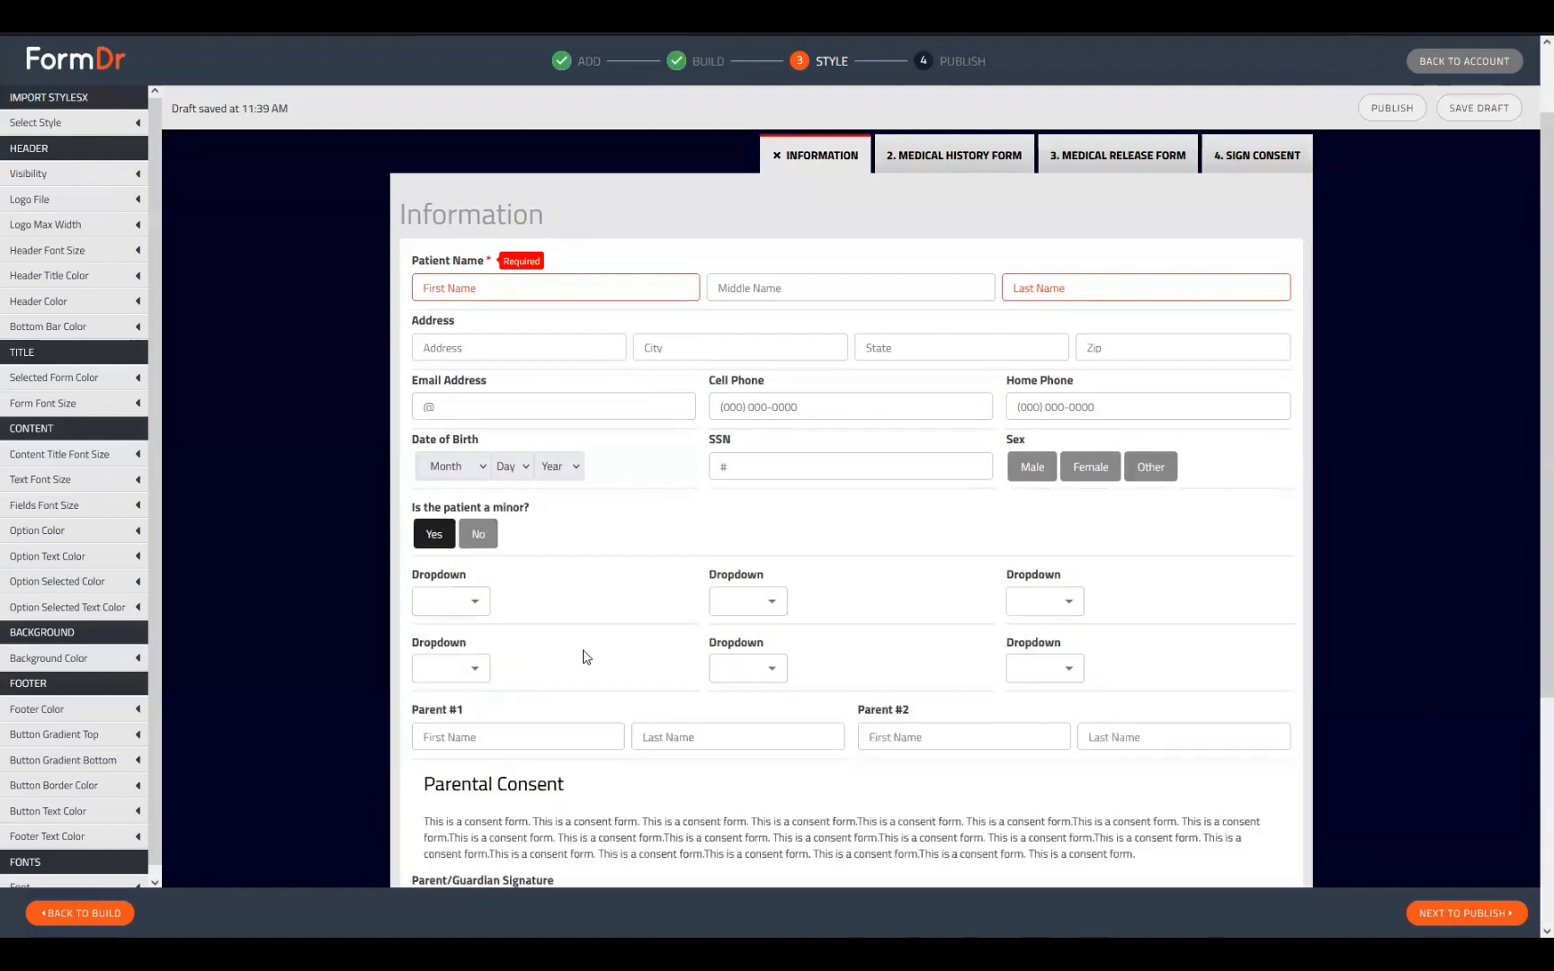
scroll(620, 683, down, 4)
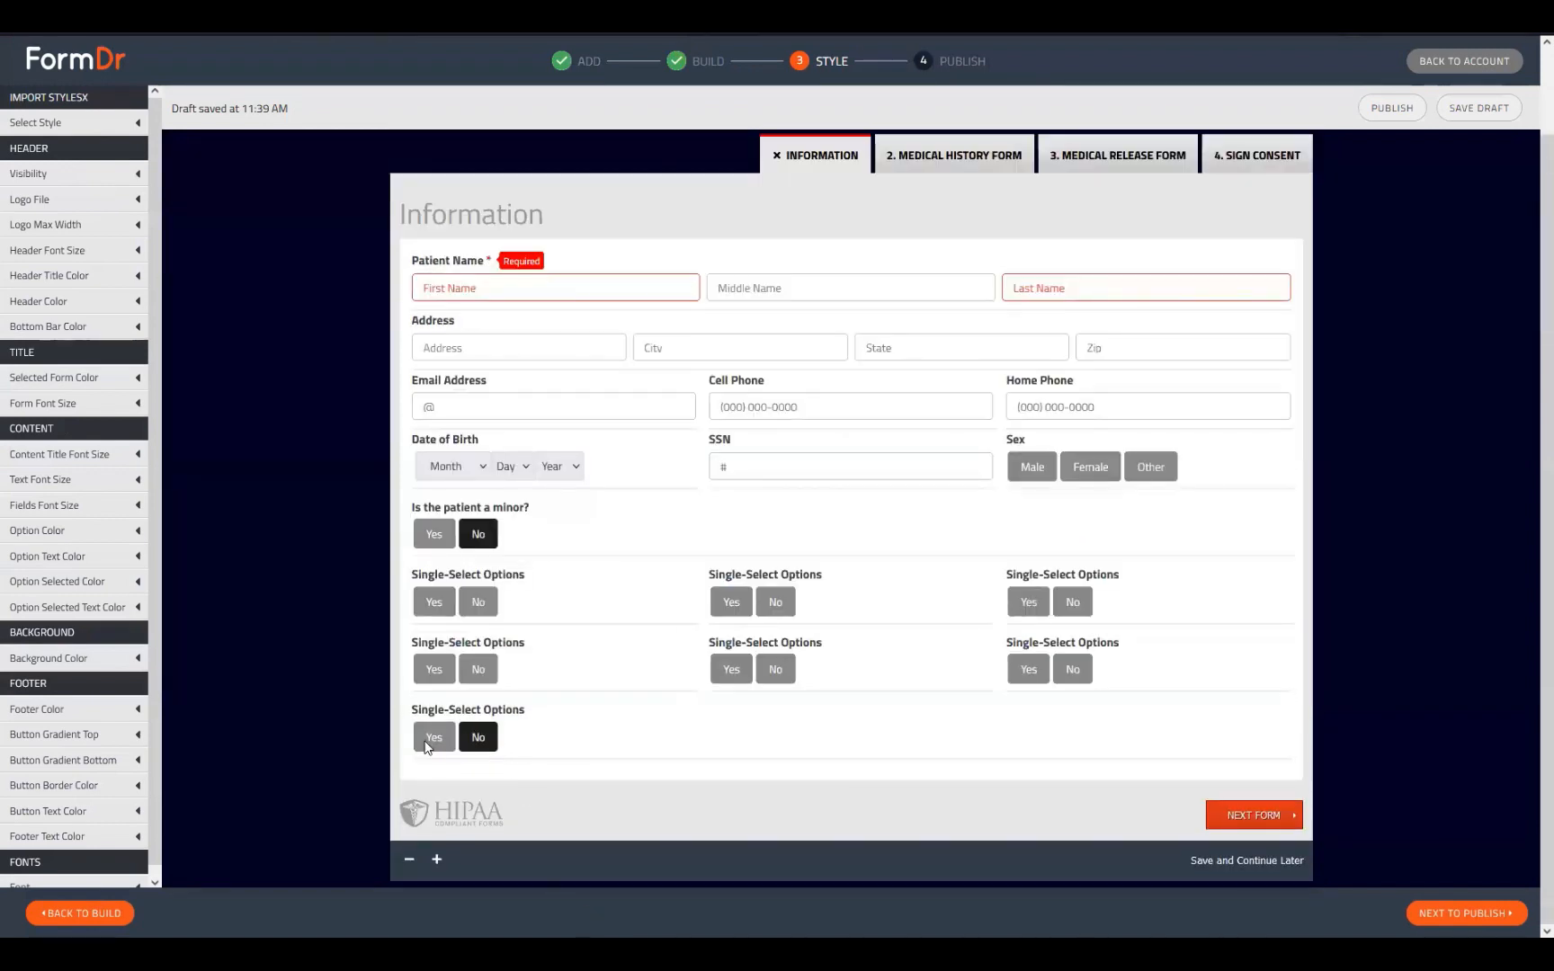
click(427, 745)
scroll(781, 739, down, 4)
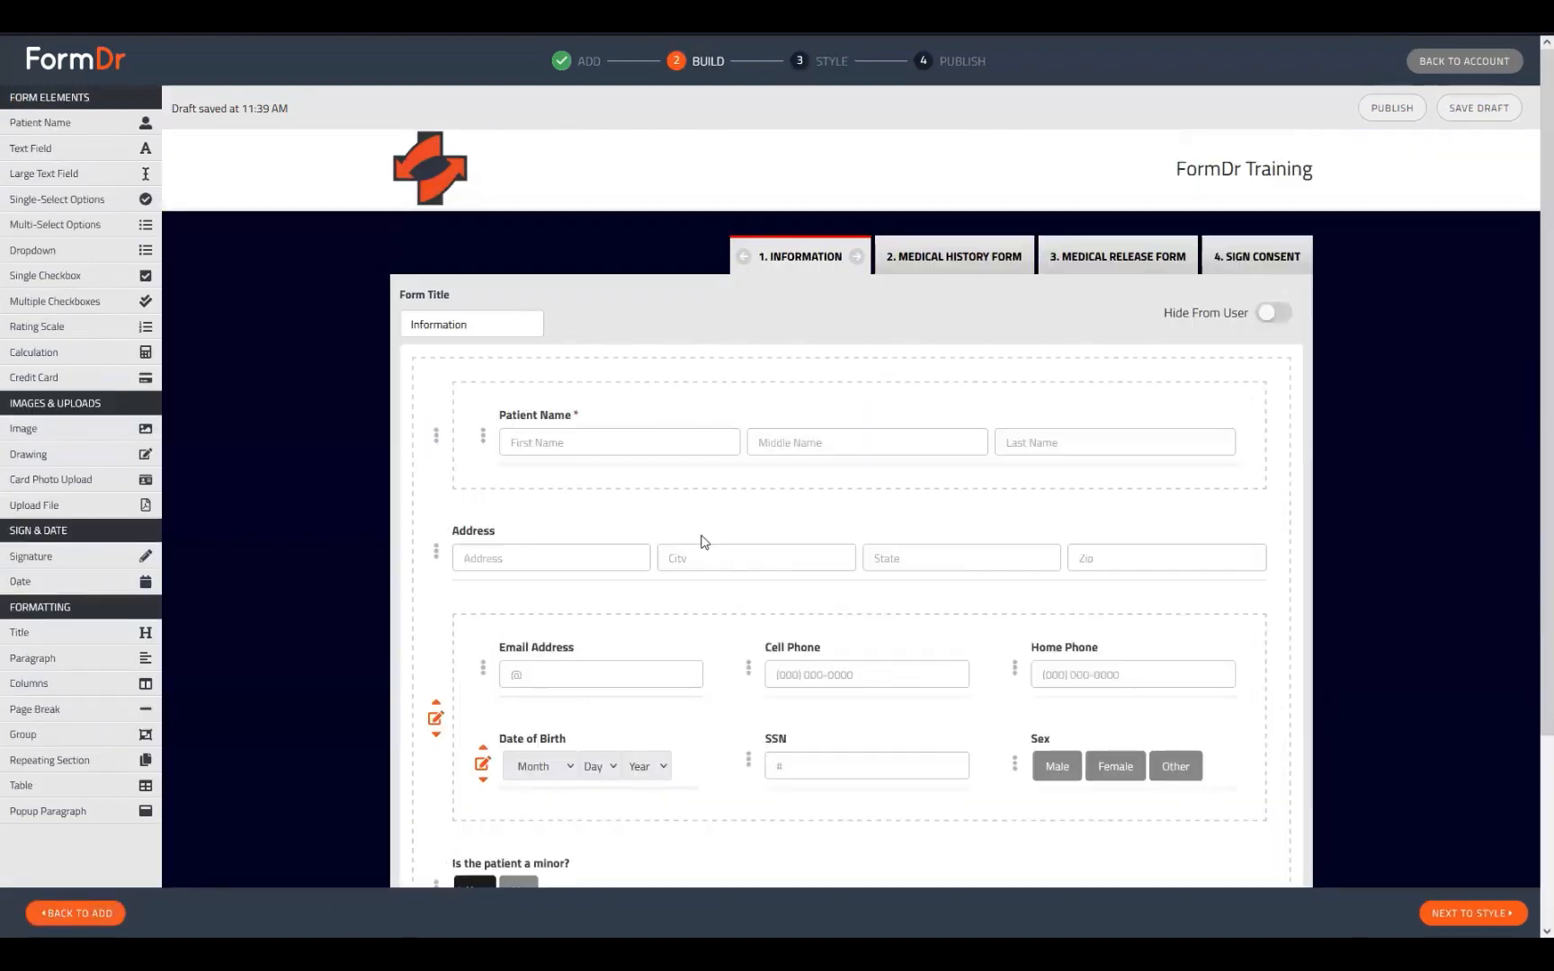
- Back in the Build stage, rename the Single-Select Options field to patientMinor and copy that name
scroll(589, 629, down, 3)
click(434, 753)
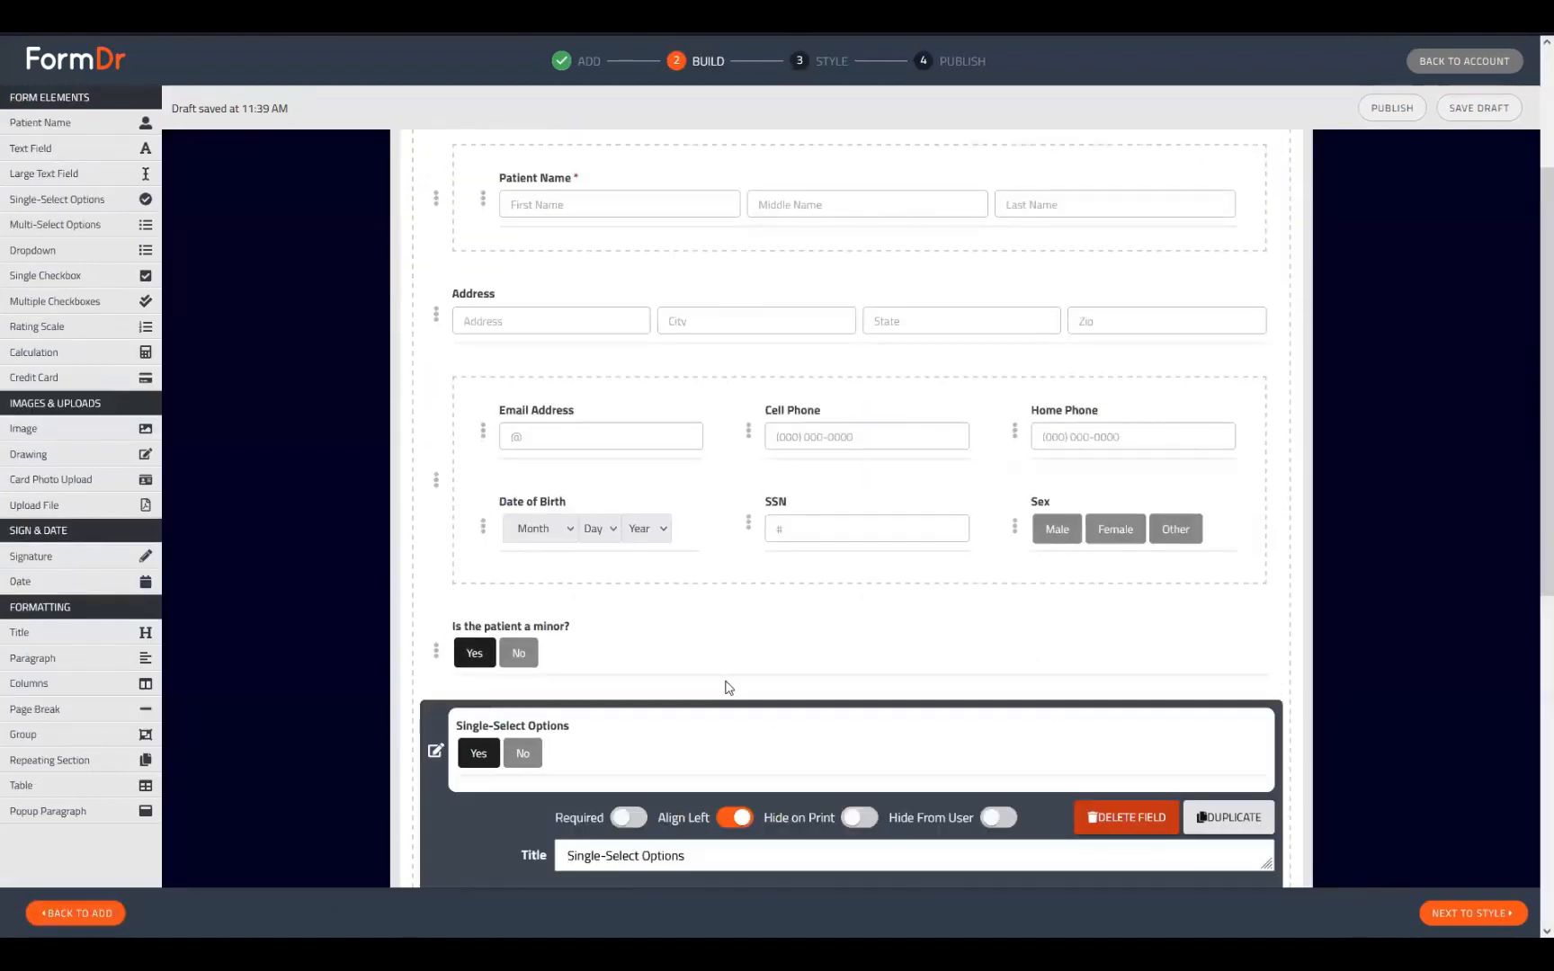
scroll(736, 710, down, 6)
click(648, 413)
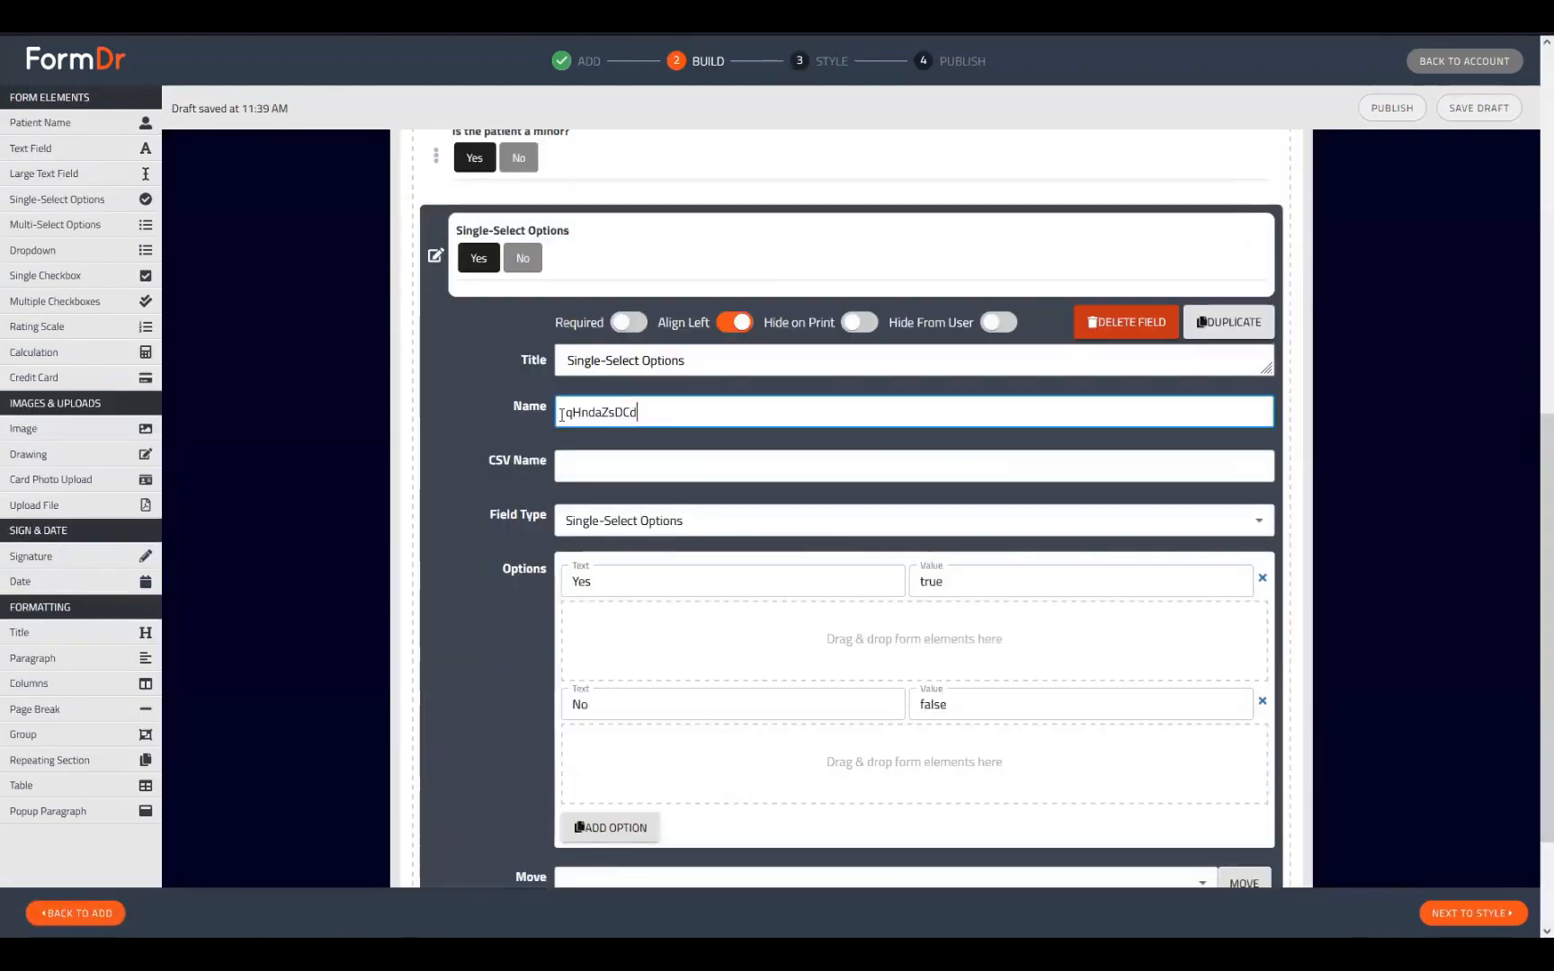
drag(649, 414, 543, 459)
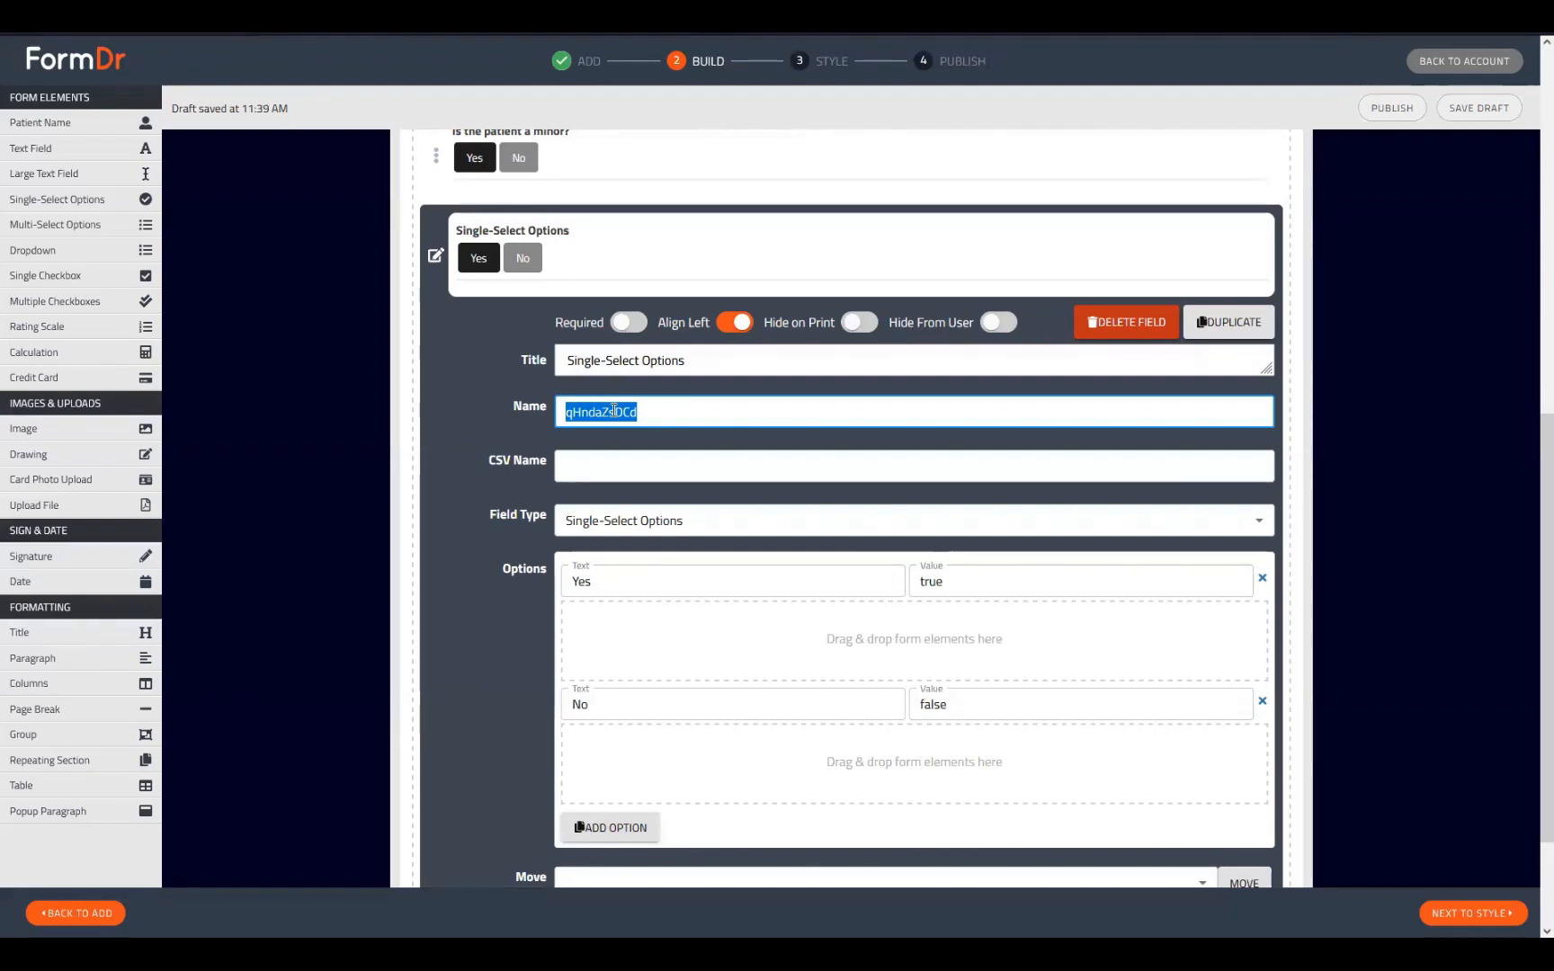
text(patientMinor)
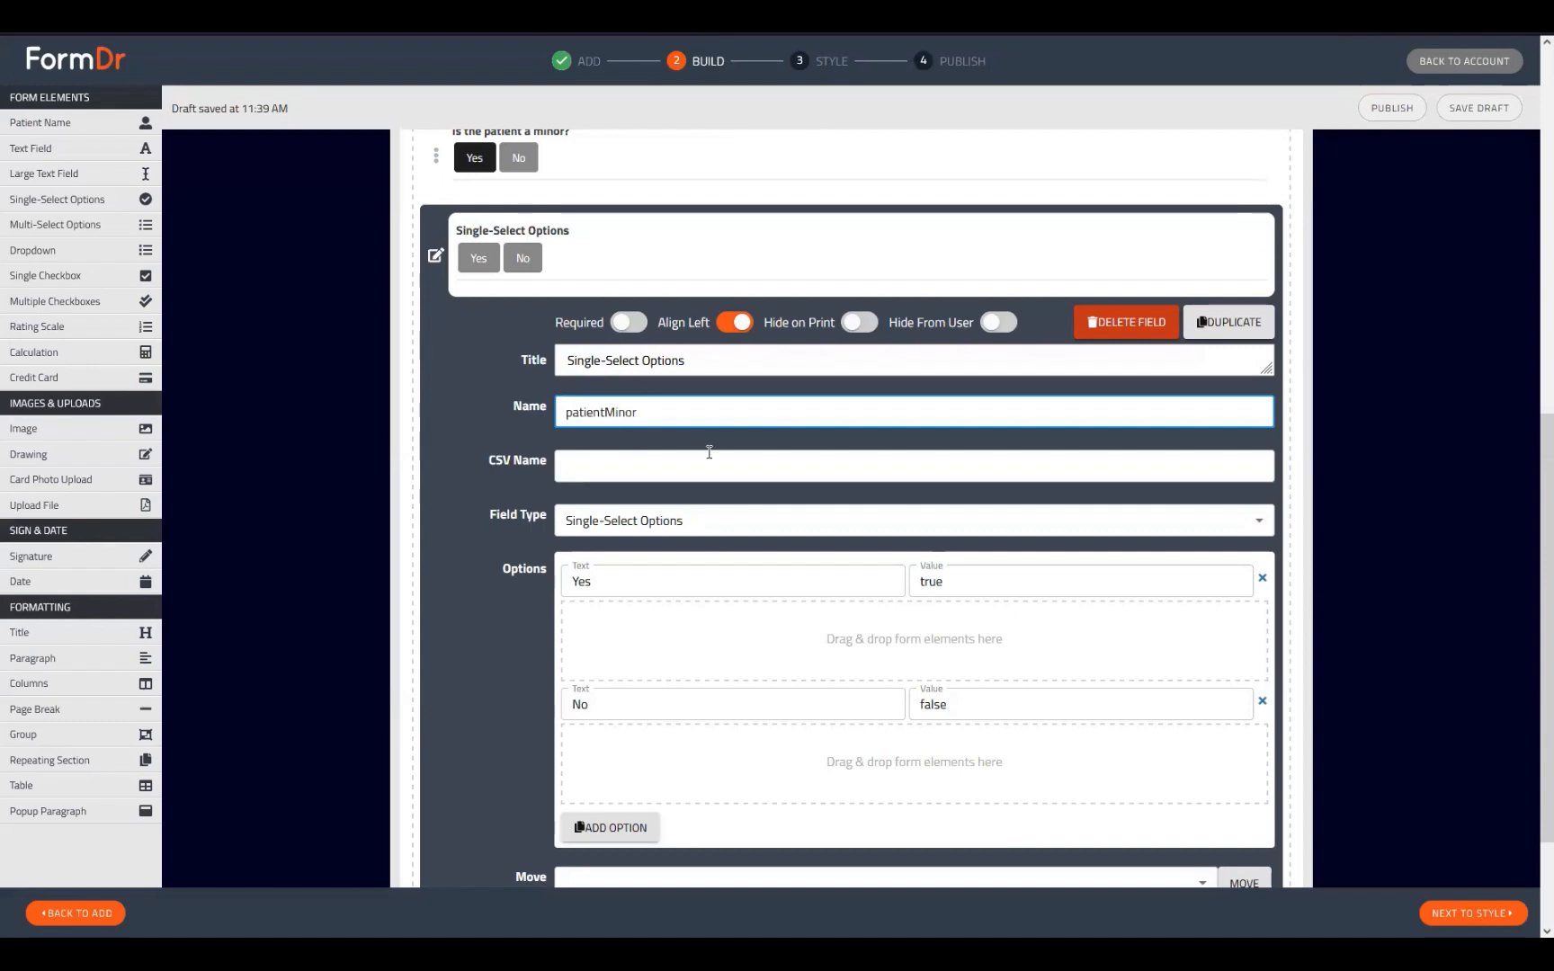
key(ctrl+a)
key(ctrl+c)
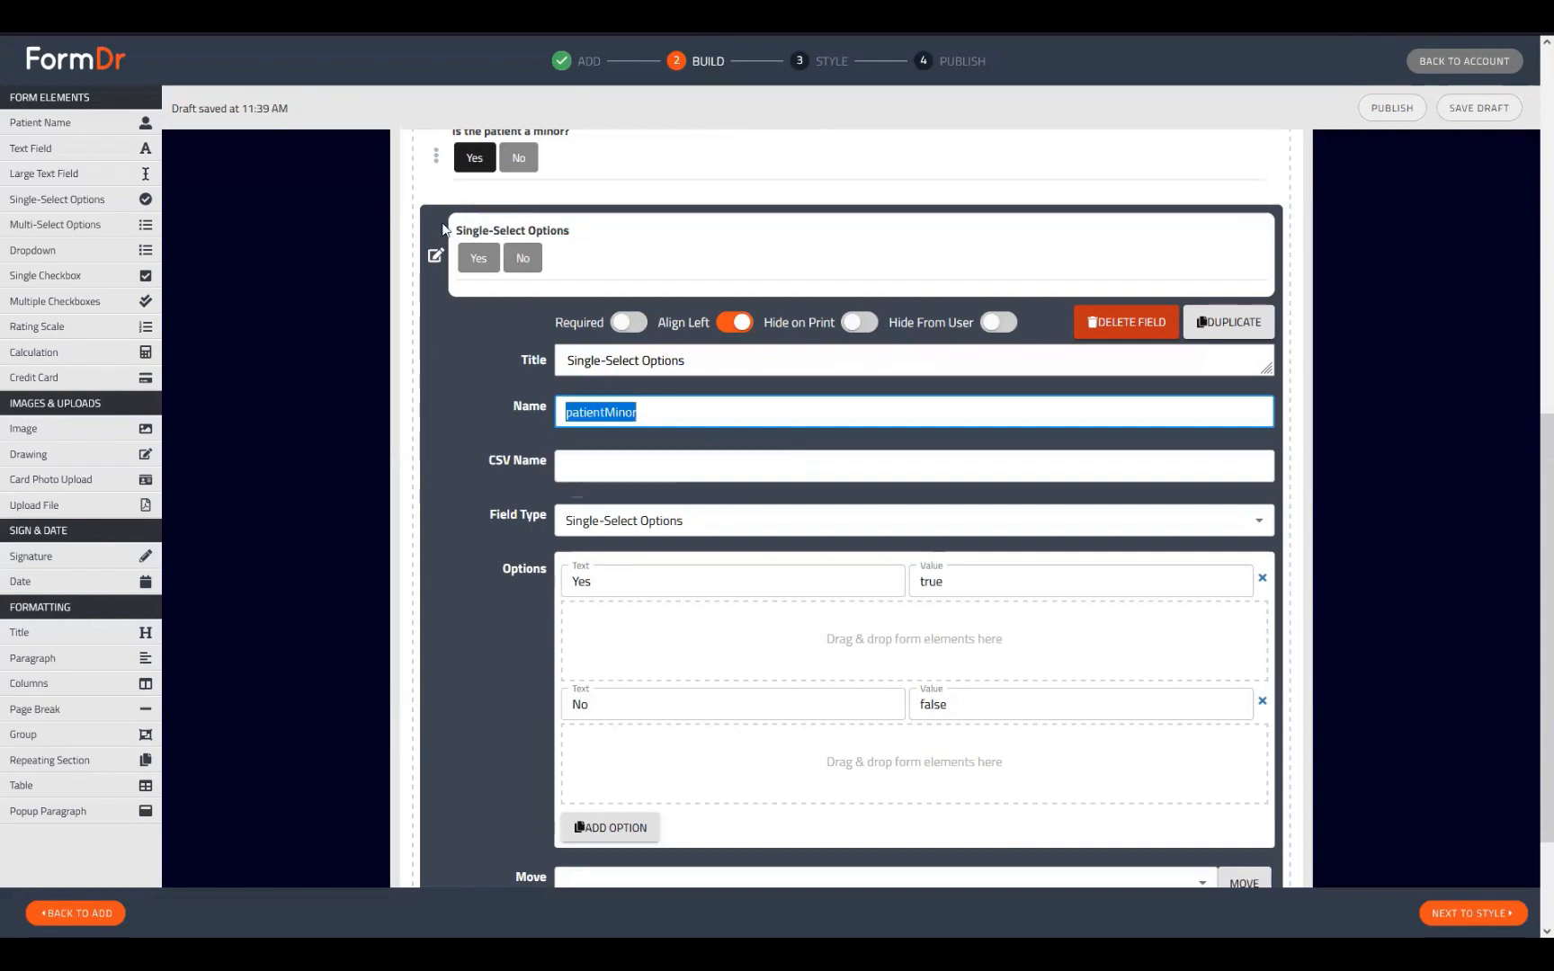
click(436, 259)
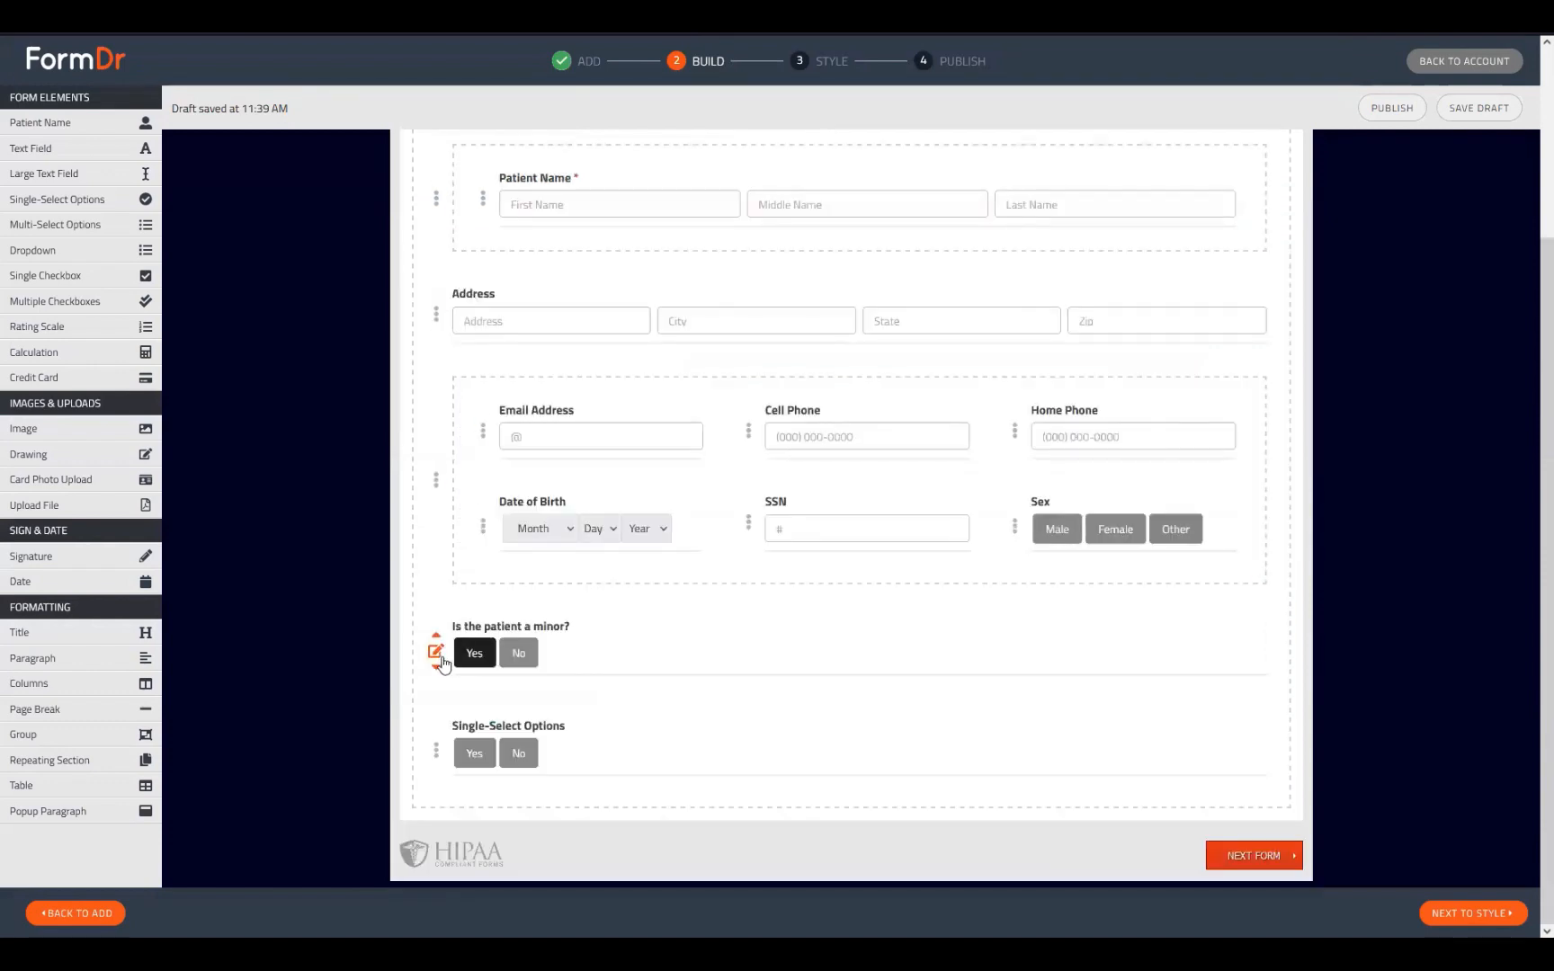
- Set the name of the "Is the patient a minor?" question to patientMinor
click(440, 660)
click(601, 652)
key(ctrl+a)
key(ctrl+v)
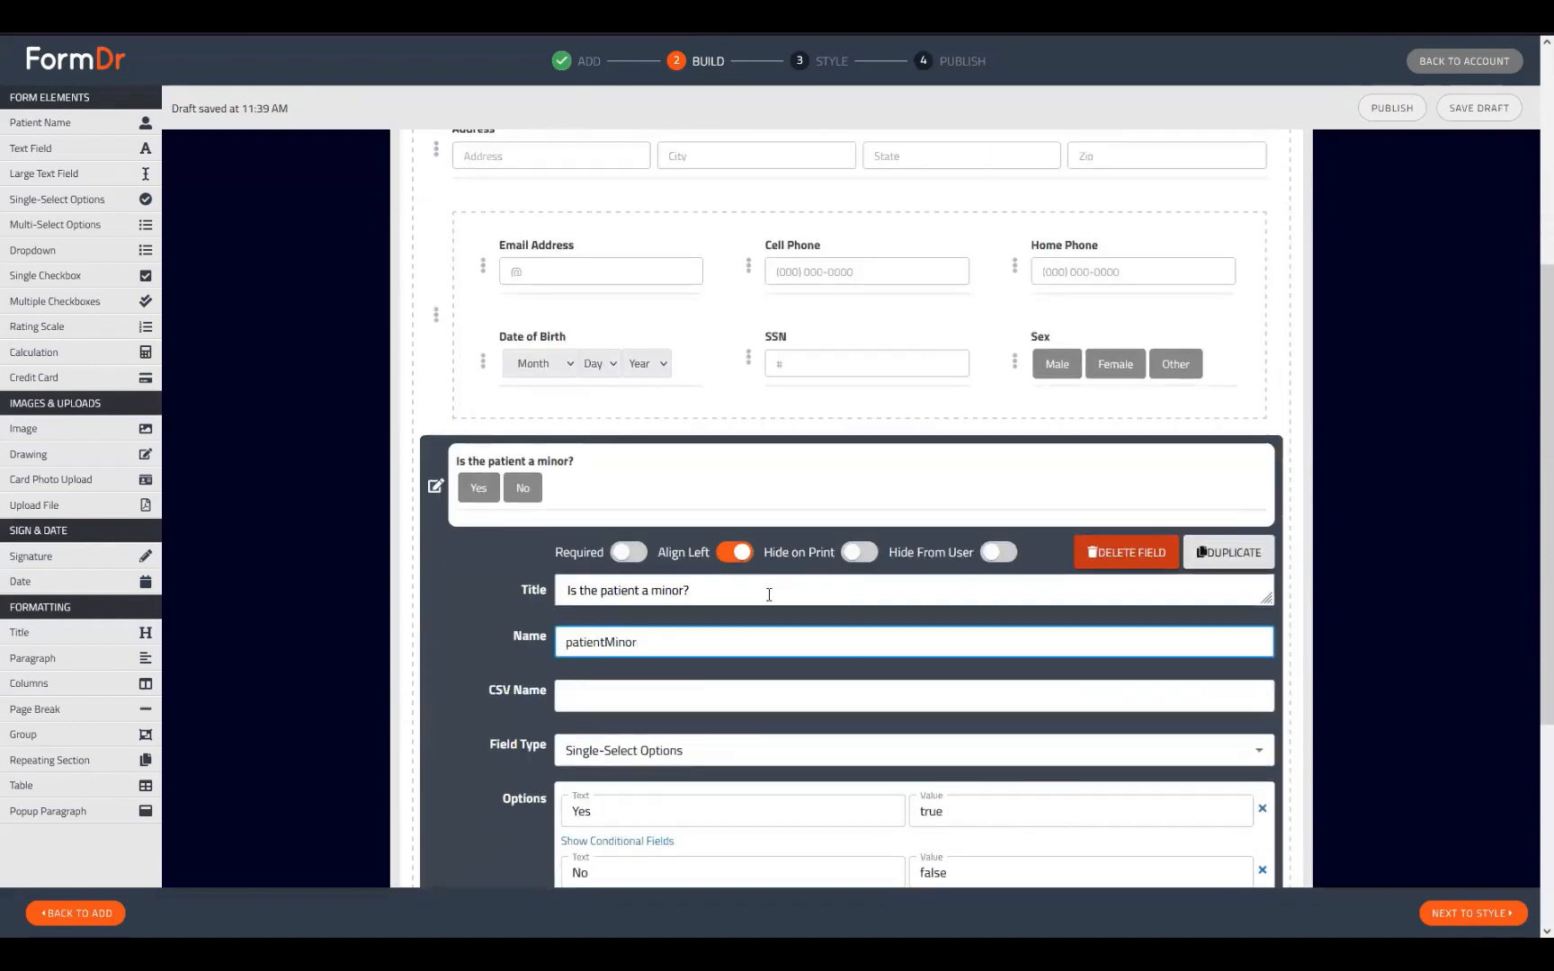
scroll(769, 594, down, 3)
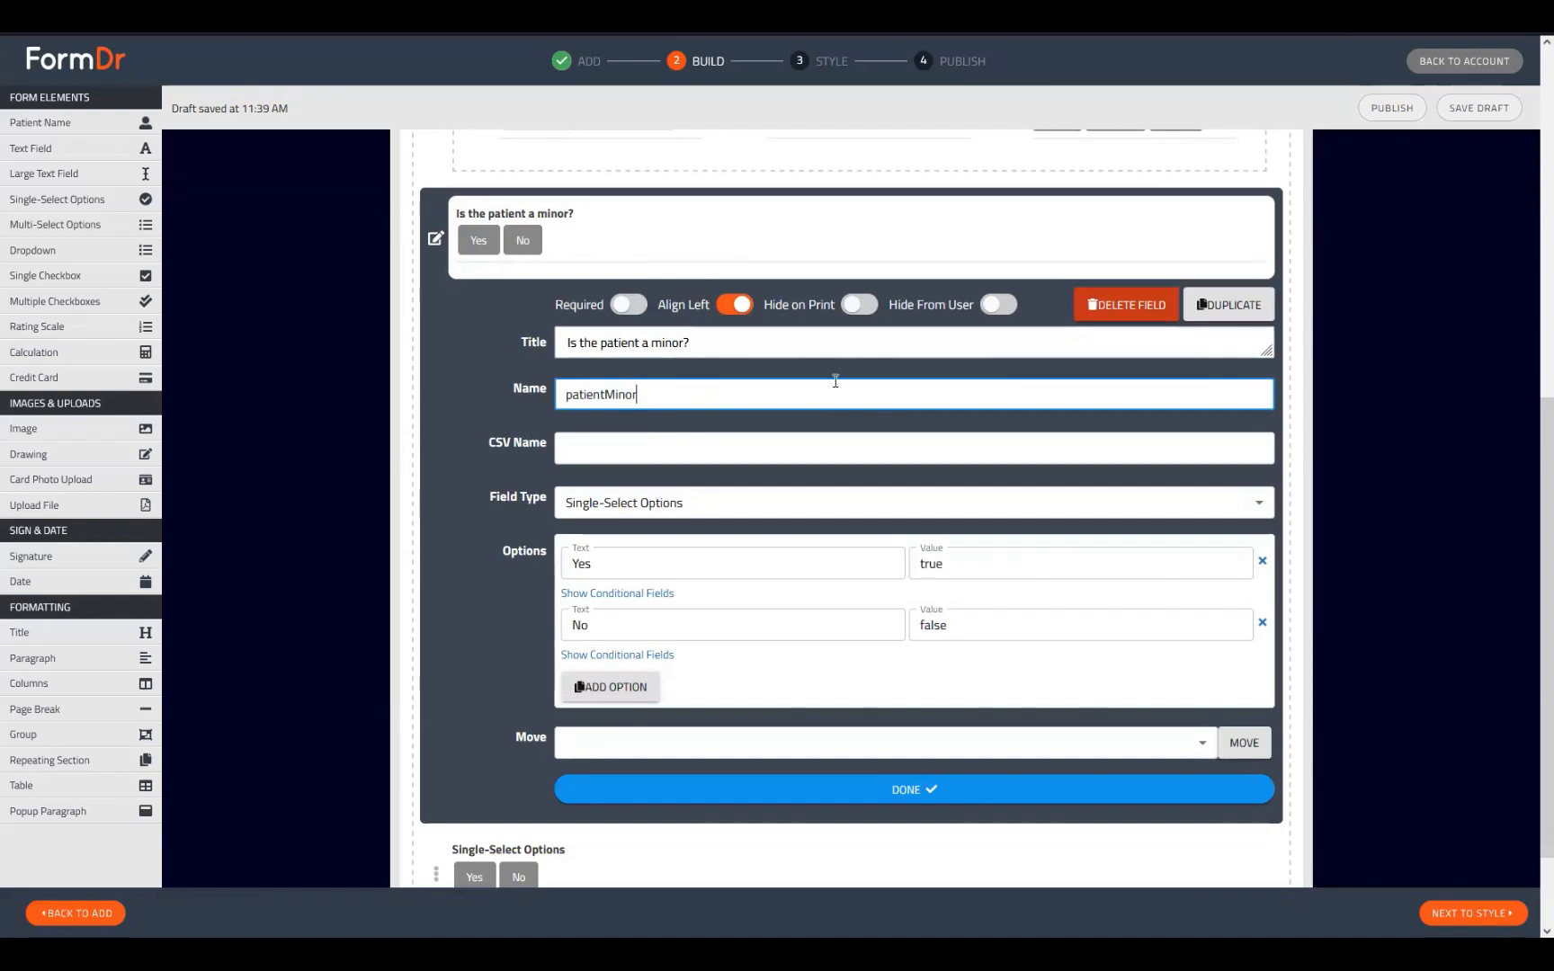
click(697, 790)
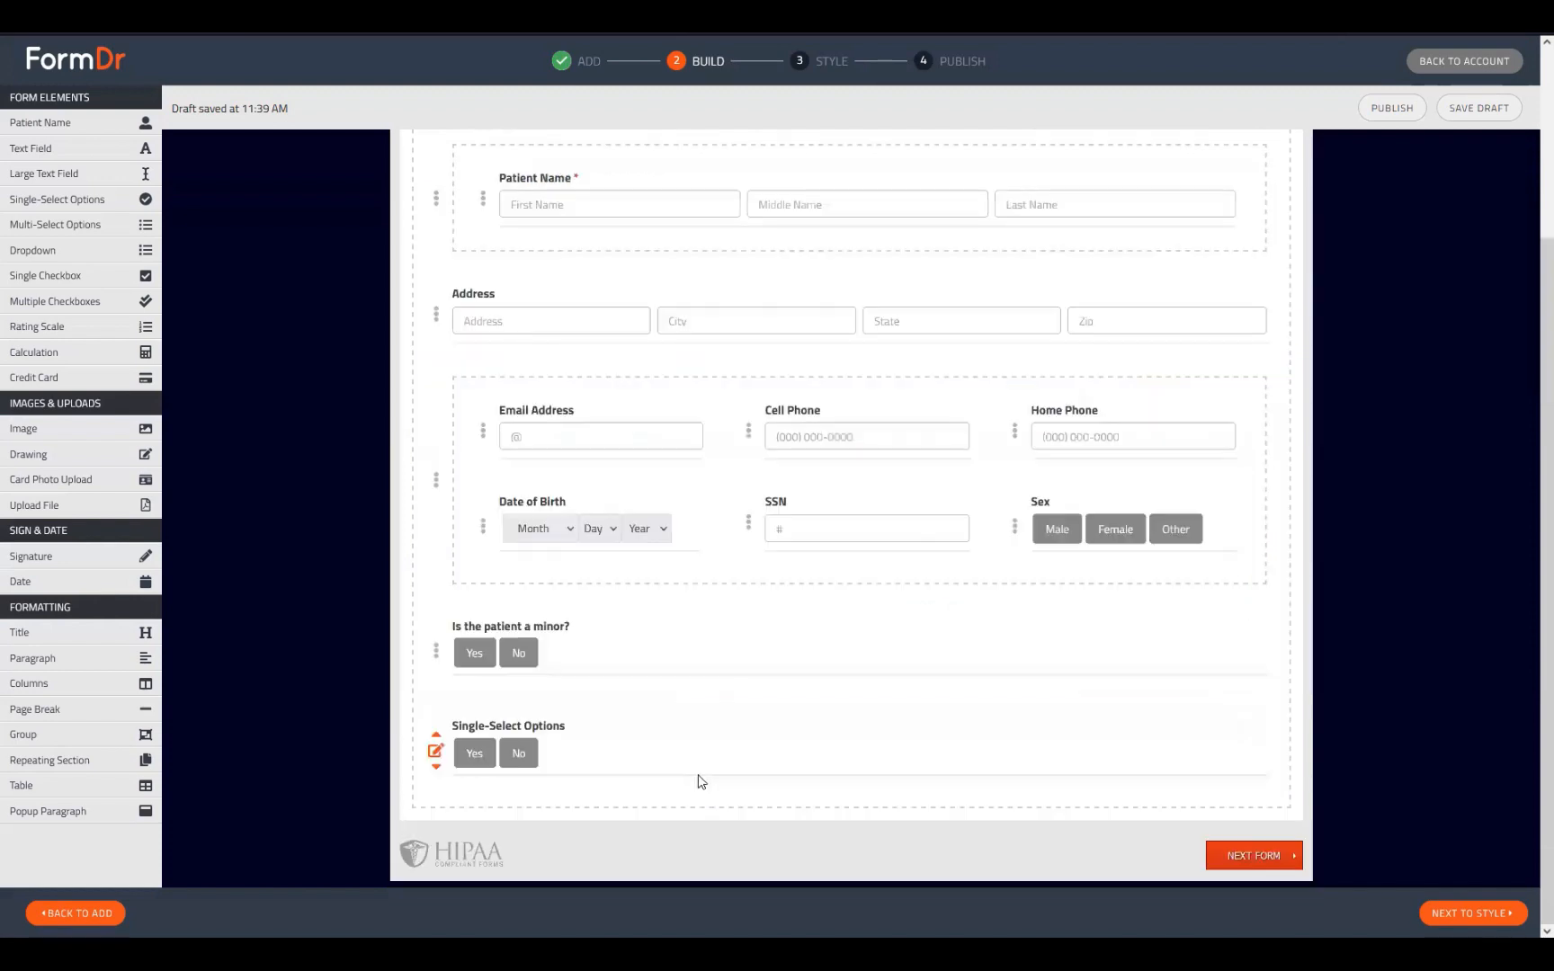
- Move the patientMinor Single-Select Options field to the Medical History Form and place it above the "Have You Had:" title
scroll(695, 833, up, 3)
scroll(656, 826, down, 3)
click(438, 751)
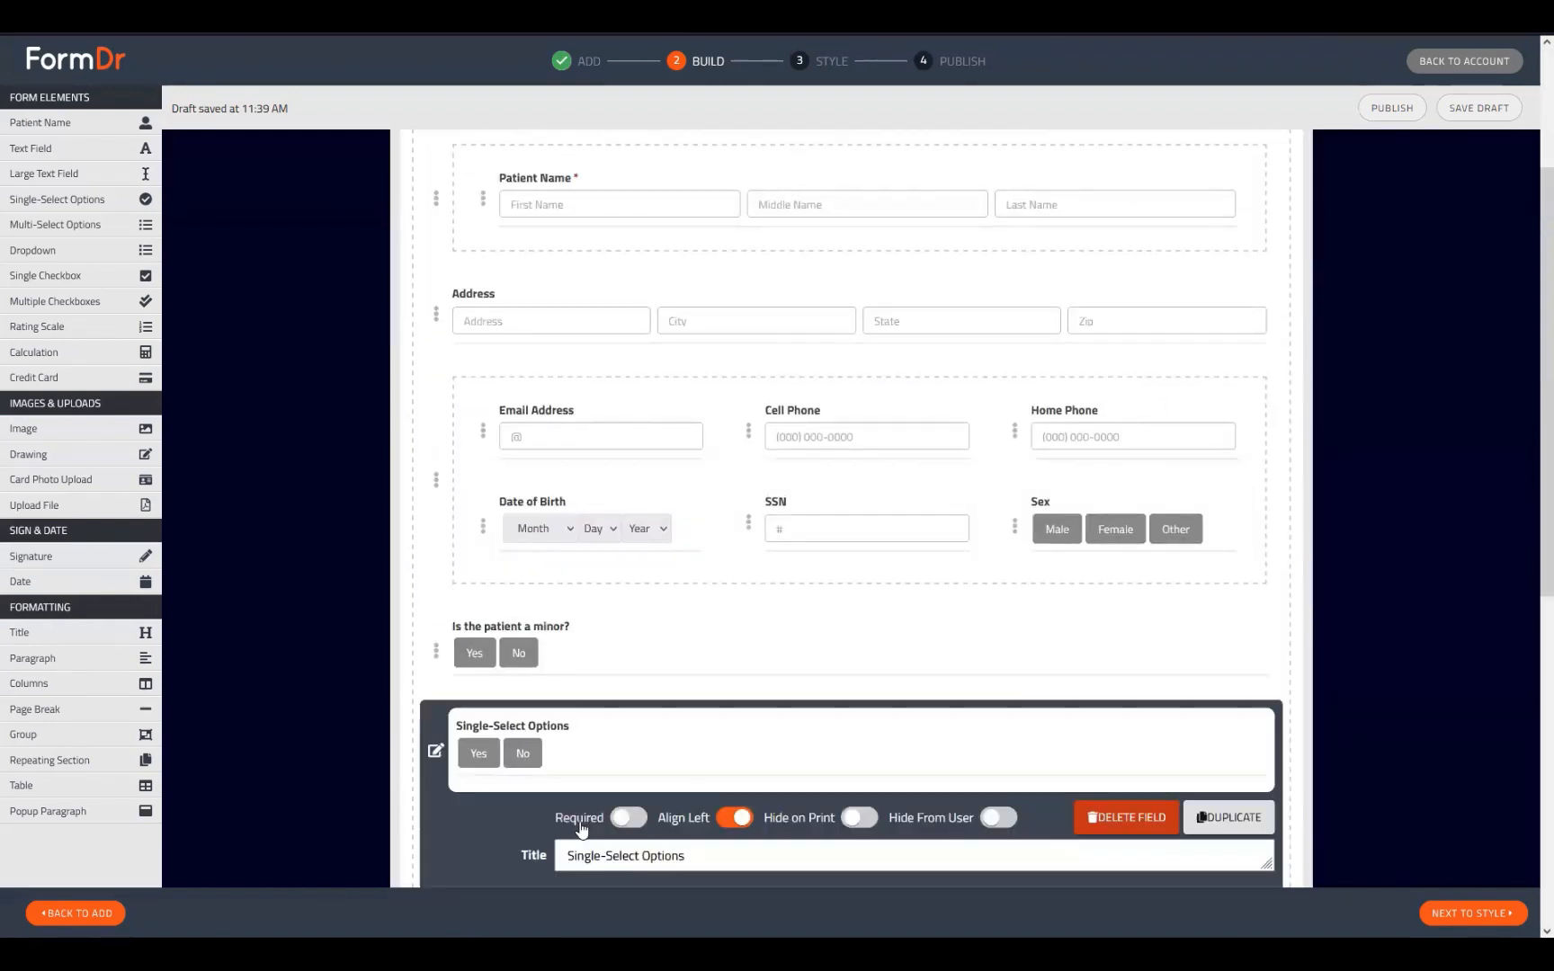
scroll(580, 829, down, 5)
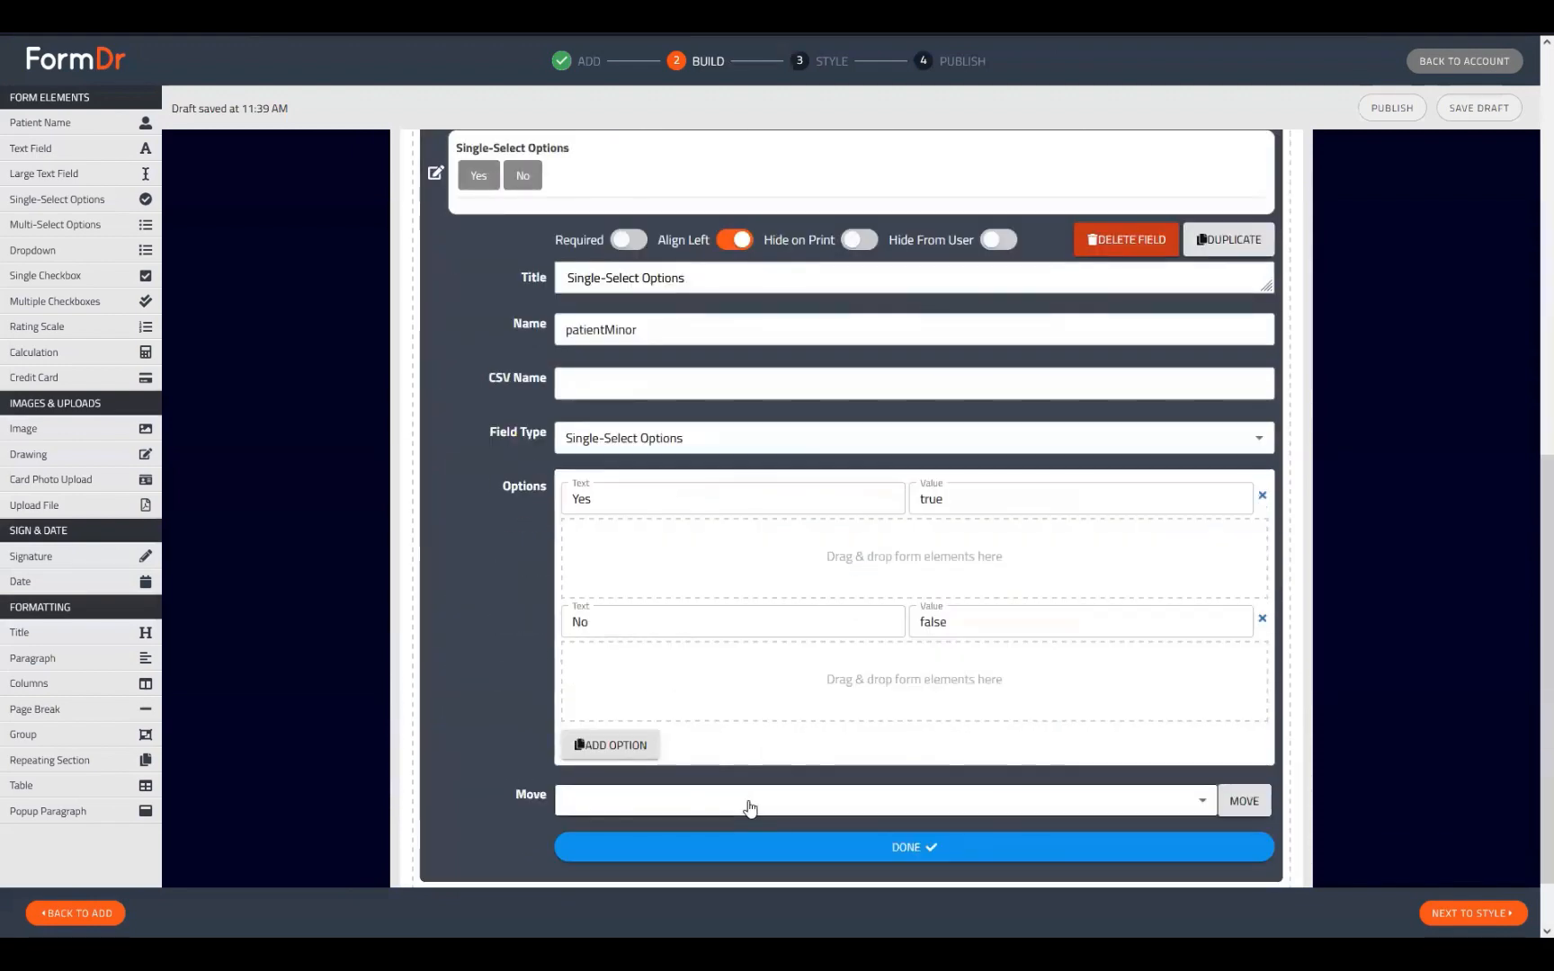
click(750, 809)
click(693, 836)
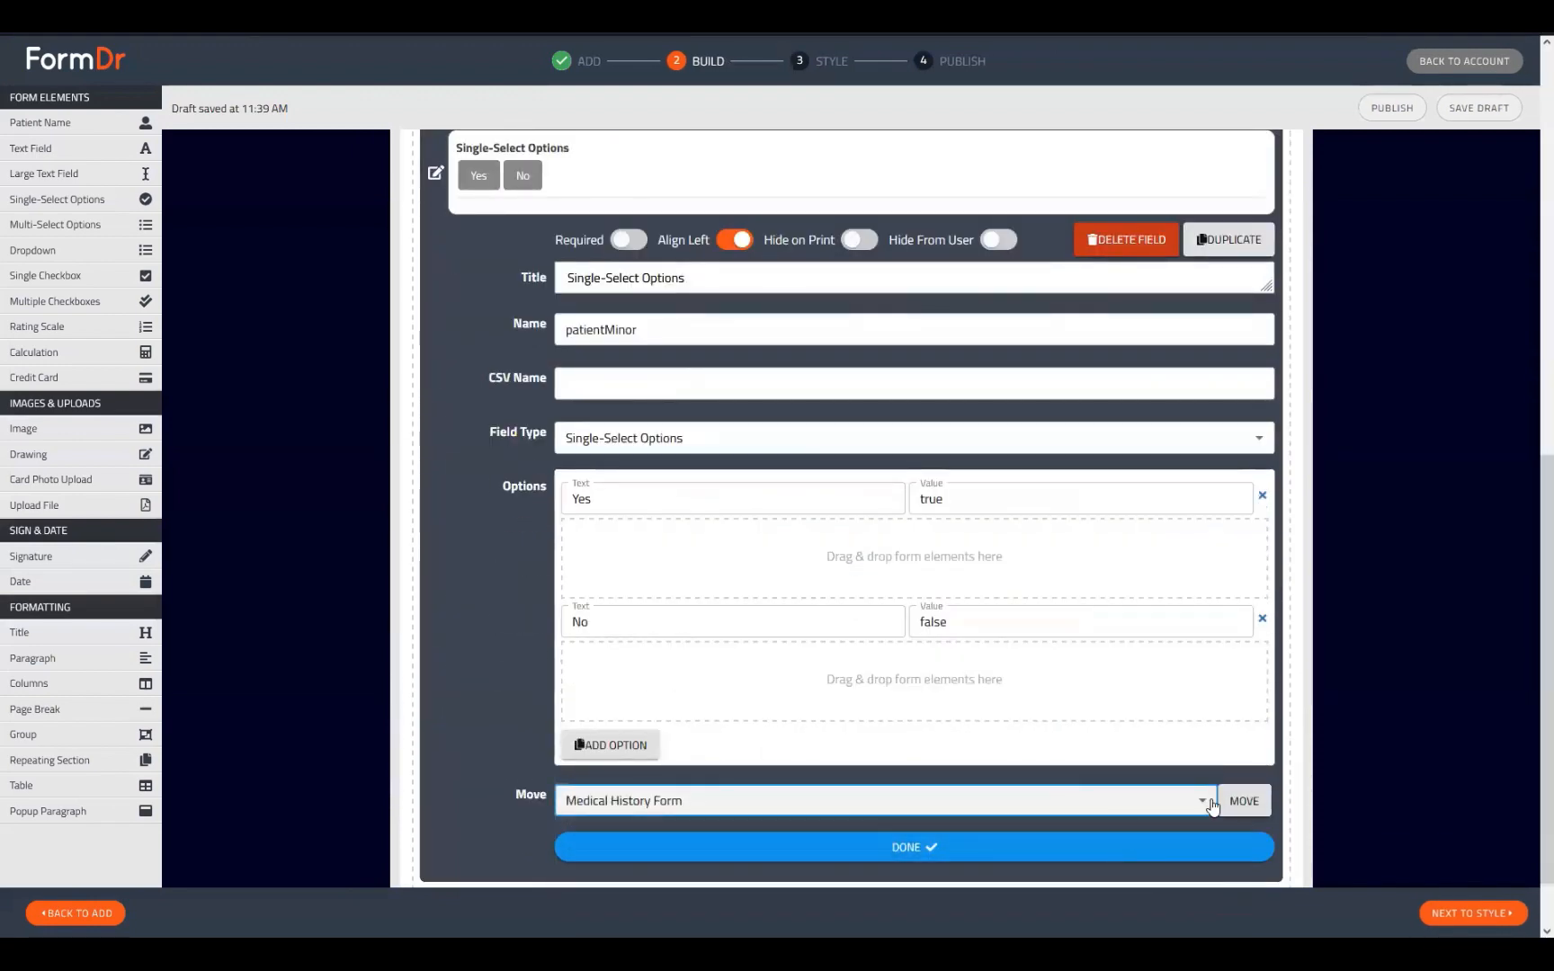
scroll(541, 748, down, 2)
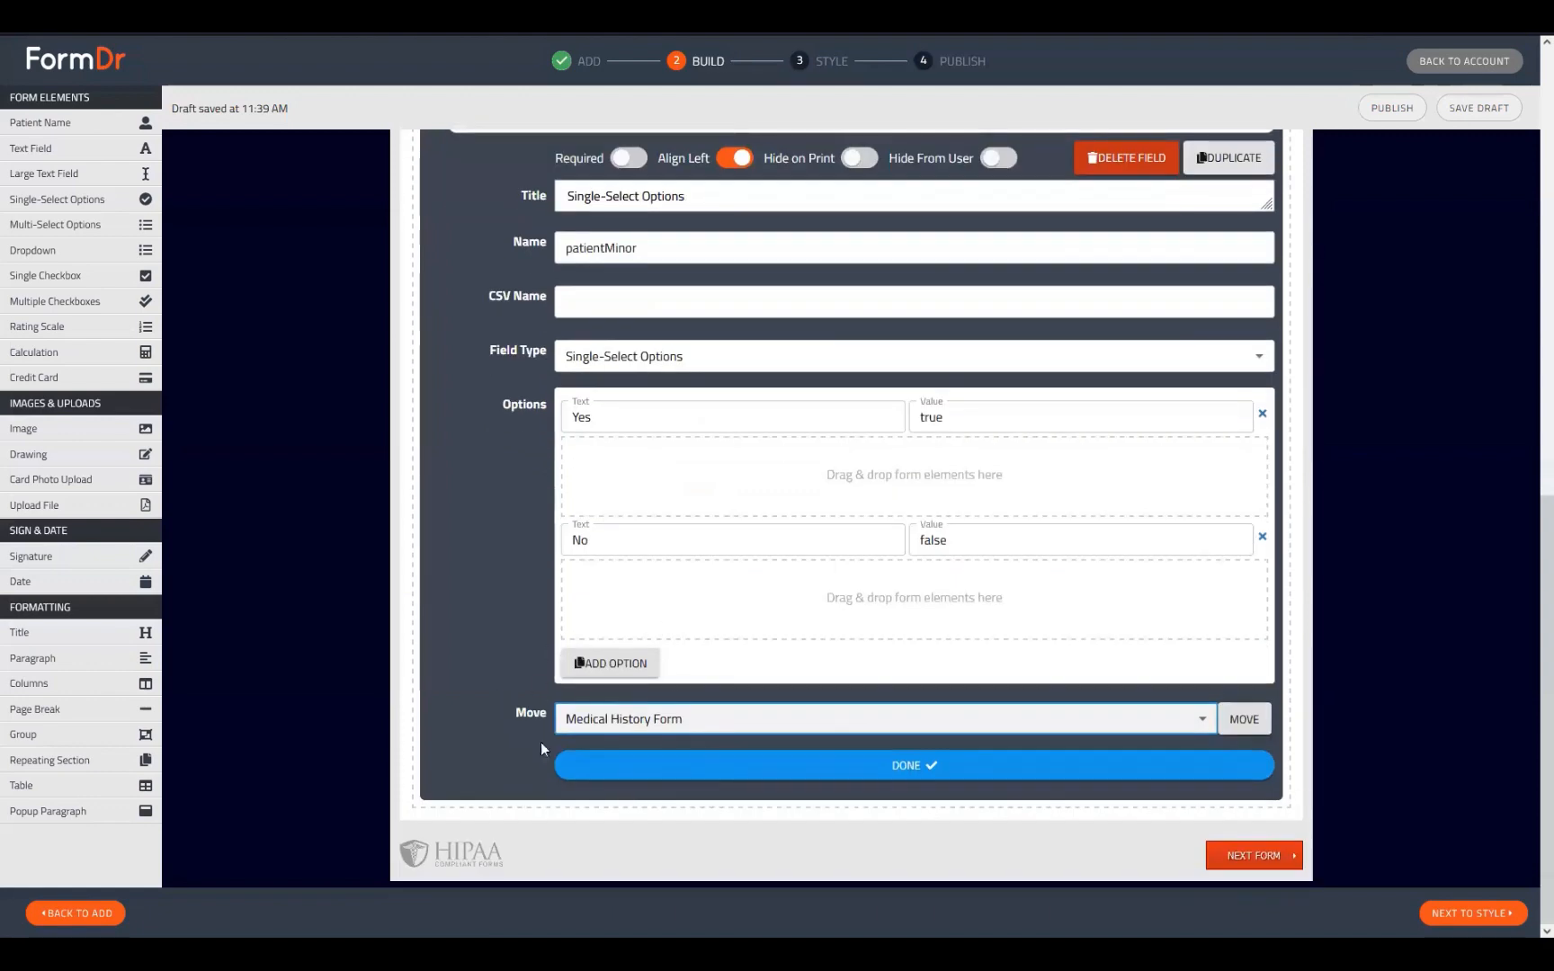
scroll(719, 683, up, 3)
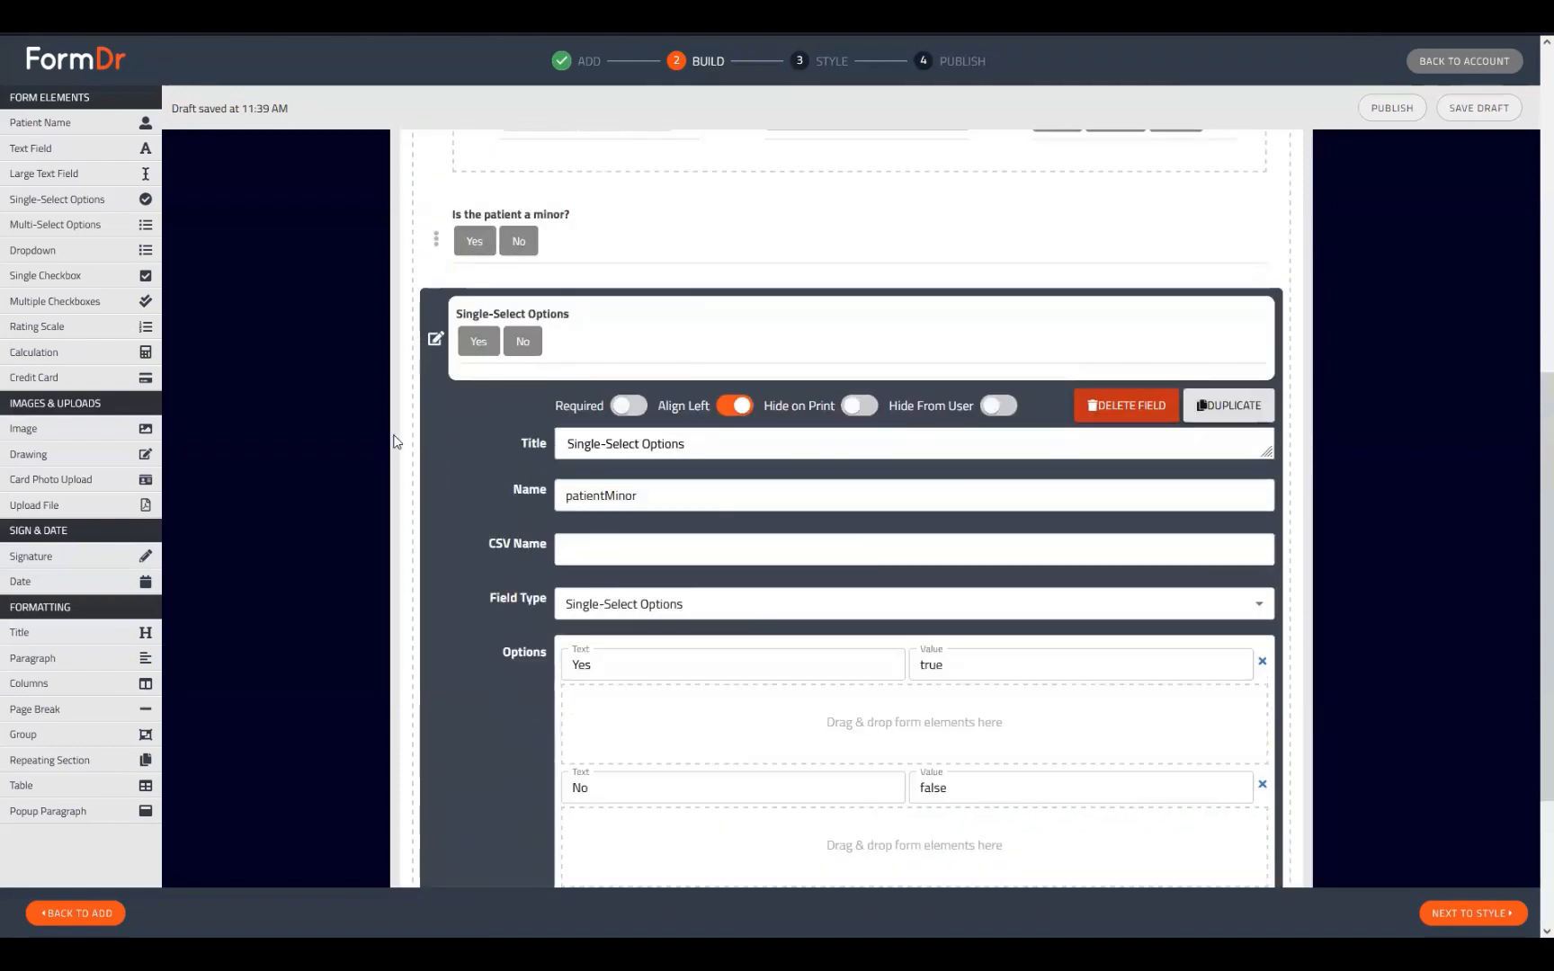
scroll(586, 836, down, 3)
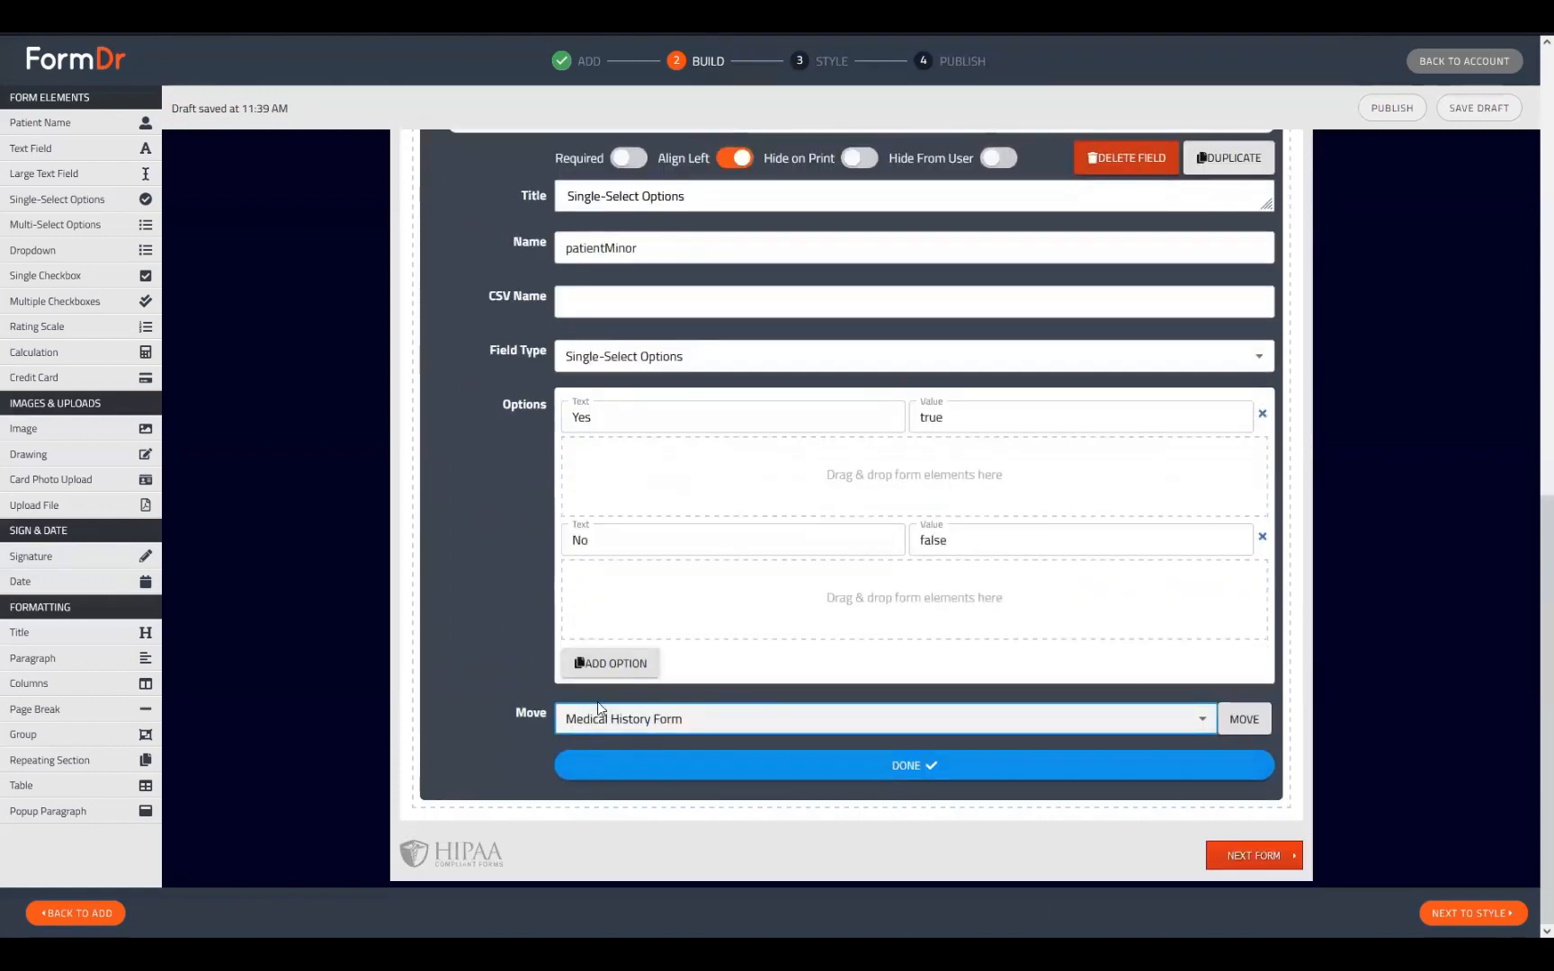
click(1243, 719)
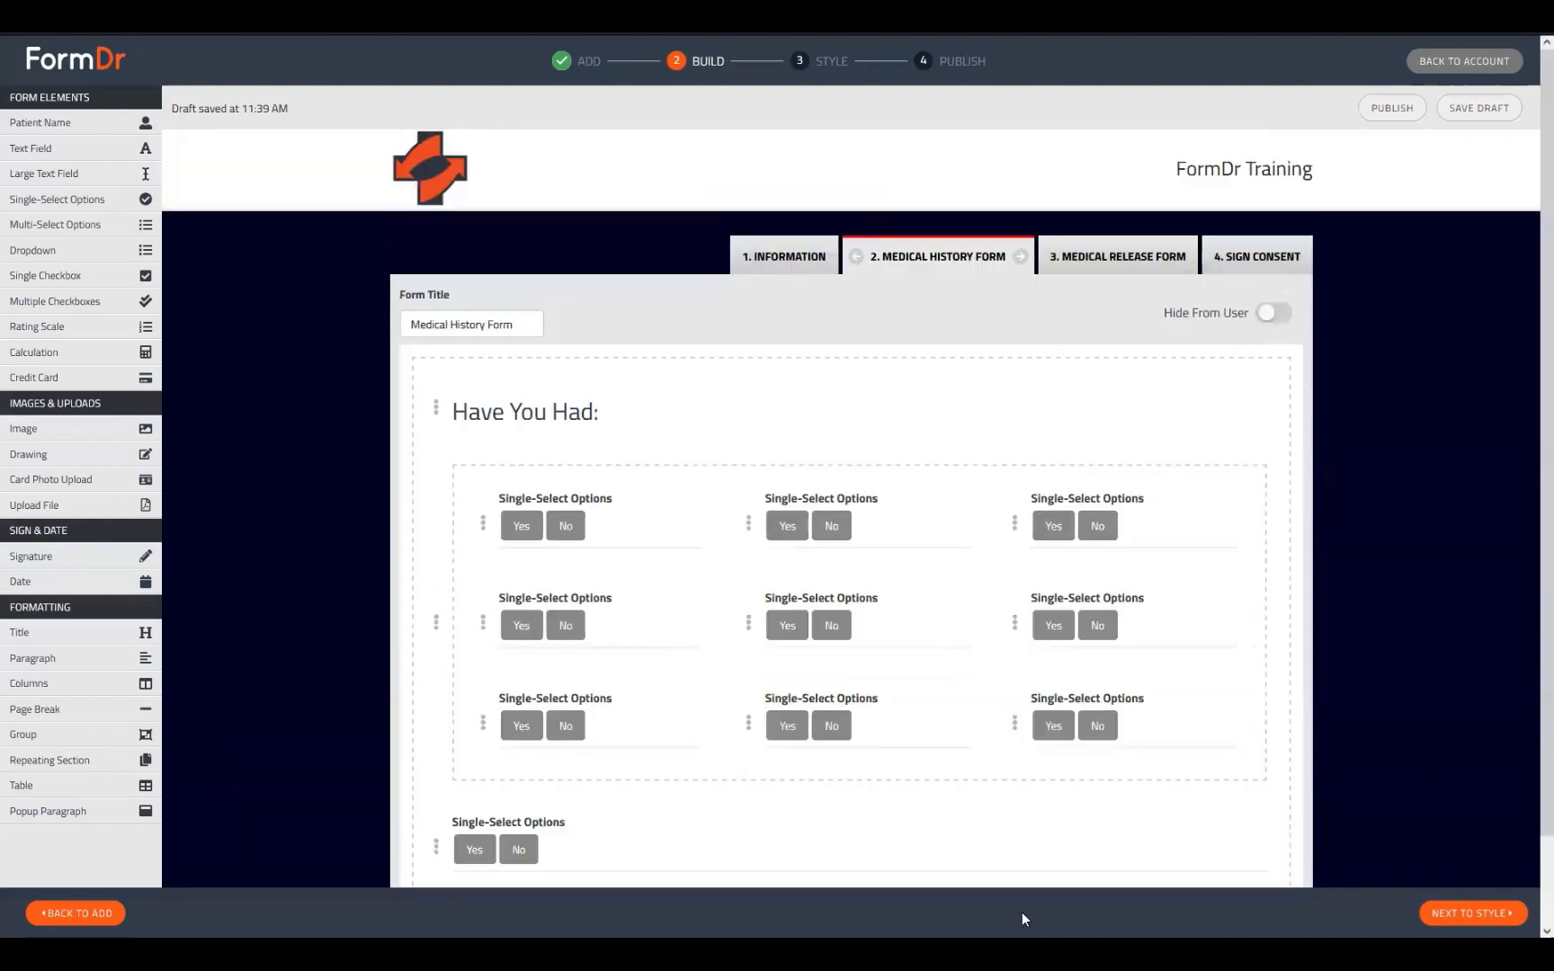
scroll(897, 824, down, 1)
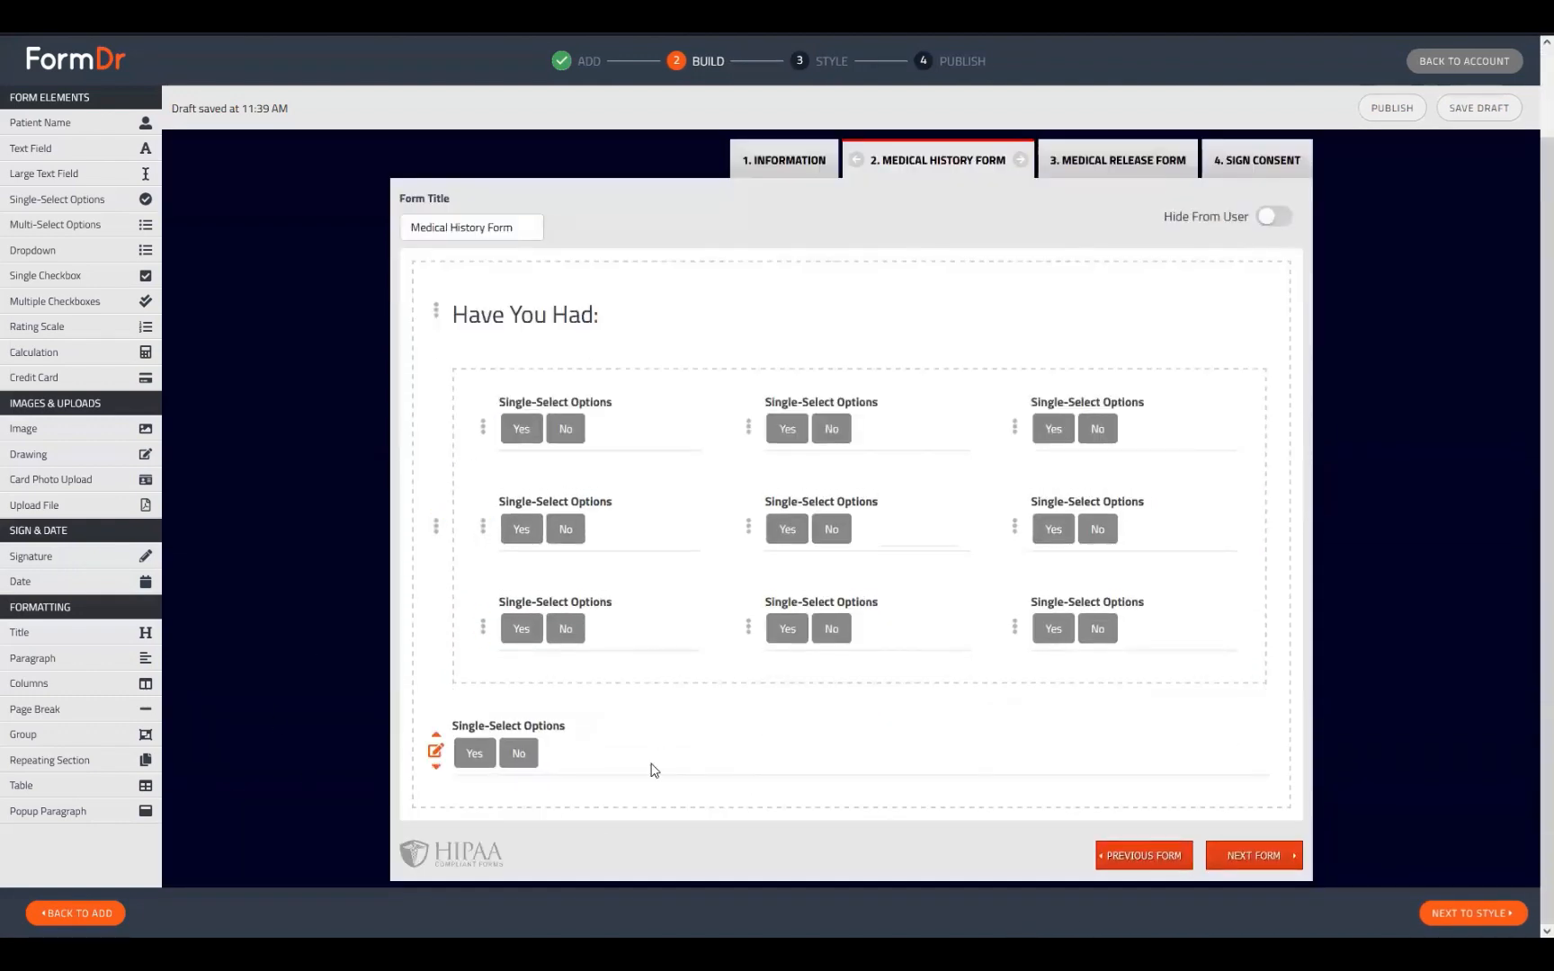
drag(721, 608, 687, 423)
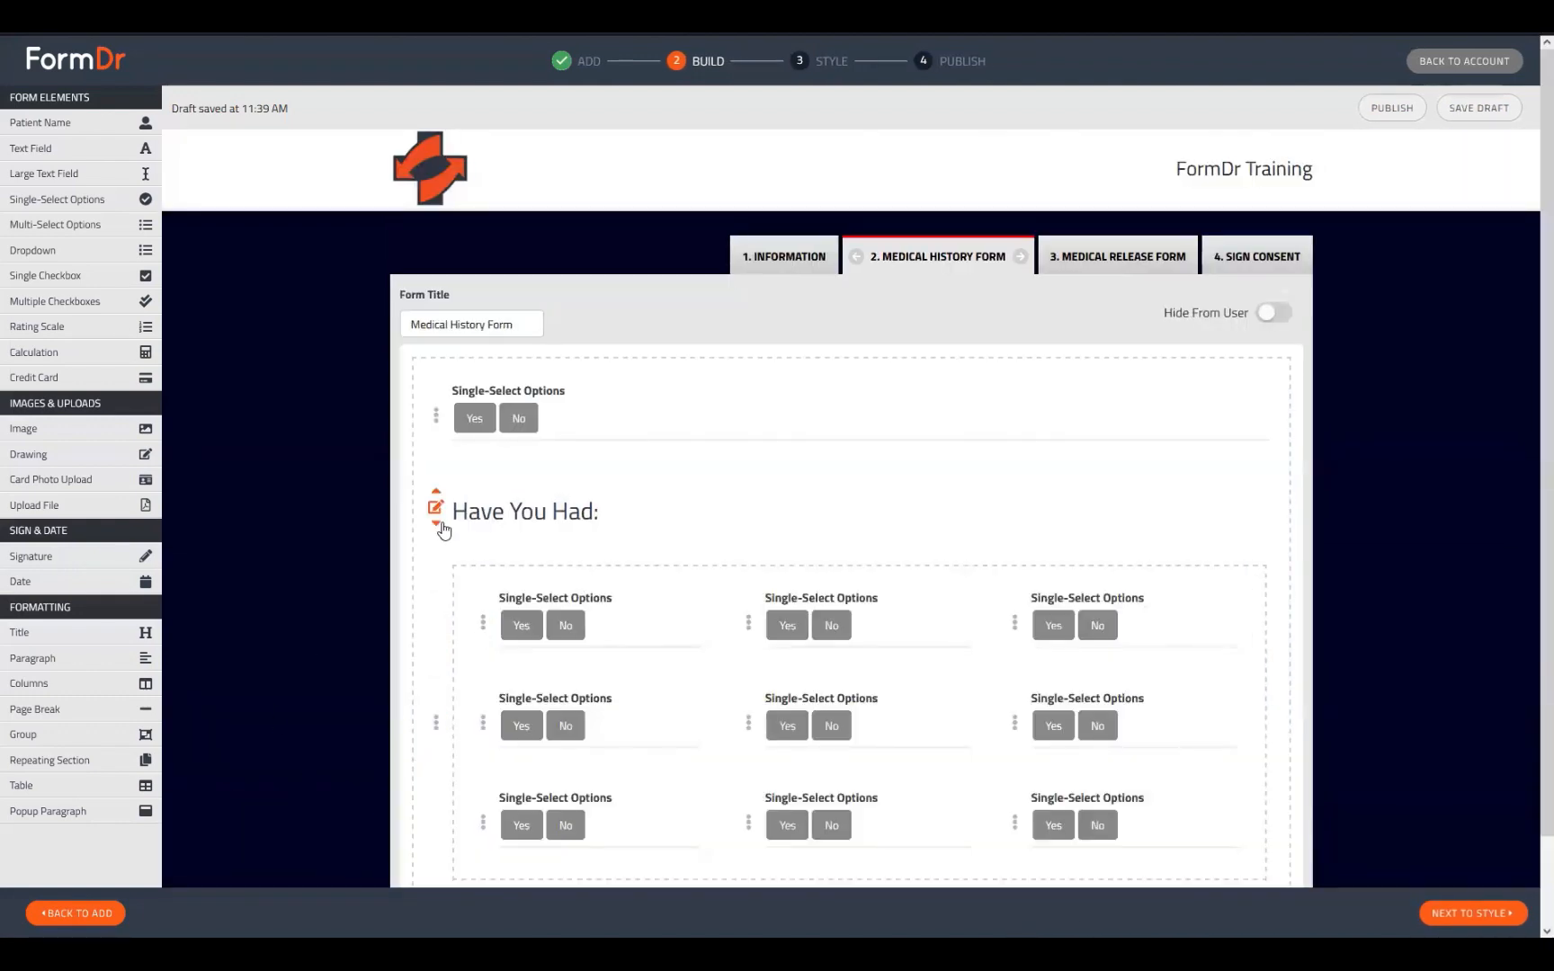
- Duplicate the three-column block of single-select questions under the "Have You Had:" title
click(435, 723)
scroll(629, 674, down, 3)
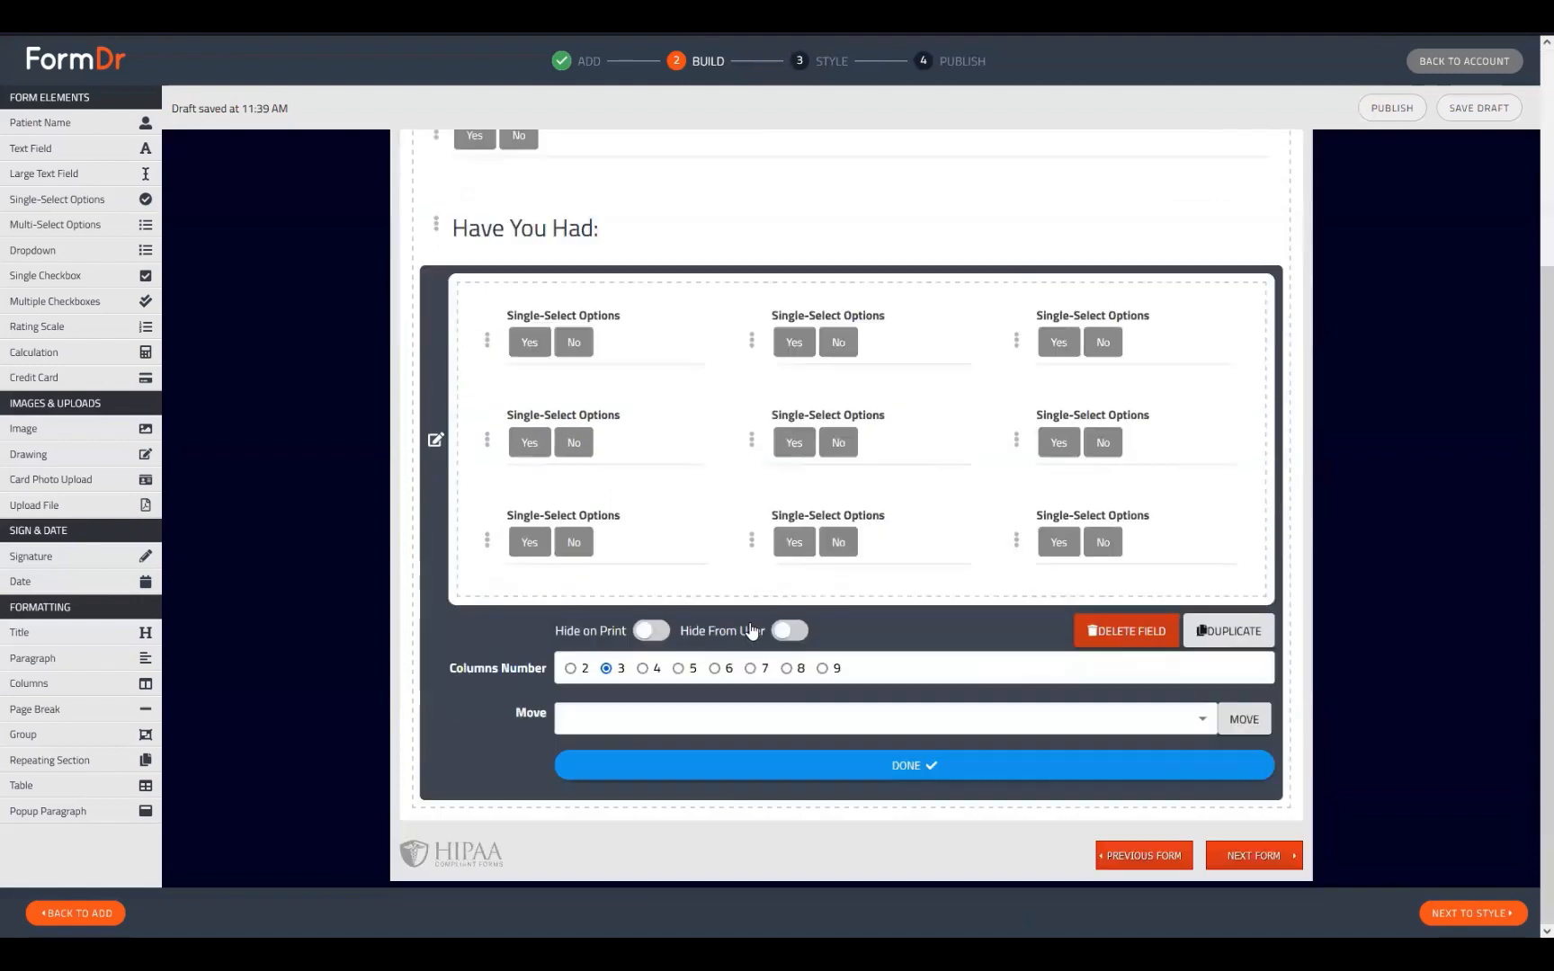
click(1218, 633)
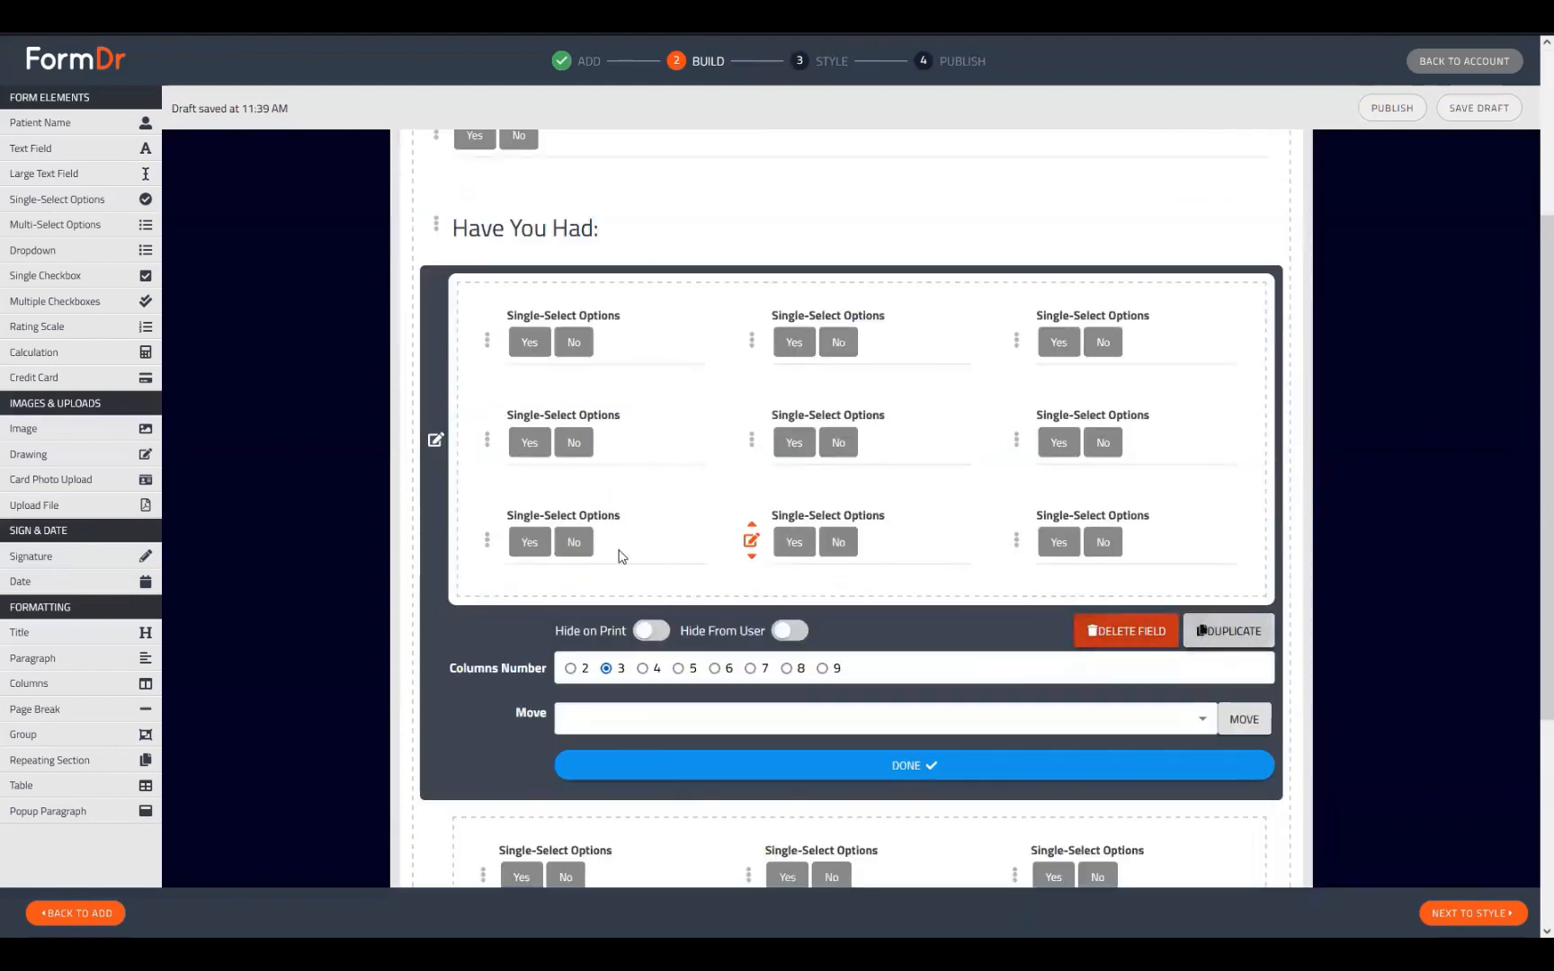
click(435, 440)
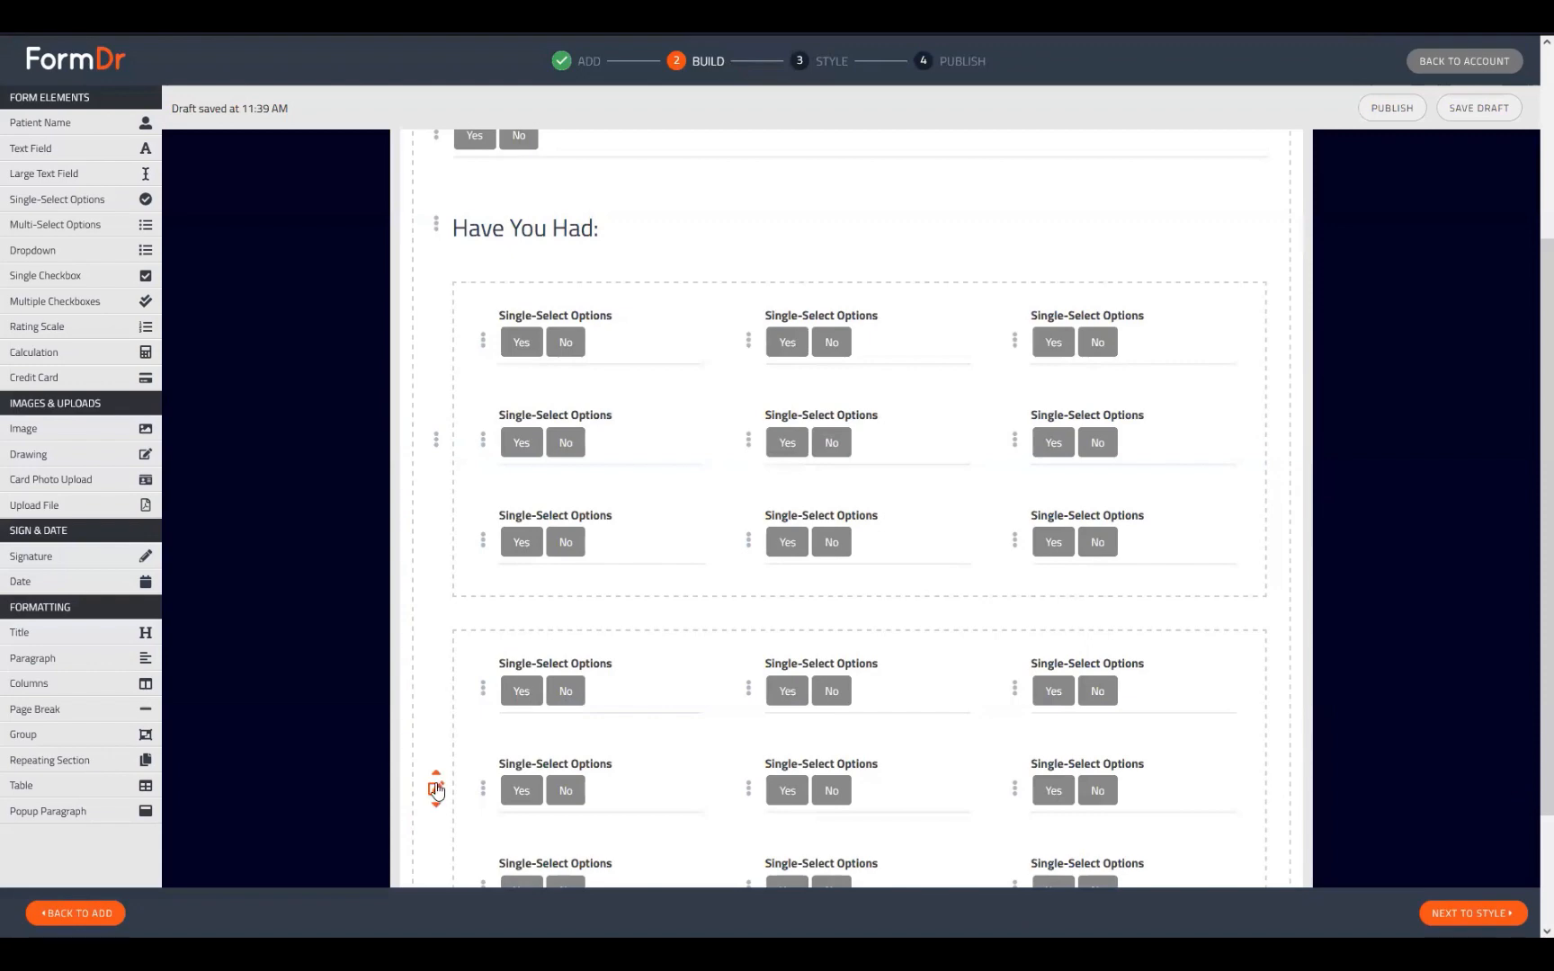
- Put the "Have You Had:" title under the patientMinor field's Yes option and a duplicate of it under the No option
click(435, 135)
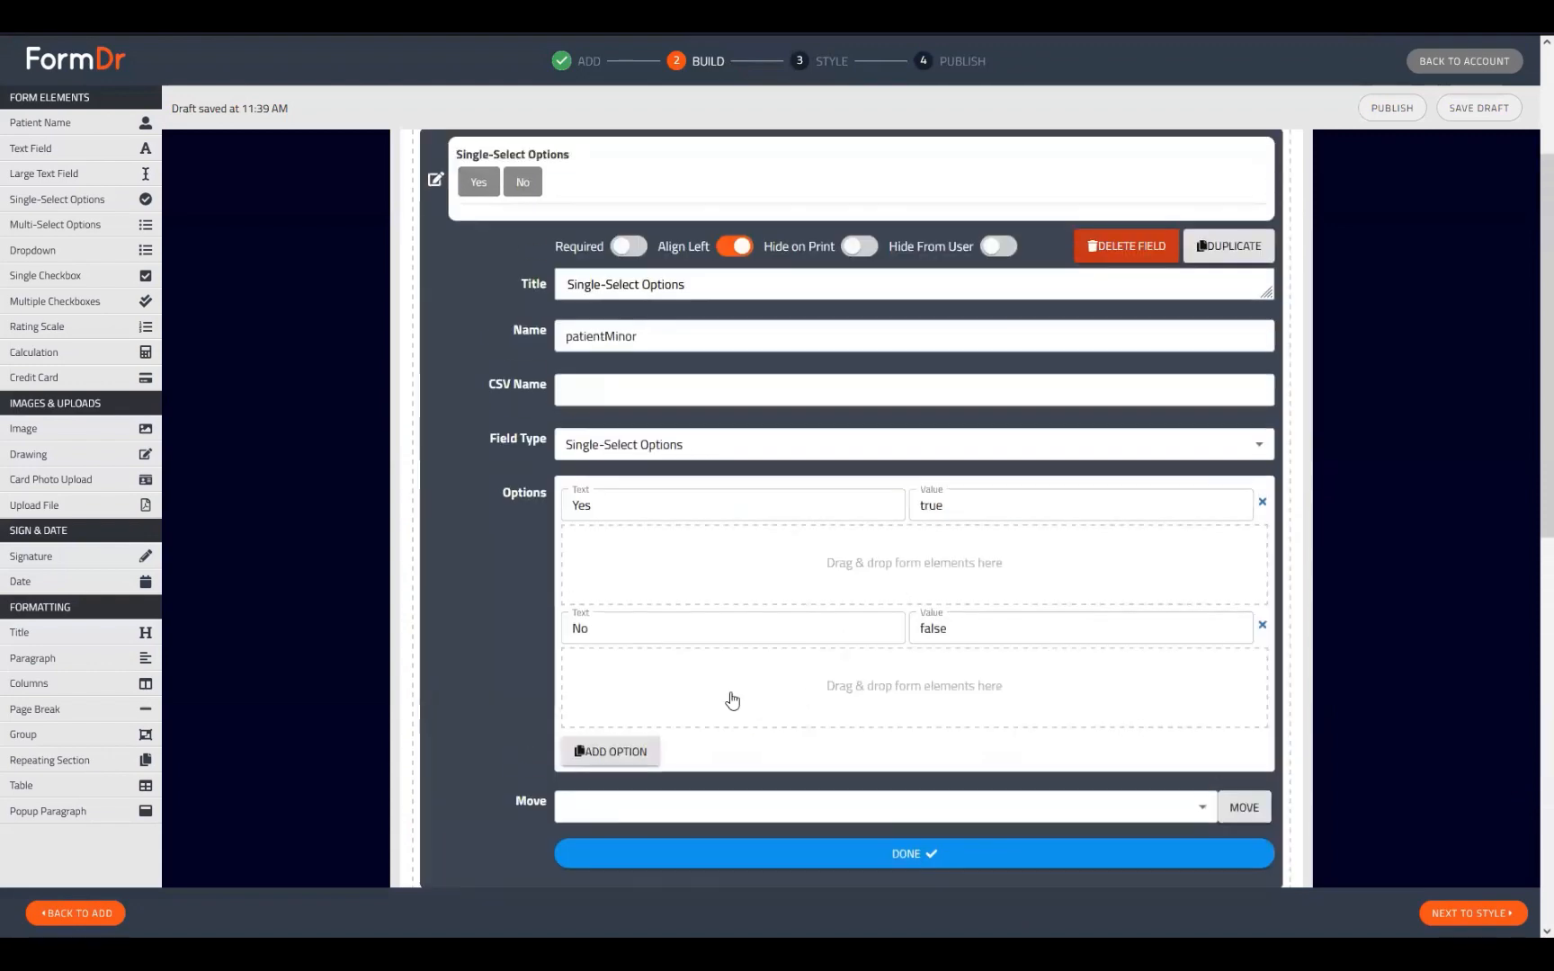
scroll(732, 700, down, 3)
drag(436, 727, 583, 371)
click(583, 363)
click(1203, 420)
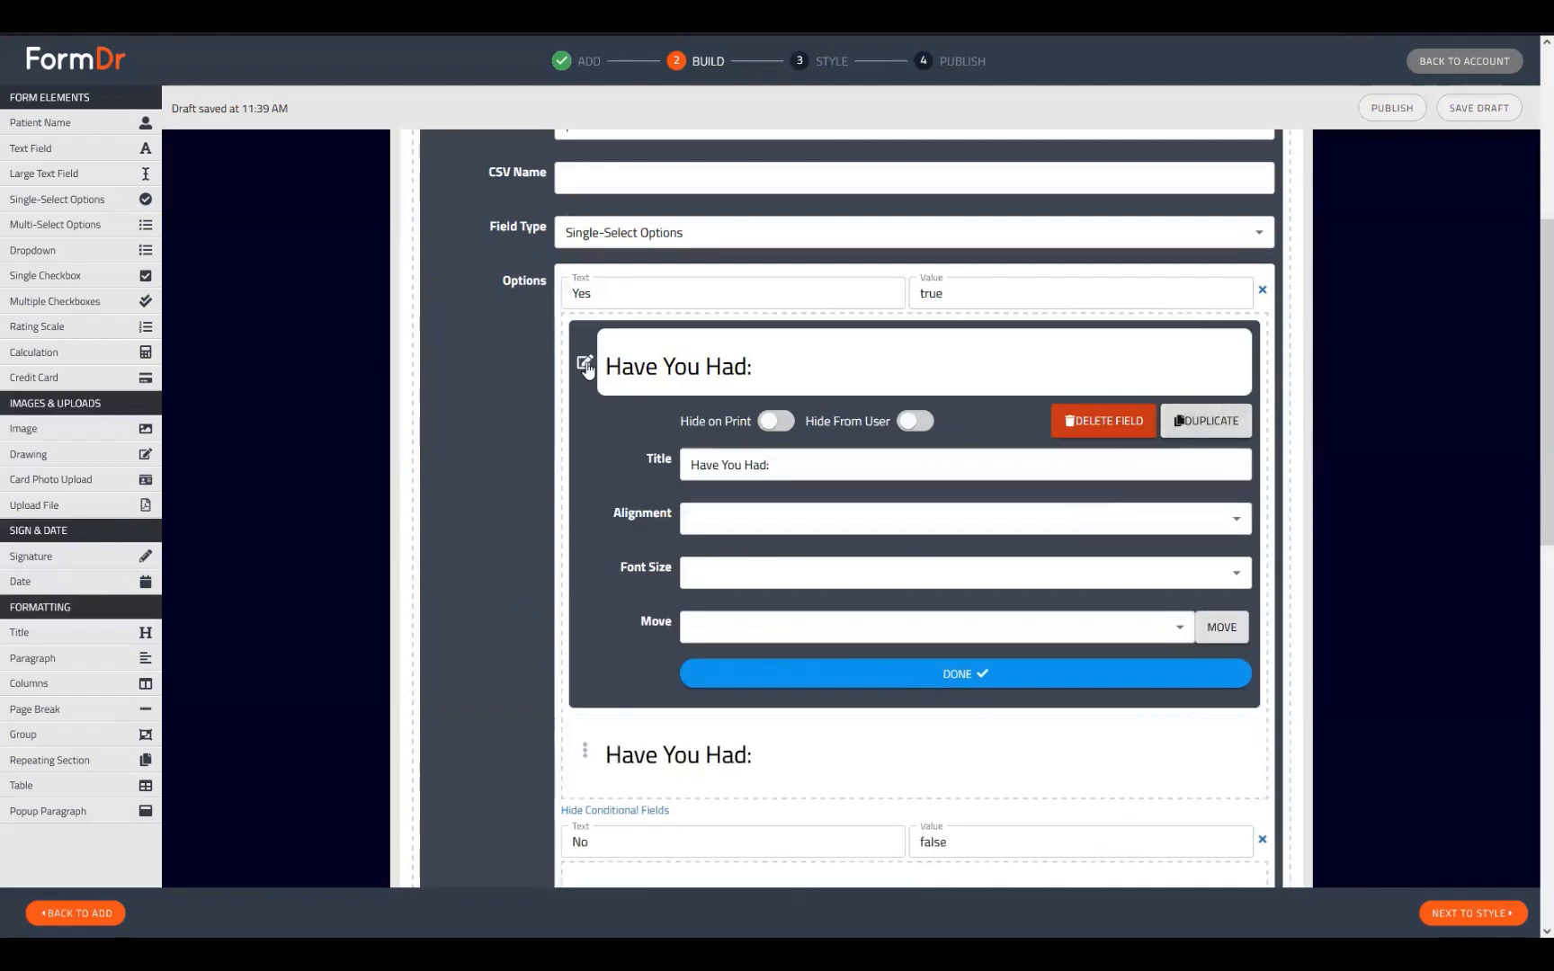
click(585, 367)
drag(586, 447, 729, 617)
- Move one three-column question block under the Yes option's title and the other under the No option's title
scroll(427, 574, down, 6)
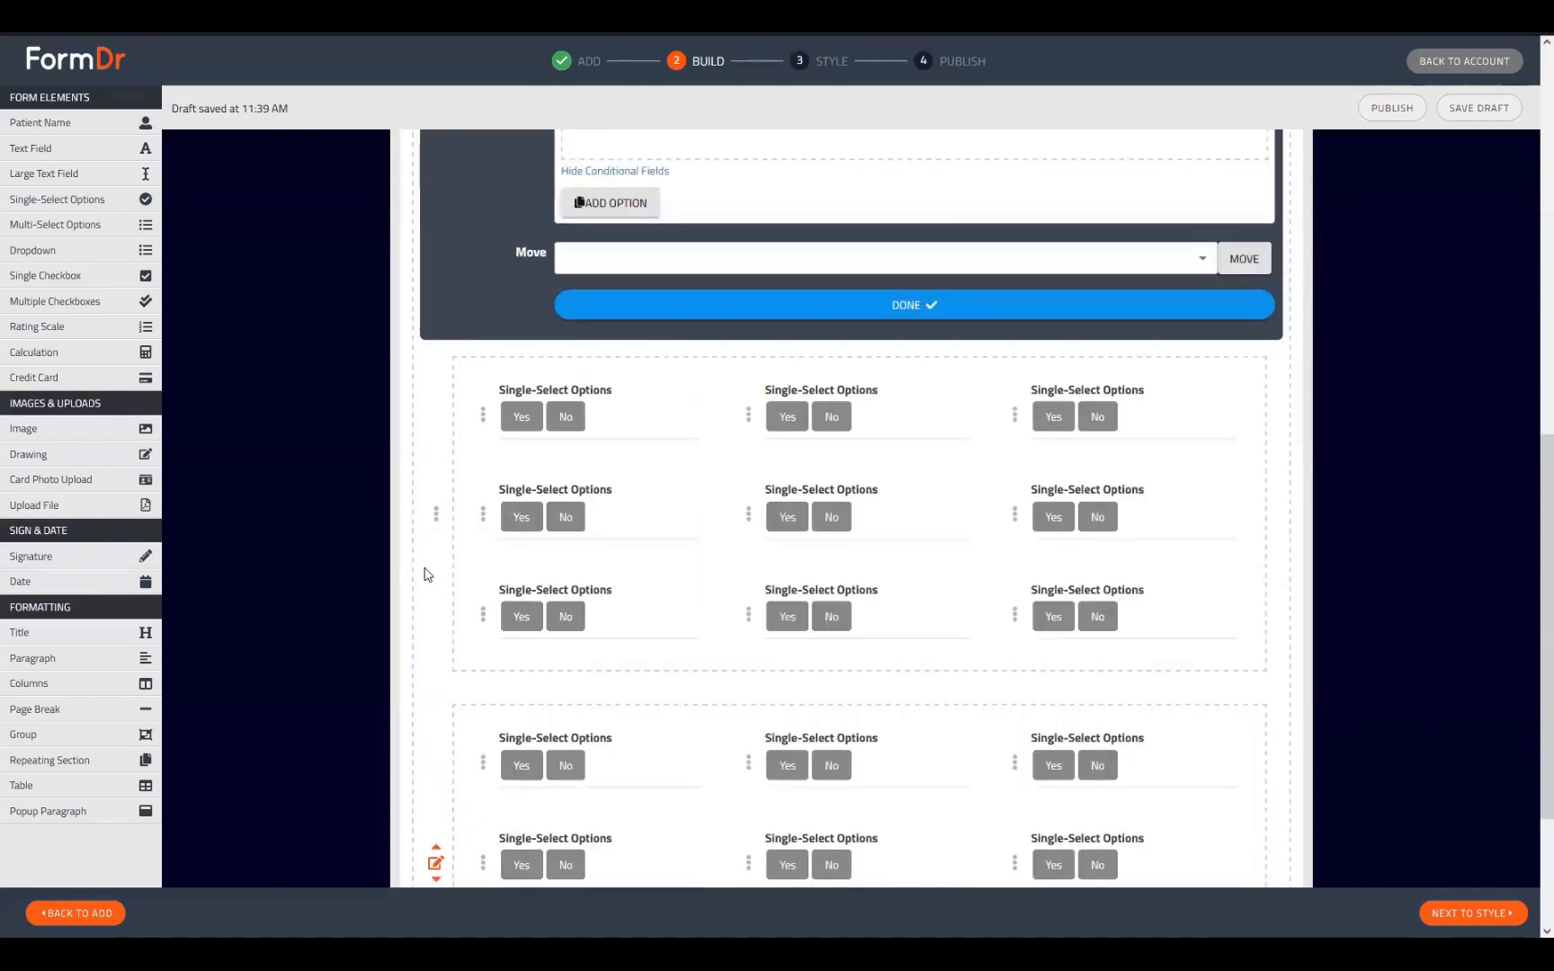
drag(436, 514, 654, 241)
scroll(639, 238, up, 6)
scroll(594, 722, down, 5)
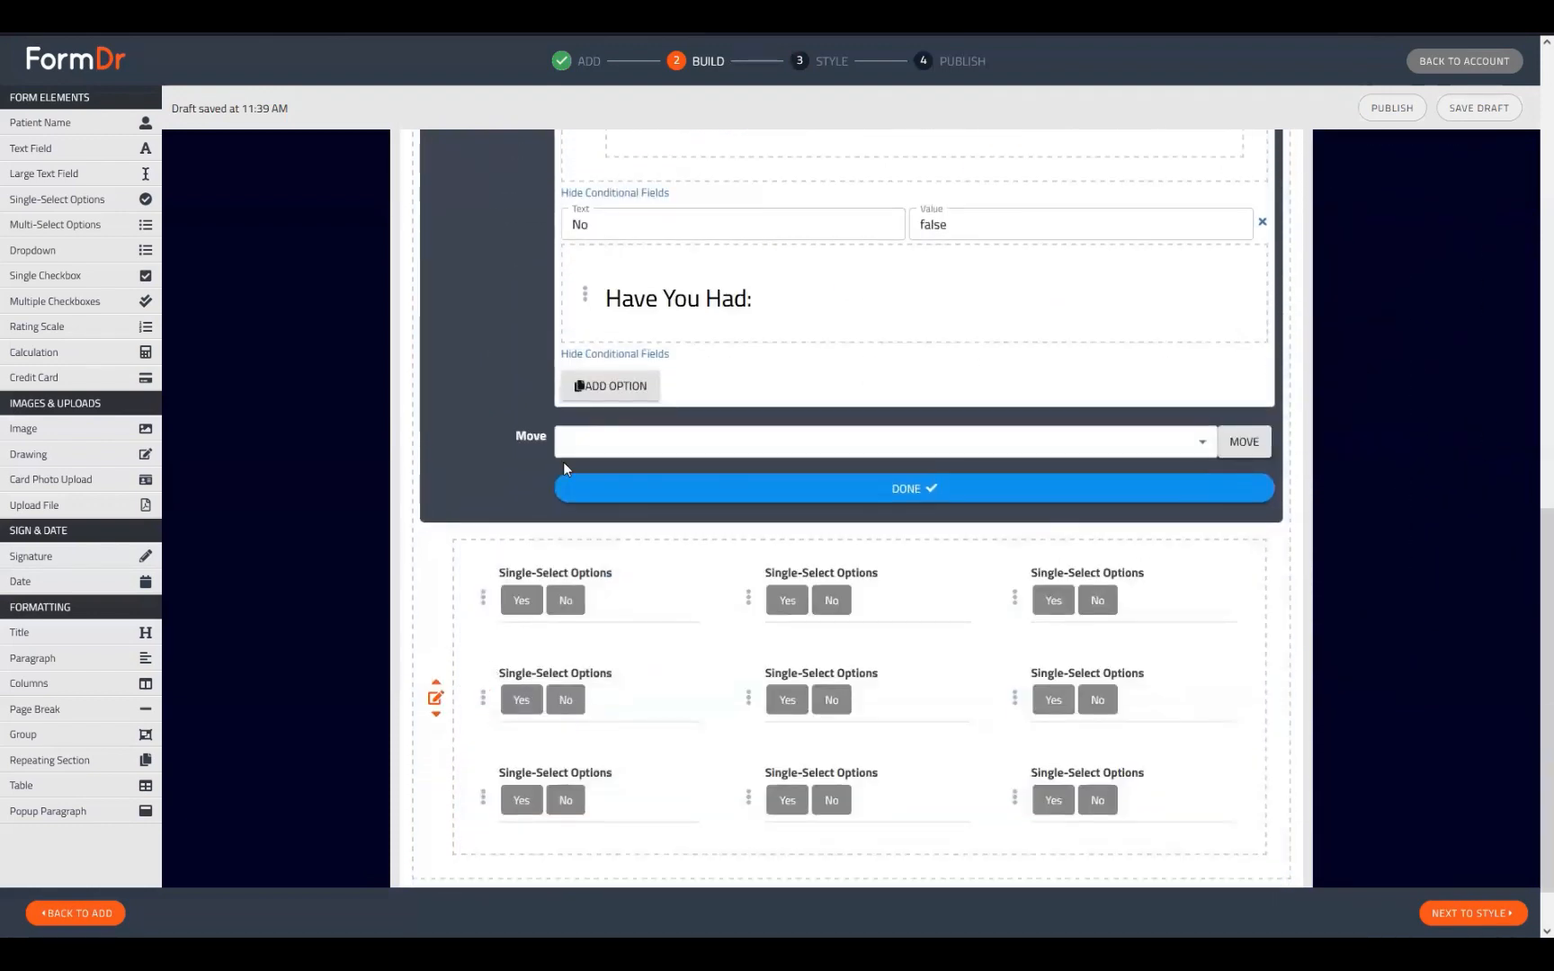
drag(436, 699, 664, 477)
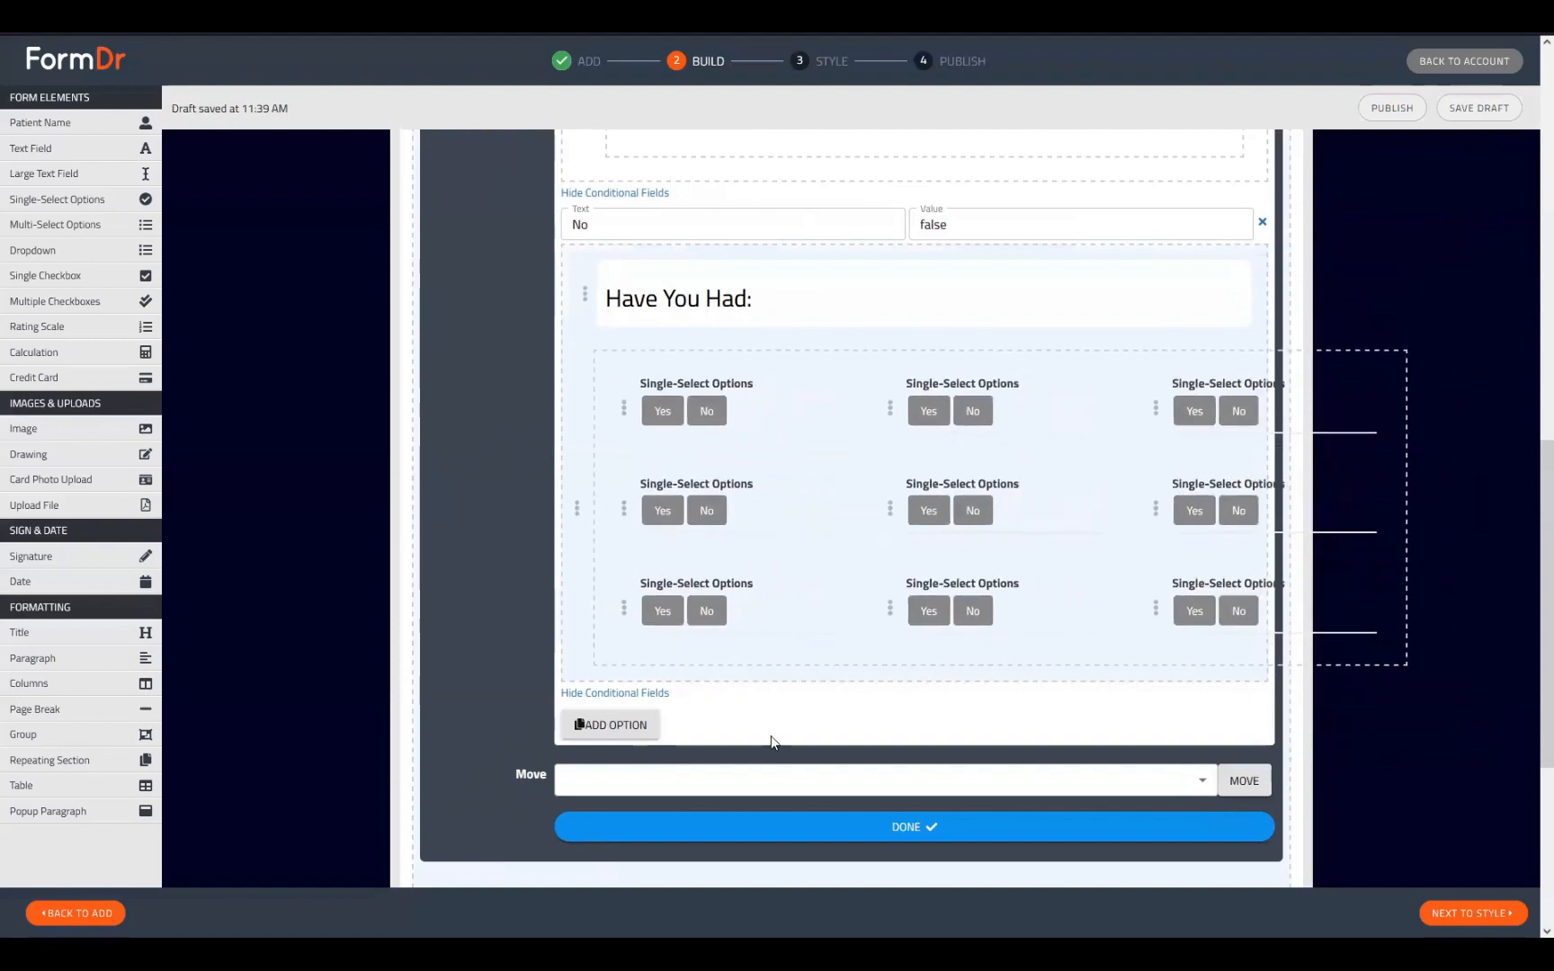
- Review the conditional blocks under the patientMinor field's Yes and No options and finish editing the field
scroll(771, 735, up, 10)
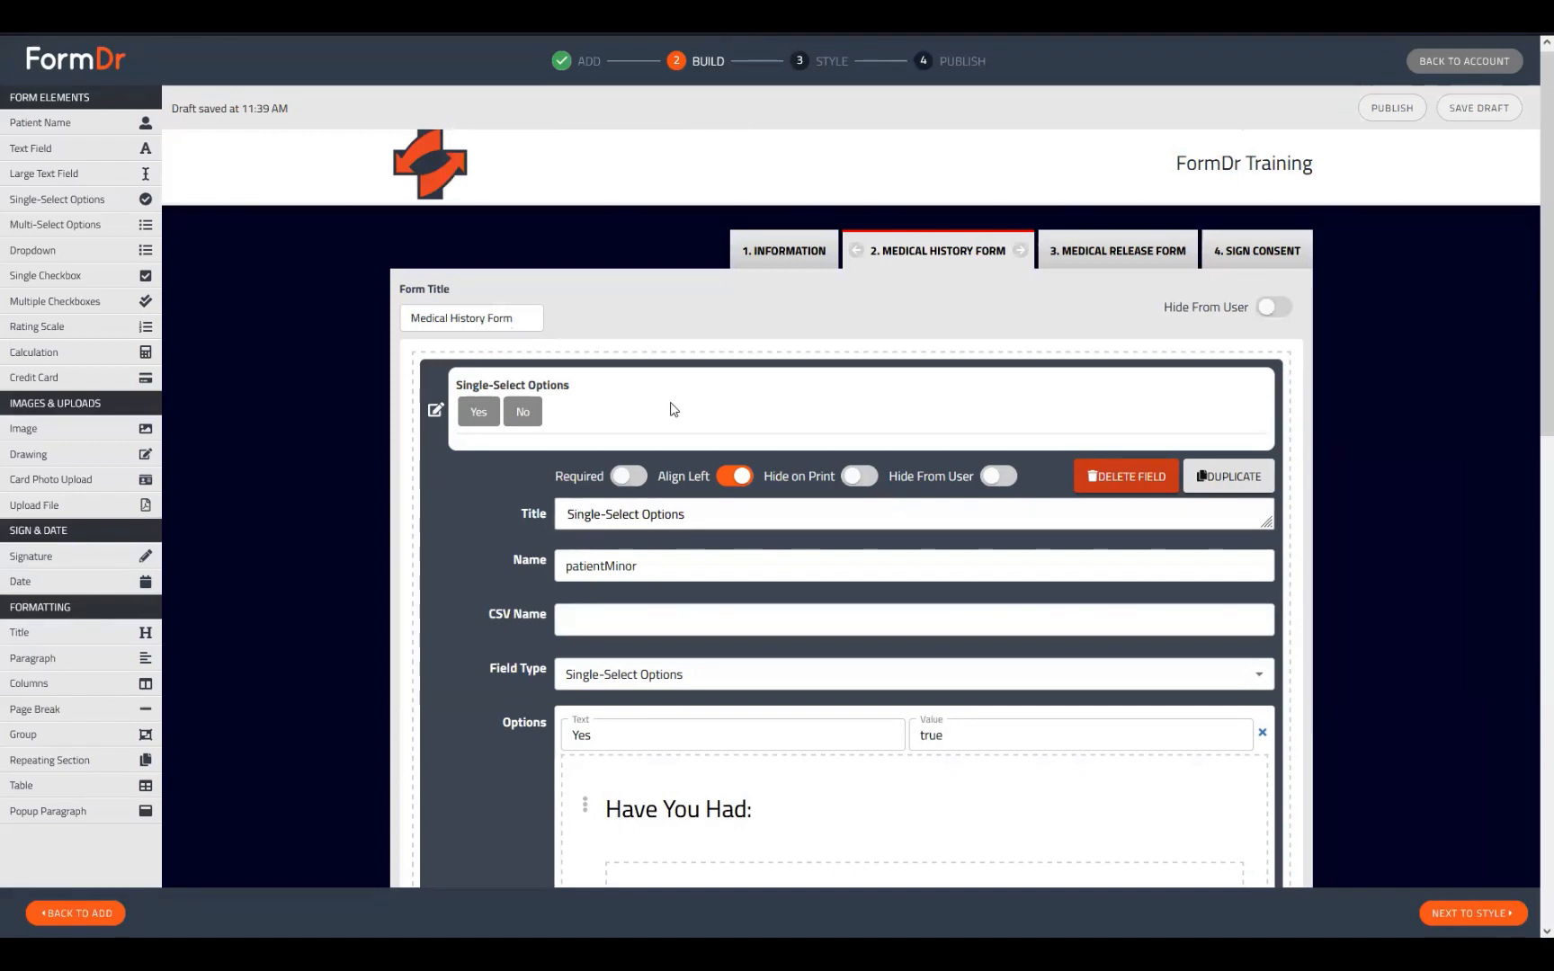
scroll(670, 409, down, 9)
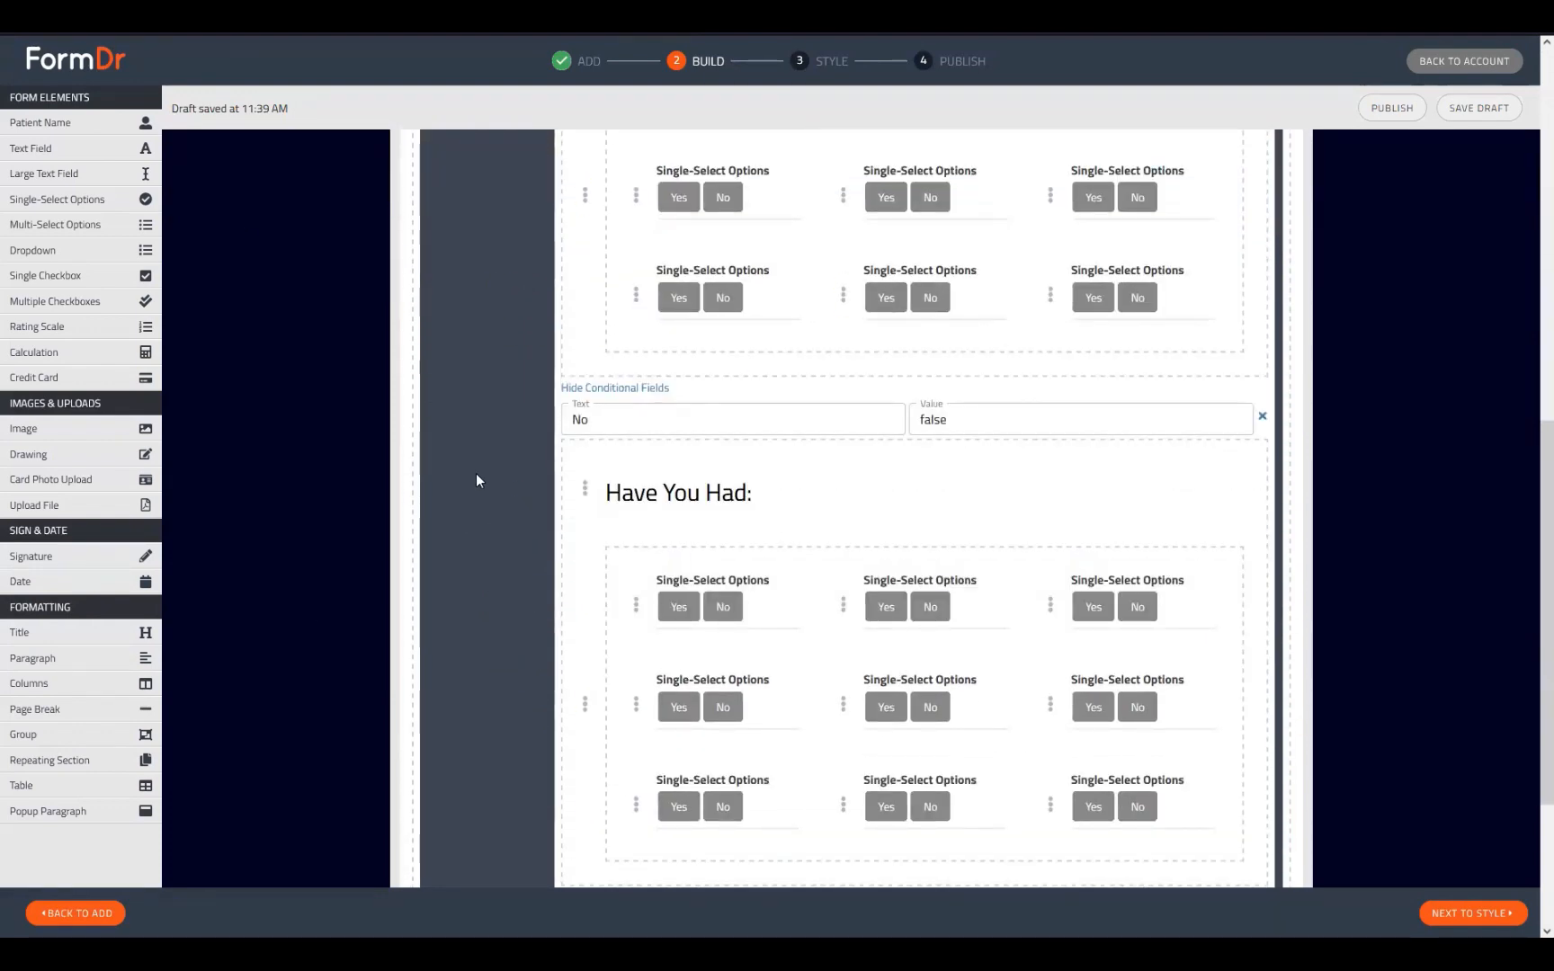
scroll(665, 558, down, 3)
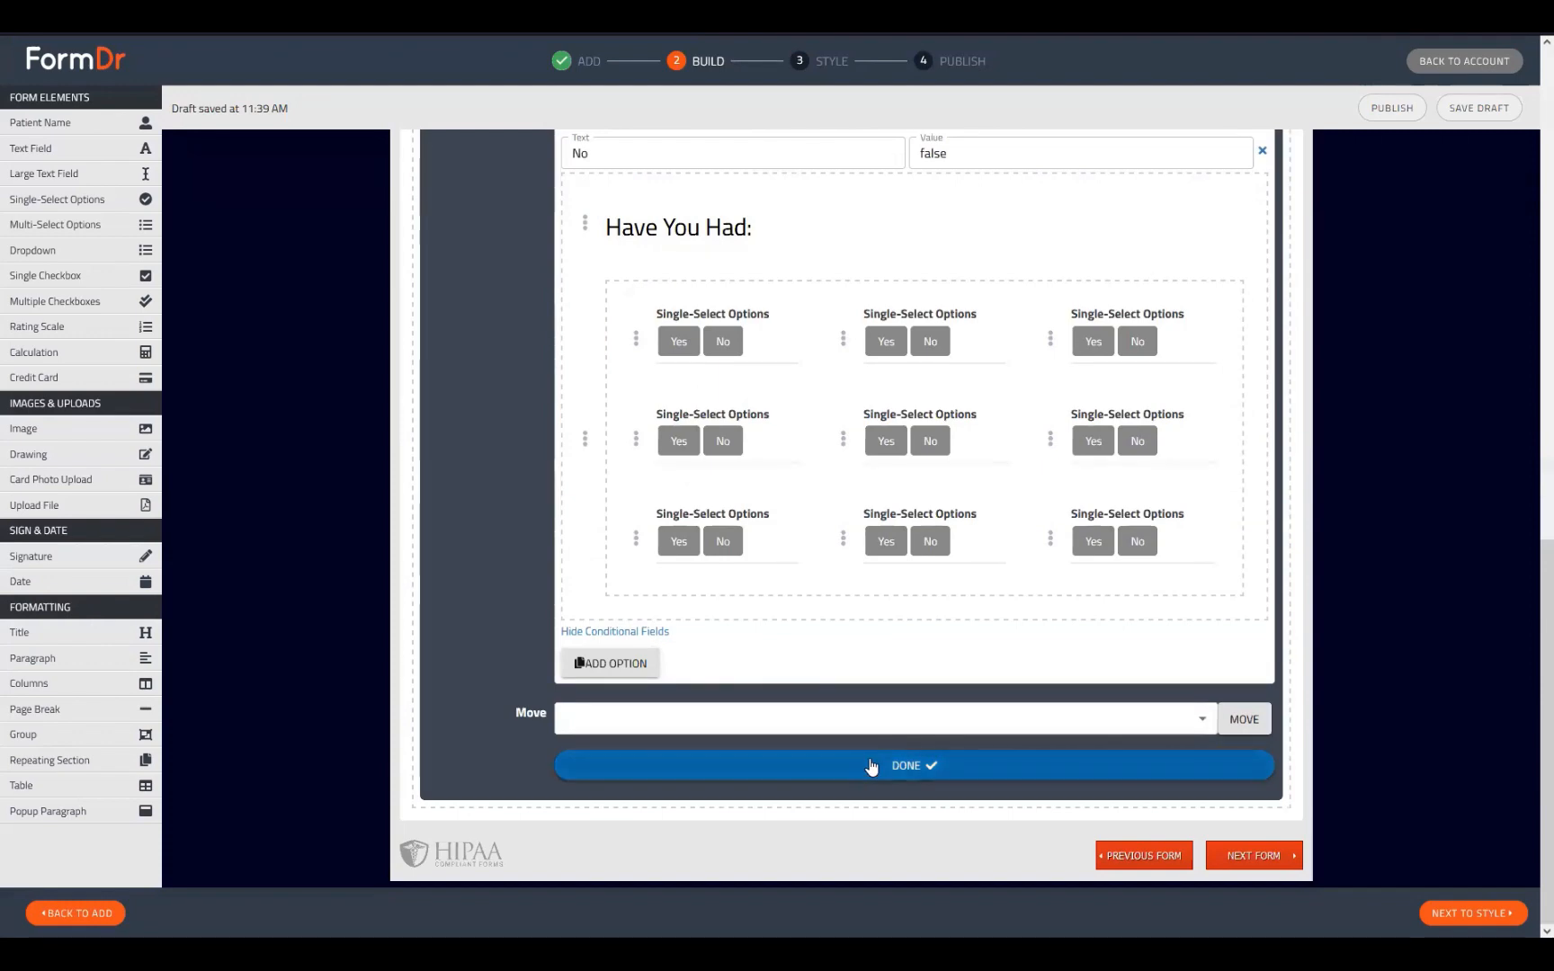
click(871, 766)
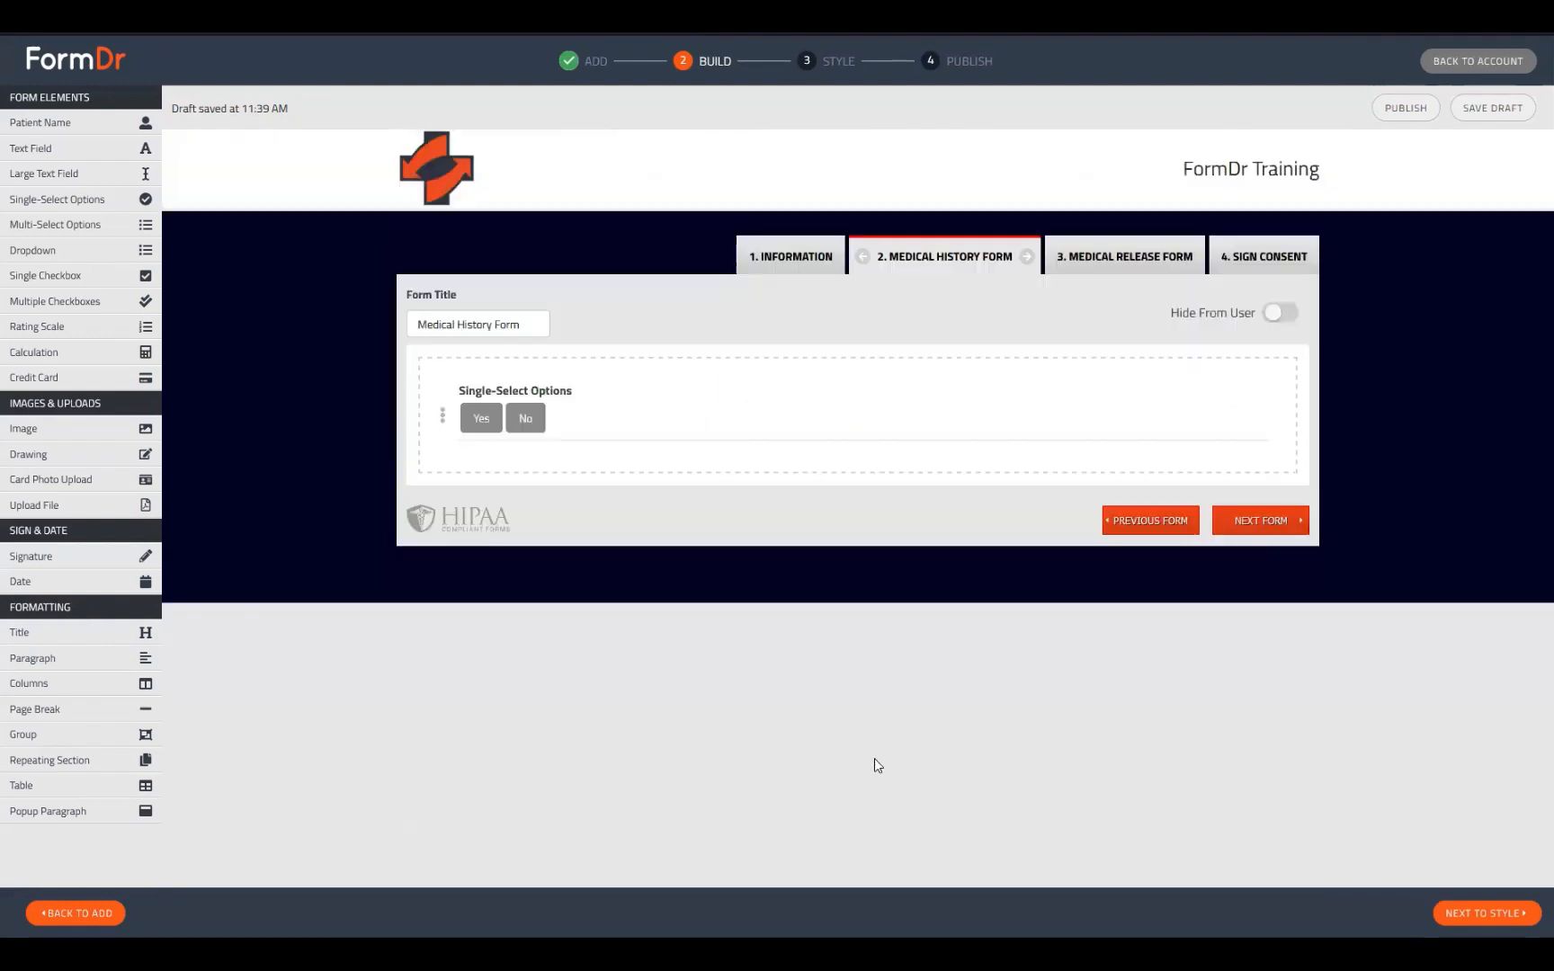
- Preview the forms, answering No on the Medical History Form and Yes to "Is the patient a minor?" on Information, and check the Medical History Form
click(1484, 912)
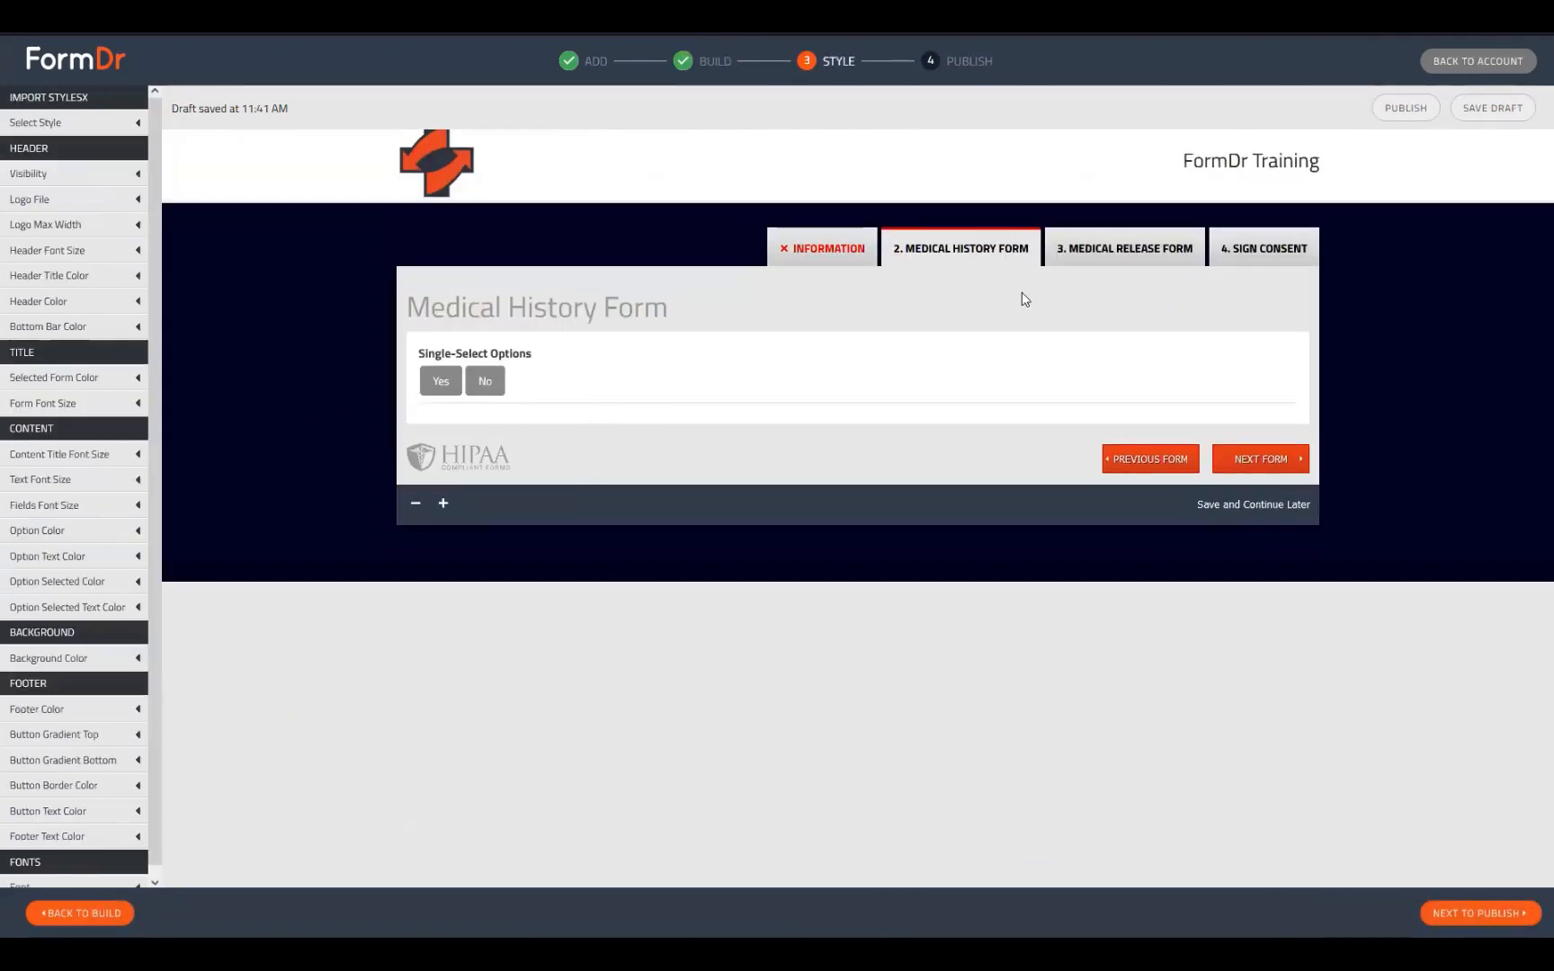
click(485, 383)
click(793, 258)
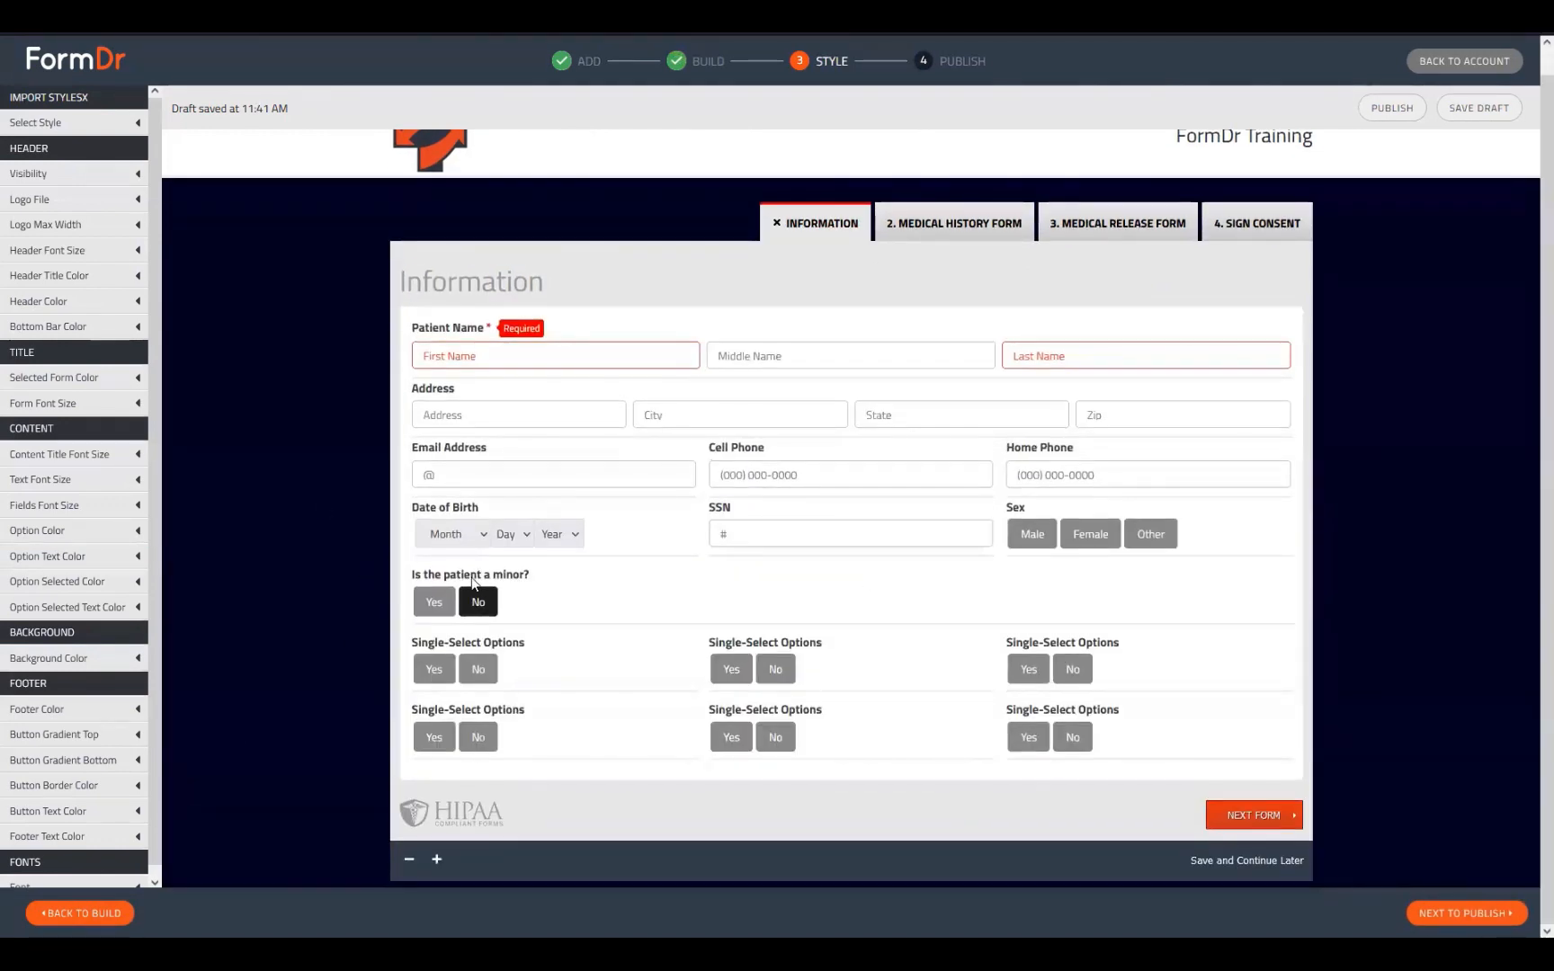
click(433, 601)
scroll(717, 494, down, 4)
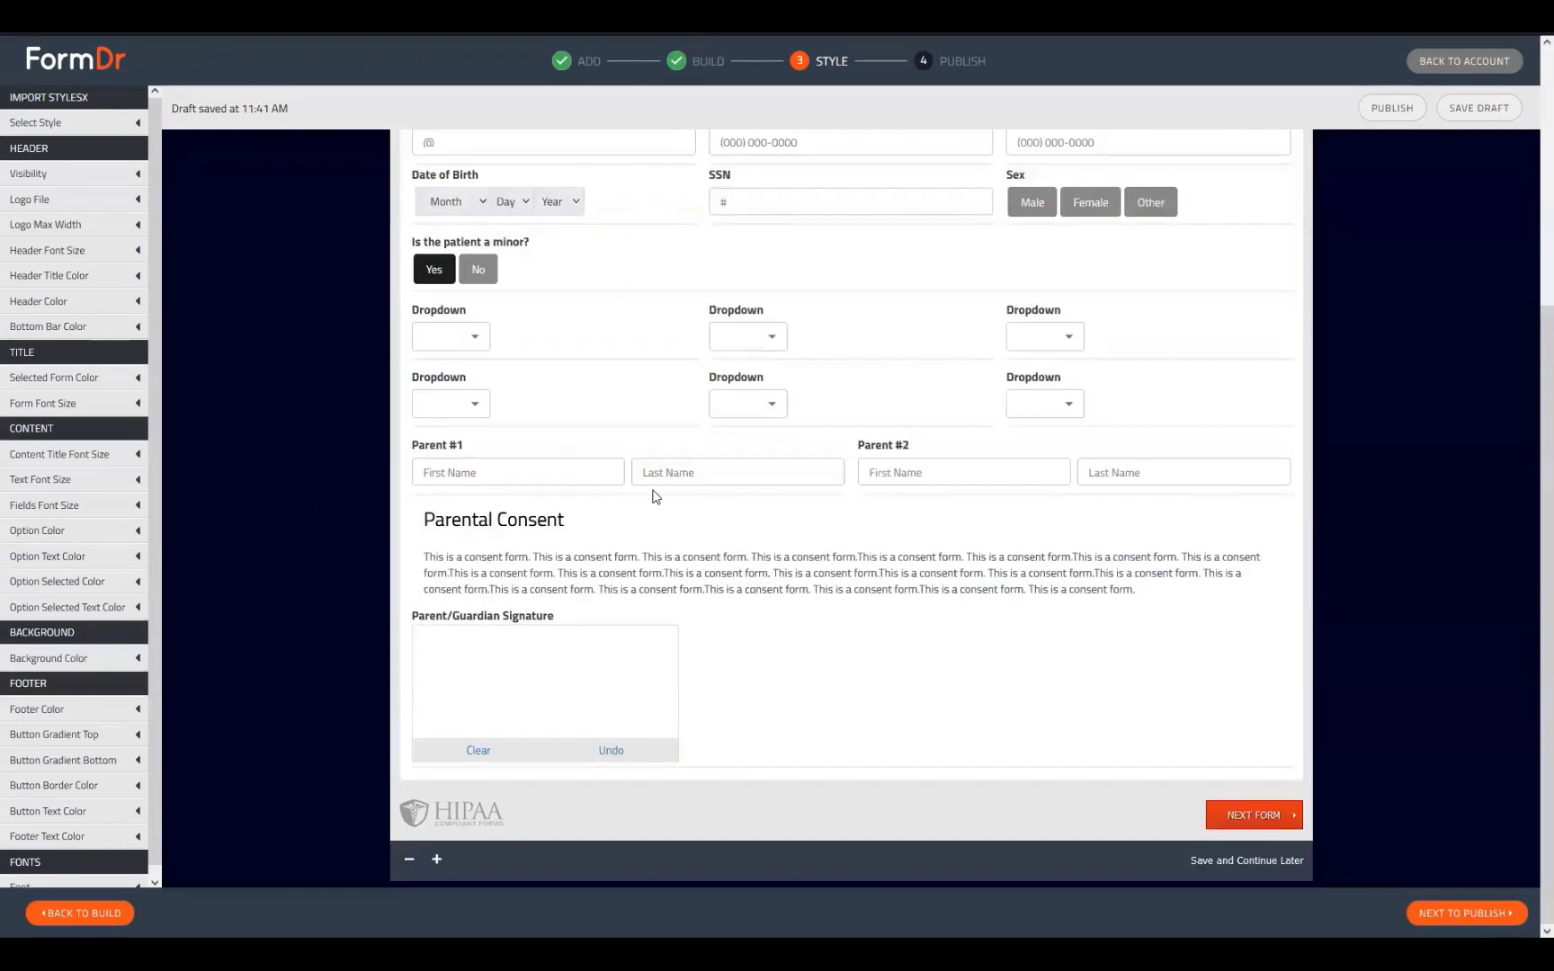
scroll(652, 496, up, 4)
click(926, 258)
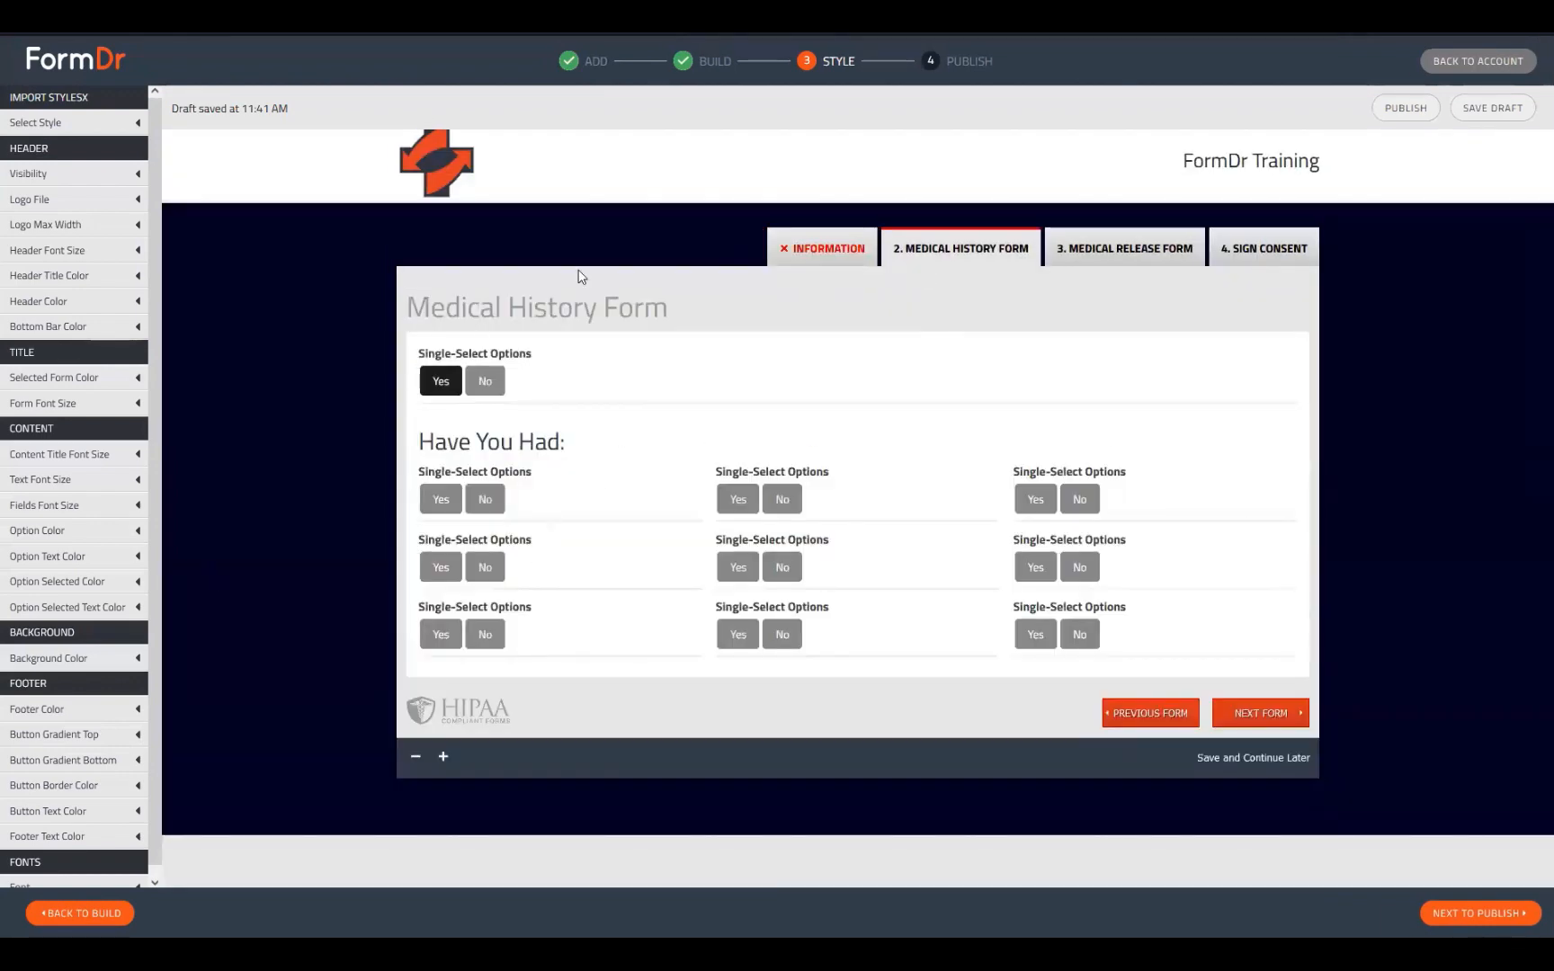
- Relabel the Medical History Form's patientMinor options as "Patient is a minor" for Yes and "Patient is an adult" for No
click(107, 912)
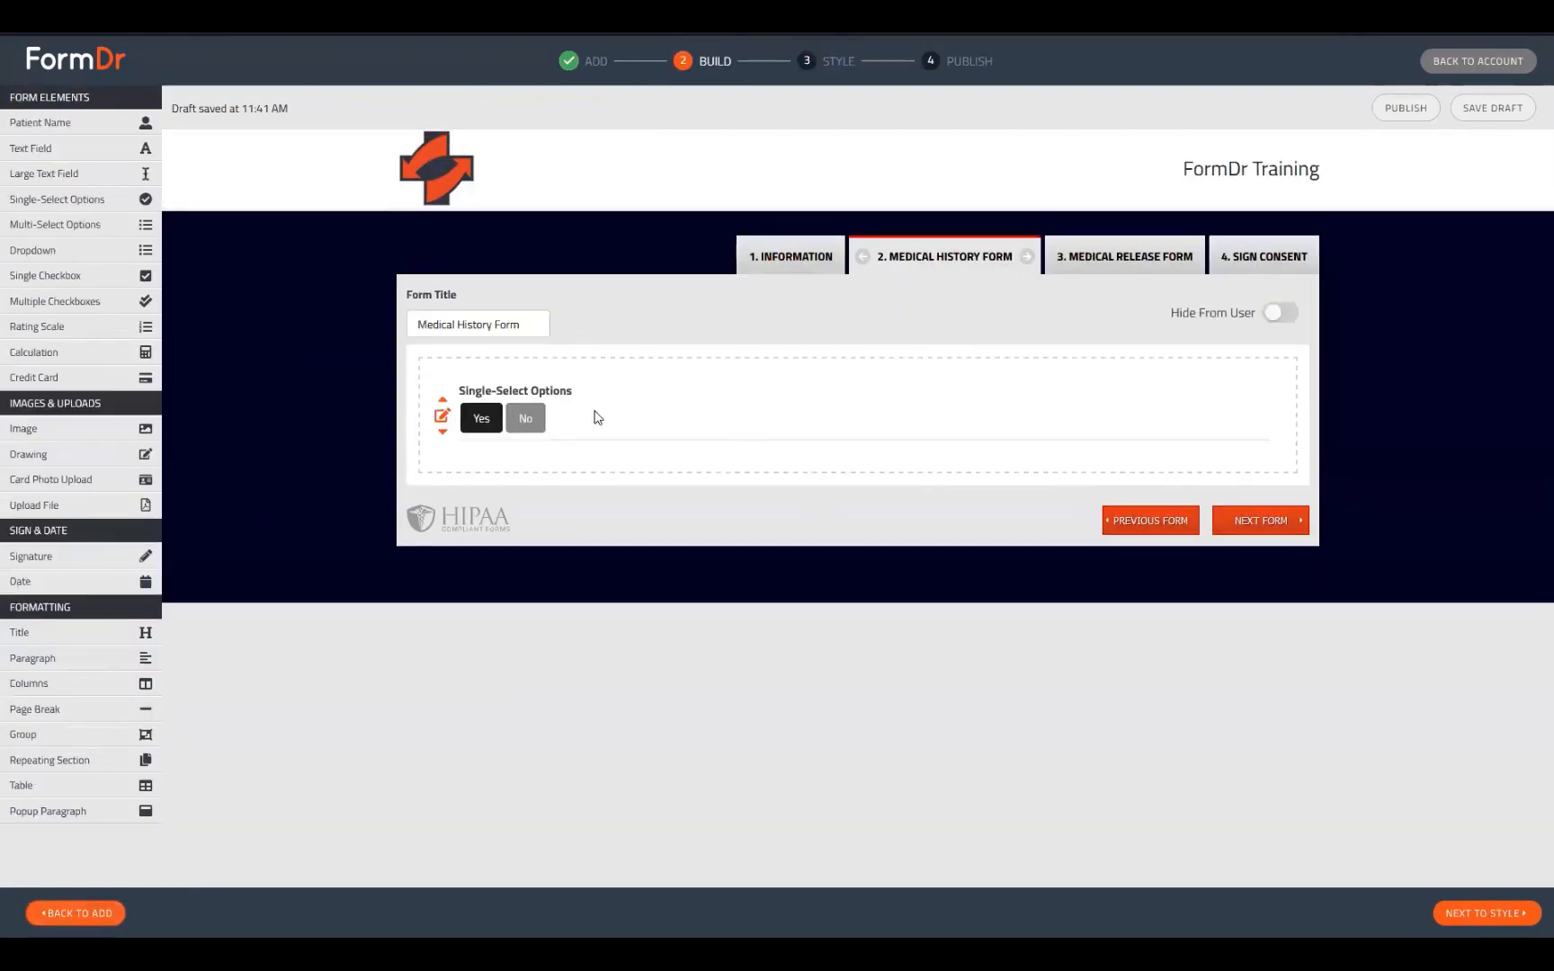
click(442, 416)
double_click(612, 740)
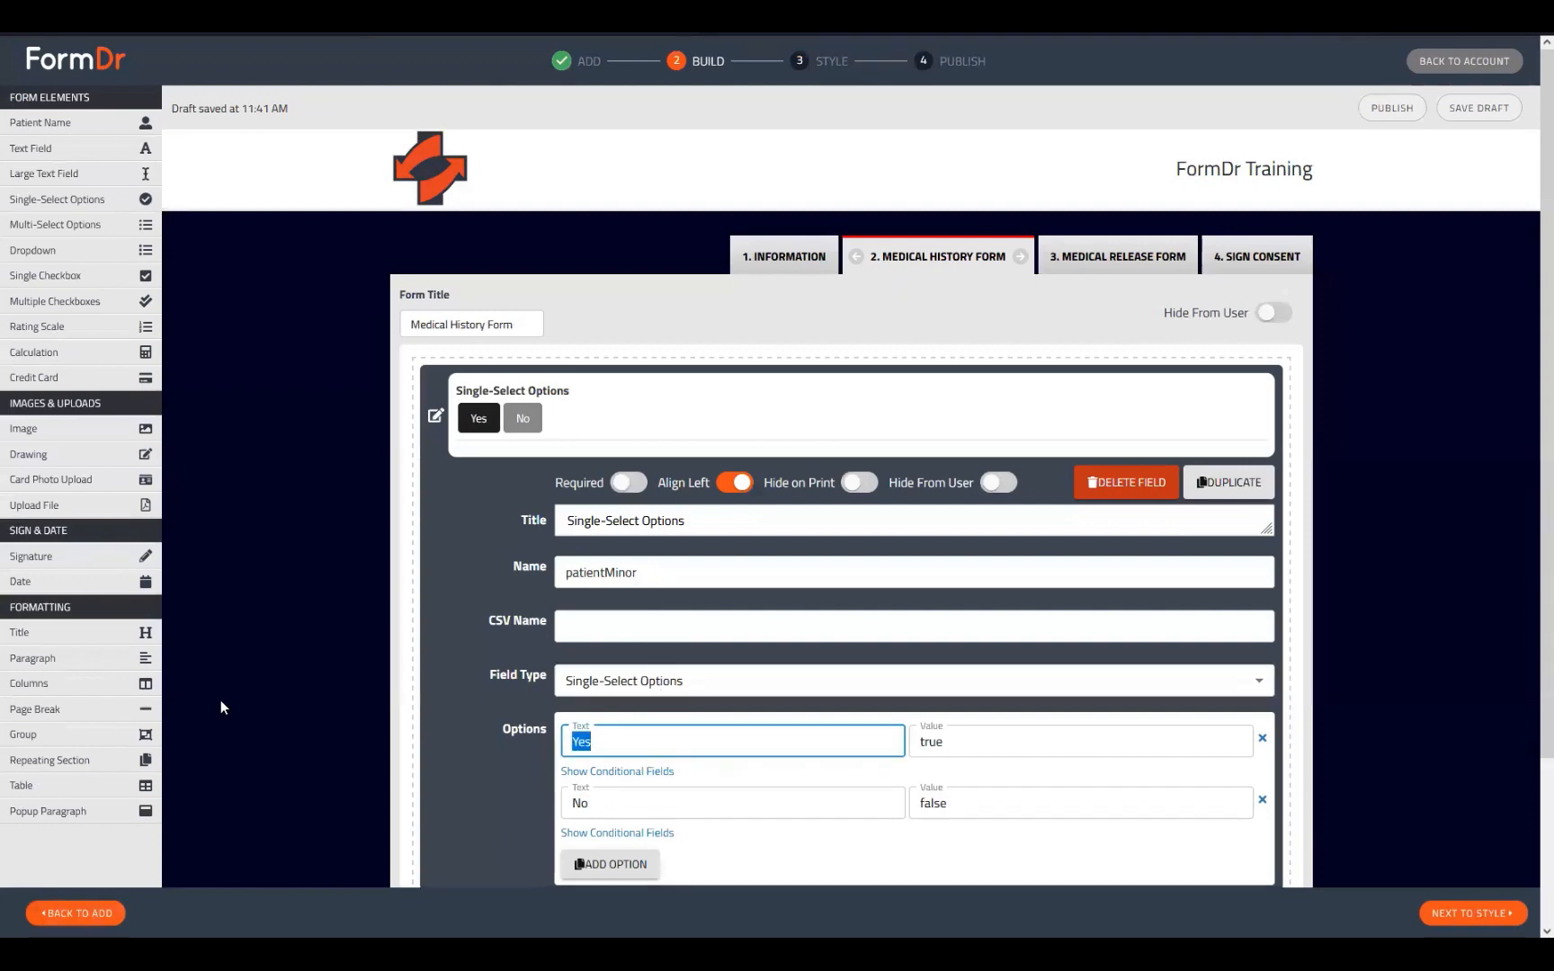
text(P)
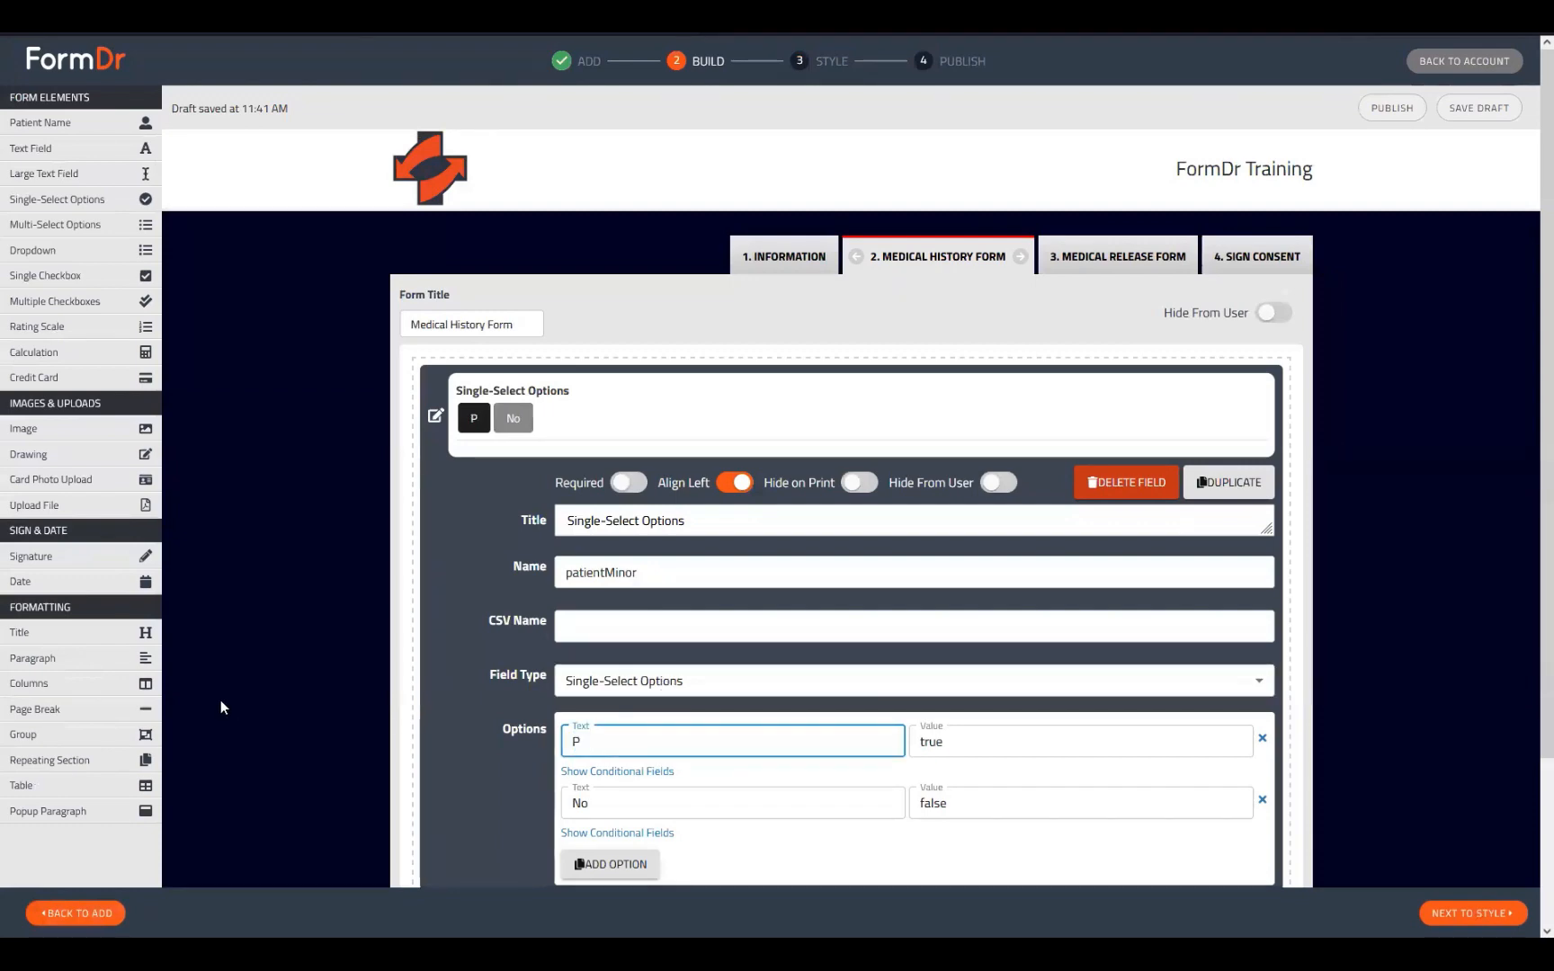
text(atient is a m)
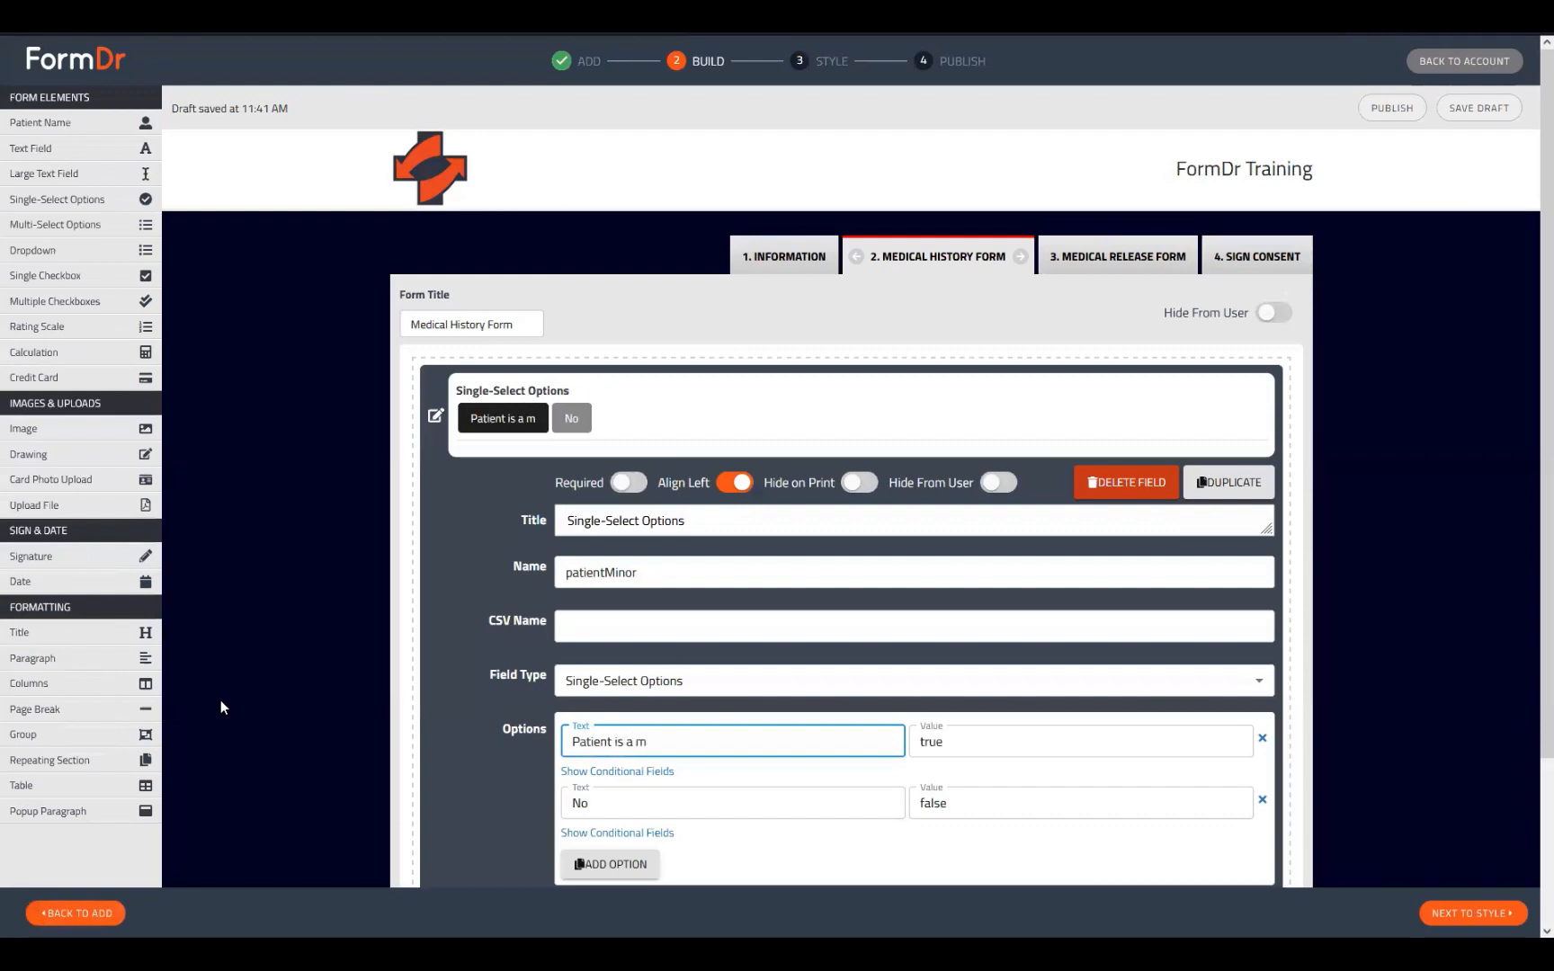
text(inor)
key(Tab)
key(Tab)
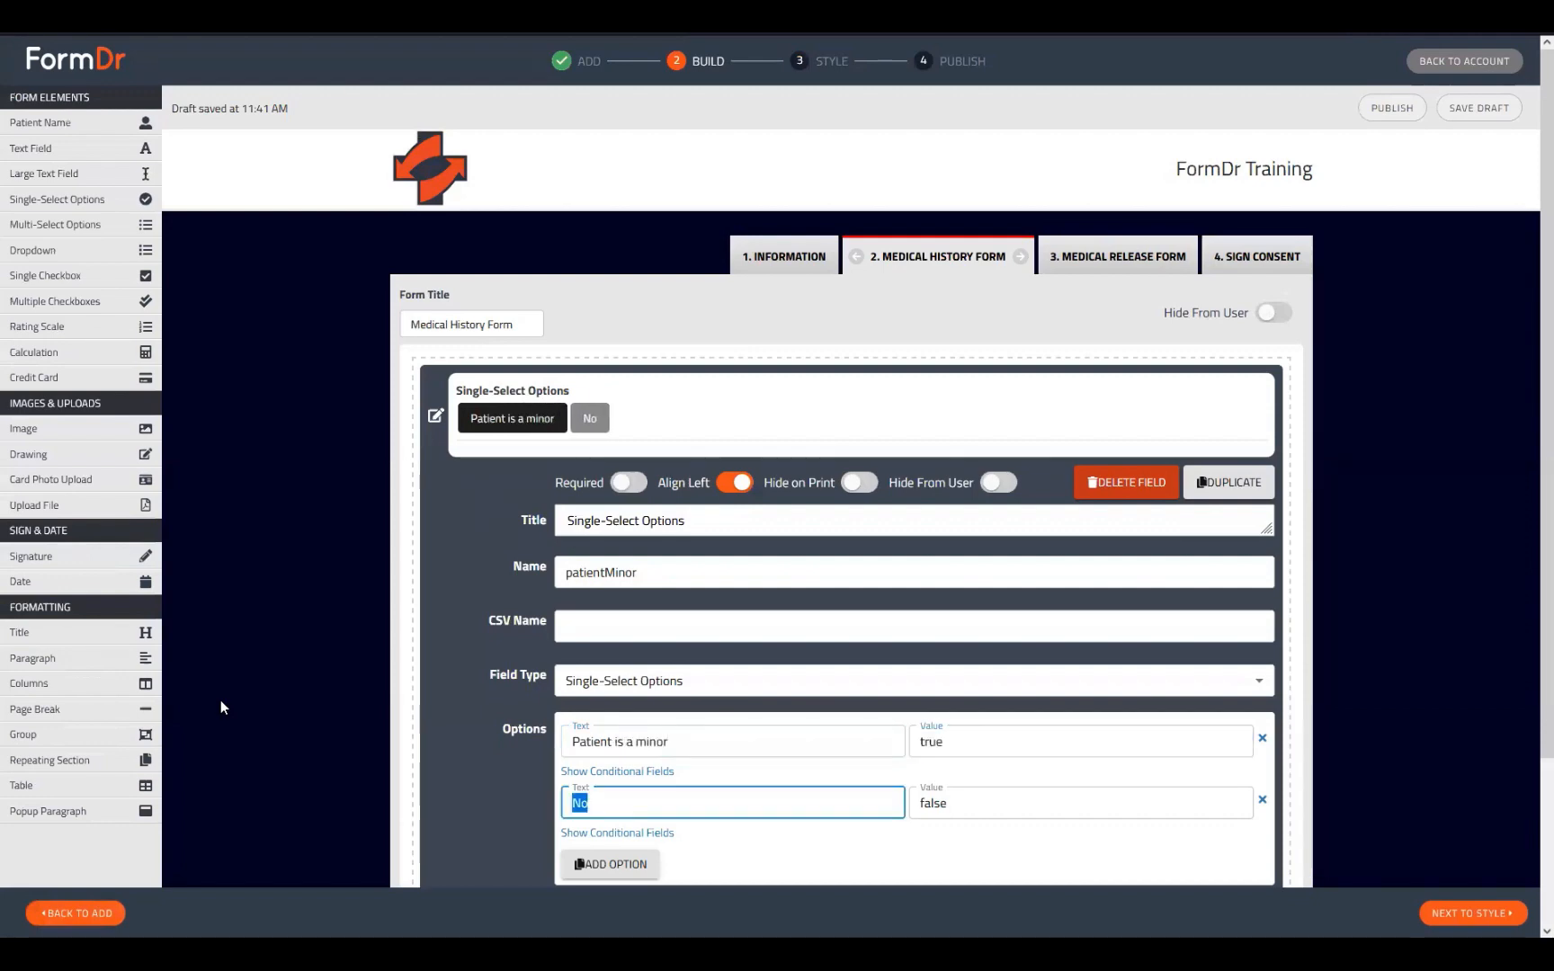
text(Patient )
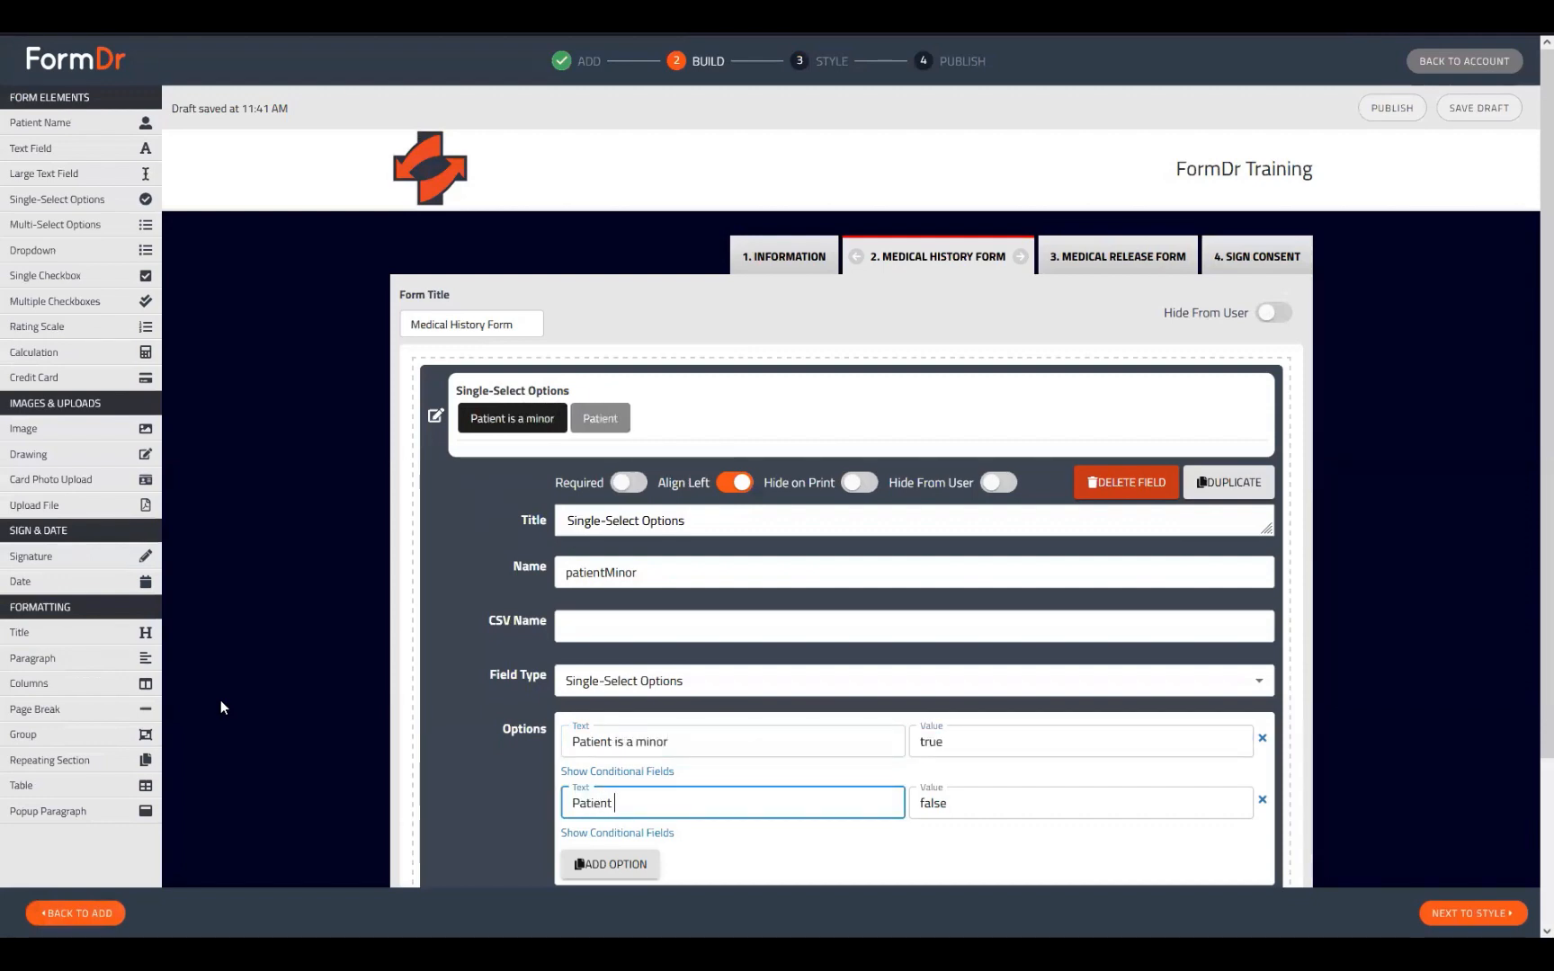
text(is an adult)
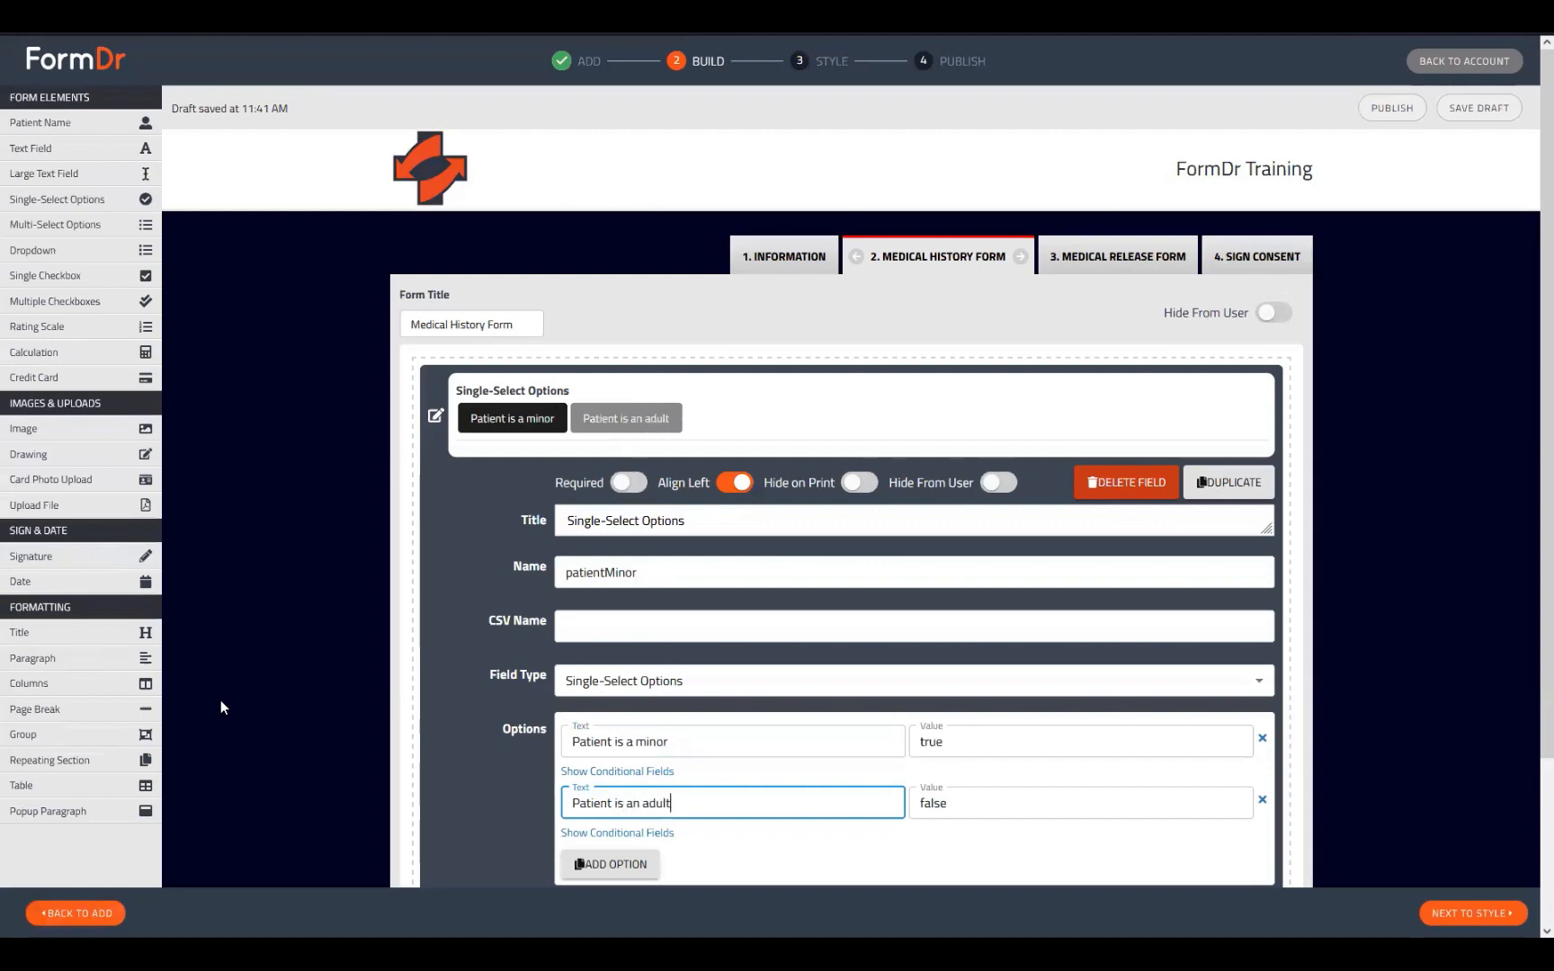
click(435, 416)
- Preview the relabelled options by answering Yes to "Is the patient a minor?" on Information and viewing the Medical History Form
click(1527, 913)
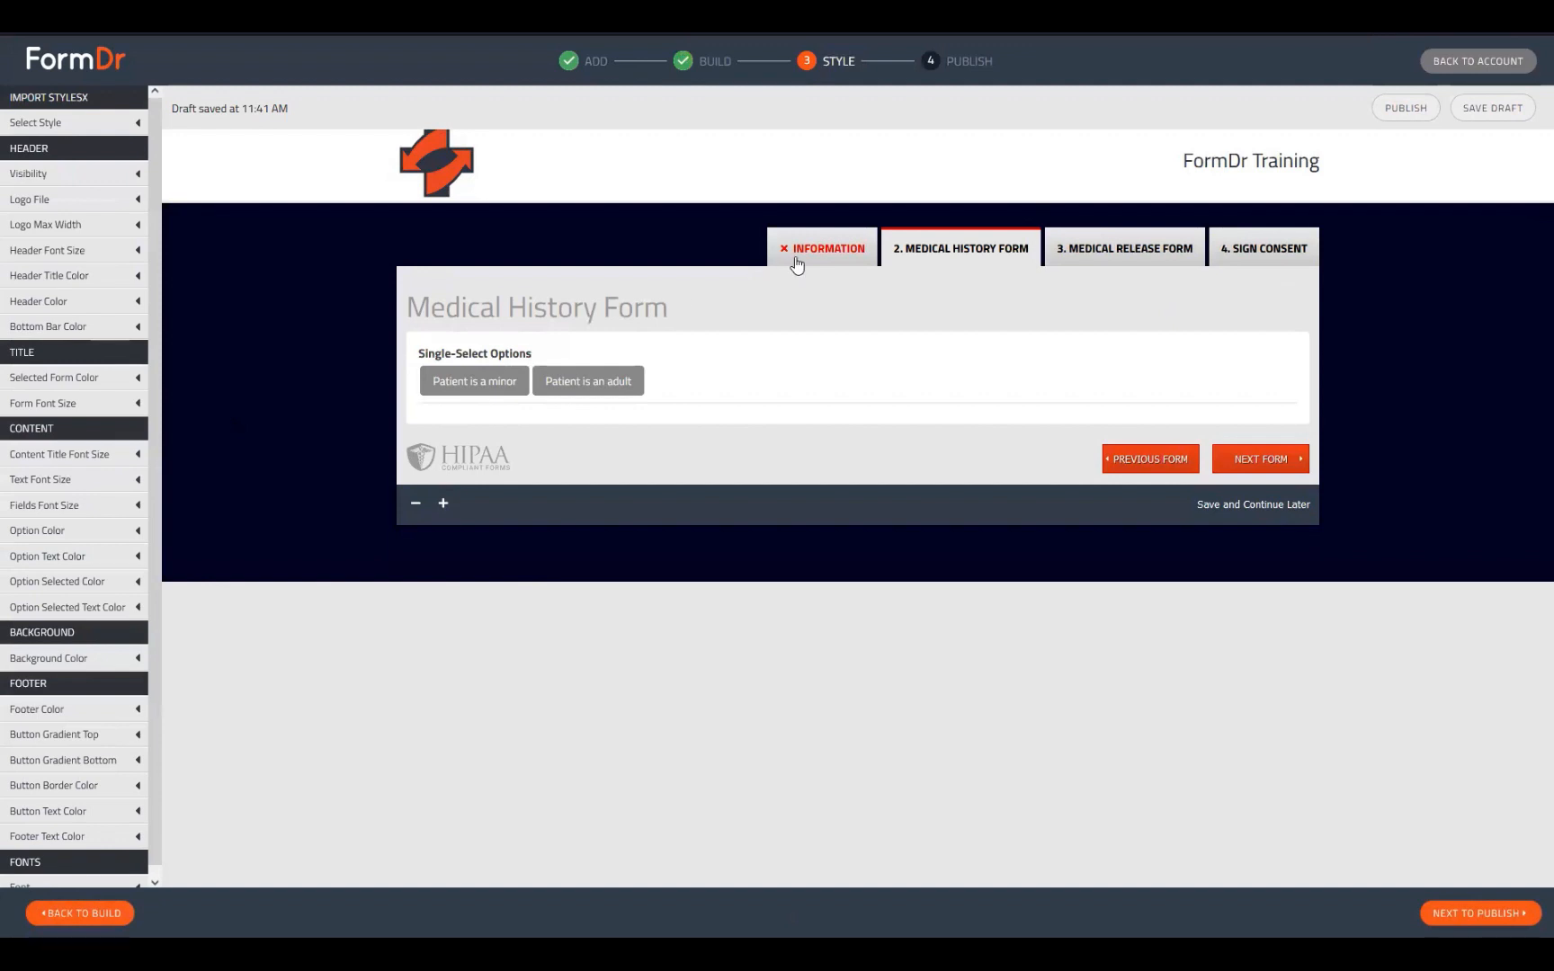
click(796, 264)
click(437, 628)
scroll(592, 678, down, 4)
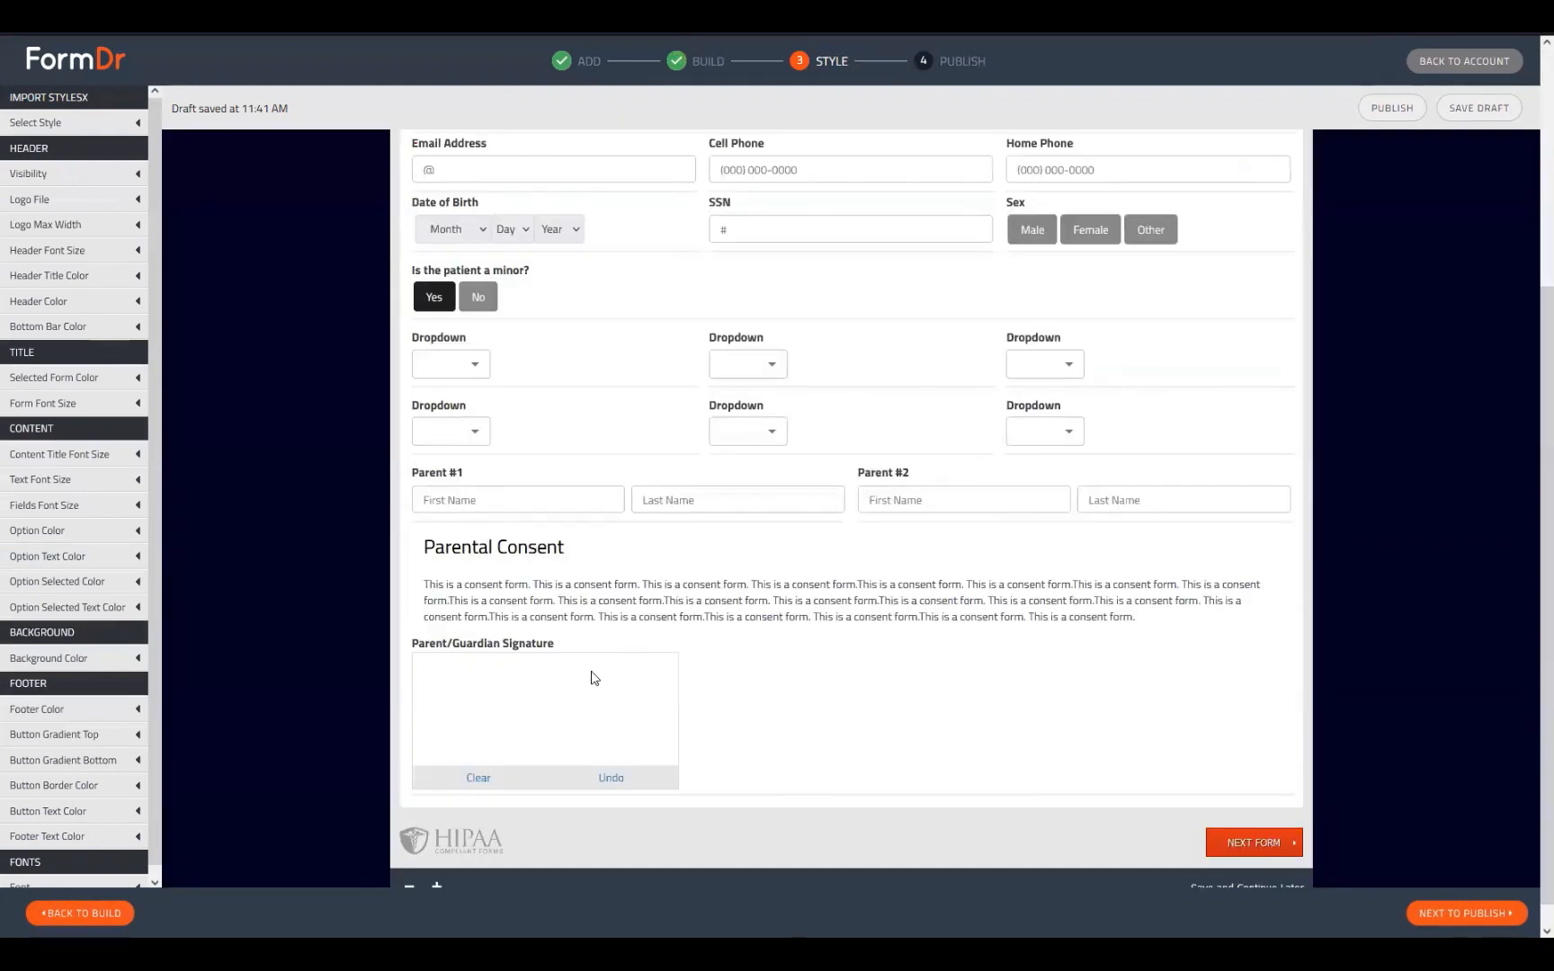
scroll(518, 500, up, 4)
click(927, 245)
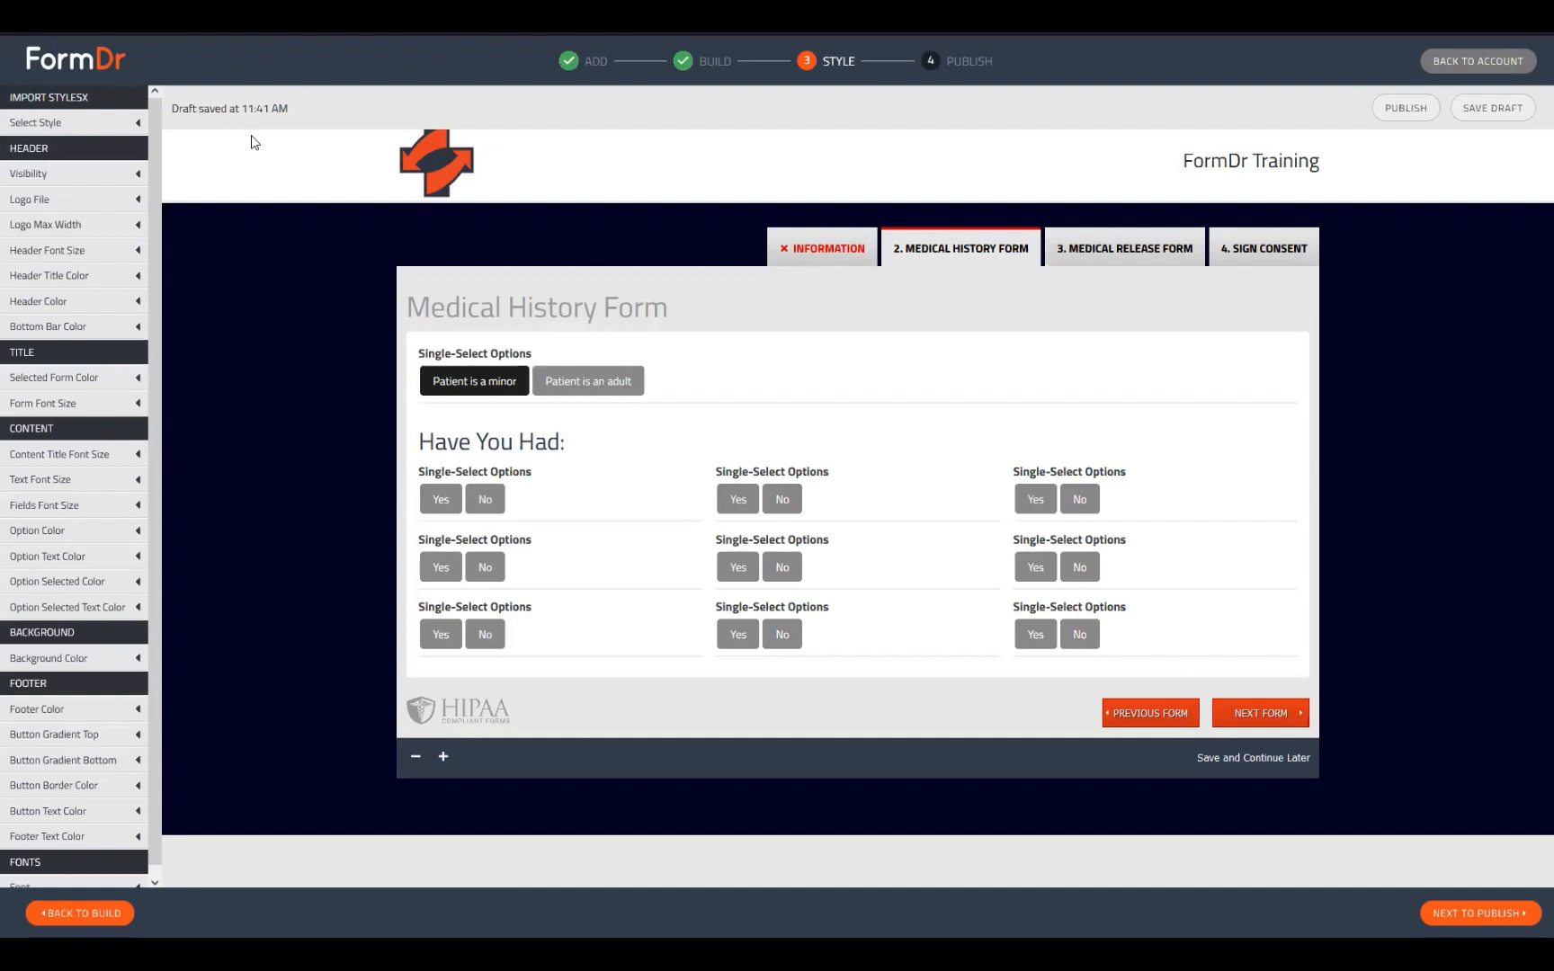
- On the Information form being built, move the dropdown columns block out of the minor question's Yes option to above that question
click(51, 914)
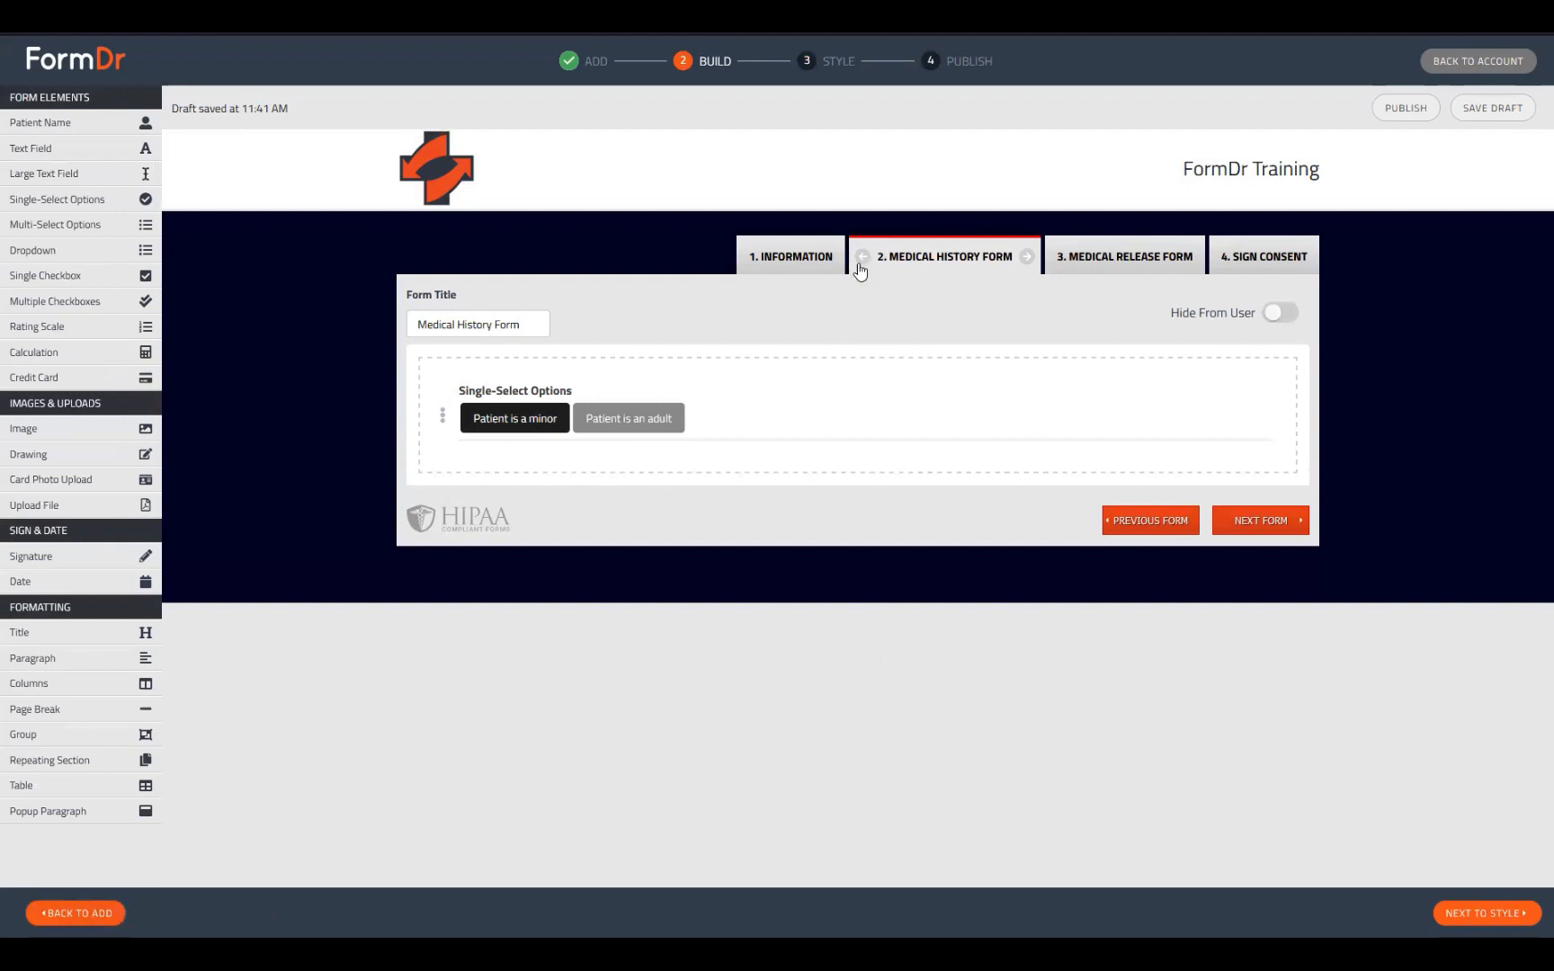
click(812, 277)
scroll(308, 676, down, 2)
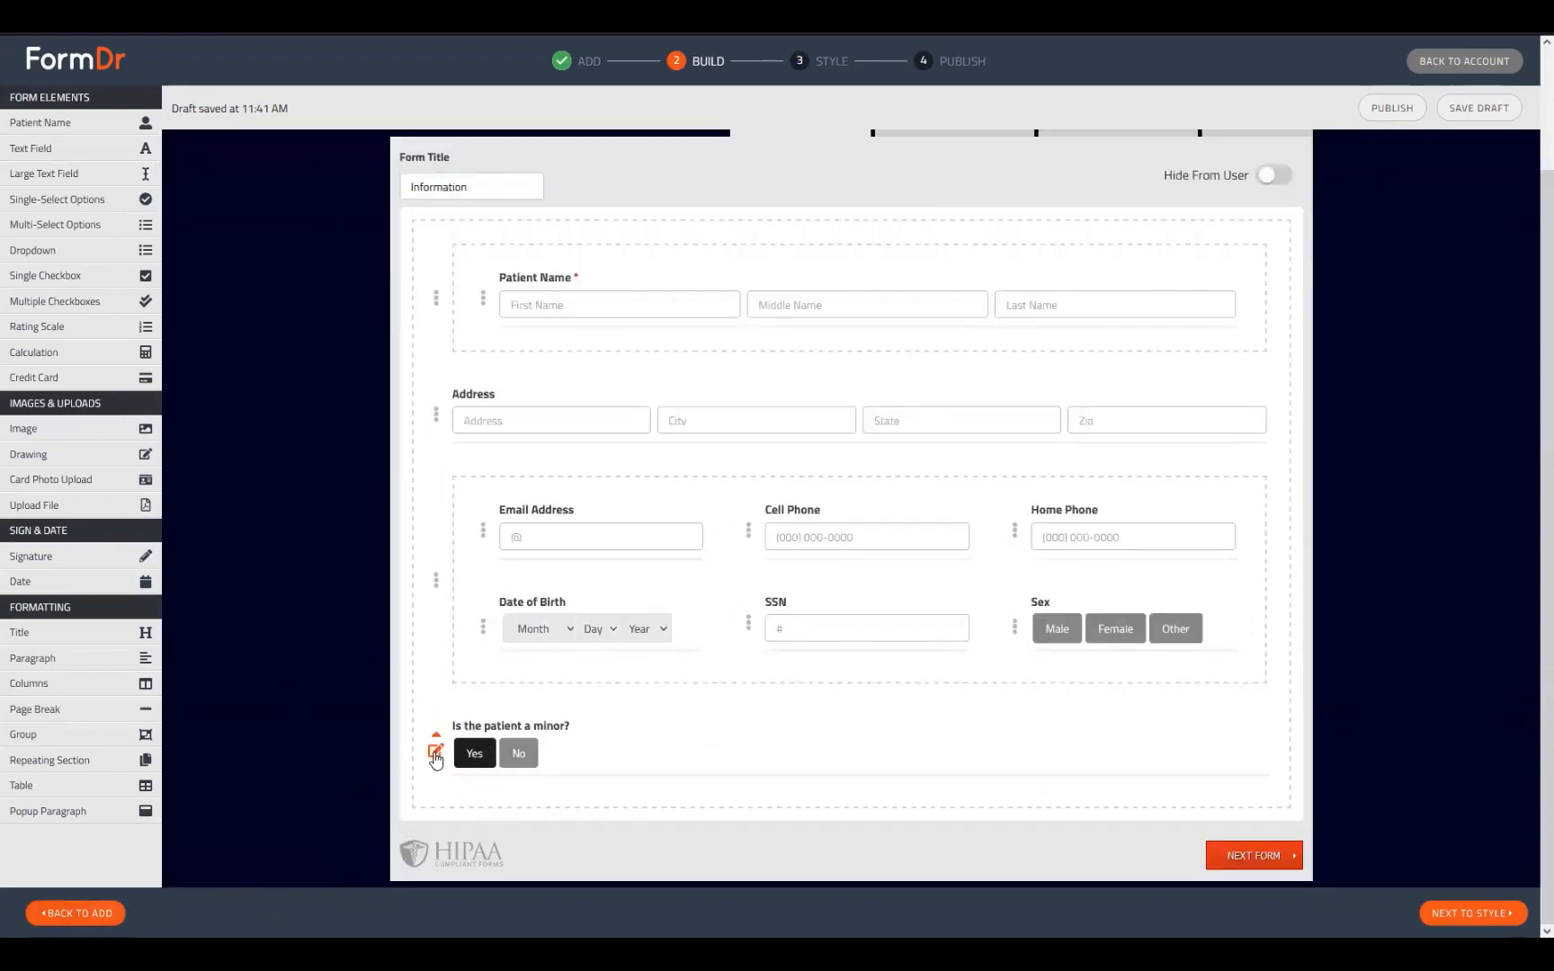
click(436, 751)
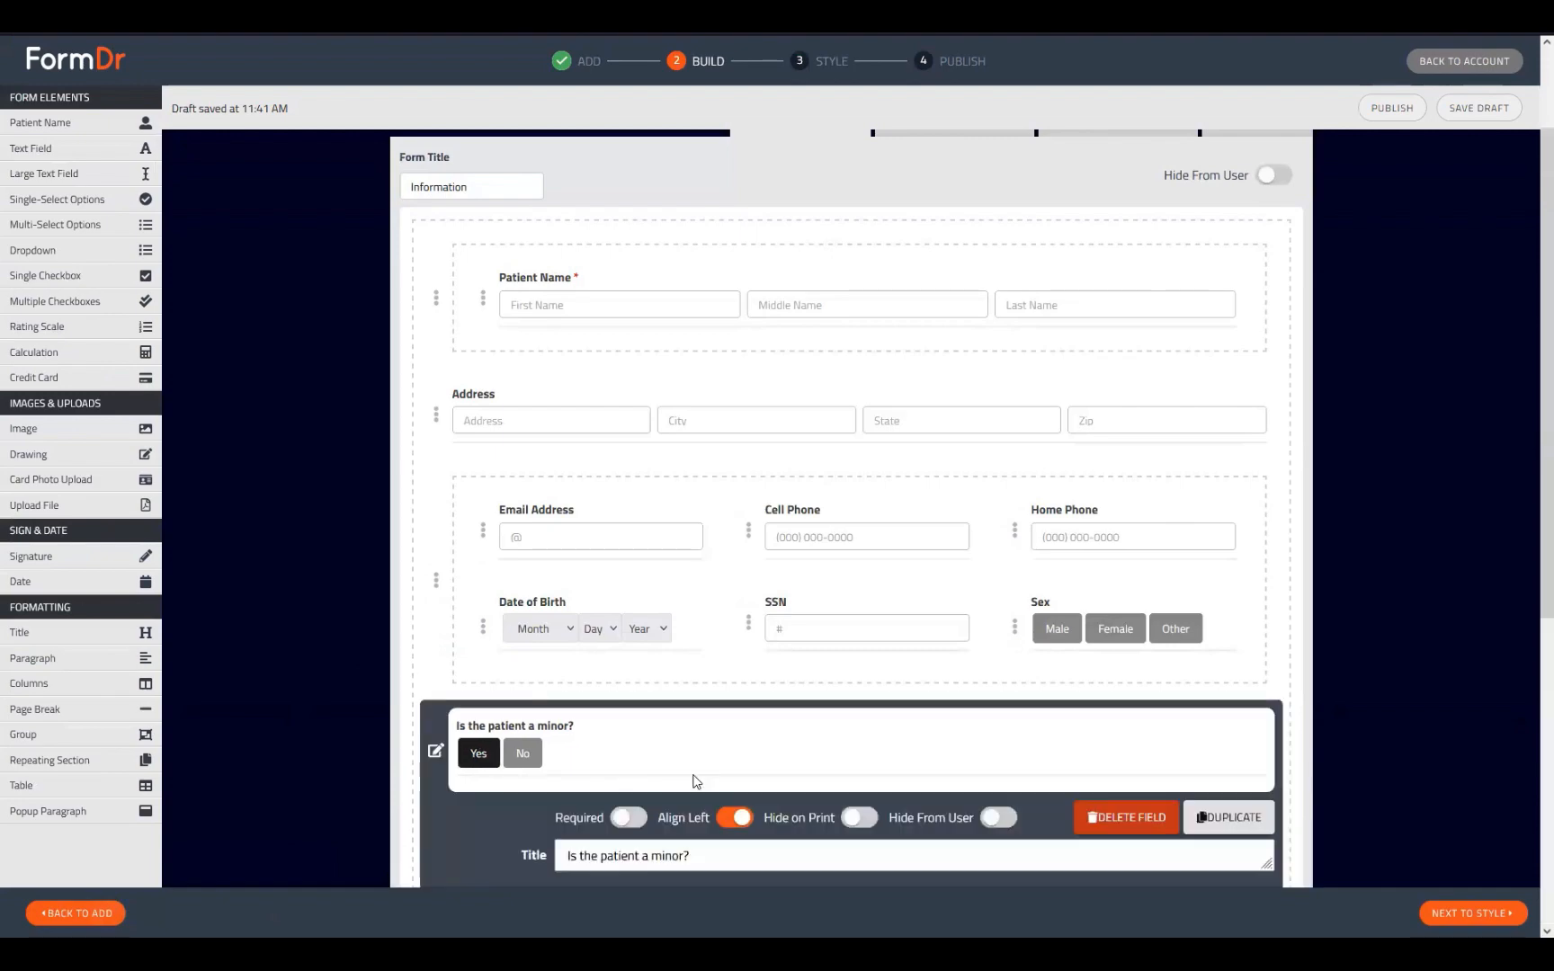
scroll(596, 700, down, 5)
scroll(631, 741, down, 3)
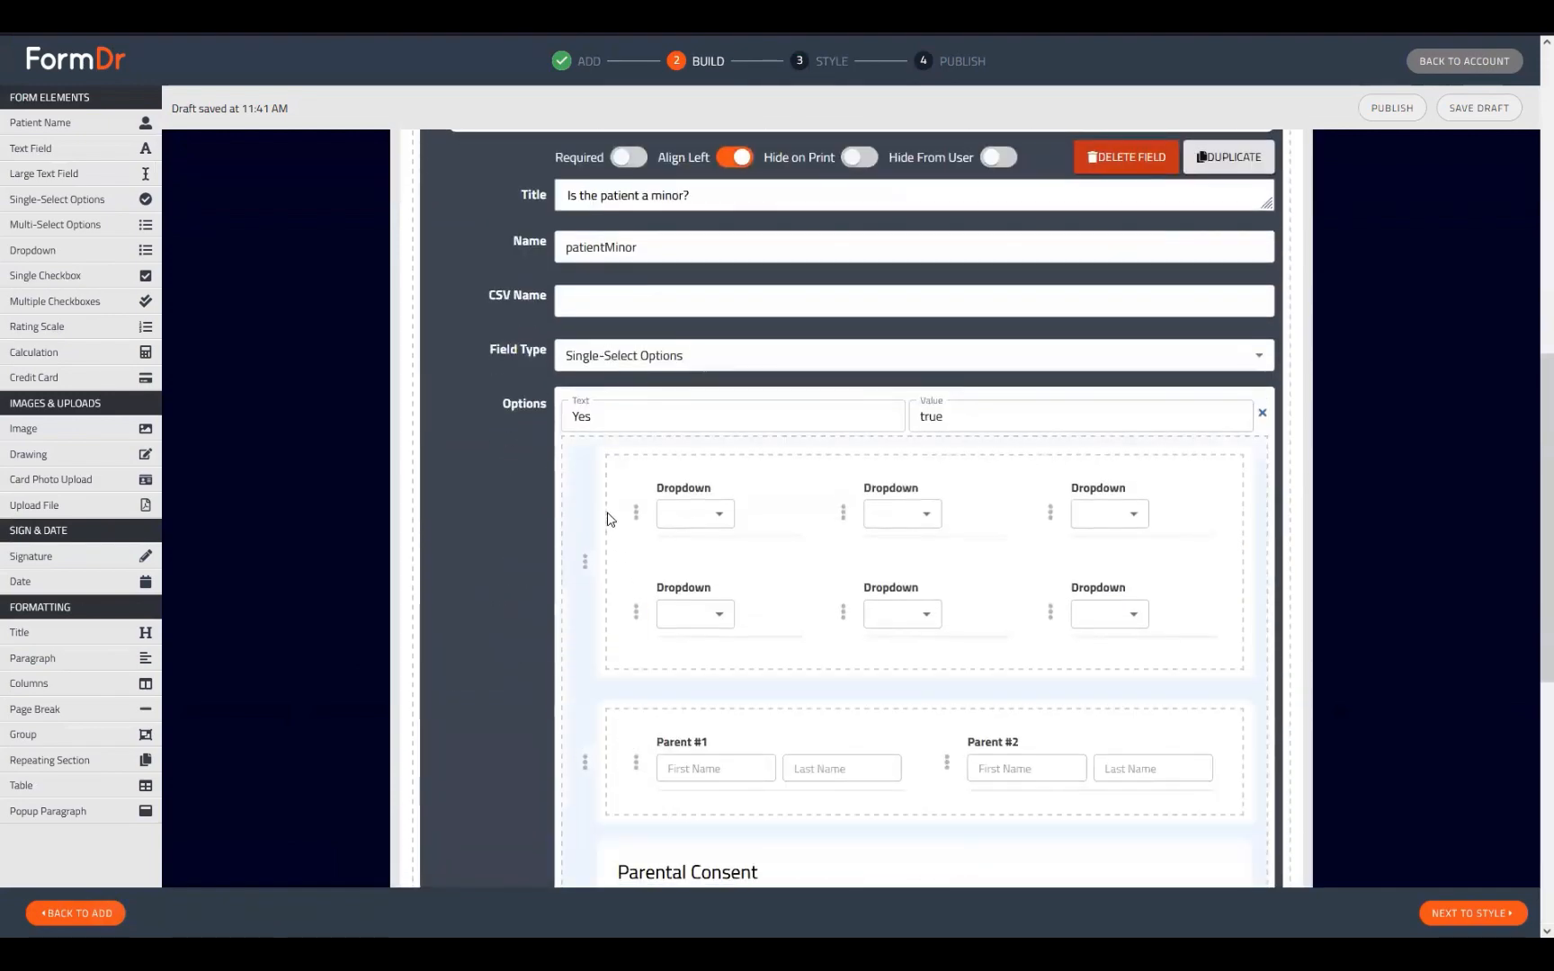
scroll(648, 492, up, 6)
click(644, 492)
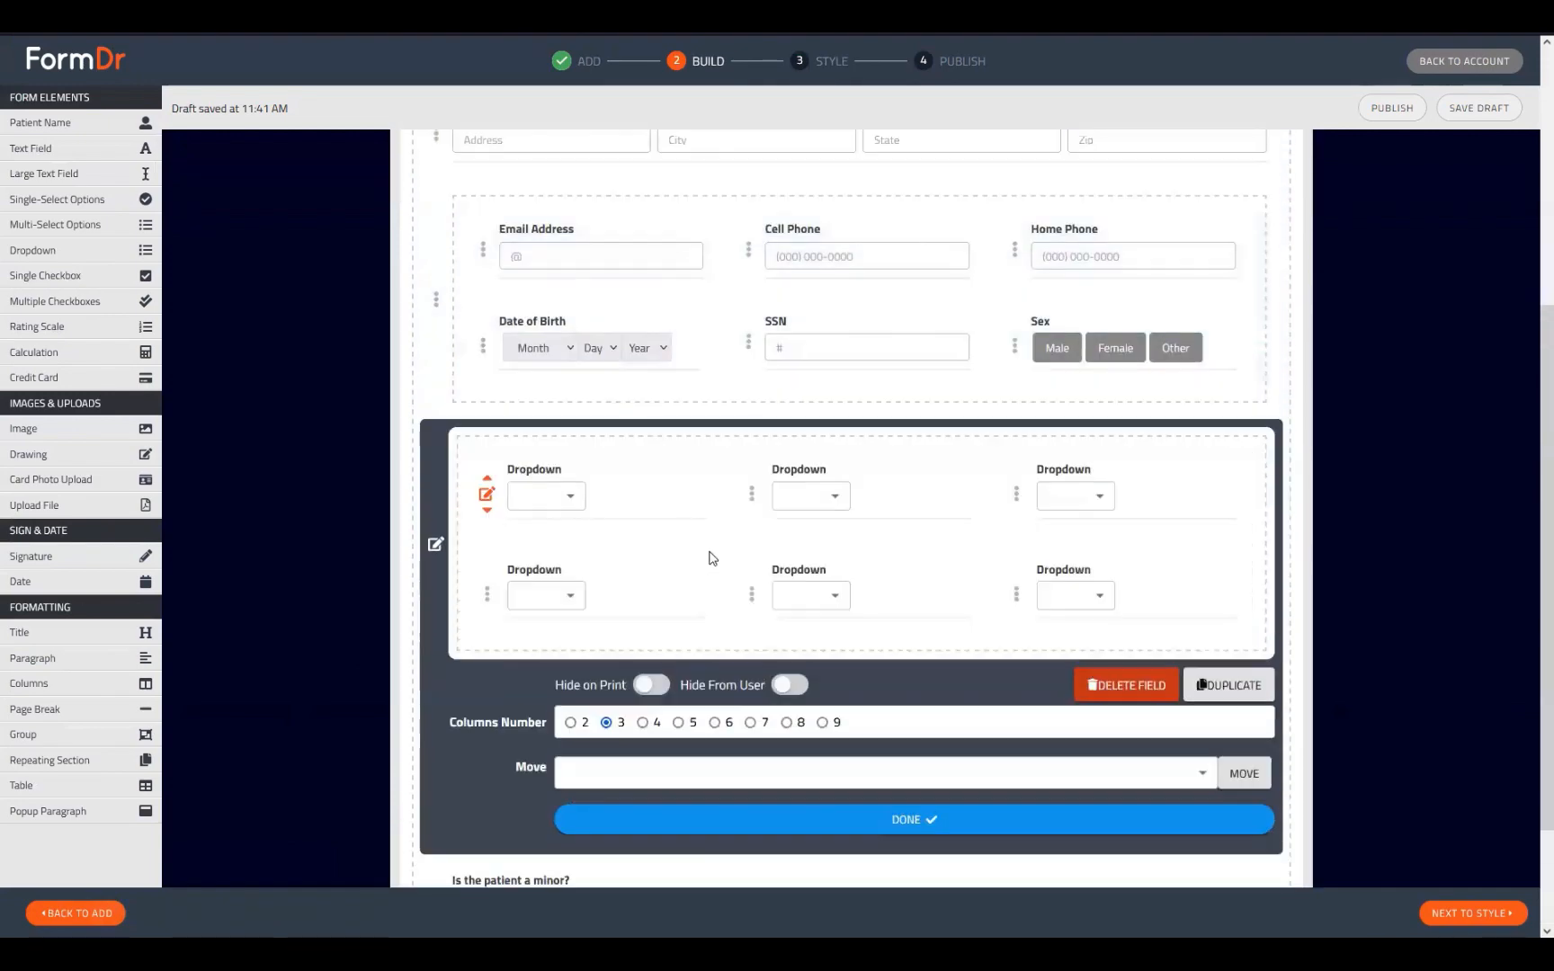
- Move the single-select columns block out of the minor question's No option to directly below the dropdown block
scroll(648, 630, down, 2)
click(436, 751)
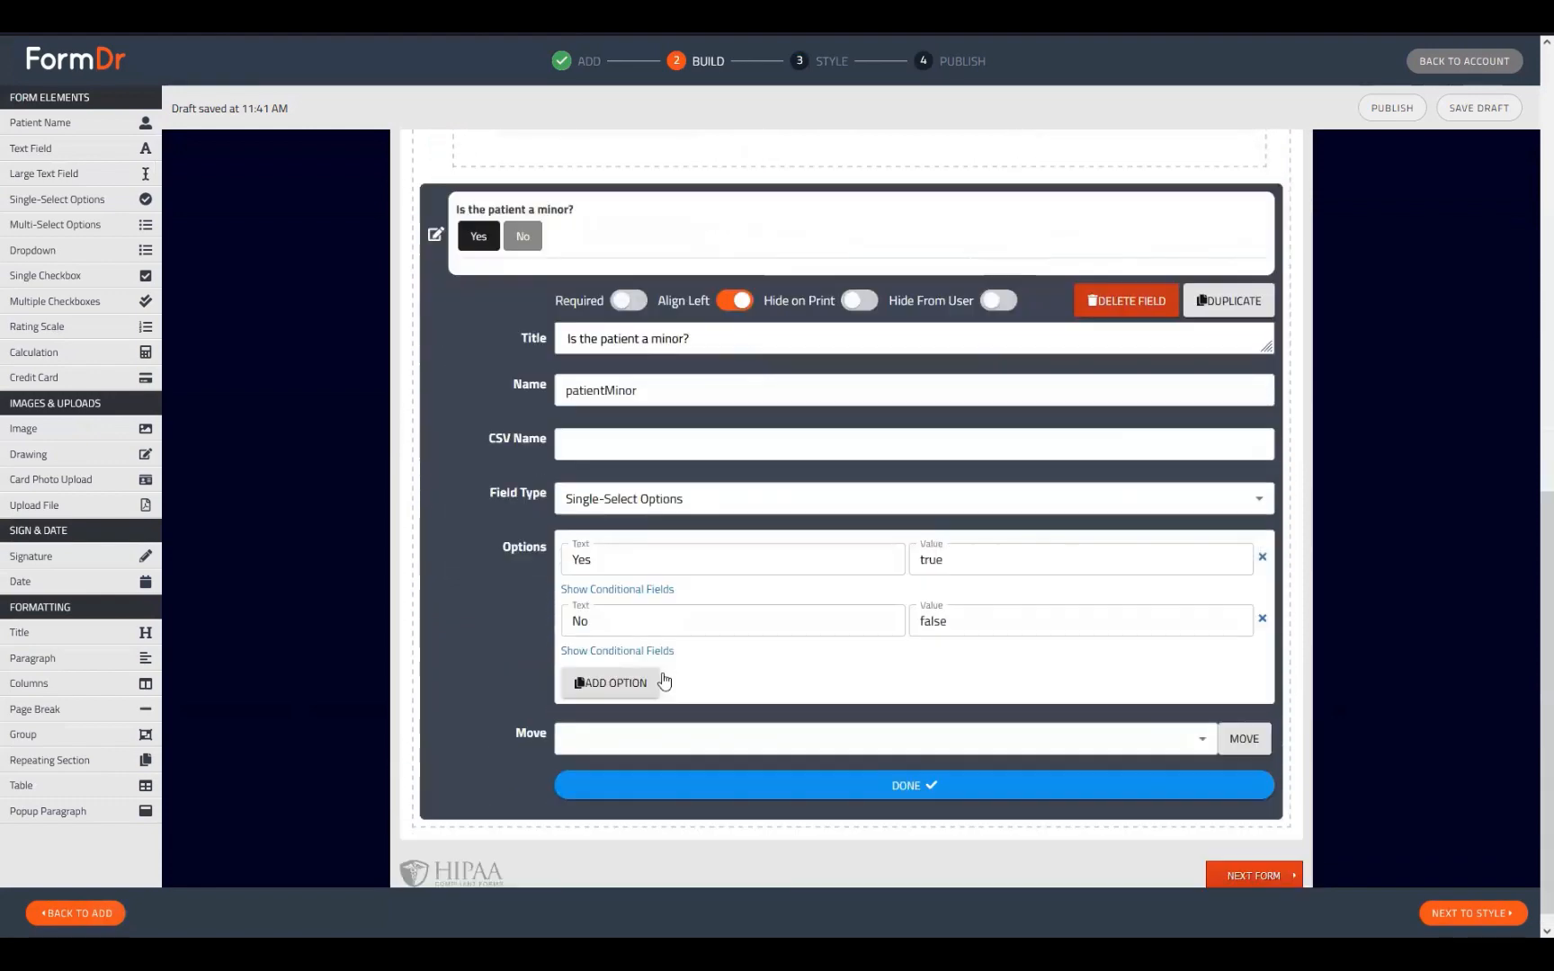
click(644, 654)
click(634, 591)
scroll(631, 556, up, 5)
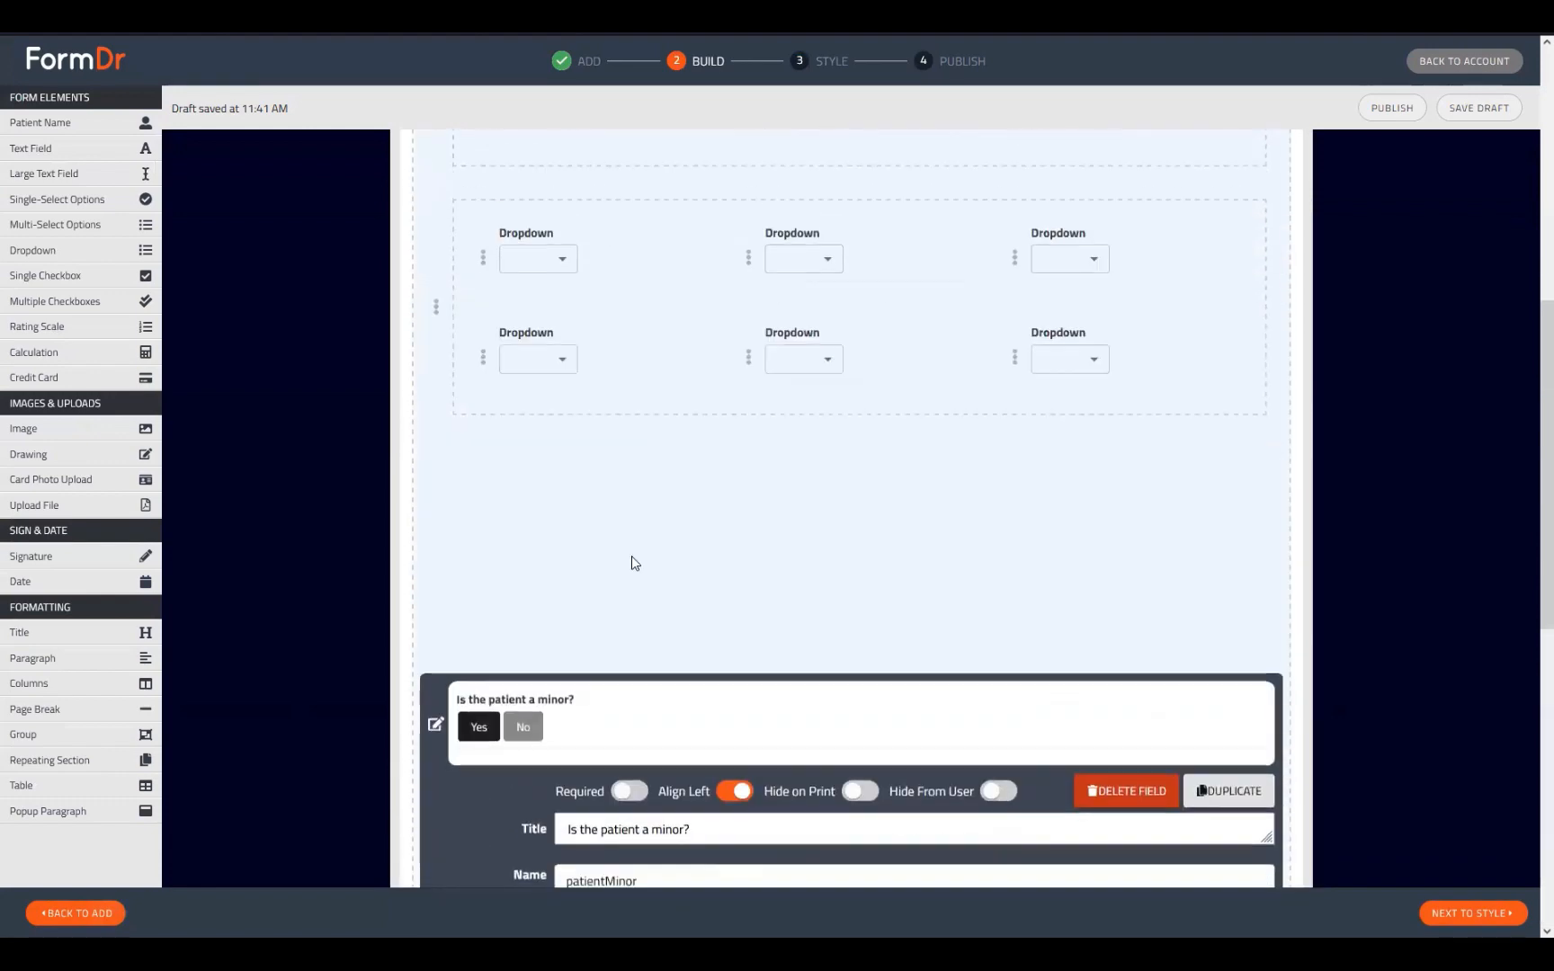
click(673, 609)
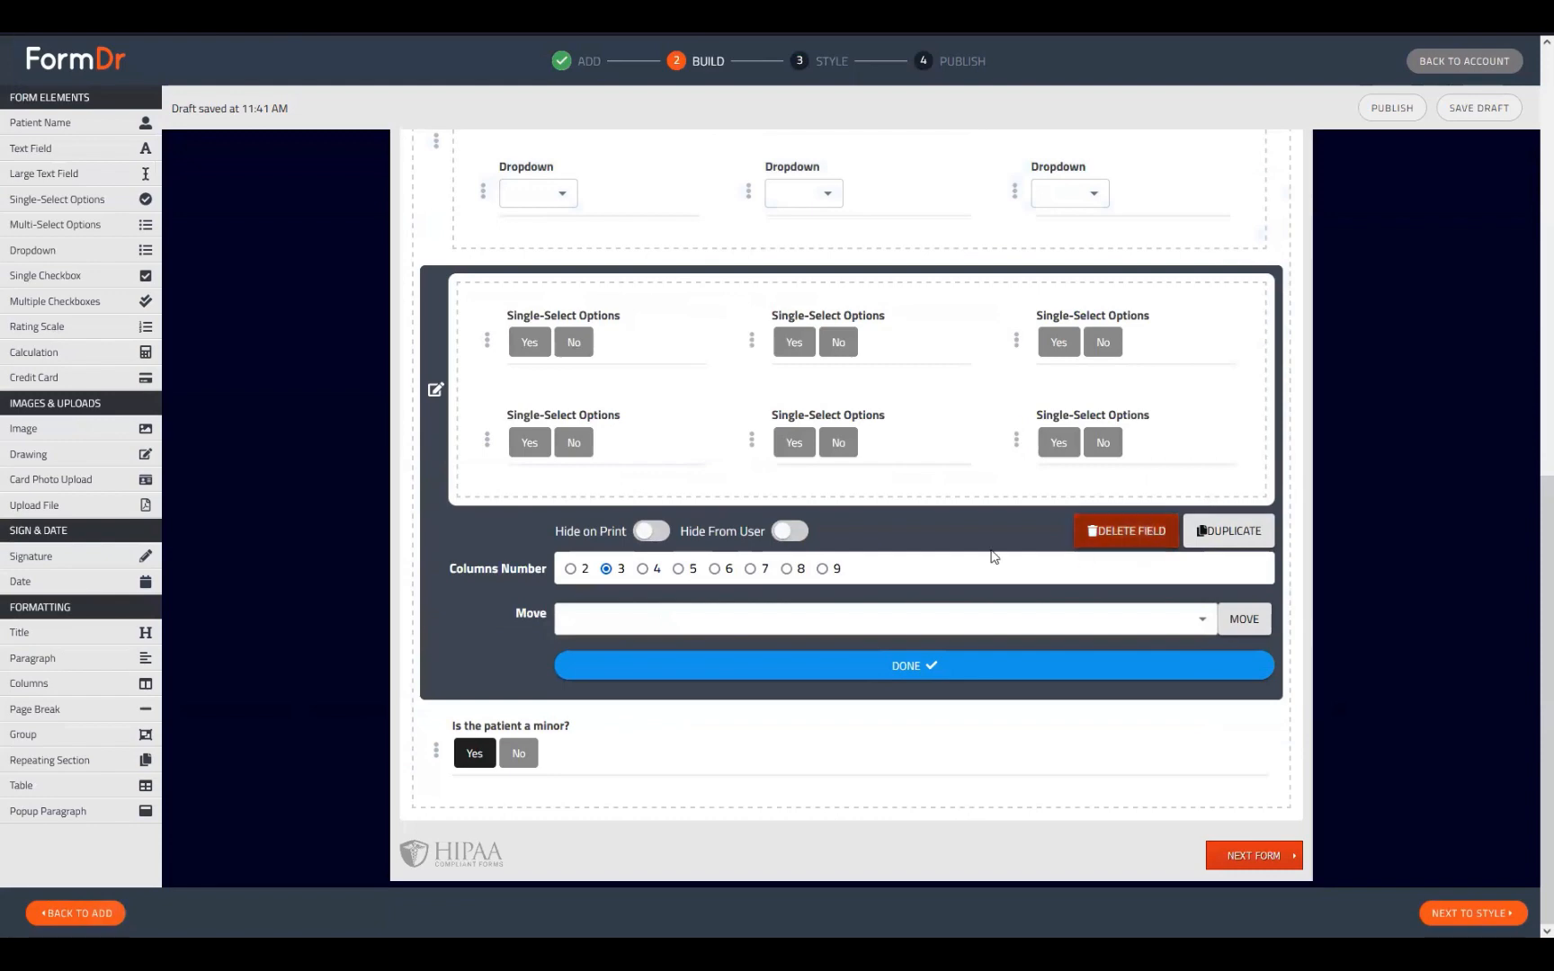
click(434, 394)
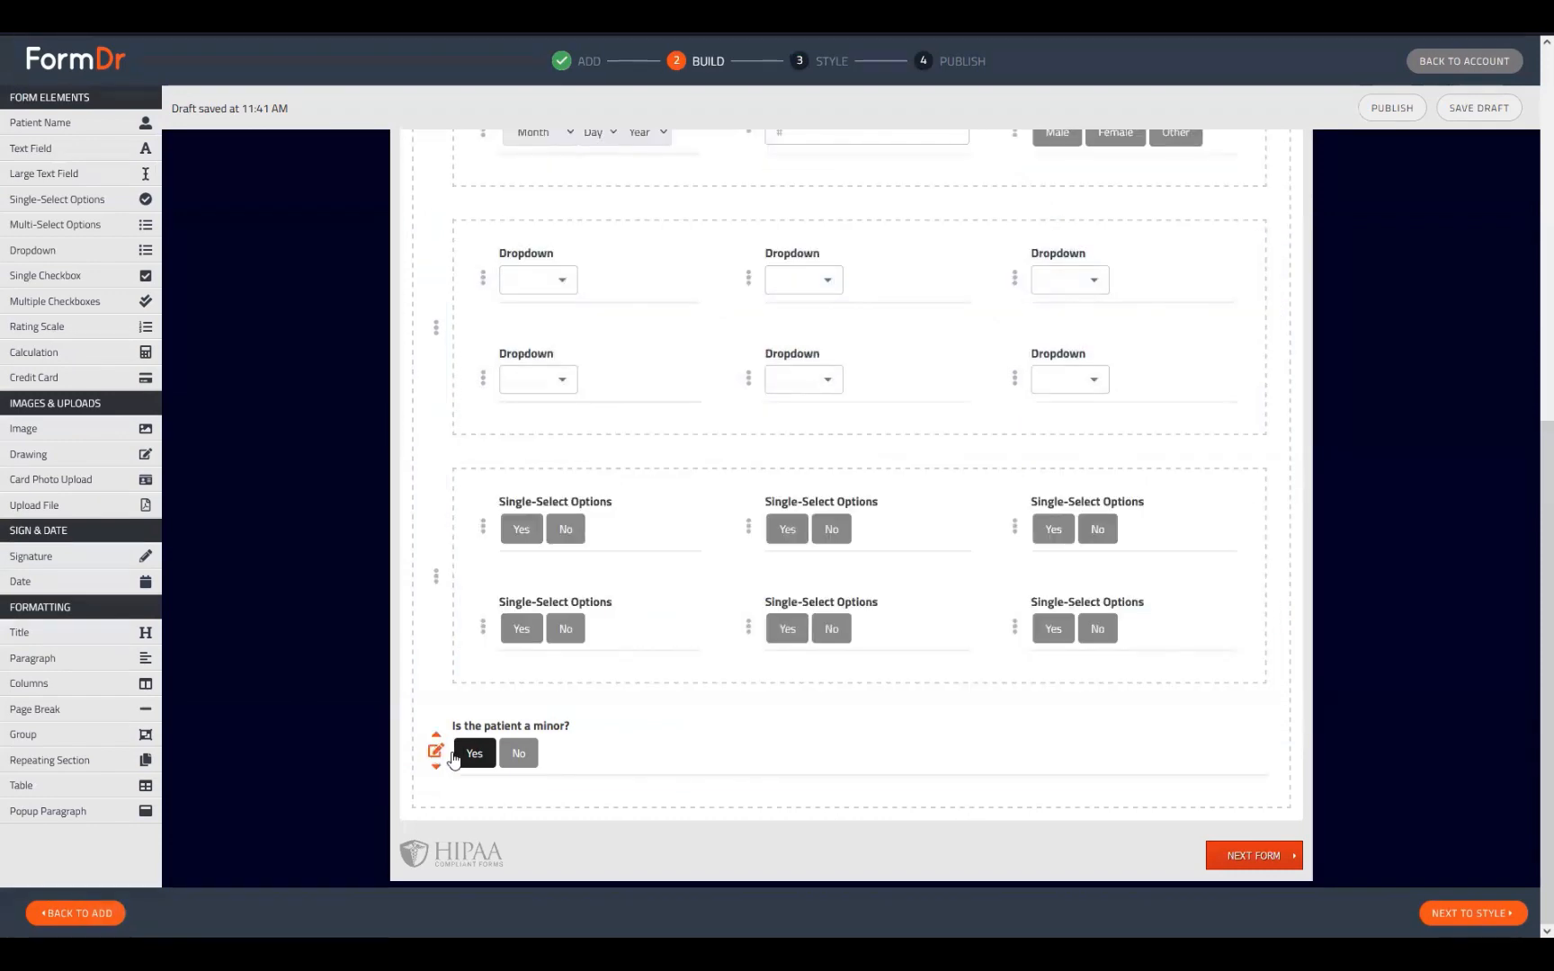
- Delete the "Is the patient a minor?" field from the Information form
click(437, 751)
click(1135, 818)
click(865, 509)
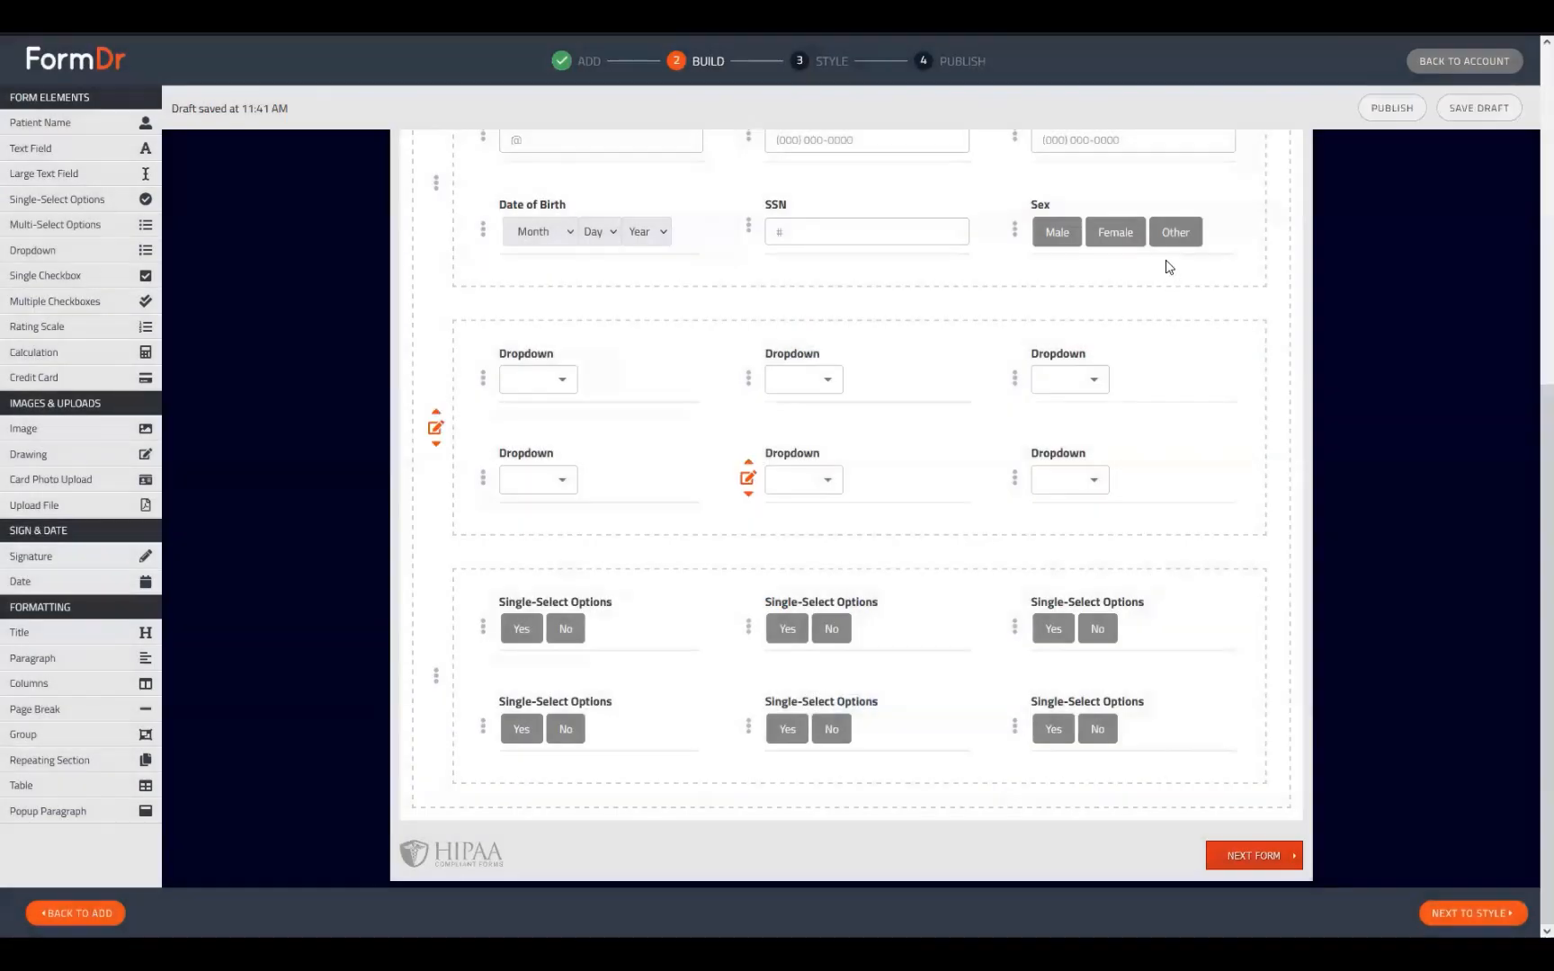
- Move the Sex field out of the contact details columns into its own row above the dropdown block
scroll(607, 499, up, 2)
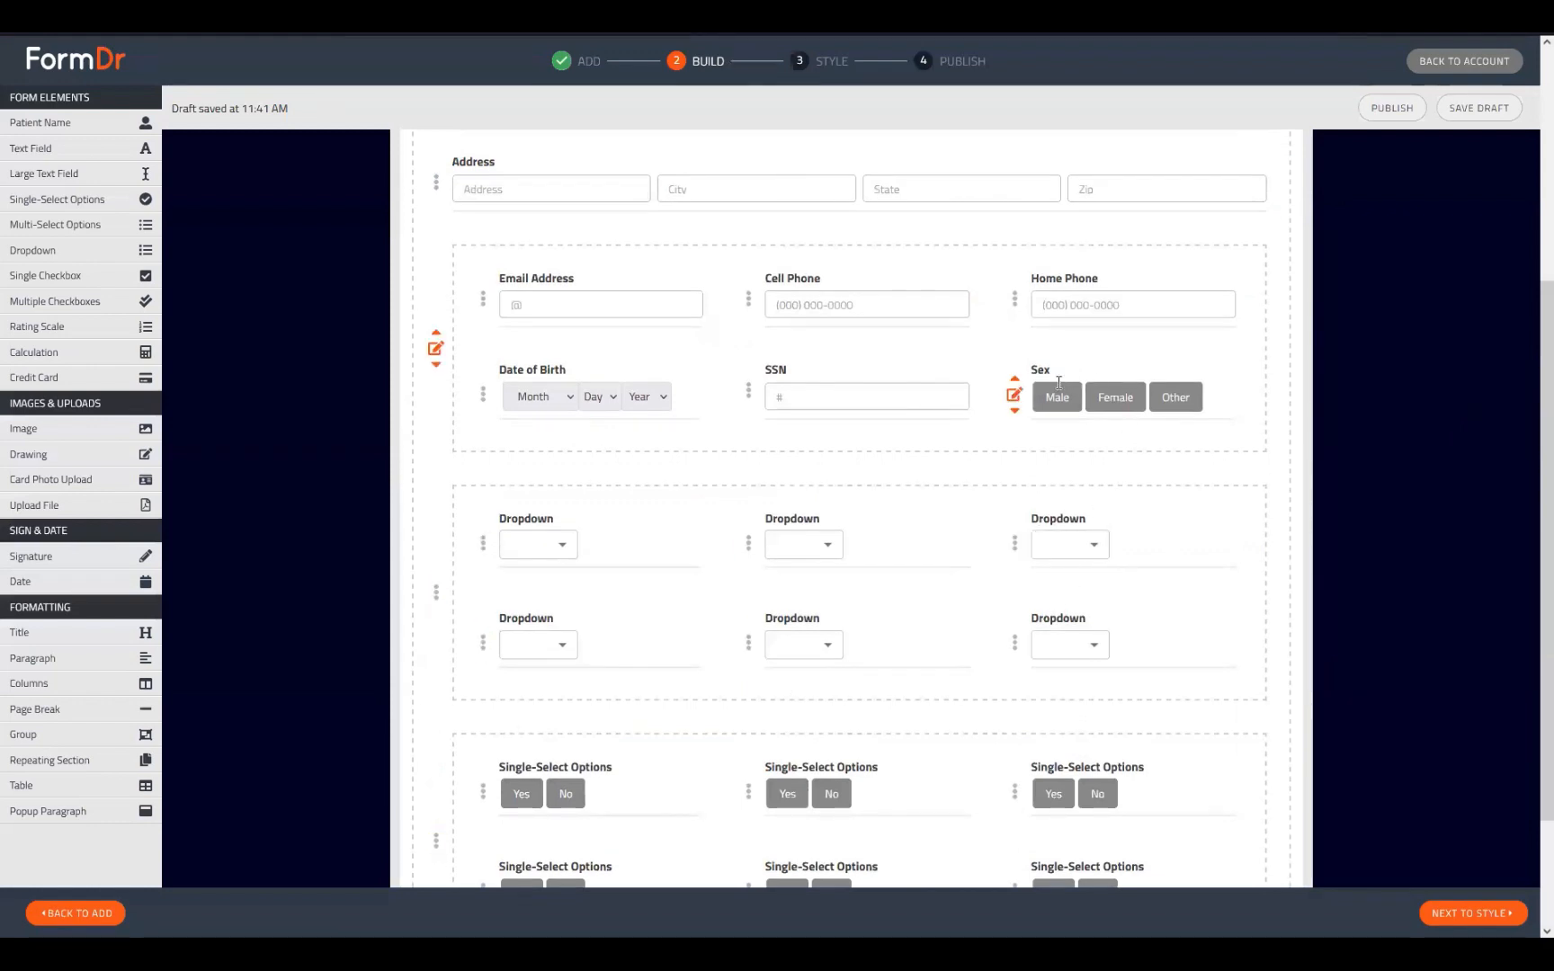
drag(1060, 368, 494, 598)
scroll(437, 347, down, 2)
- Put the dropdown block under the Sex field's Male option and the single-select block under its Female option
click(435, 302)
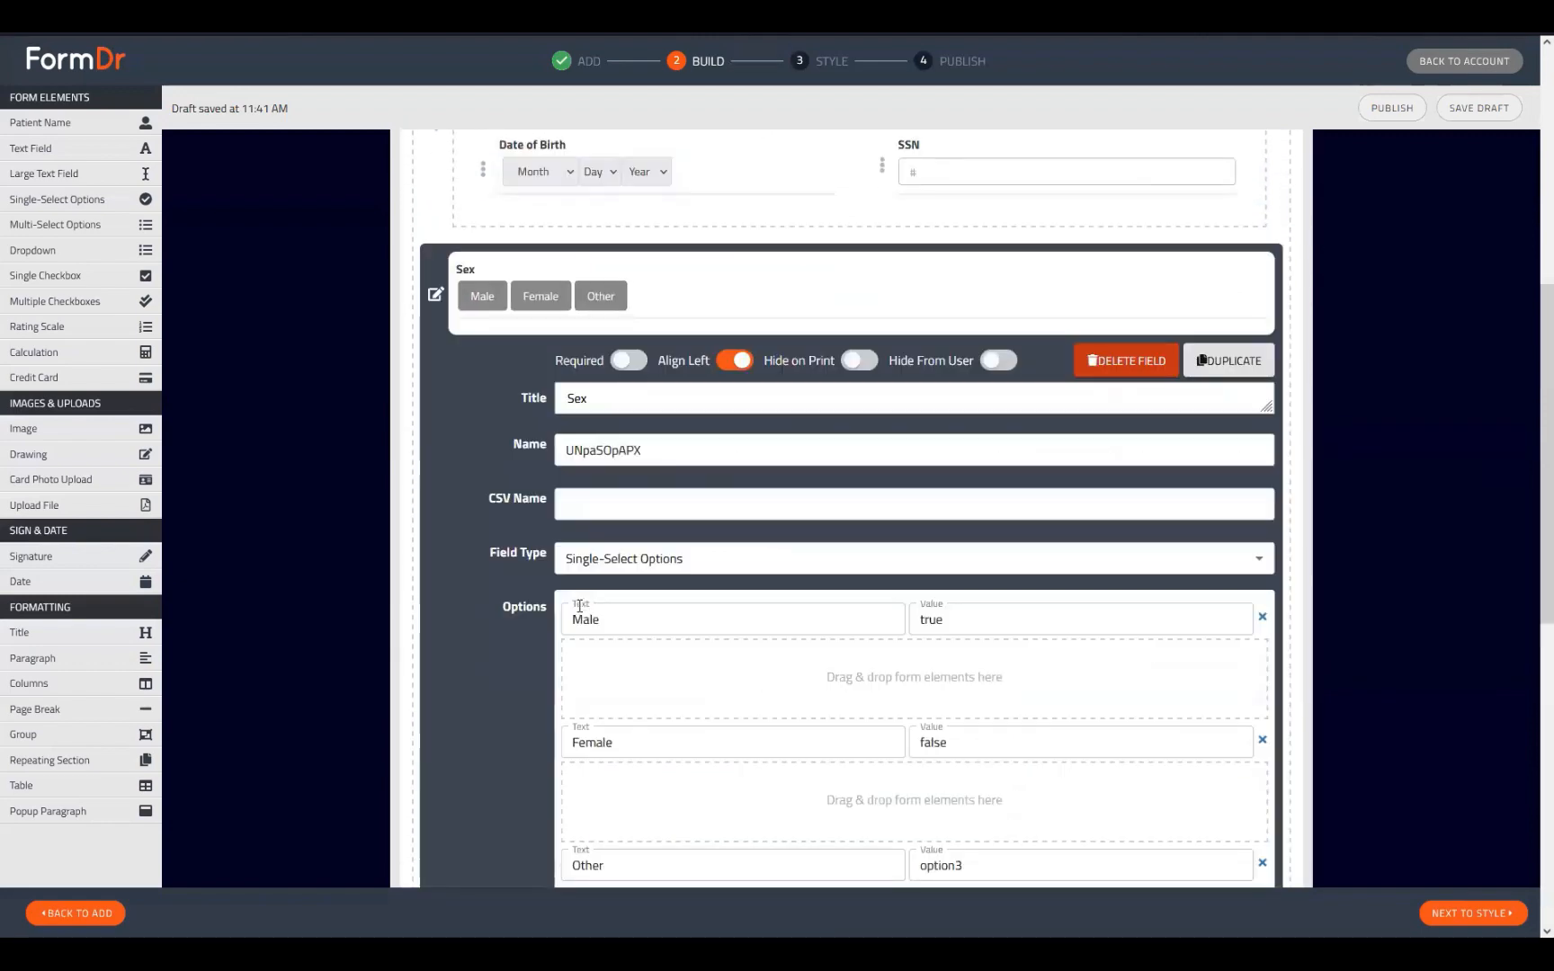
scroll(436, 303, down, 4)
drag(439, 780, 635, 515)
scroll(593, 747, down, 4)
drag(446, 705, 684, 410)
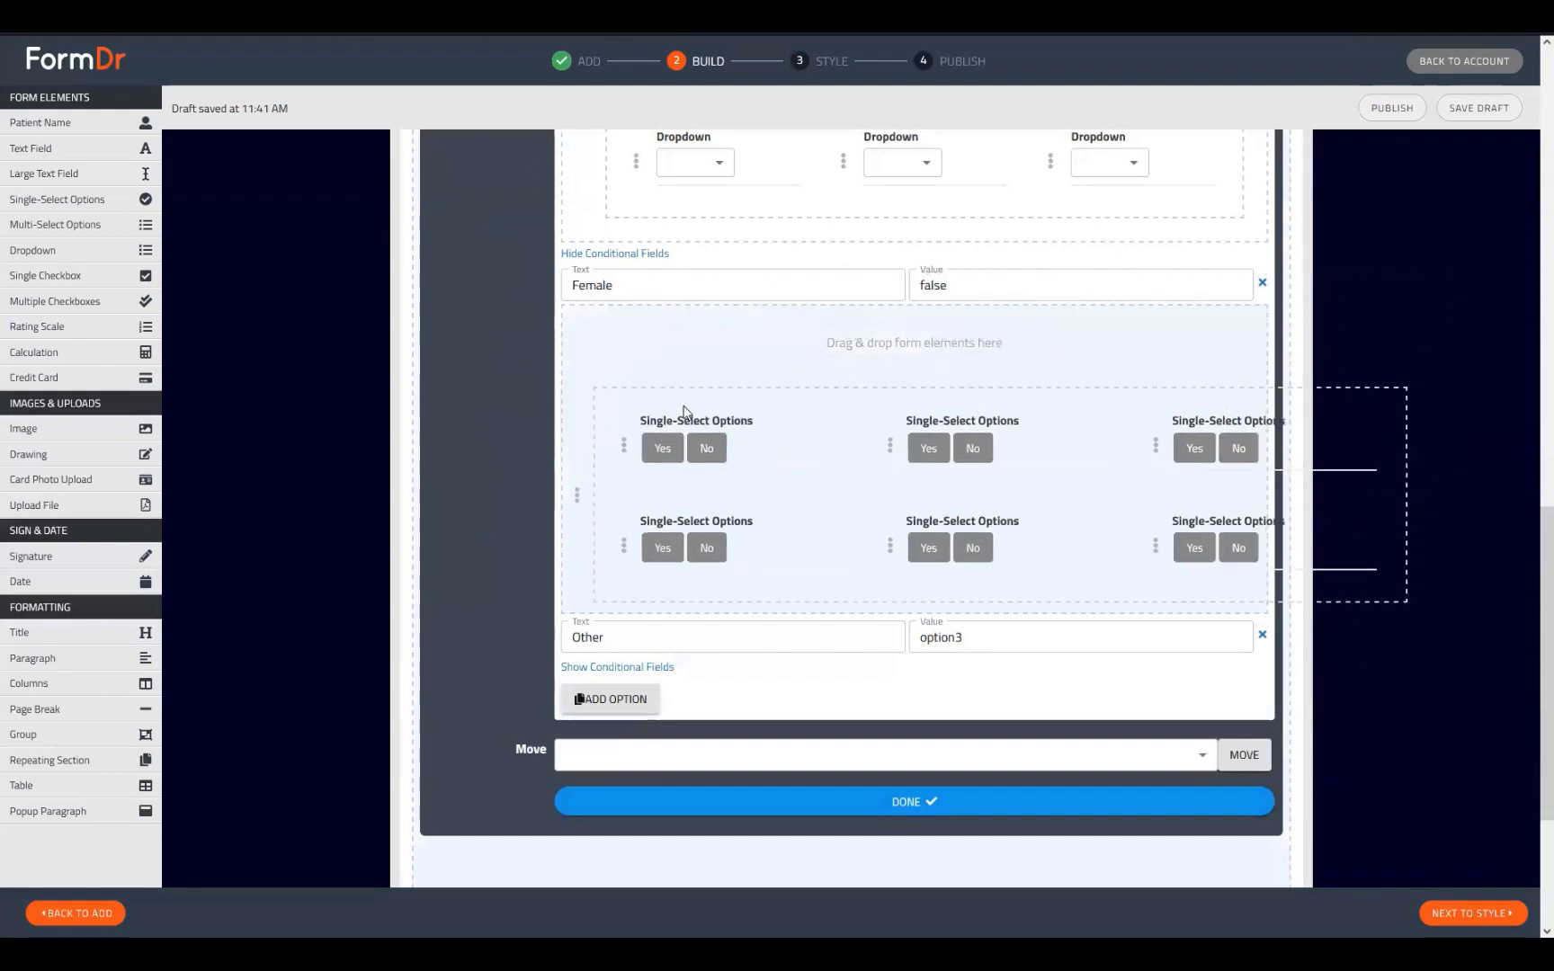
- Remove the Other option from the Sex field
scroll(683, 409, up, 2)
click(1261, 800)
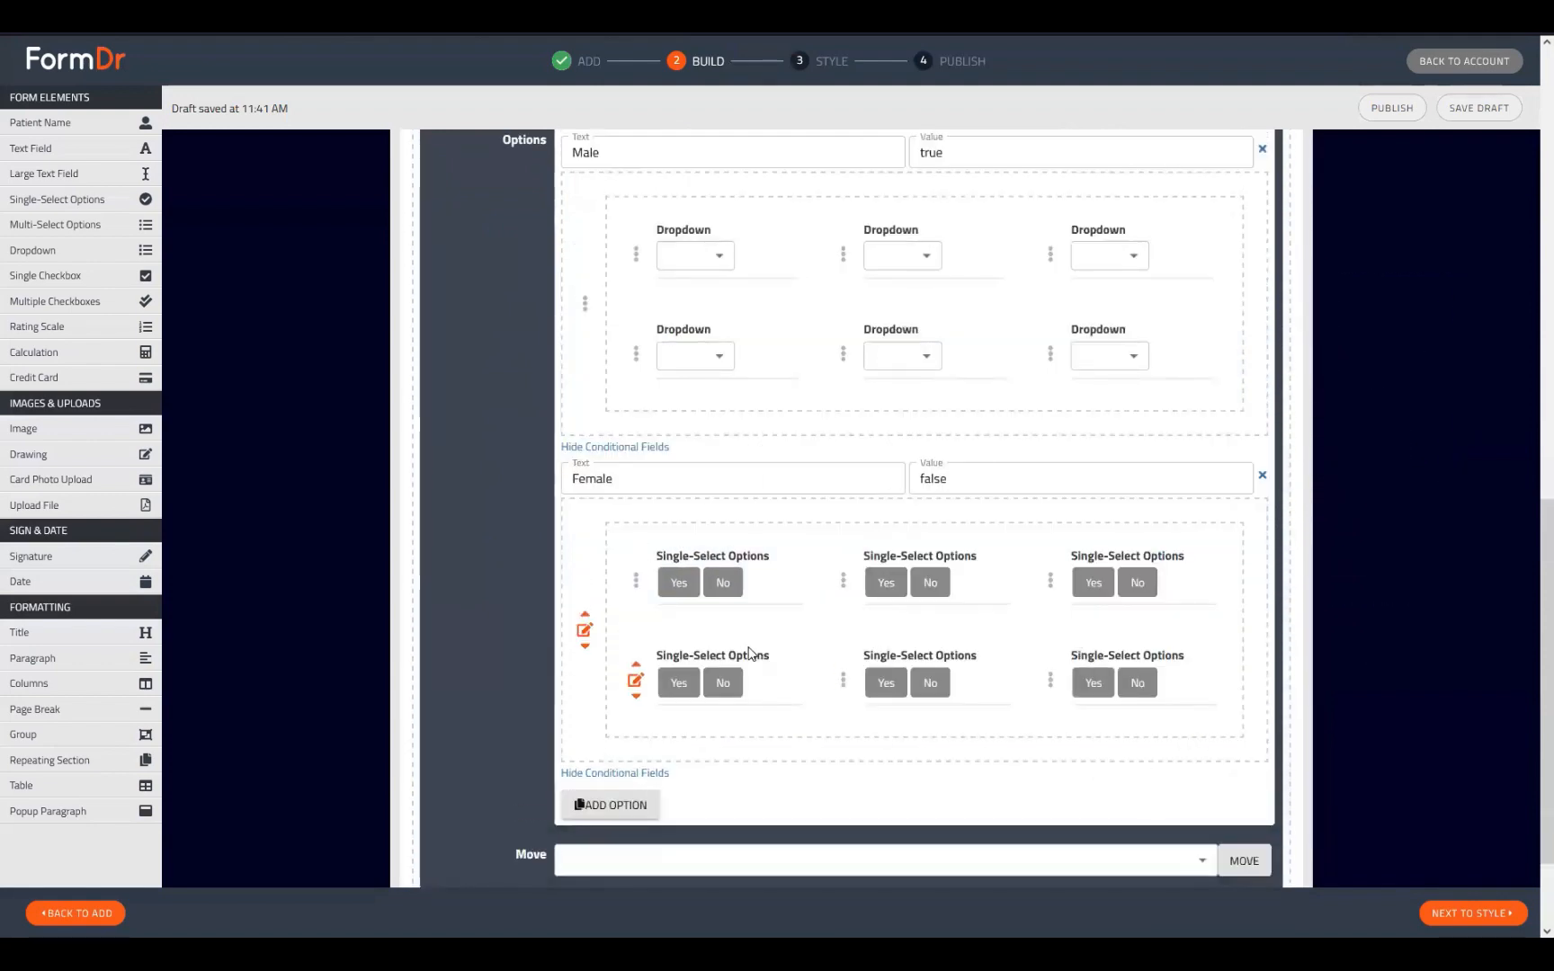
scroll(1030, 555, up, 5)
scroll(684, 499, down, 5)
- Copy the Sex field's Name value, close its settings and open the Medical History Form
scroll(683, 499, up, 5)
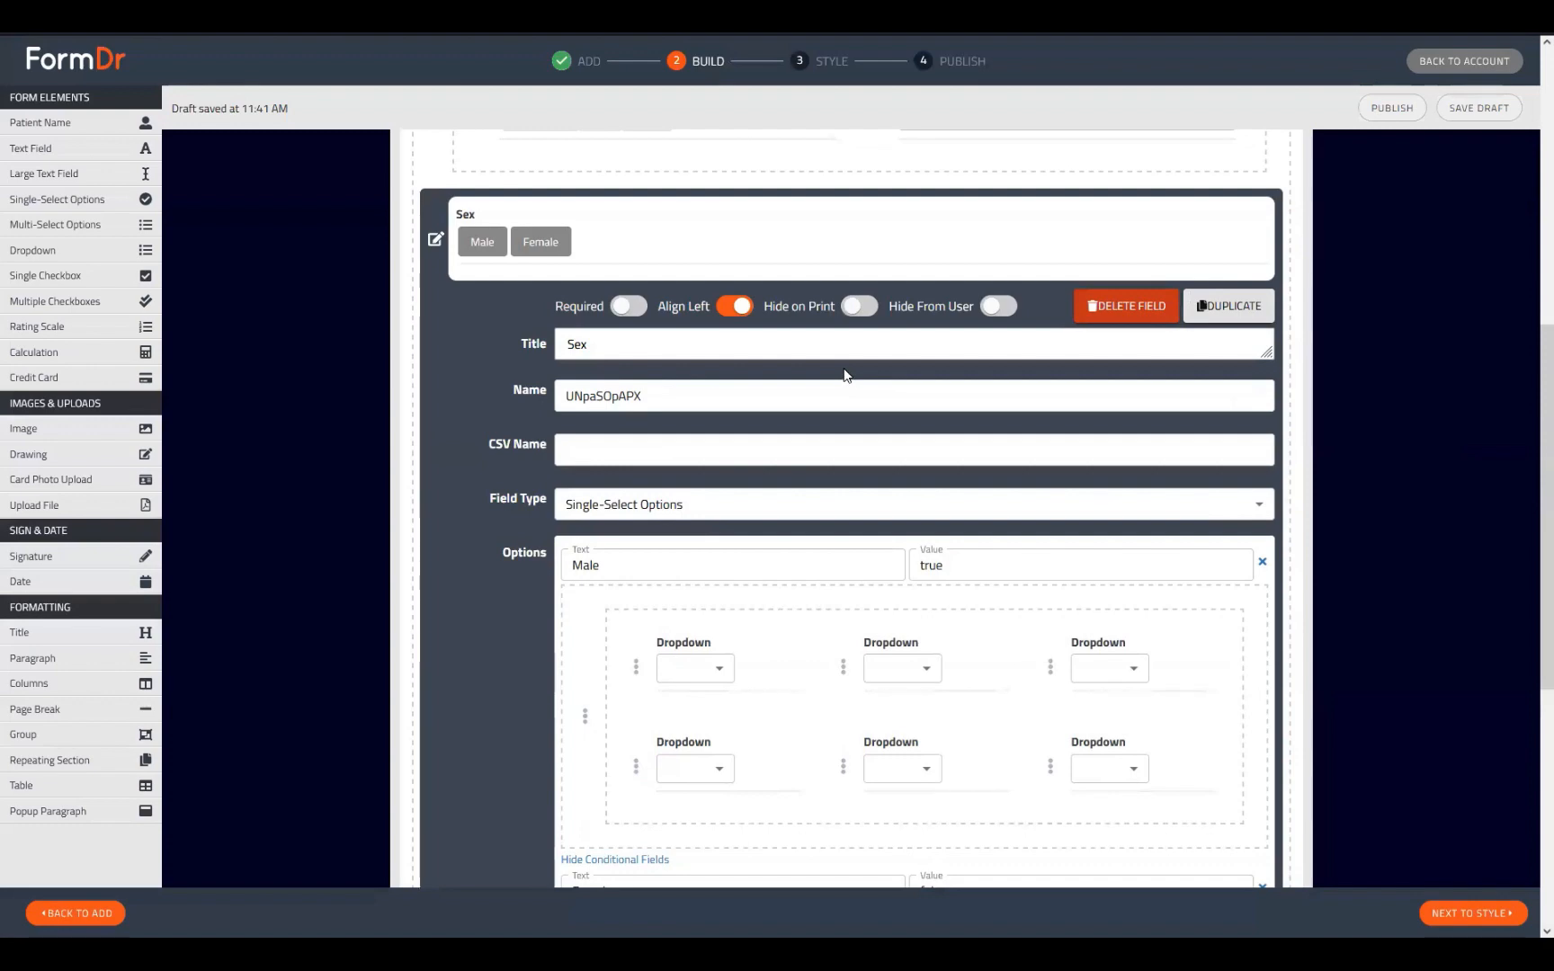
double_click(670, 388)
key(ctrl+c)
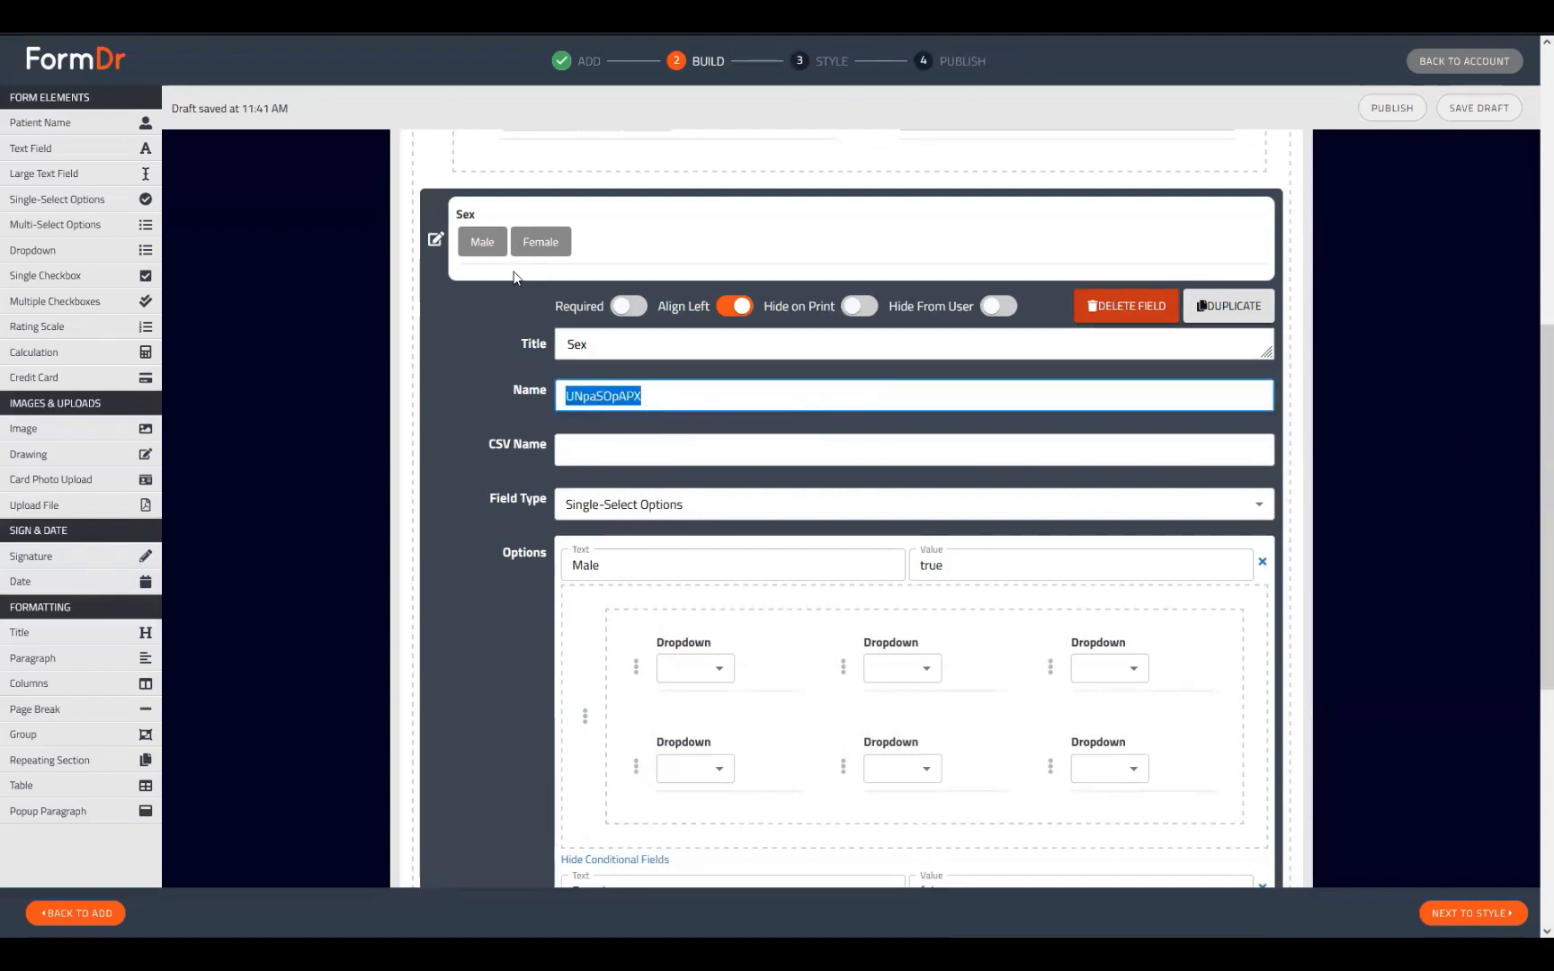
click(436, 243)
scroll(826, 530, up, 2)
click(941, 263)
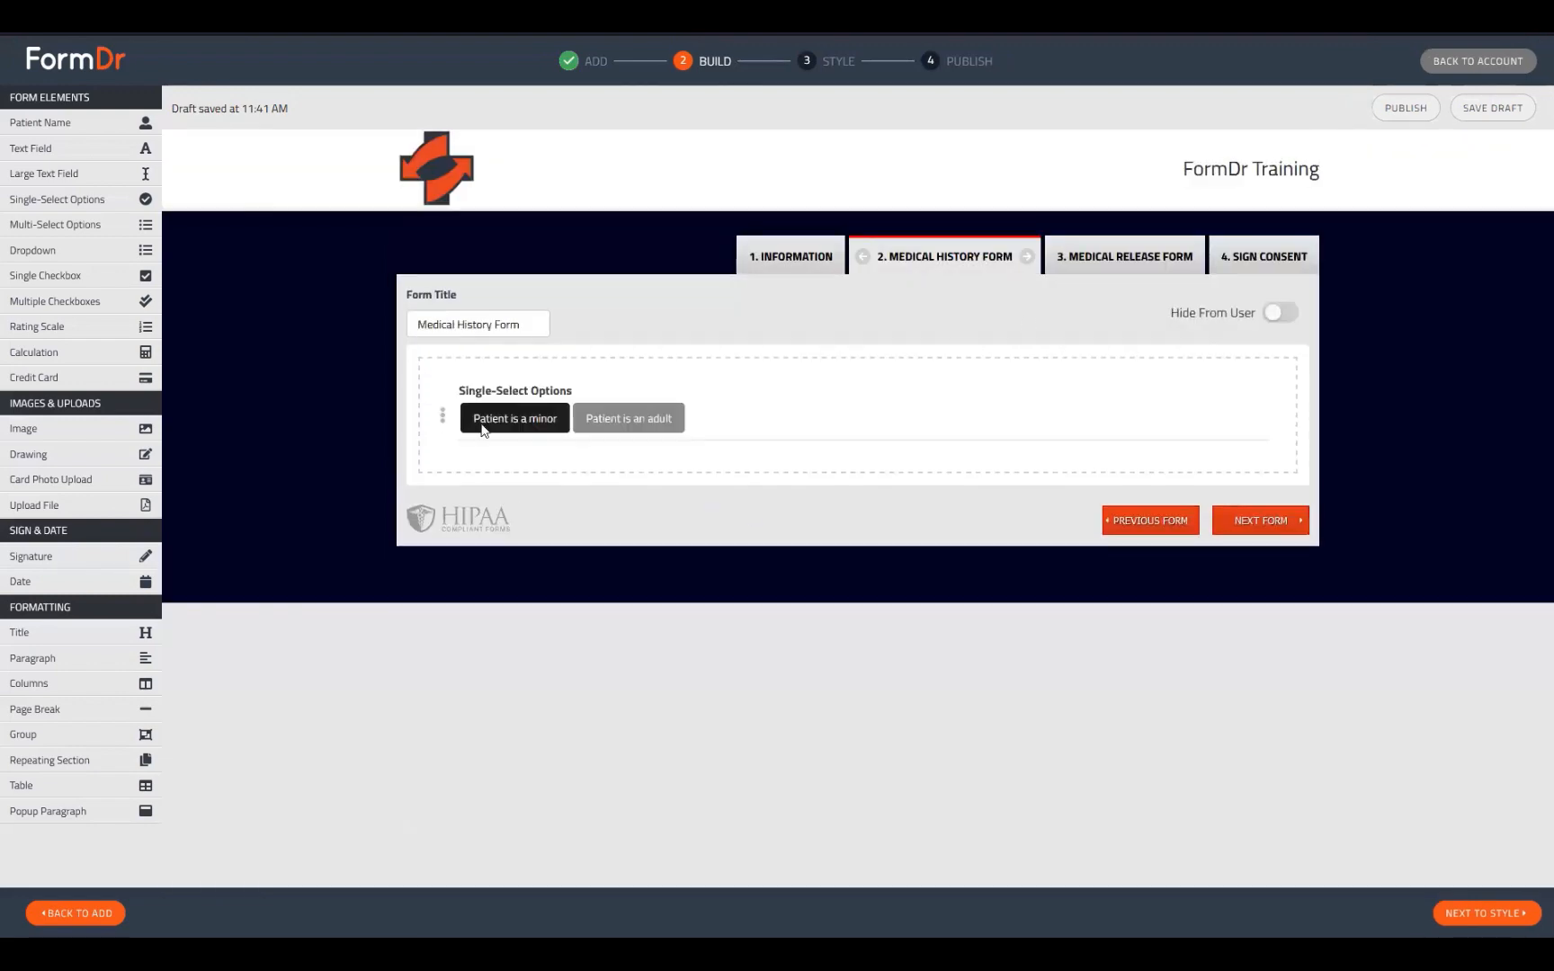
- Set the Medical History Form's single-select field Name to UNpaSOpAPX and rename its two options Male and Female
click(436, 417)
key(ctrl+v)
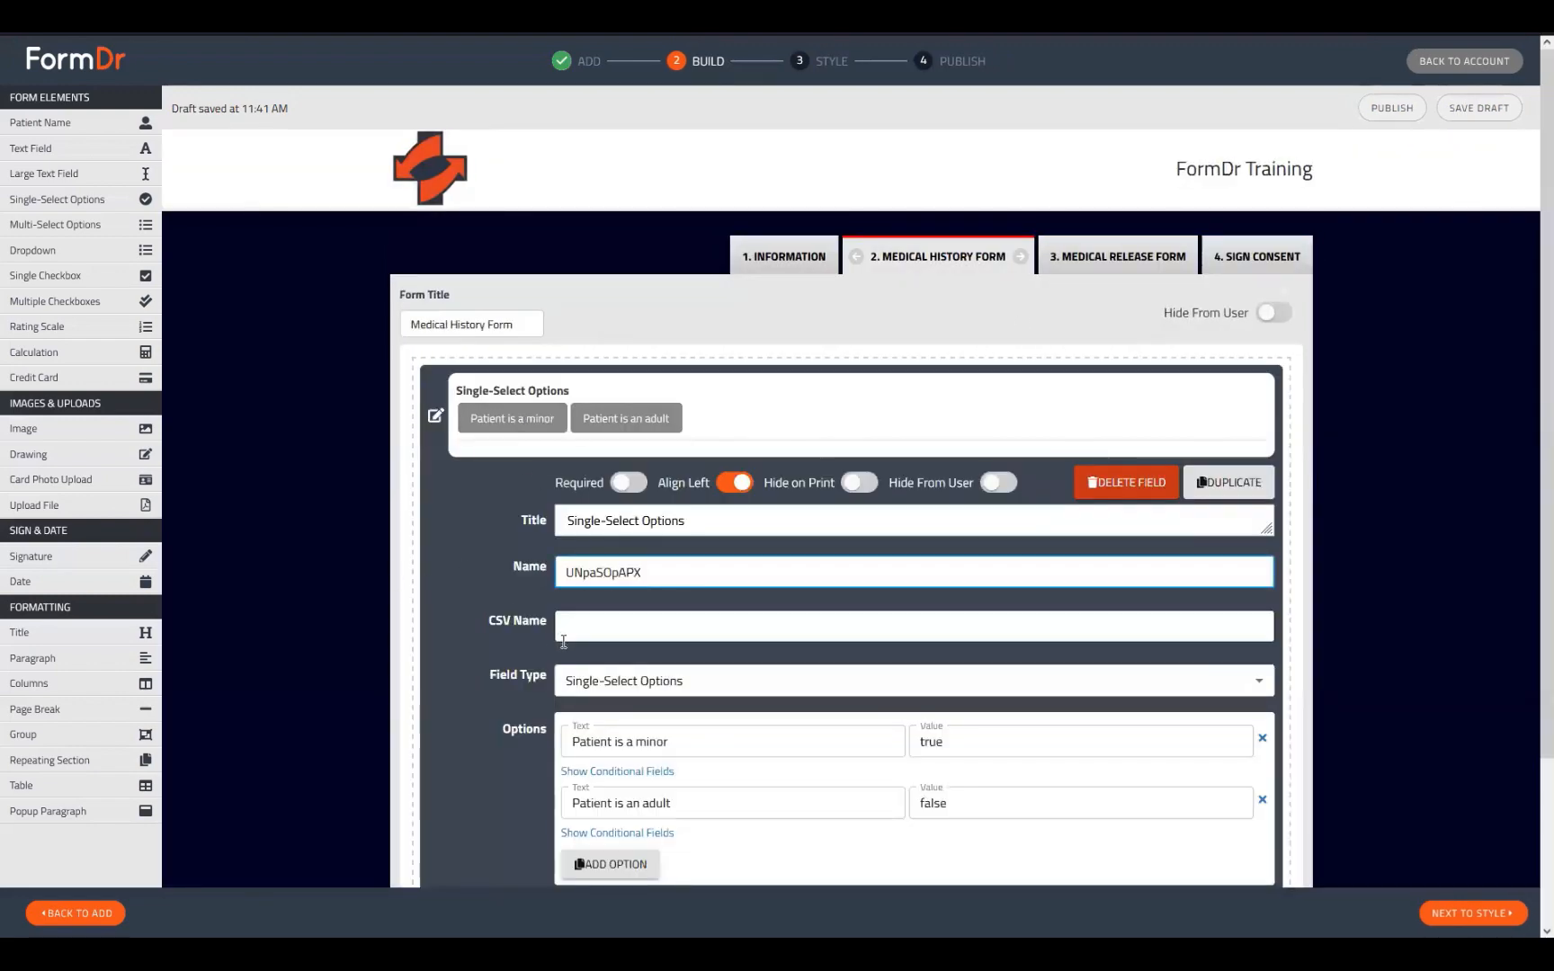
click(702, 729)
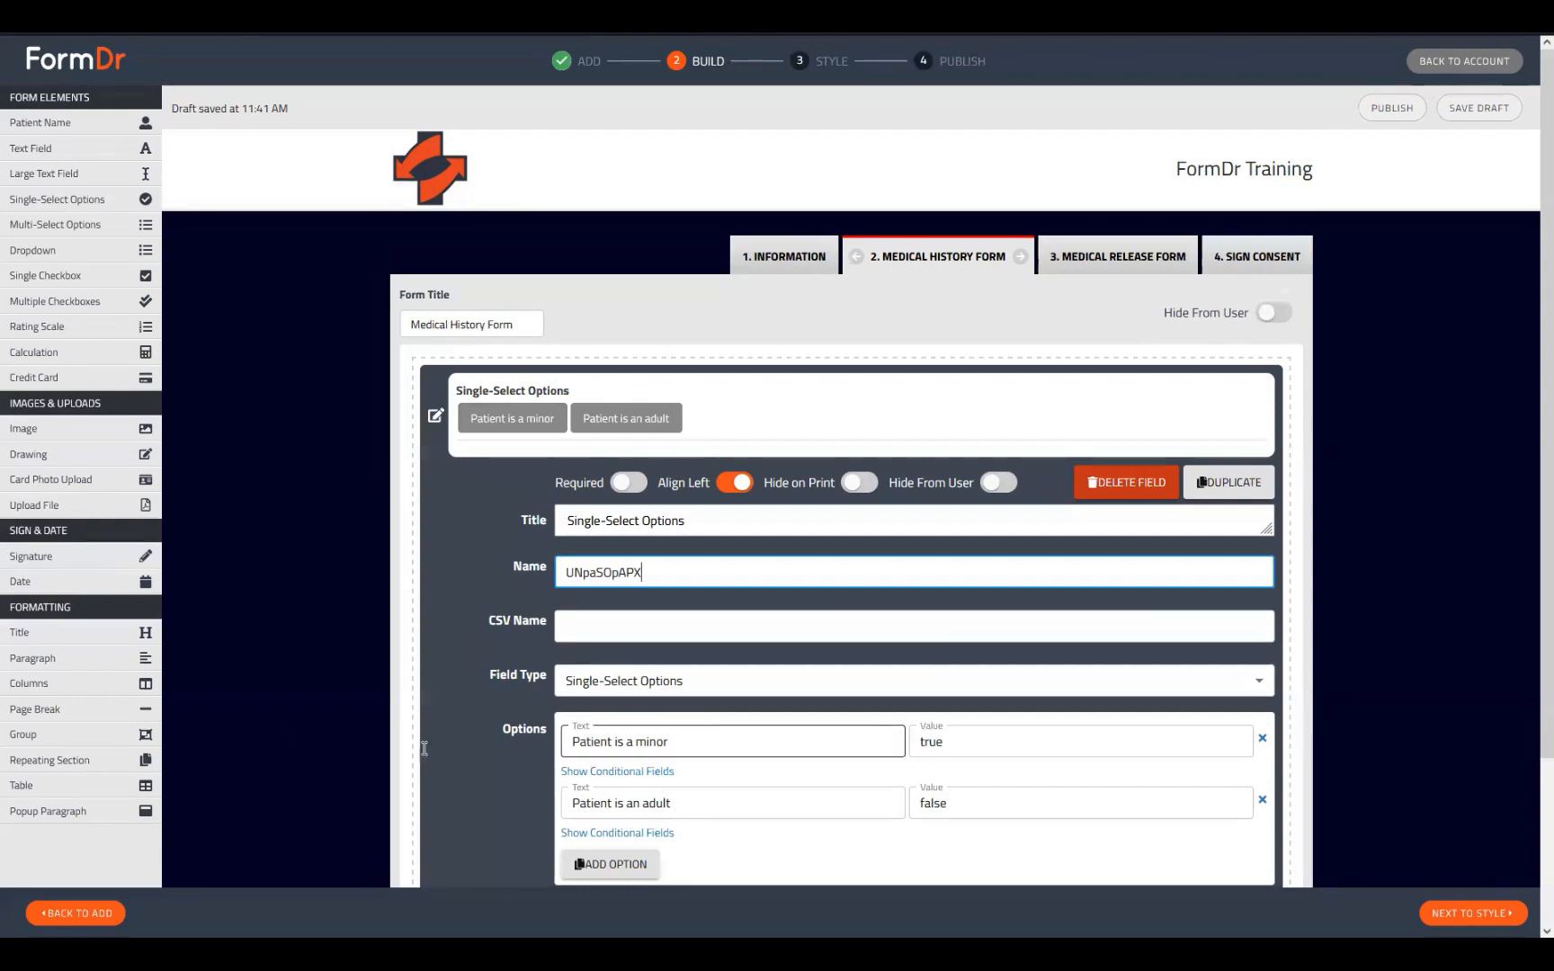
key(ctrl+a)
text(Male)
key(Tab)
key(Tab)
text(Female)
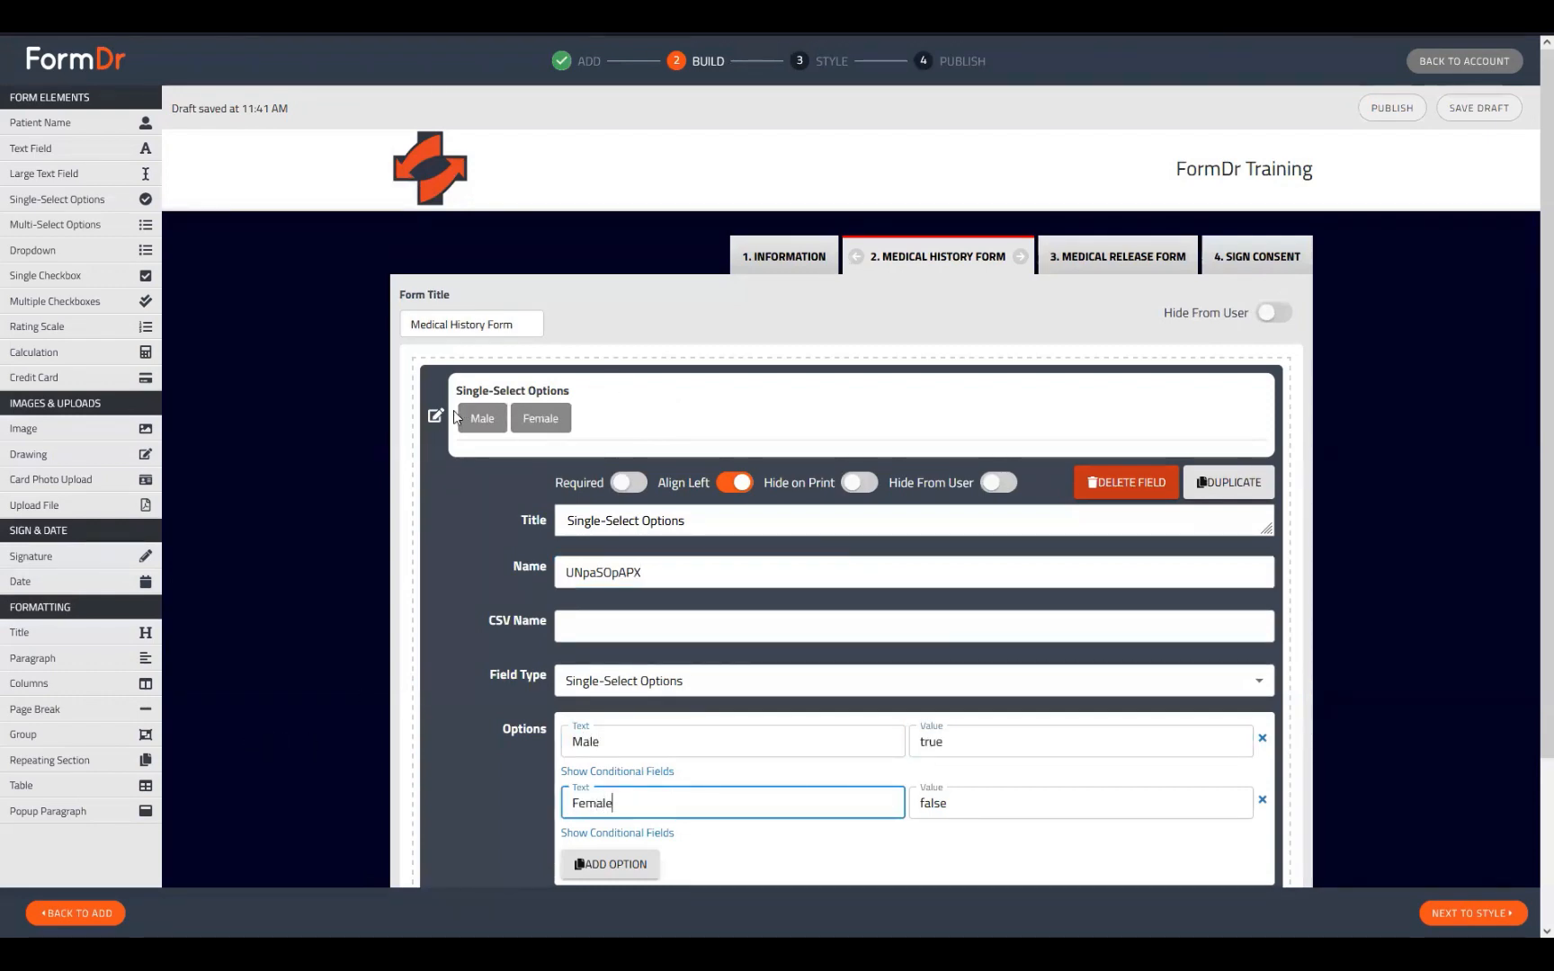
click(423, 407)
- Add an empty group beside the SSN field in the contact details columns of the Information form
click(799, 257)
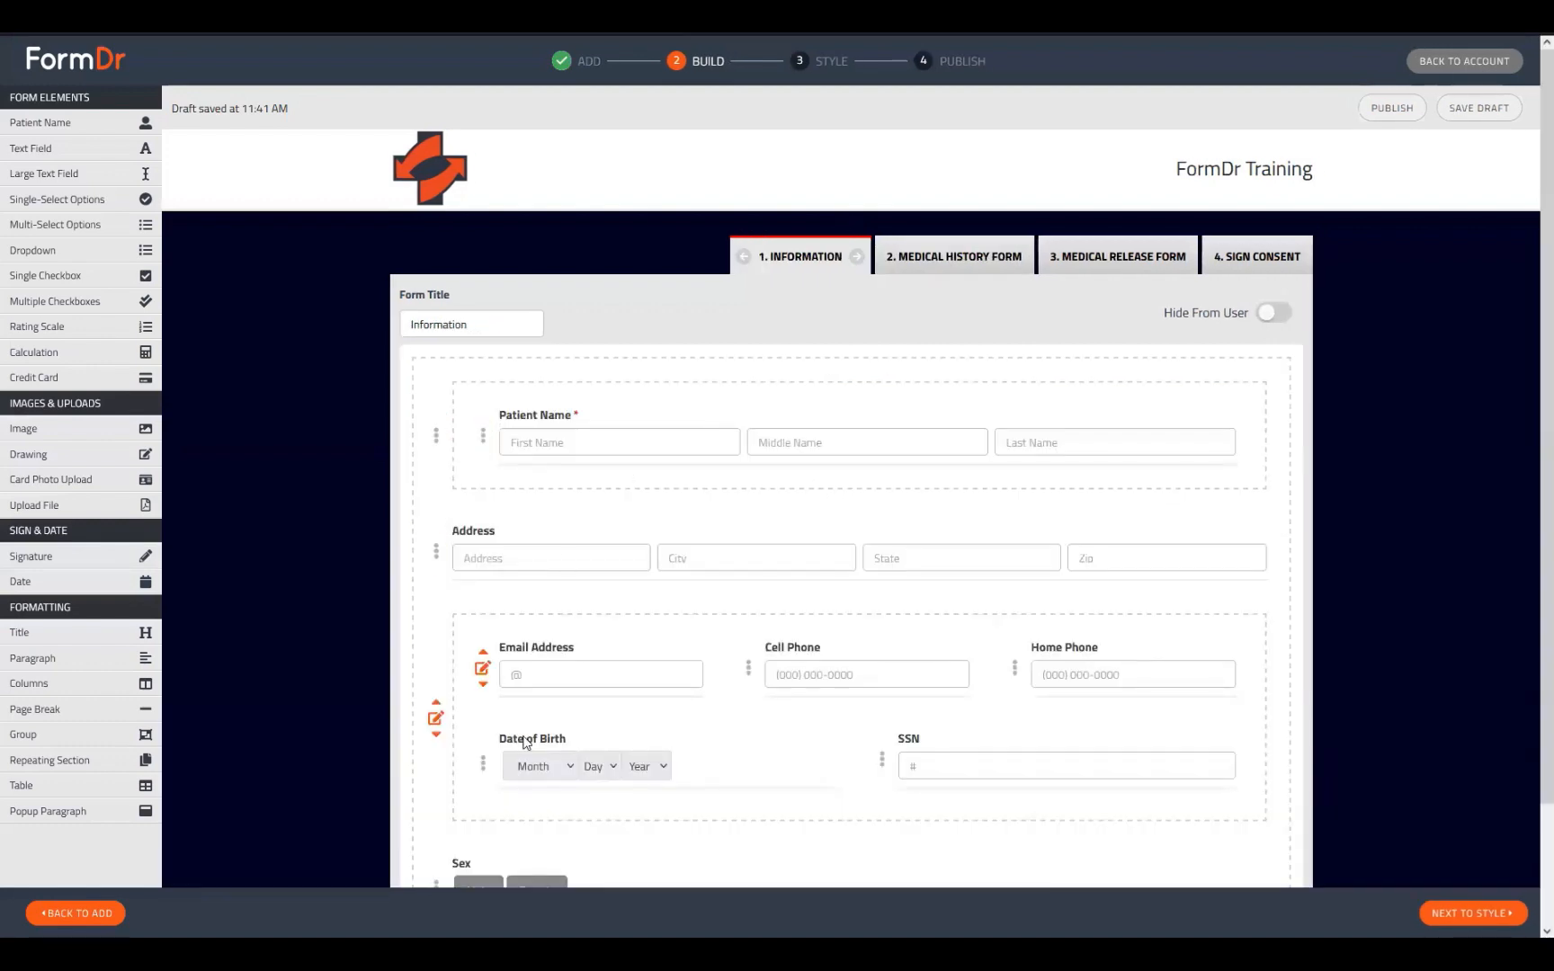
scroll(484, 667, down, 2)
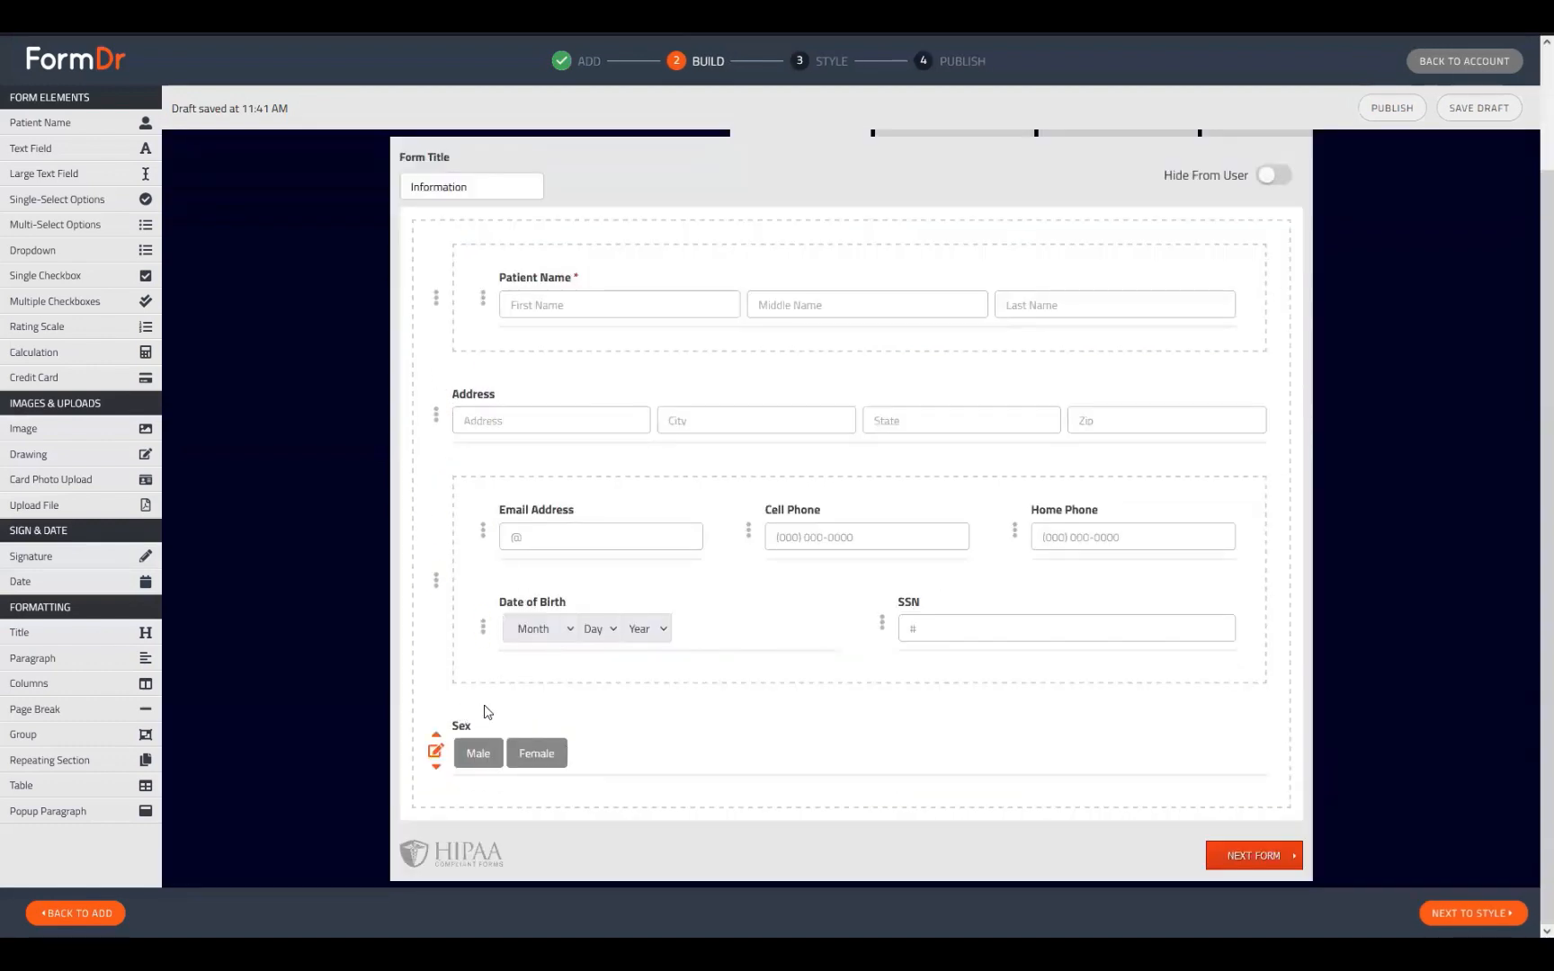
click(436, 752)
click(432, 756)
drag(51, 739, 821, 631)
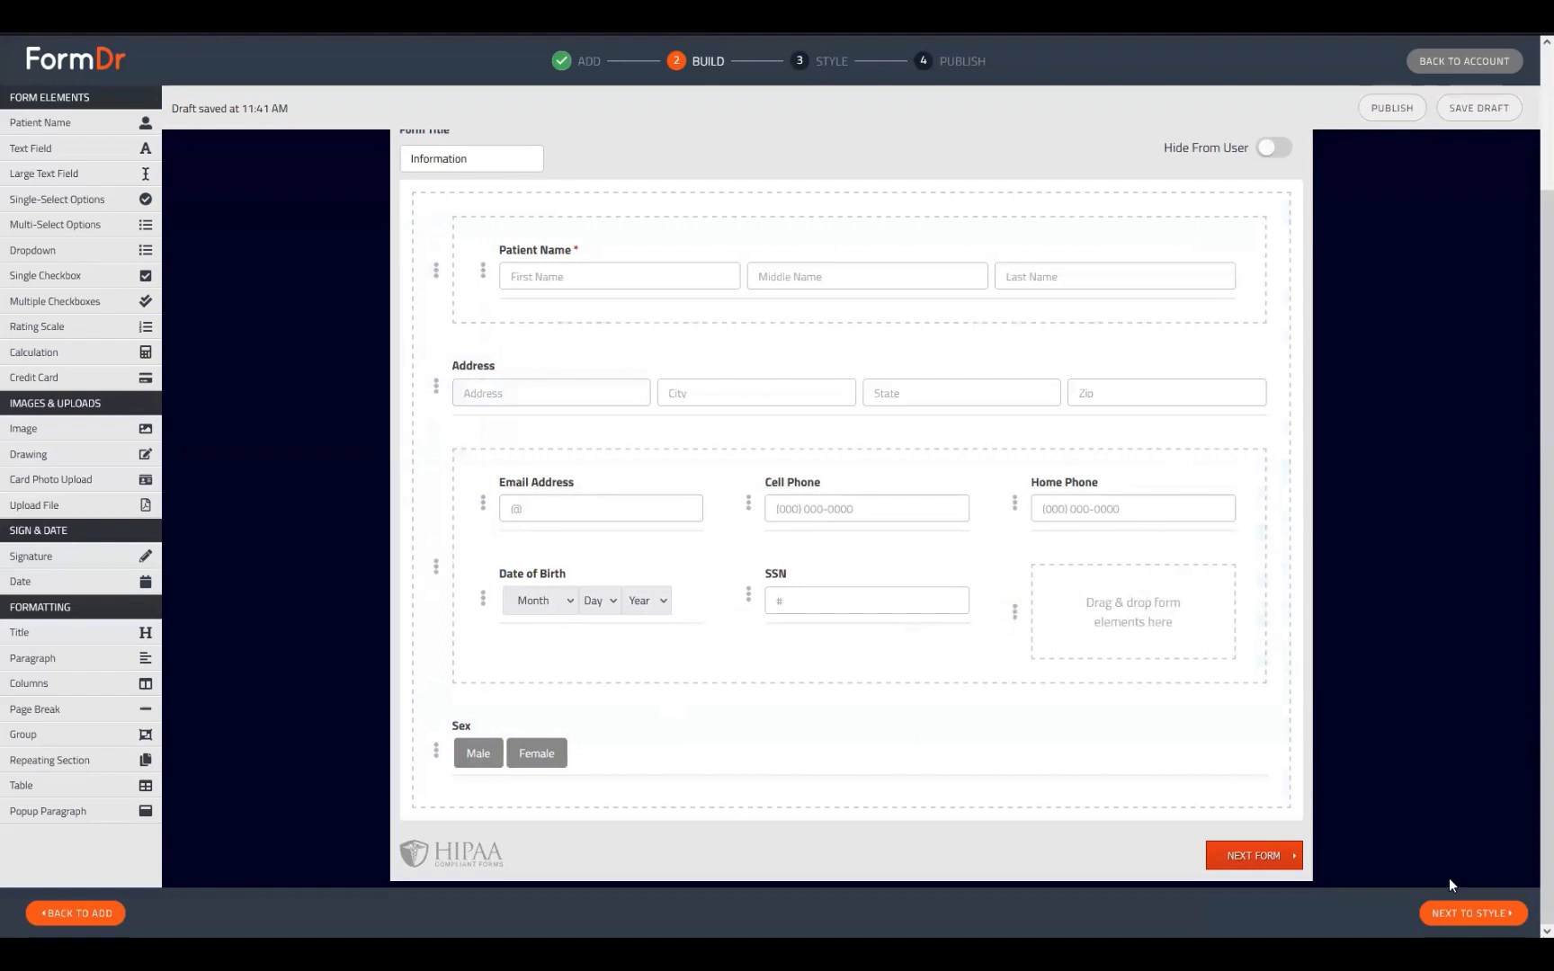
- Preview the form in the Style stage, return to Build and examine the conditional fields under the Sex field's Male option
click(1467, 913)
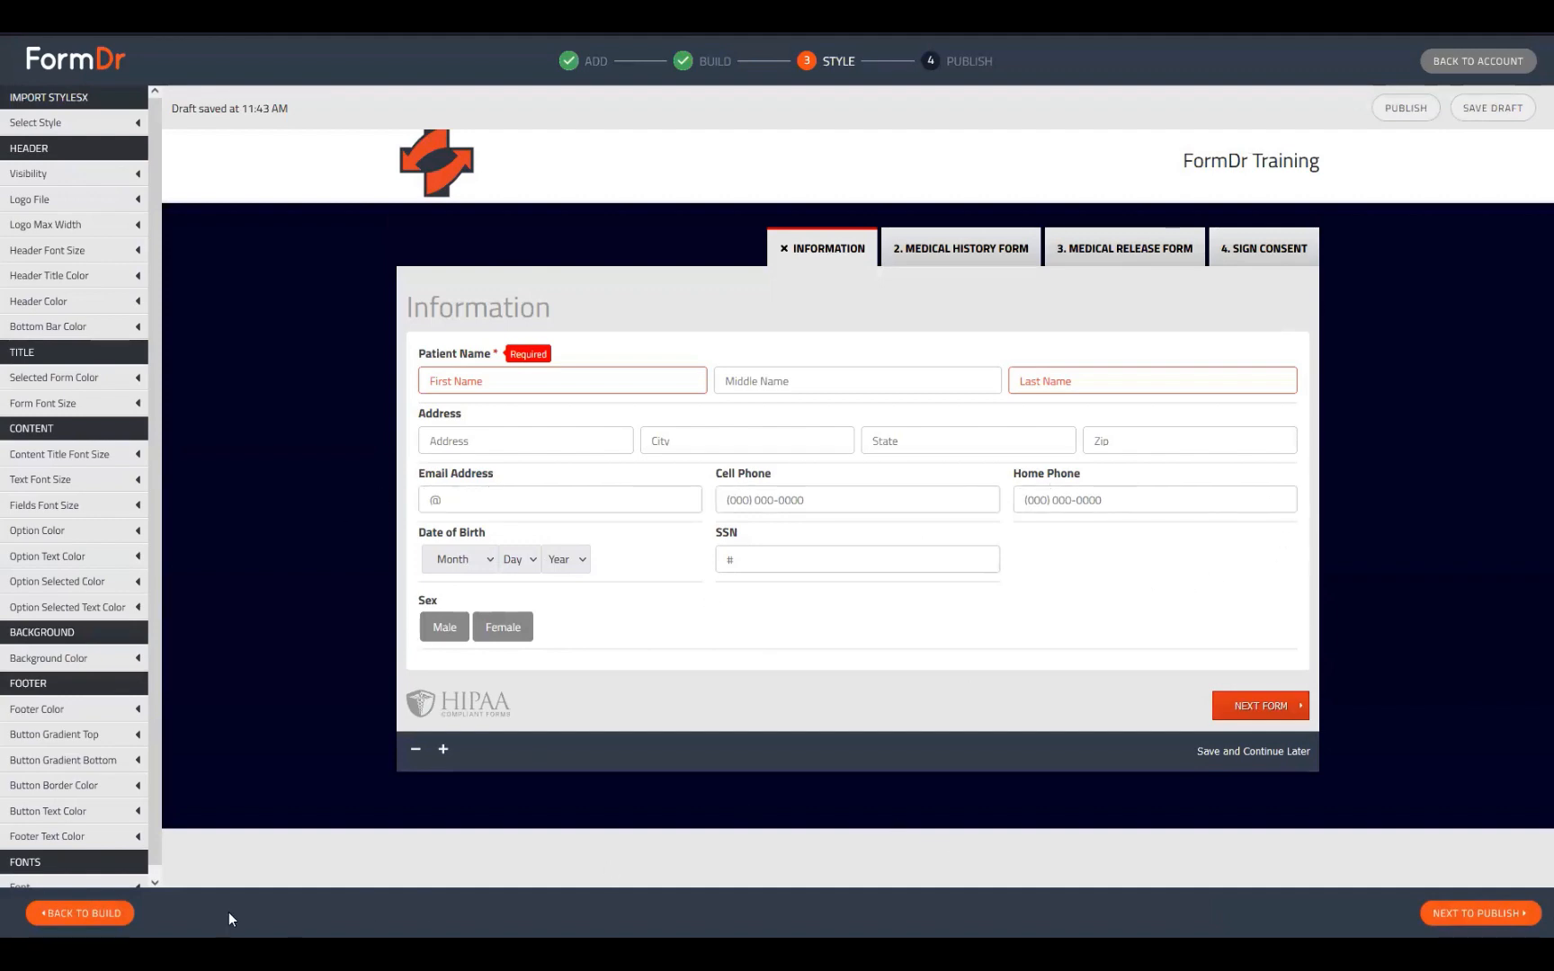
click(81, 913)
scroll(483, 436, down, 2)
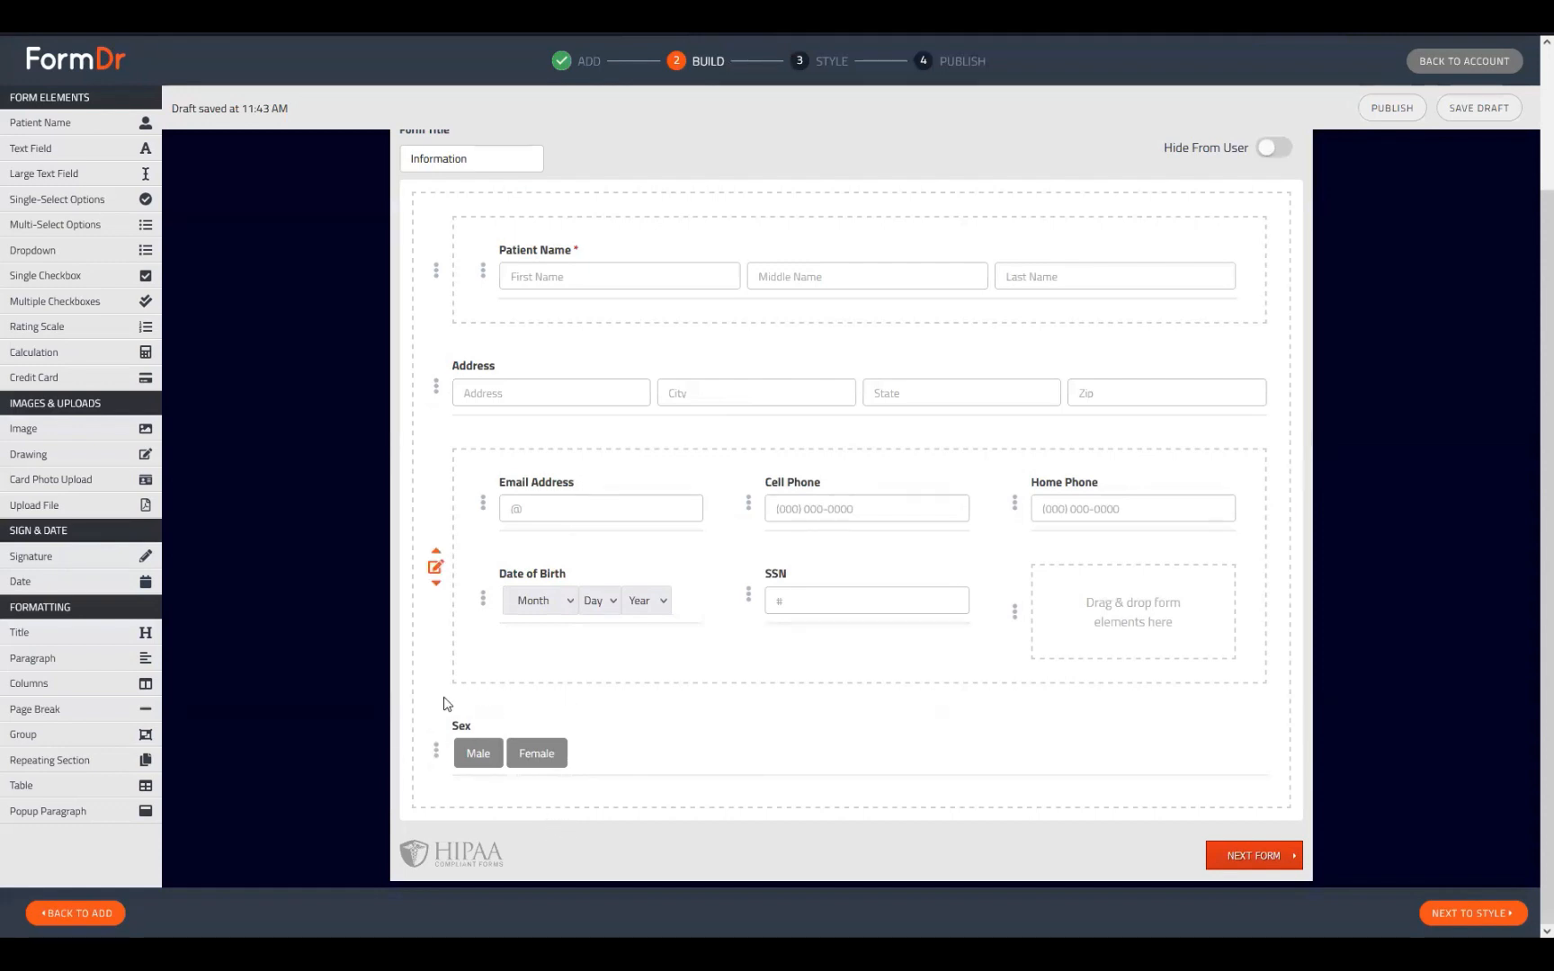
click(580, 740)
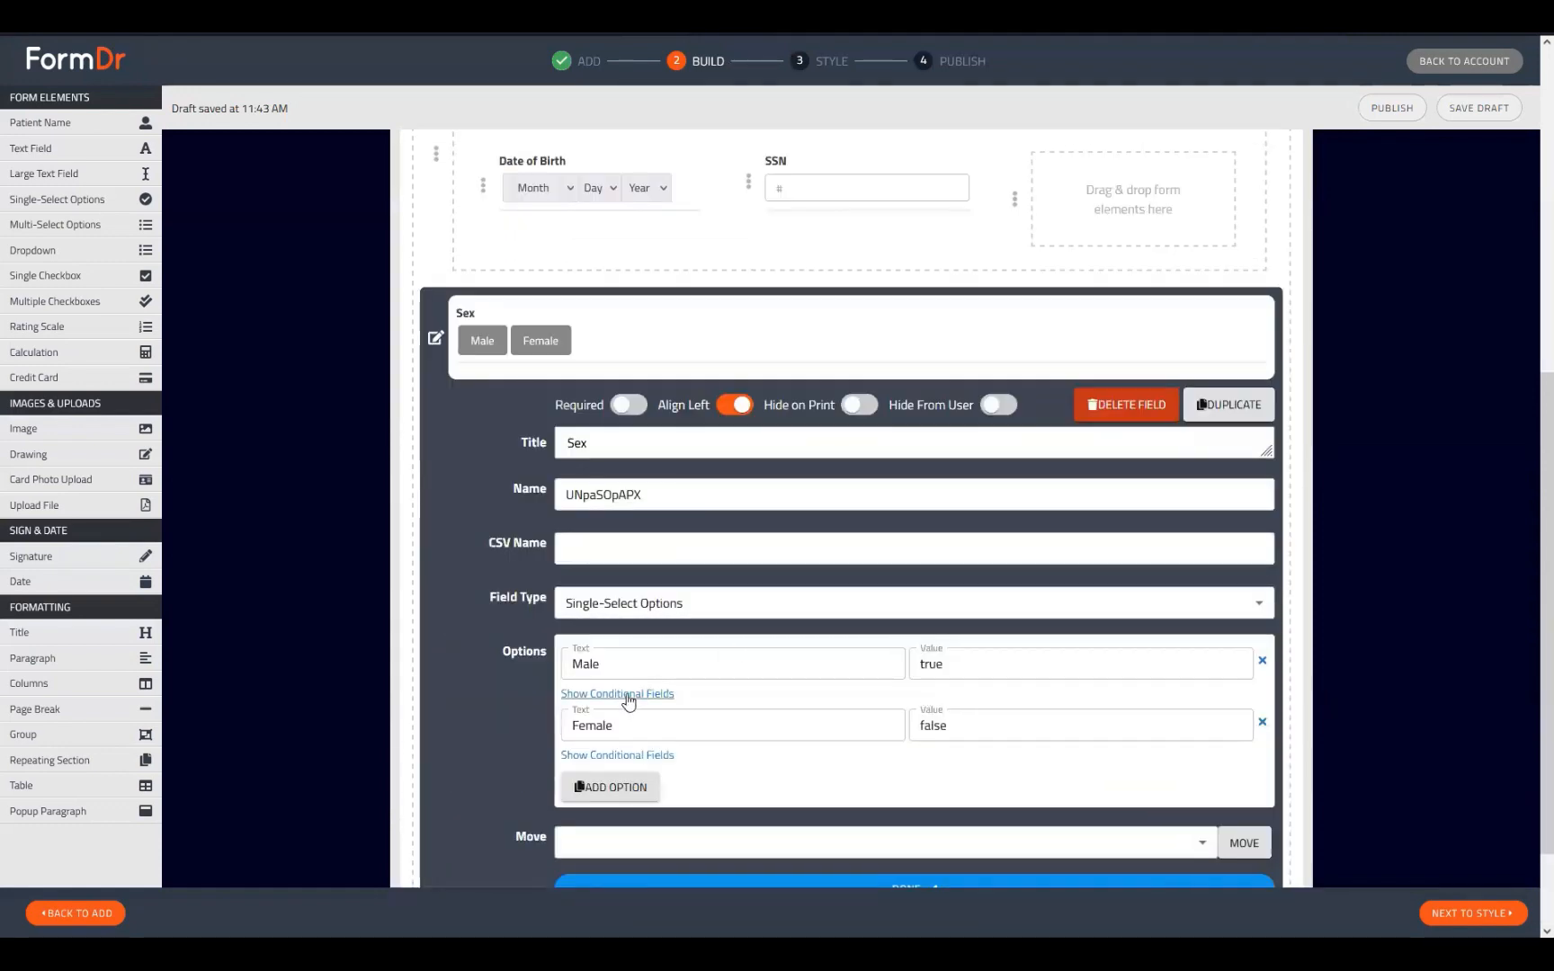
click(659, 695)
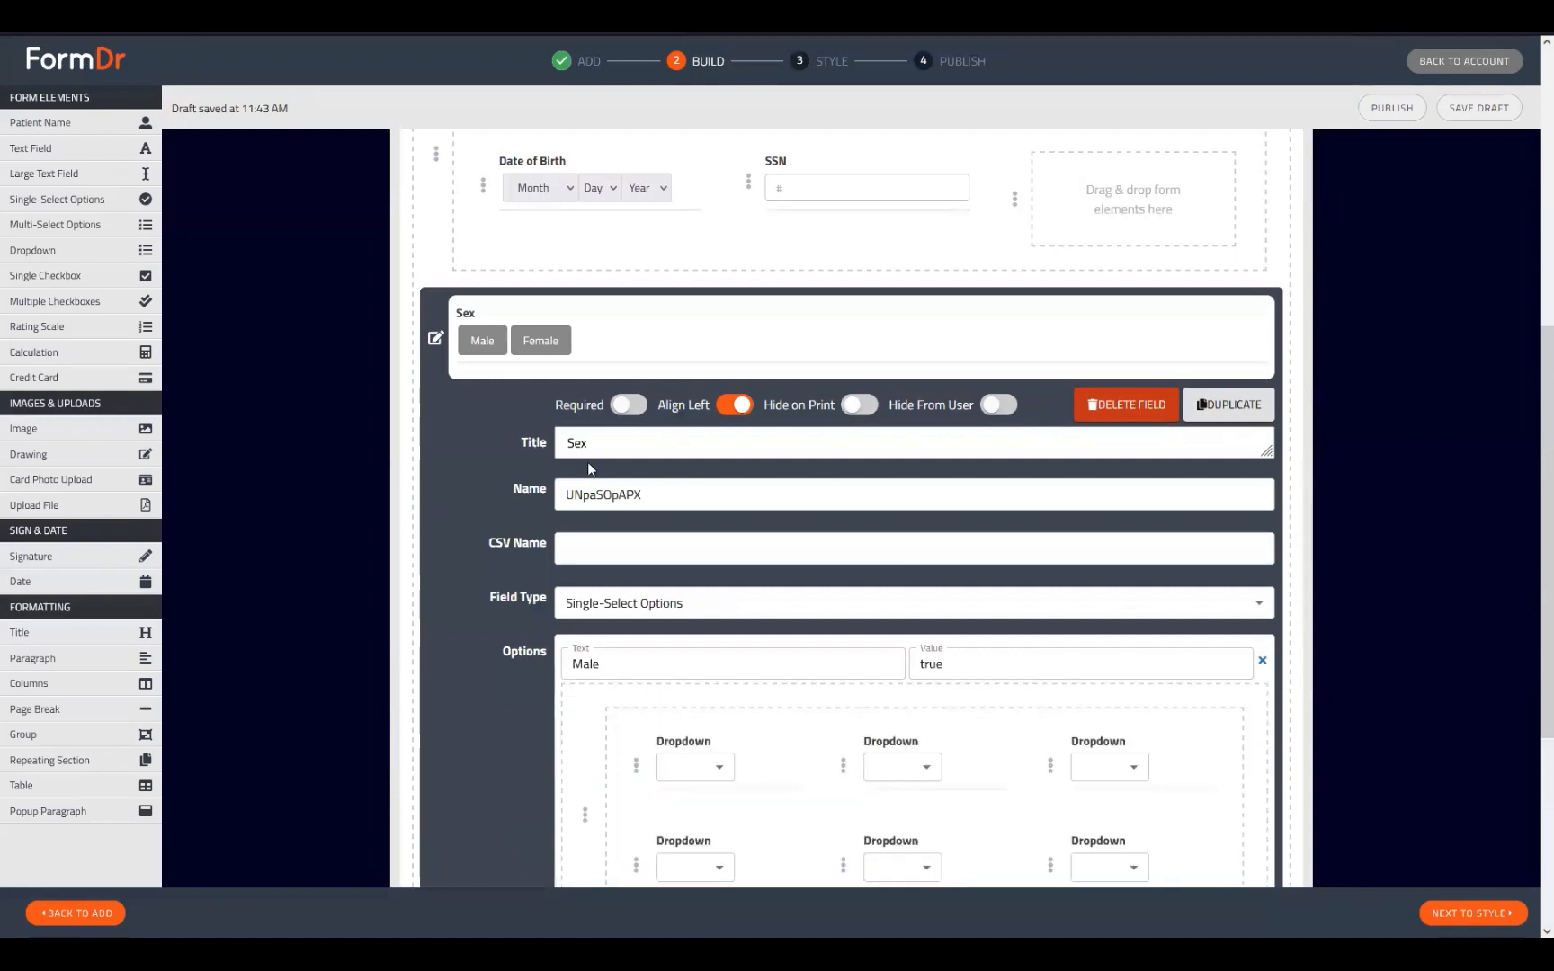
click(436, 340)
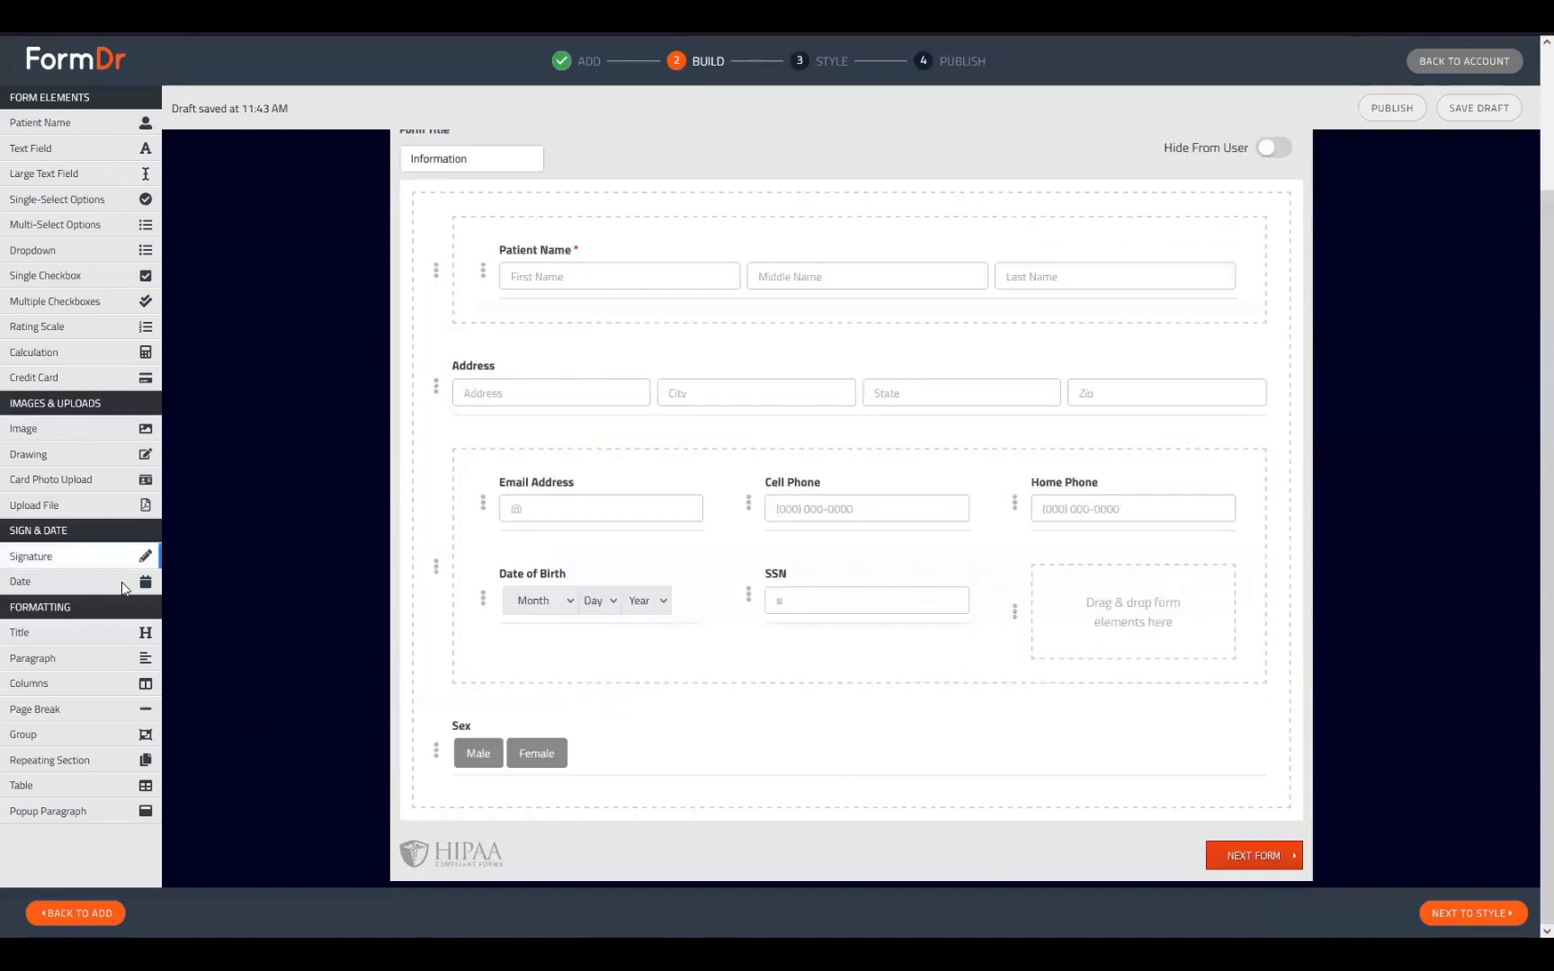
- Preview the Information form in the Style stage with Male selected to check its conditional dropdowns
click(1475, 915)
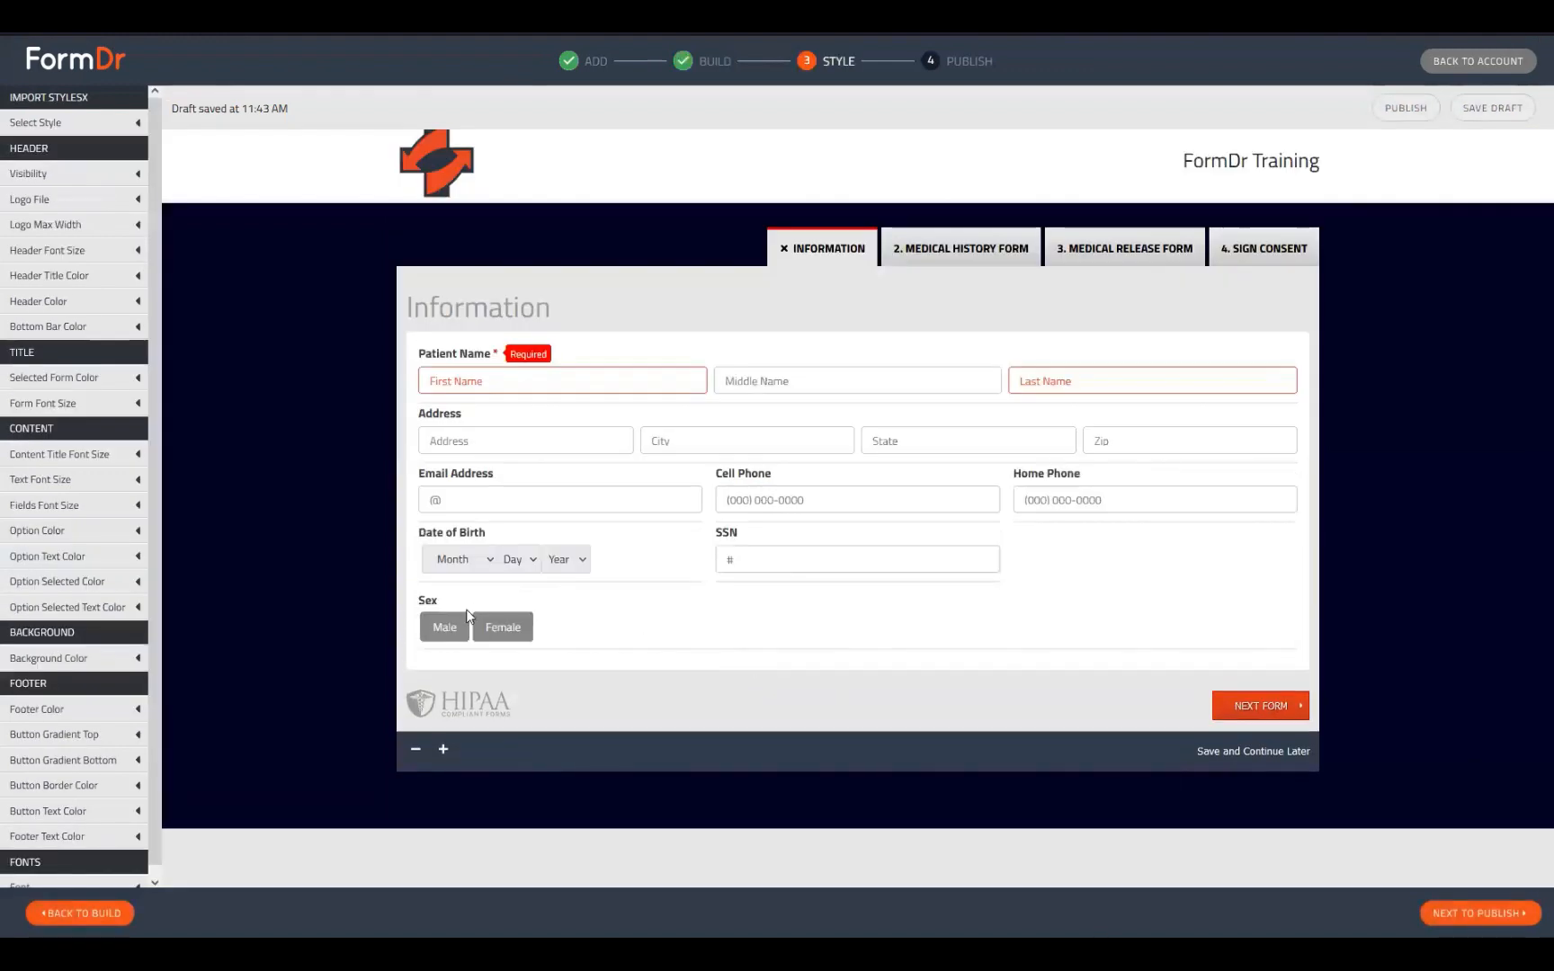
click(457, 622)
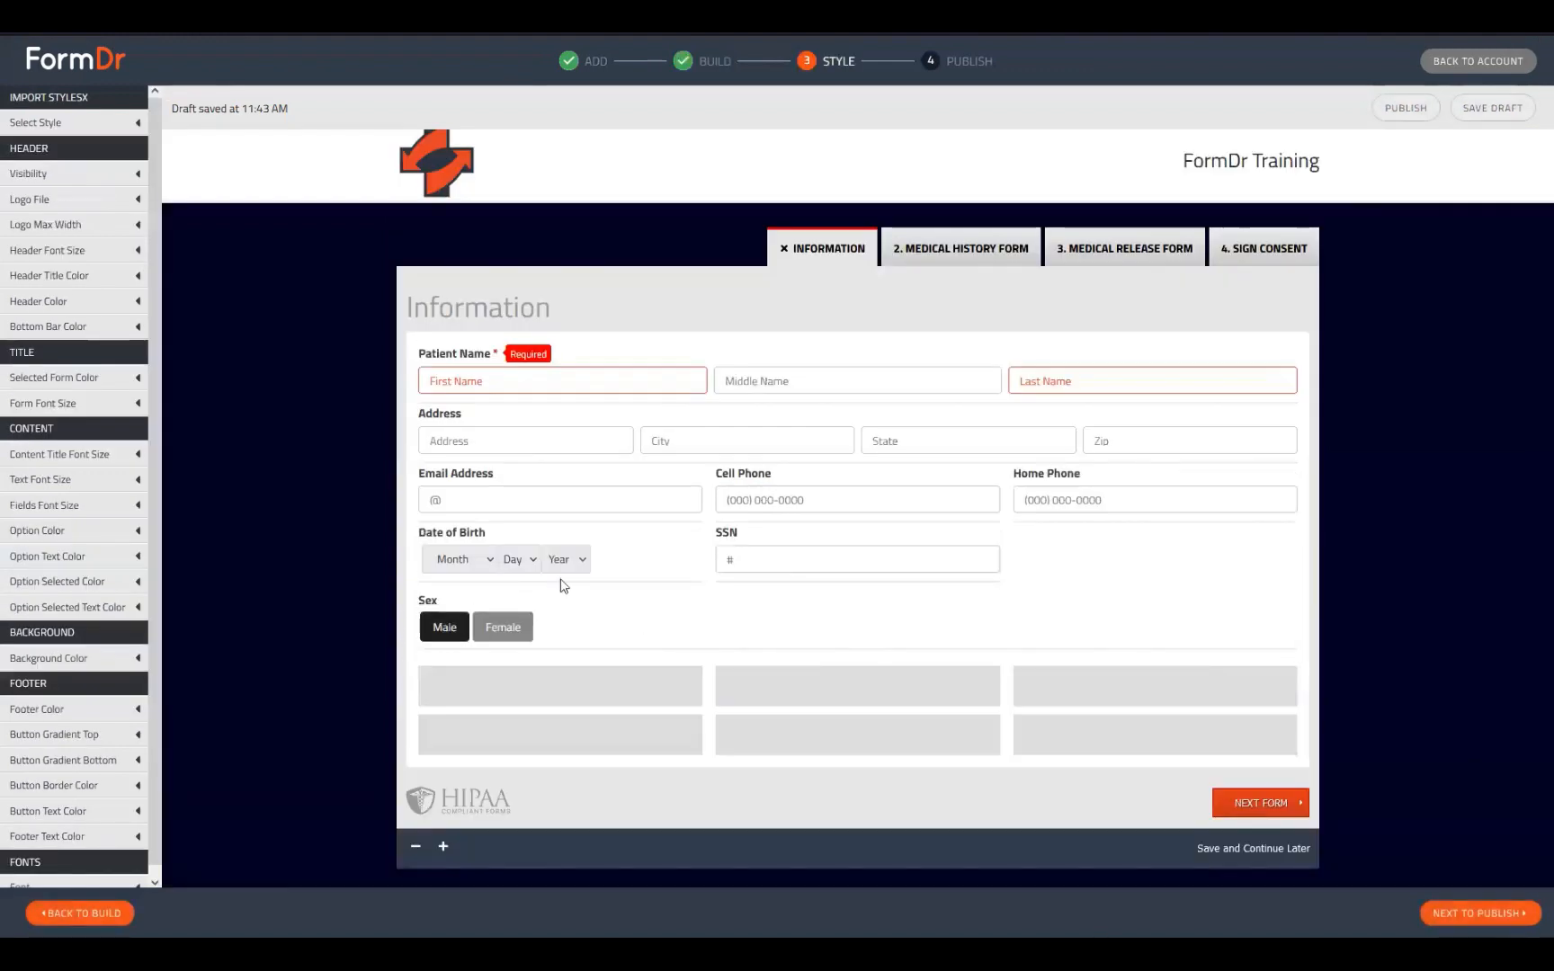
scroll(666, 596, down, 1)
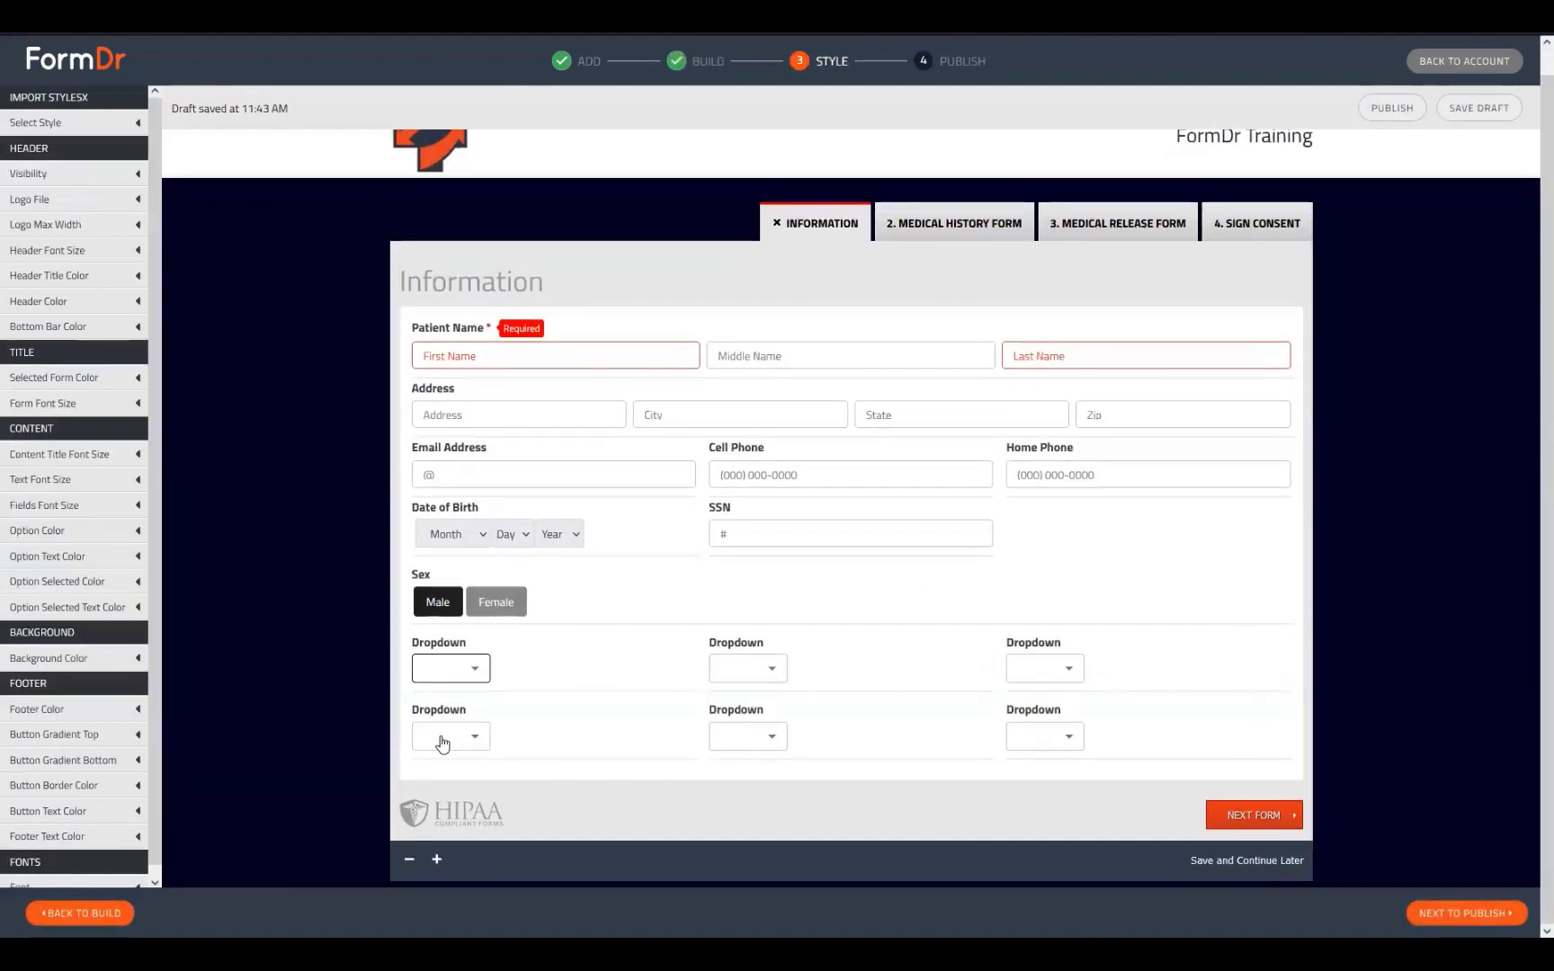
- Return to Build, delete the empty group beside SSN and move the Sex field into its place in the contact details columns
click(111, 910)
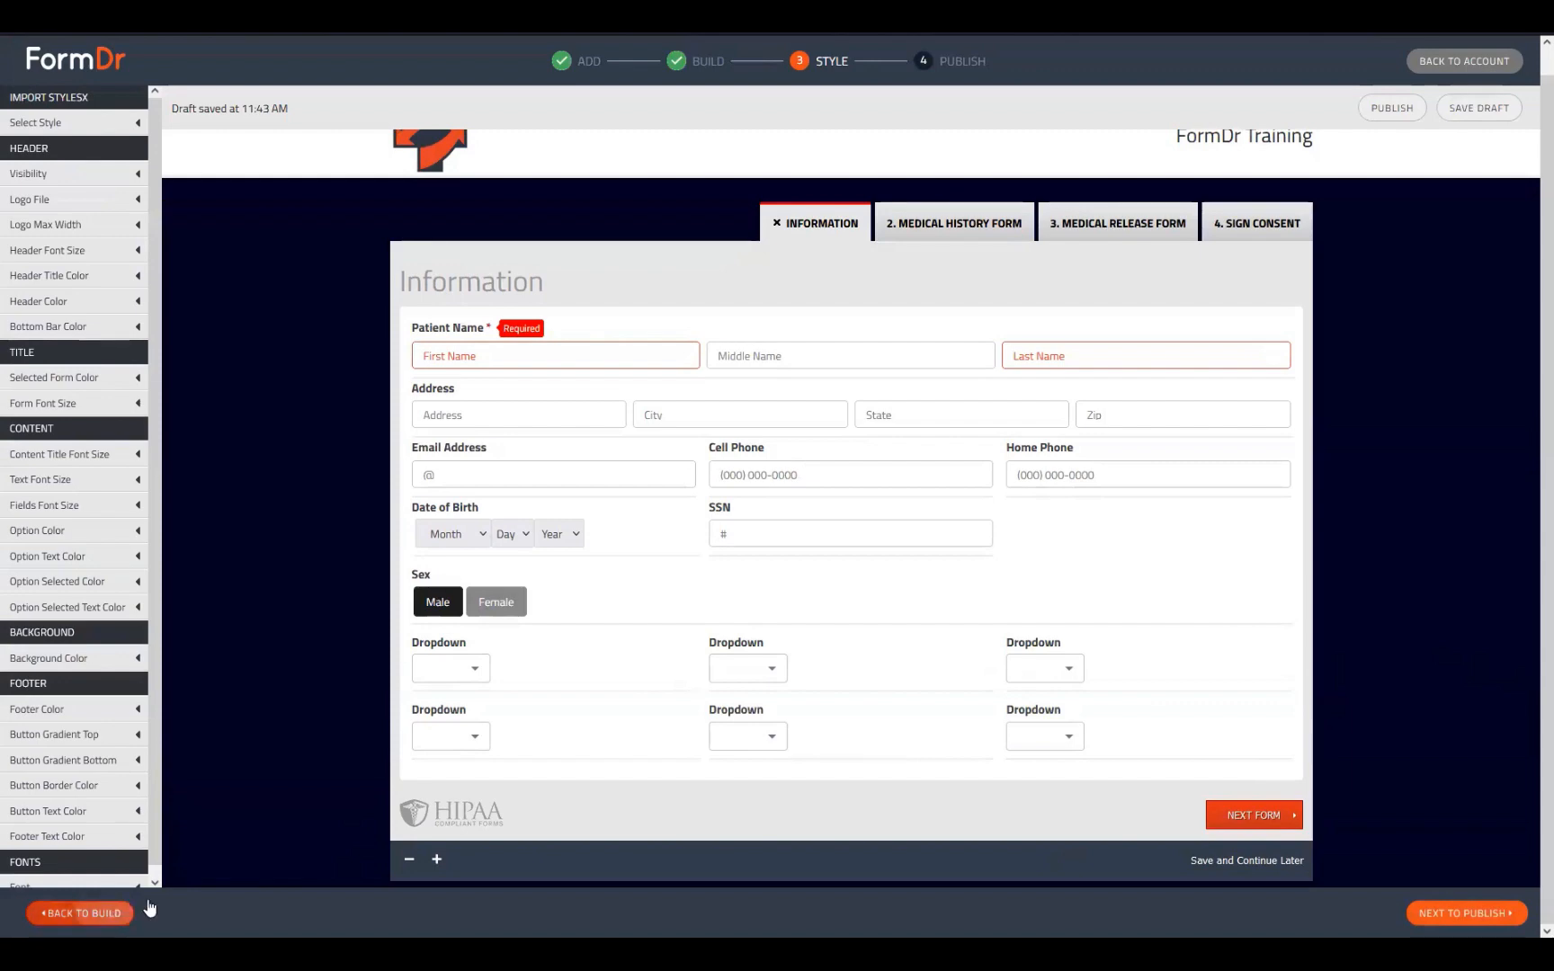
scroll(1096, 546, down, 2)
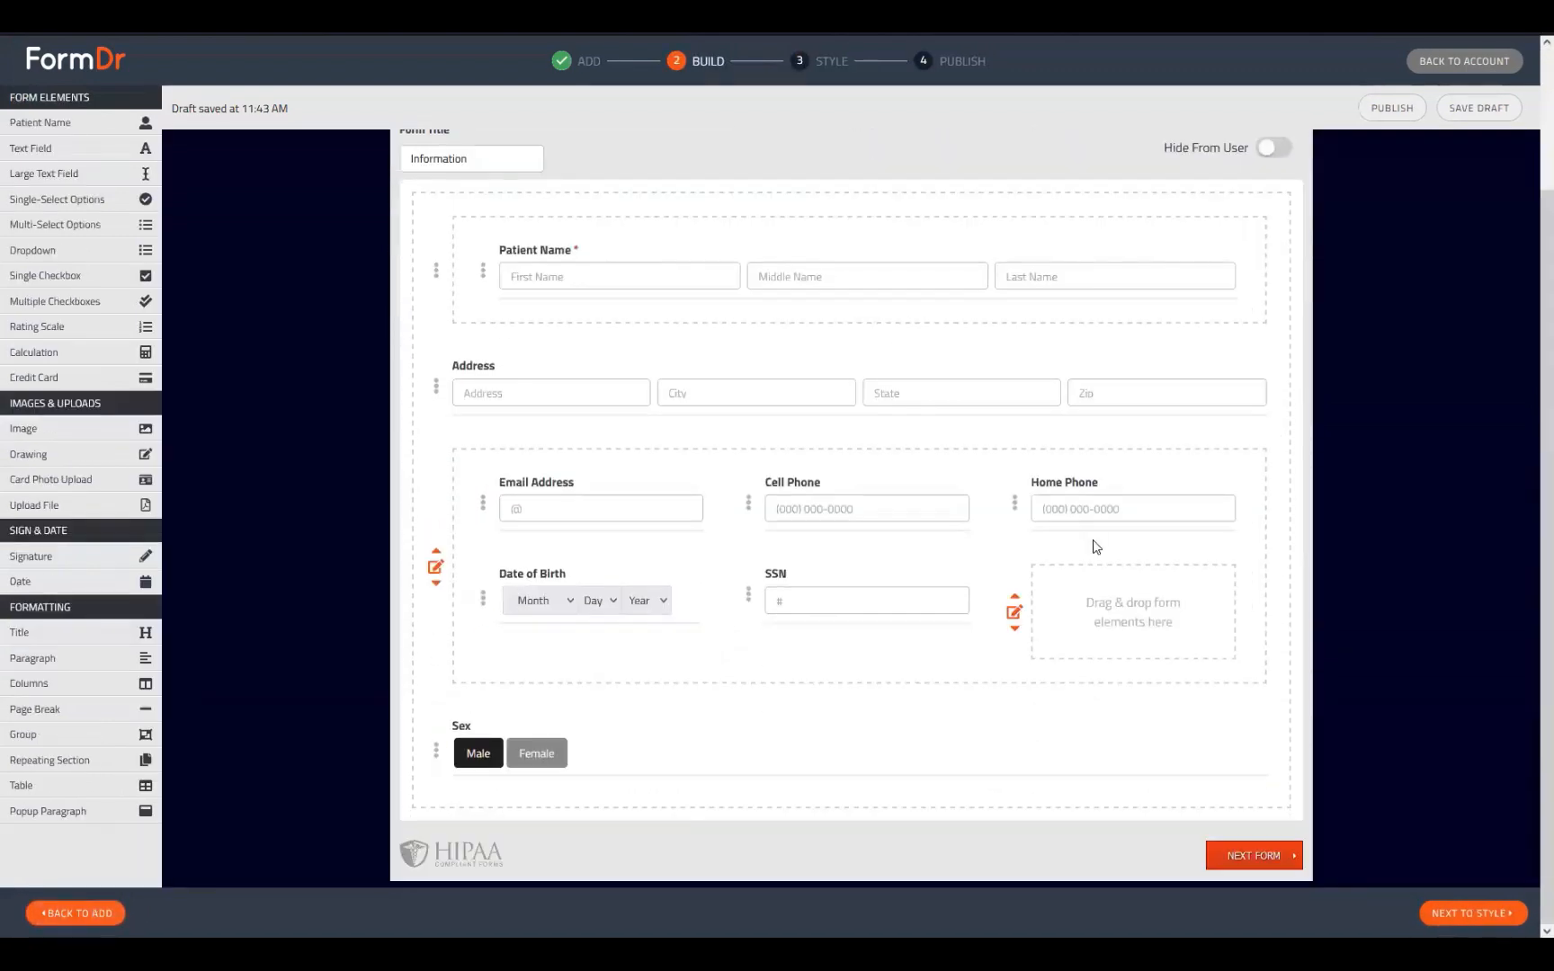
click(1016, 614)
click(1075, 777)
click(865, 507)
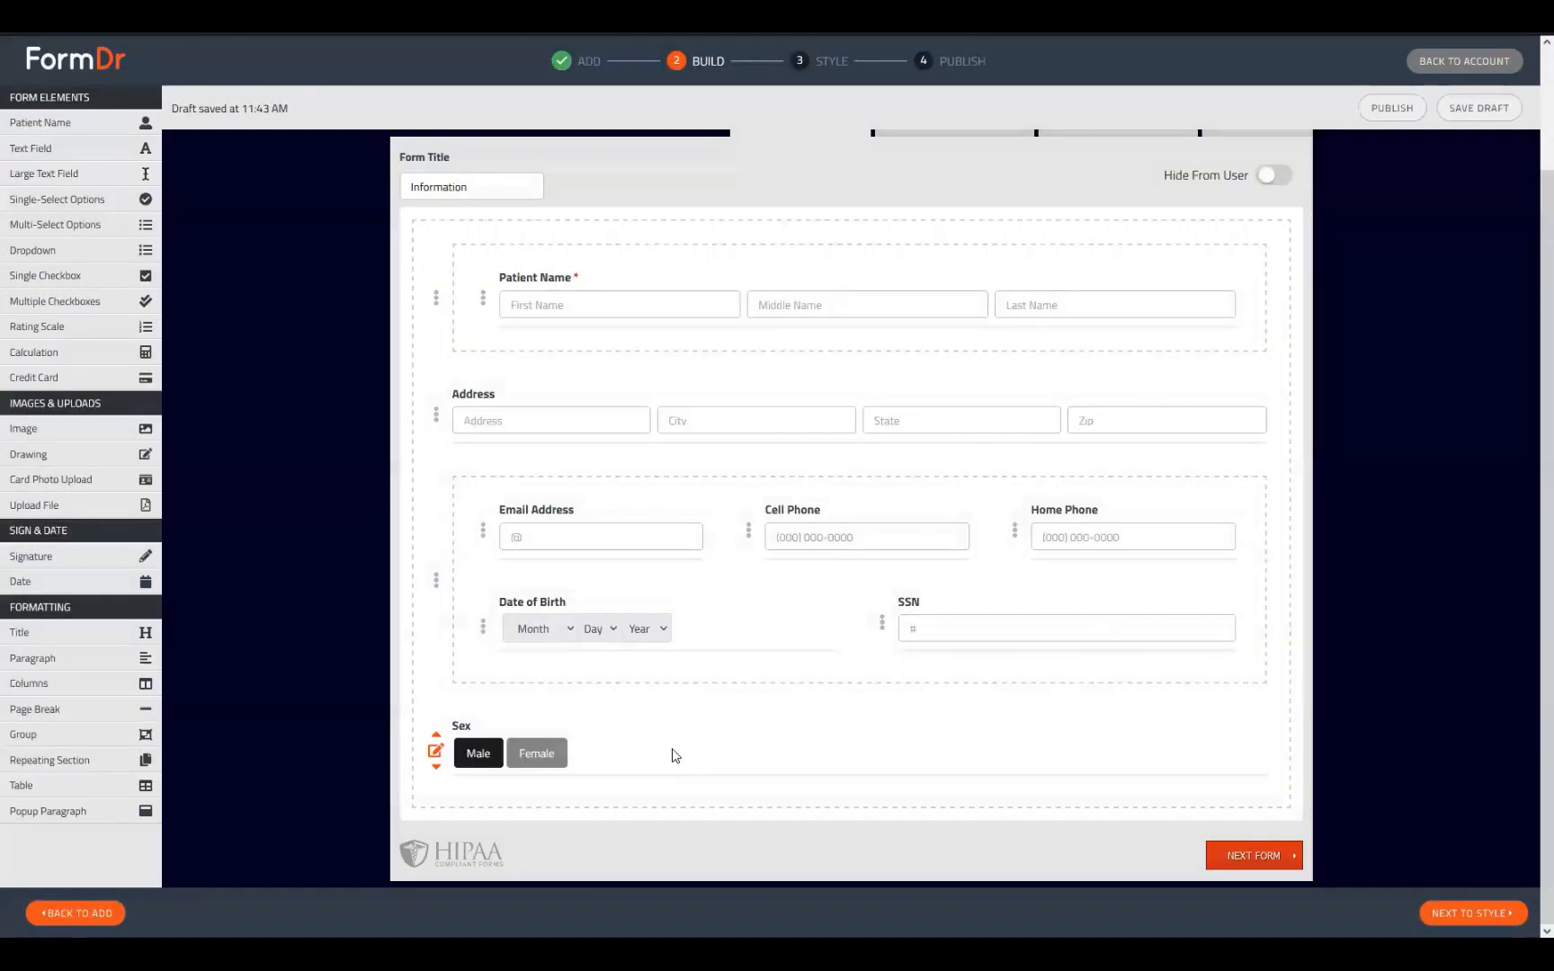
drag(675, 755, 955, 659)
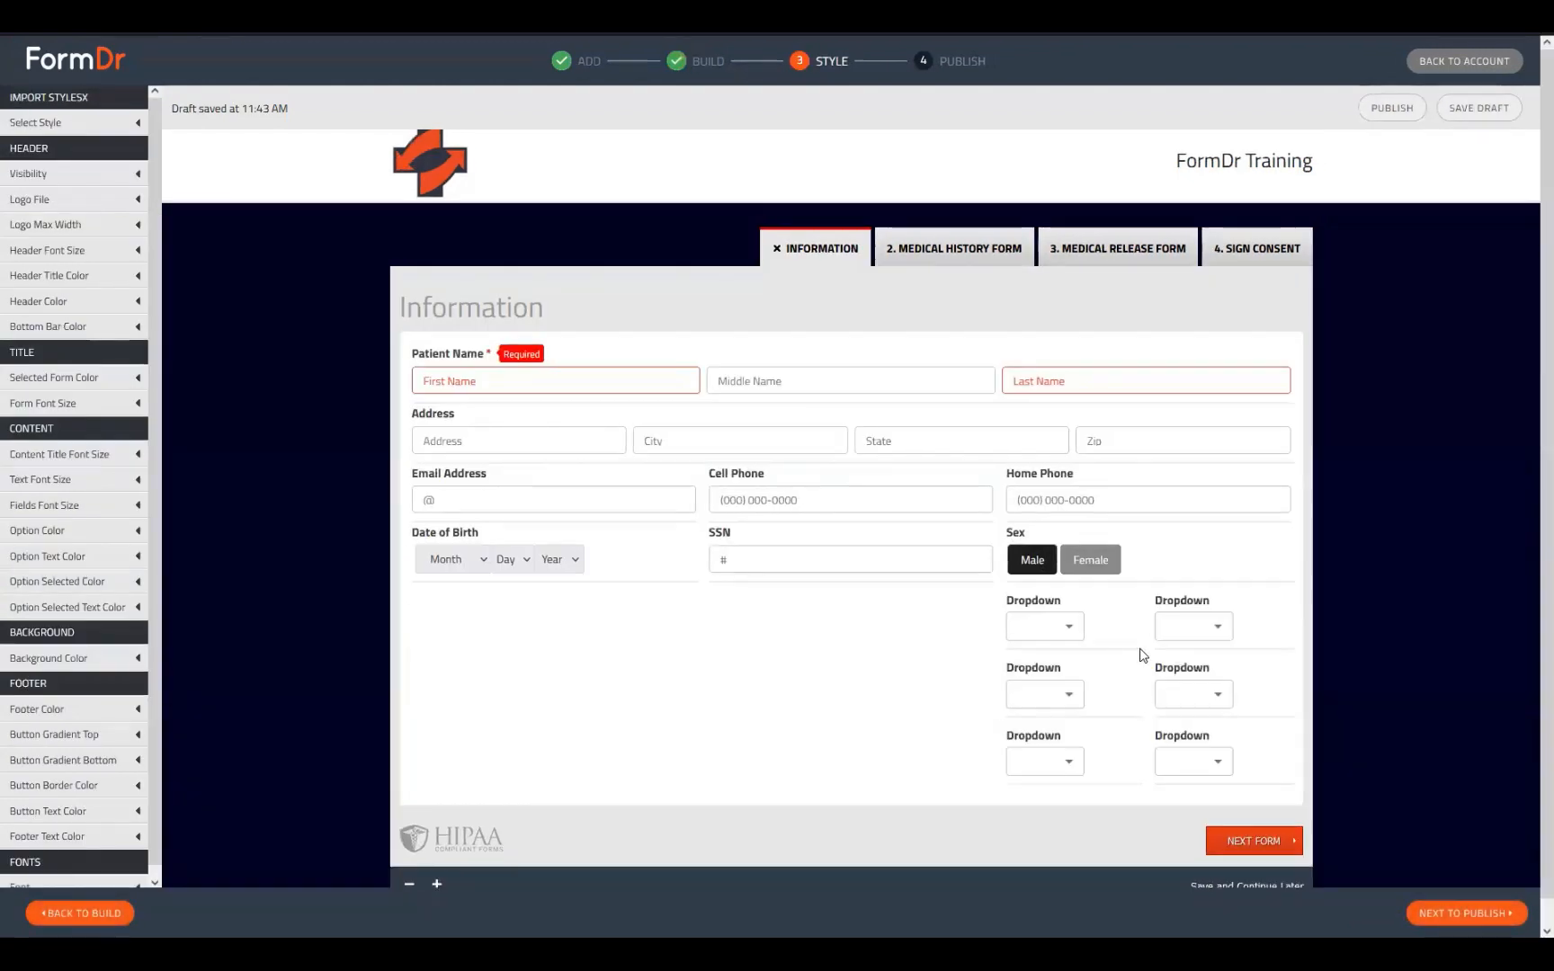
- Preview the conditional fields with Female selected for Sex and compare the linked field on the Medical History Form
scroll(1034, 612, down, 1)
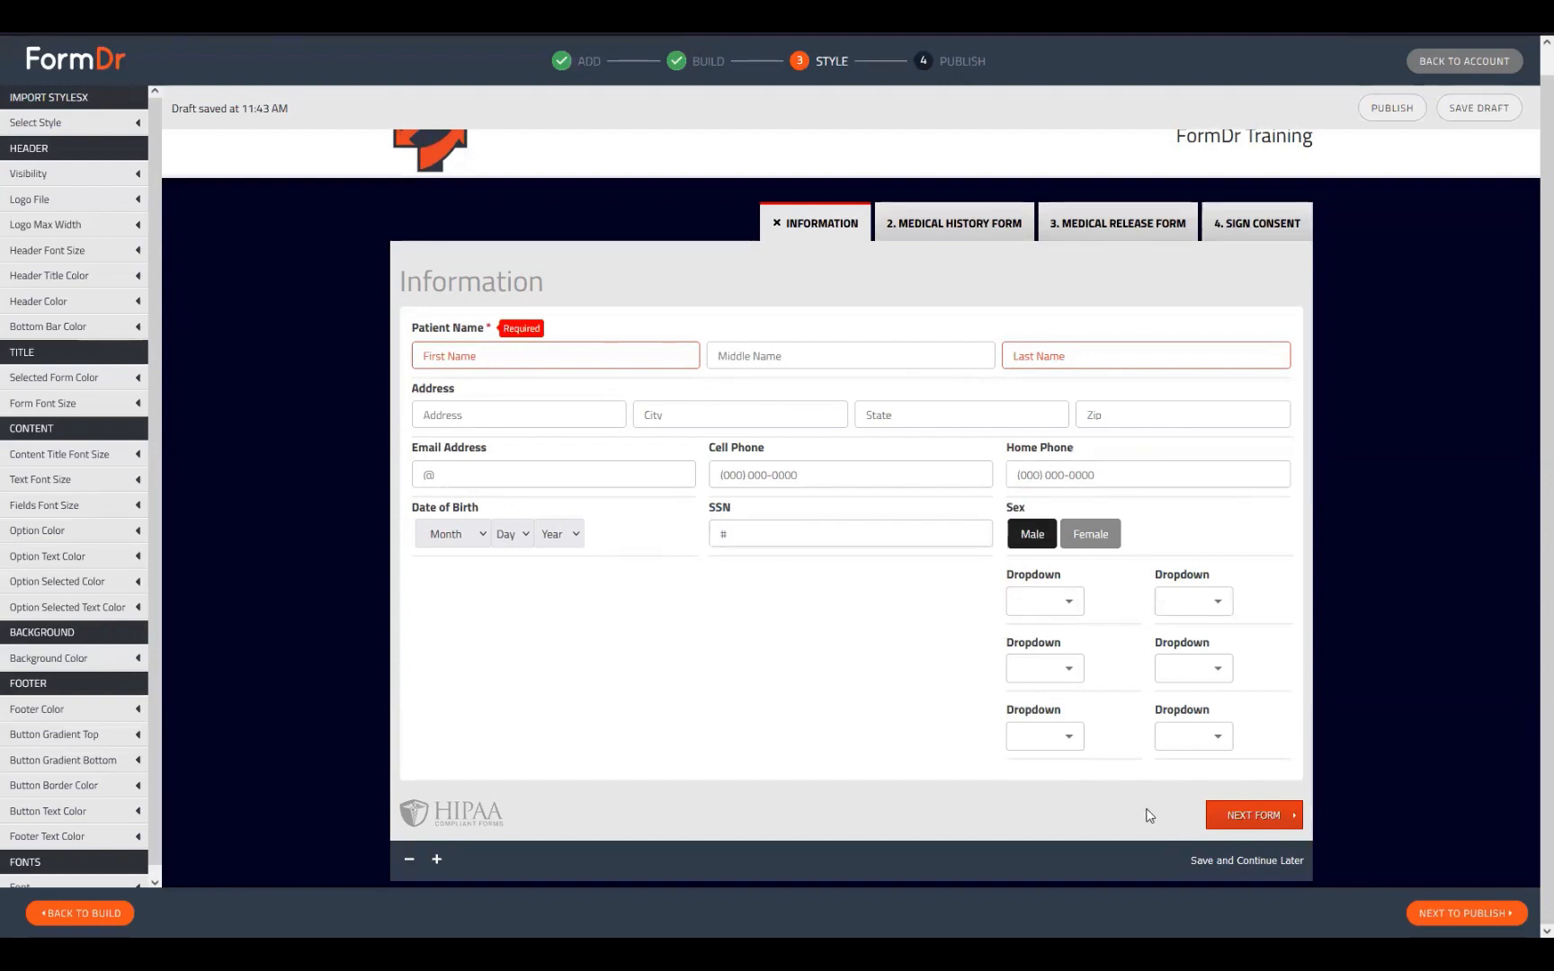
click(1102, 536)
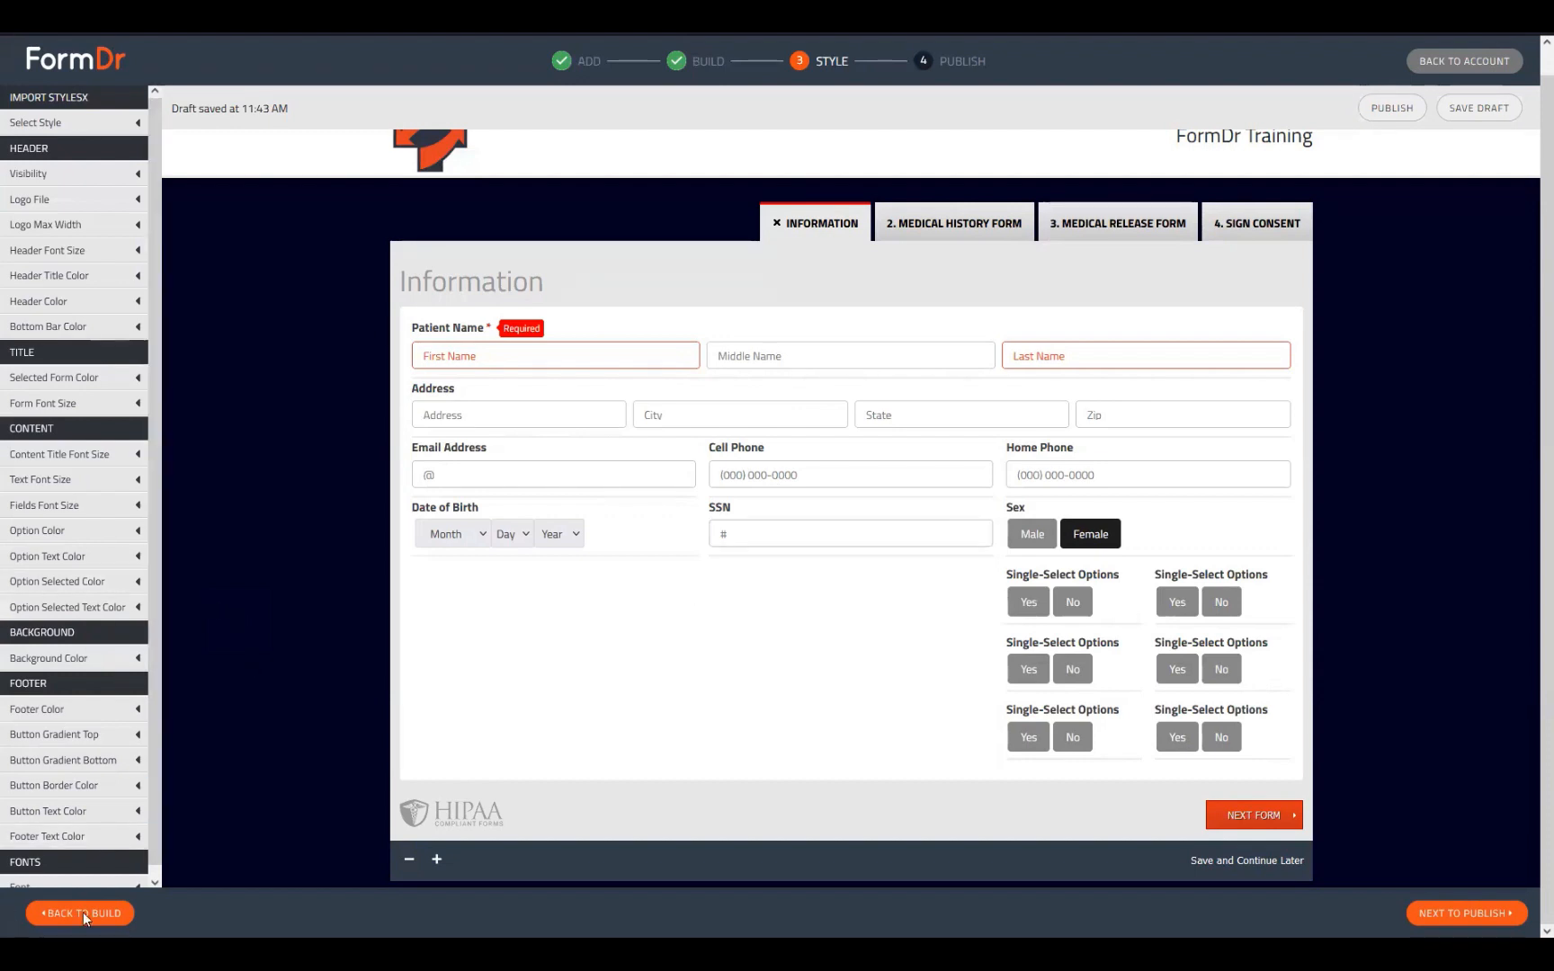
click(927, 221)
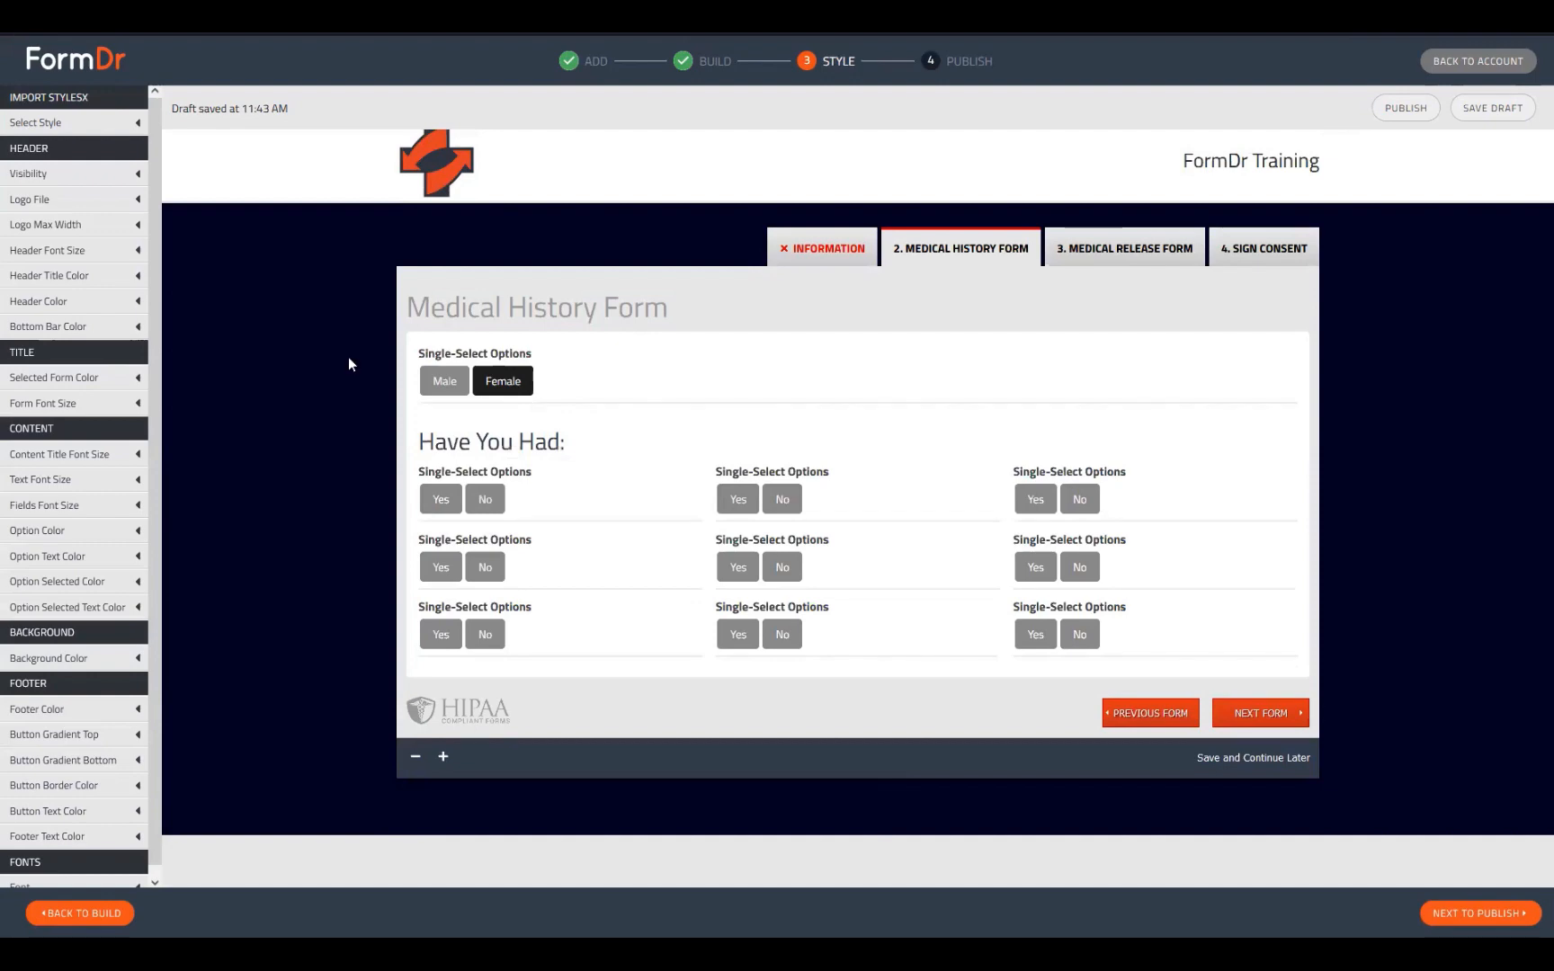
click(805, 254)
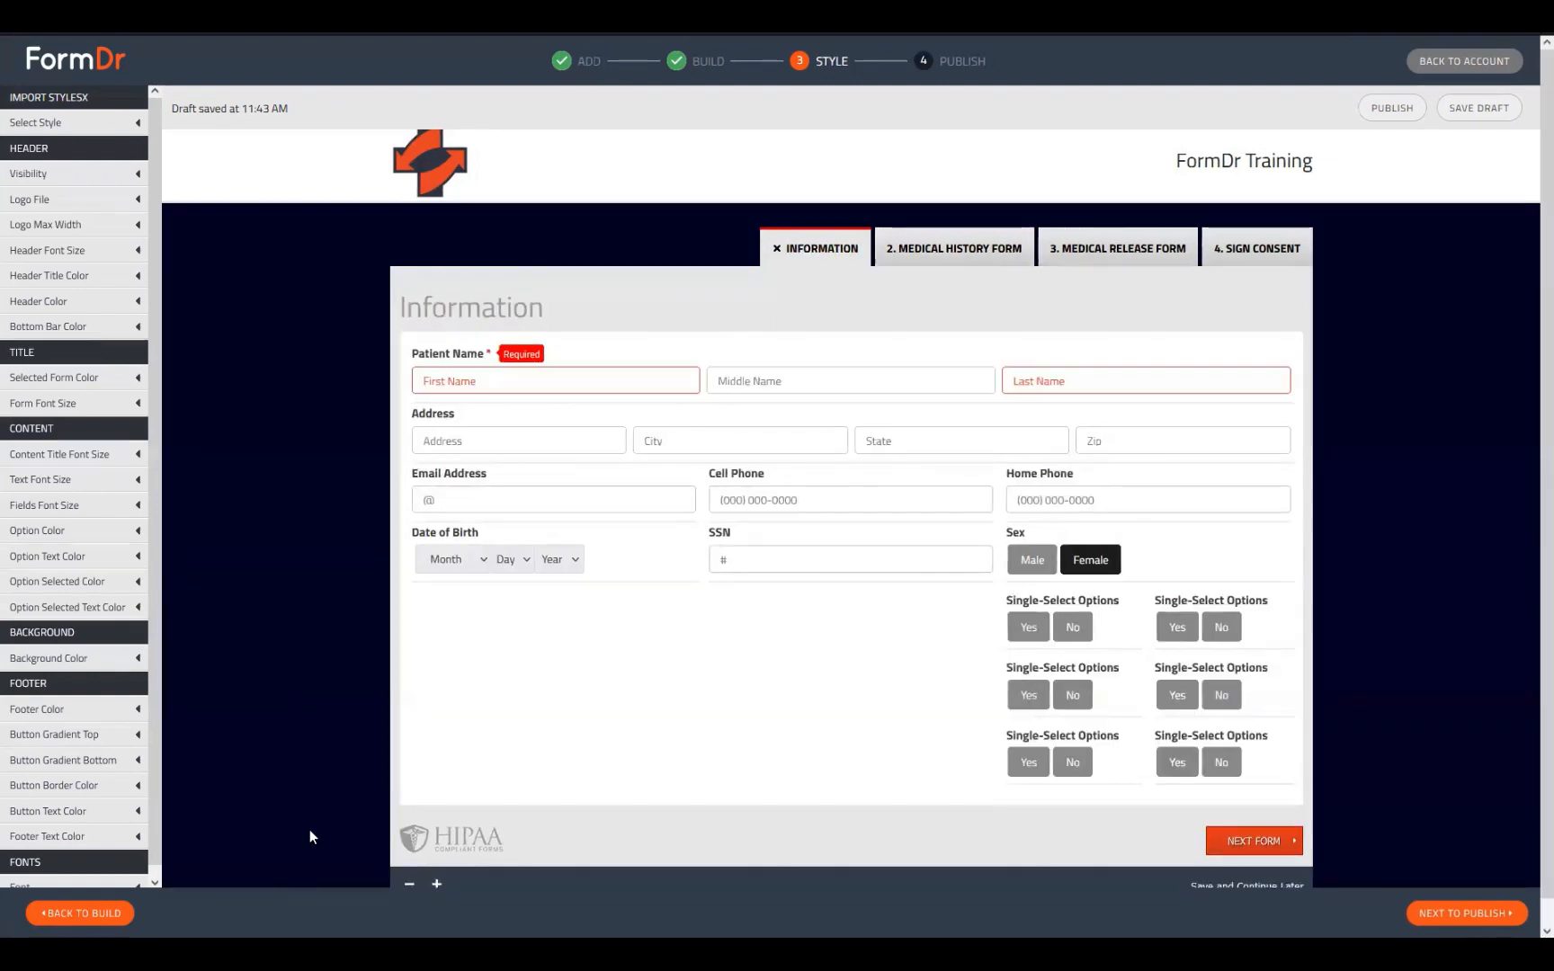
- Return to Build and move the Sex field out of the contact details columns into its own row below them
click(83, 912)
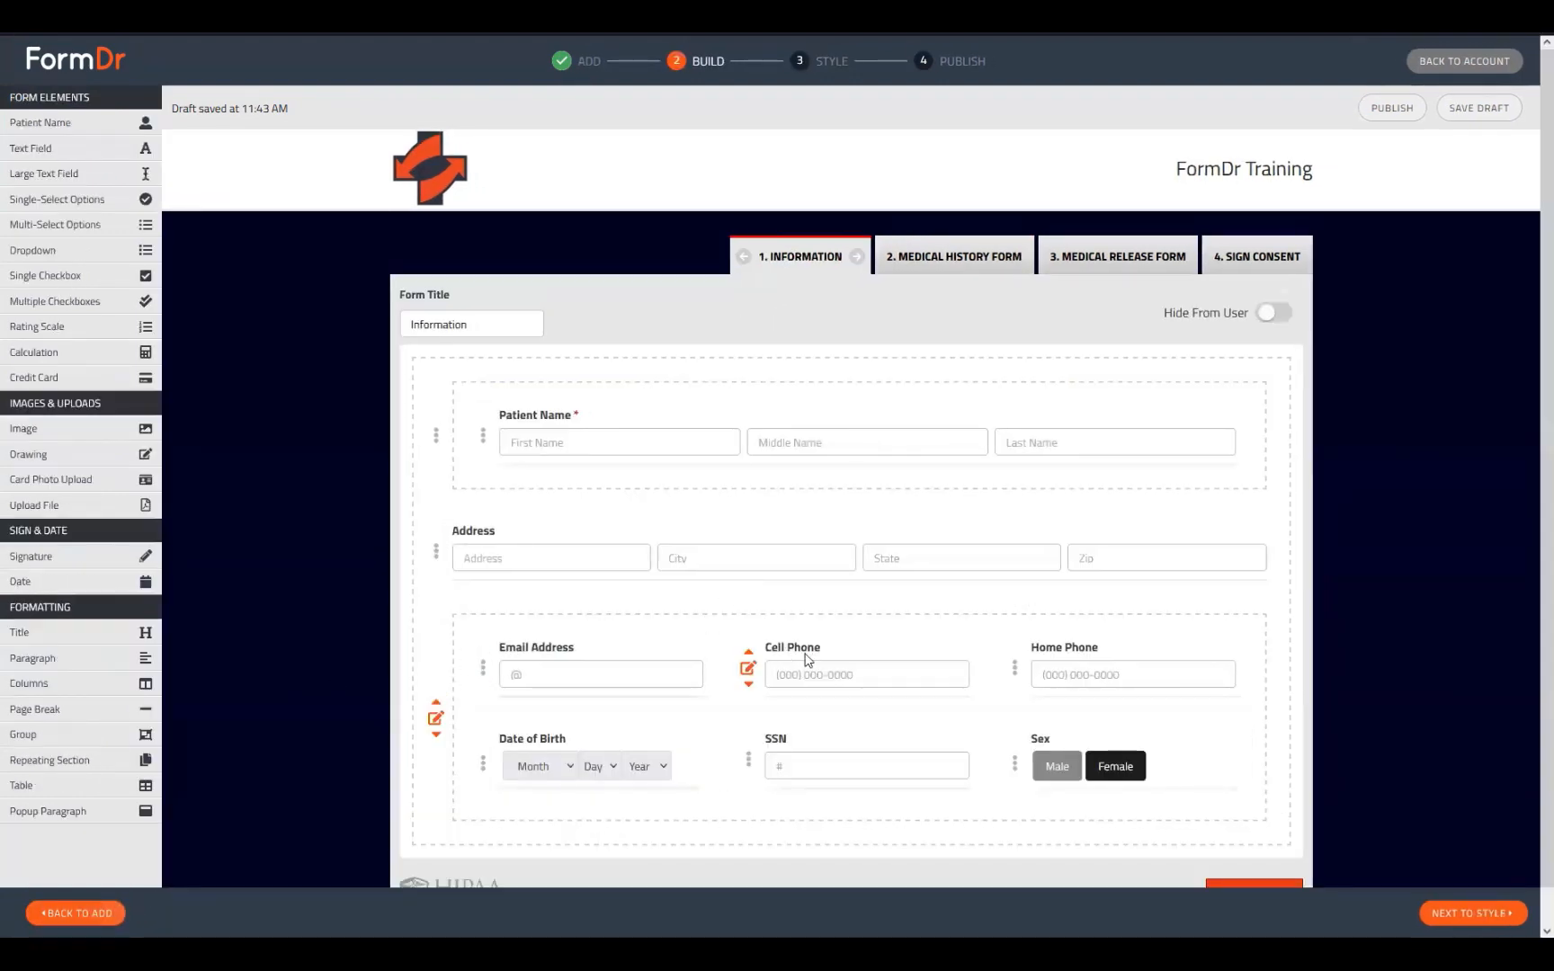
scroll(992, 822, down, 1)
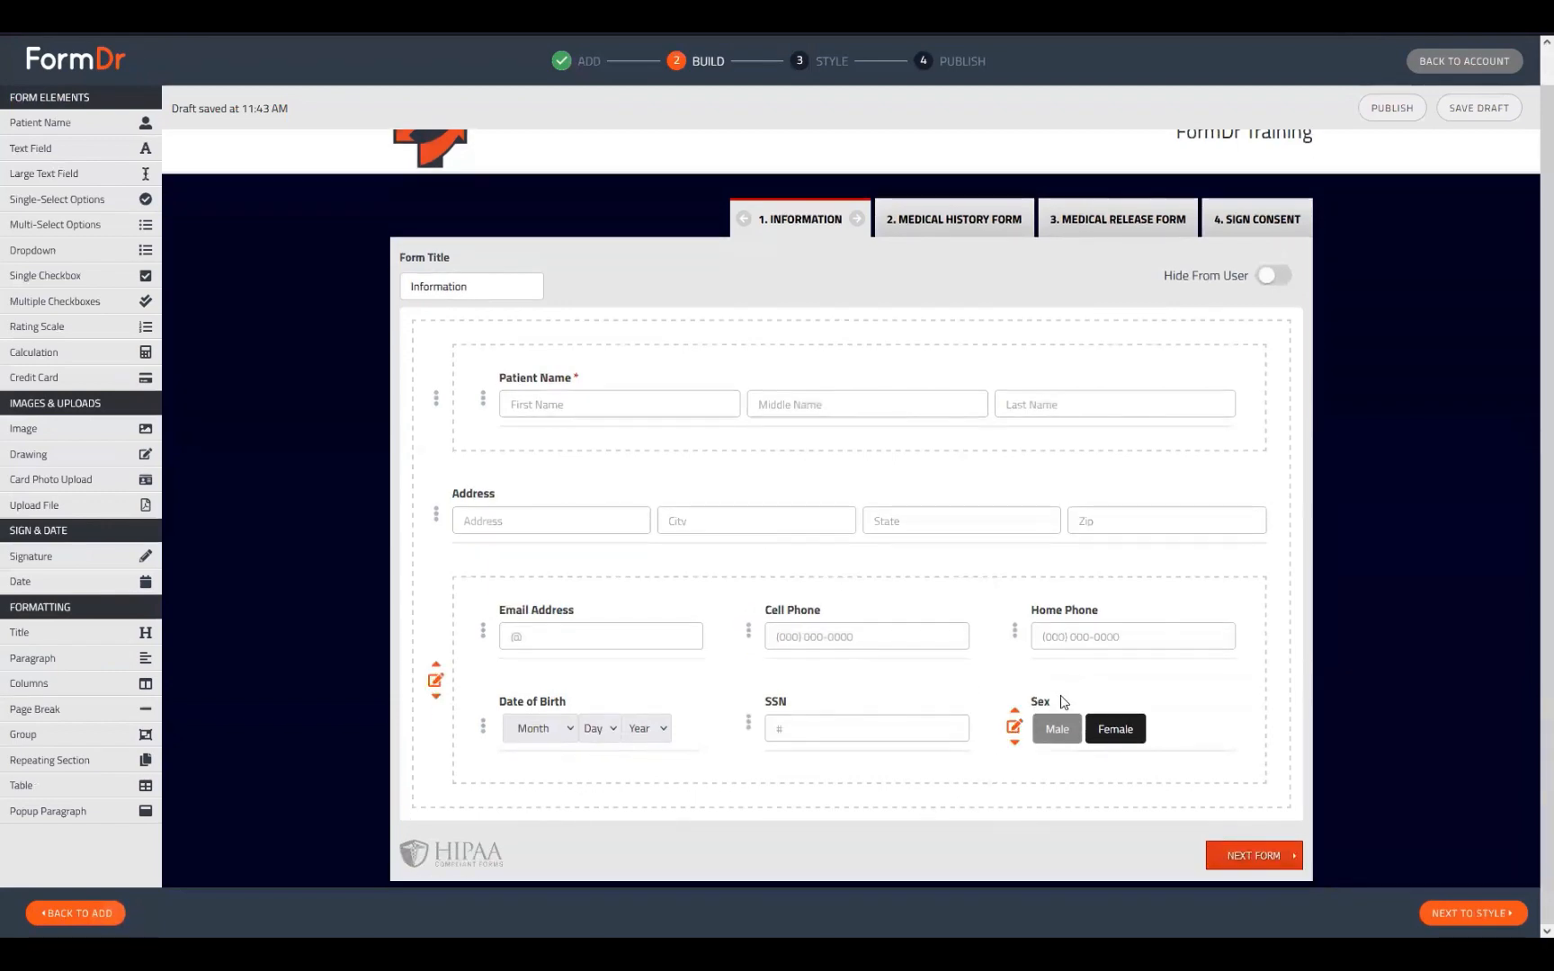
drag(1060, 697, 553, 782)
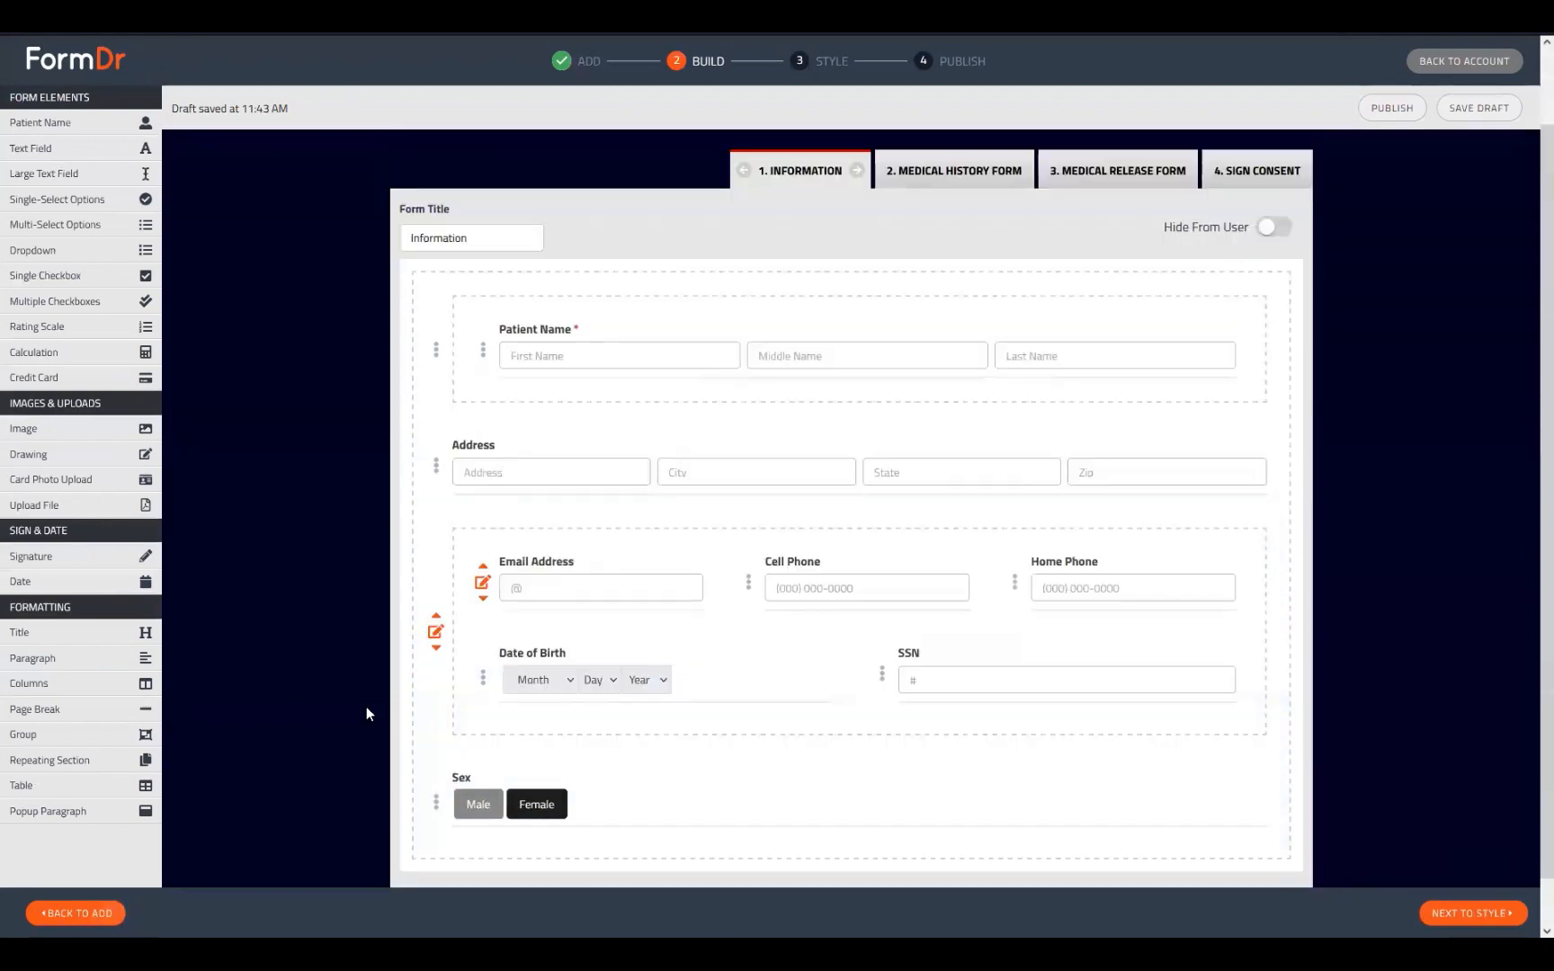
- Examine the Sex field's Name and the values of its Male and Female options, and close its settings
click(435, 802)
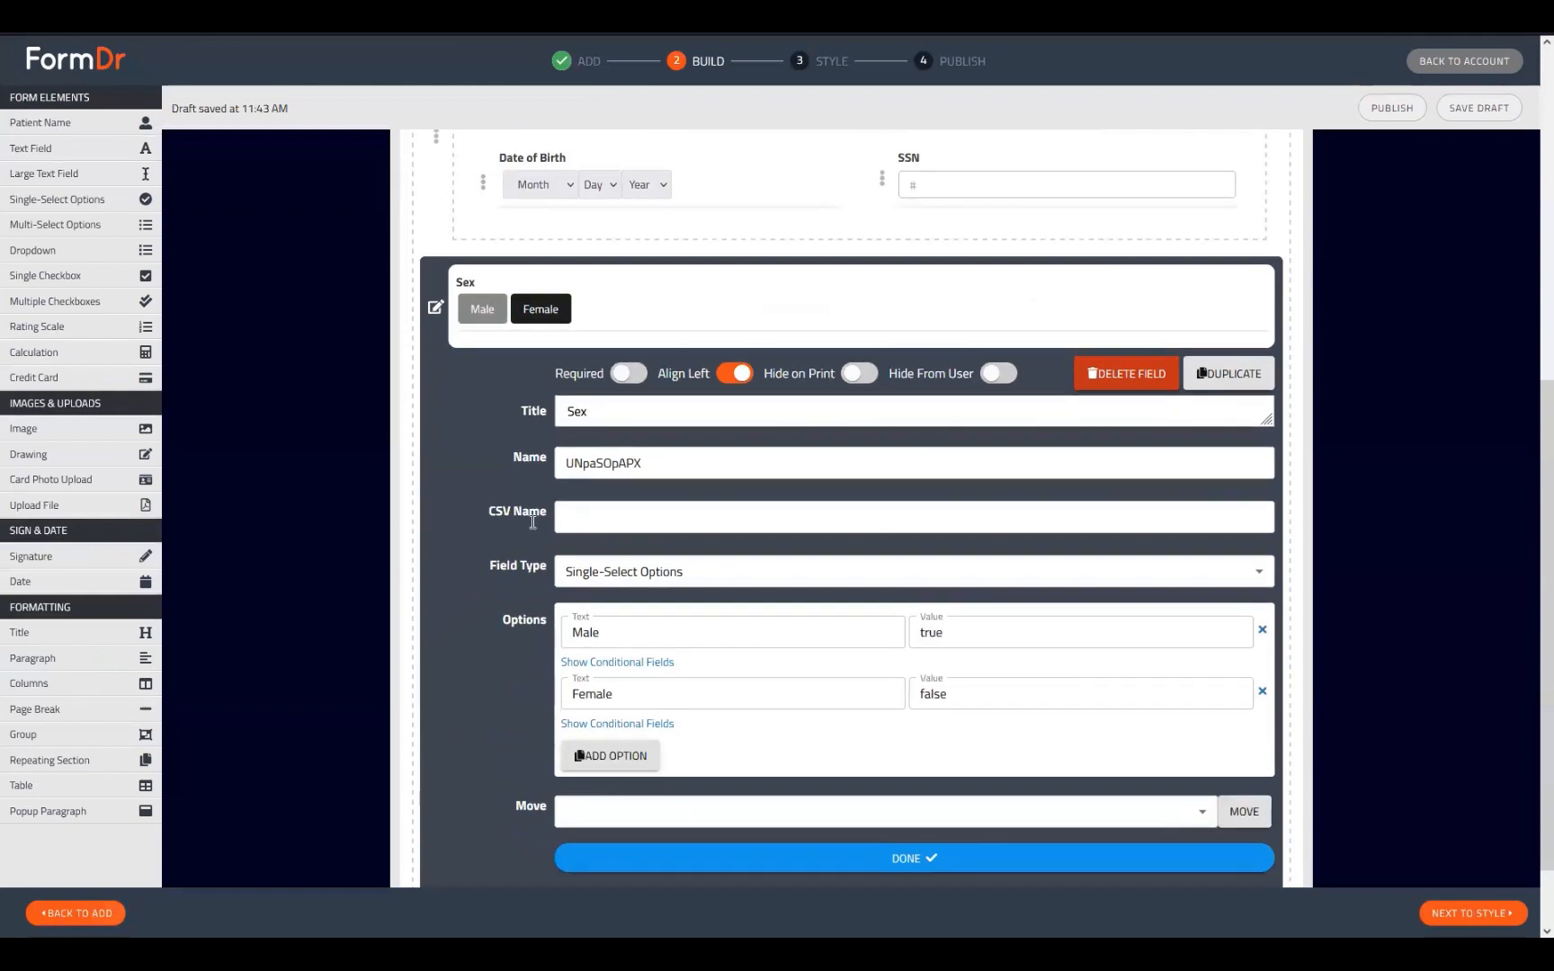
drag(649, 469, 482, 454)
drag(988, 634, 875, 631)
drag(985, 694, 799, 686)
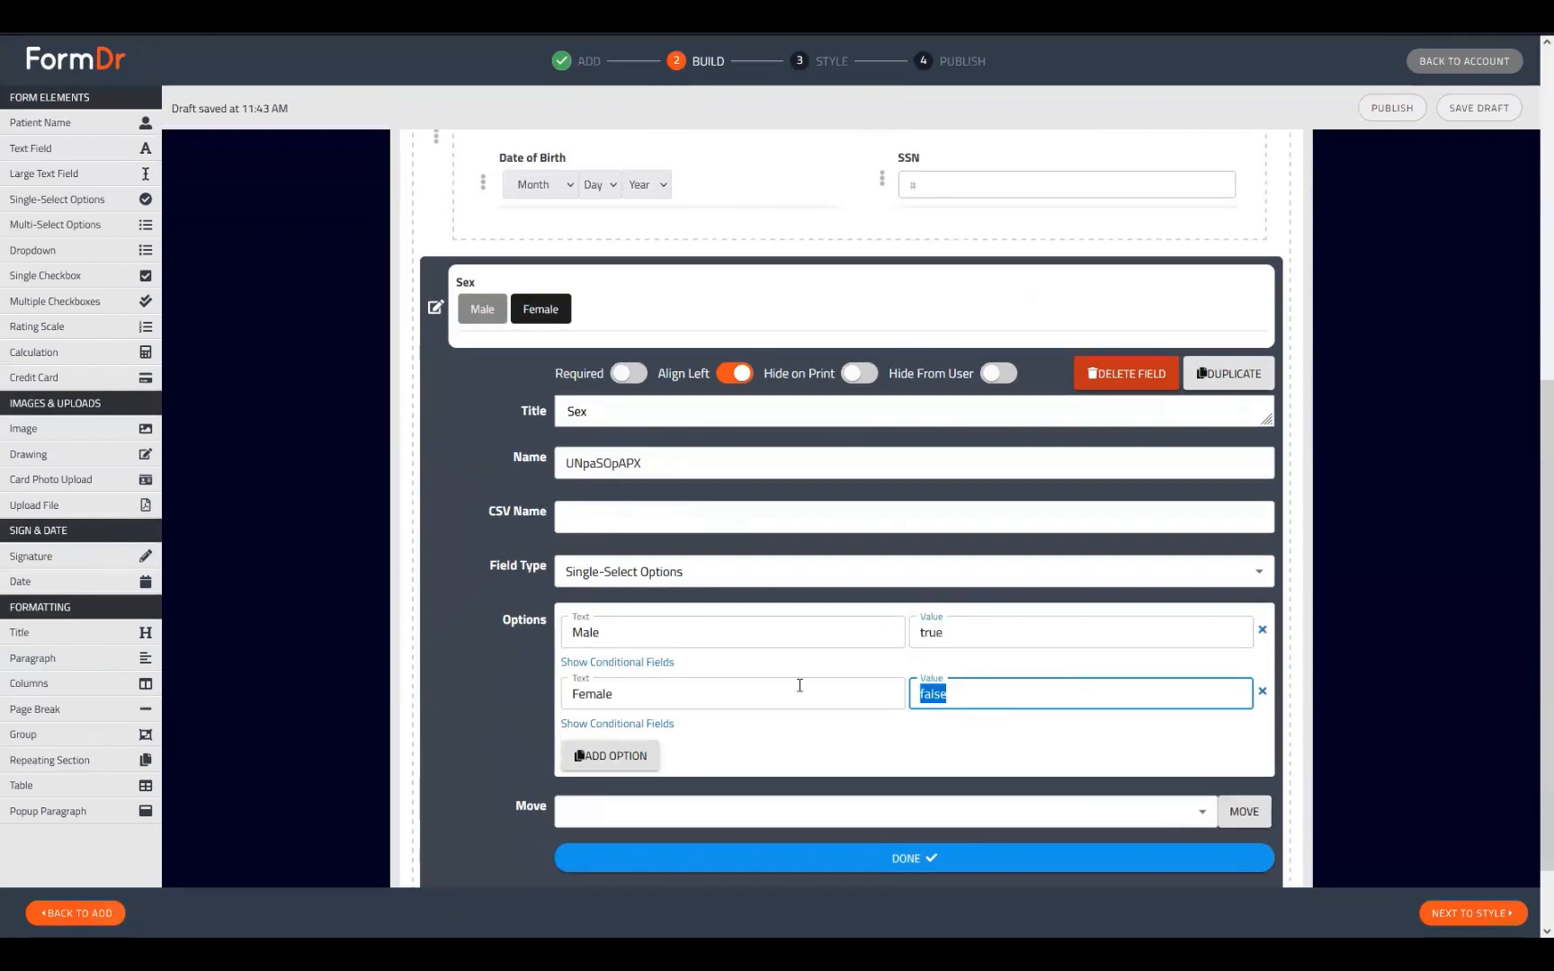
click(426, 315)
click(432, 311)
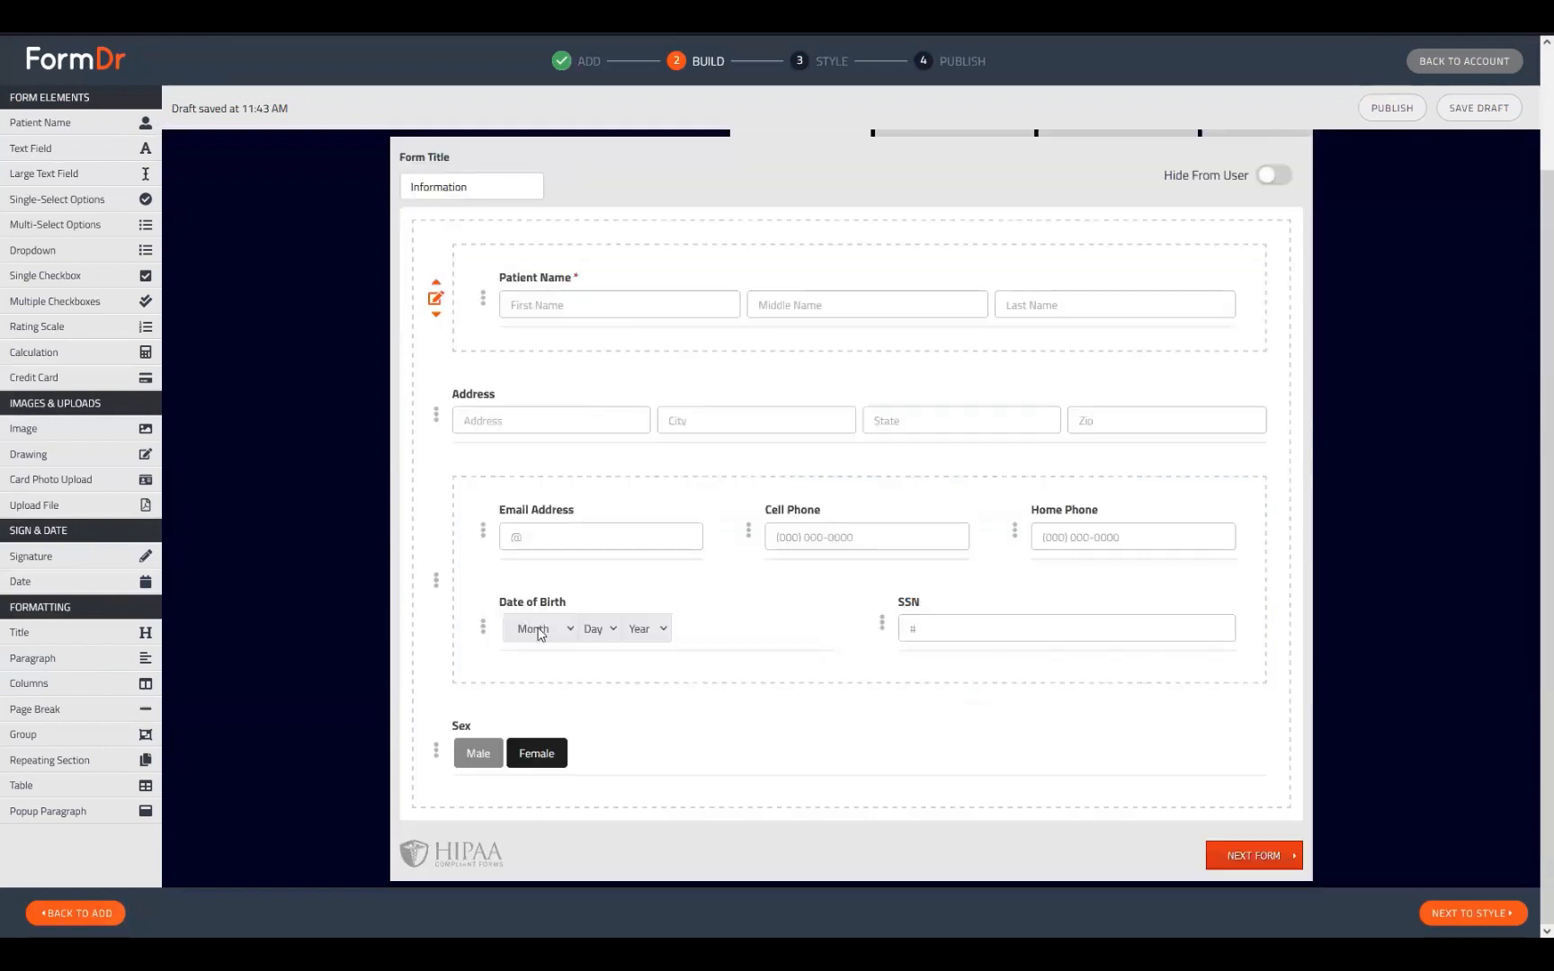
- Open the Medical History Form and the Medical Release Form and look through the release form's fields
scroll(583, 247, up, 2)
click(993, 268)
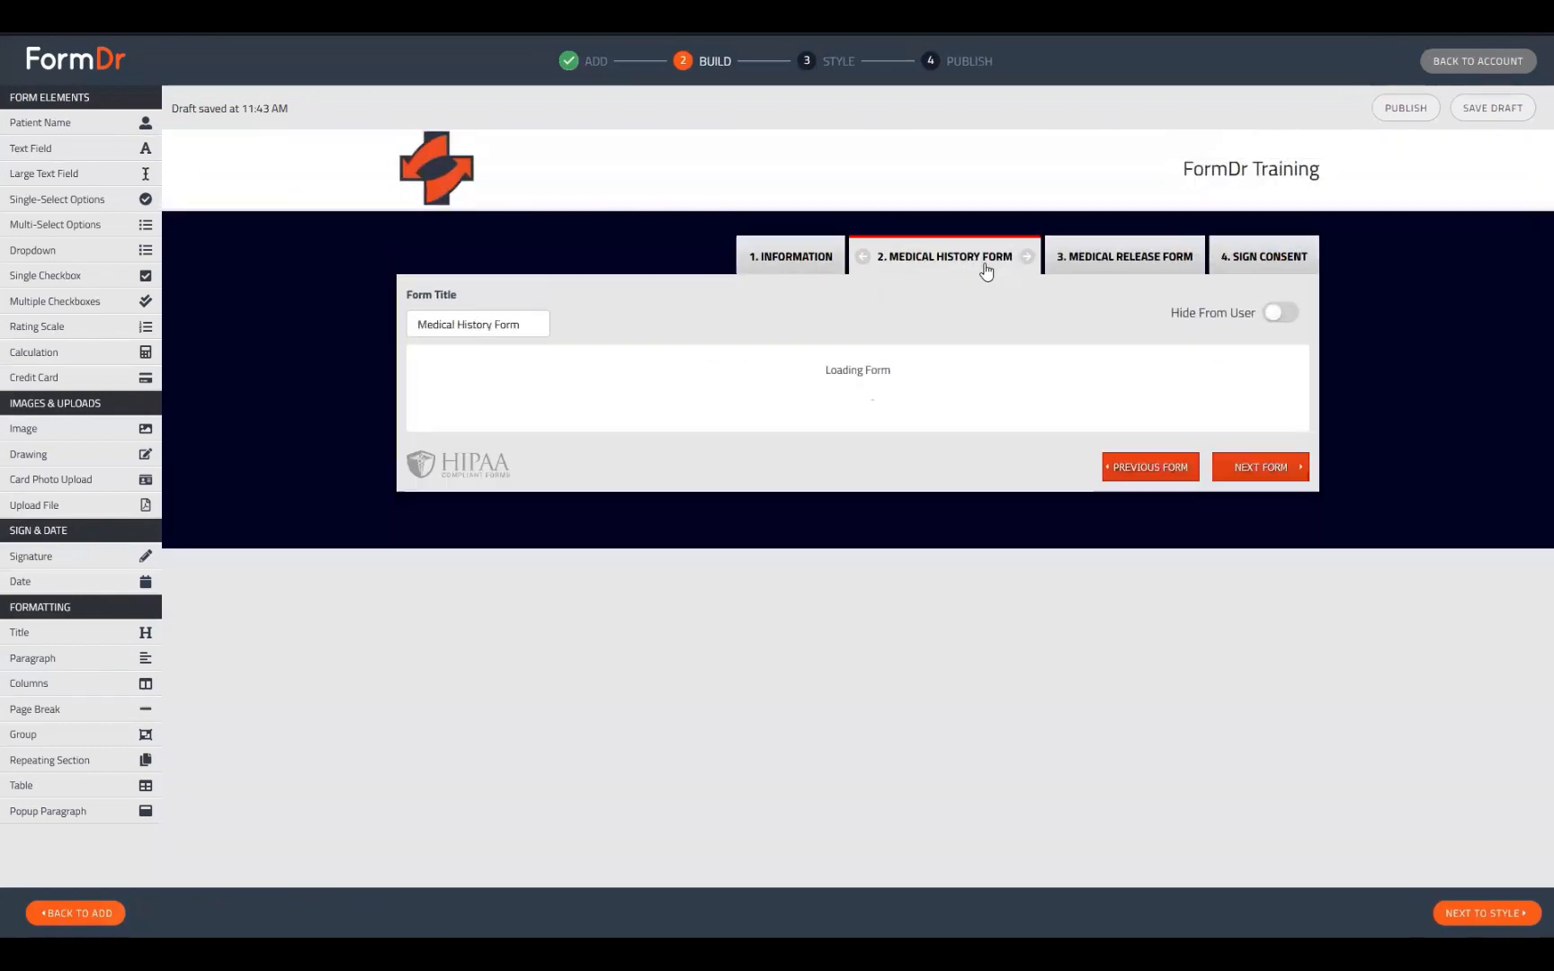
click(1126, 260)
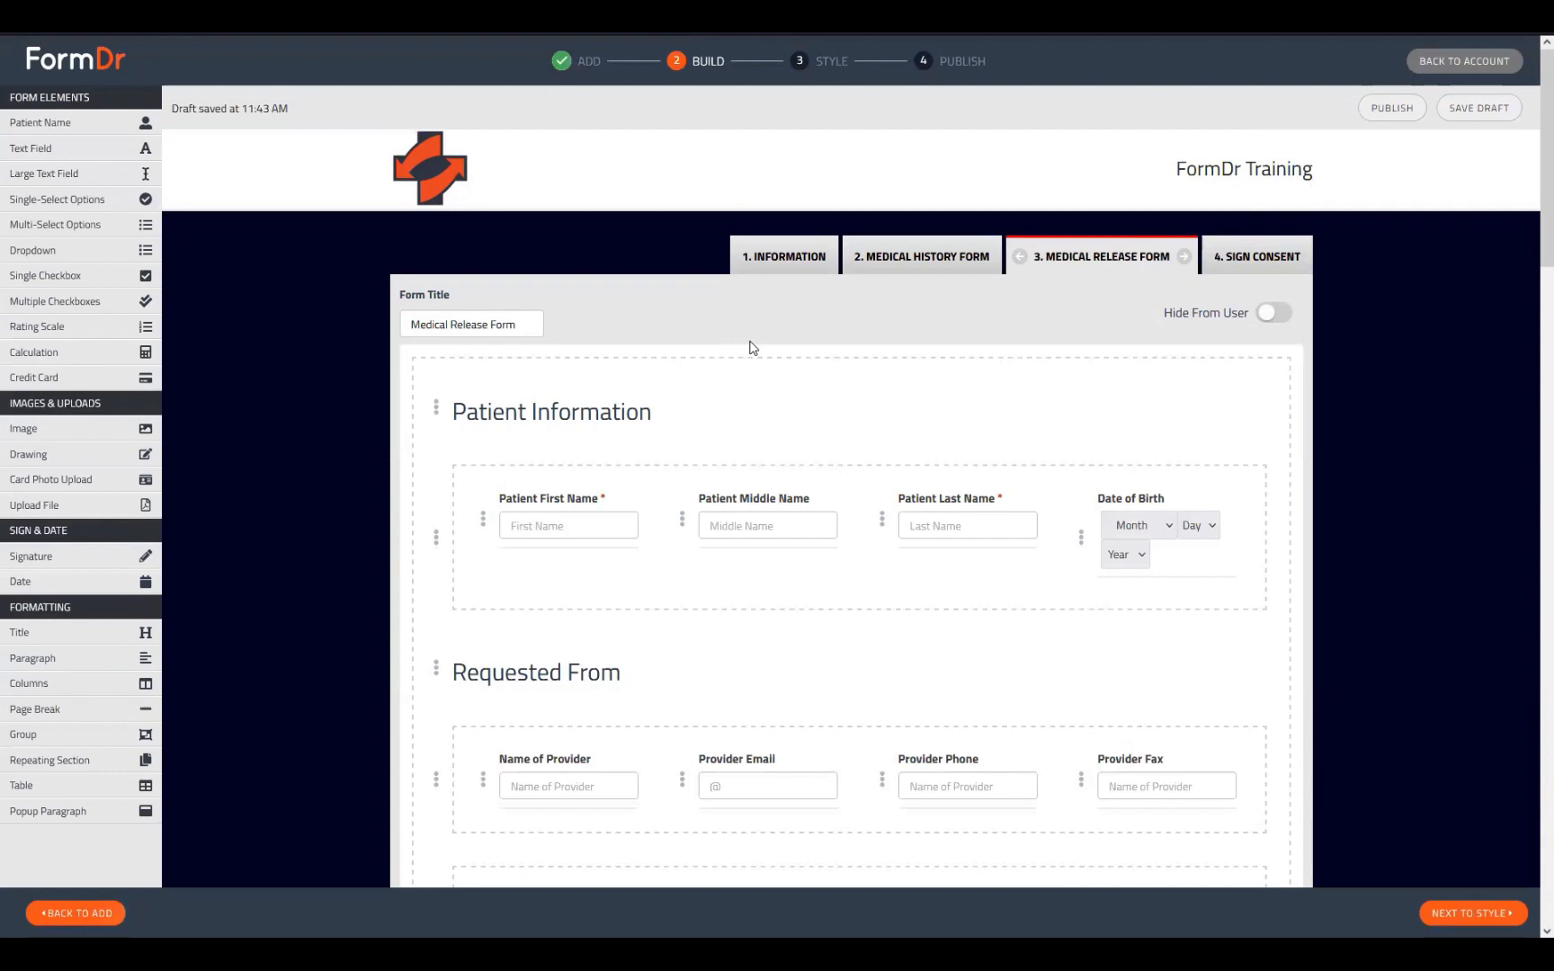
scroll(971, 316, down, 2)
scroll(972, 316, up, 2)
scroll(988, 461, down, 5)
scroll(881, 562, down, 8)
scroll(974, 624, up, 12)
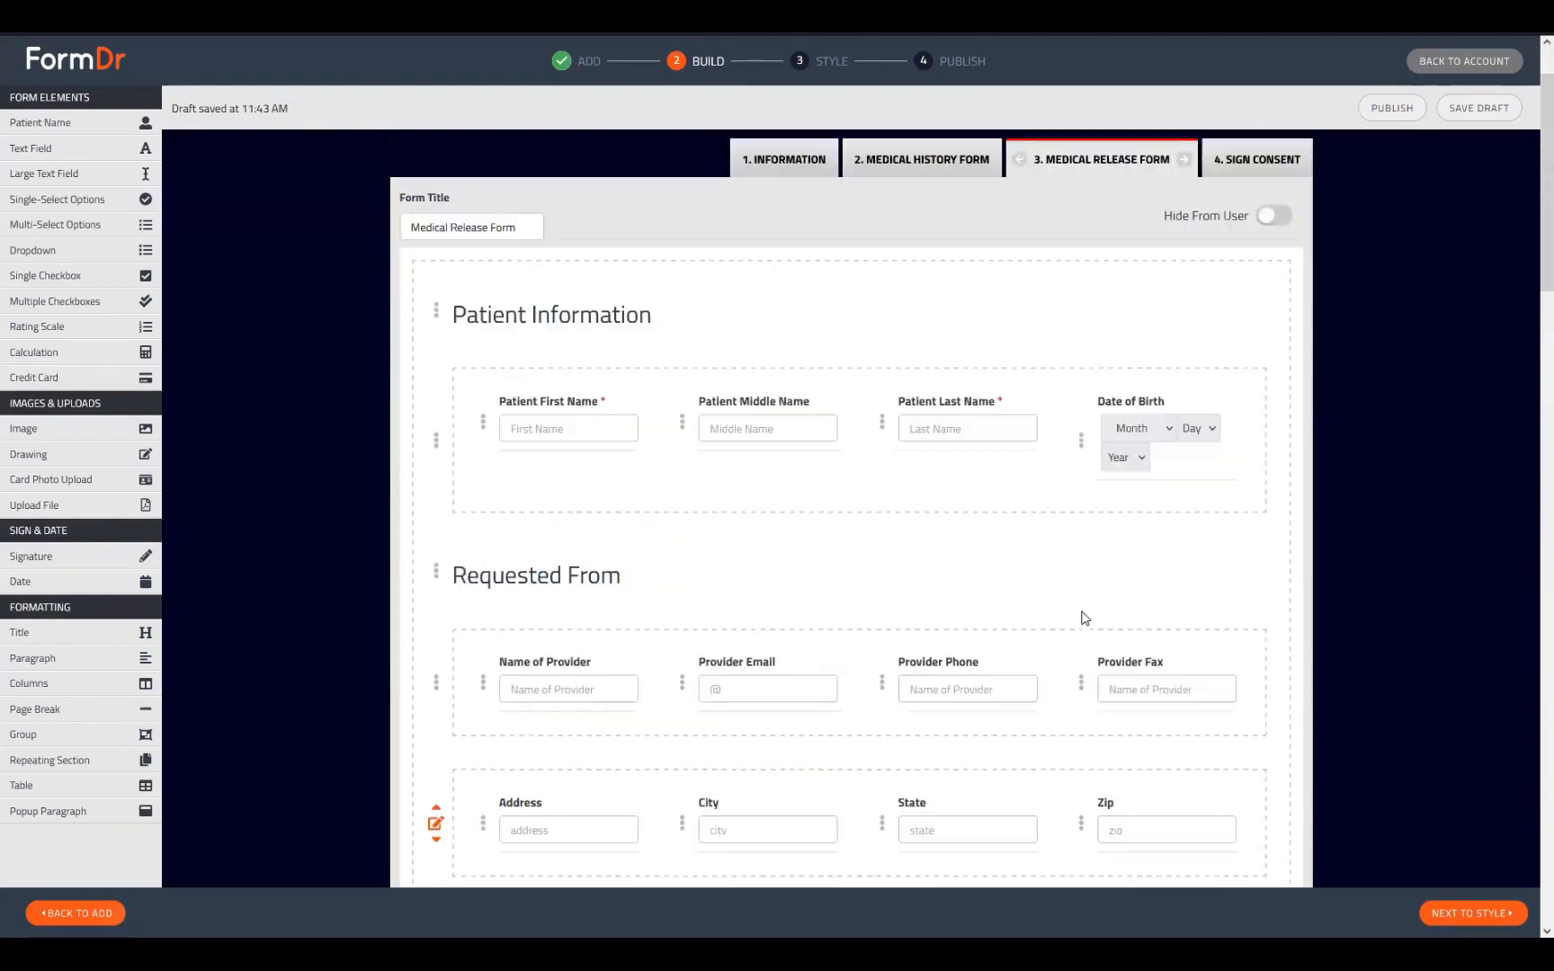
- Look over the Sign Consent, Medical History and Information forms and return to the Medical Release Form
click(1245, 256)
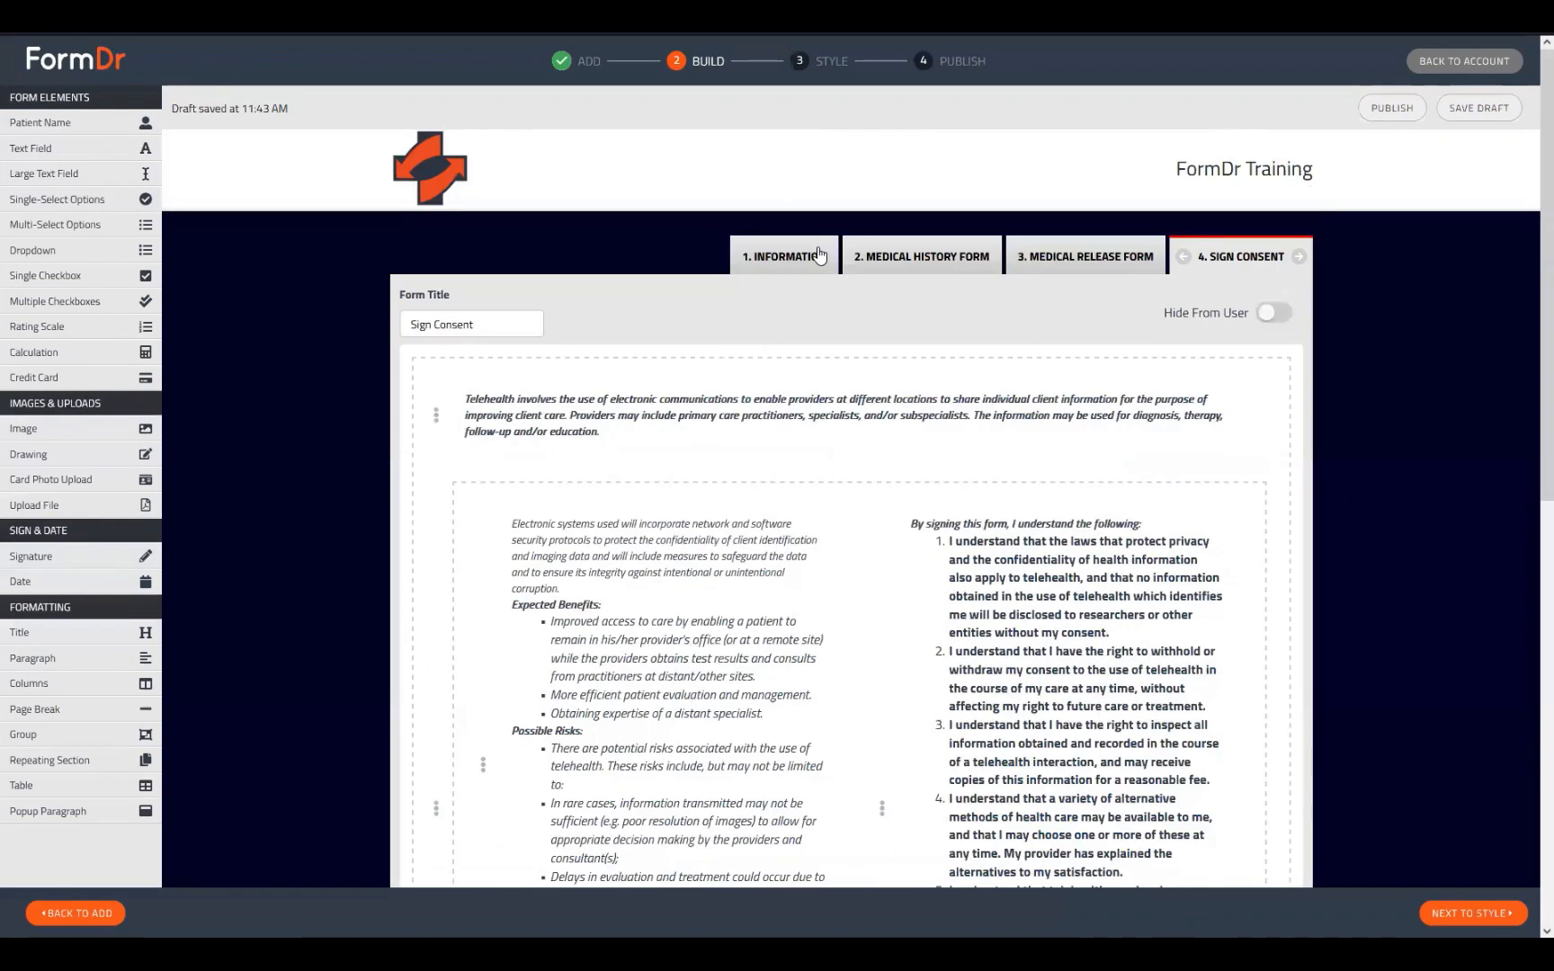
click(894, 263)
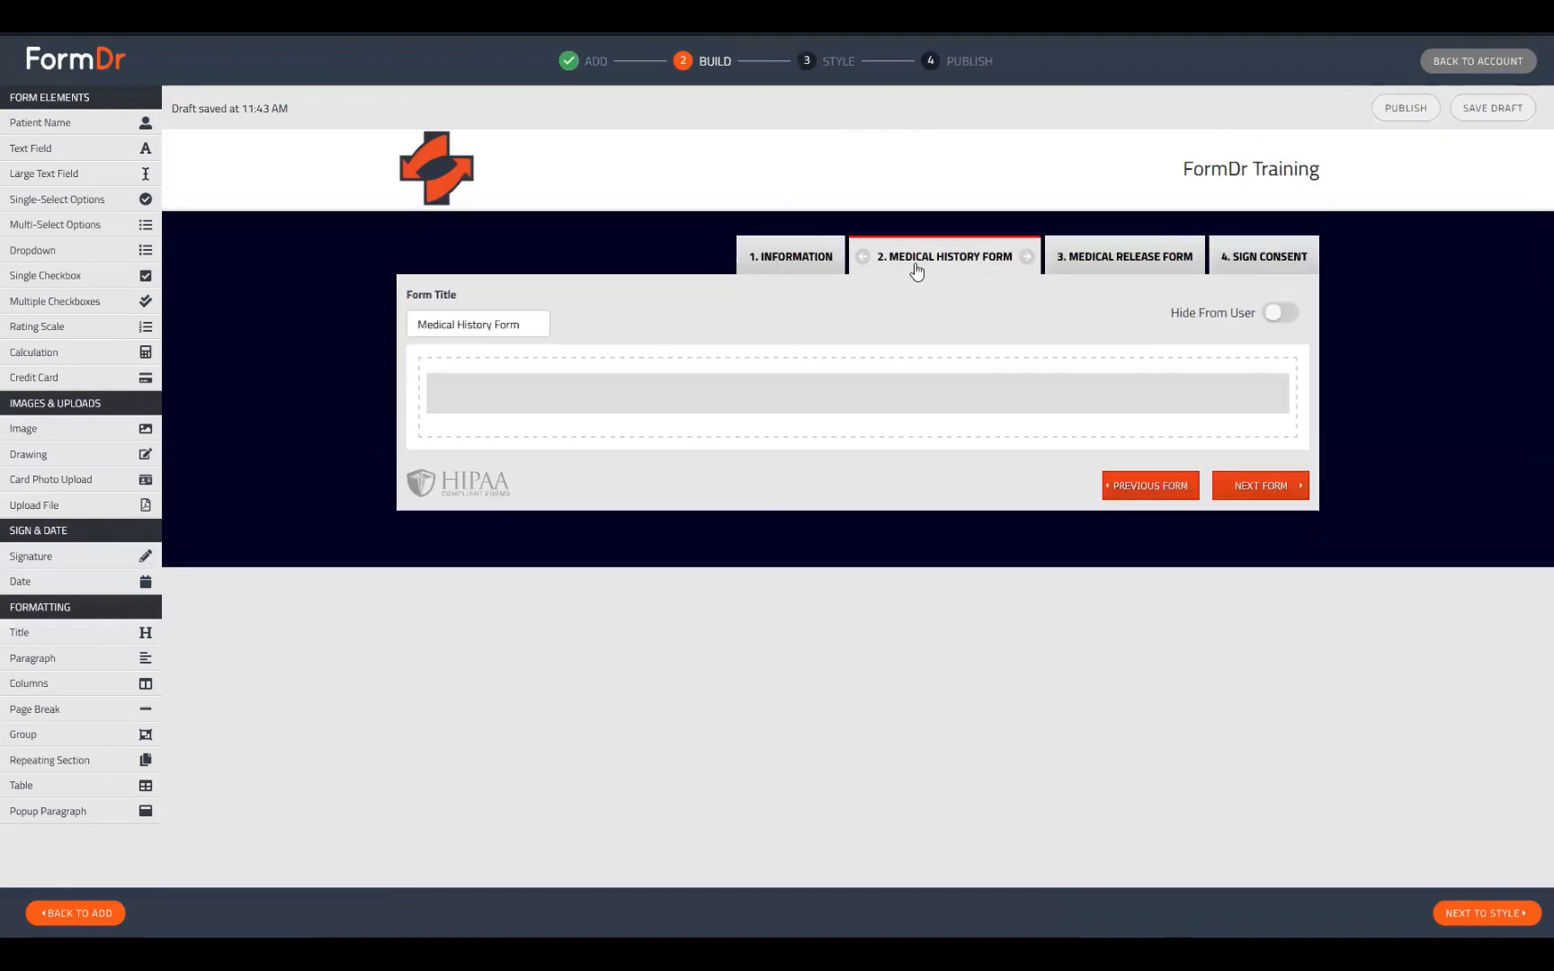
click(812, 262)
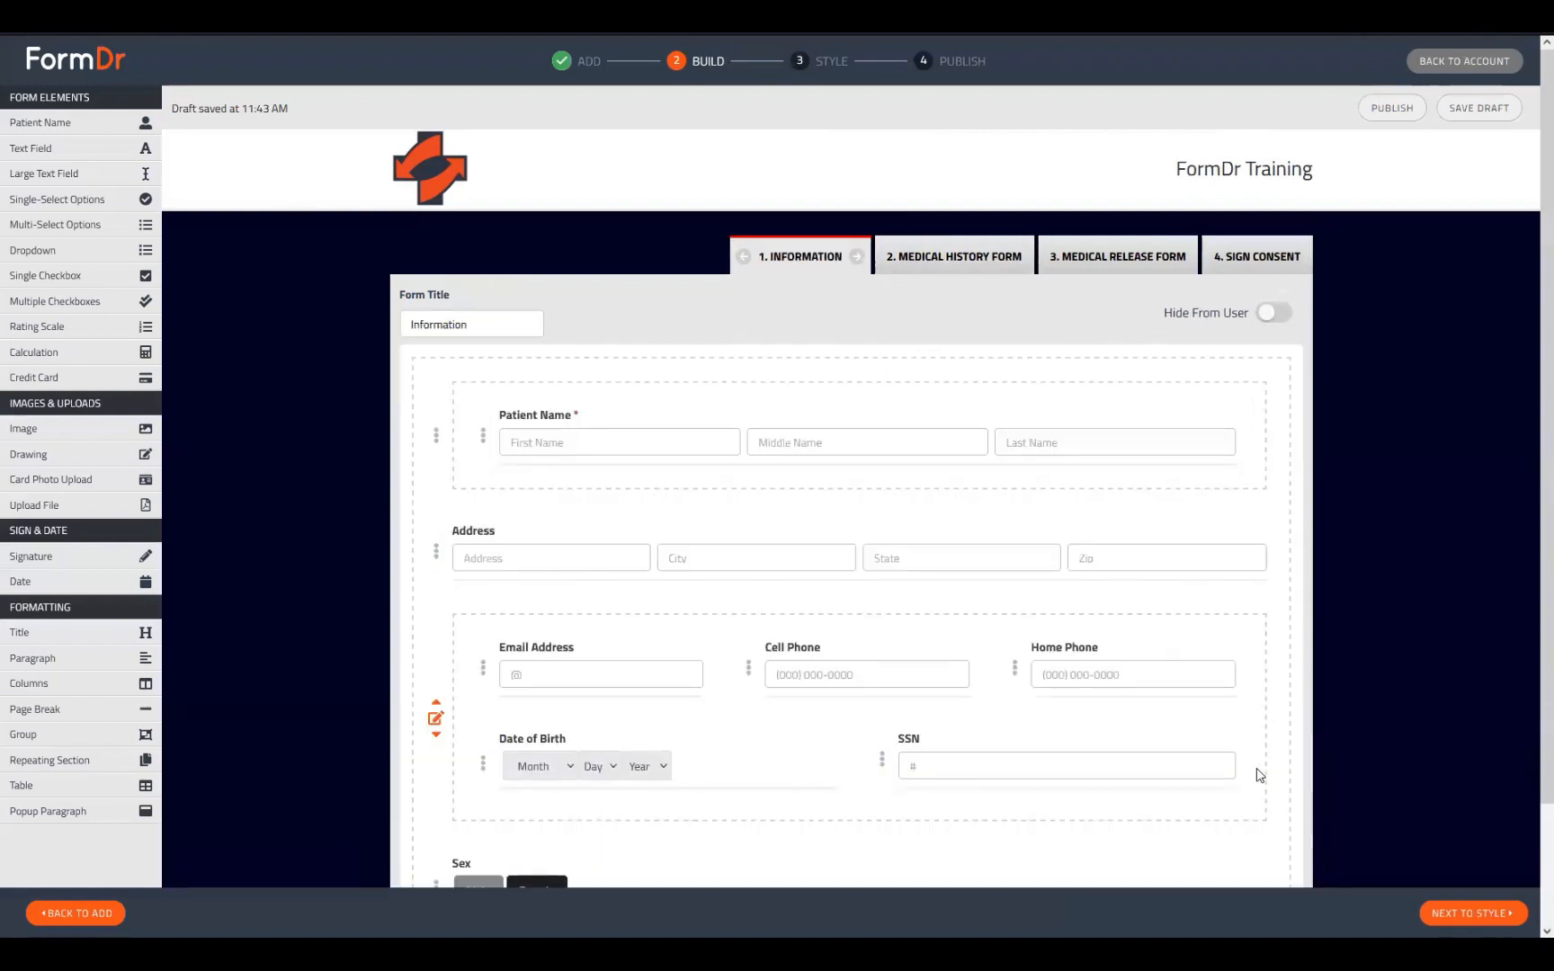
click(1156, 272)
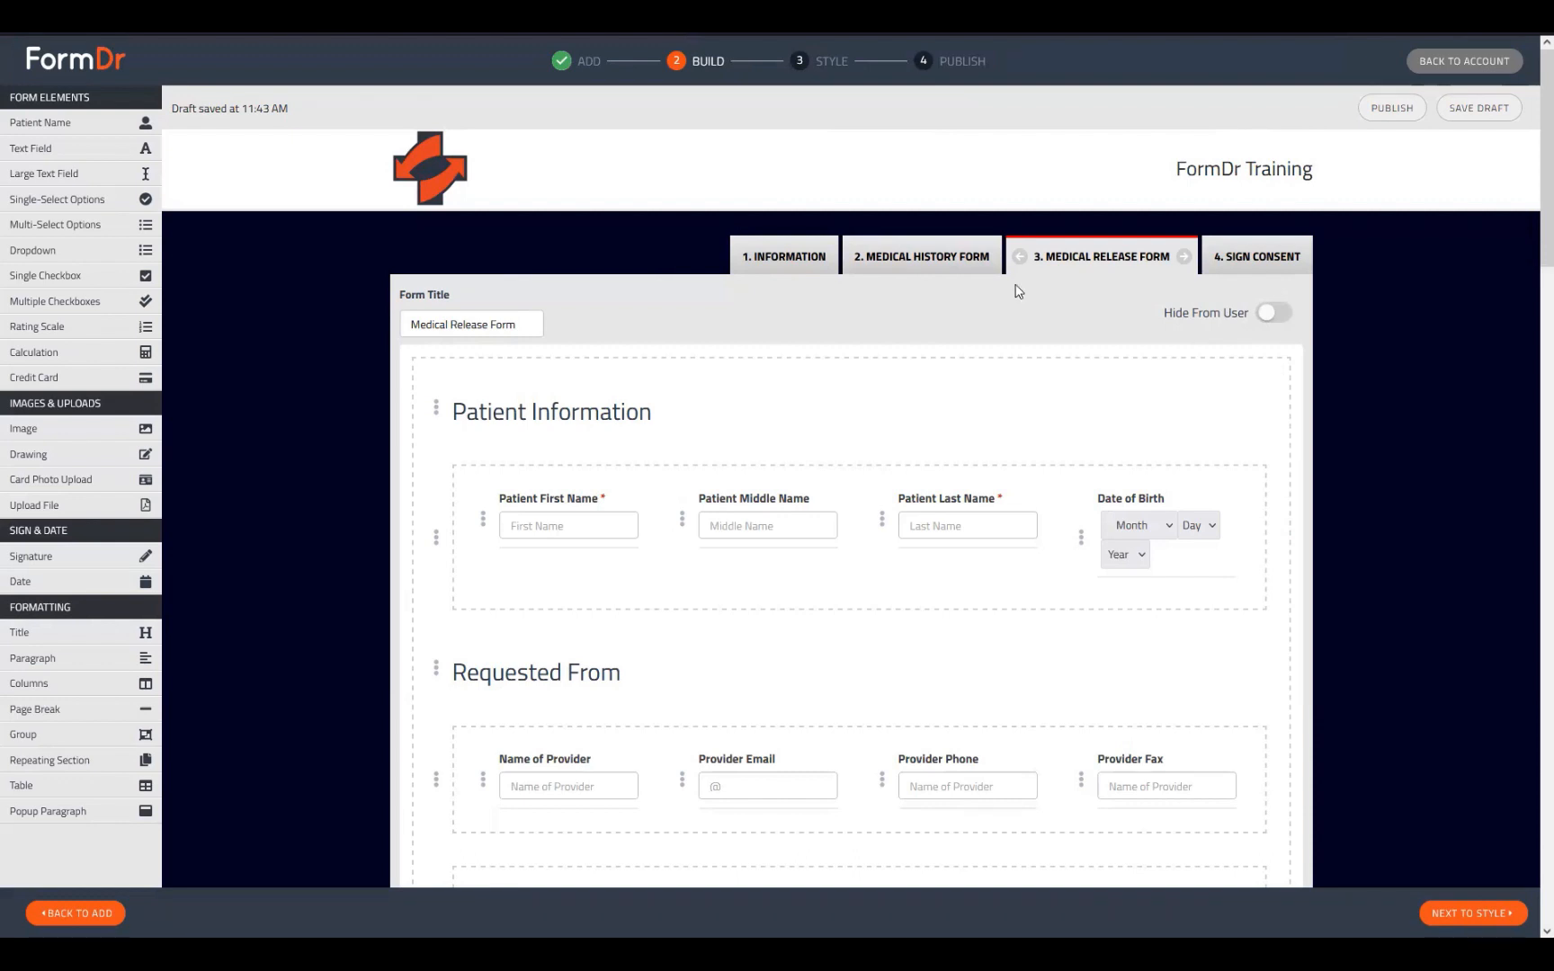
- Review the conditional fields under the Male option of the Medical History Form's single-select field, and close its settings
click(970, 262)
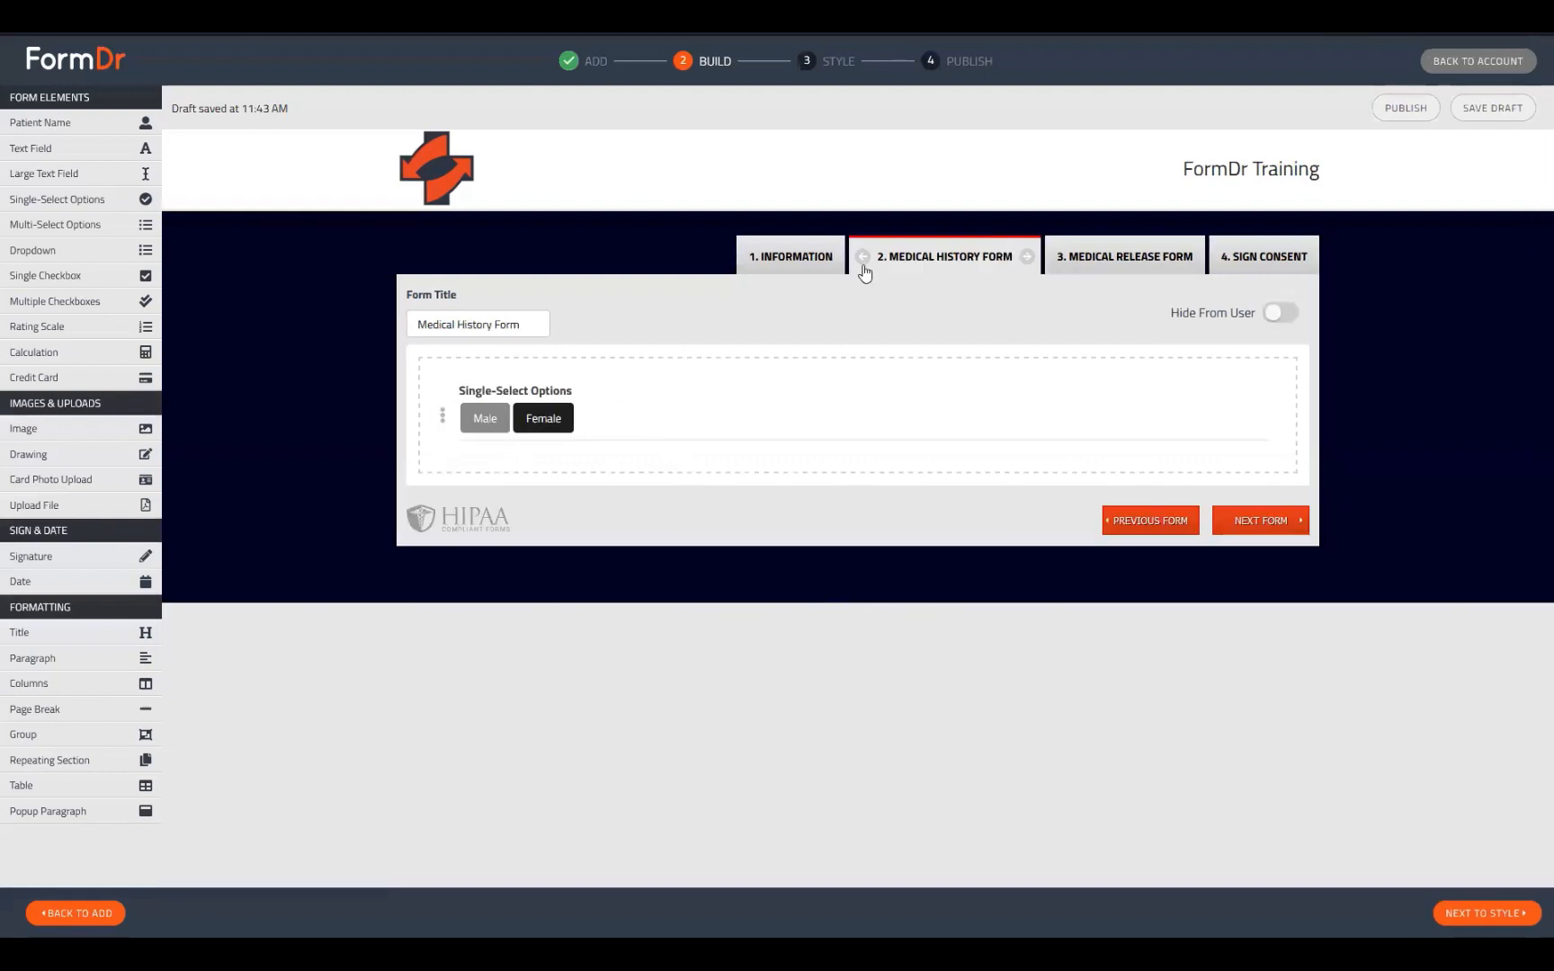
click(441, 419)
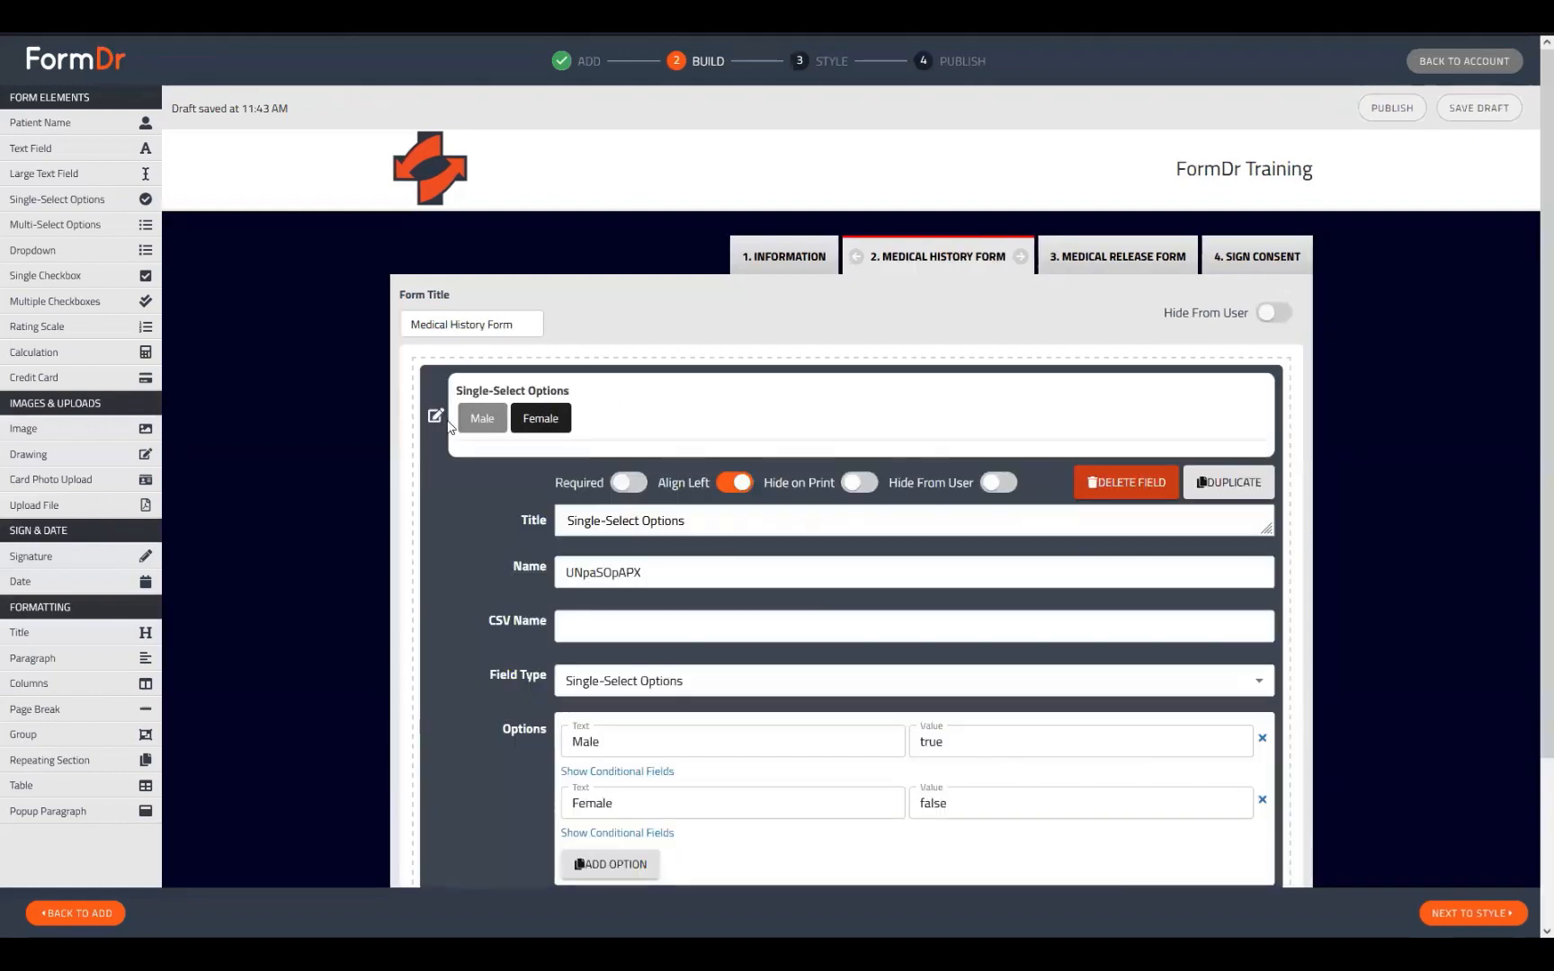
scroll(611, 602, down, 2)
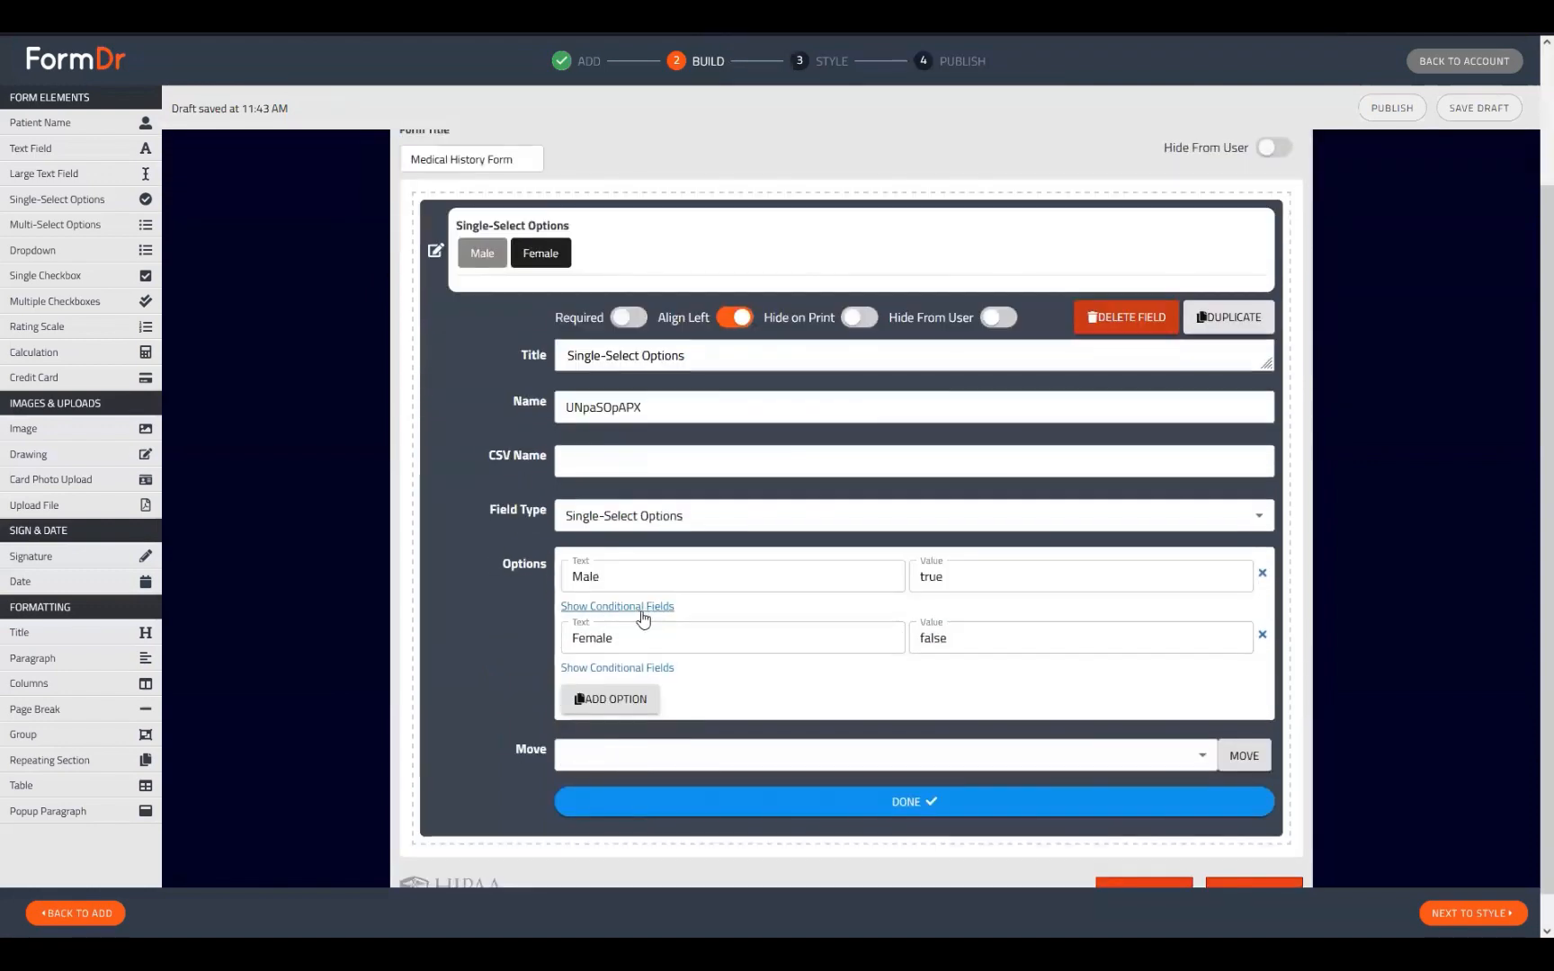
click(642, 614)
scroll(644, 630, down, 4)
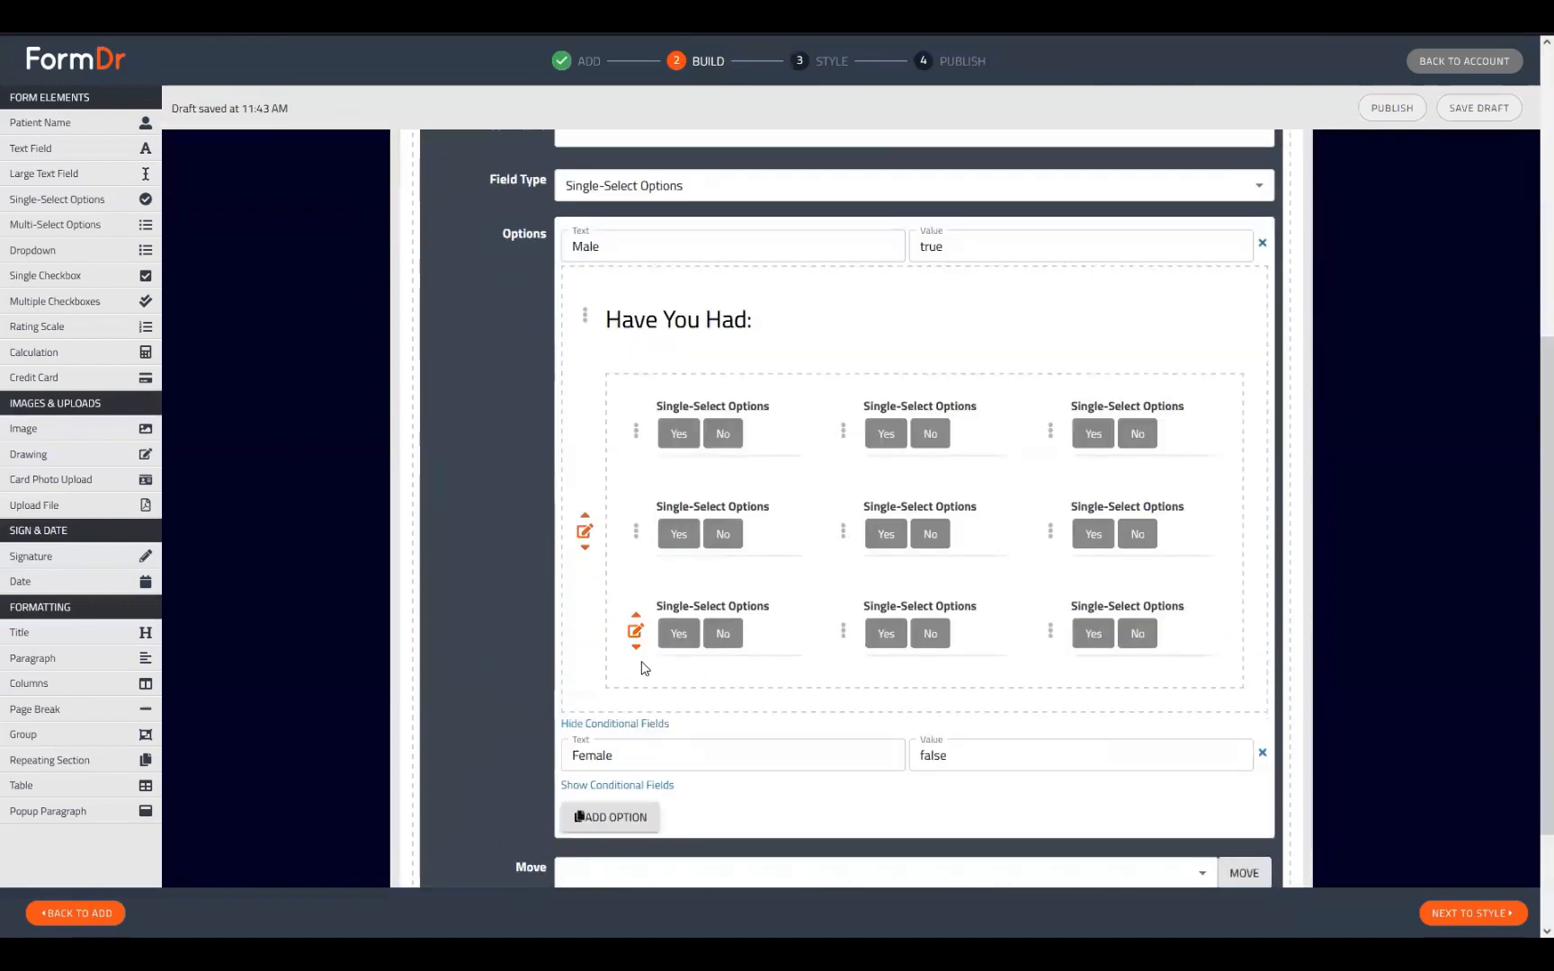
scroll(902, 579, down, 2)
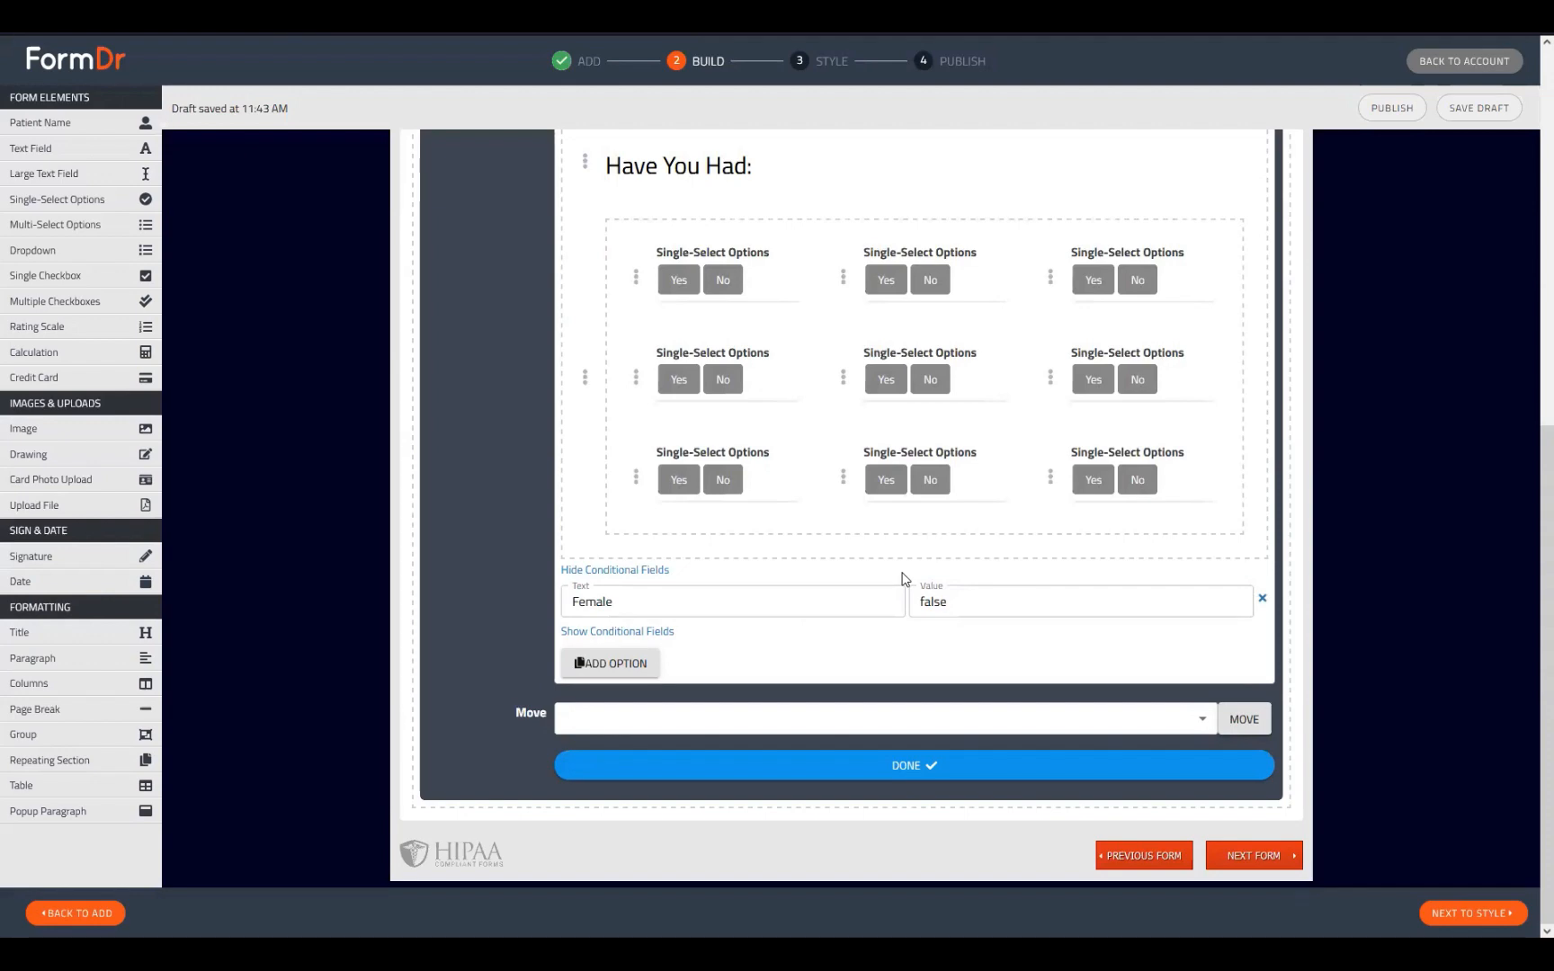
scroll(913, 572, up, 6)
click(435, 263)
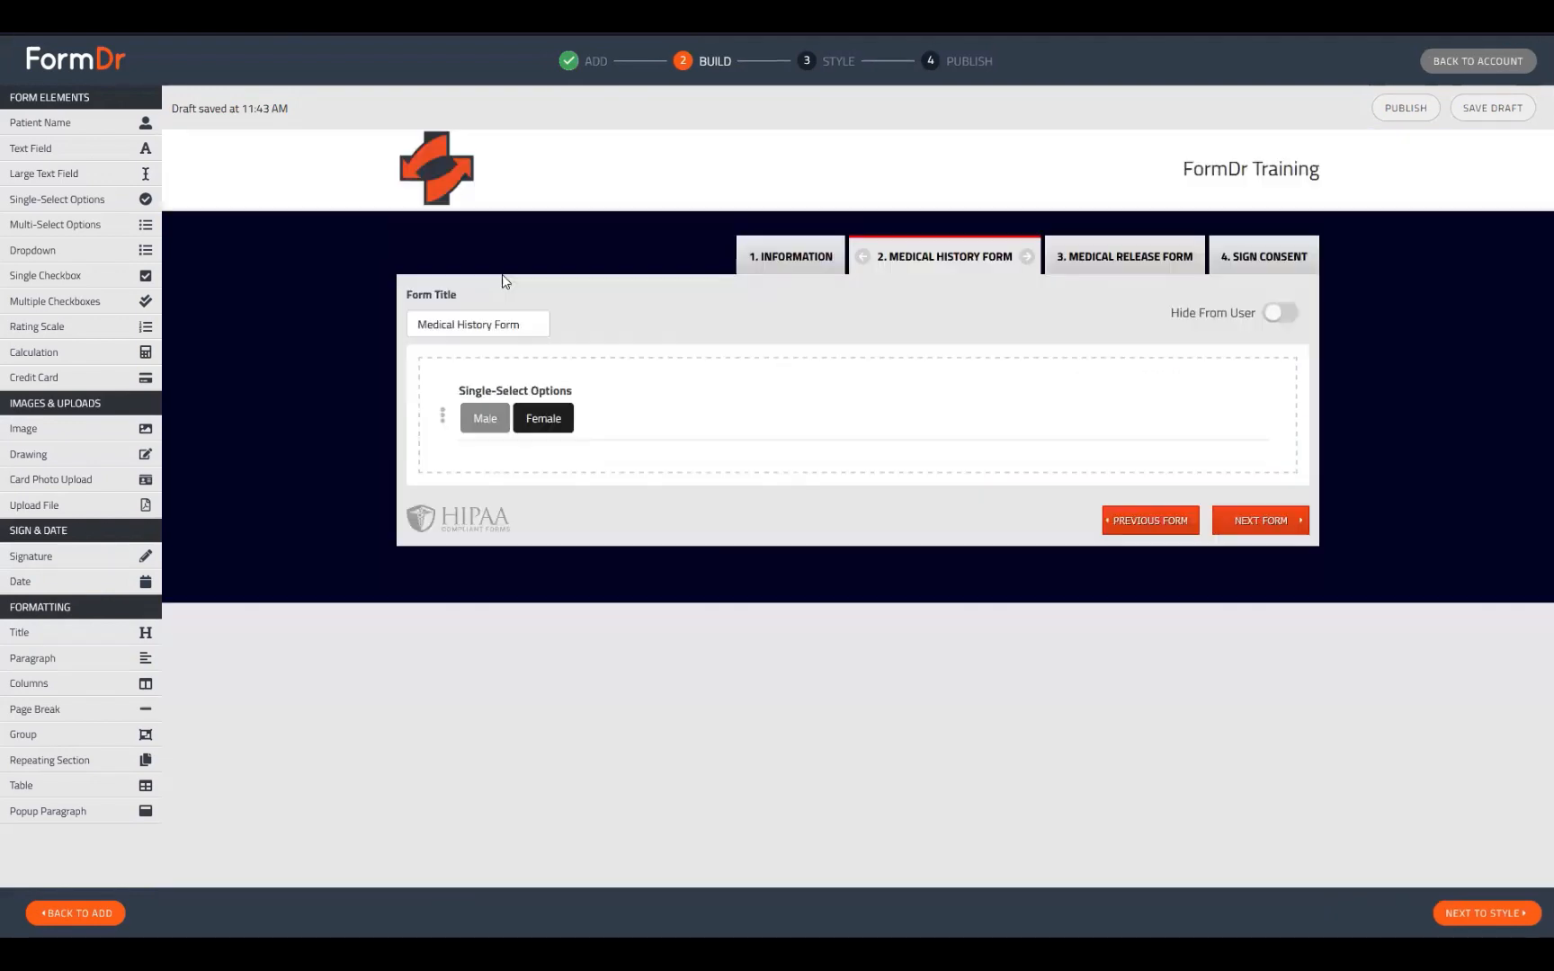
- Duplicate the Information form's Sex field and move the copy into the Male option's conditional fields, below the dropdowns
click(793, 257)
scroll(687, 493, down, 2)
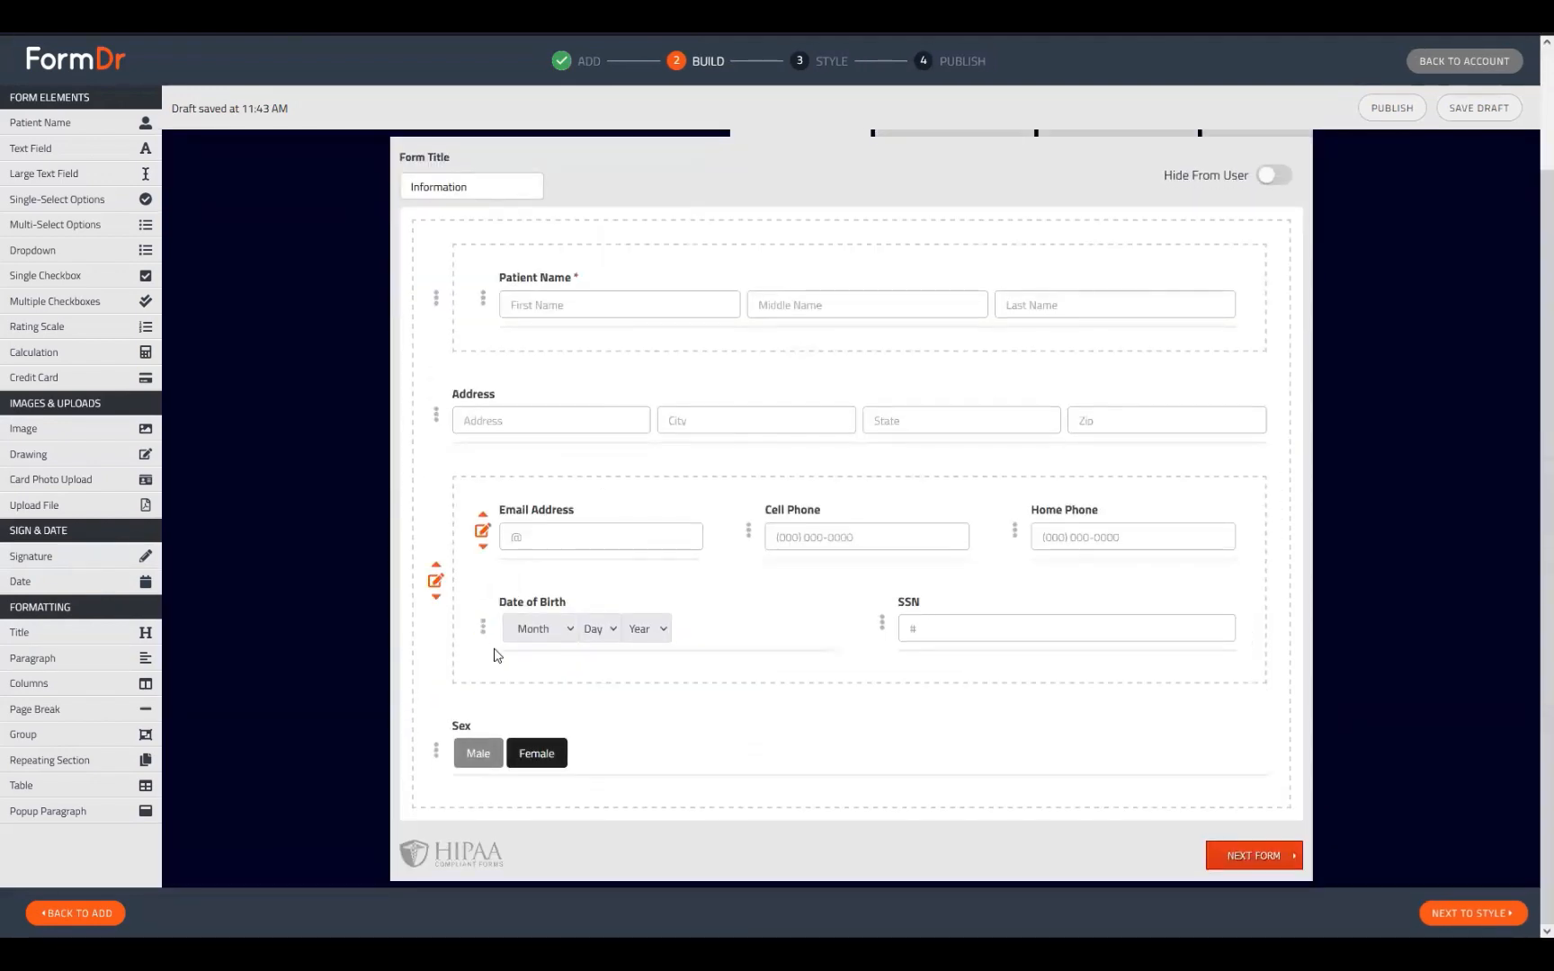
click(436, 752)
scroll(1064, 462, down, 5)
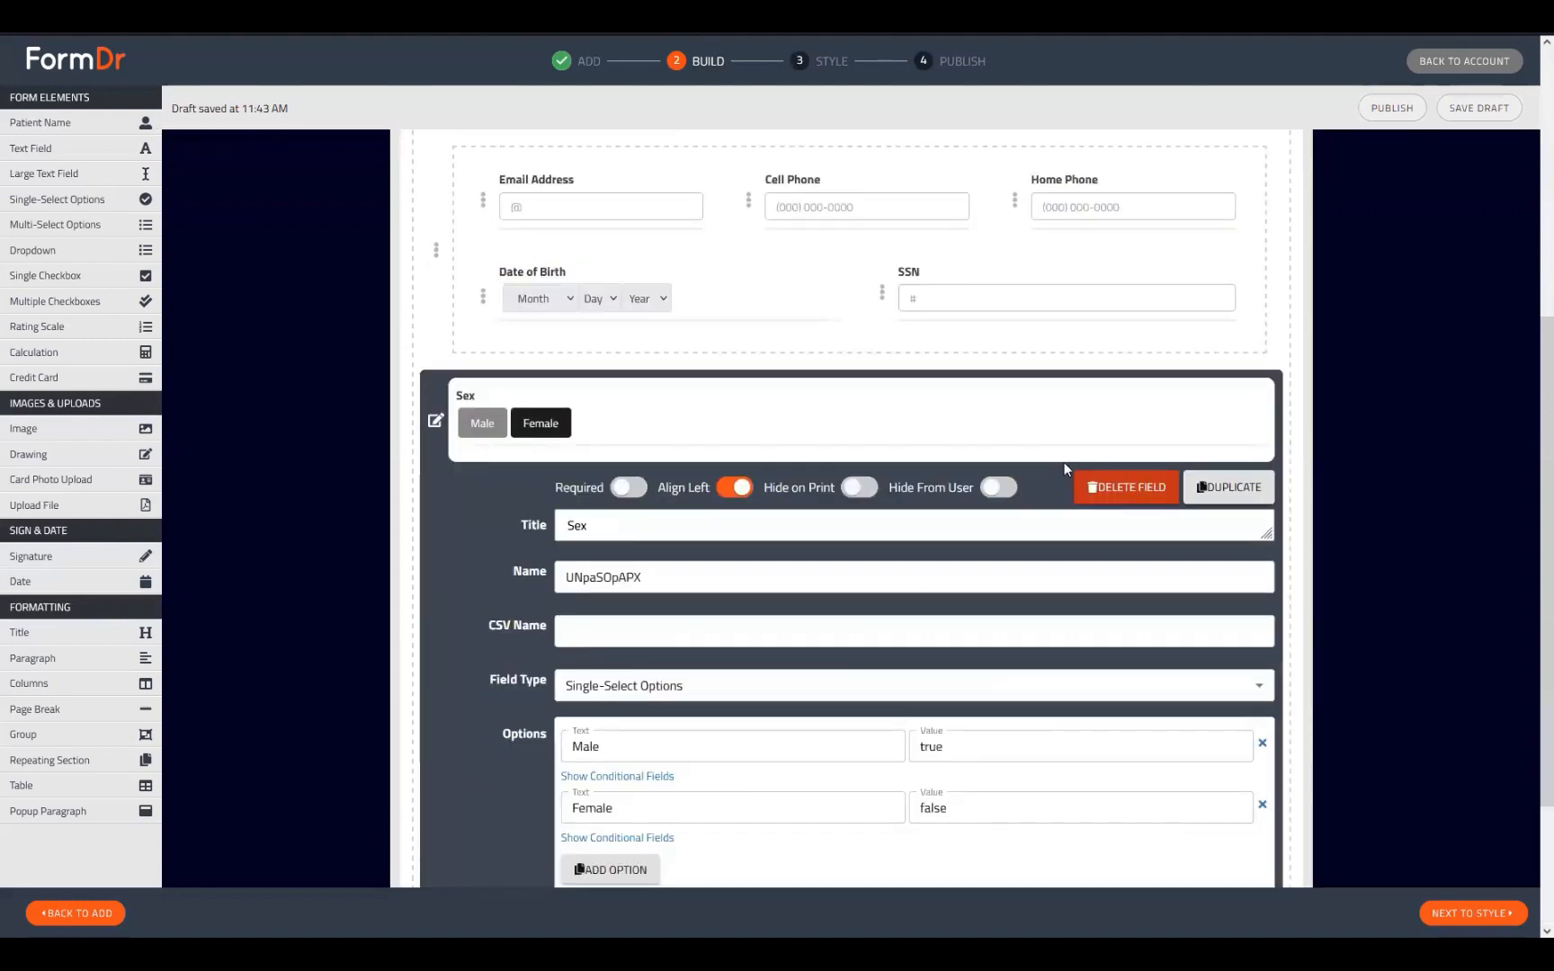
scroll(1214, 490, down, 4)
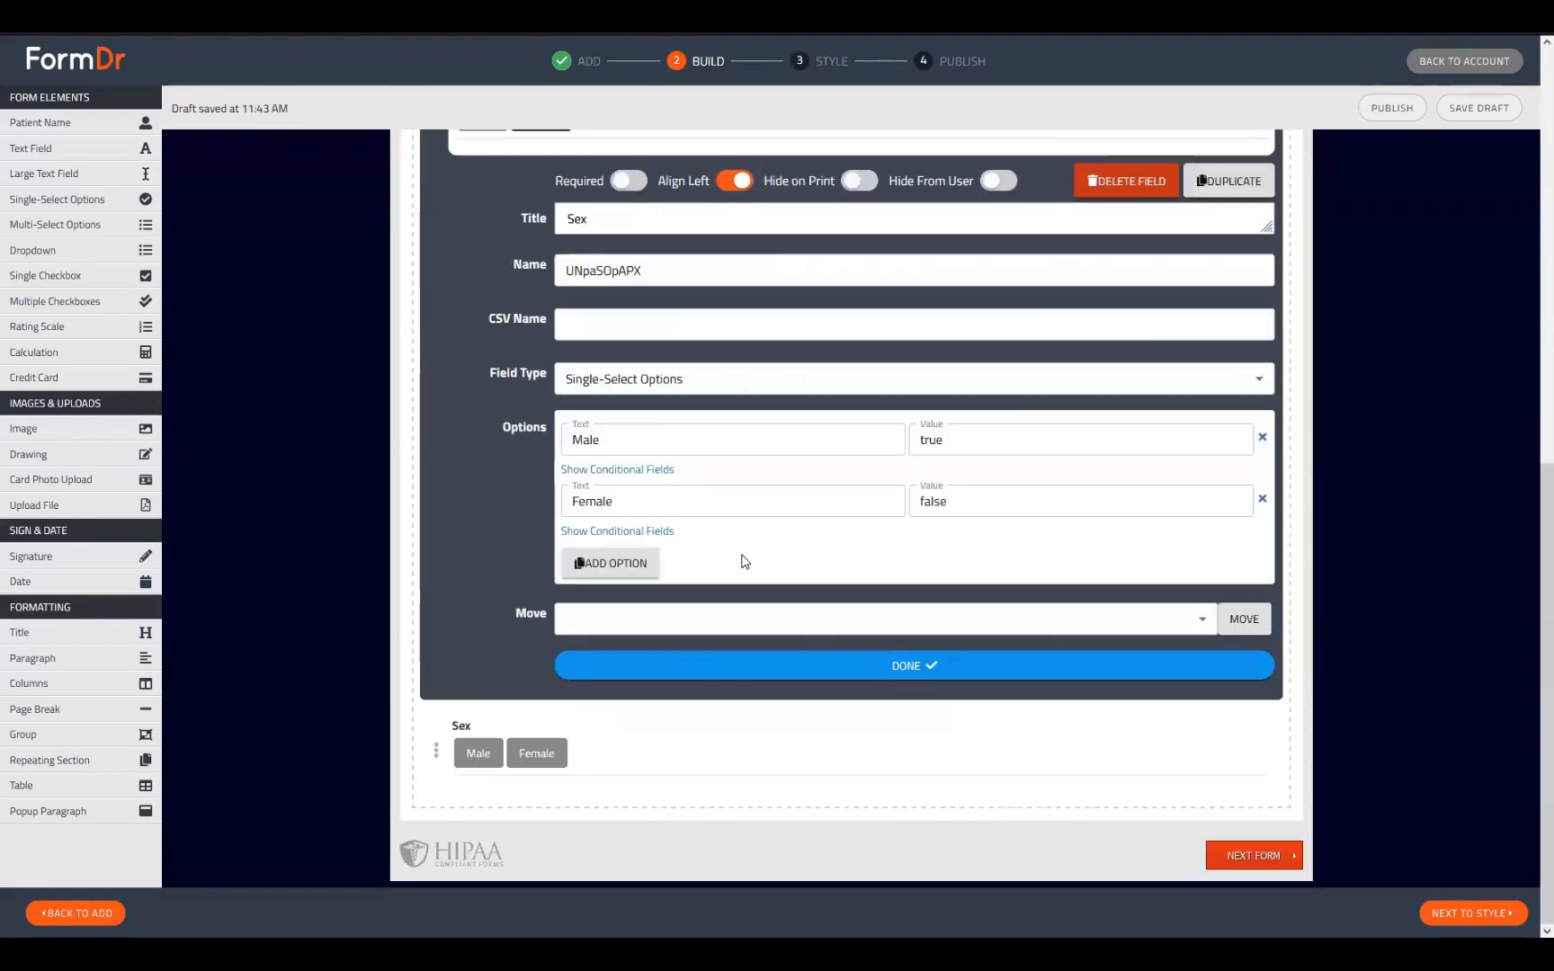
click(611, 477)
scroll(673, 630, down, 4)
drag(673, 756, 813, 463)
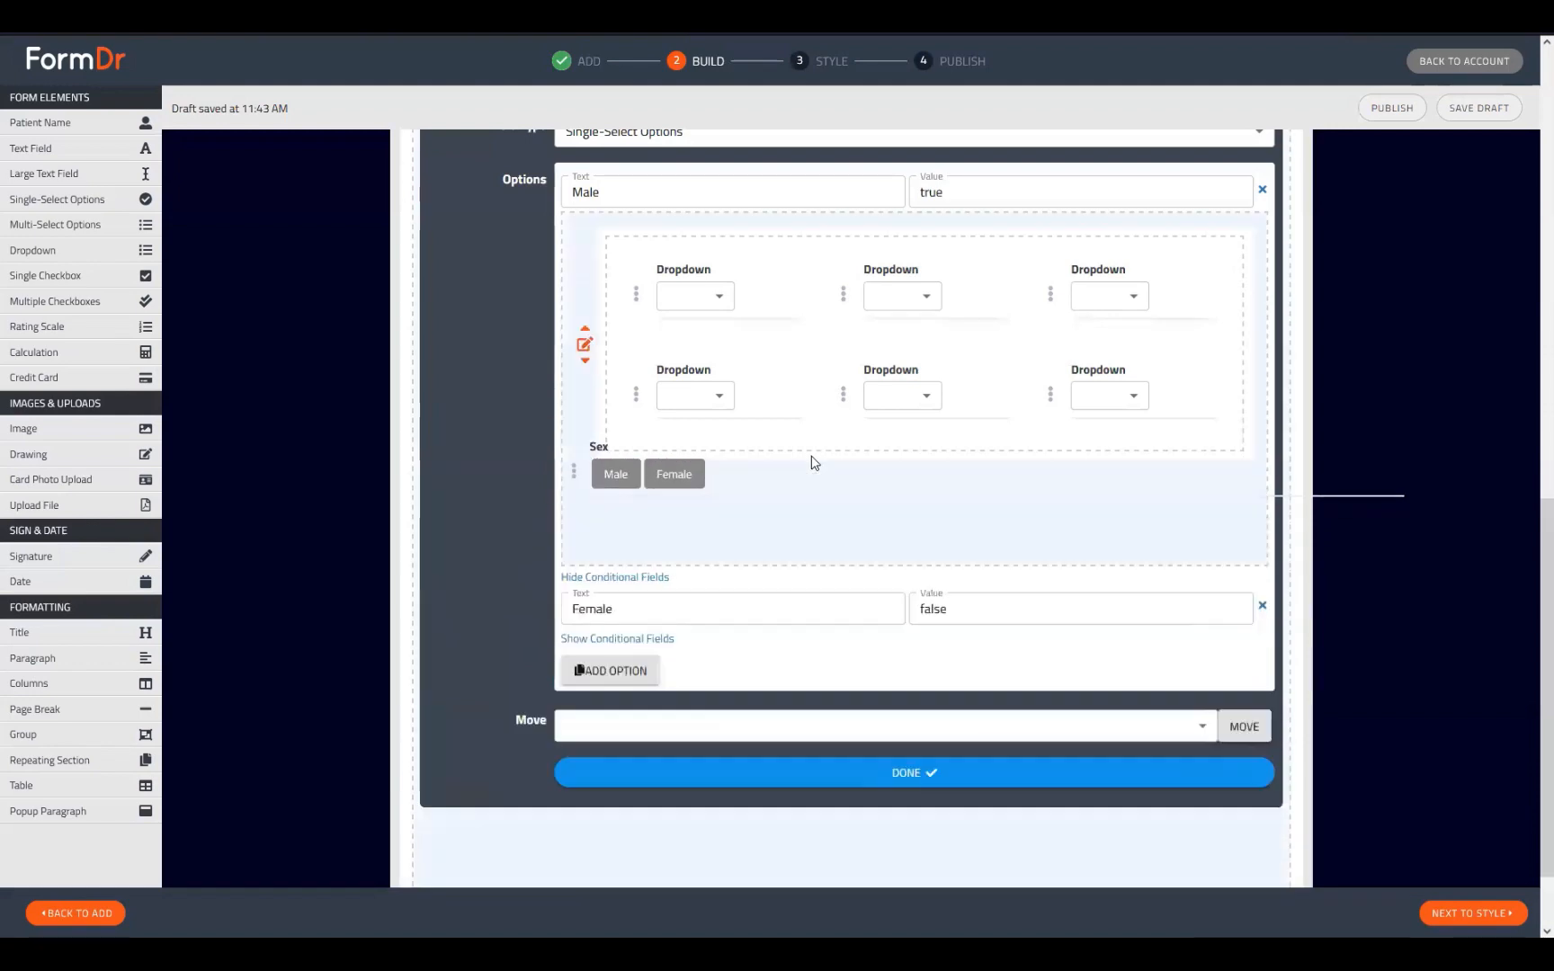
- Retitle the nested Sex field as Minor with options Yes and No, and close both fields' settings
click(581, 597)
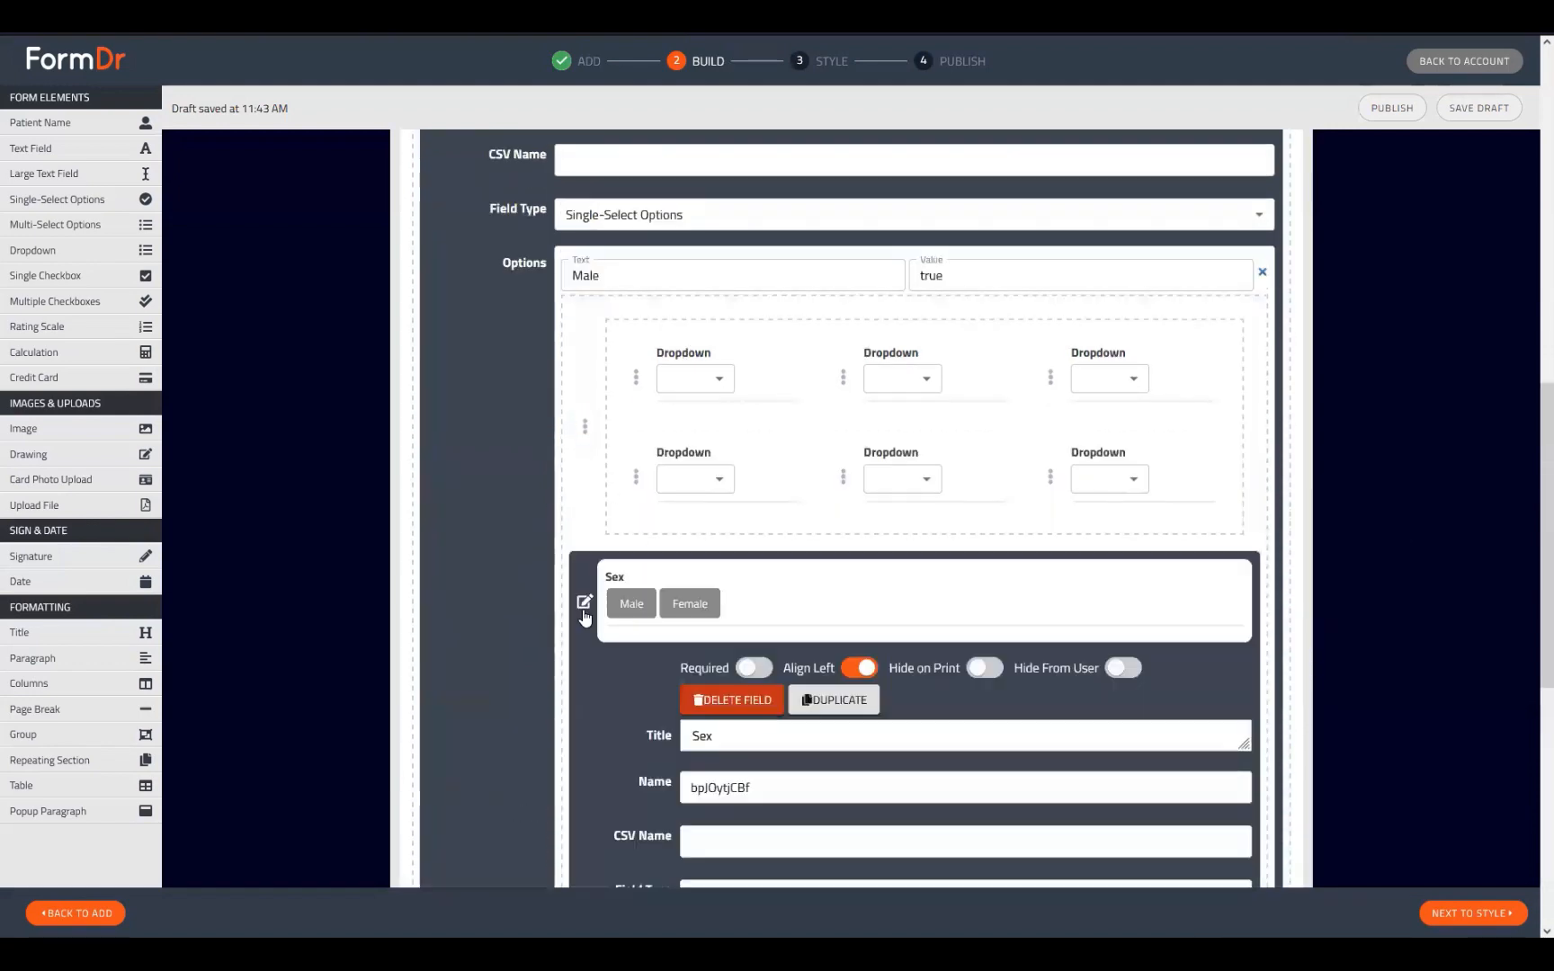
double_click(764, 735)
text(Minor)
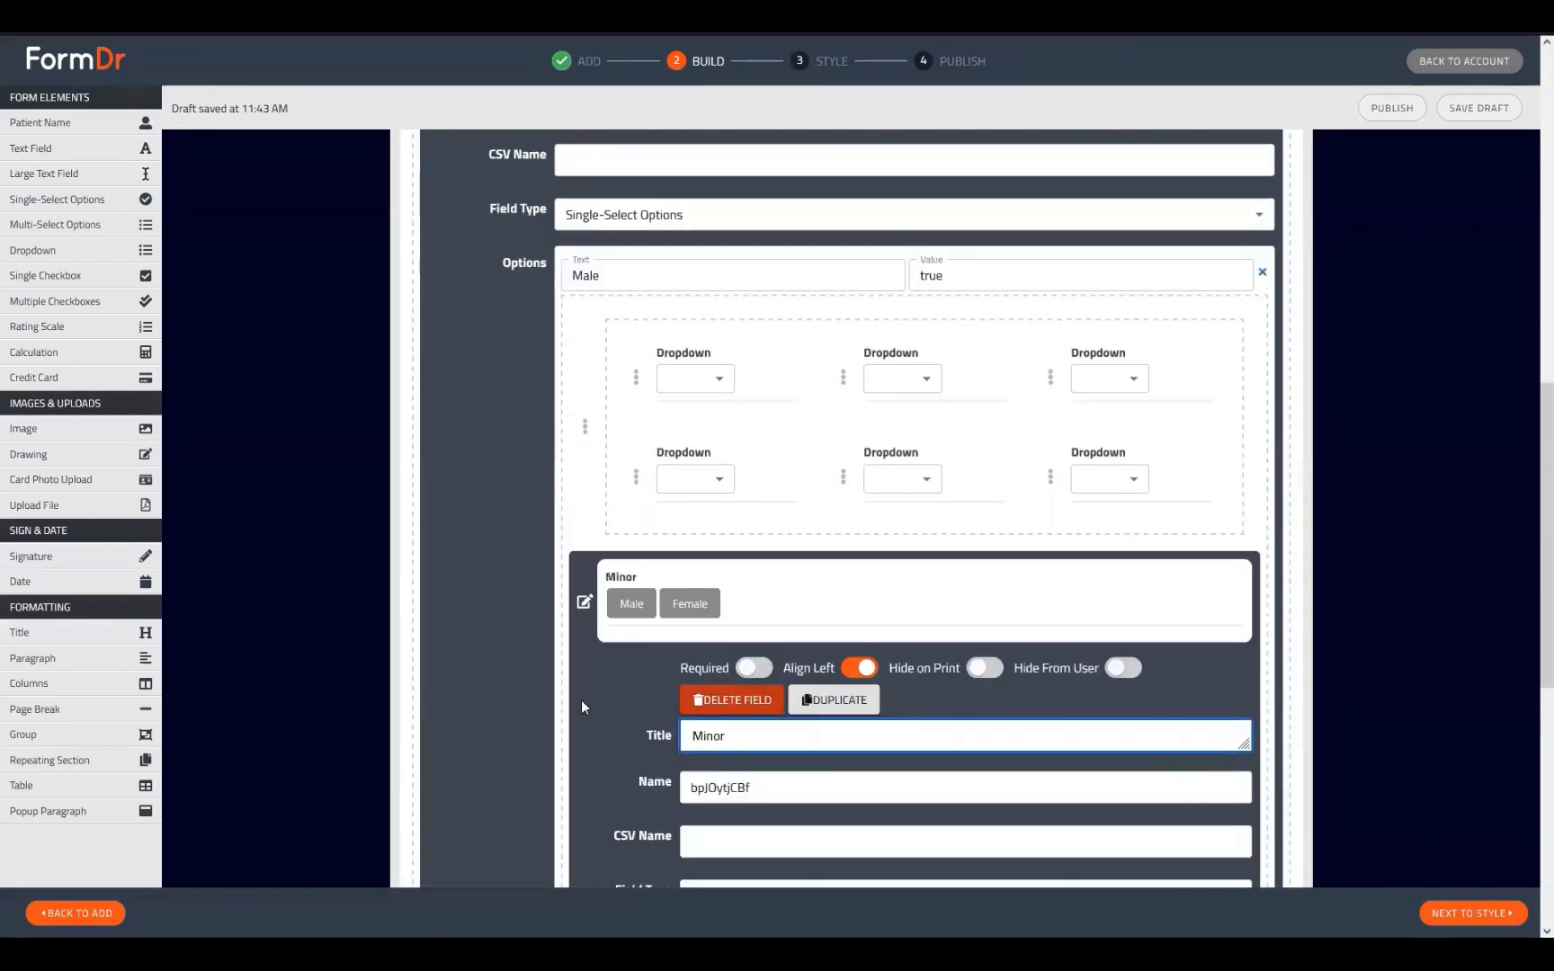
scroll(740, 782, down, 3)
double_click(711, 709)
text(Yes)
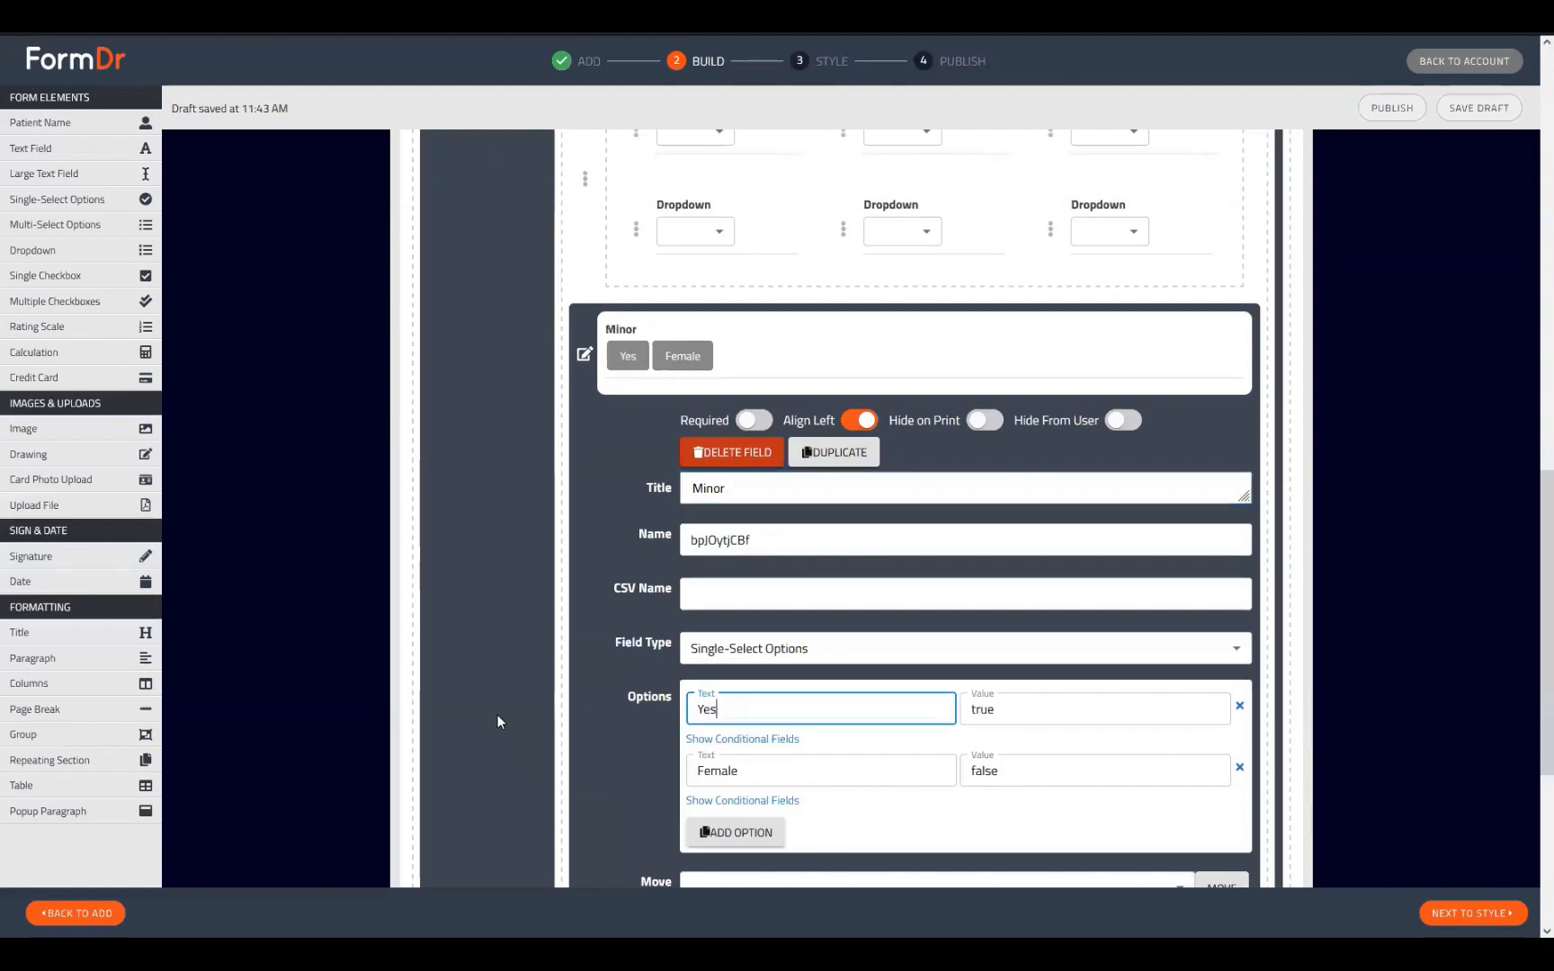
key(Tab)
text(No)
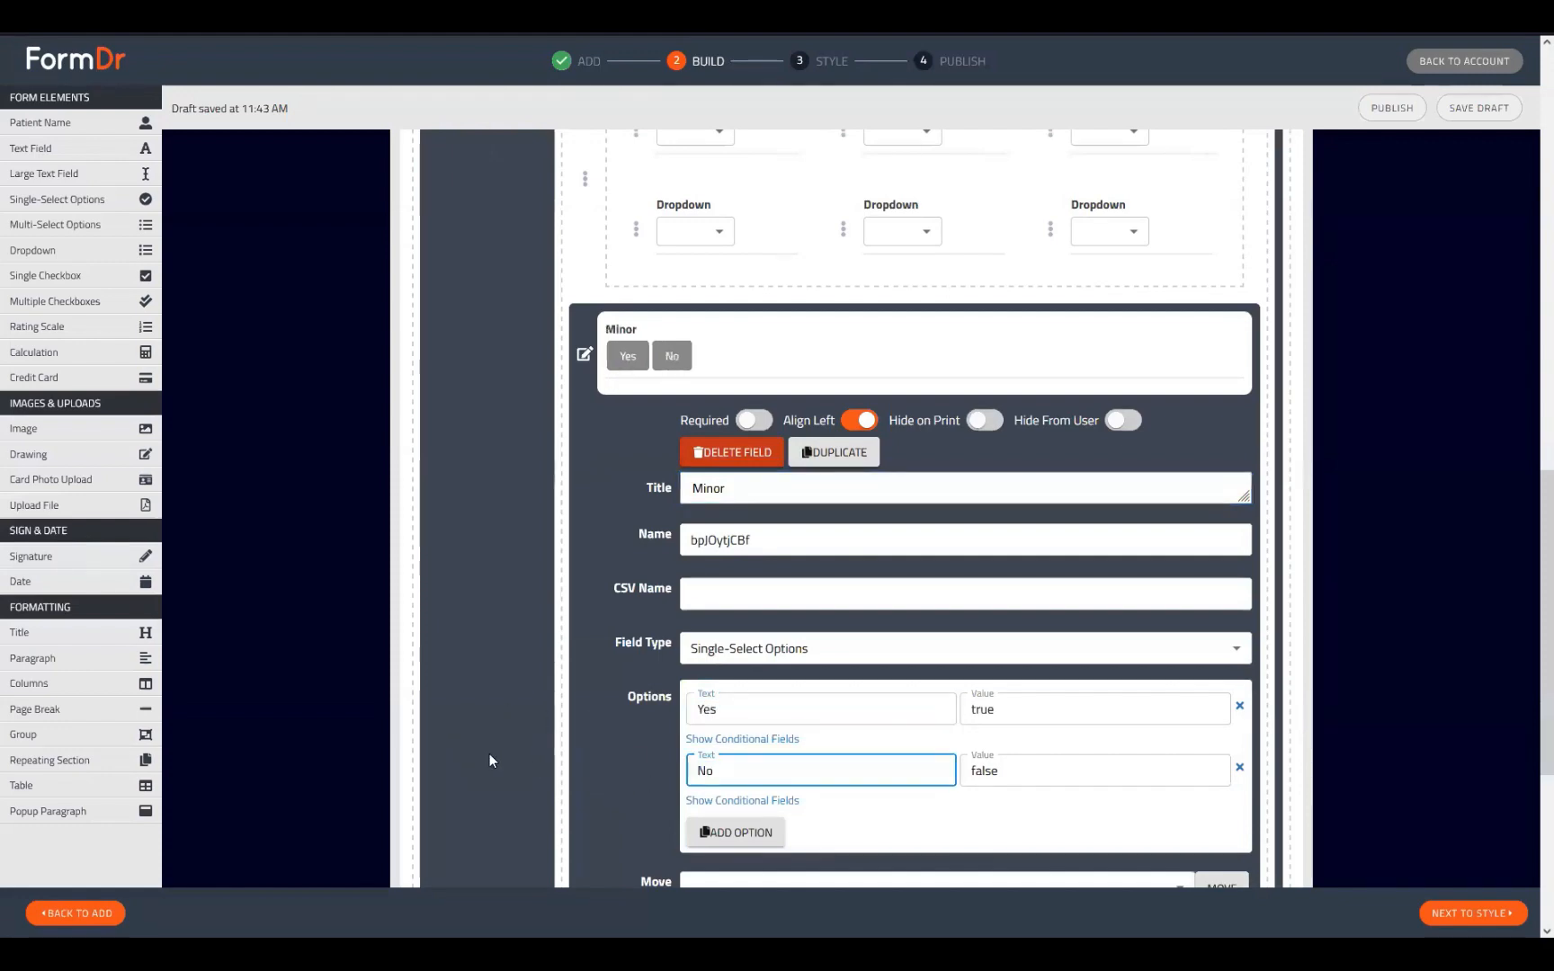
click(489, 753)
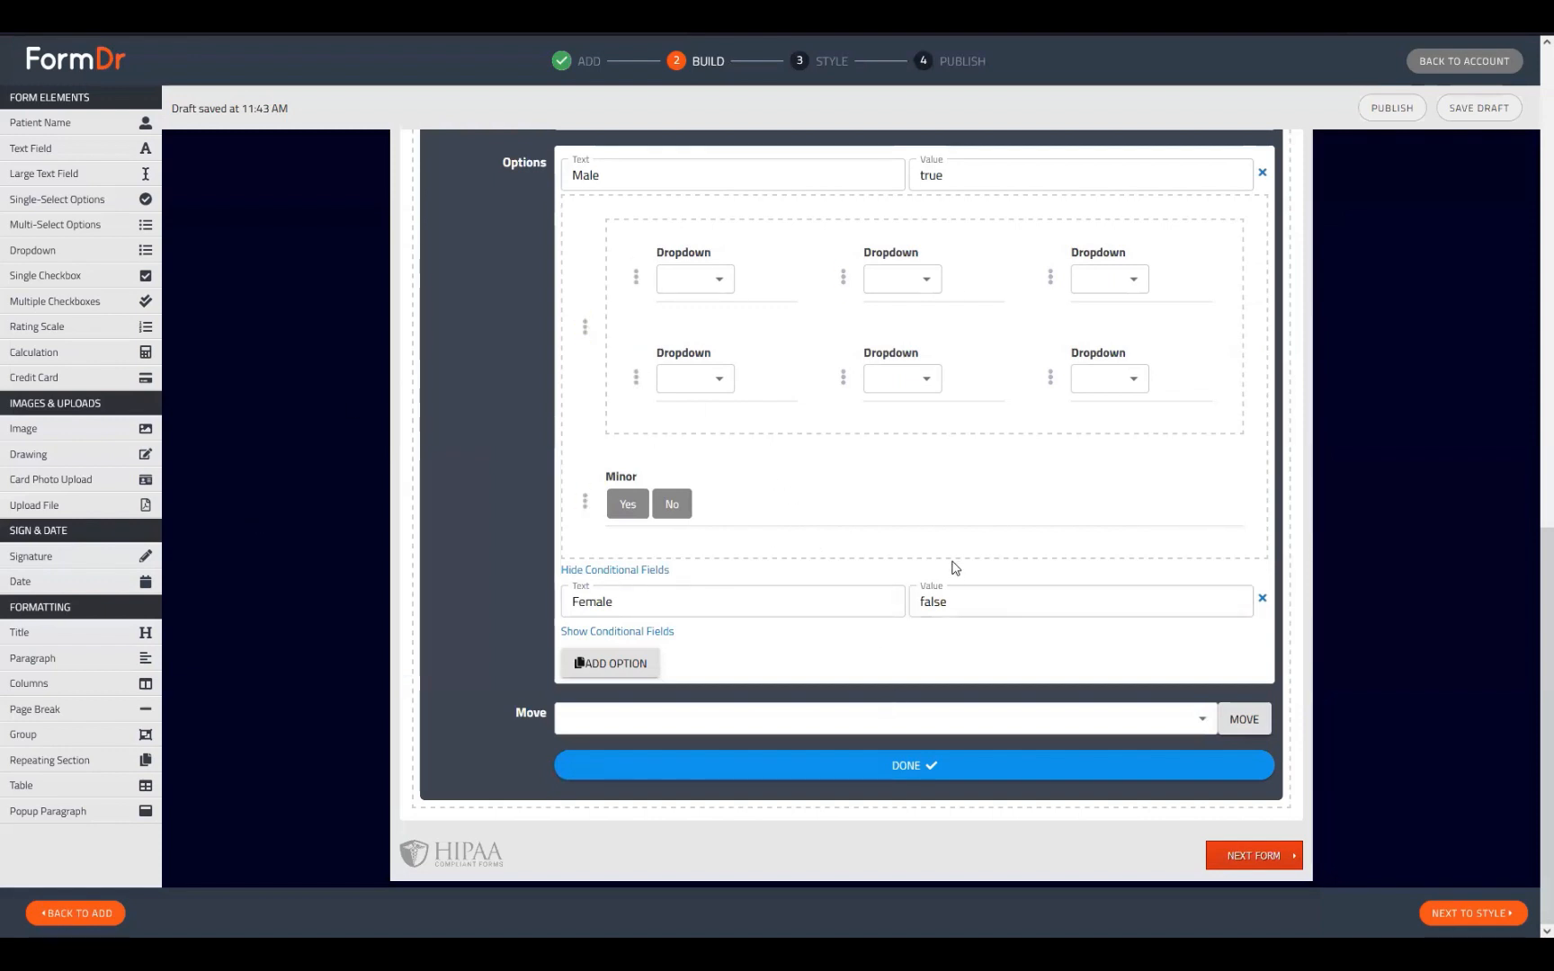
click(930, 773)
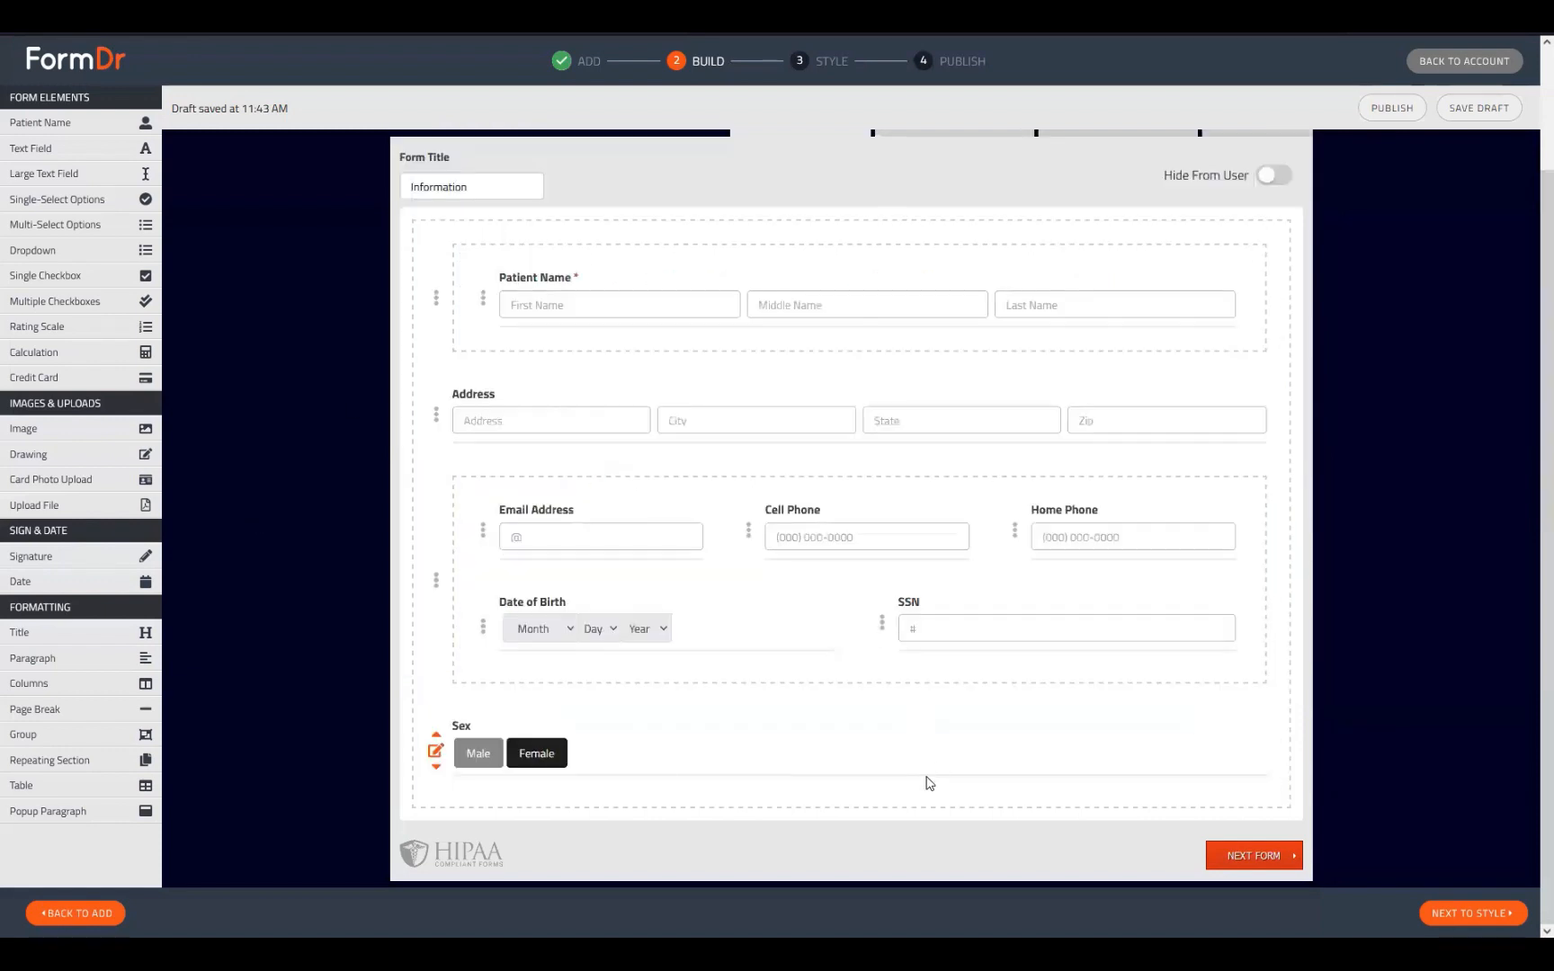
- Preview the Information form in Style, choosing Male for Sex and trying both Yes and No for Minor
click(1479, 915)
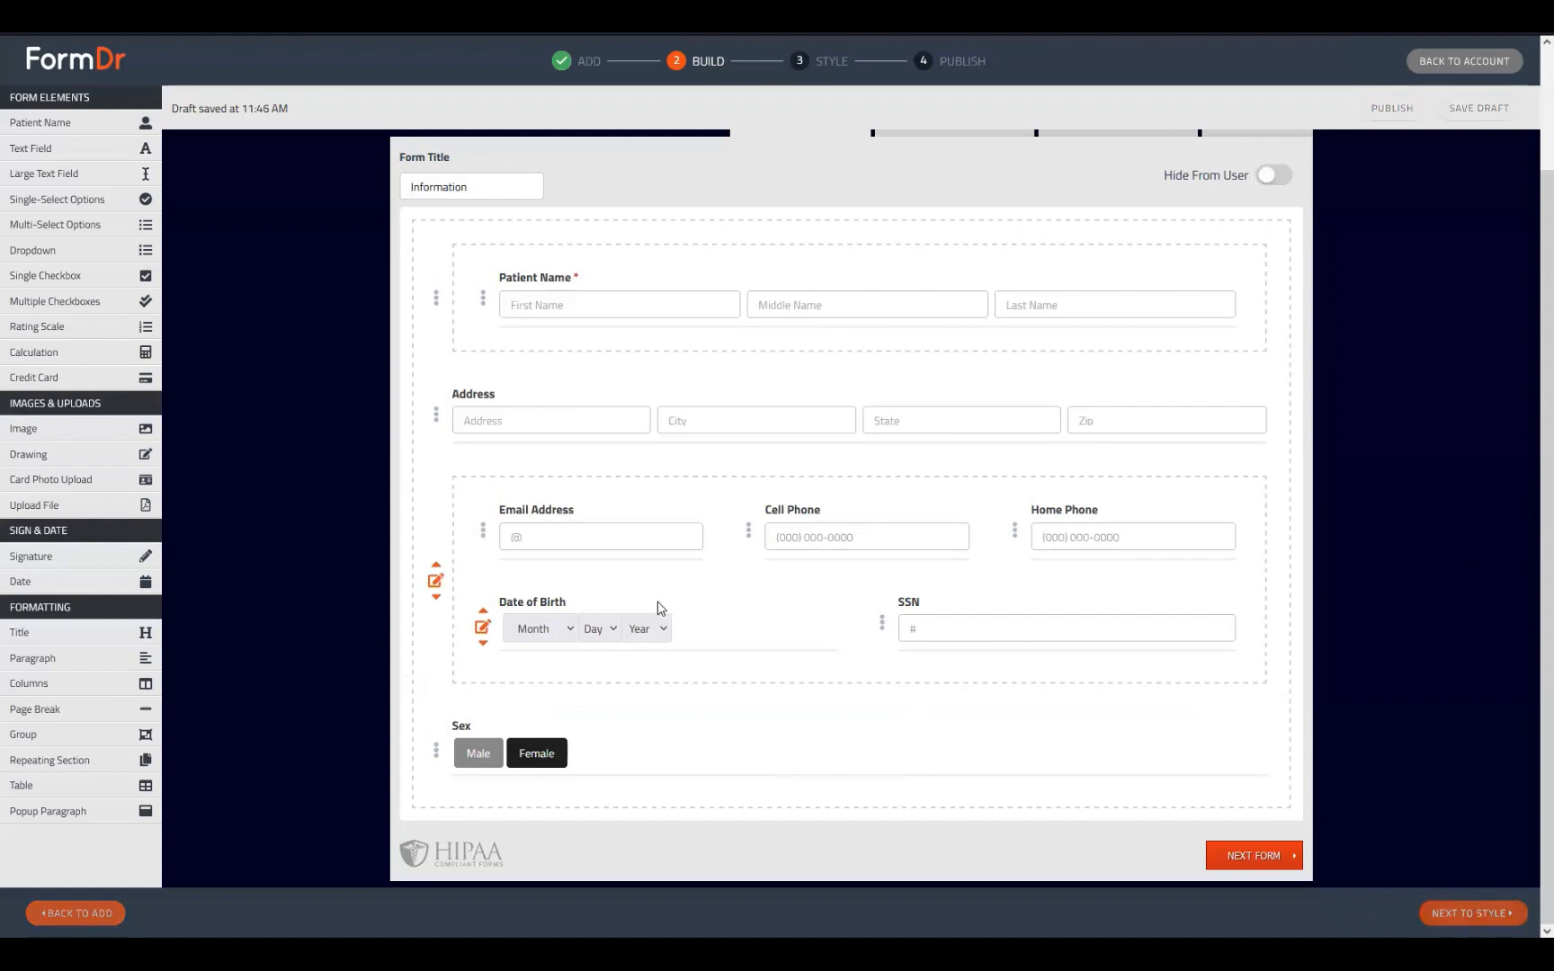
click(446, 626)
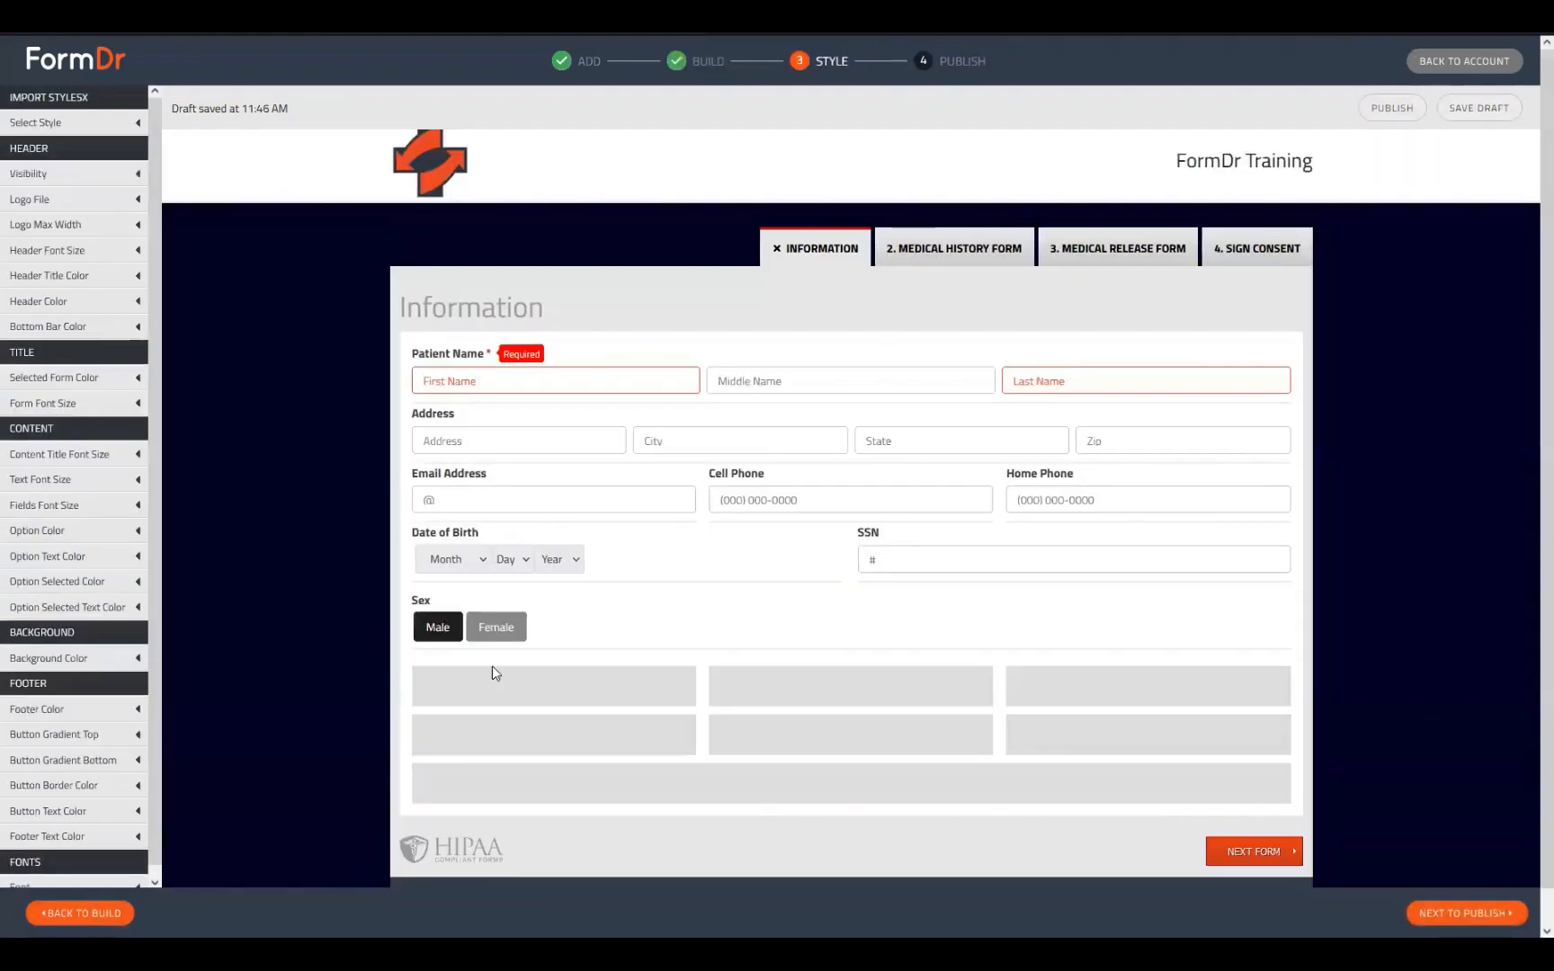
scroll(563, 506, down, 2)
click(435, 737)
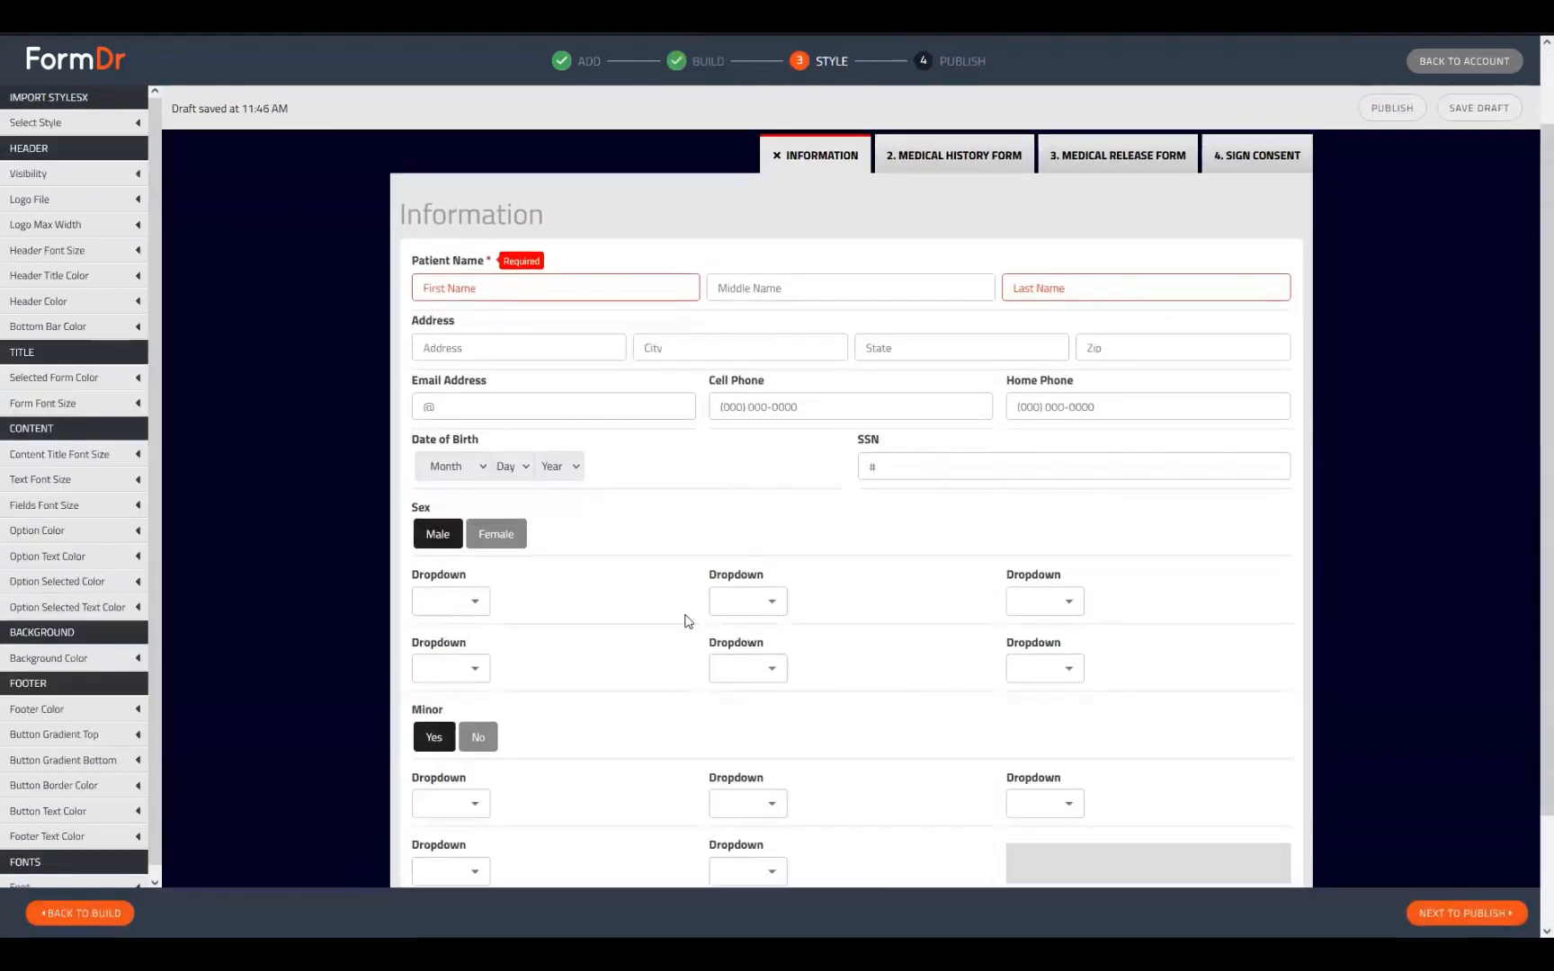
scroll(606, 821, down, 2)
click(477, 603)
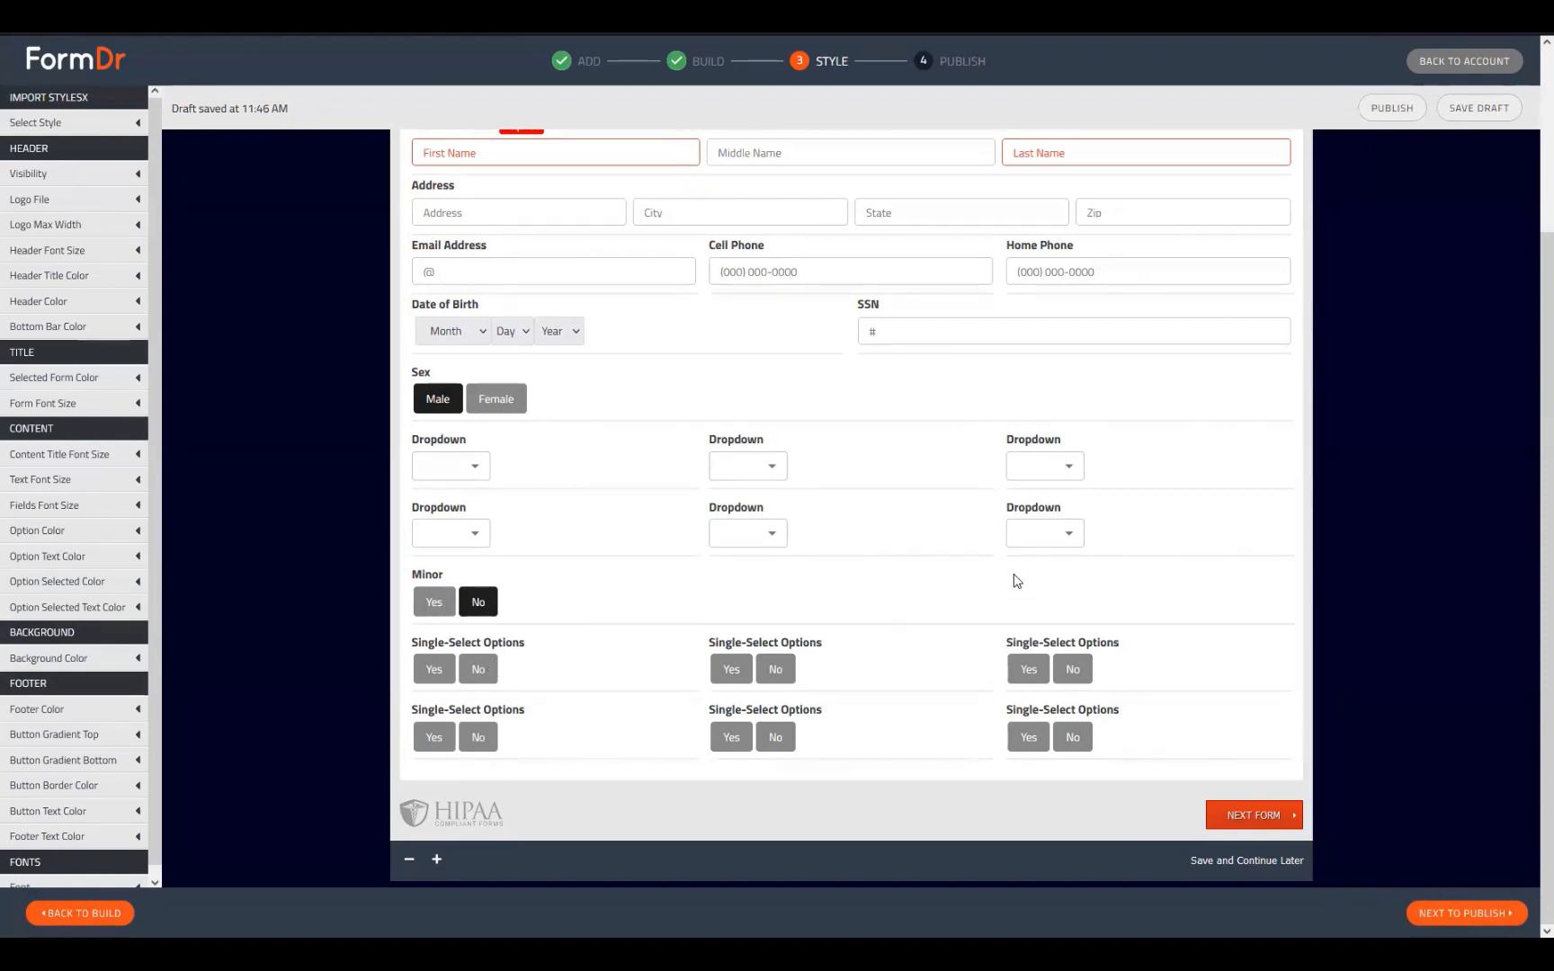
- Publish the packet, return to the account and show the list of packets
click(1473, 914)
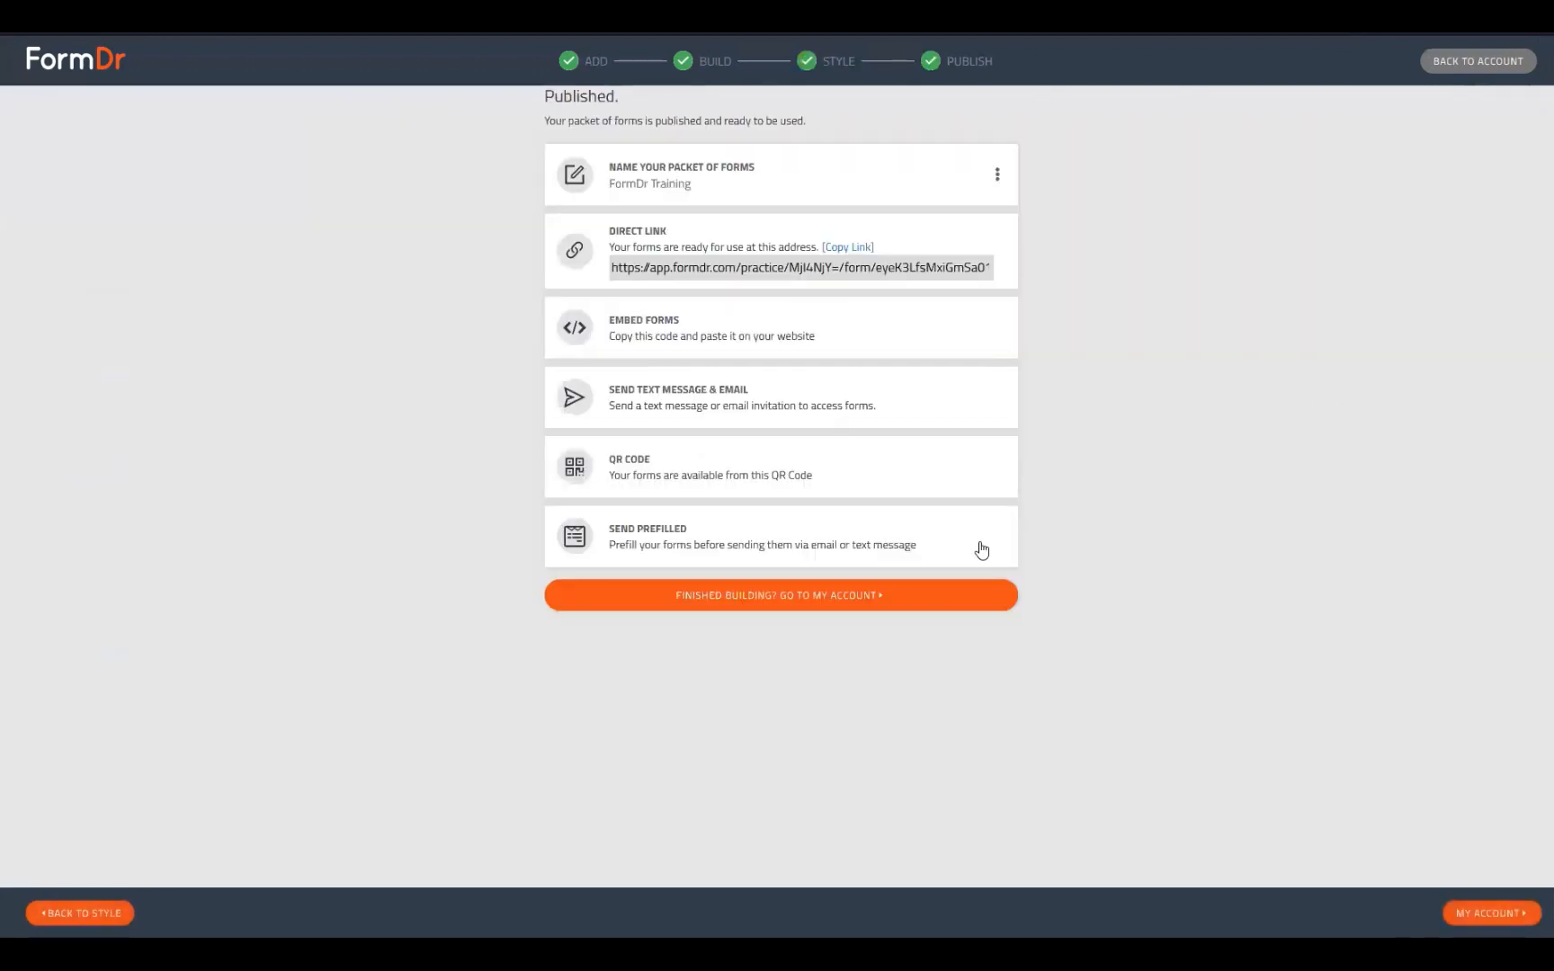
click(898, 593)
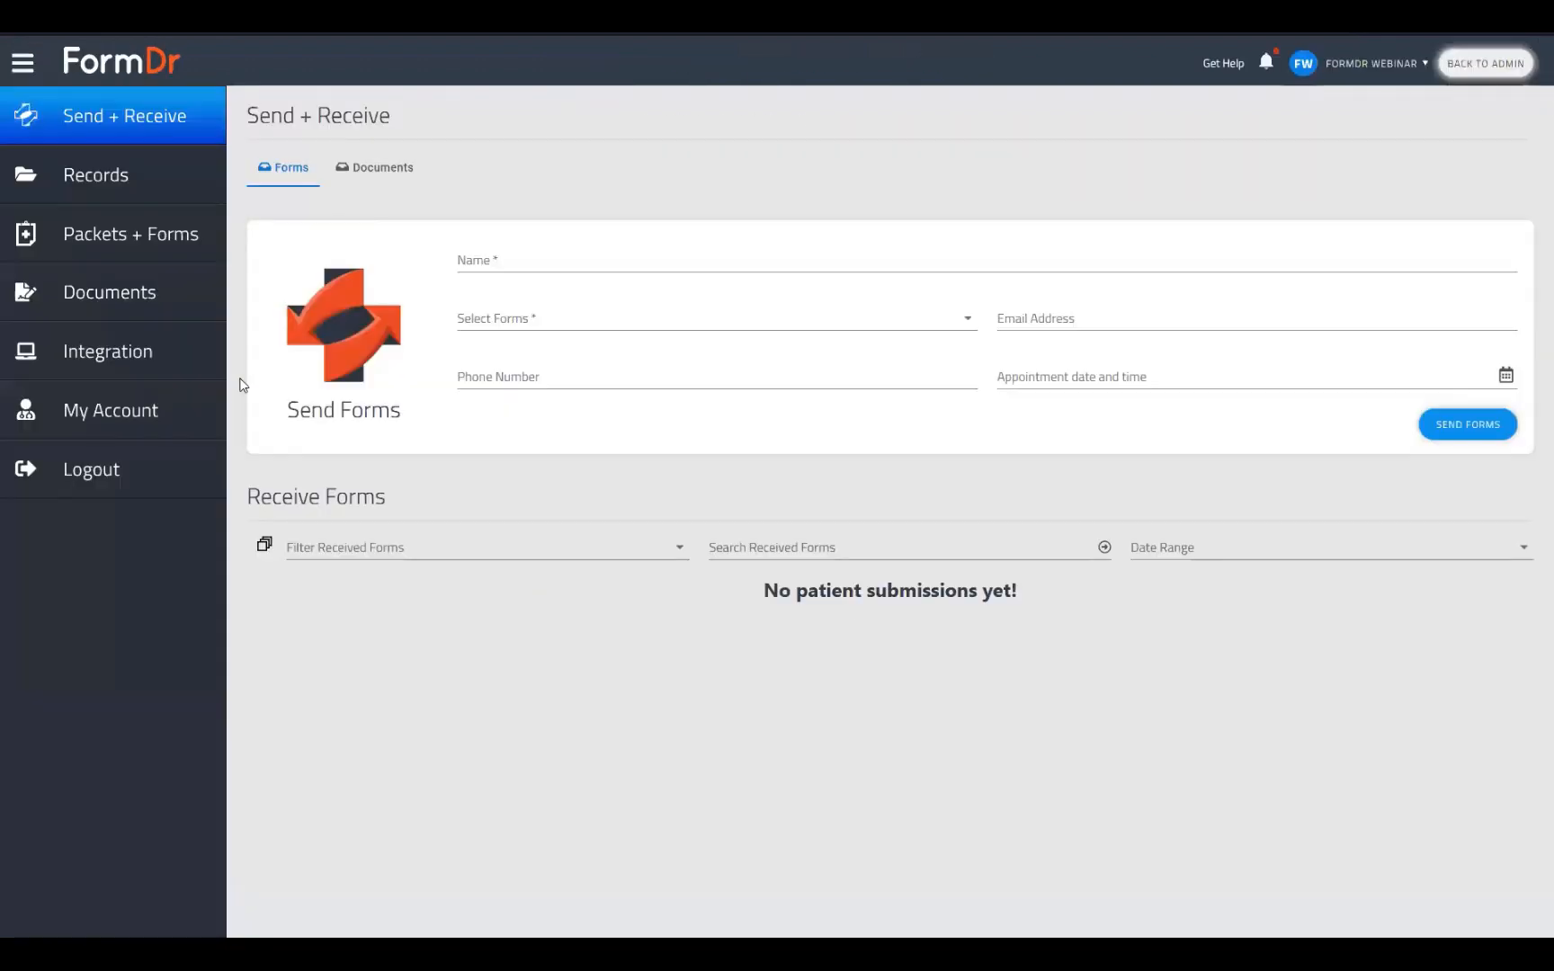
click(163, 252)
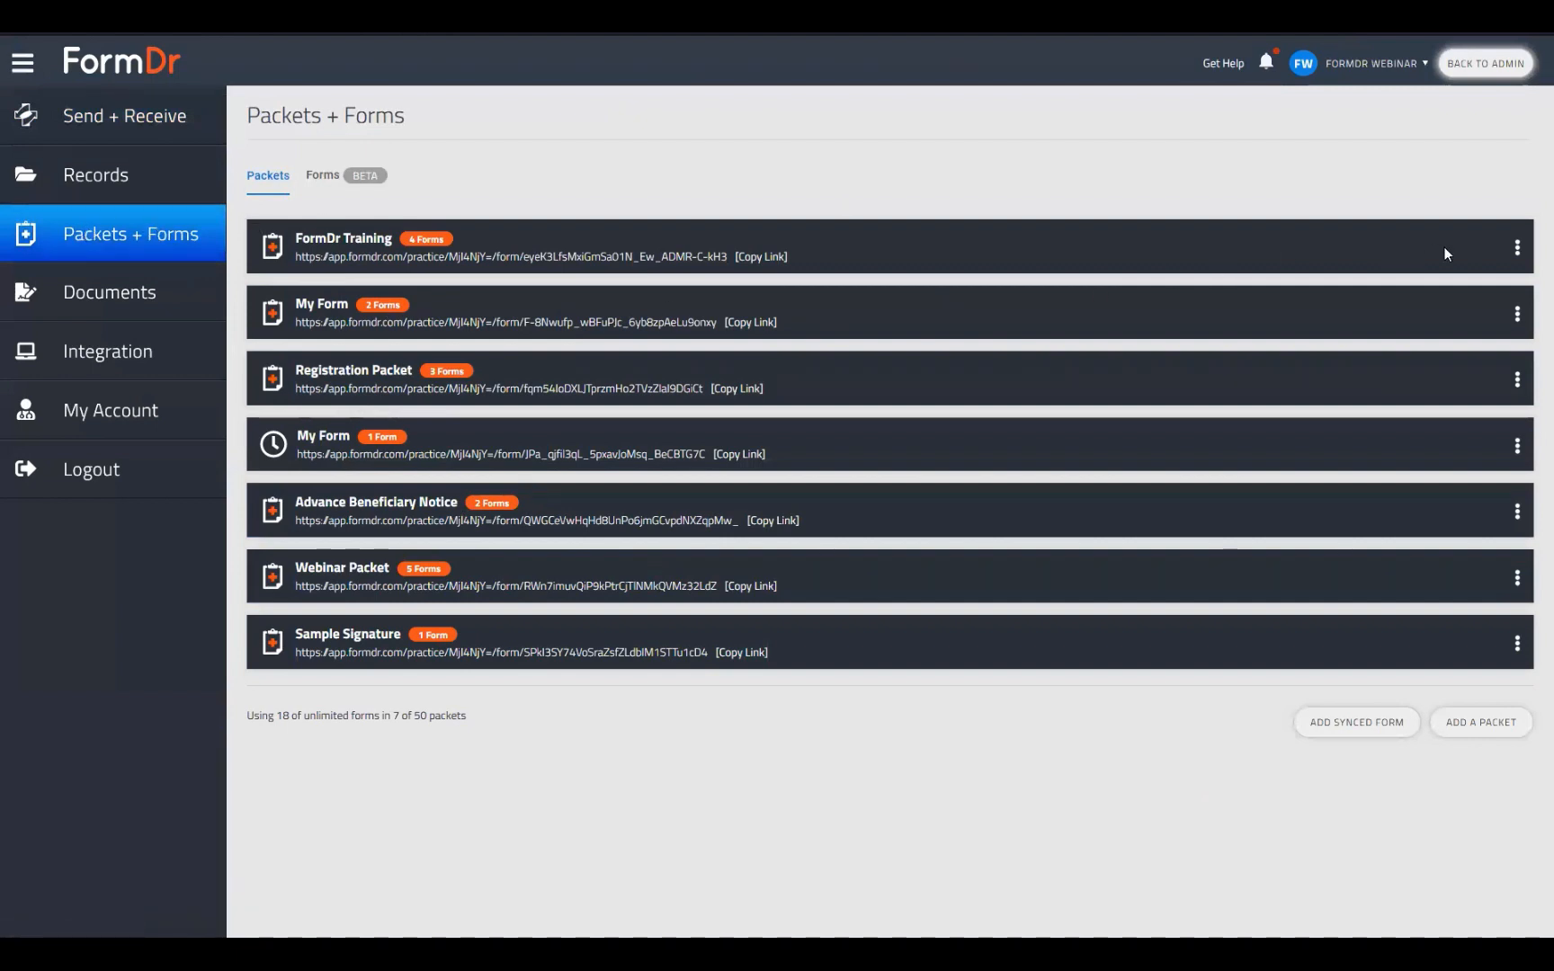
- Create a printable PDF of the FormDr Training packet from its settings
click(1518, 253)
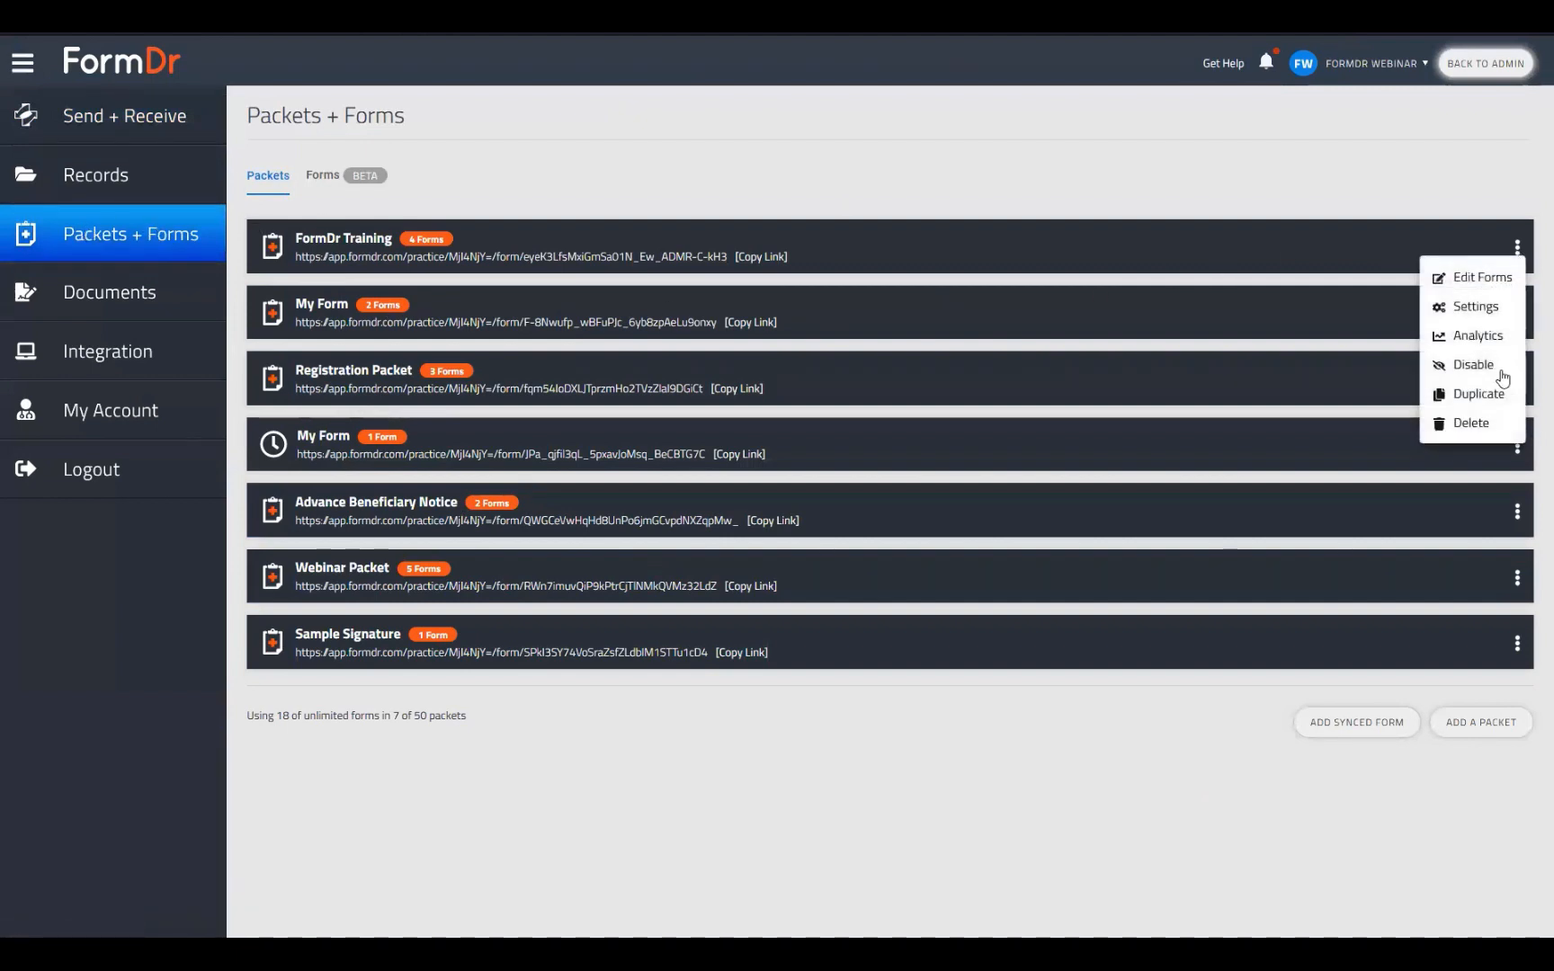
click(1475, 310)
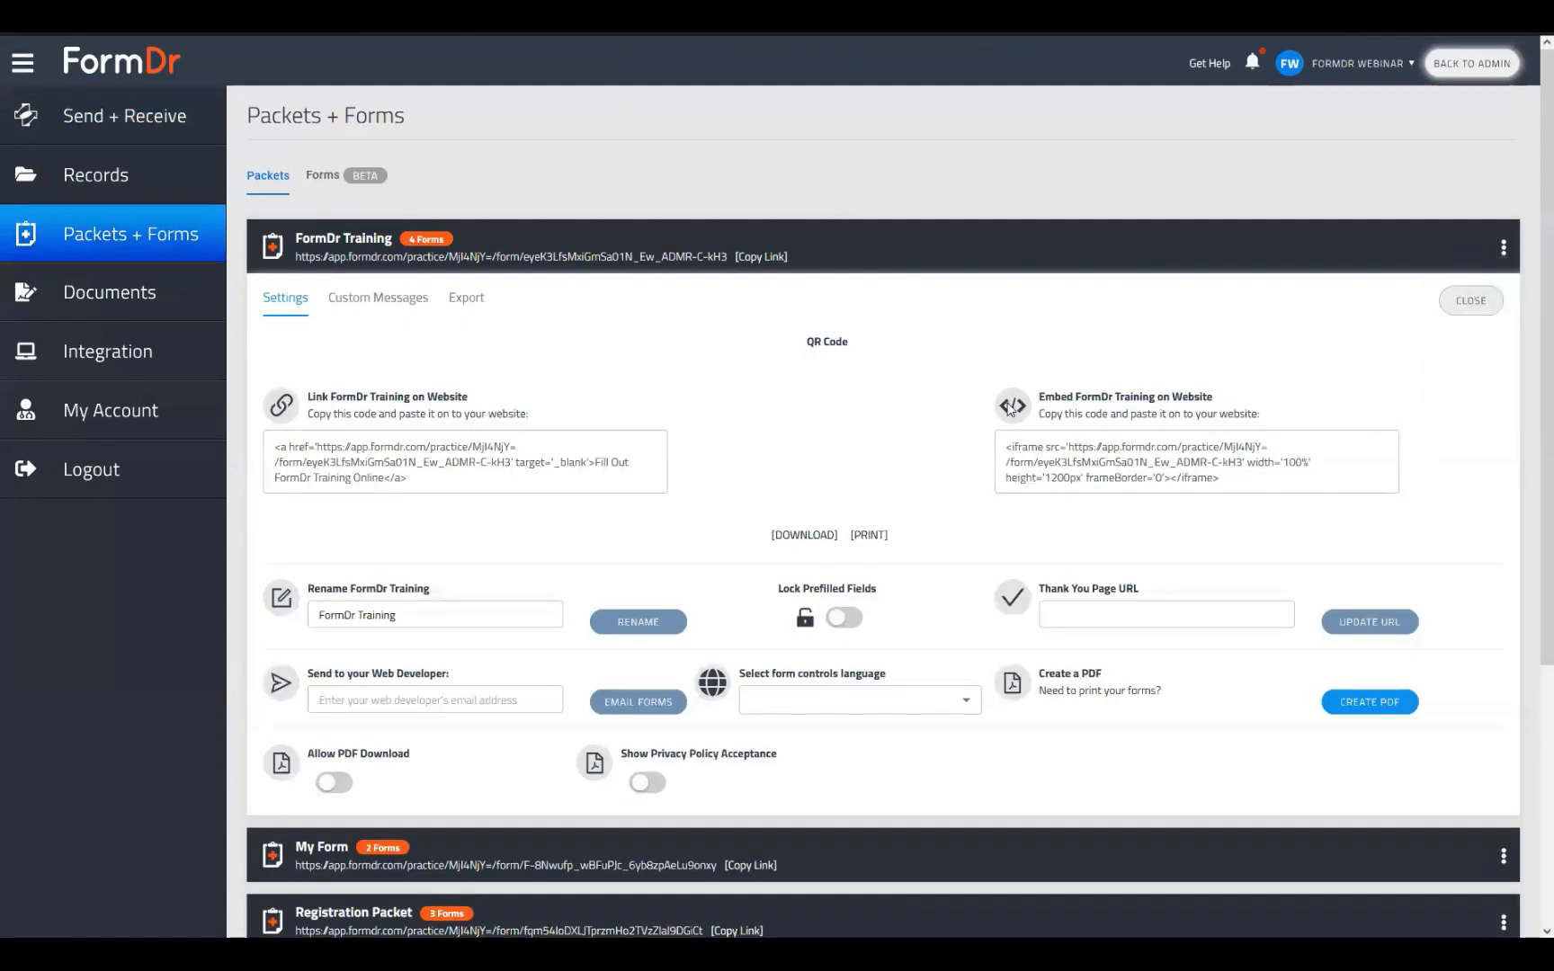
click(1351, 704)
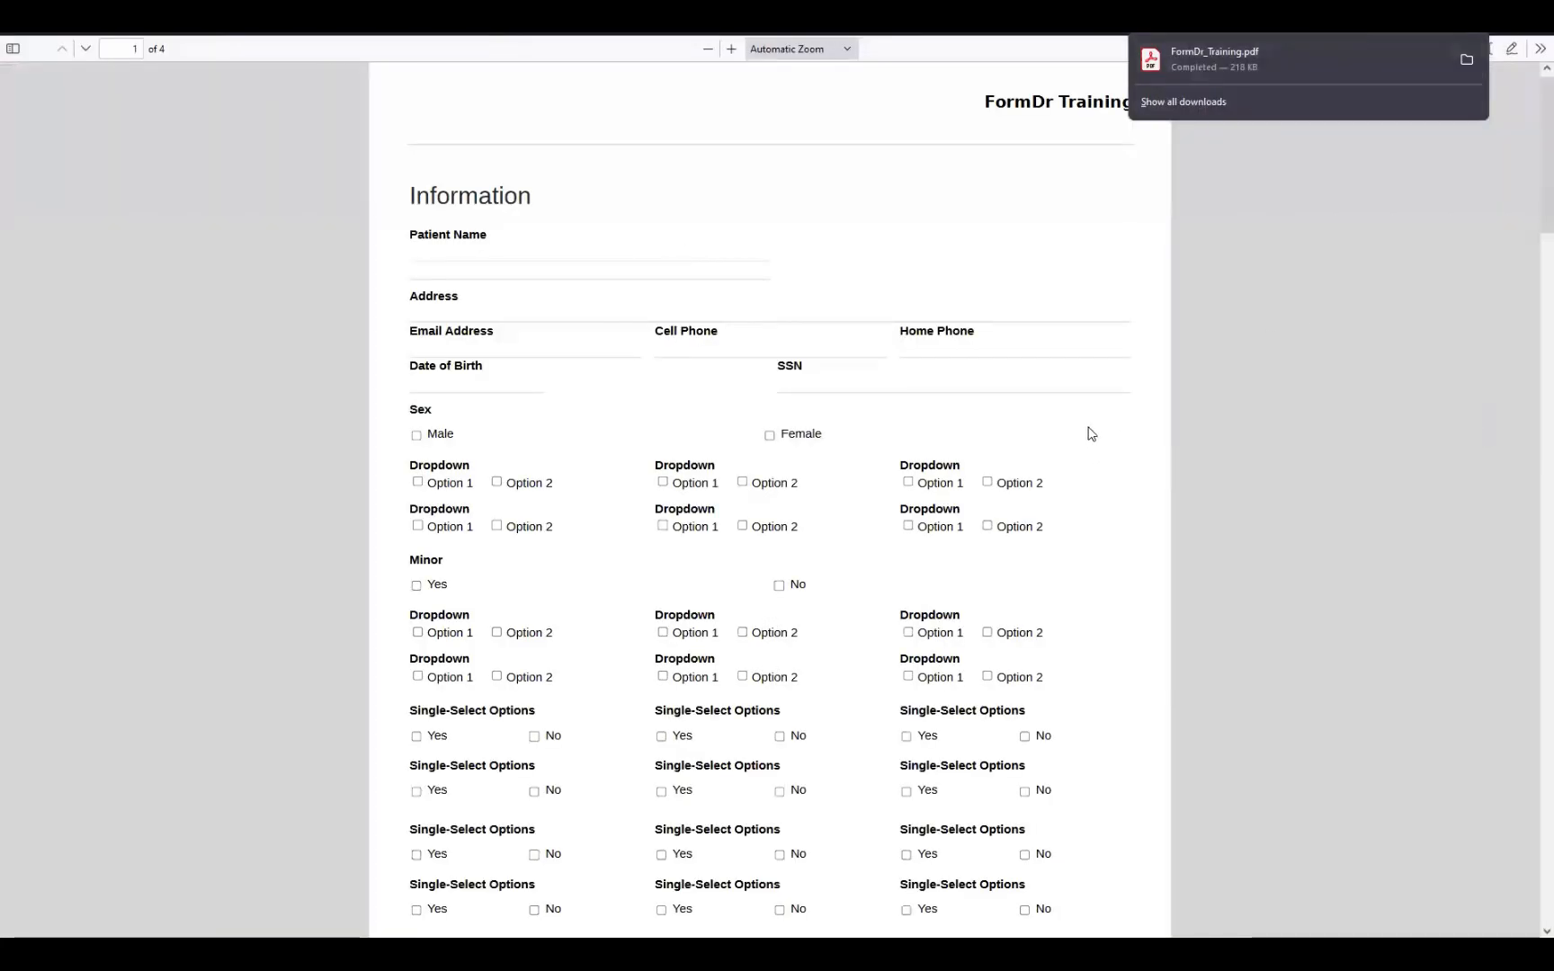
- Look through the PDF's Information and Medical History sections and return to the packet settings
scroll(971, 431, down, 3)
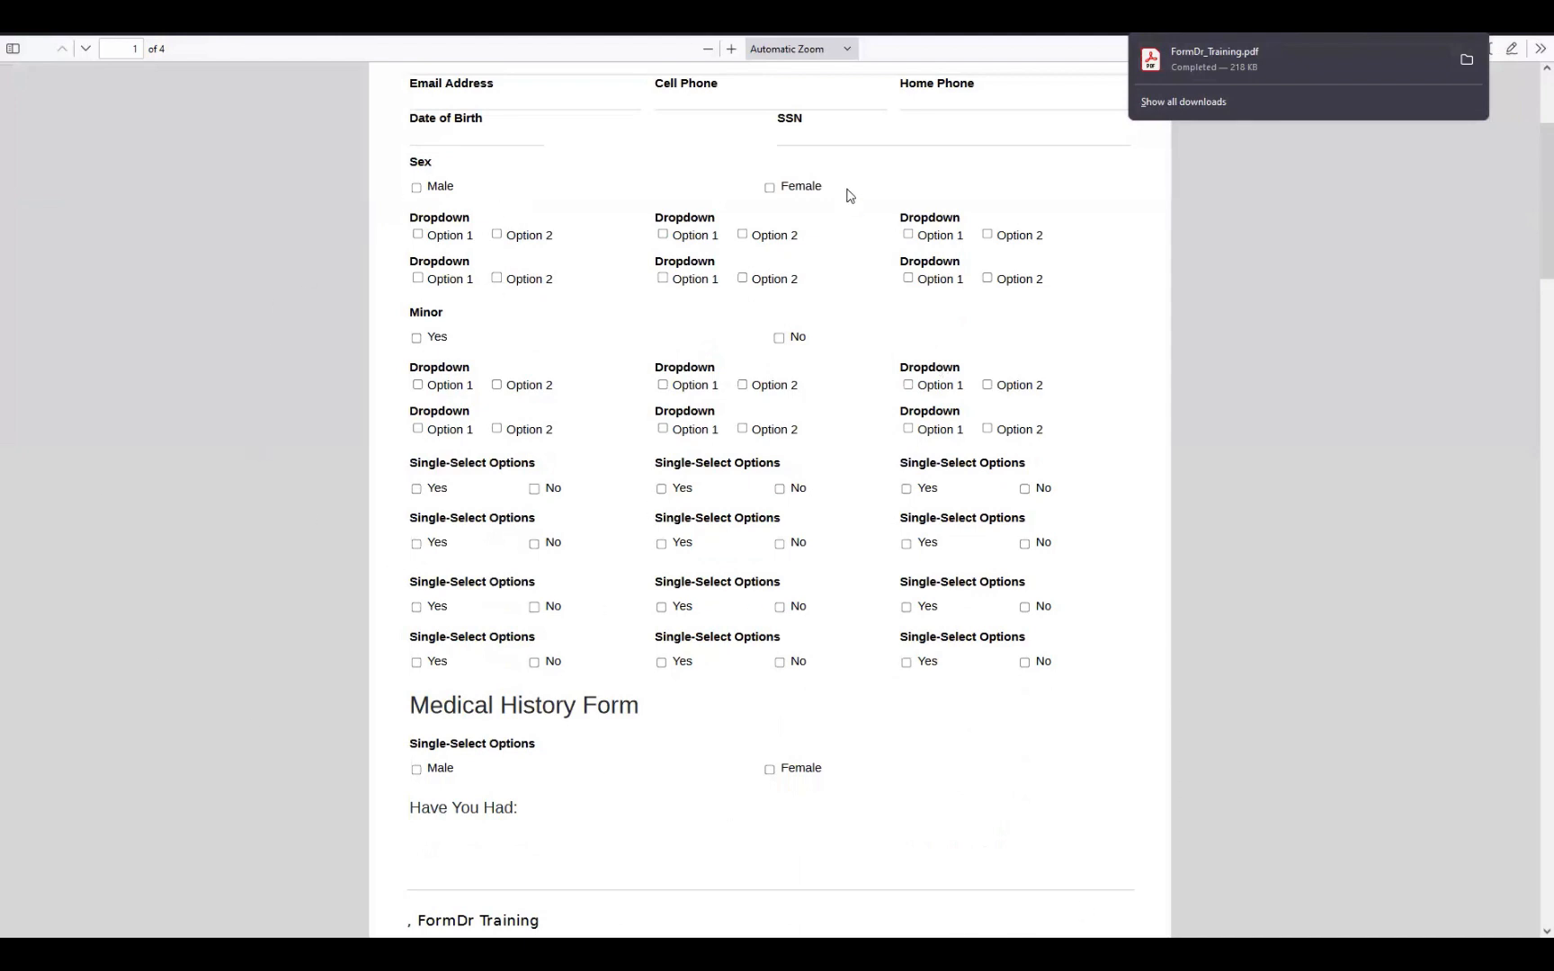
click(706, 276)
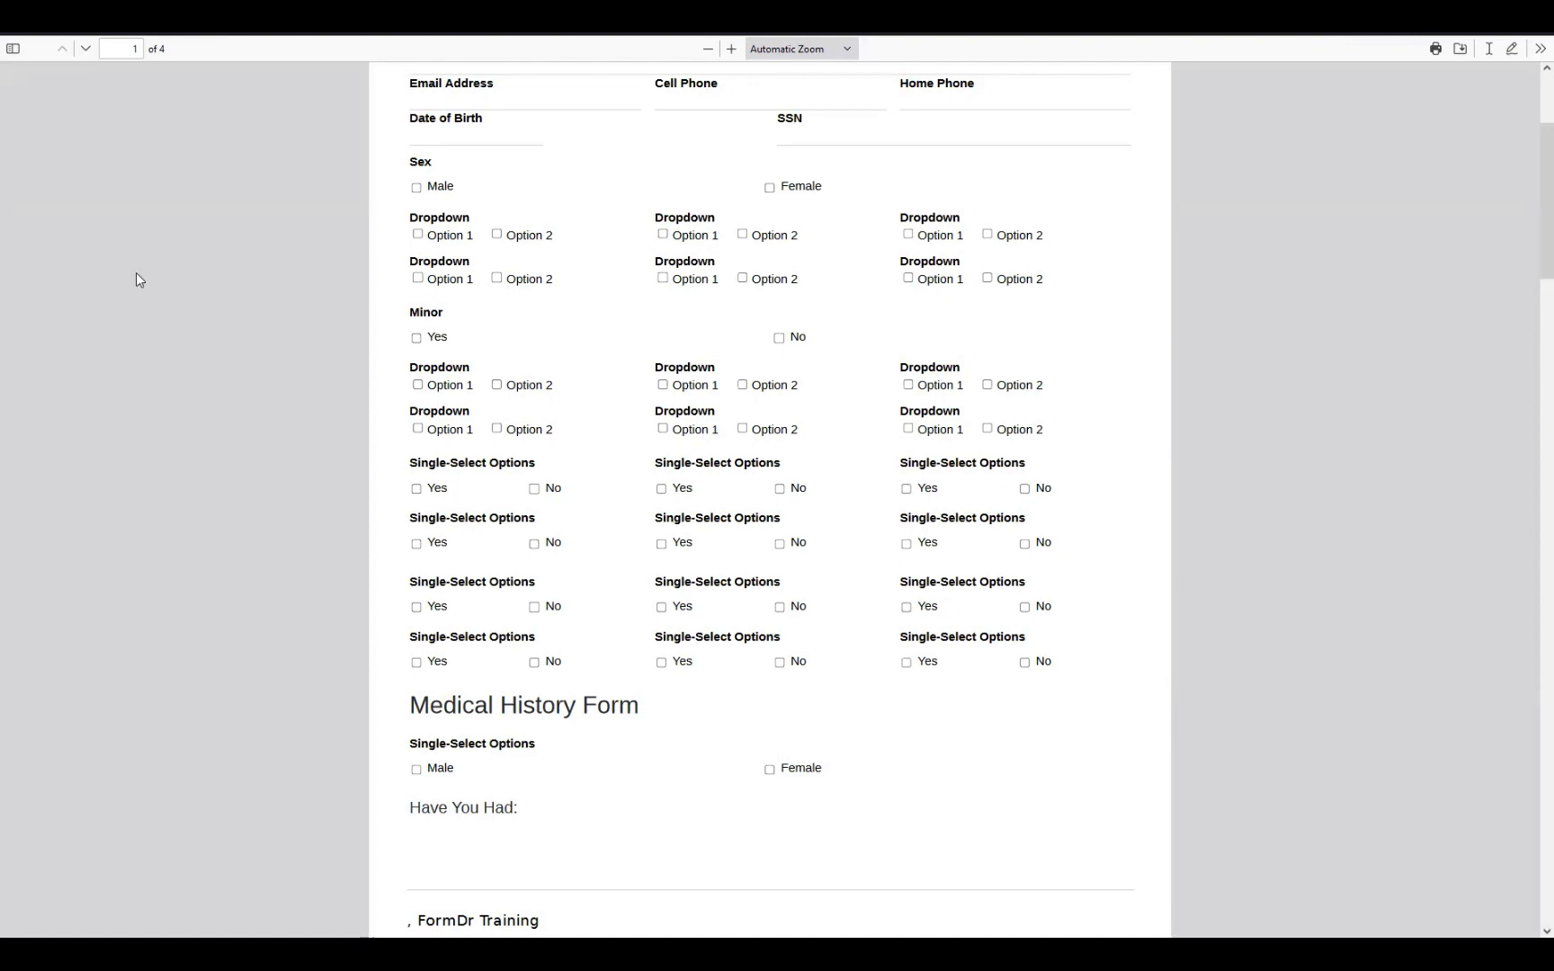
click(85, 16)
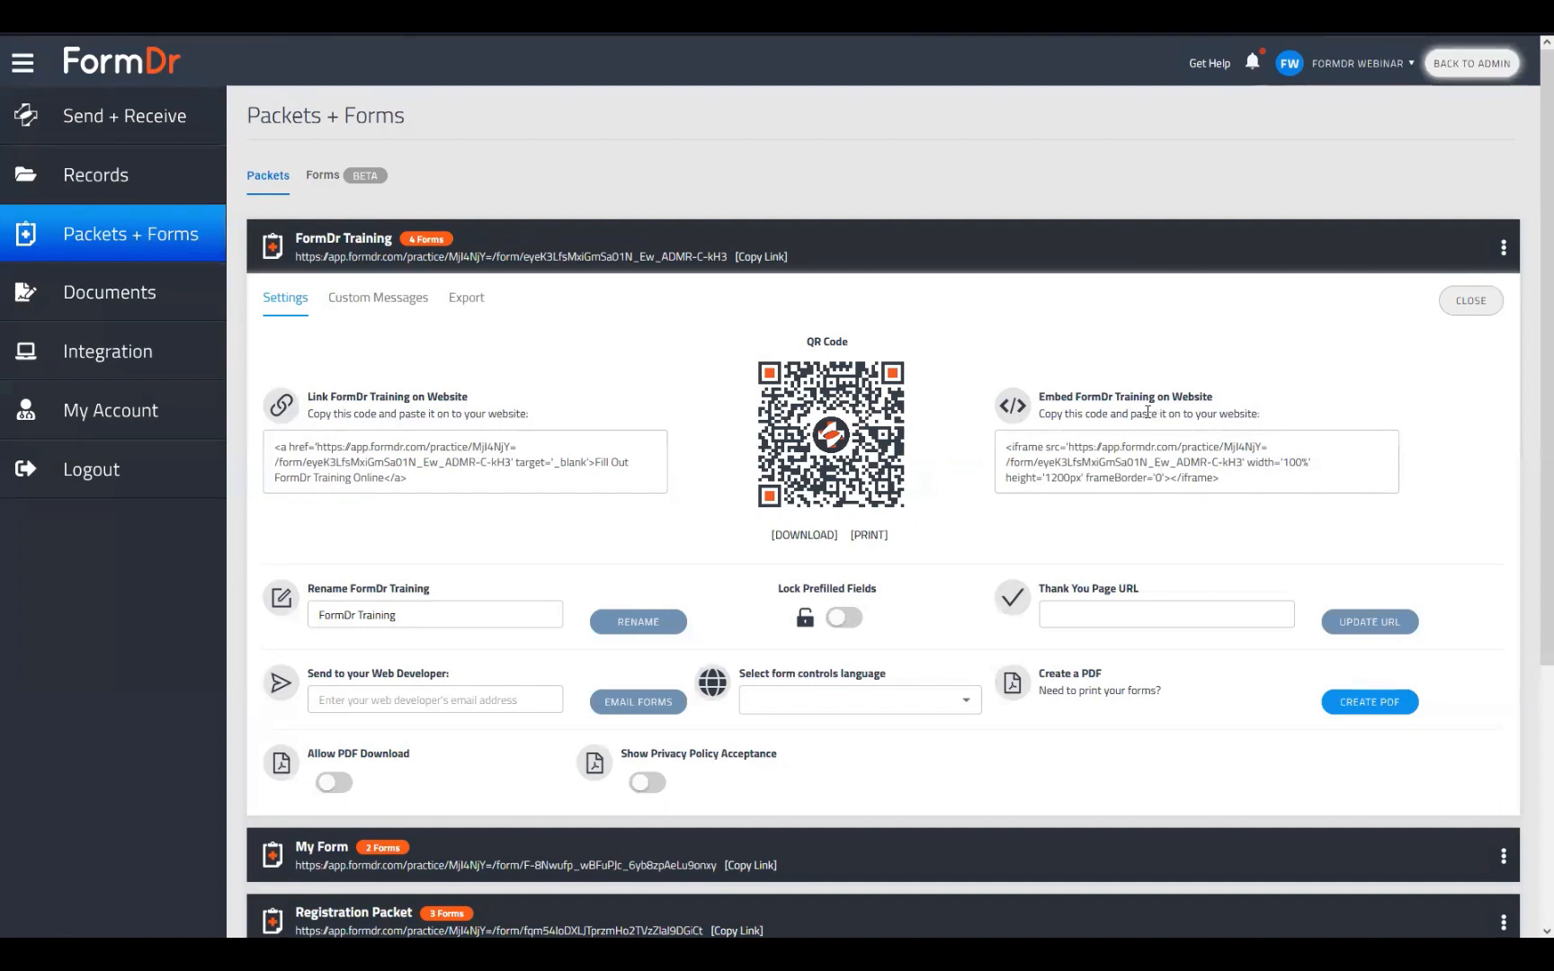
- Open the FormDr Training packet's live link in a new tab, look through its four forms and close it
click(1139, 441)
right_click(438, 262)
click(510, 272)
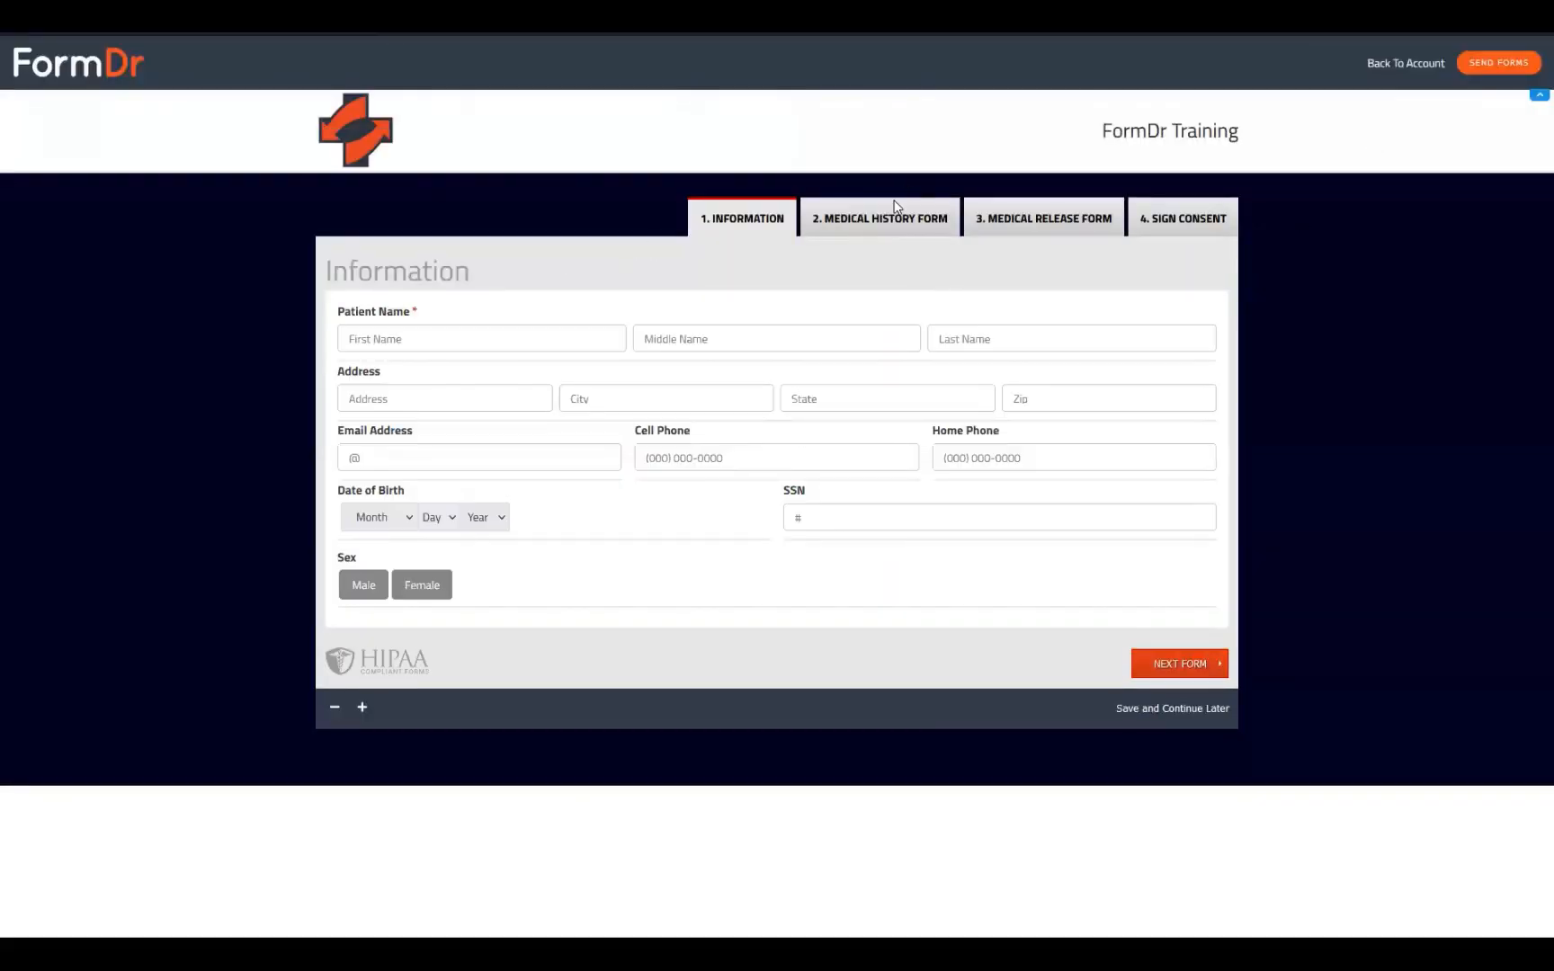
click(895, 216)
click(1003, 224)
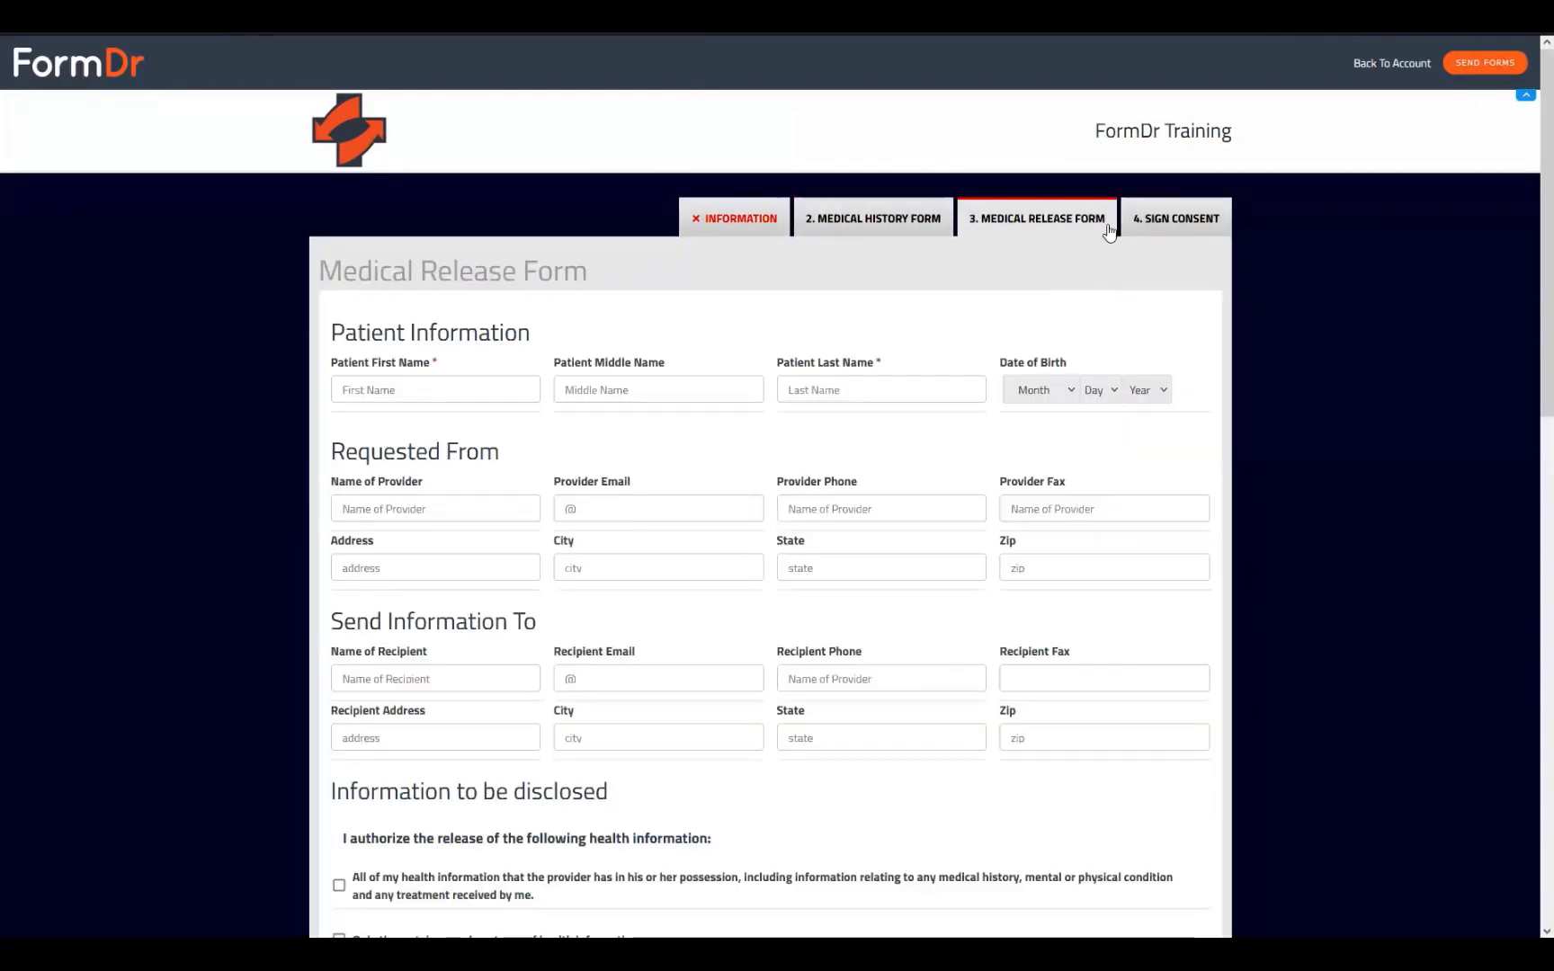
click(1169, 220)
click(874, 225)
click(763, 229)
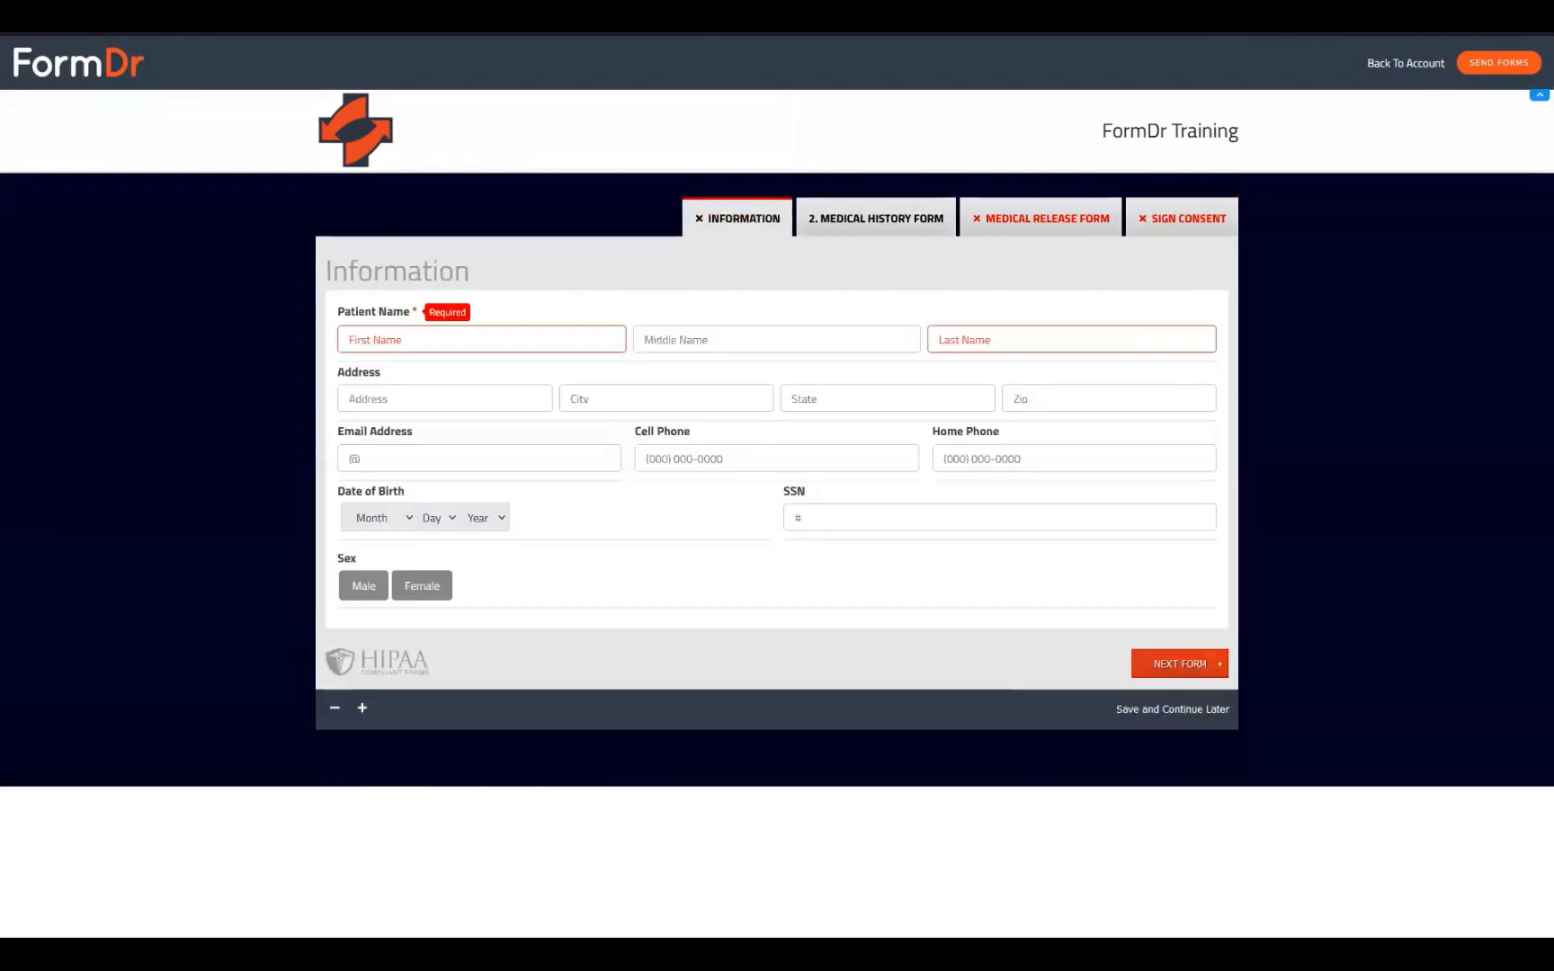
key(ctrl+w)
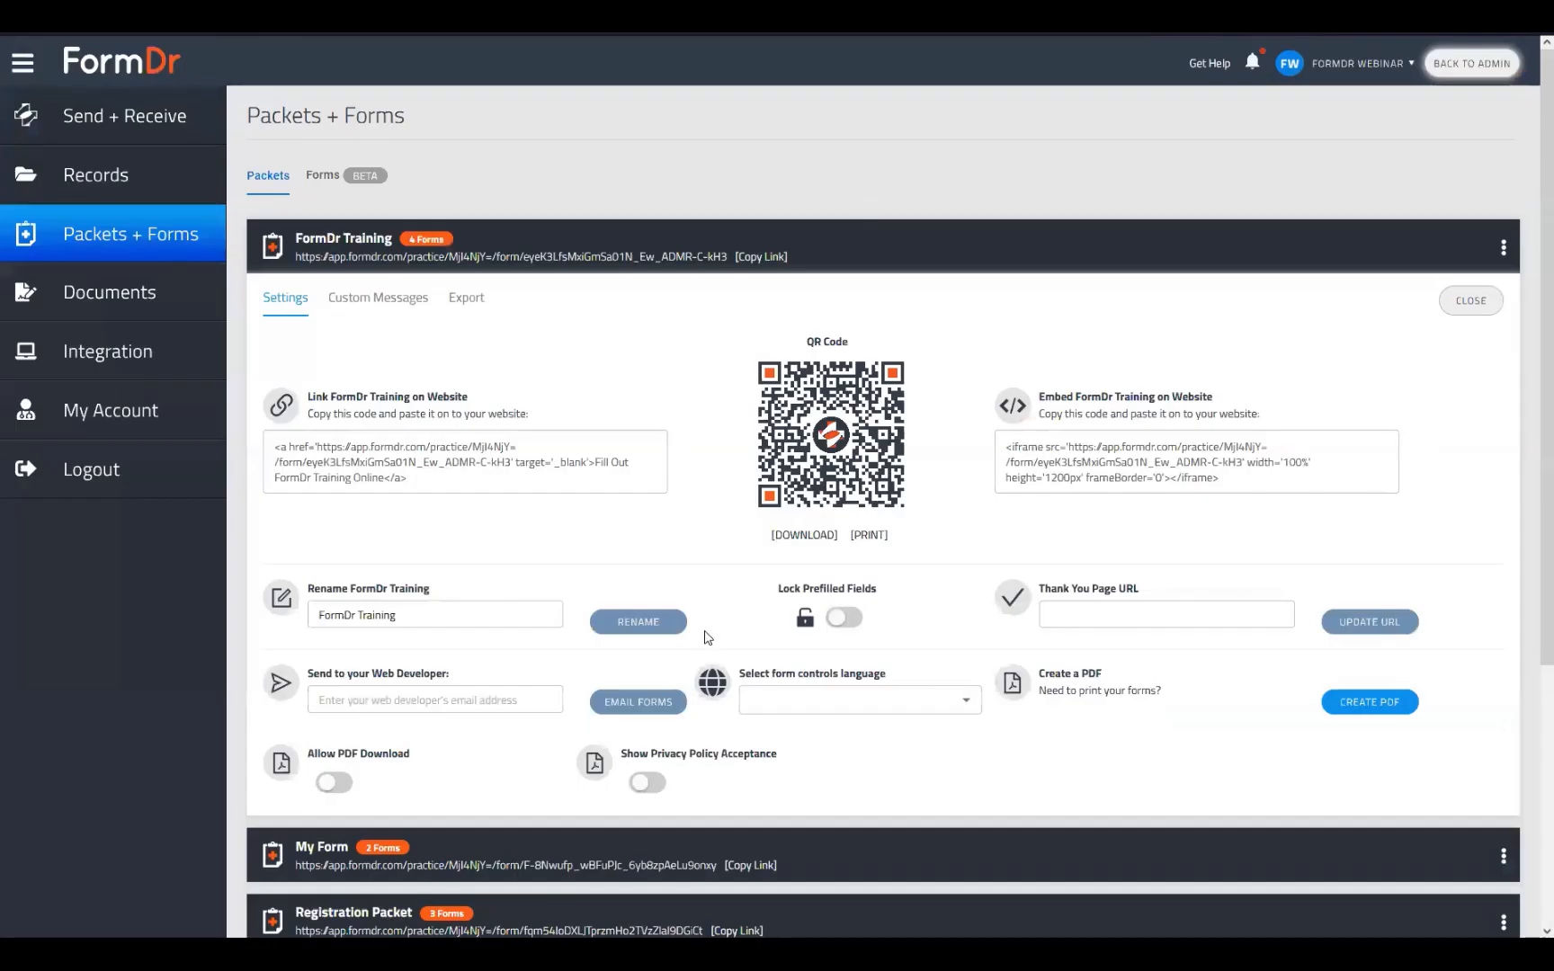
- Reopen the FormDr Training packet for editing and continue to the Build stage
click(1503, 250)
click(1467, 274)
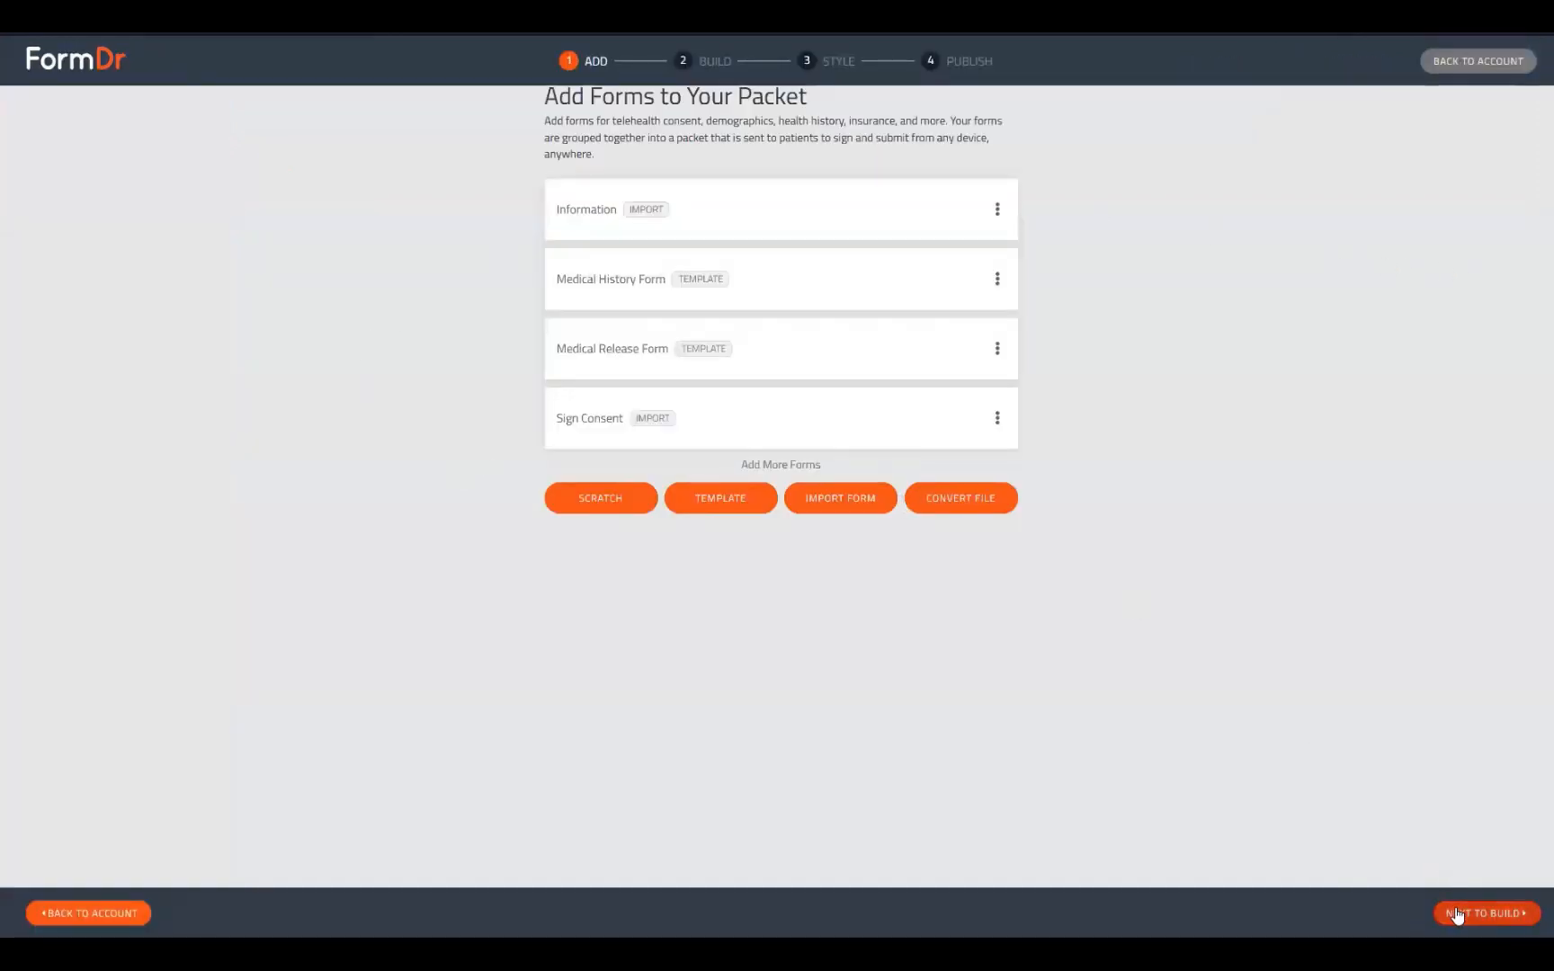
click(1457, 913)
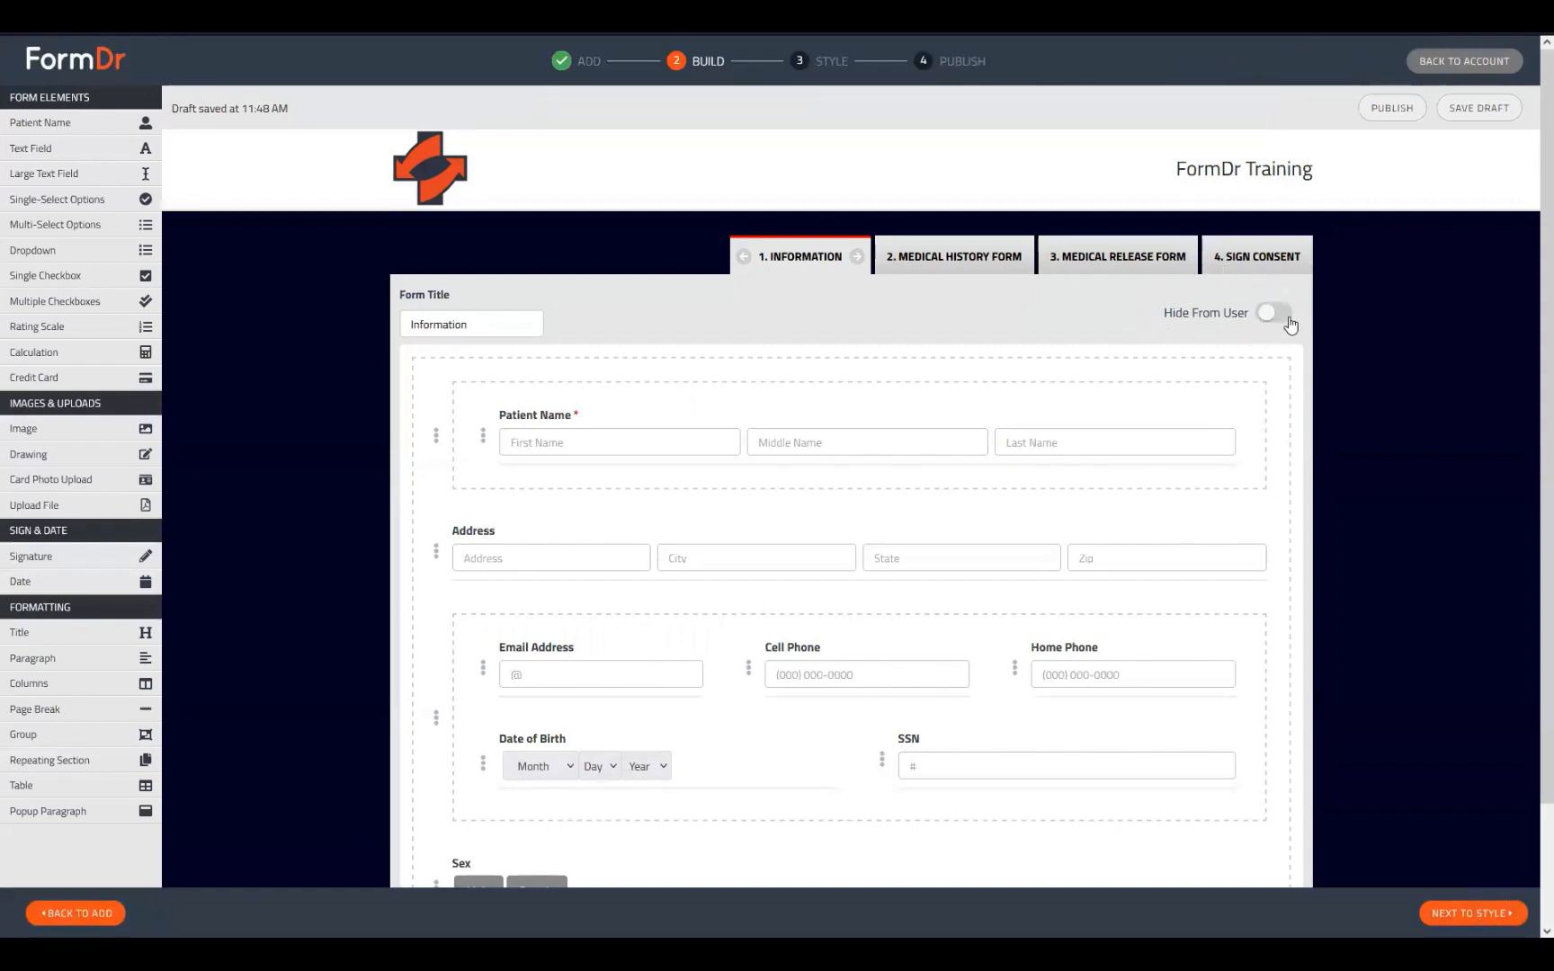
- Turn on Hide From User for the Medical Release Form and the Sign Consent form
click(1101, 259)
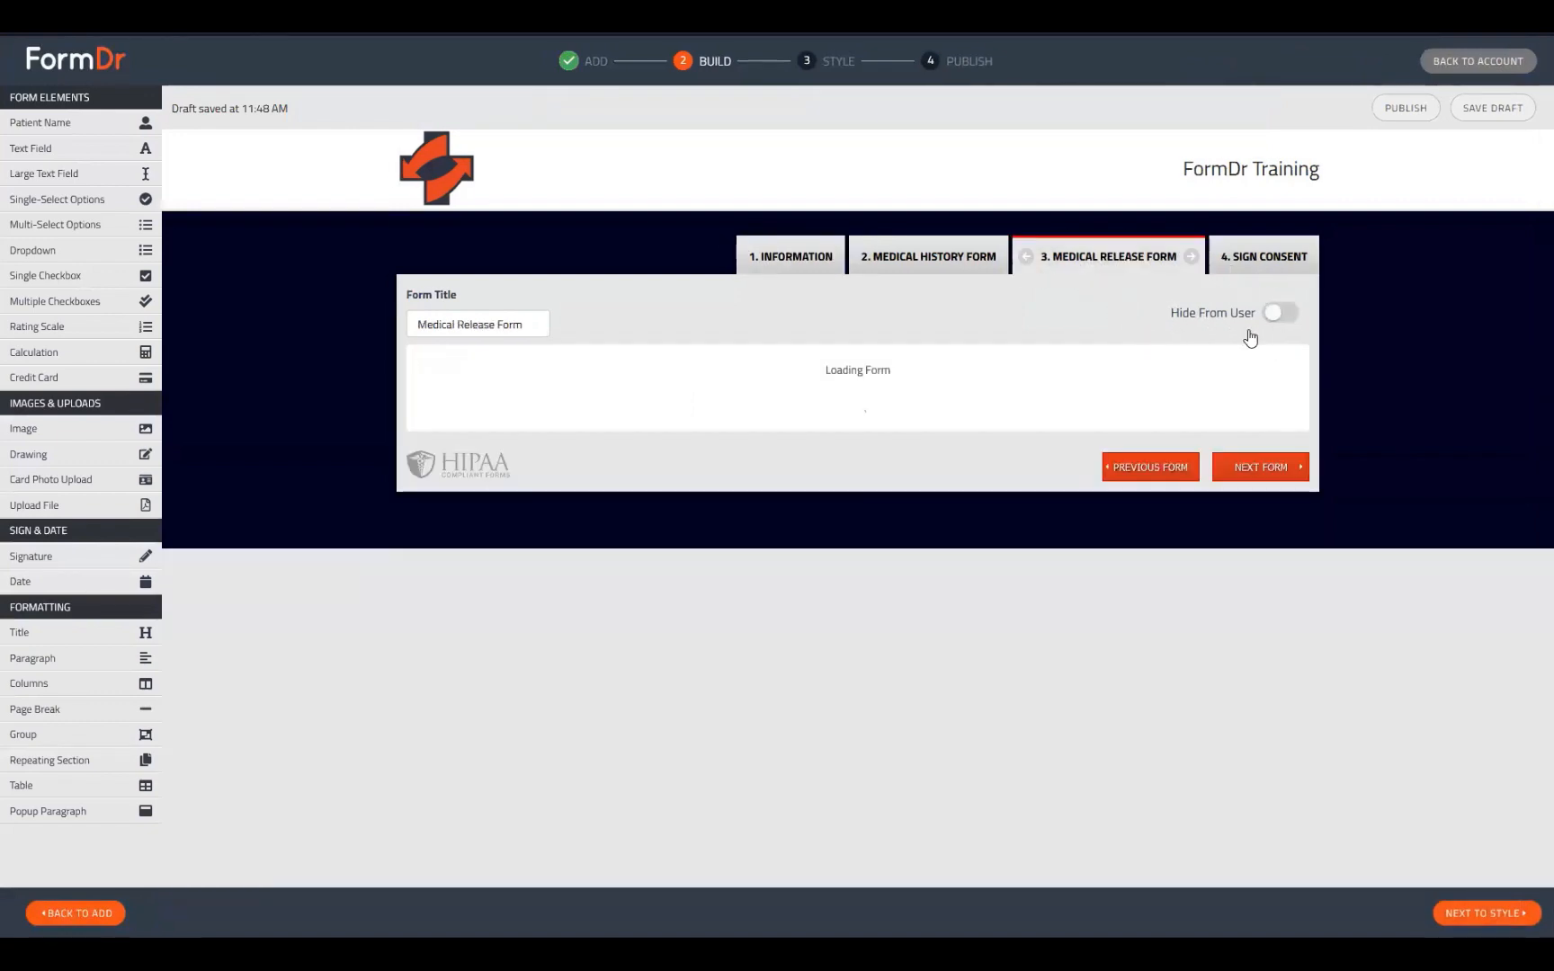
click(1276, 312)
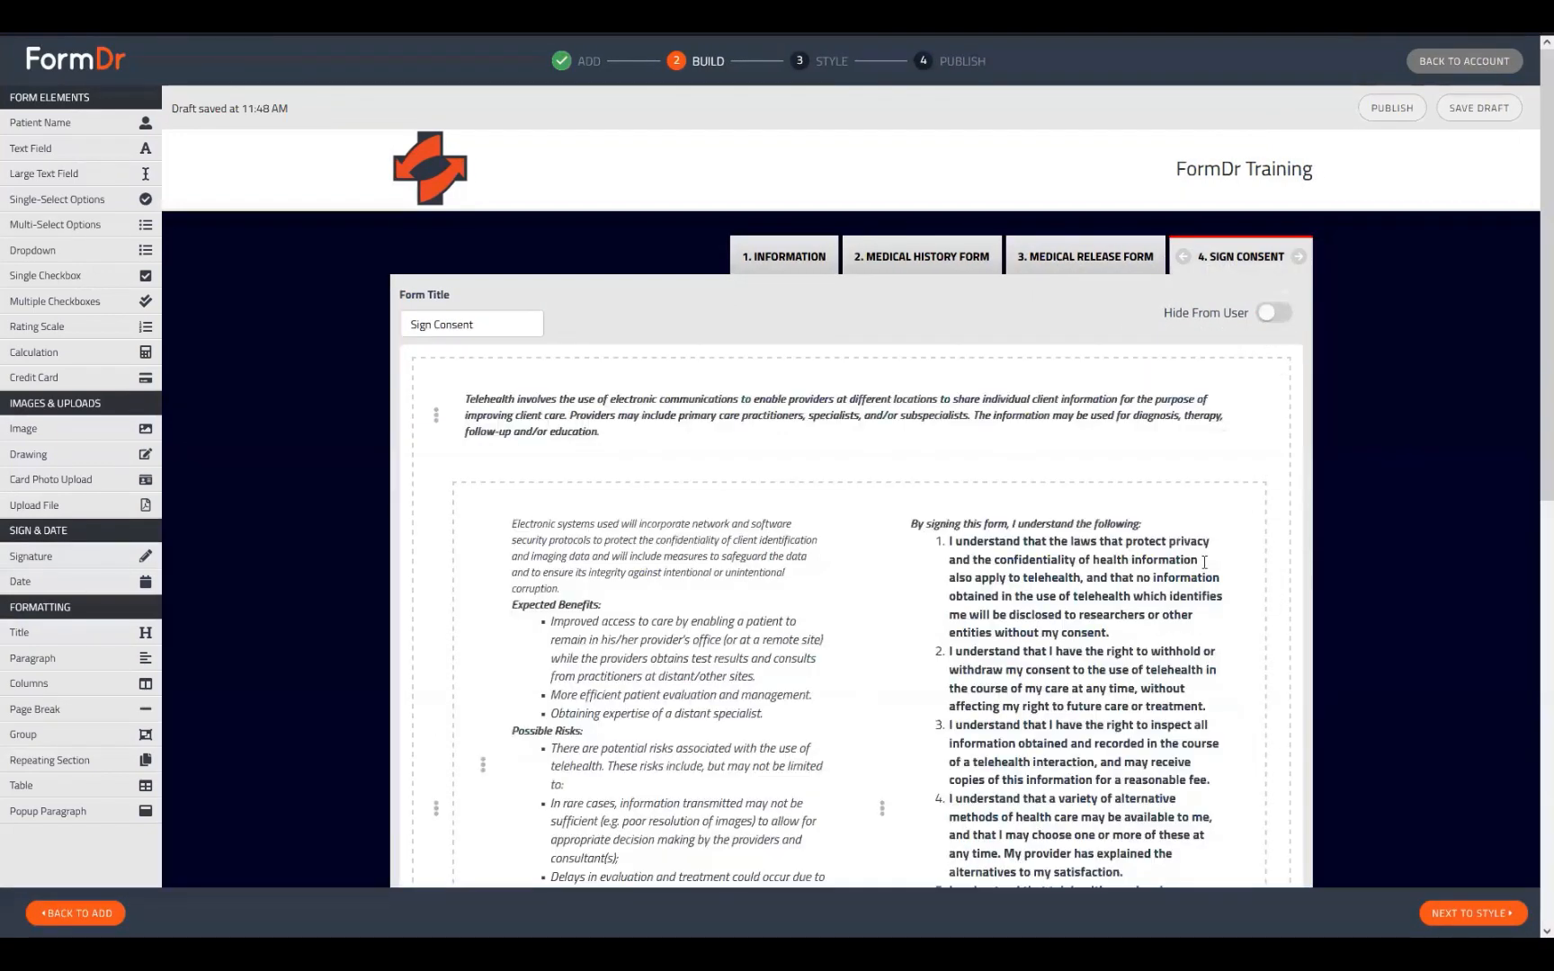
click(1275, 312)
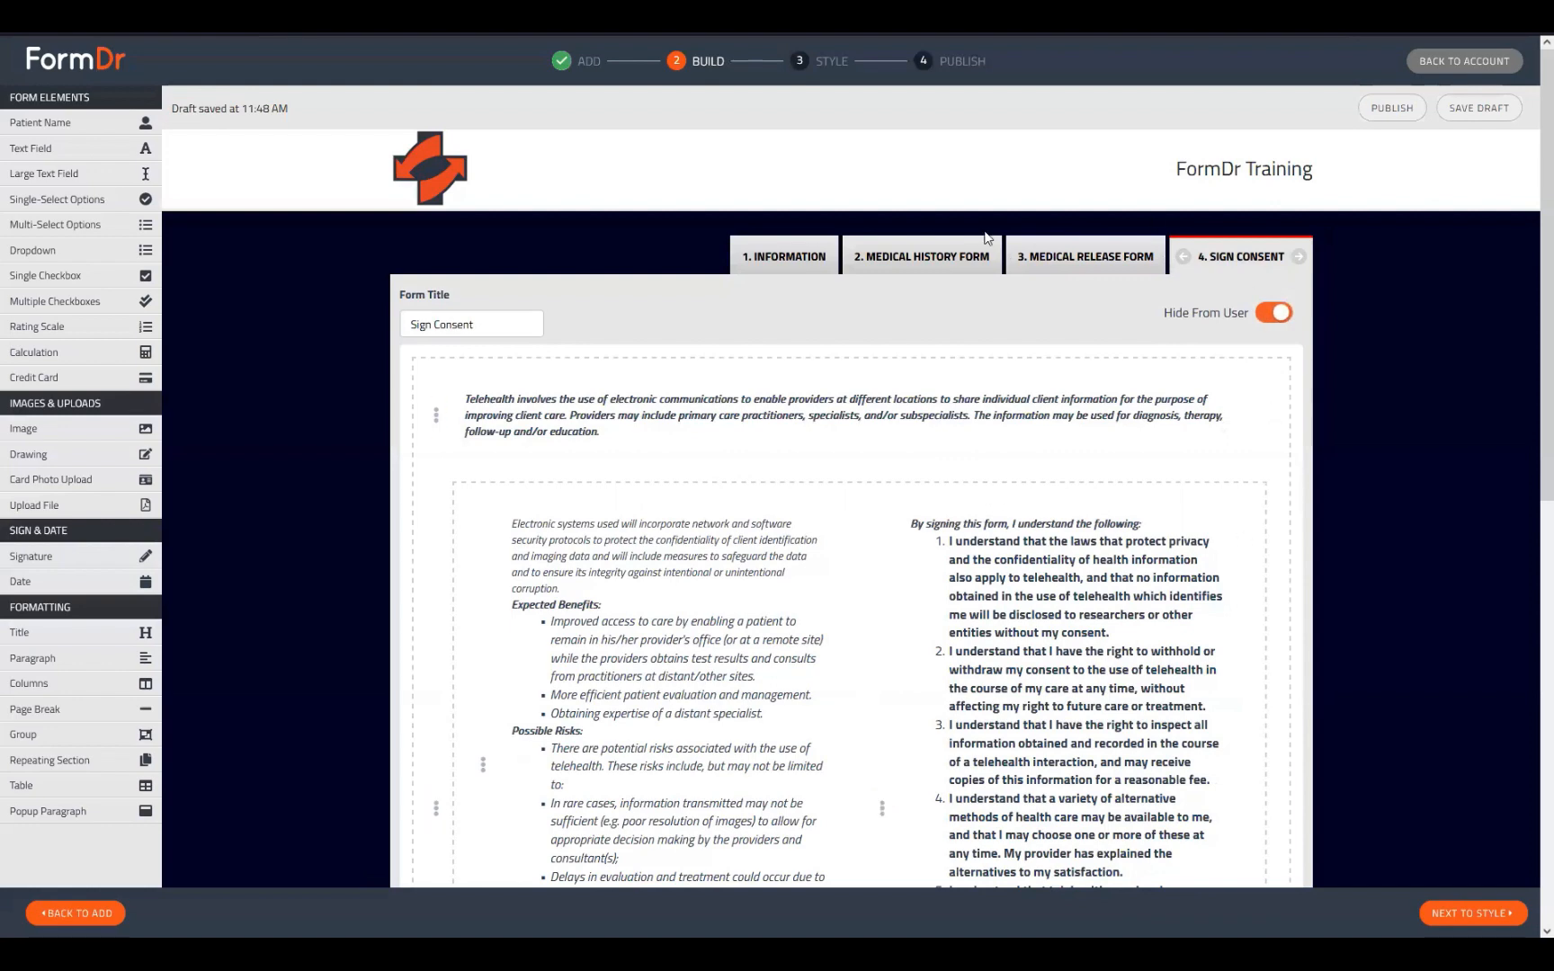
- Recheck the Sign Consent form's hidden setting between the Style and Build stages, and publish the packet
click(1426, 912)
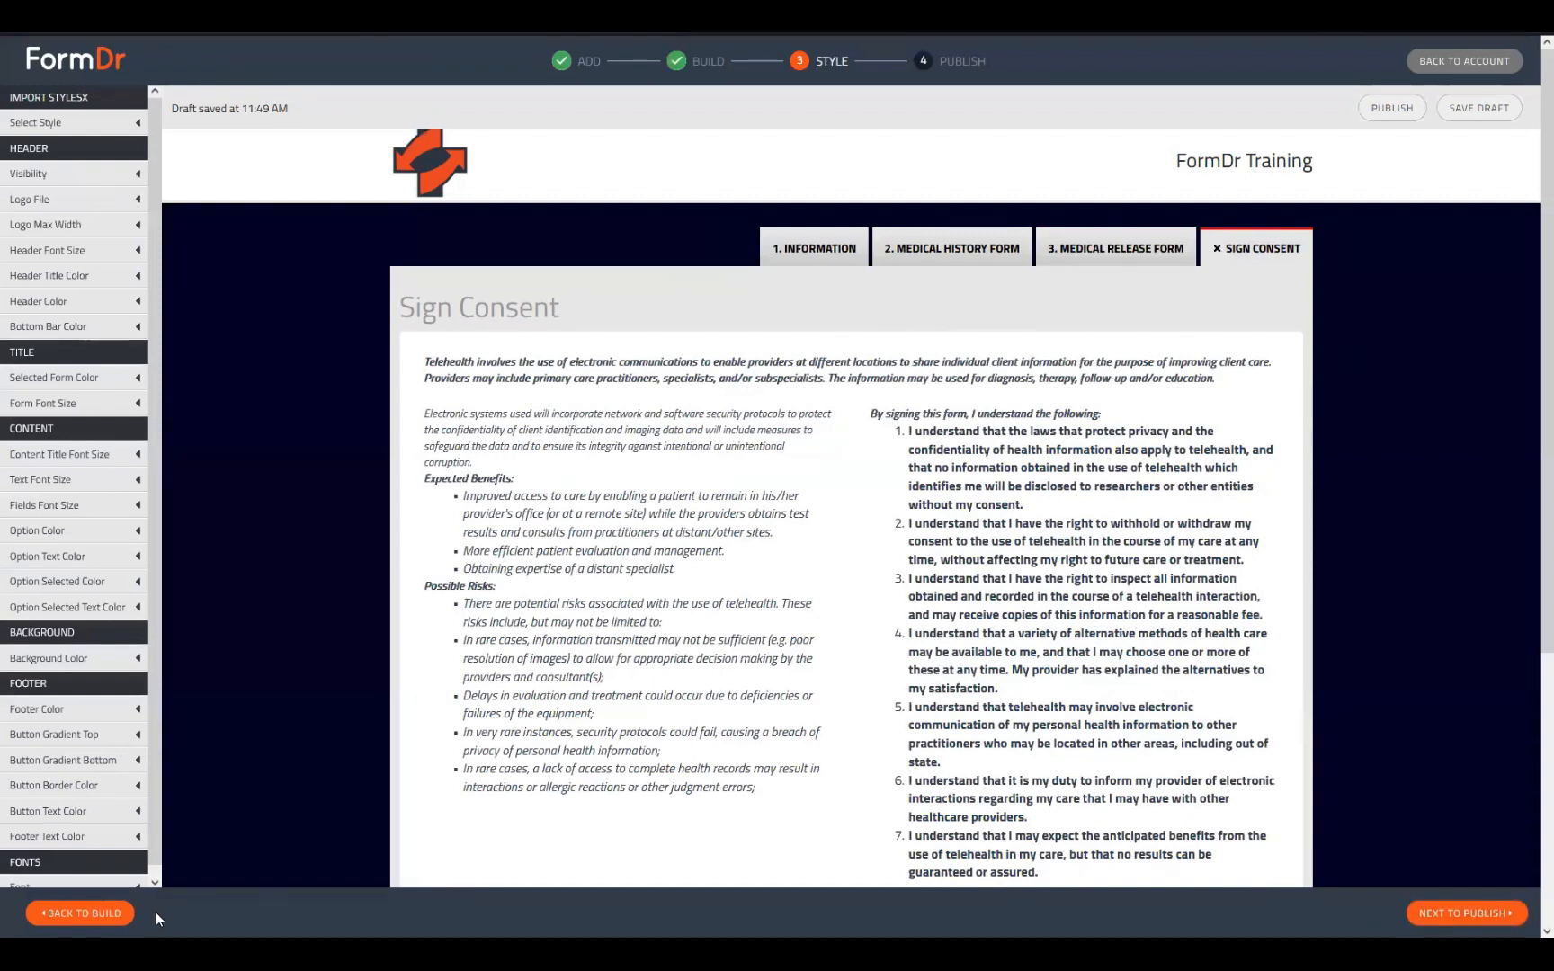
click(112, 915)
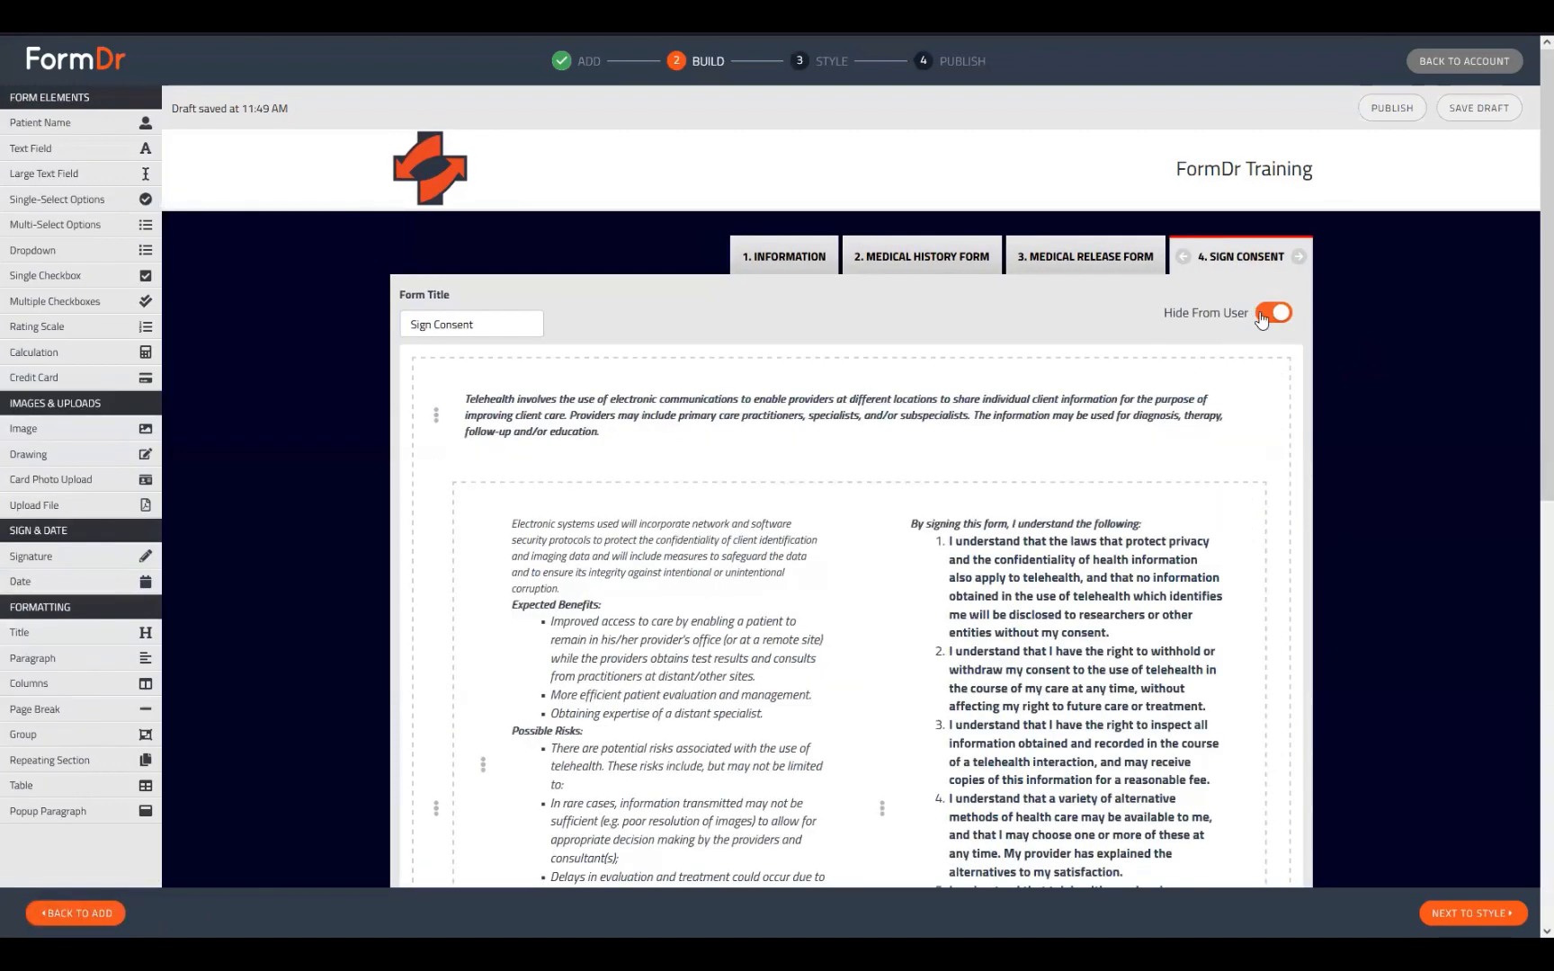
click(1450, 911)
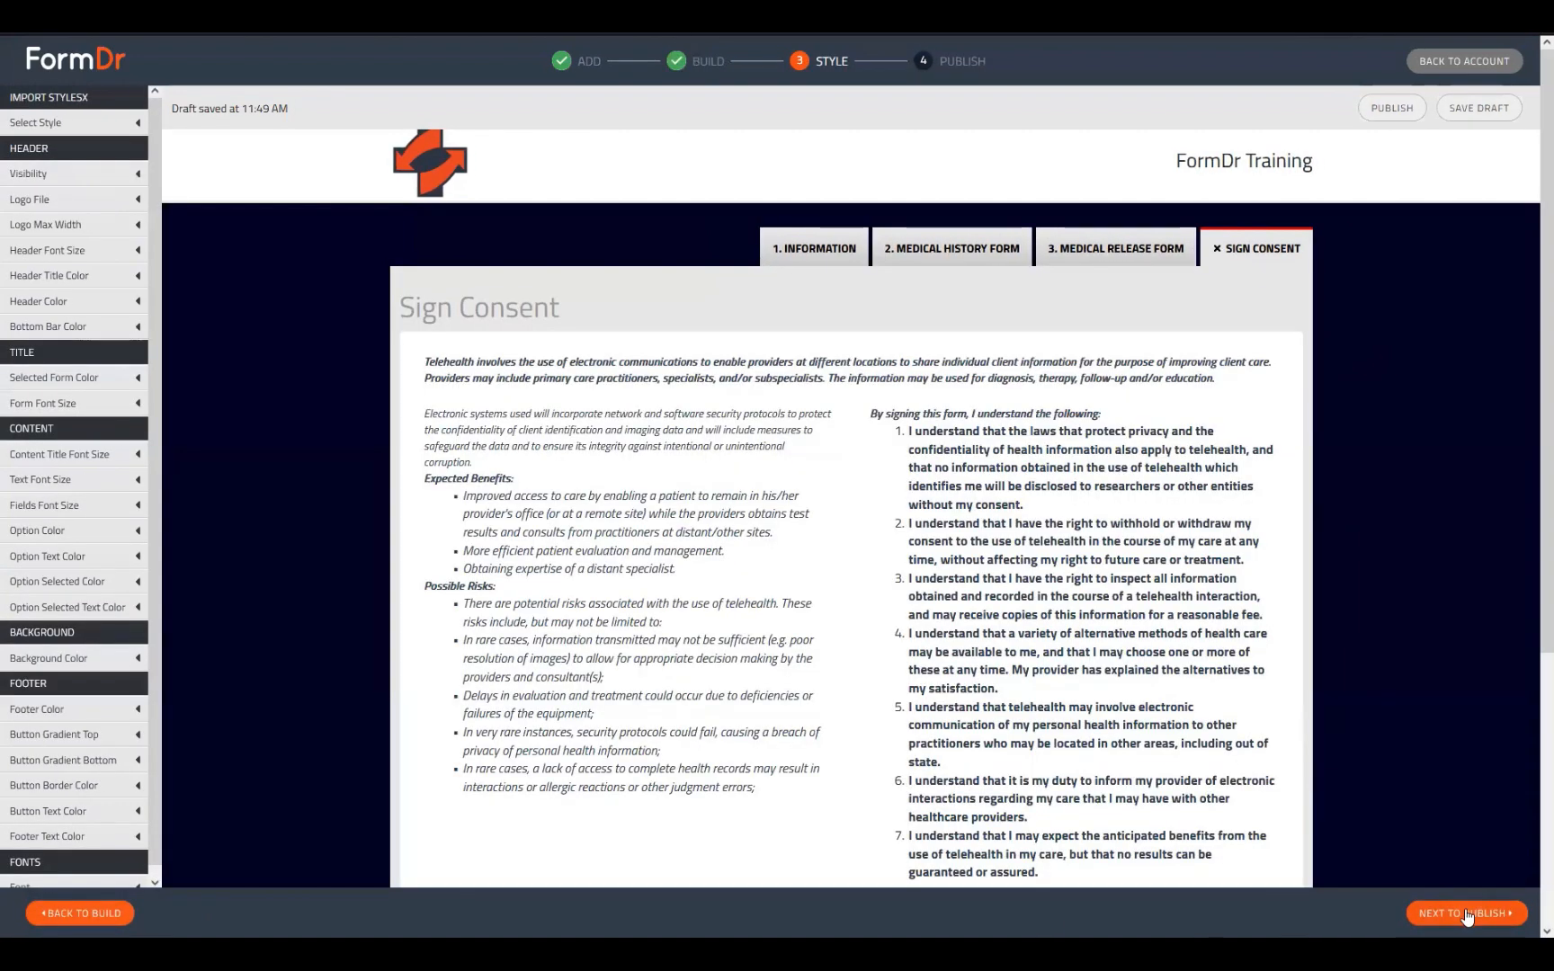
click(1468, 917)
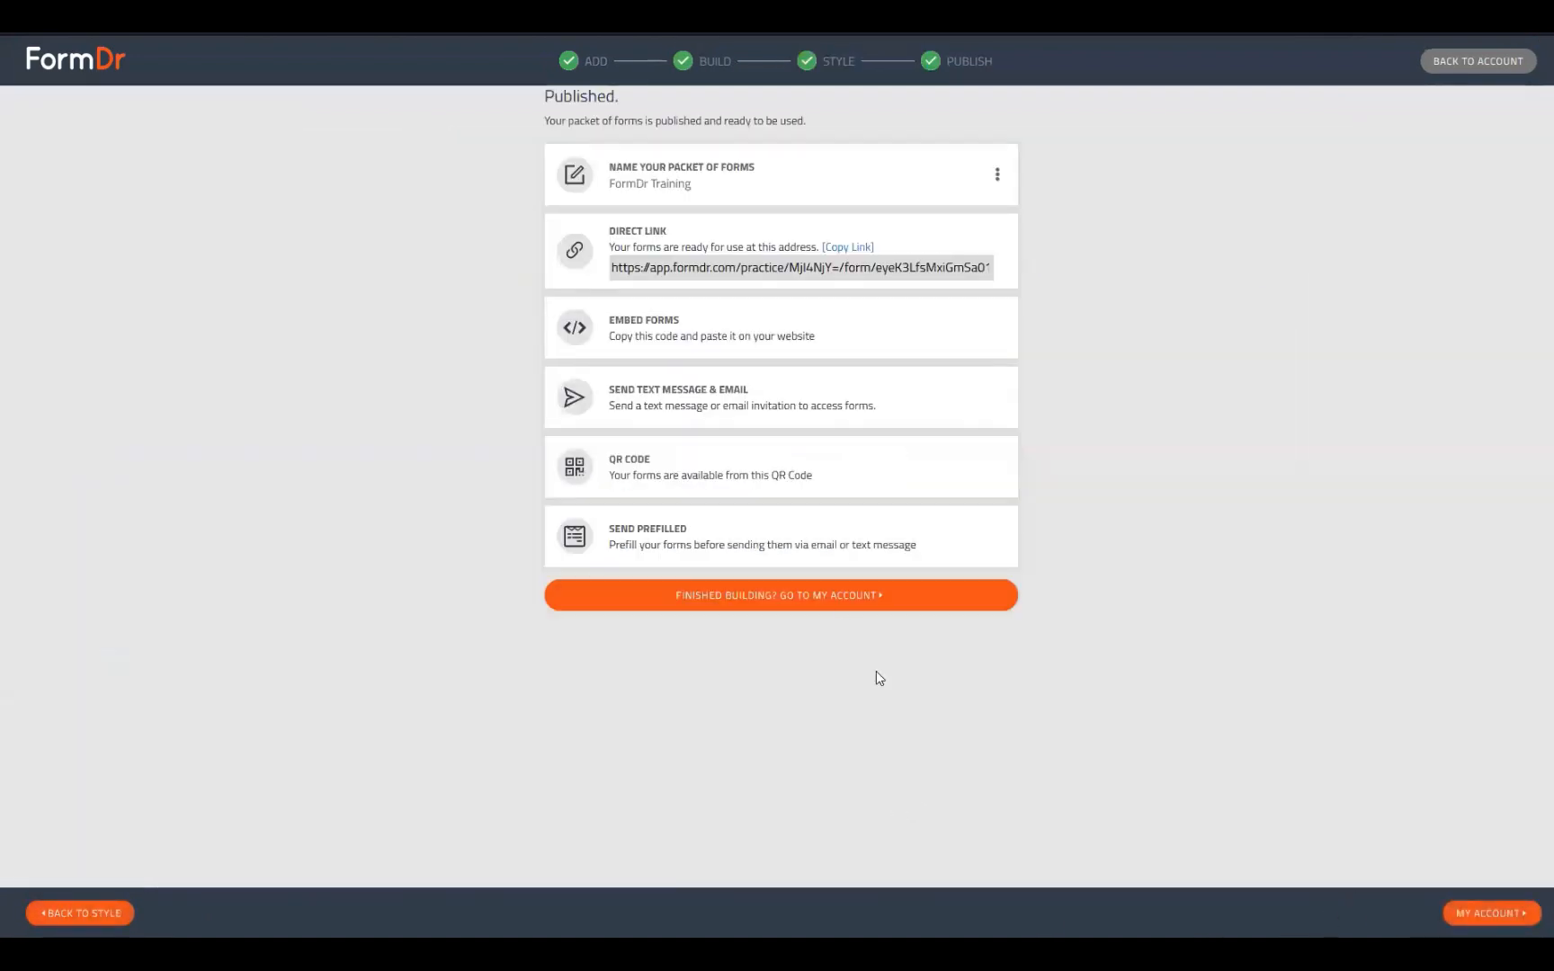
- Open the FormDr Training packet's live form, enter the patient's first and last name, and submit it
click(834, 595)
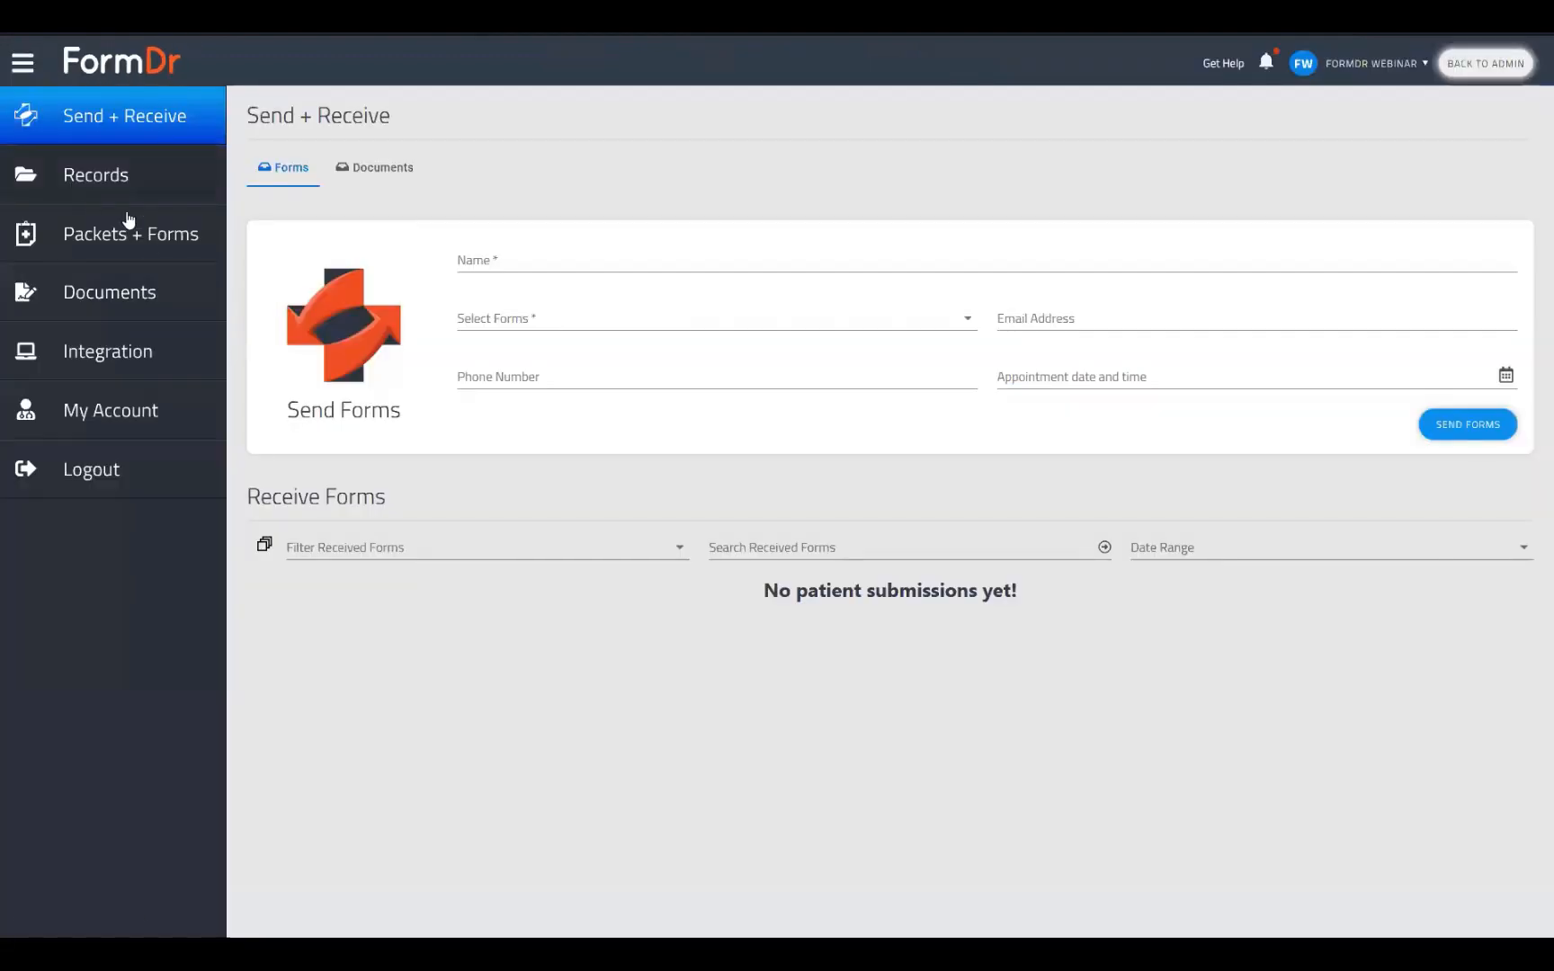
click(125, 229)
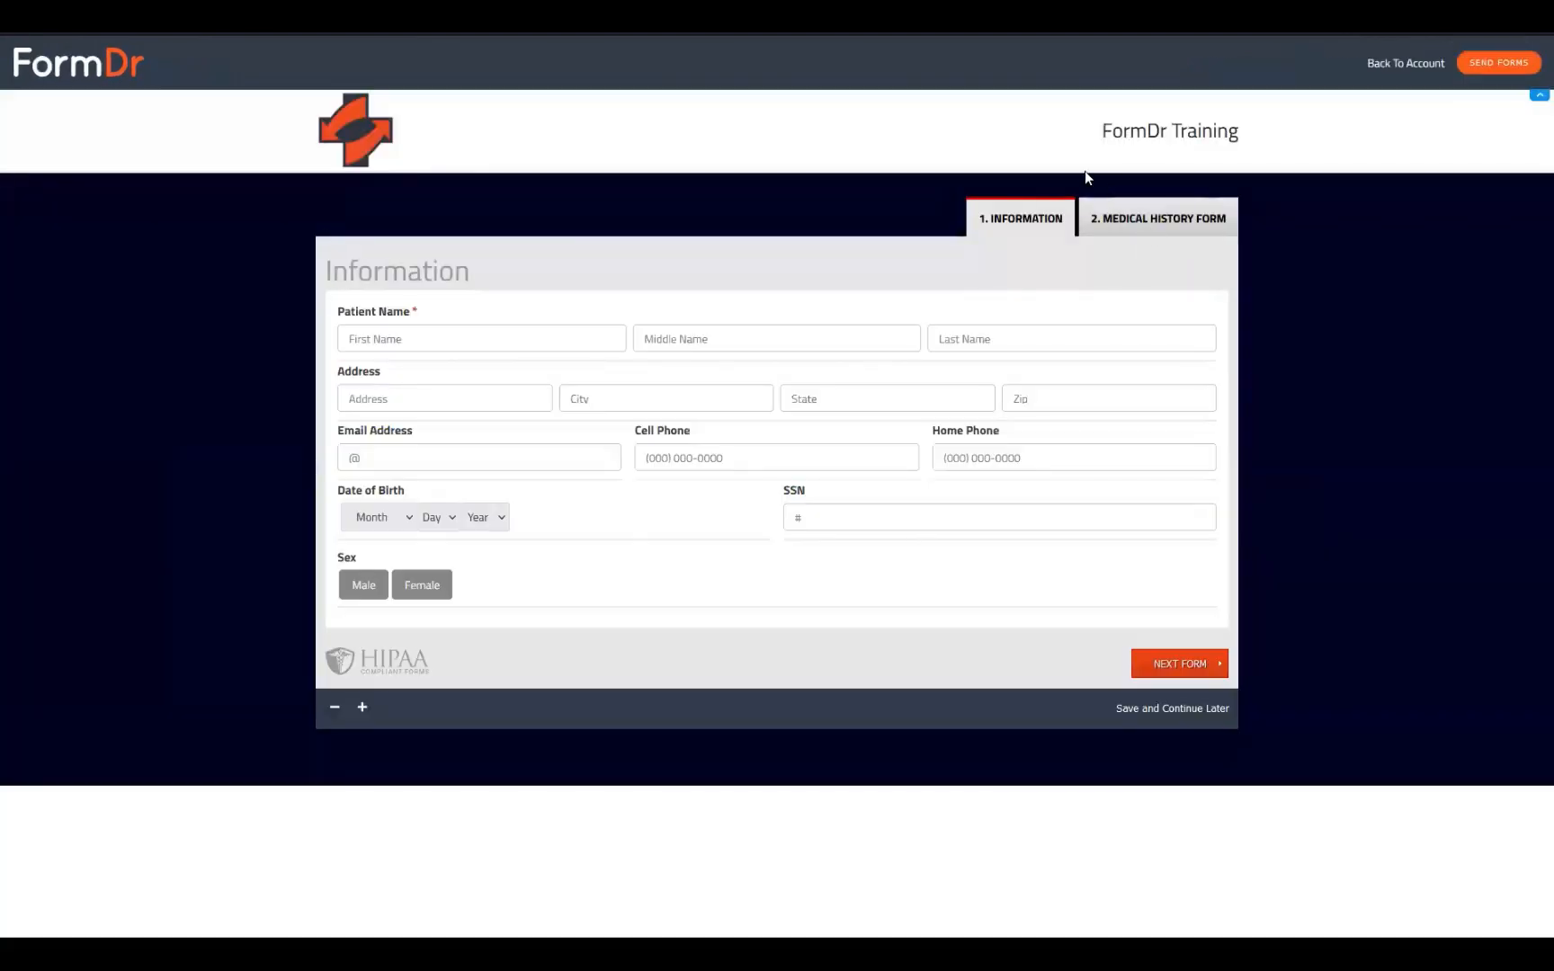
click(427, 335)
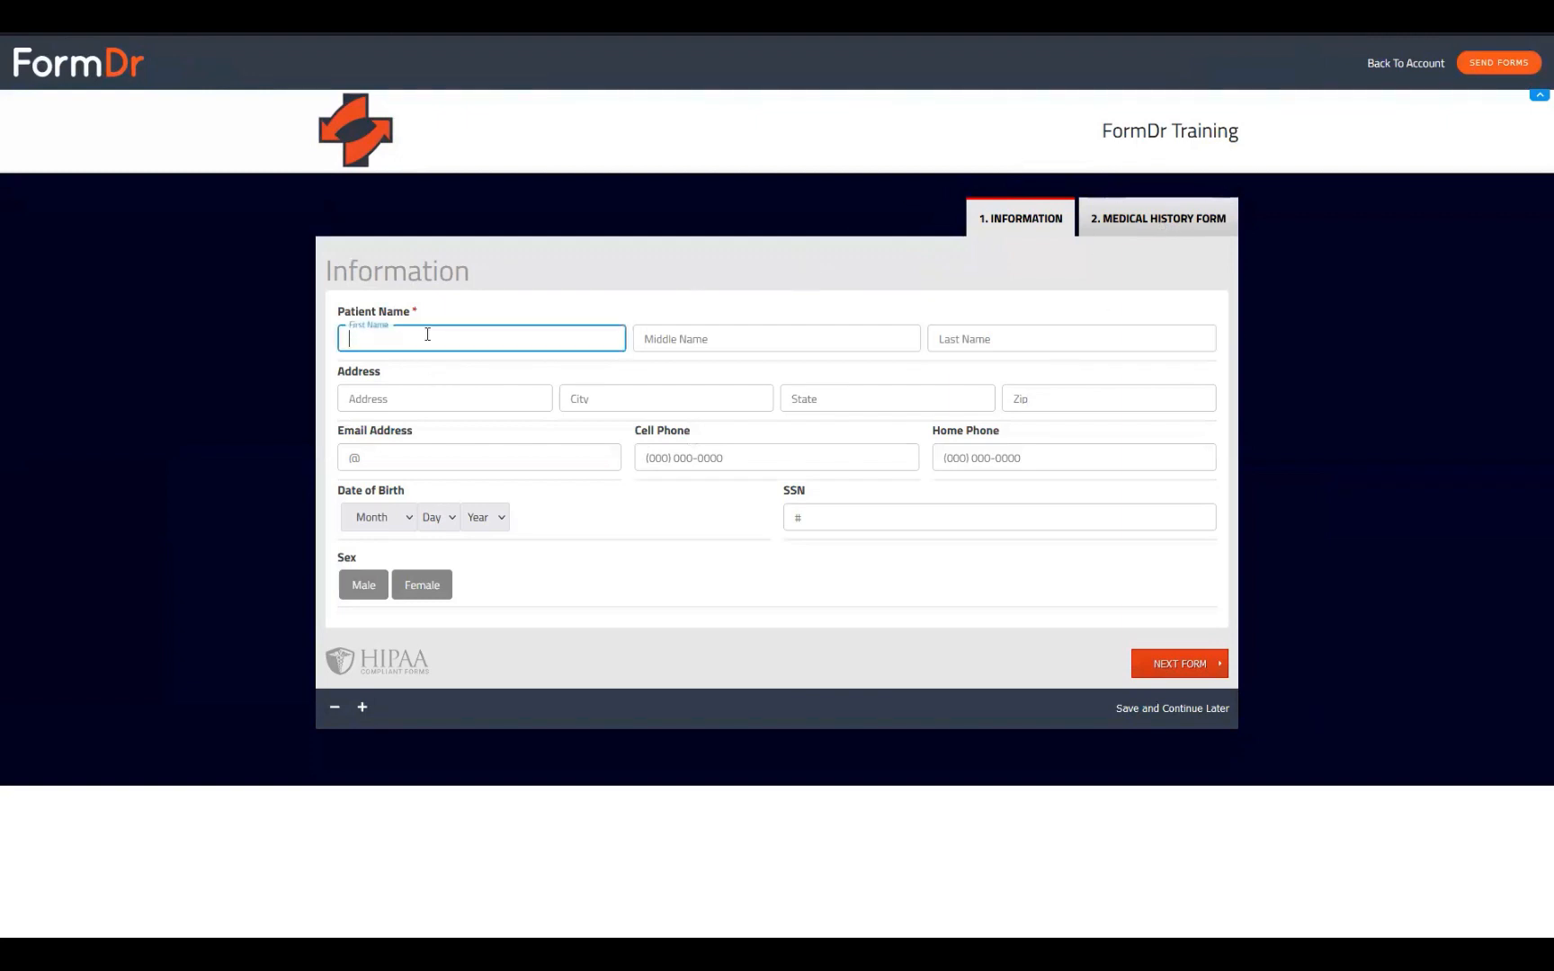
text(Nick)
key(Tab)
key(Tab)
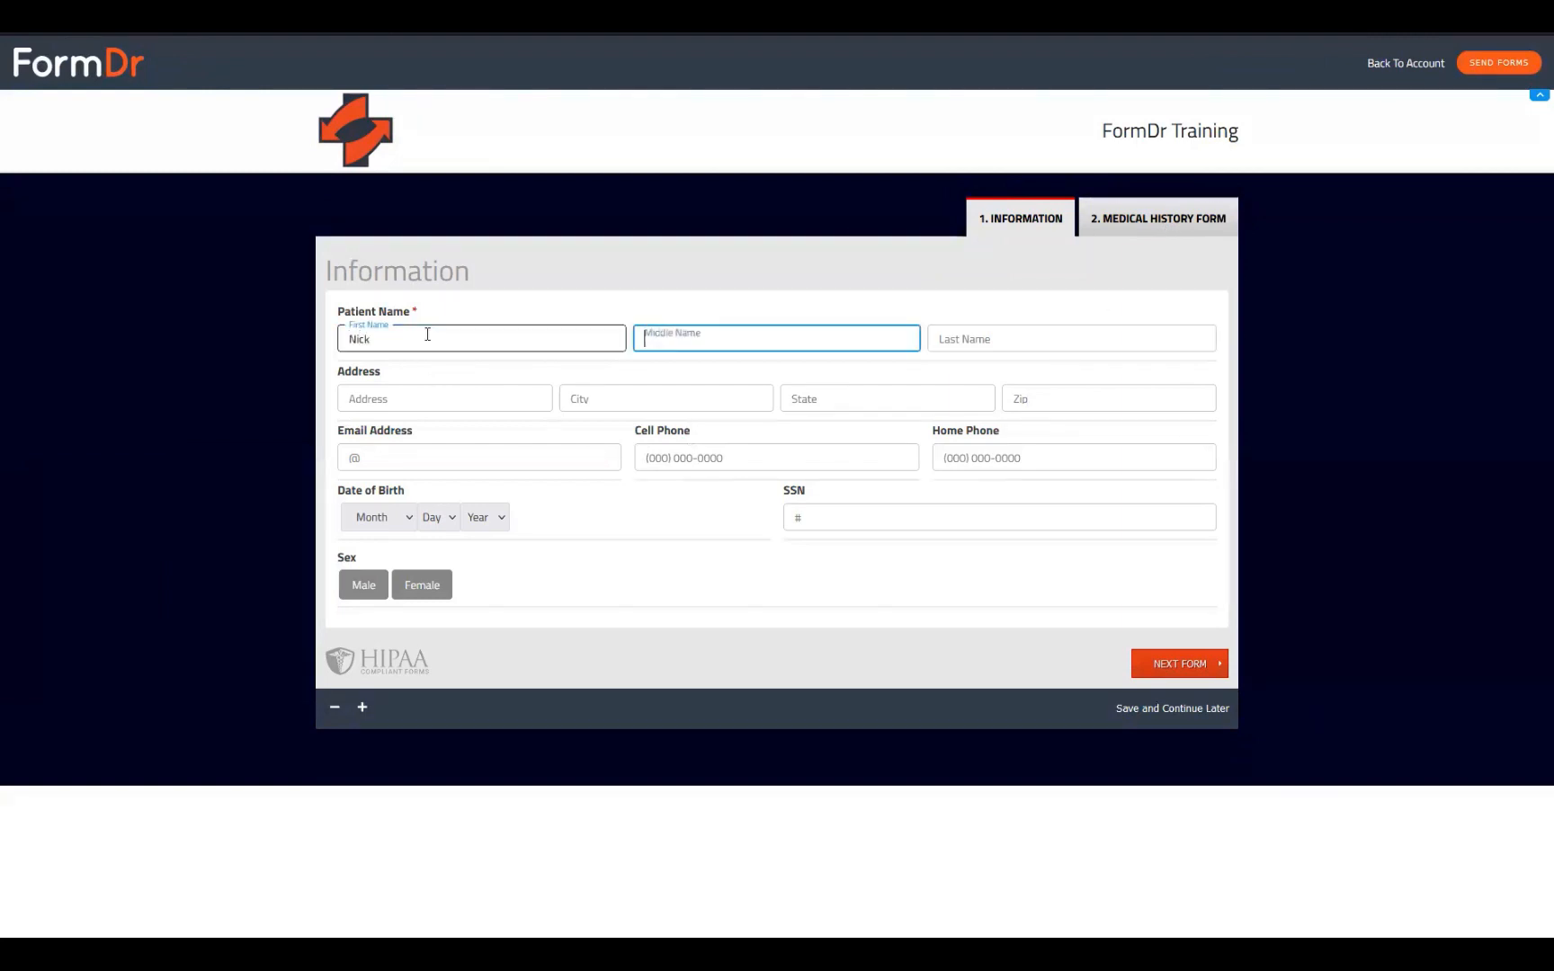
text(Webinar Test)
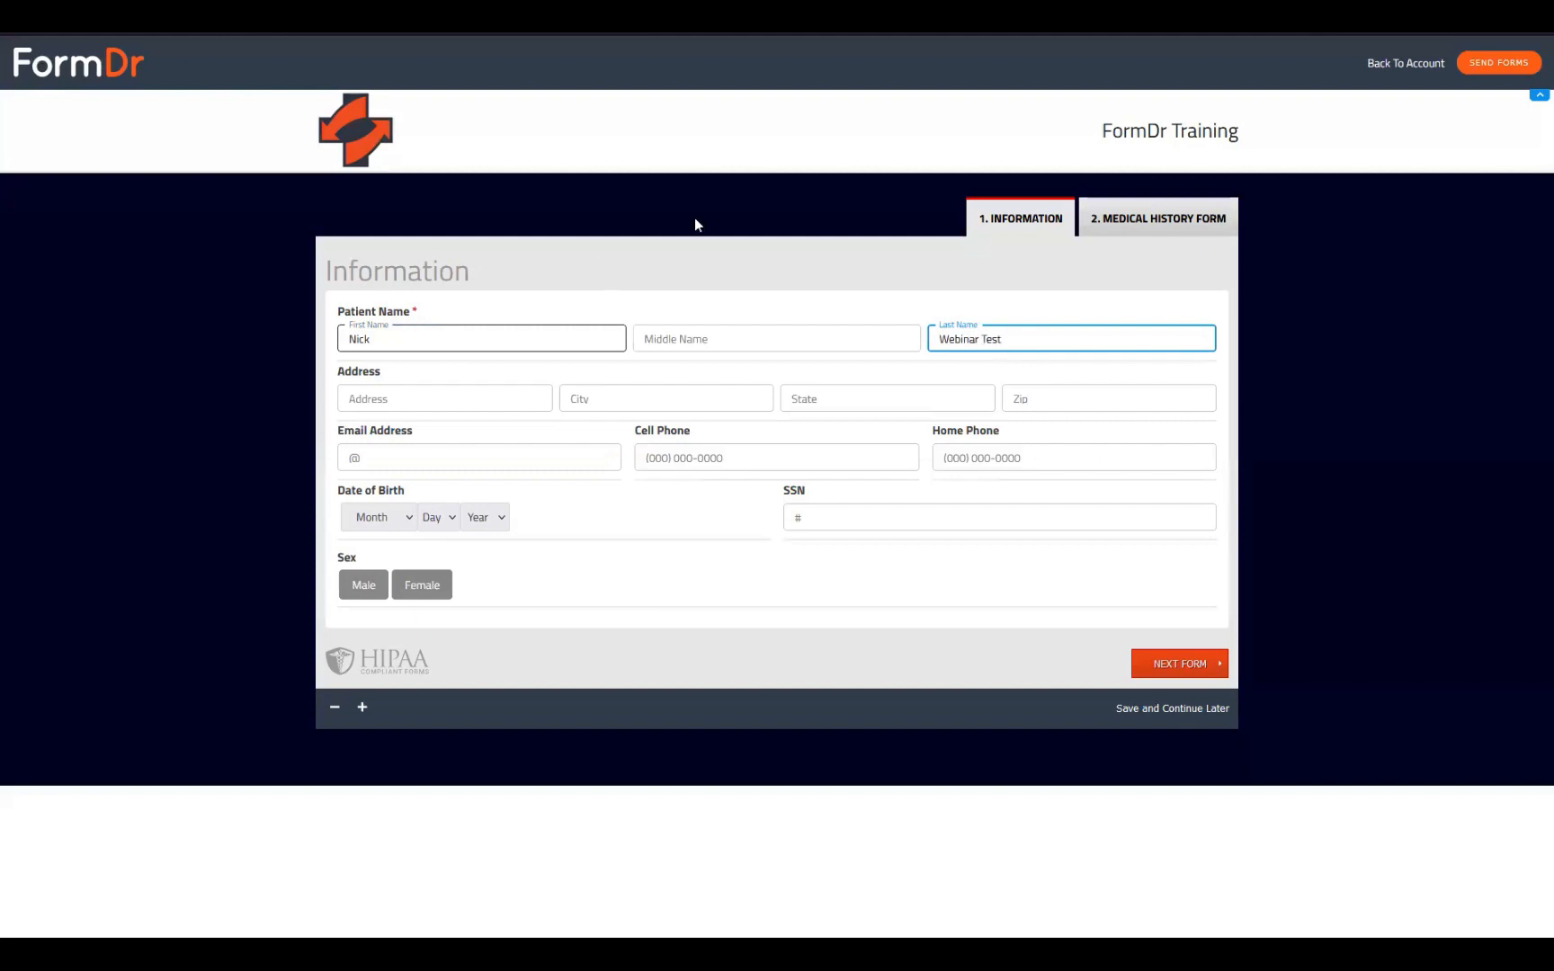
click(1186, 662)
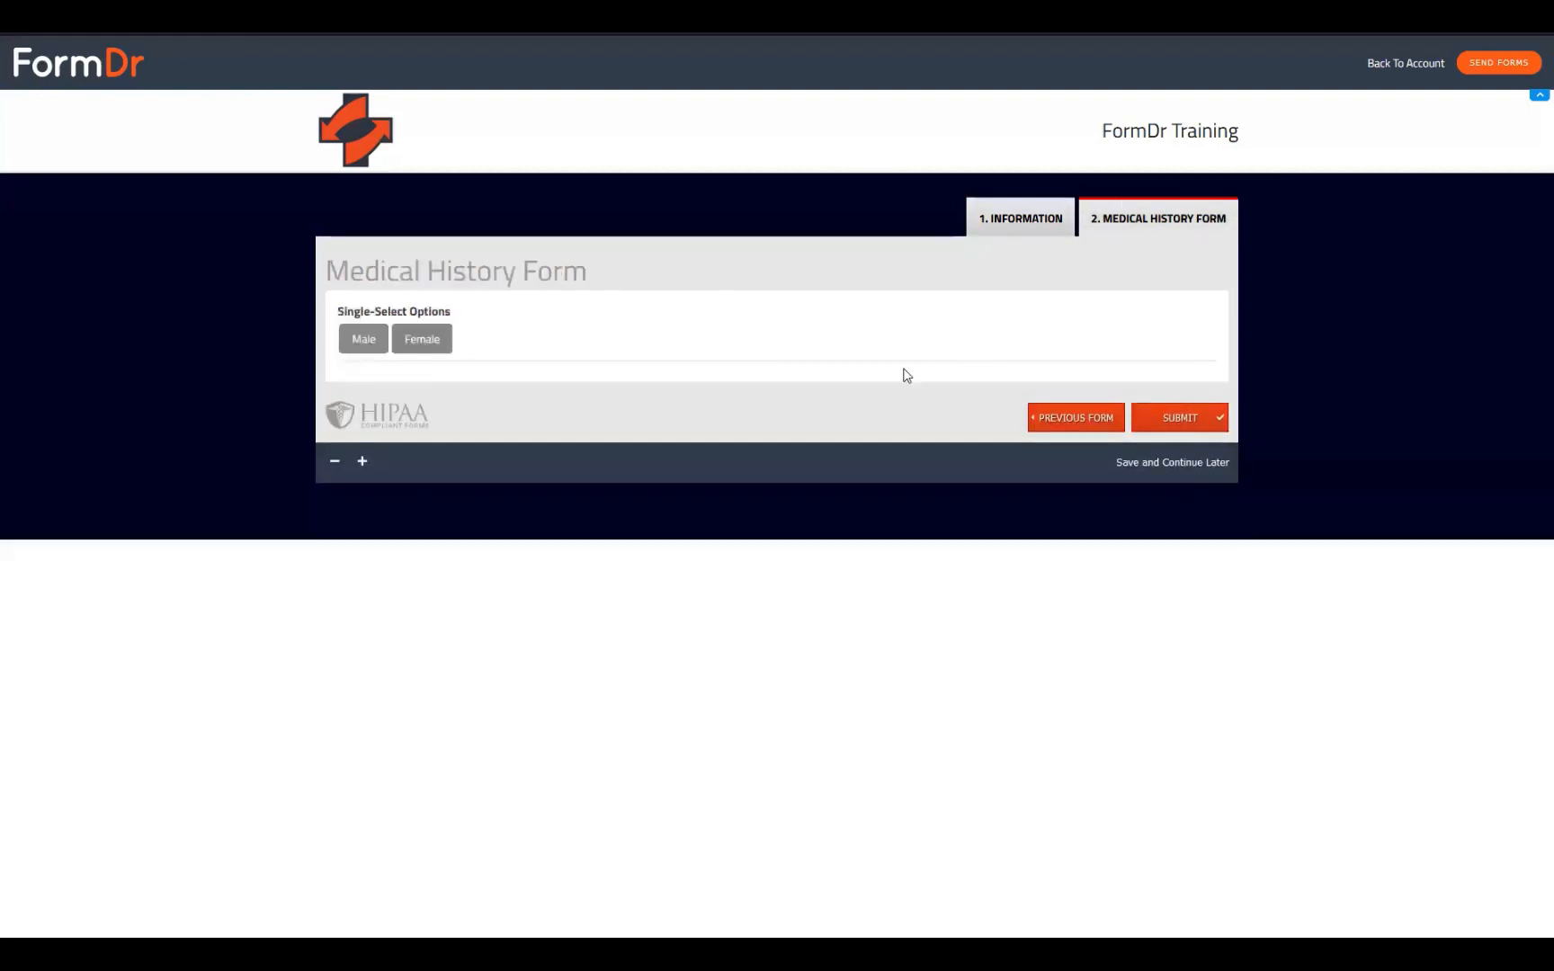
click(1151, 427)
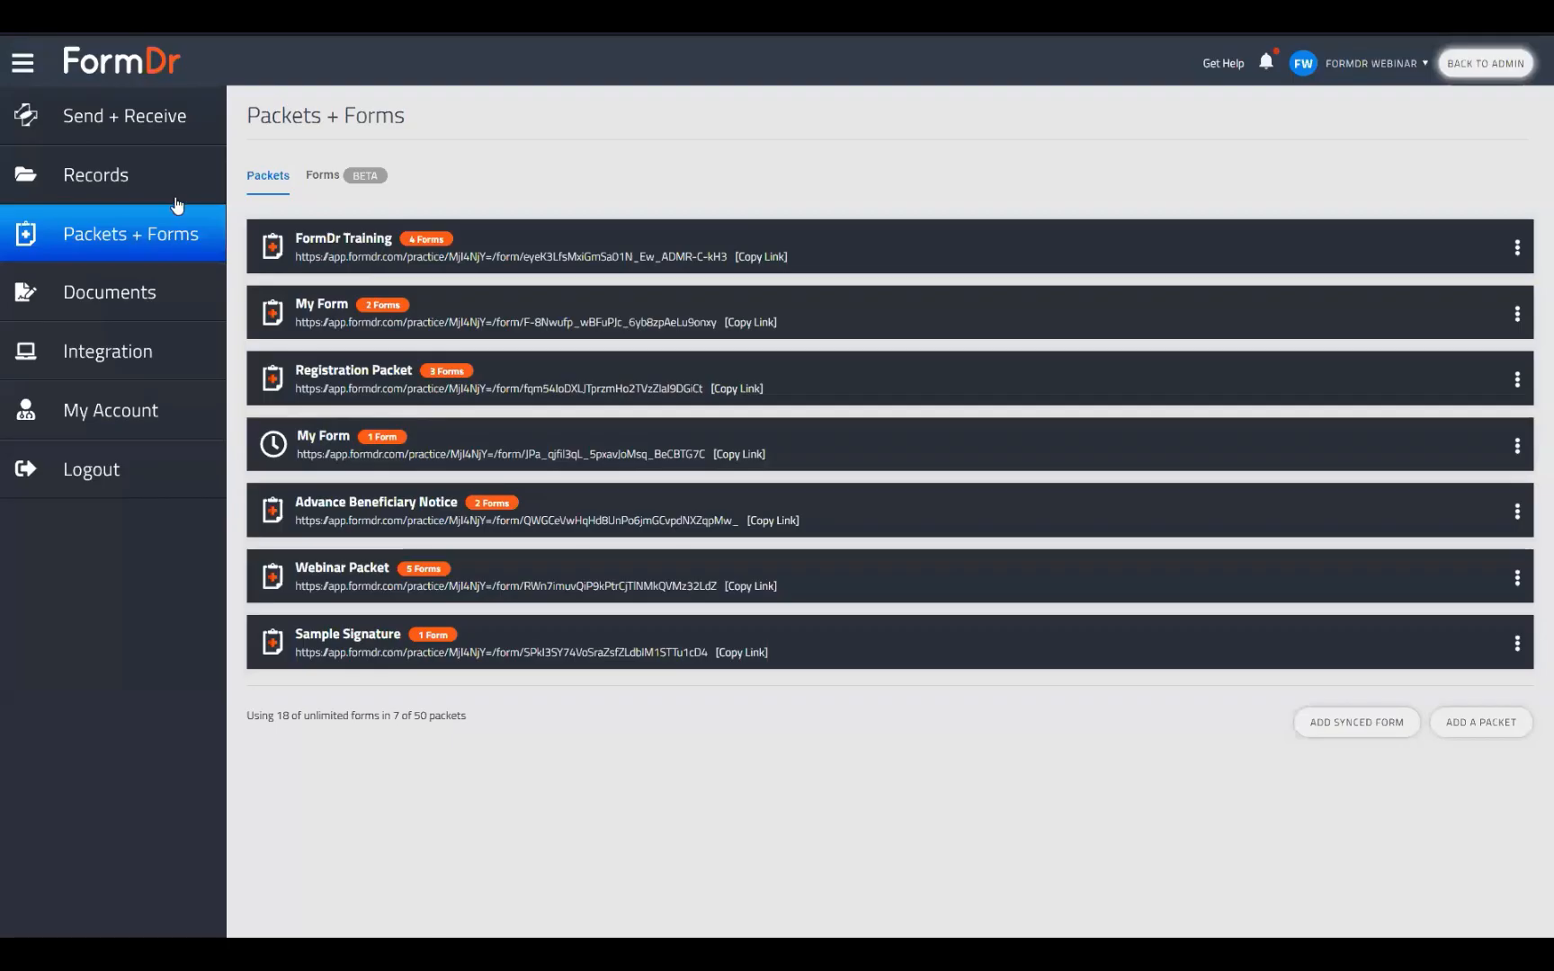
- Open the received FormDr Training submission and look through its Information, Medical History, Medical Release and Sign Consent forms
click(112, 124)
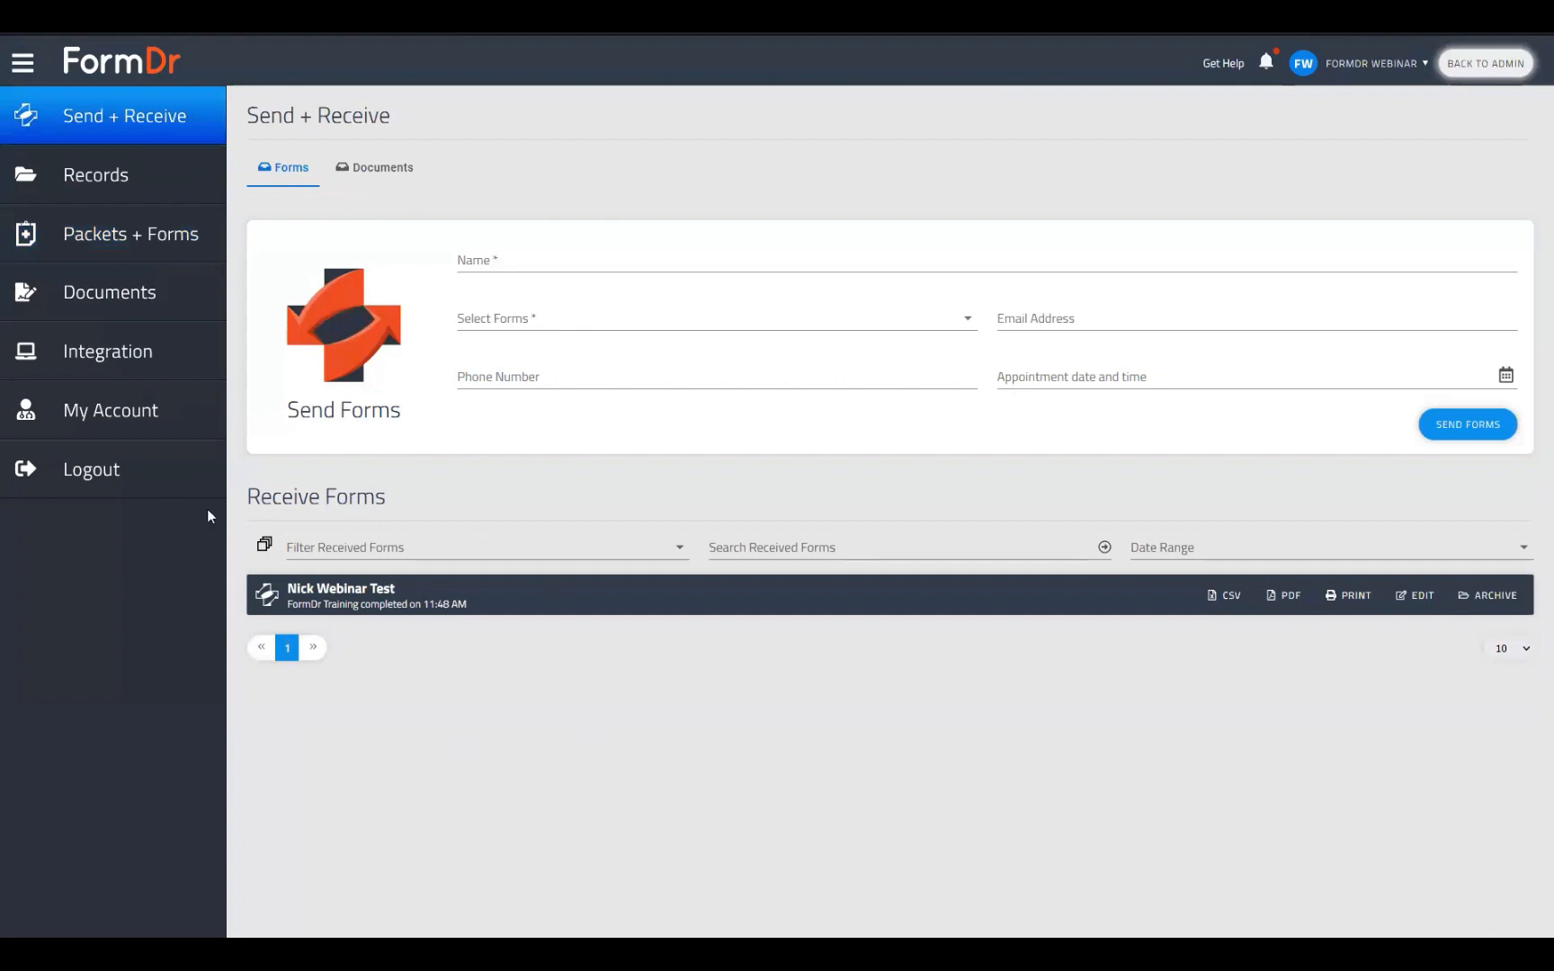
click(581, 601)
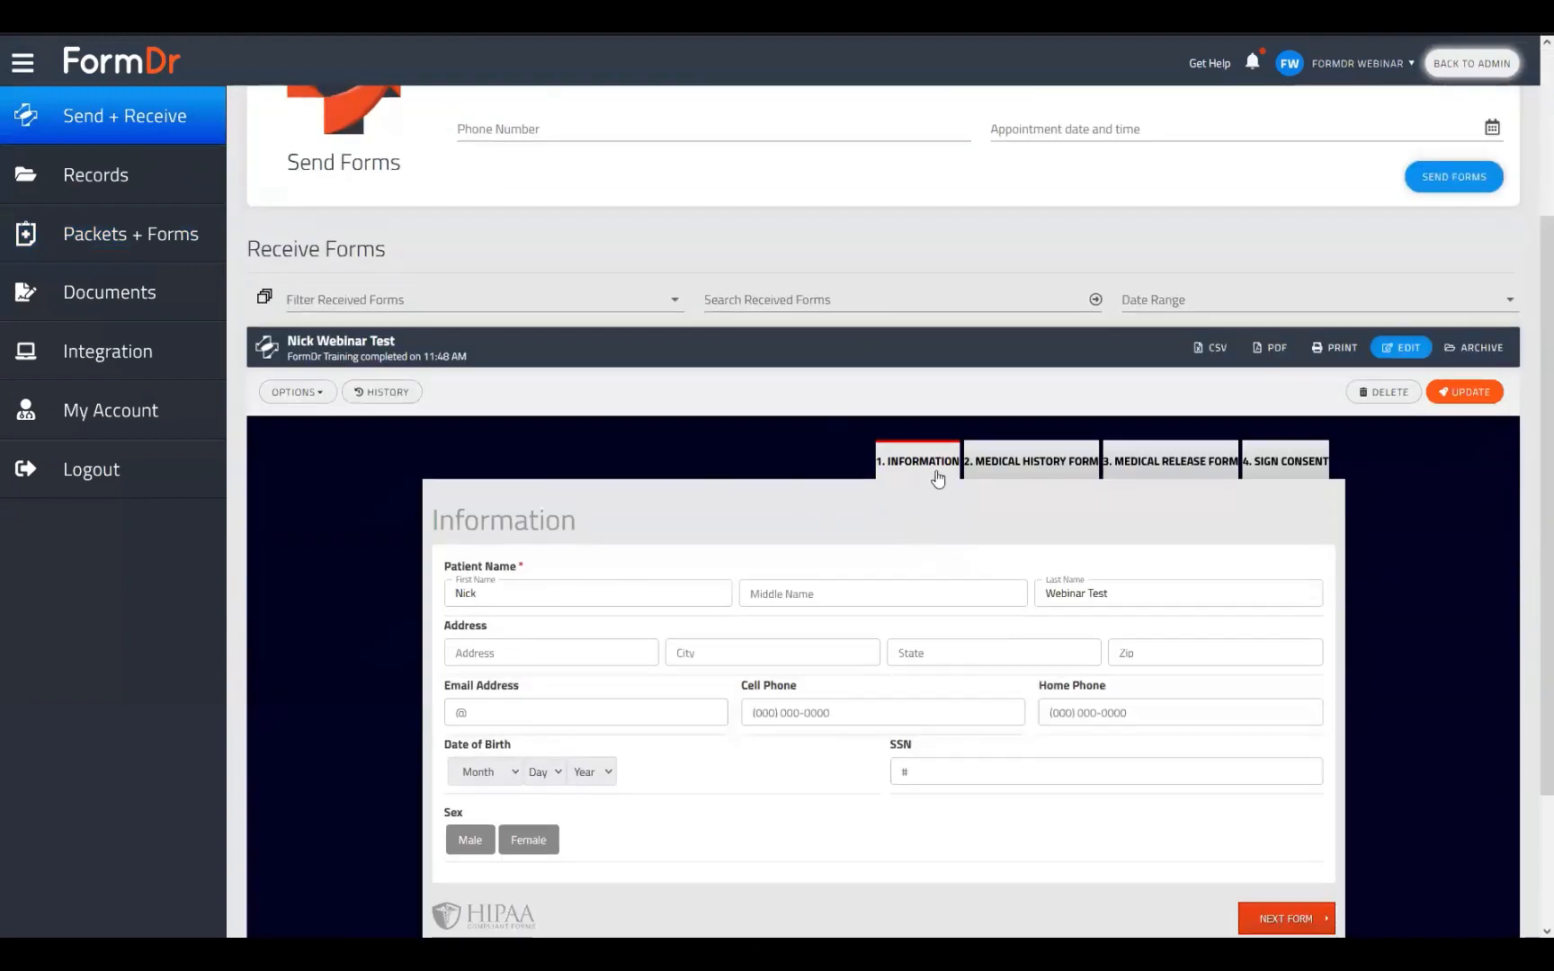
click(1036, 459)
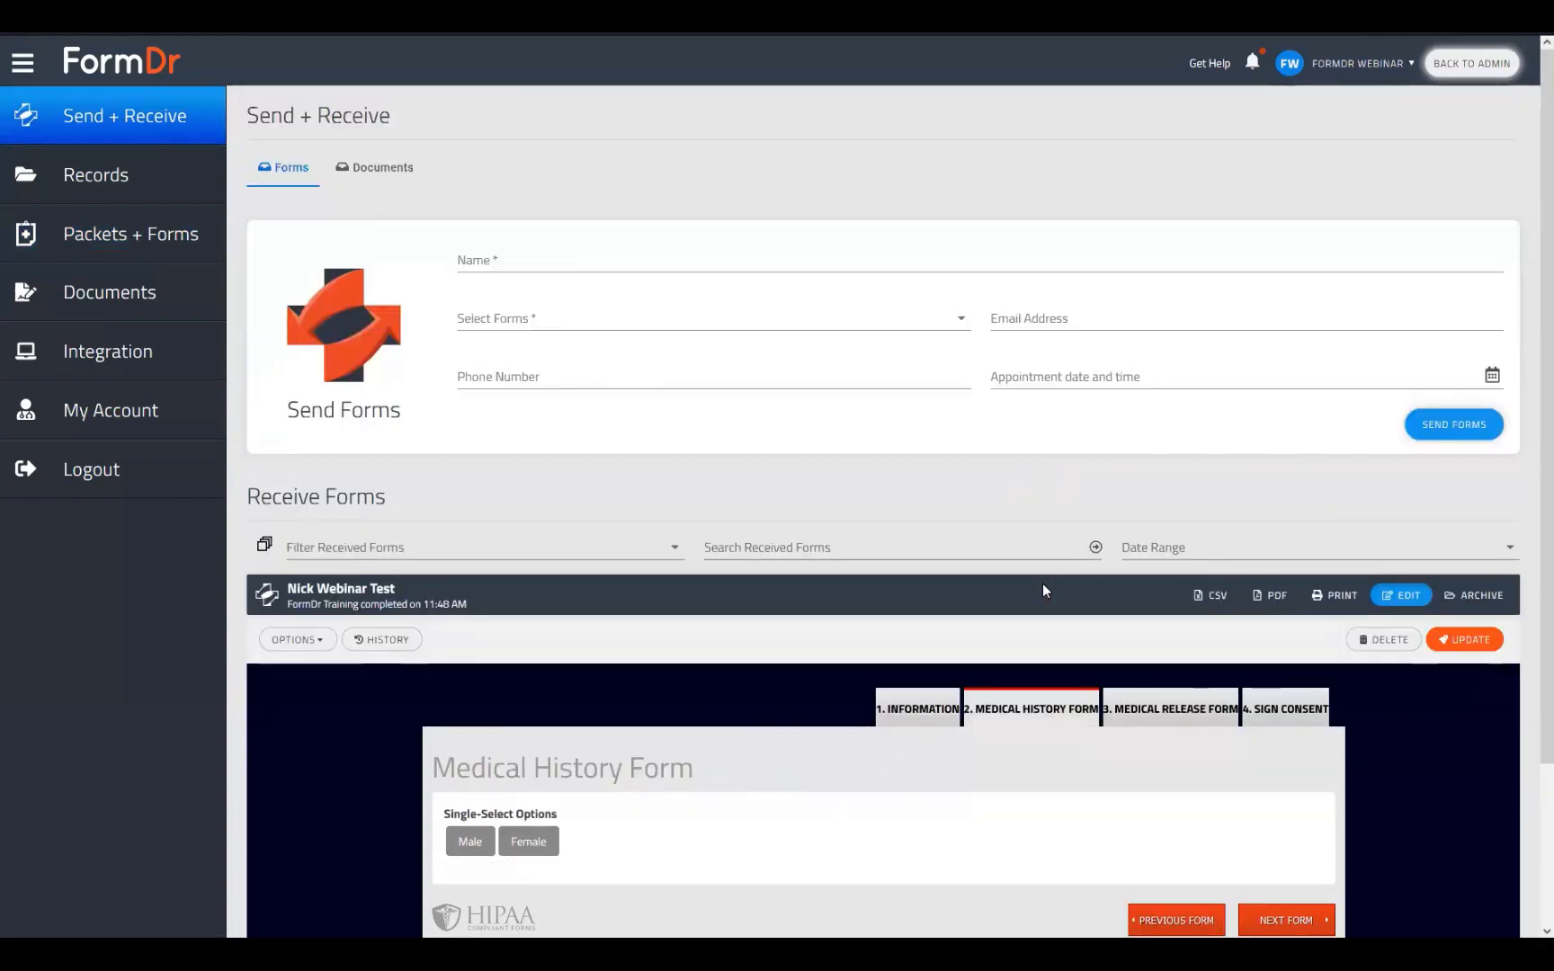
click(1167, 510)
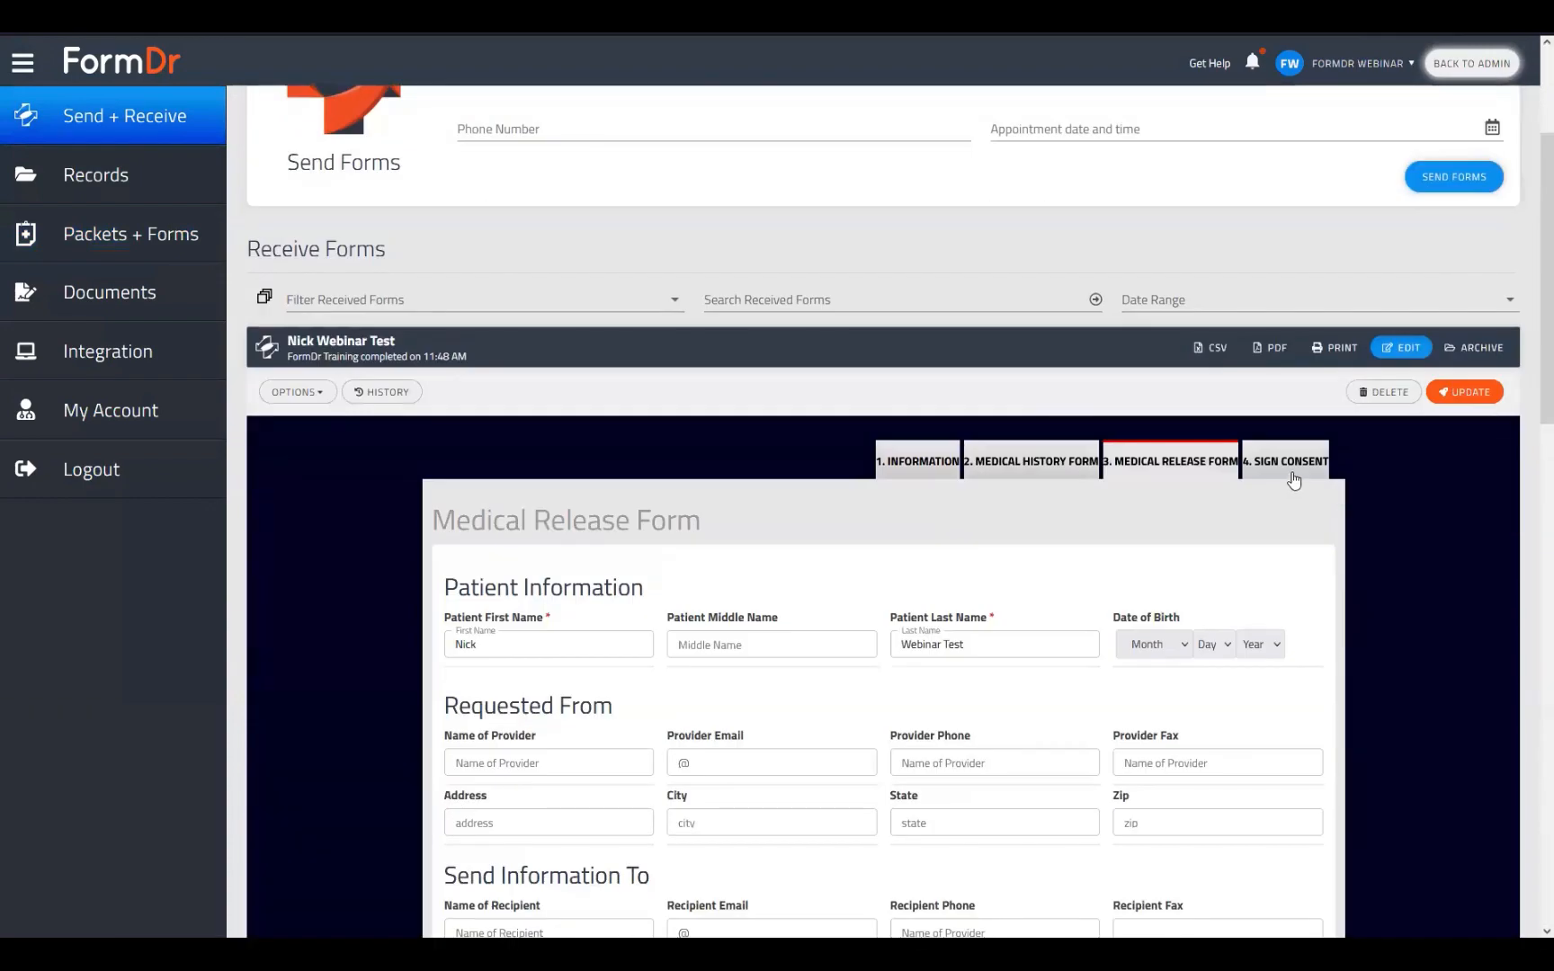
click(1292, 479)
scroll(1208, 575, down, 10)
scroll(1207, 575, down, 1)
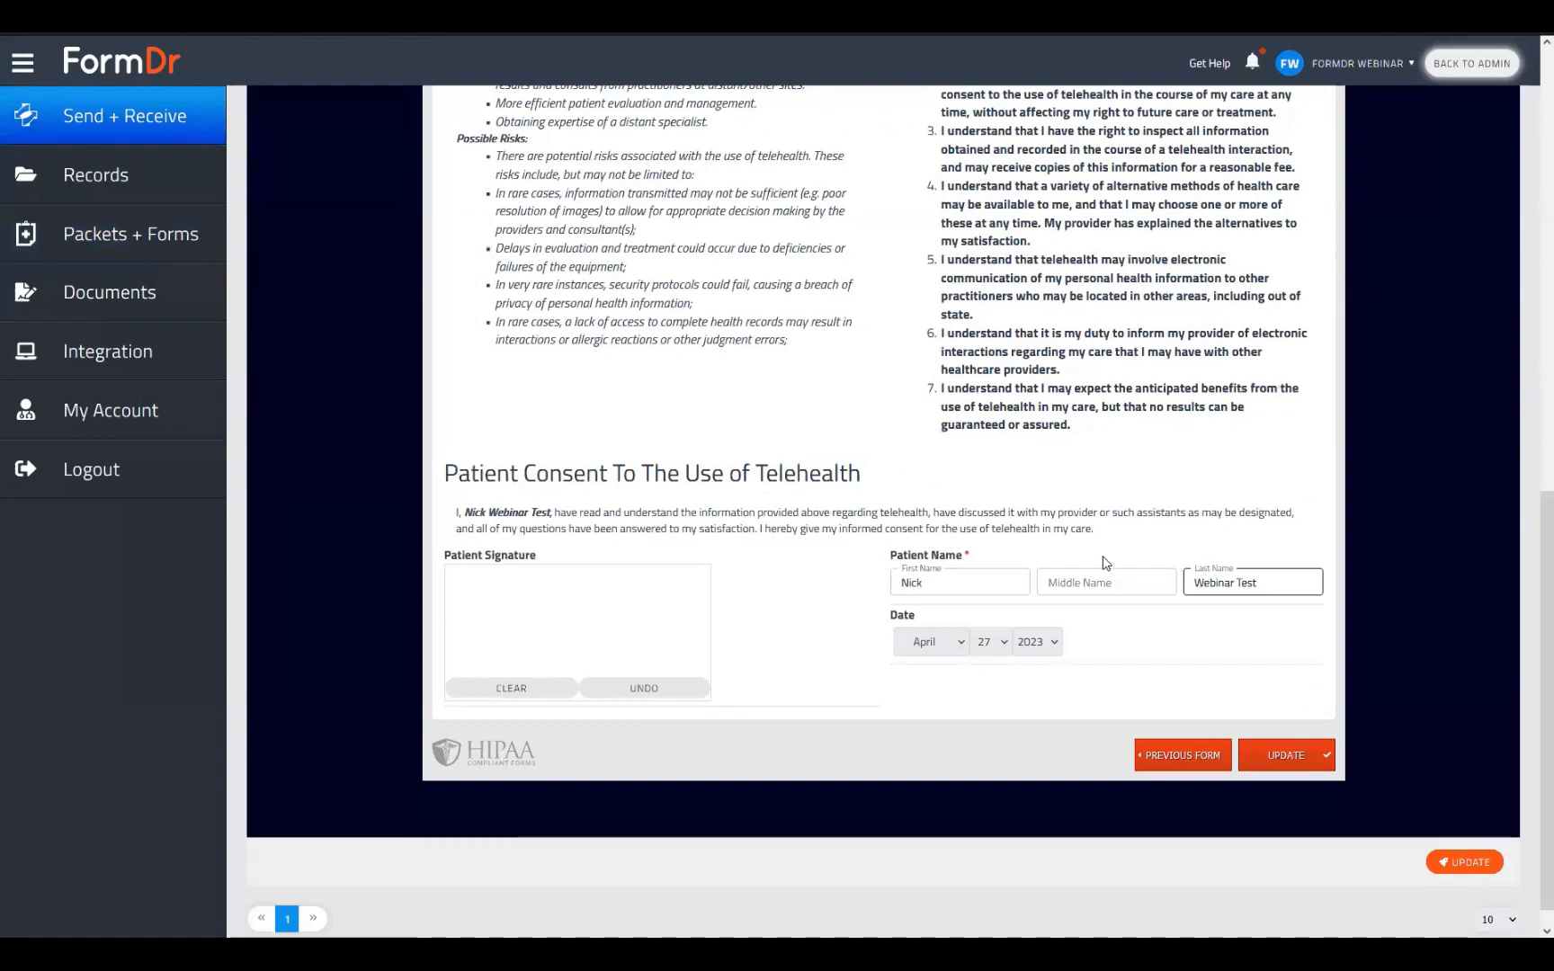
scroll(1104, 565, up, 5)
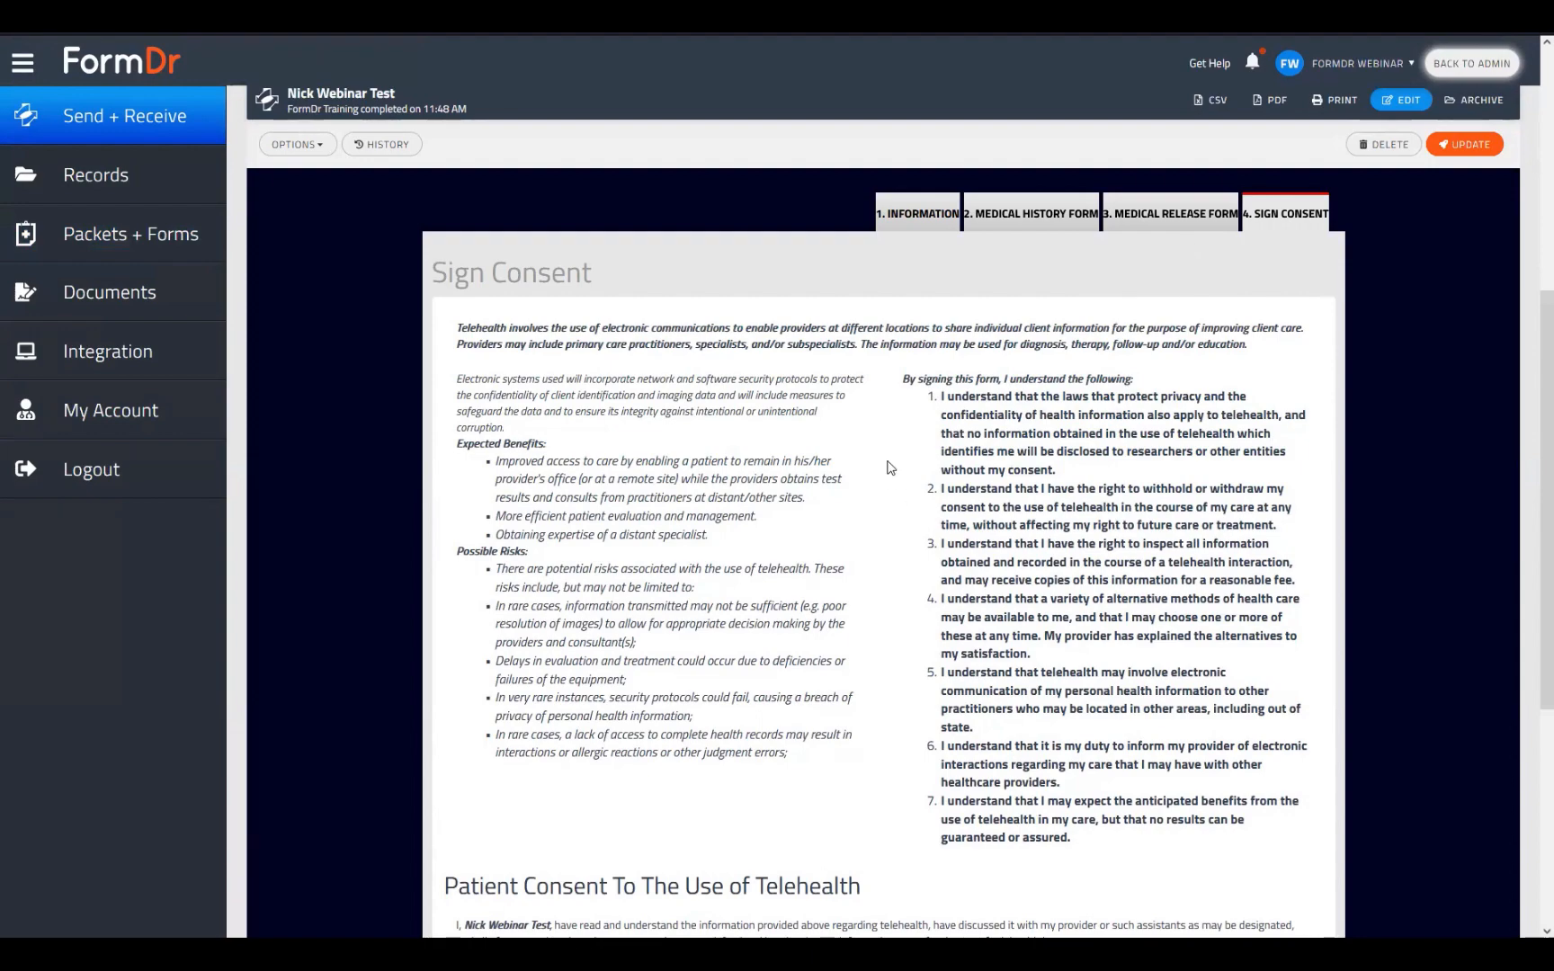
scroll(576, 405, up, 3)
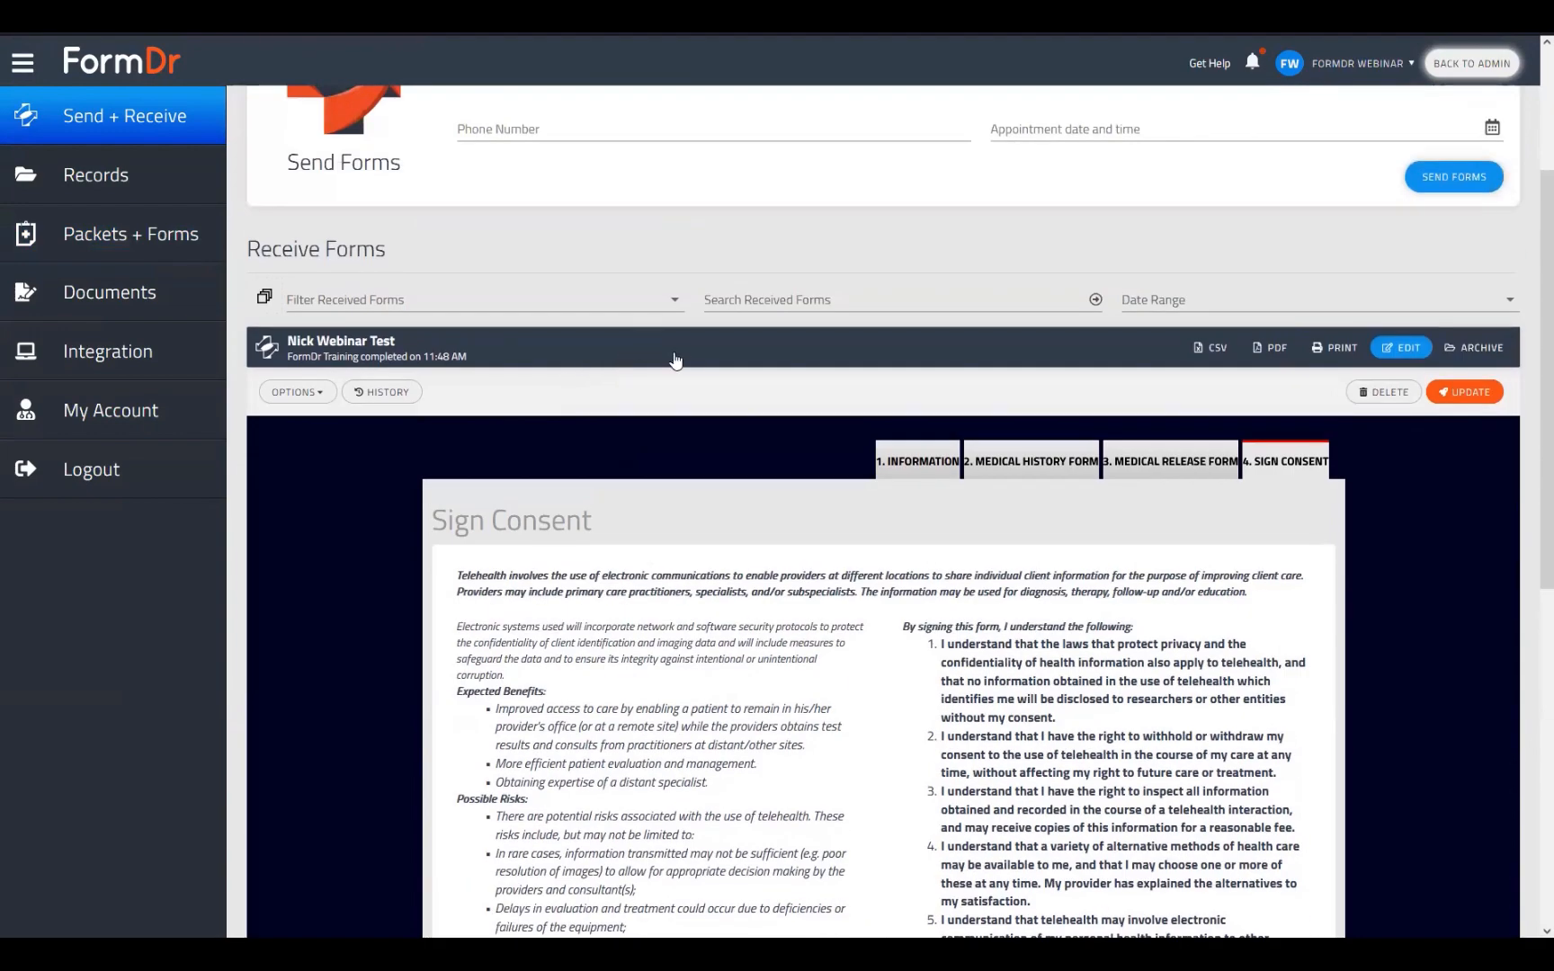
- Draw a patient signature on the submission's Sign Consent form and update the submission
scroll(791, 734, down, 2)
scroll(611, 666, down, 5)
drag(463, 582, 623, 618)
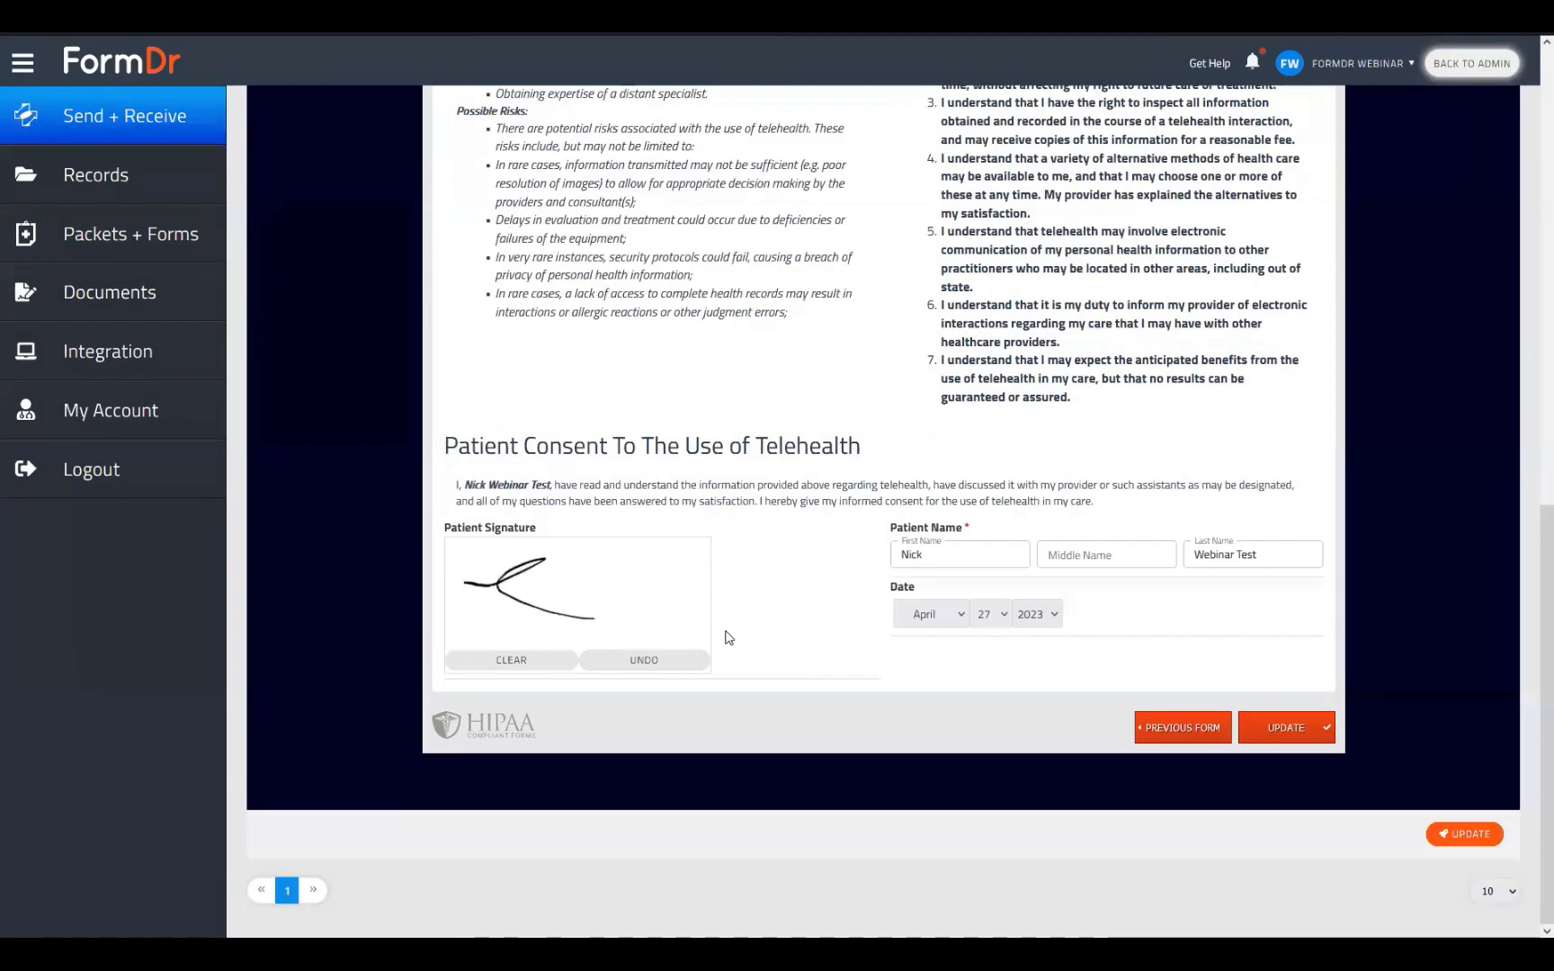
scroll(1151, 463, up, 1)
scroll(1151, 463, up, 4)
click(1443, 123)
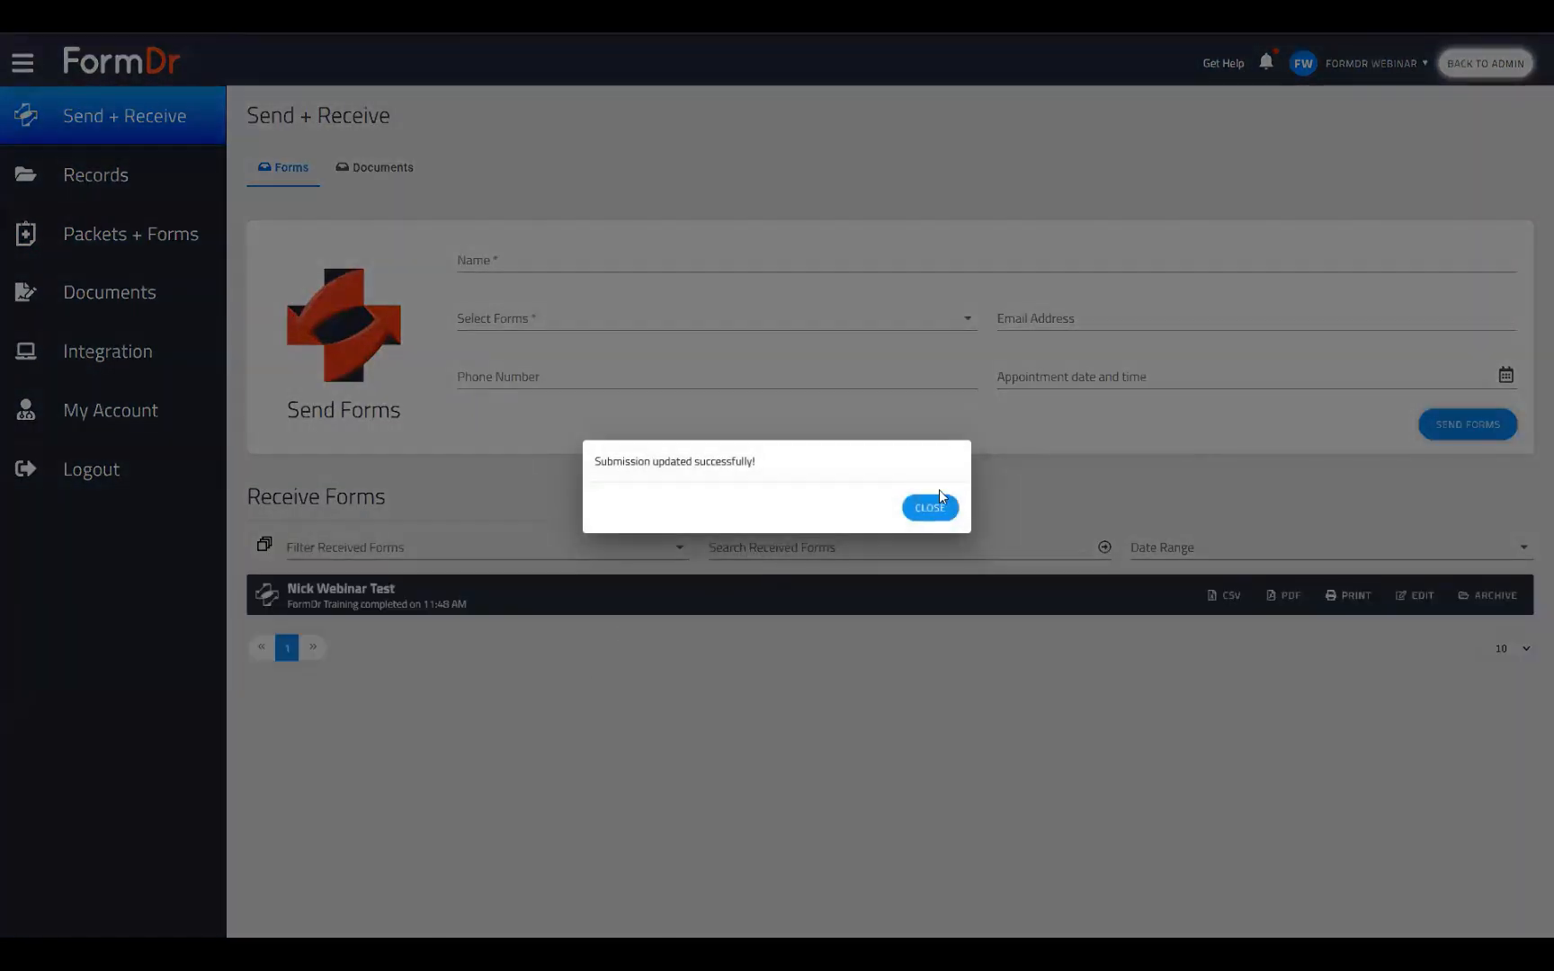
click(935, 504)
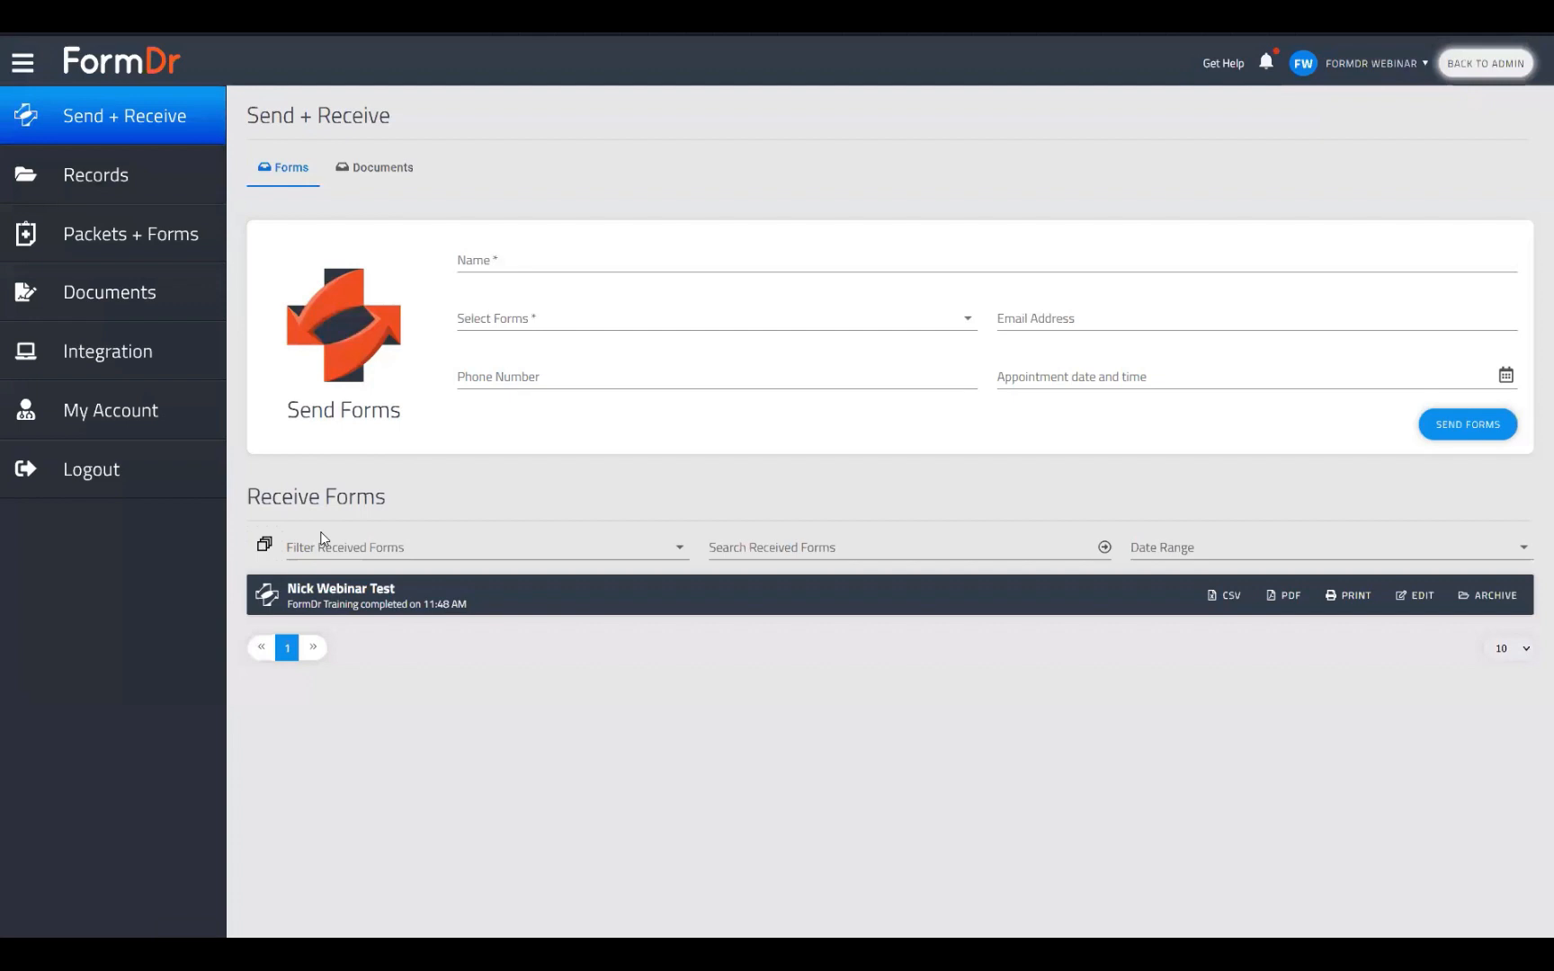
- Reopen the FormDr Training packet for editing and go to the Information form in the Build stage
click(91, 242)
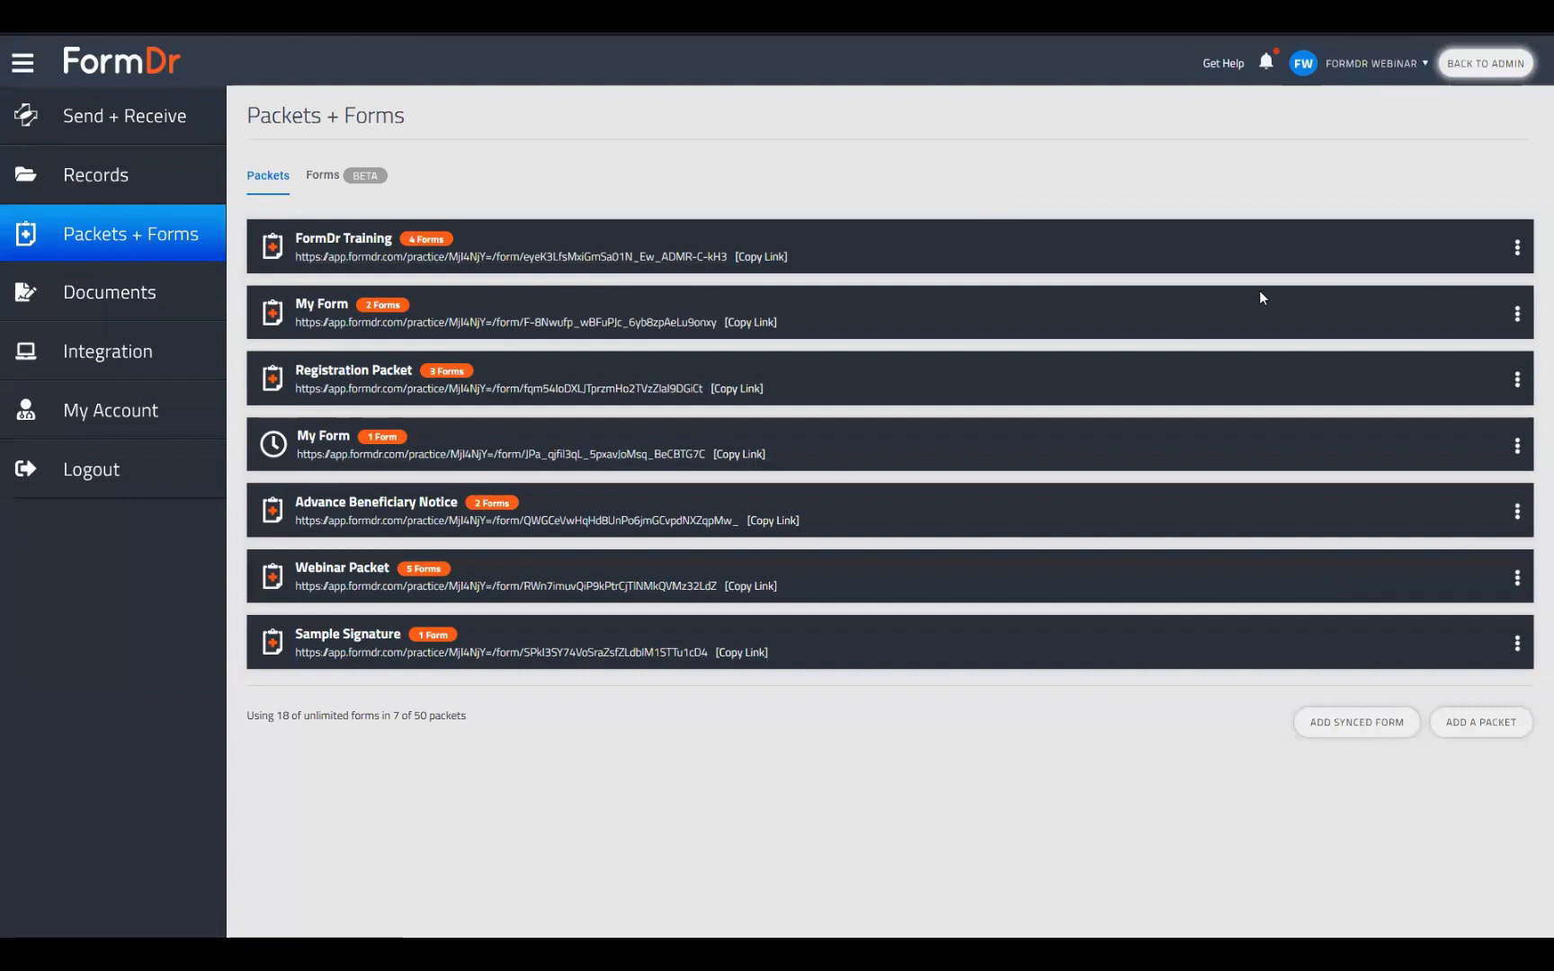
click(1517, 247)
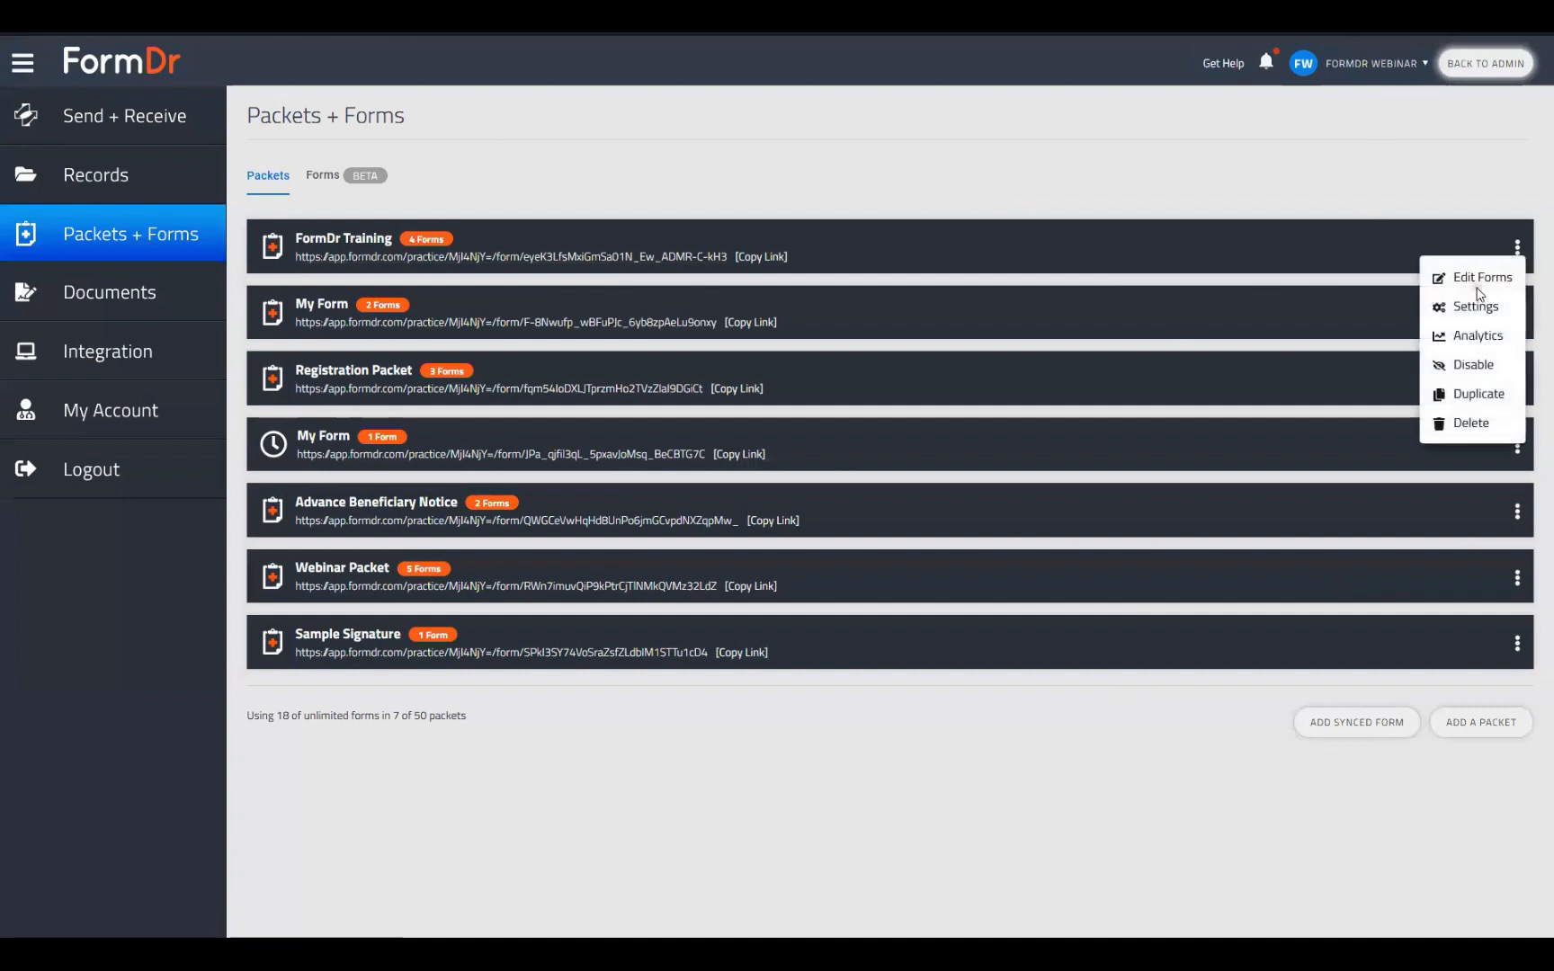
click(1475, 283)
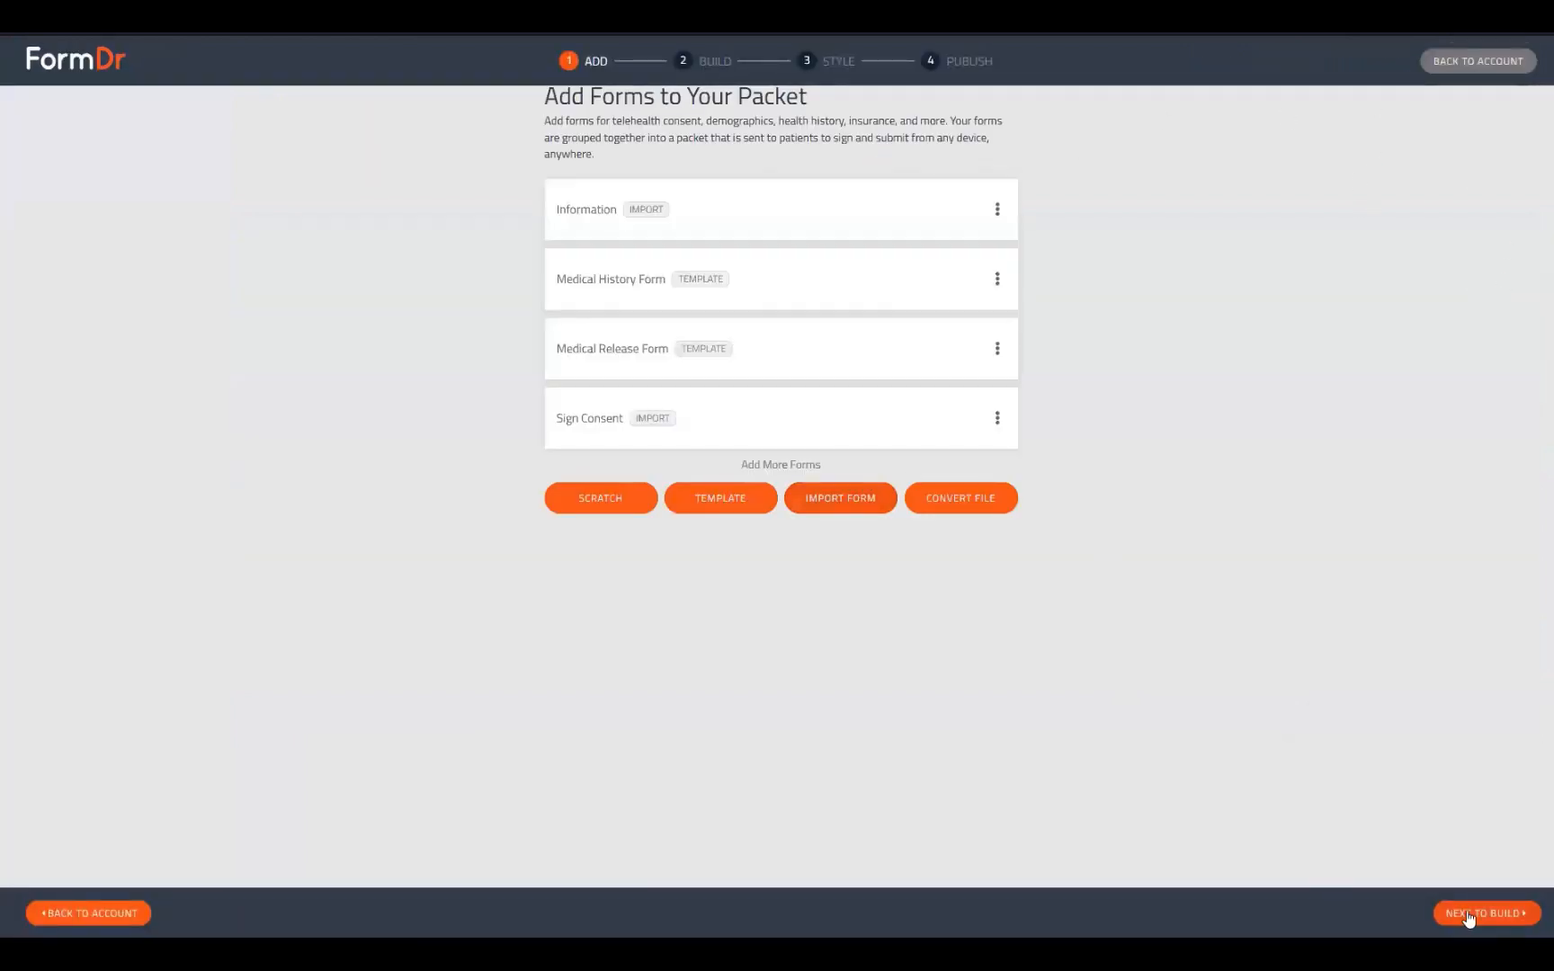
click(1462, 913)
scroll(202, 798, down, 2)
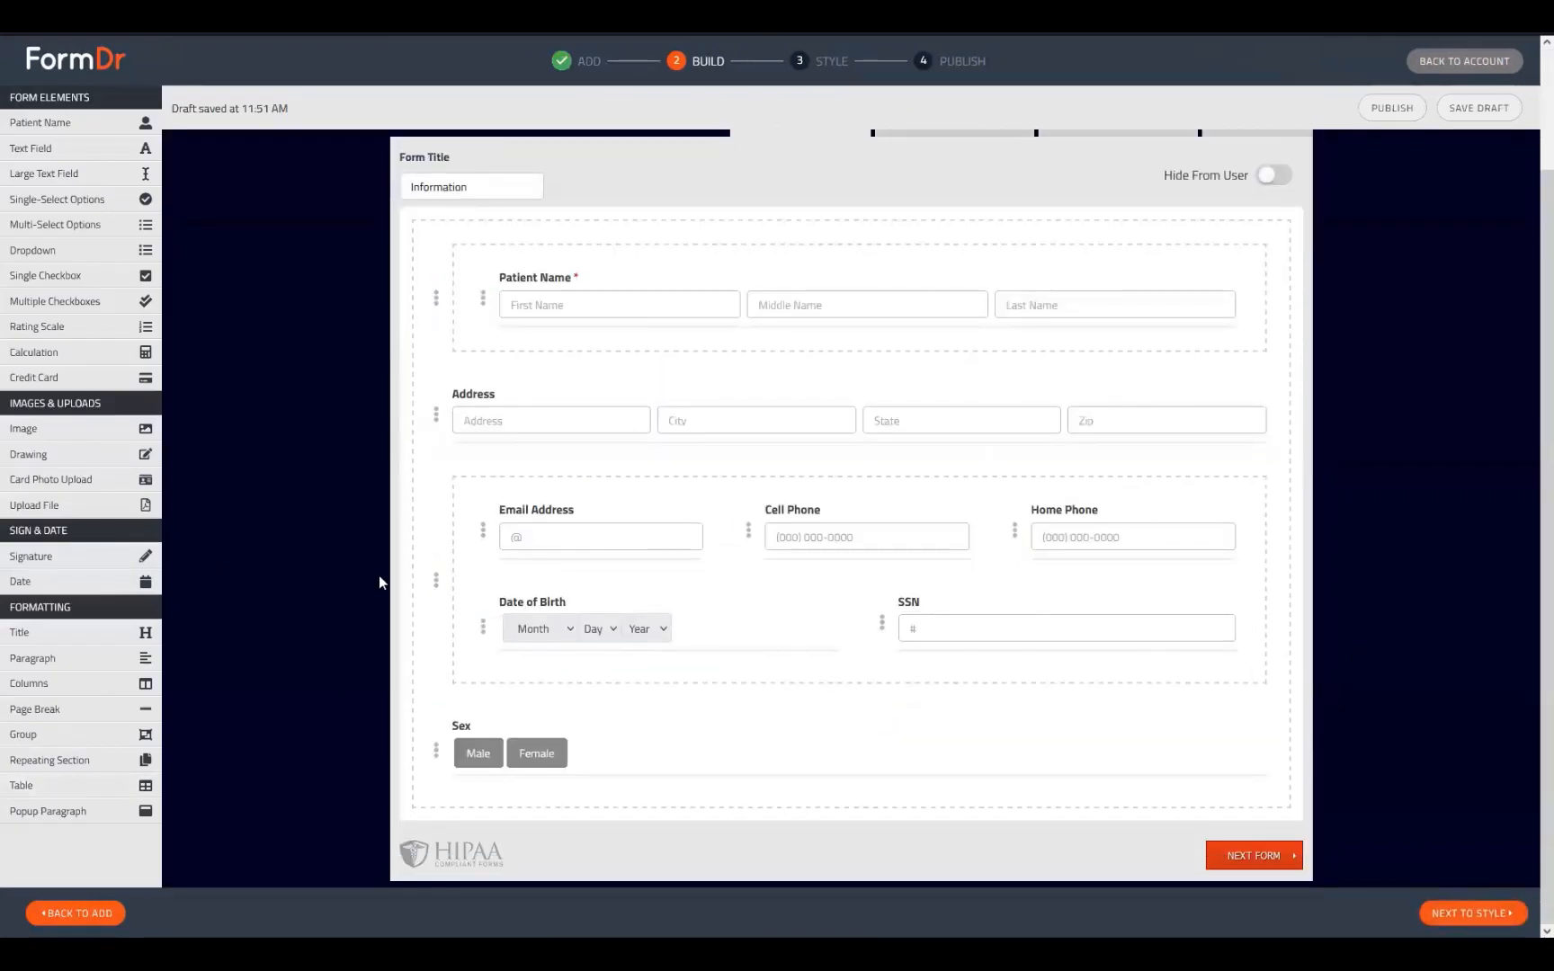
- Turn on Hide From User for the Information form's Address field and close its settings
click(435, 414)
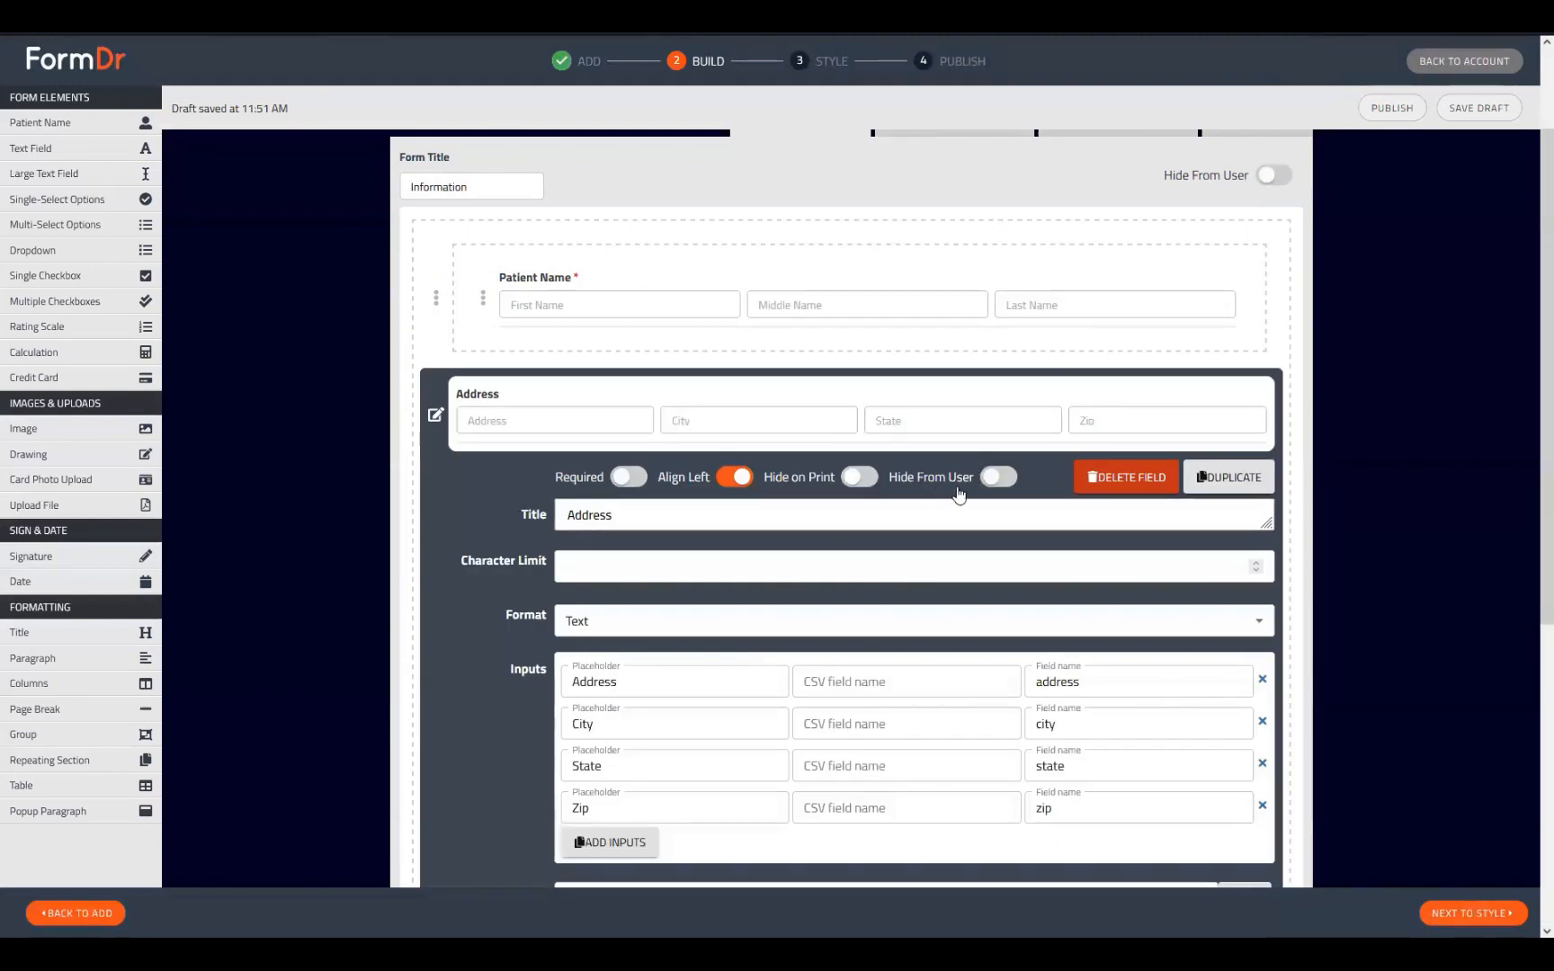
click(987, 481)
click(435, 416)
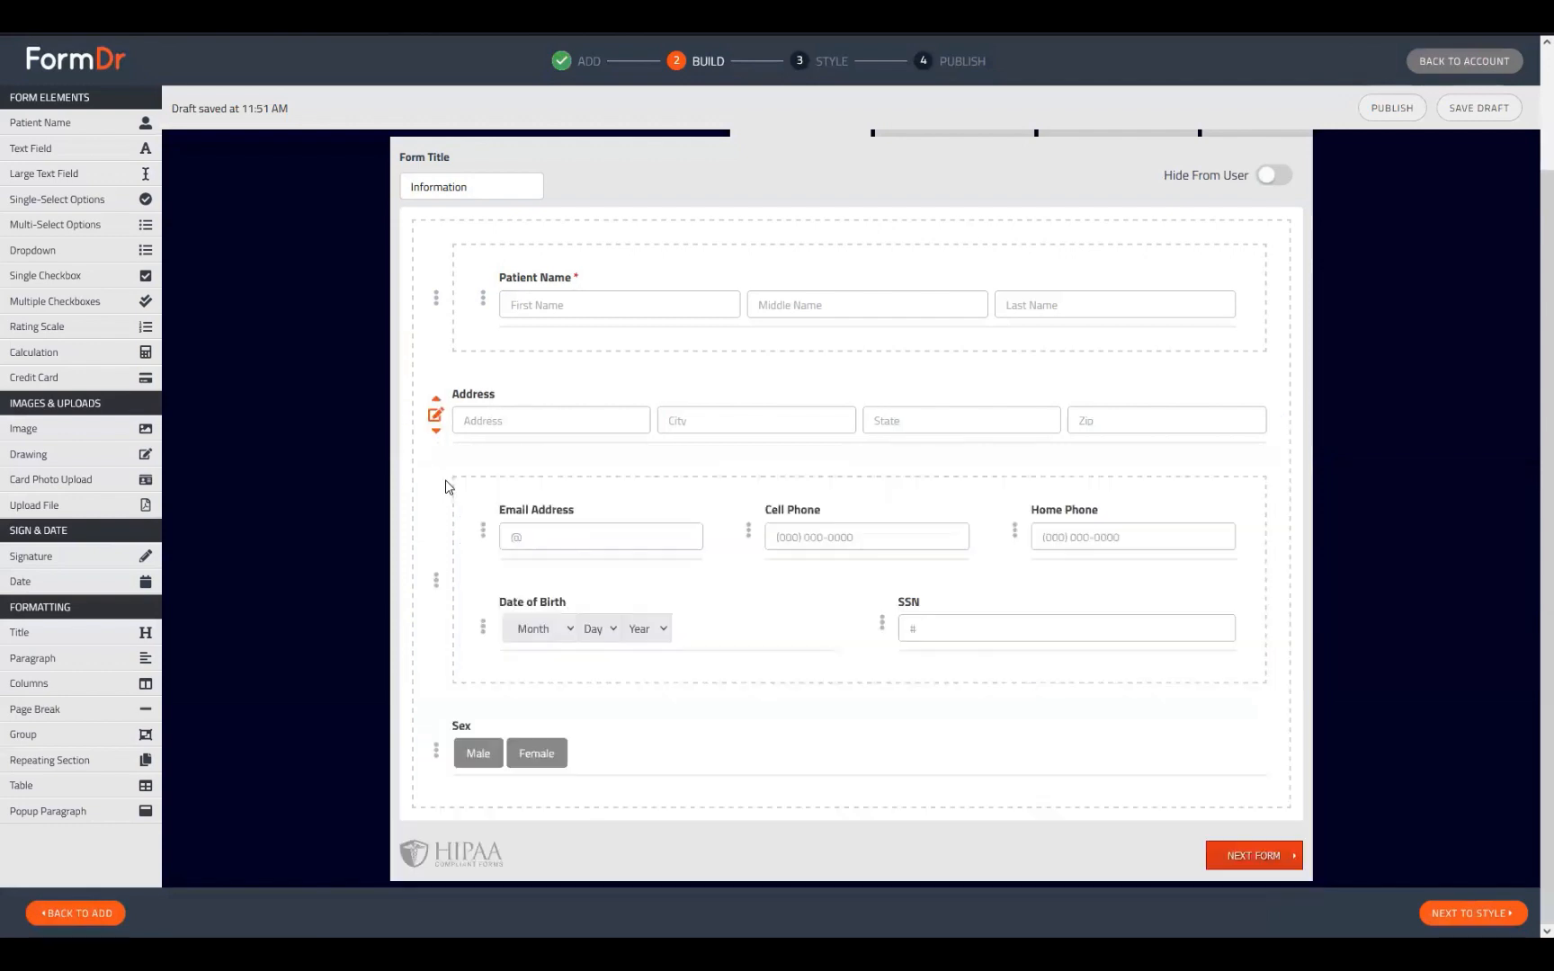
- Try Hide From User on the columns group holding the contact, date of birth and SSN fields, and switch it back off
click(436, 581)
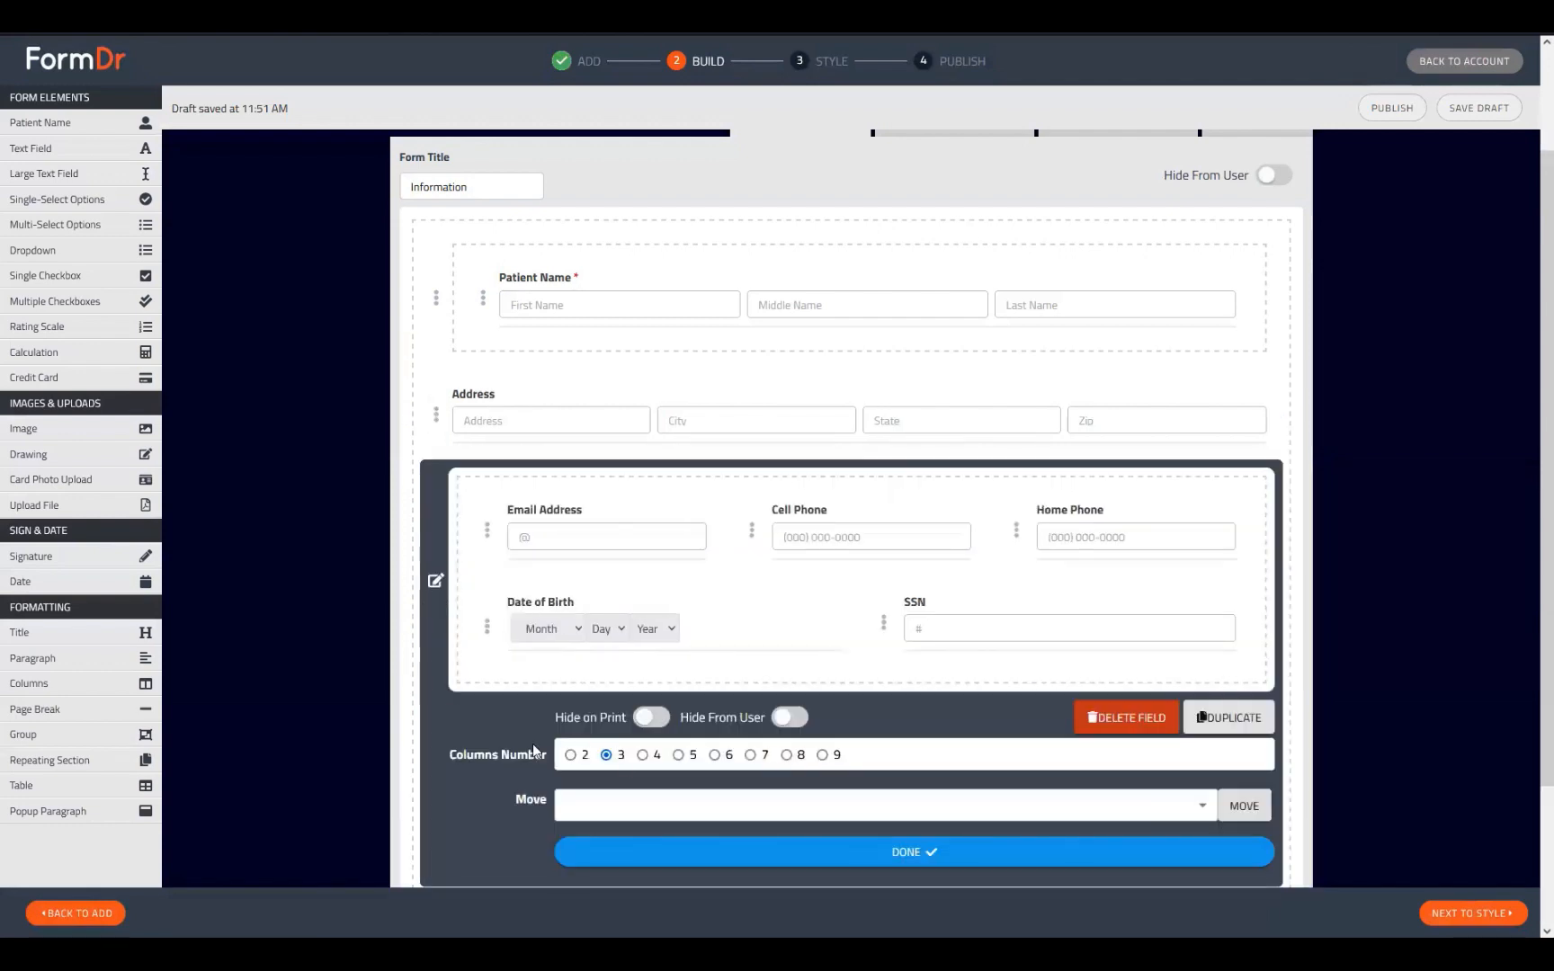
click(791, 718)
click(788, 716)
click(436, 580)
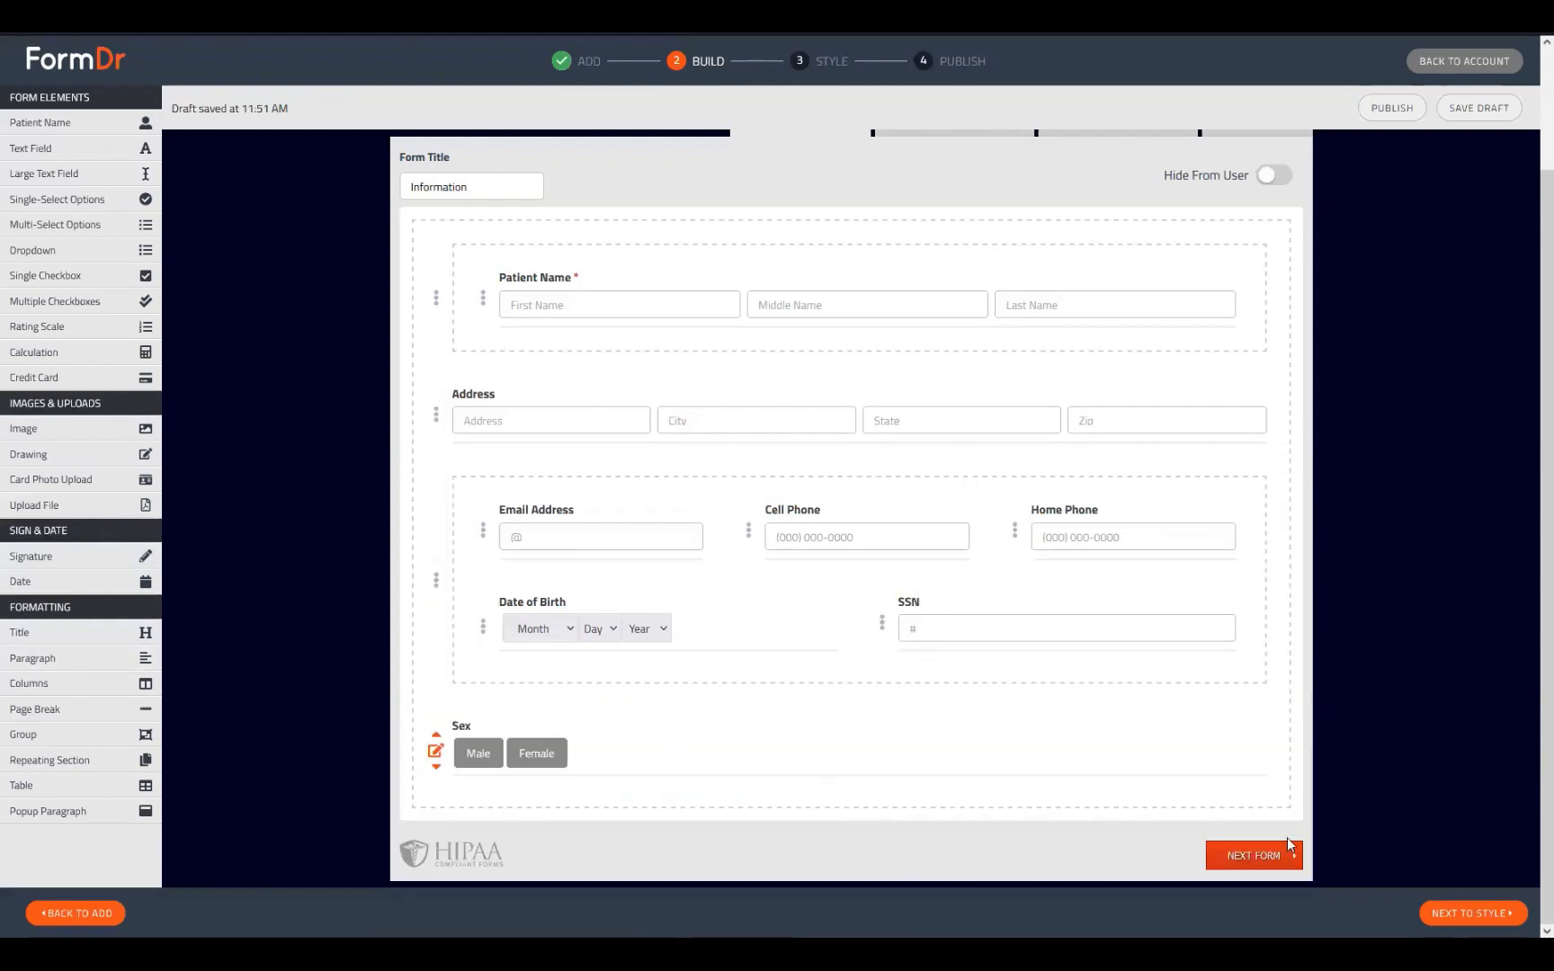
- Publish the edited packet, return to the account and open the account settings
click(1466, 915)
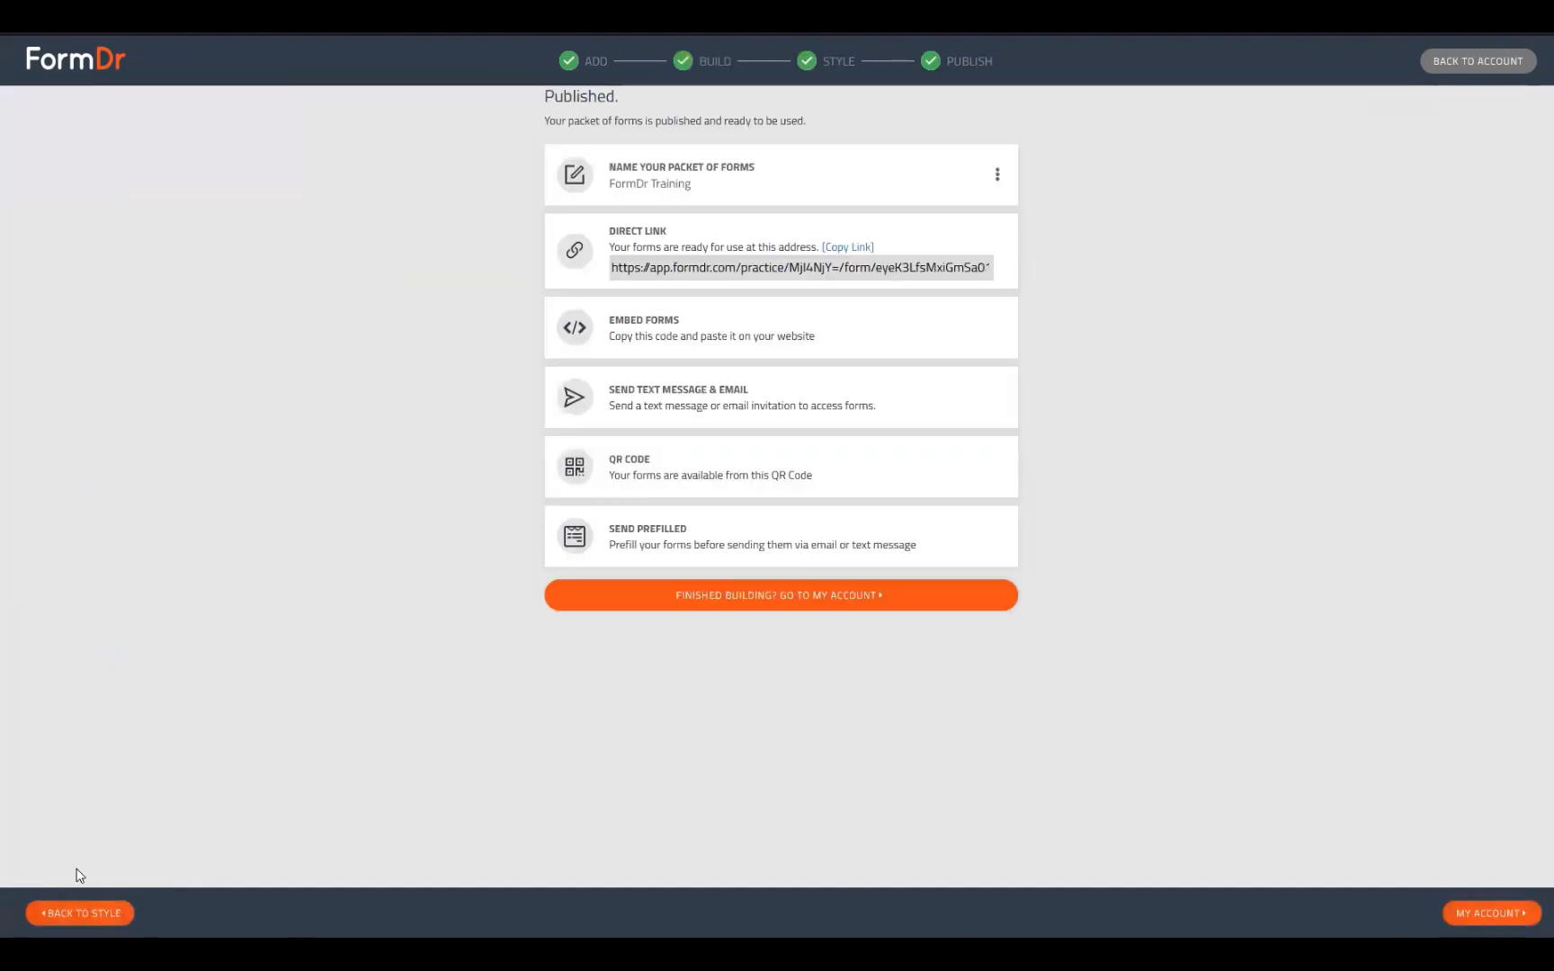
click(766, 595)
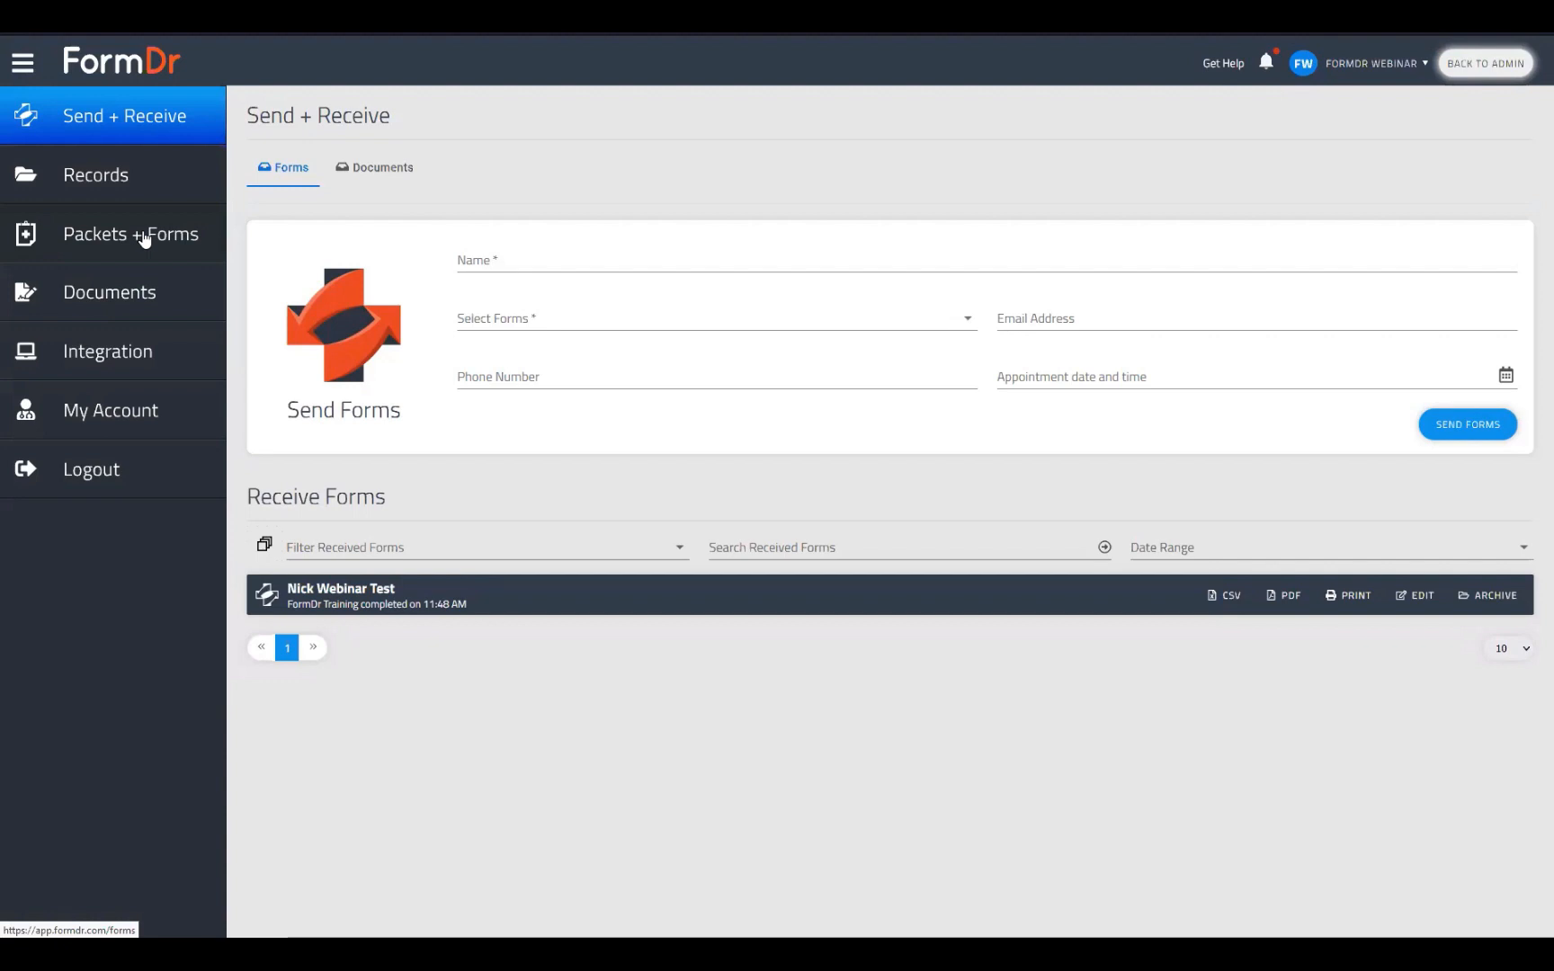
click(108, 410)
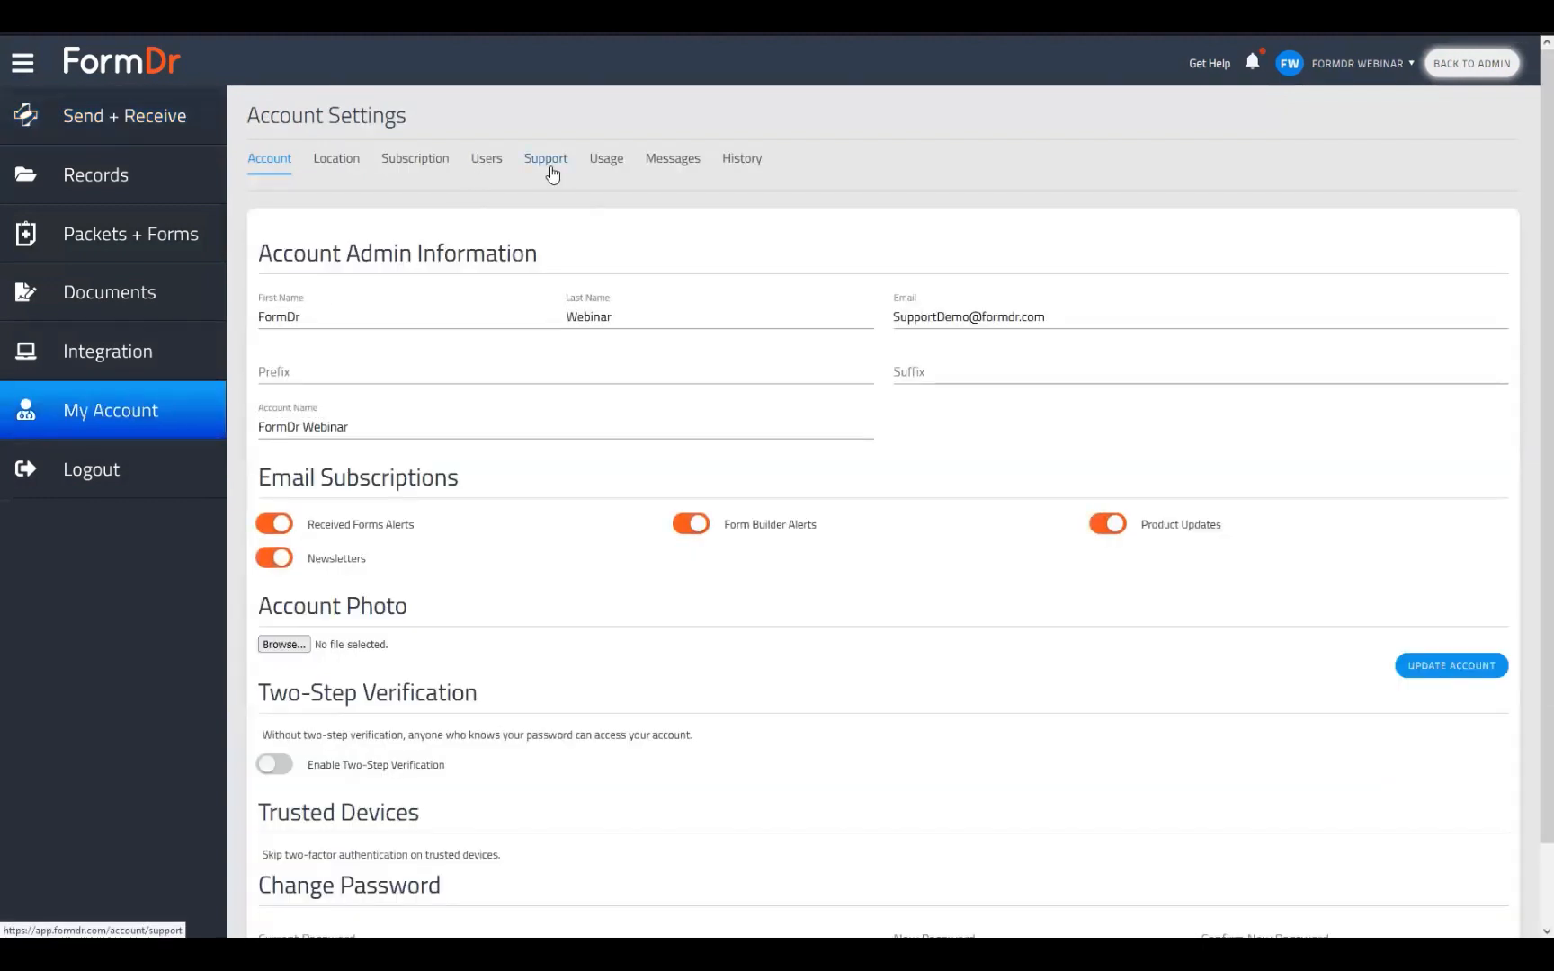
- Open the product guide from the account's support page and go to its Building Forms category
click(552, 173)
click(1464, 286)
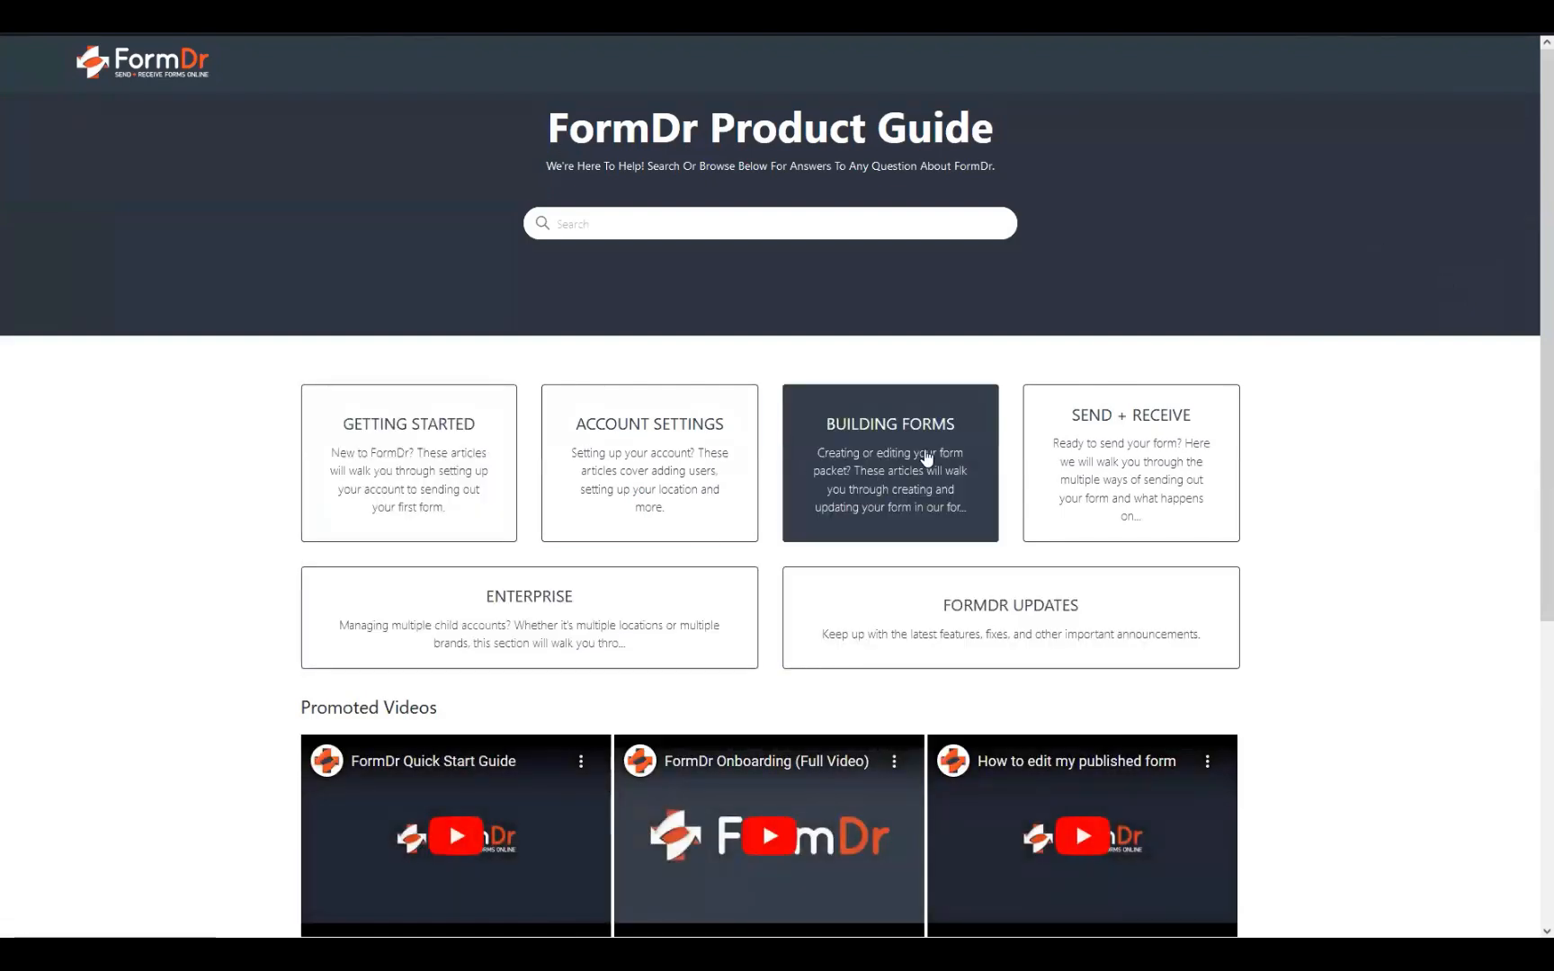
click(905, 485)
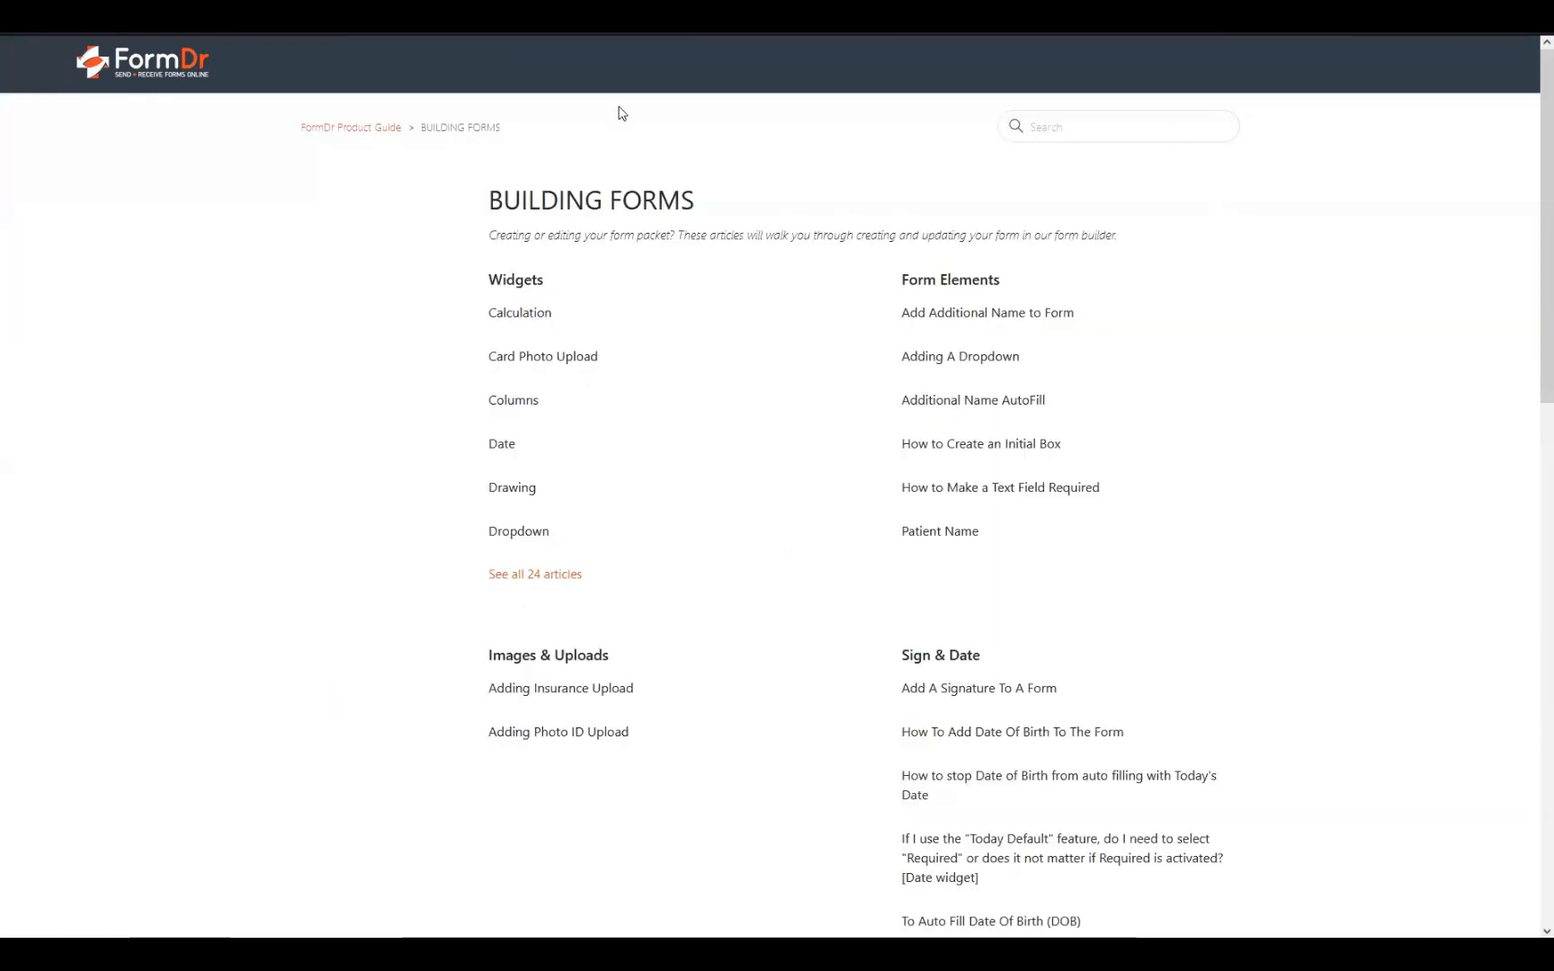
- Look through the Building Forms topics and open the Autocomplete Fields and Autocomplete In A Paragraph articles
scroll(643, 702, down, 6)
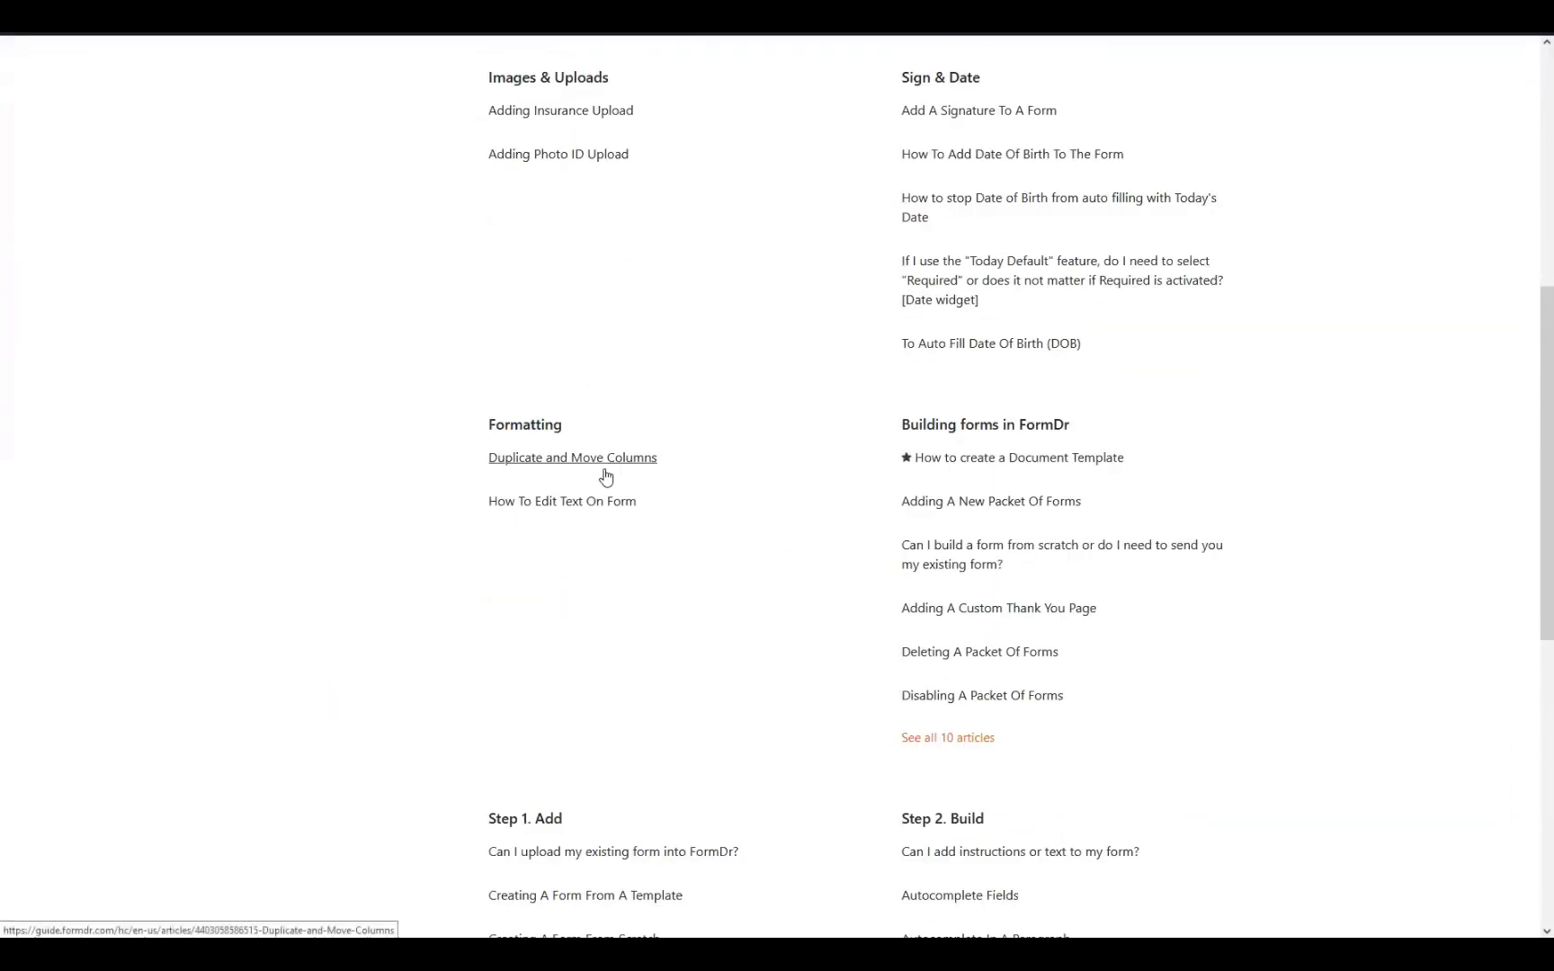
scroll(607, 479, down, 4)
scroll(870, 444, down, 2)
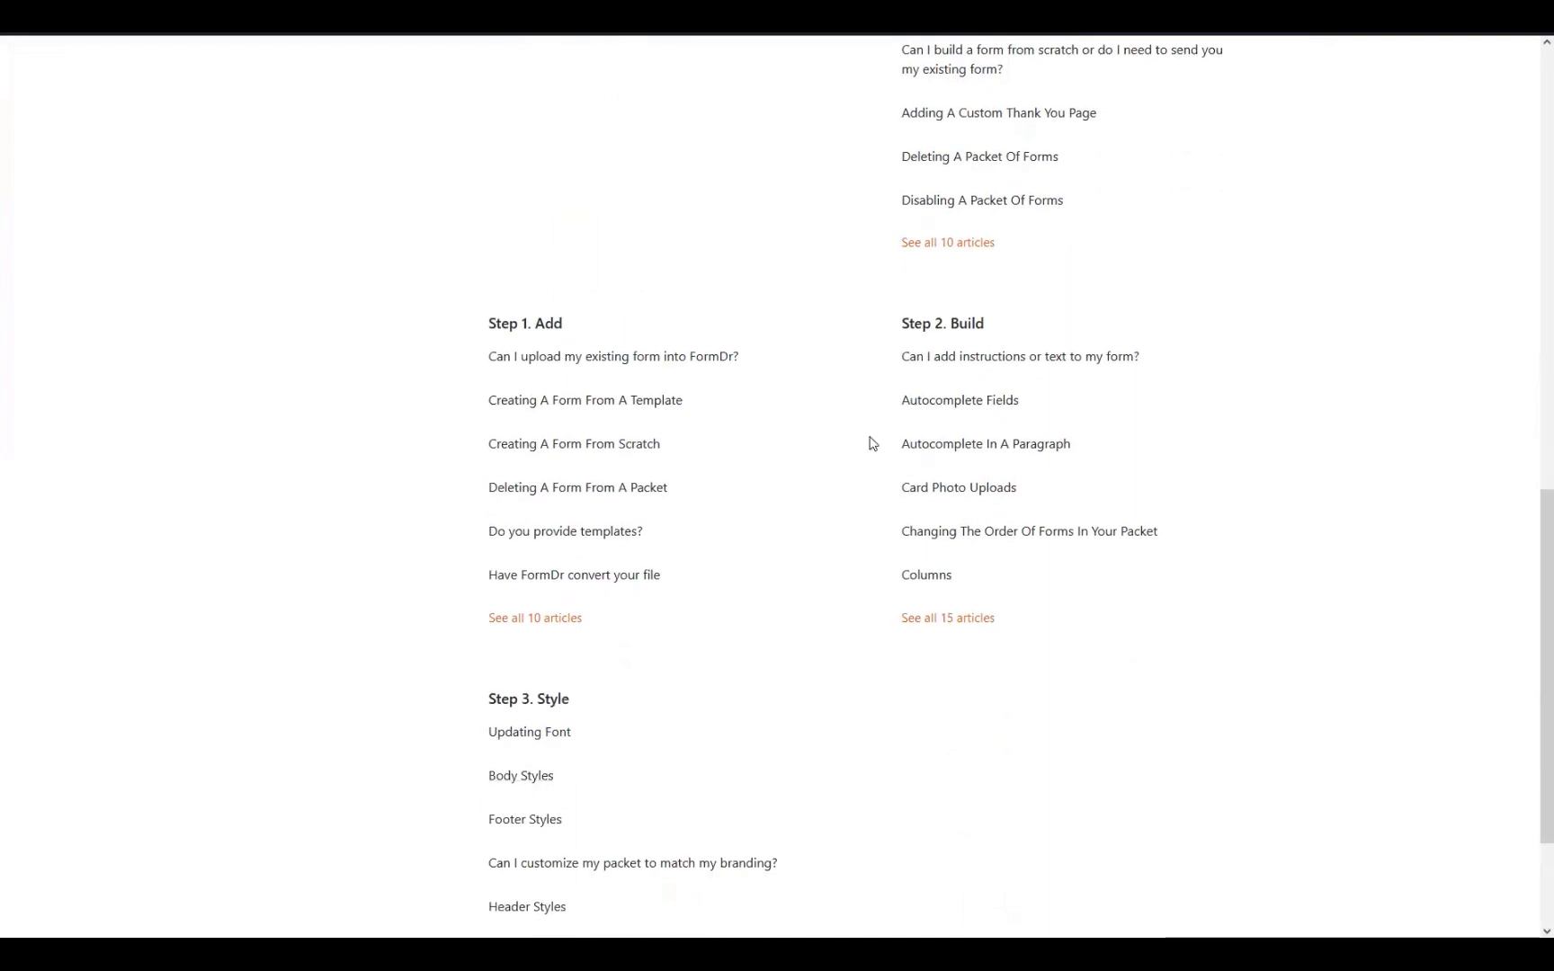
click(1003, 401)
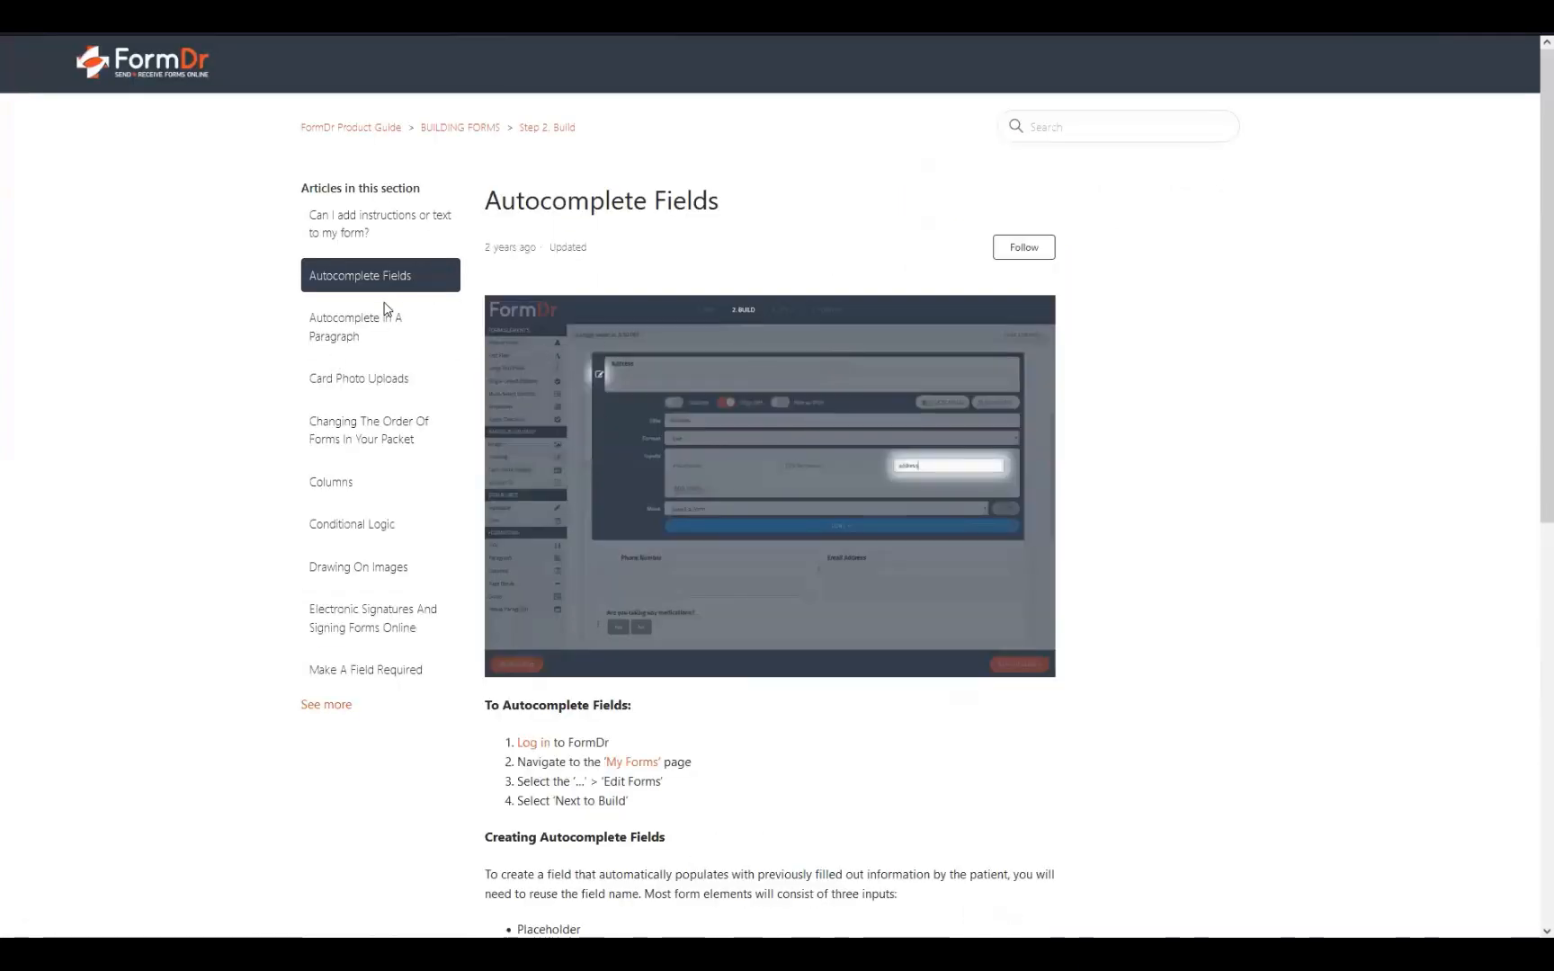
click(385, 316)
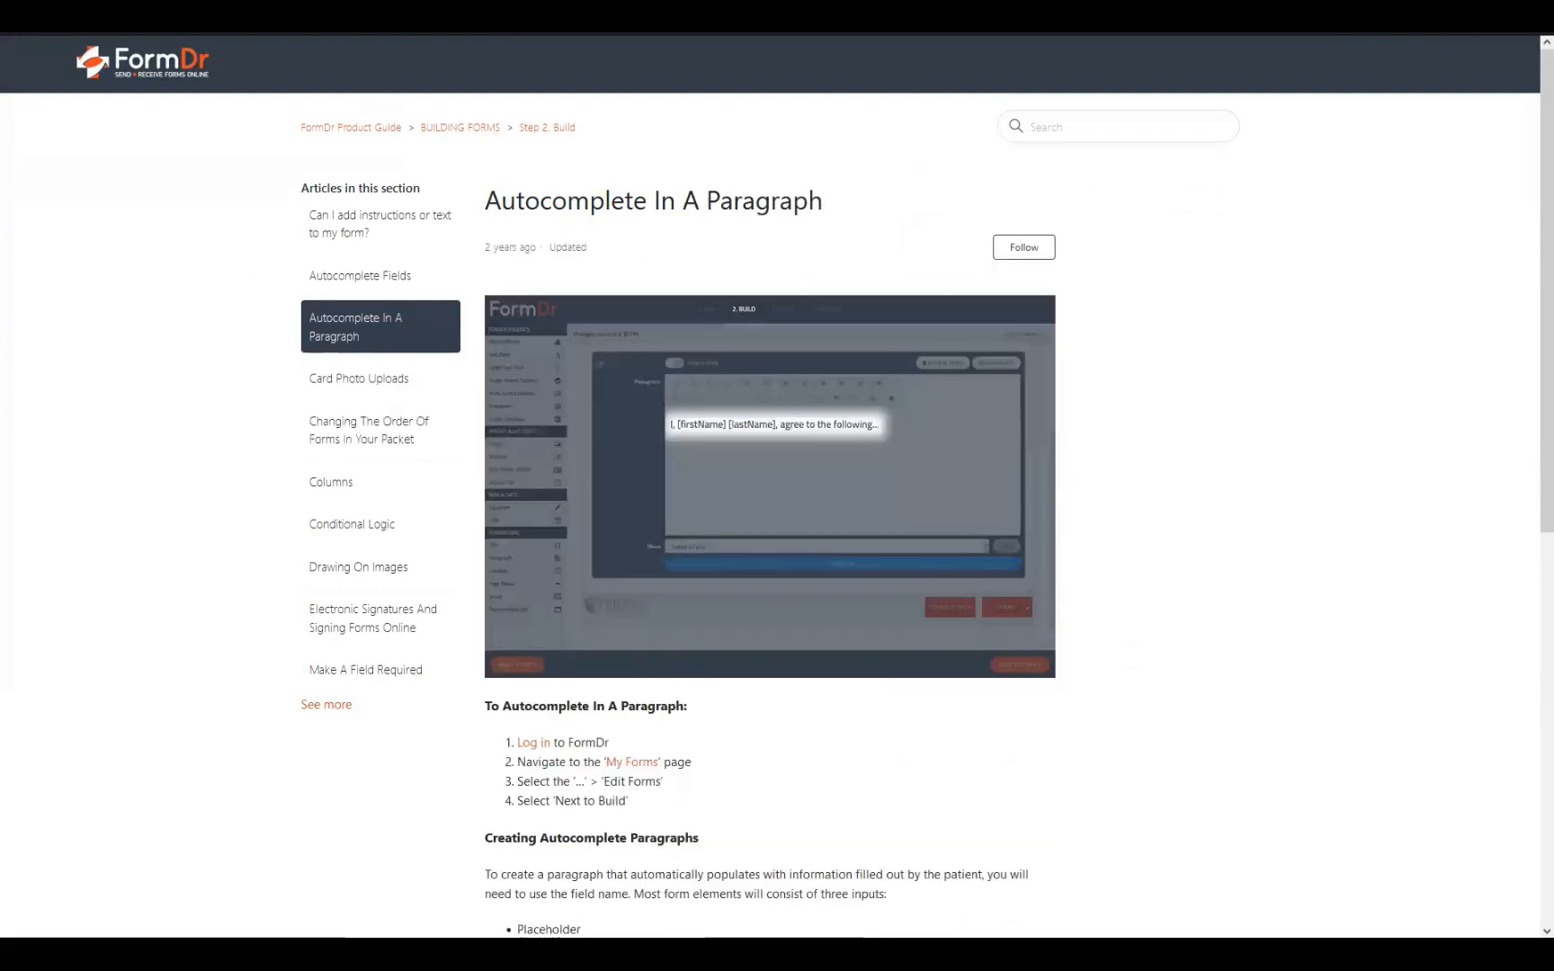
- Return to the guide's home page, open FormDr Updates and look over the April 2023 Webinar Schedule
click(360, 128)
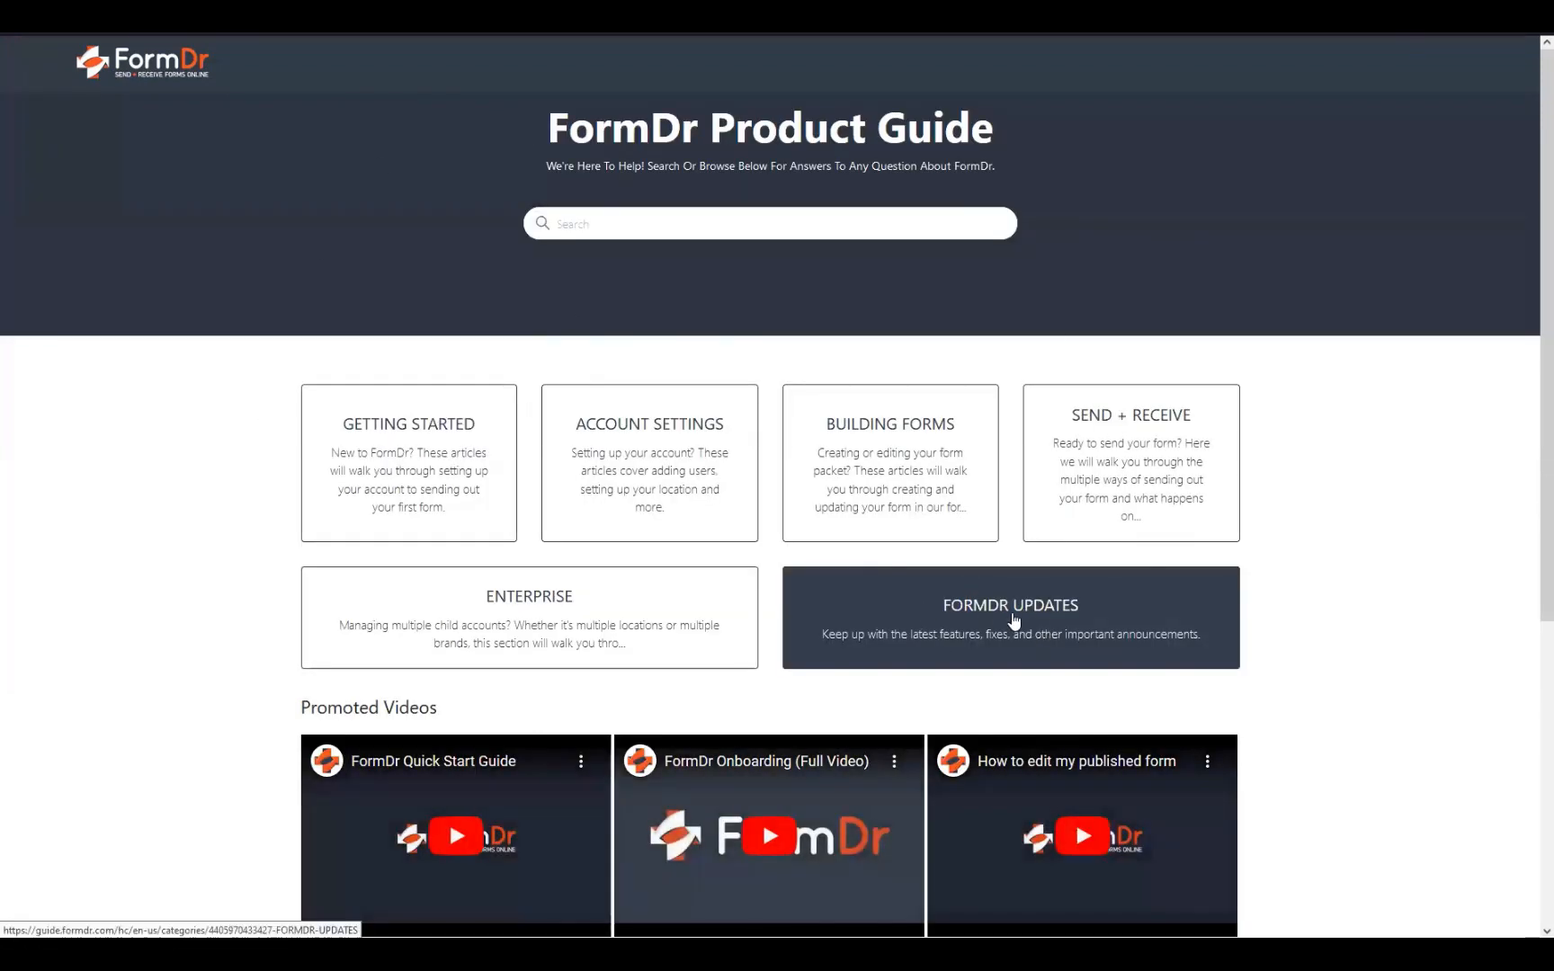
click(1065, 620)
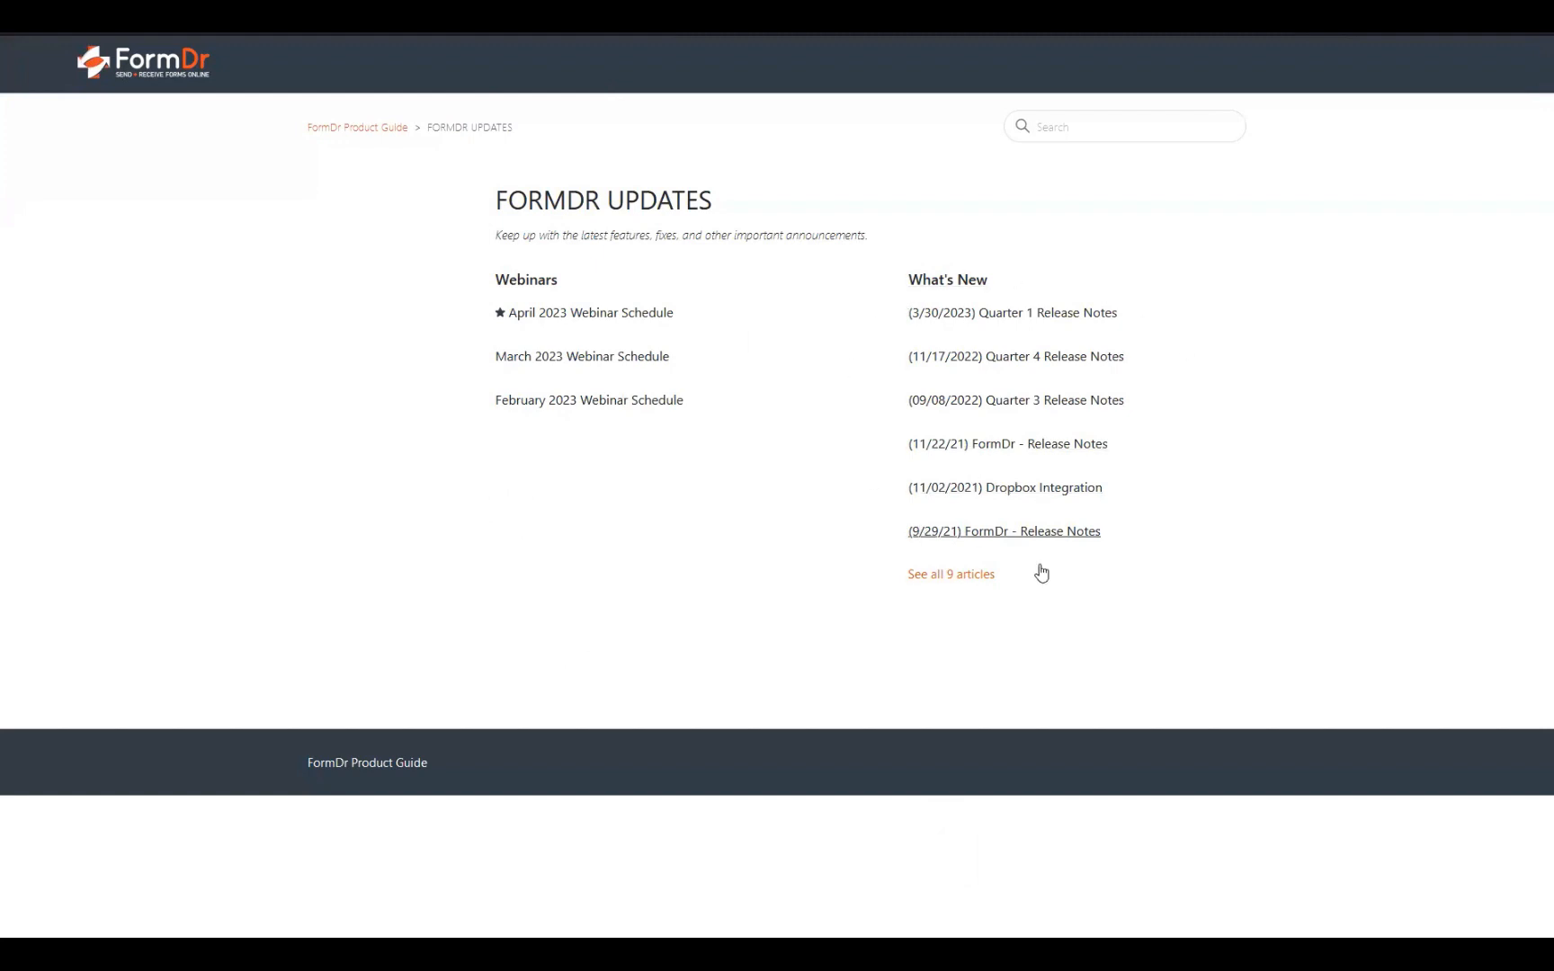
click(591, 315)
scroll(884, 514, down, 5)
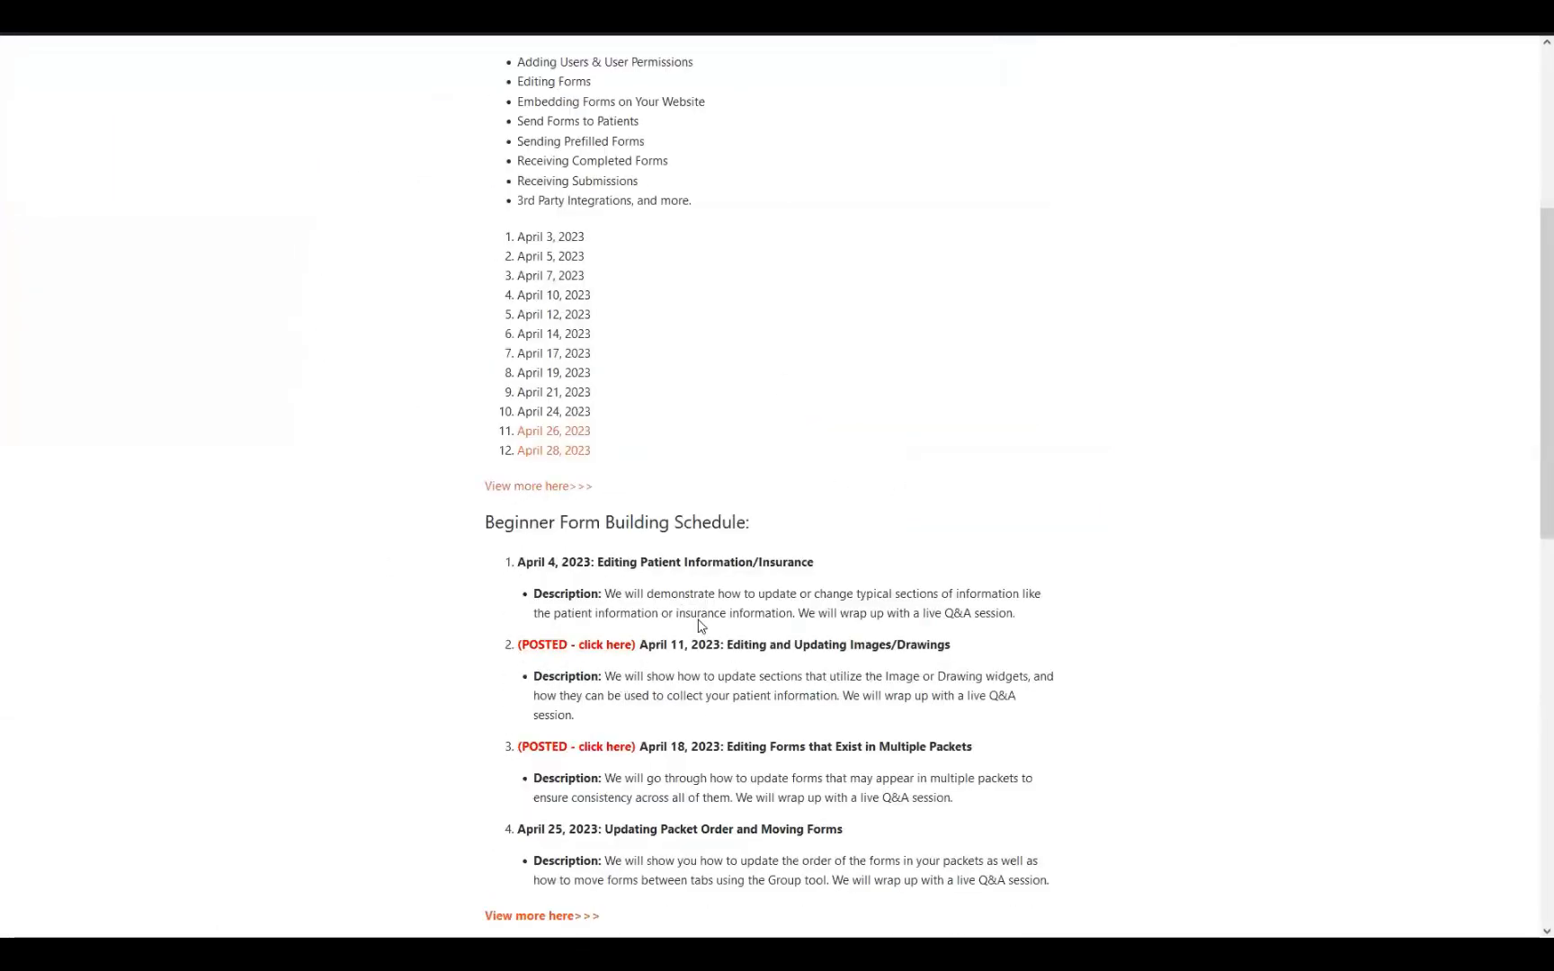
scroll(700, 626, up, 4)
- Open the February 2023 Webinar Schedule and read through its beginner and advanced form building sessions
click(342, 347)
scroll(792, 642, down, 1)
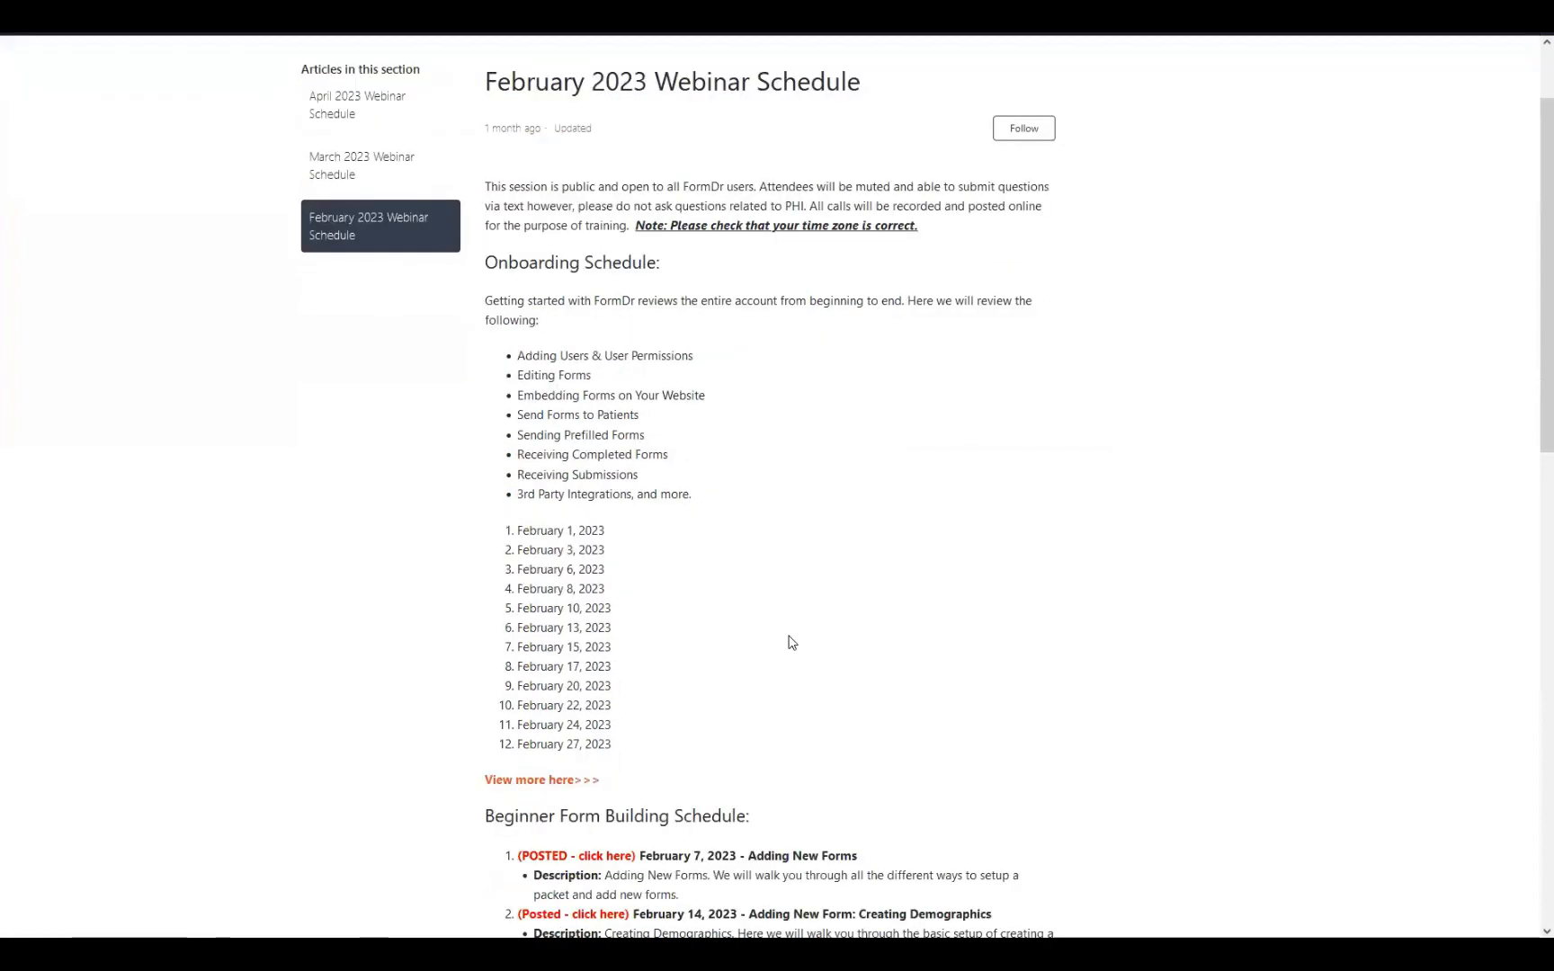
scroll(789, 539, down, 5)
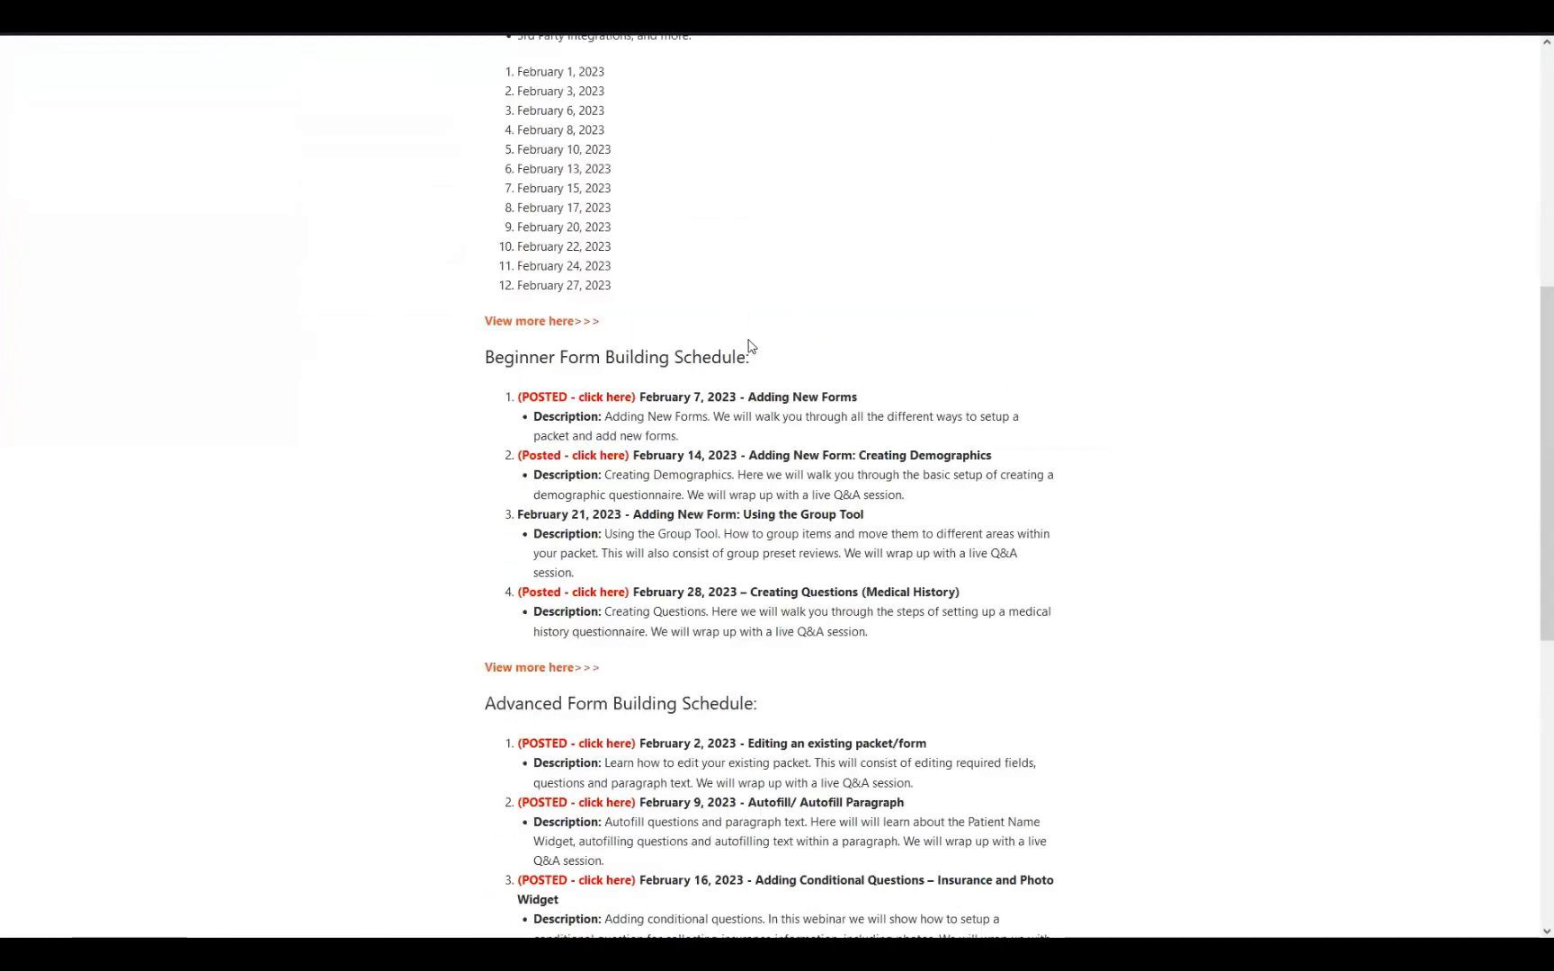
scroll(792, 386, down, 5)
scroll(686, 537, up, 2)
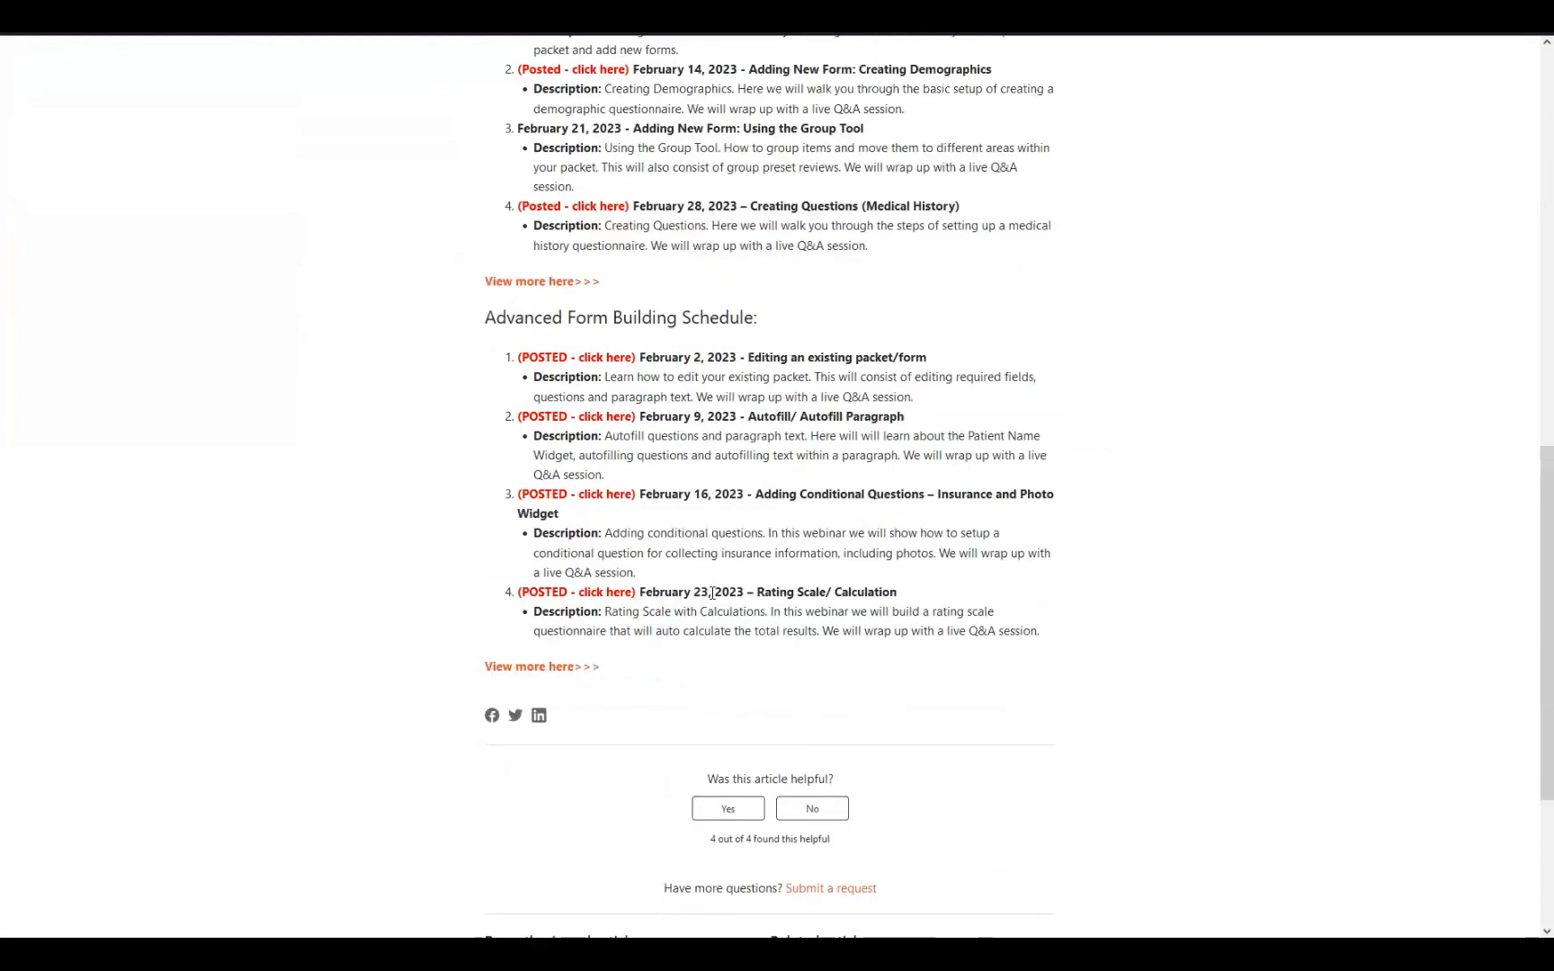
drag(812, 555, 927, 627)
click(442, 284)
scroll(441, 284, up, 5)
scroll(758, 572, up, 5)
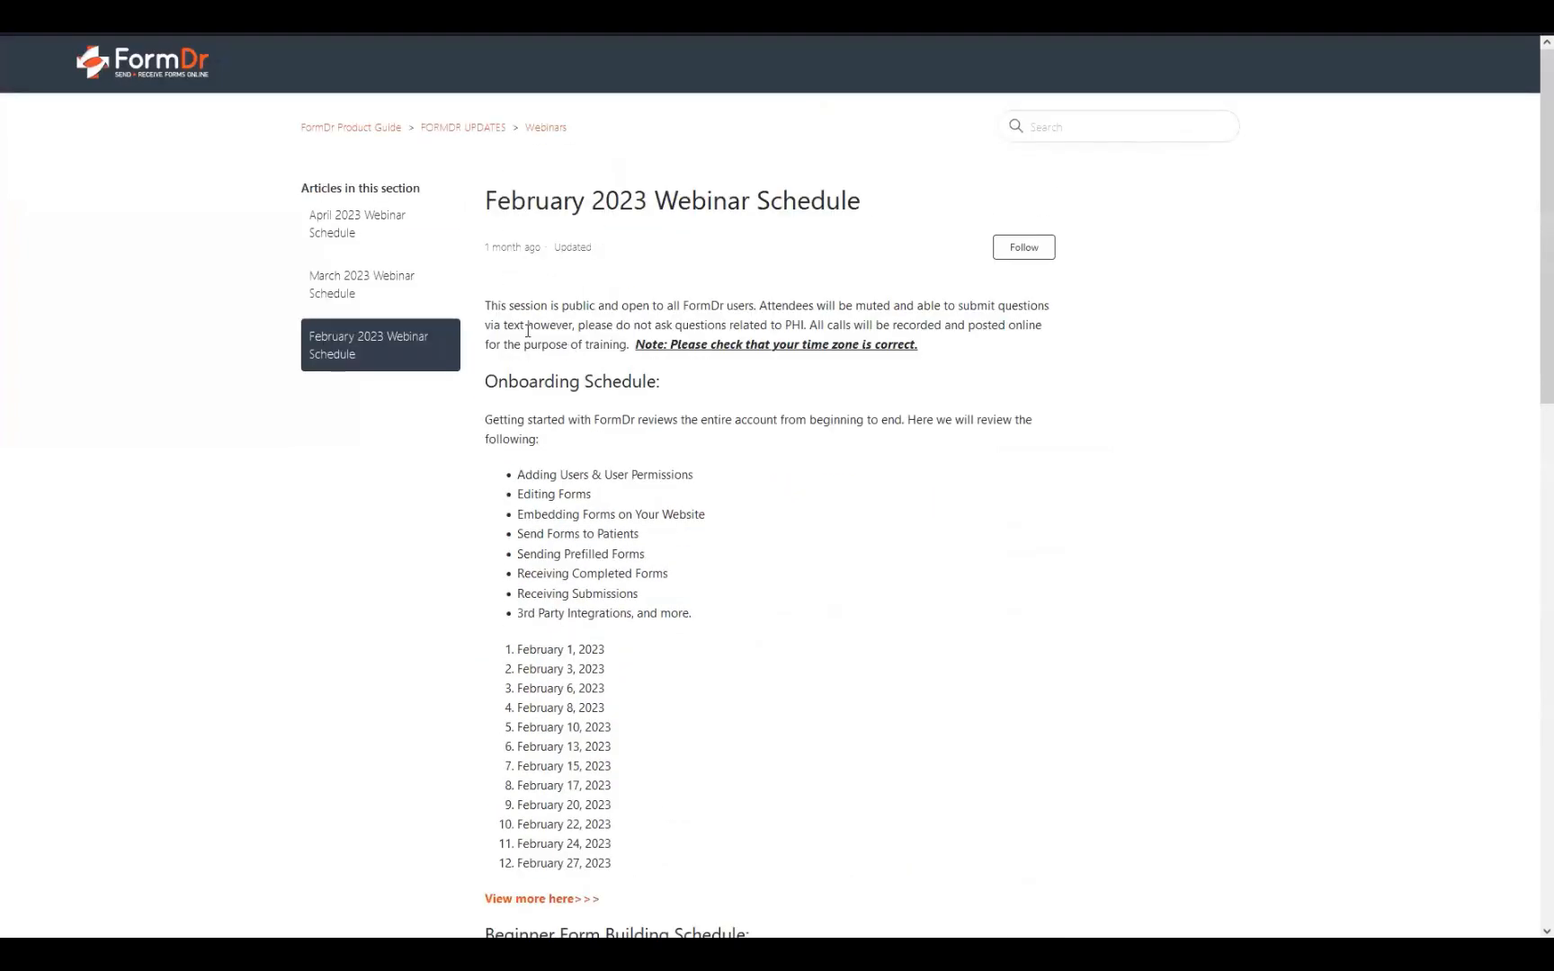
- Open the March 2023 Webinar Schedule and read through its onboarding, beginner and advanced sessions
click(367, 287)
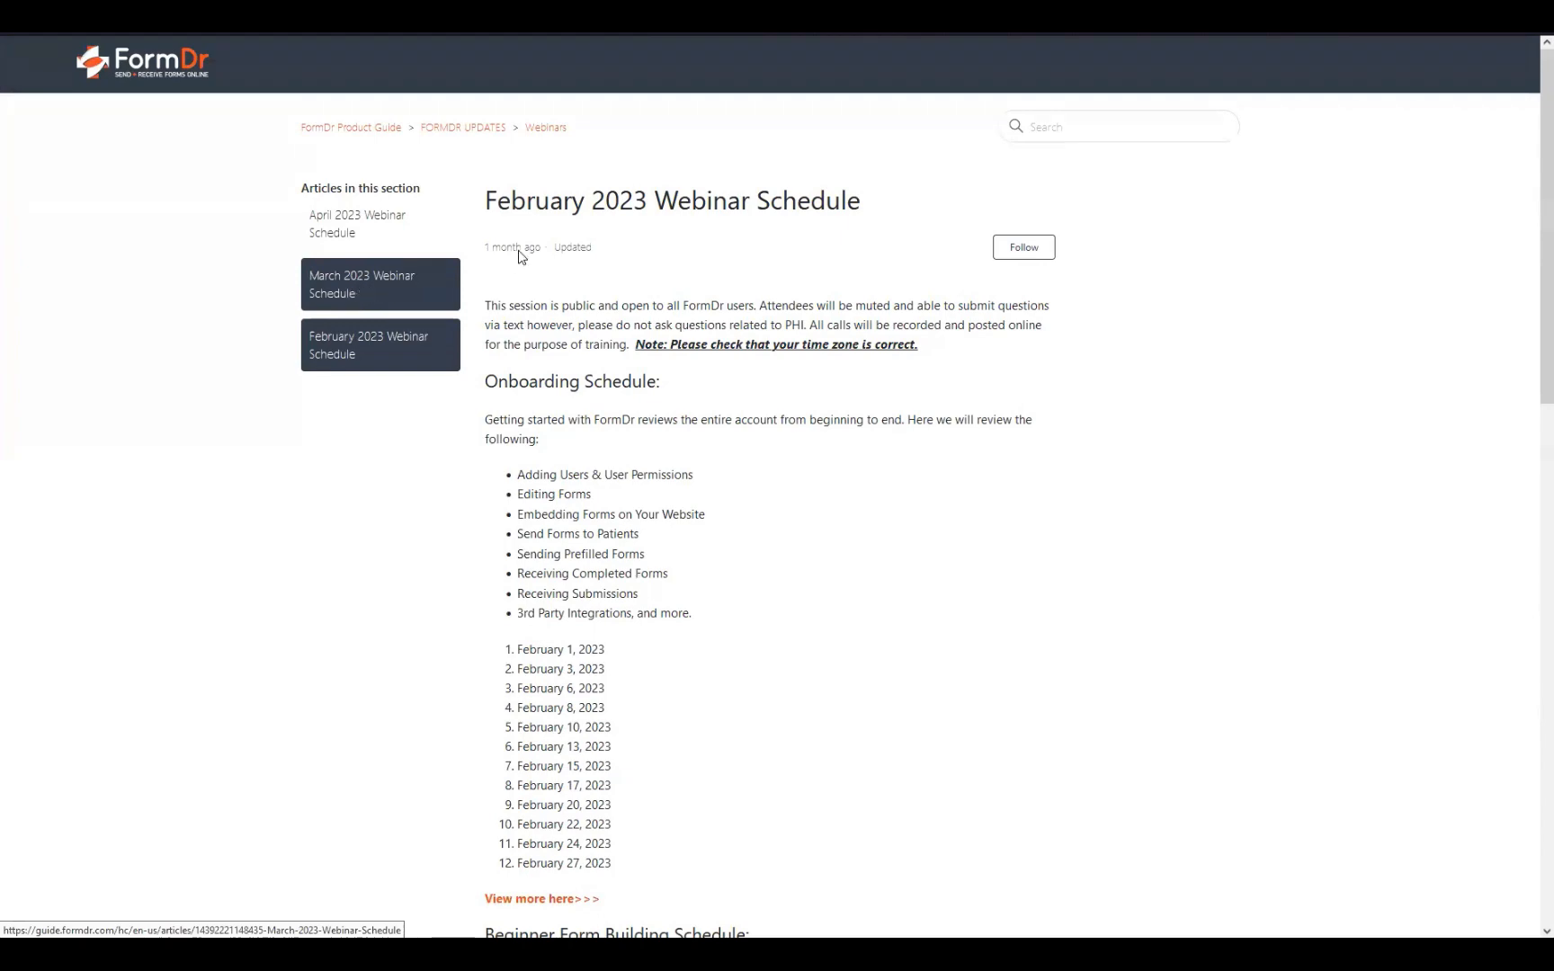
scroll(1020, 440, down, 3)
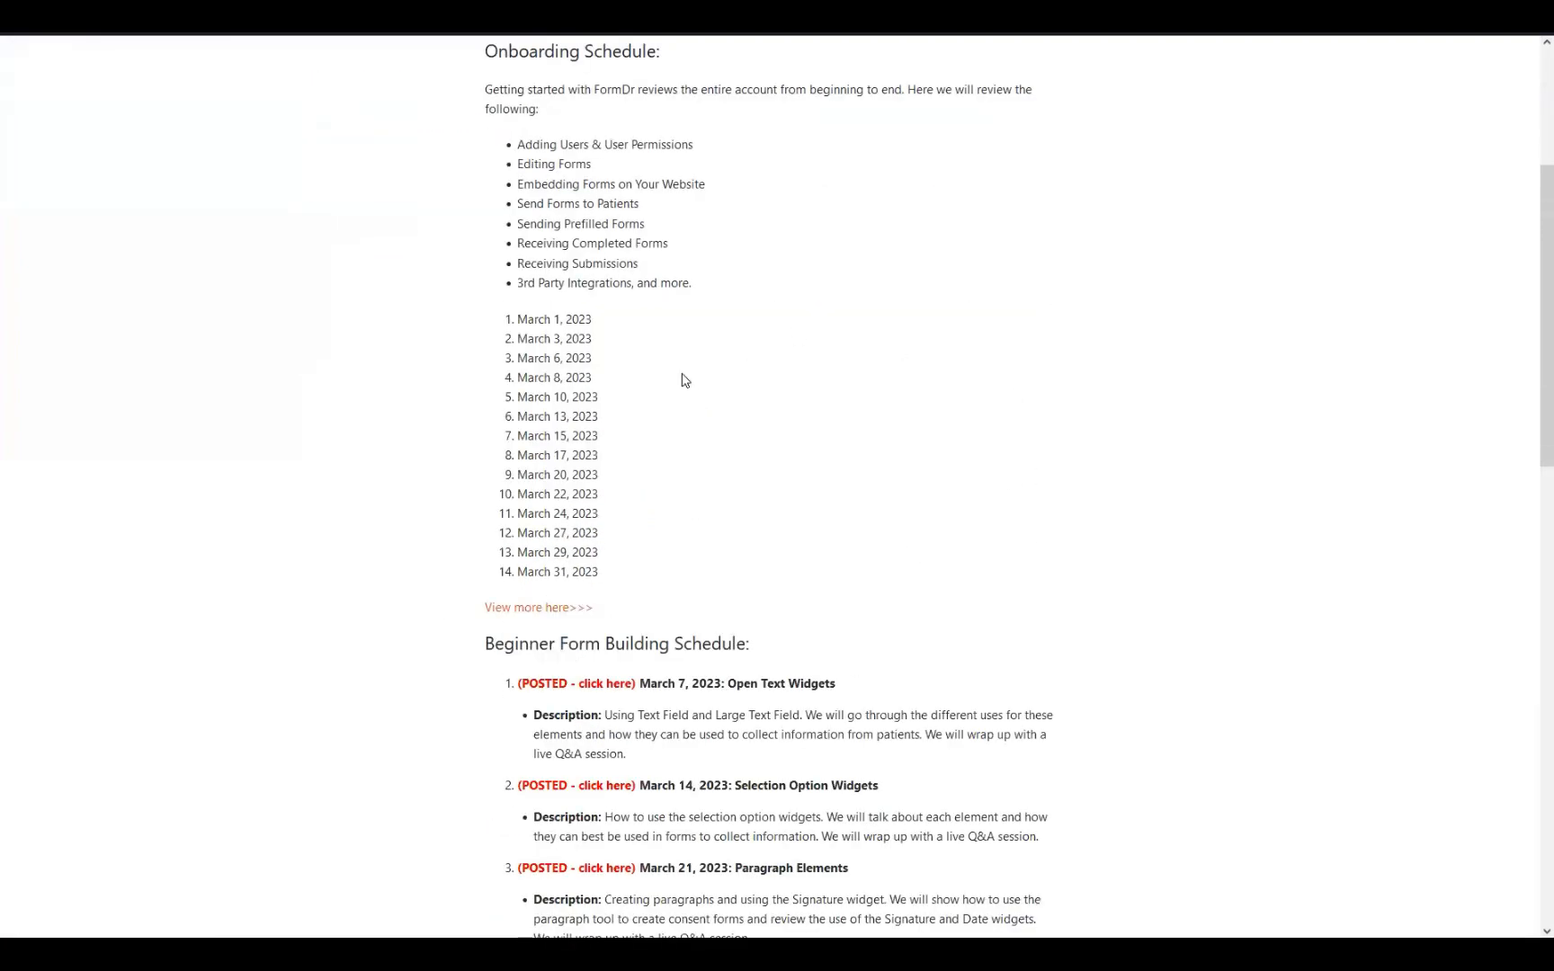
scroll(839, 594, down, 3)
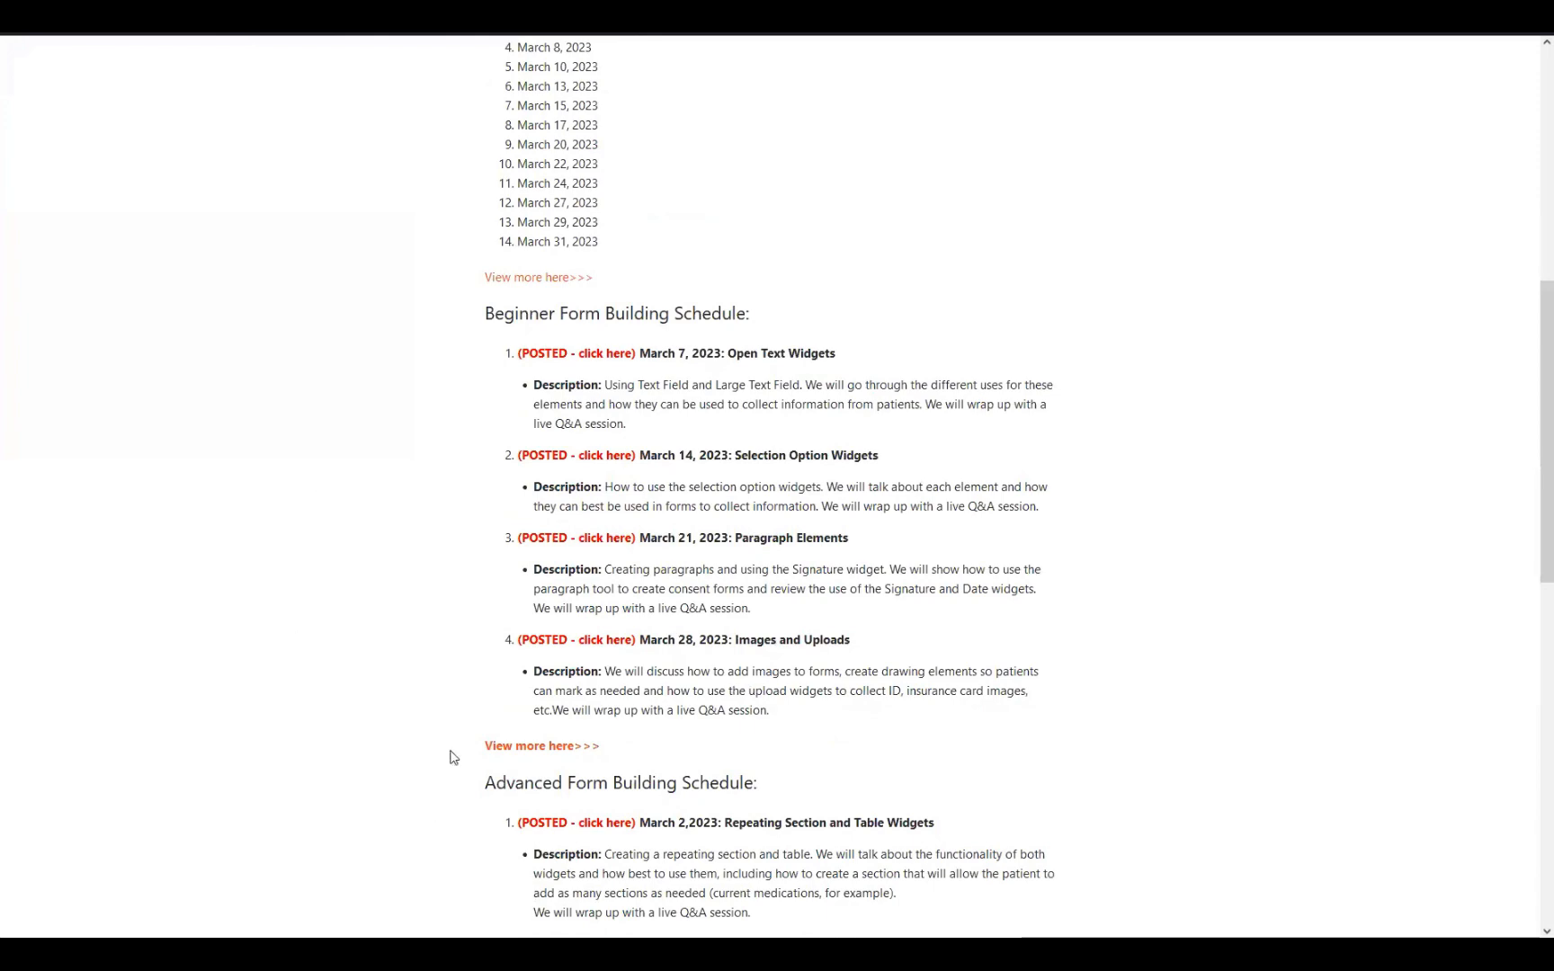
scroll(779, 701, down, 4)
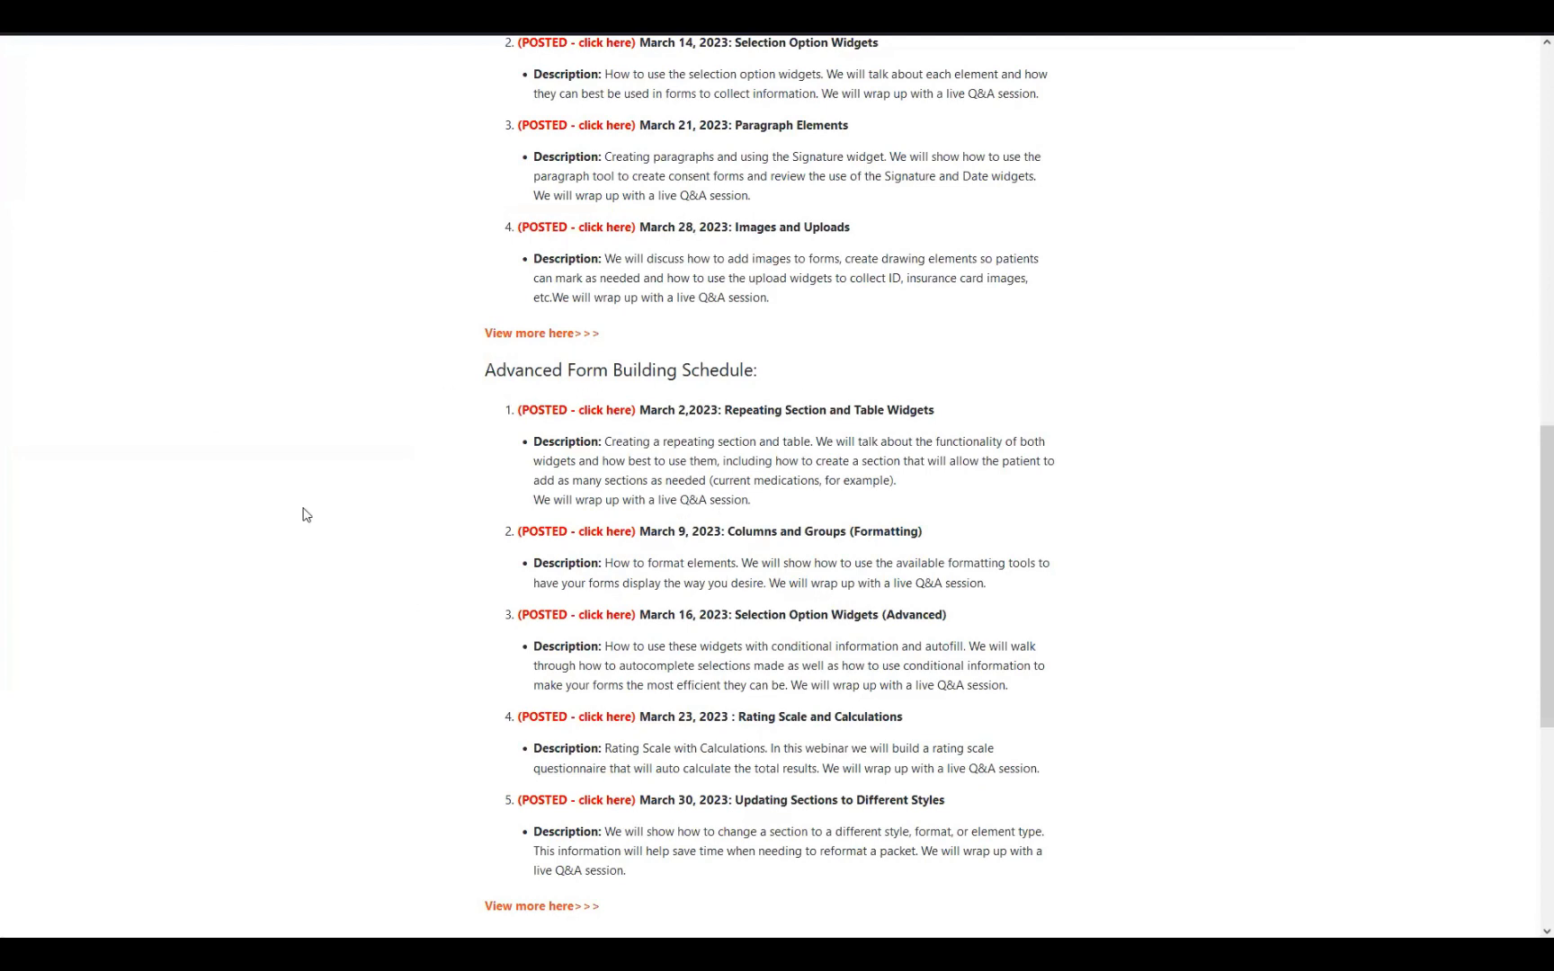
scroll(660, 596, up, 12)
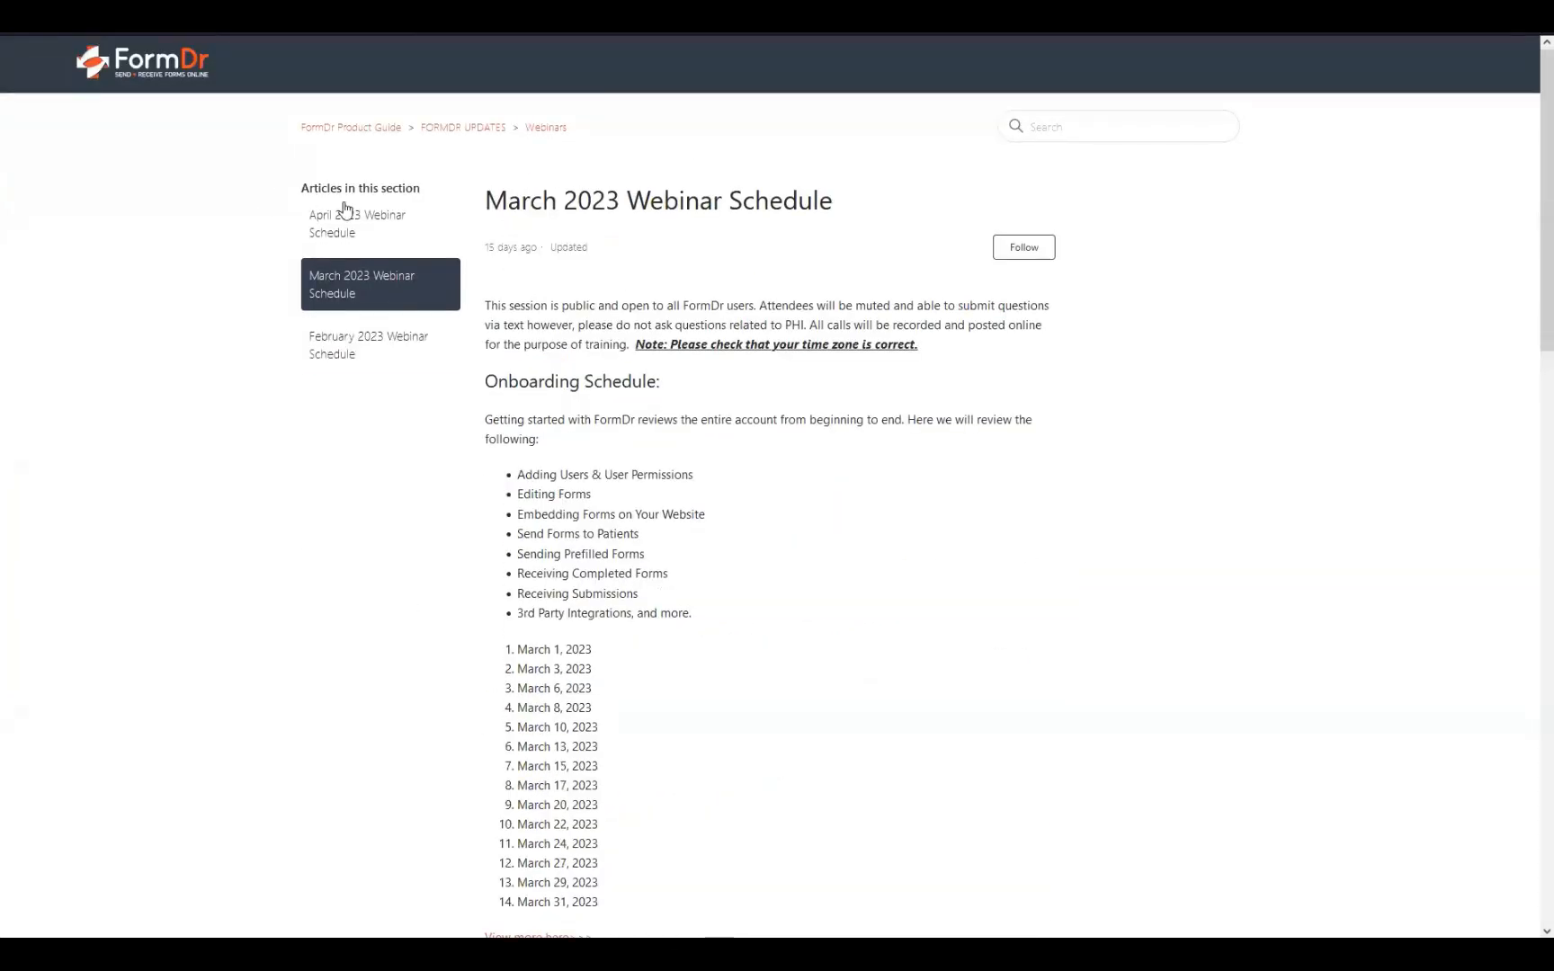
- Reopen the April 2023 Webinar Schedule and review its onboarding dates, posted recordings and advanced form building sessions
click(425, 231)
scroll(902, 482, down, 4)
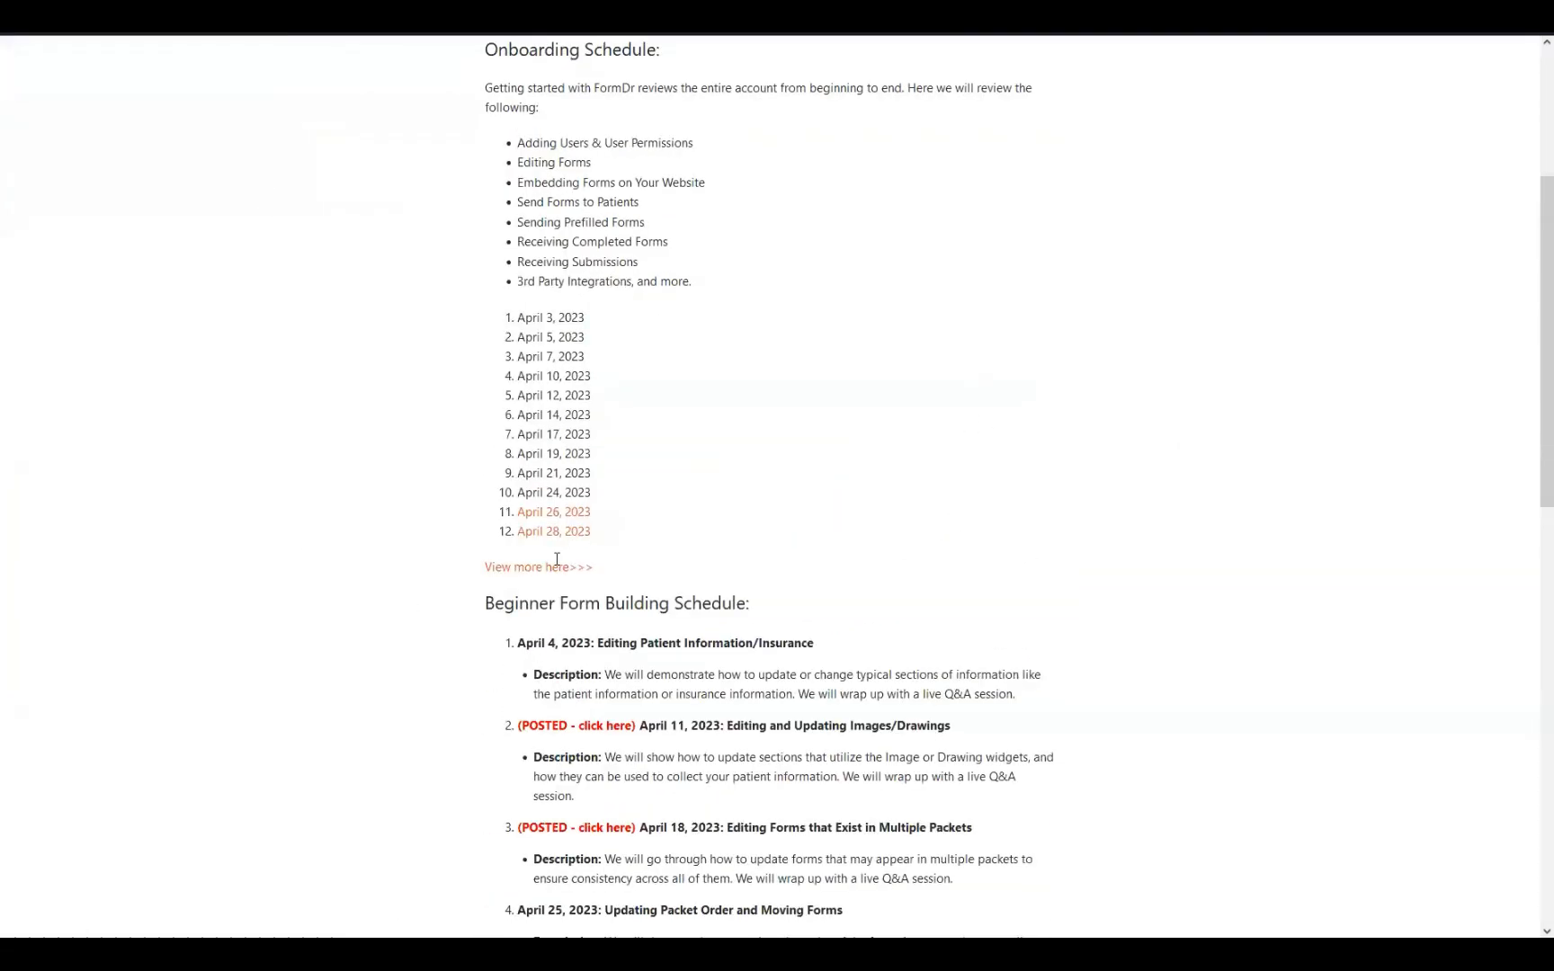
scroll(557, 559, down, 9)
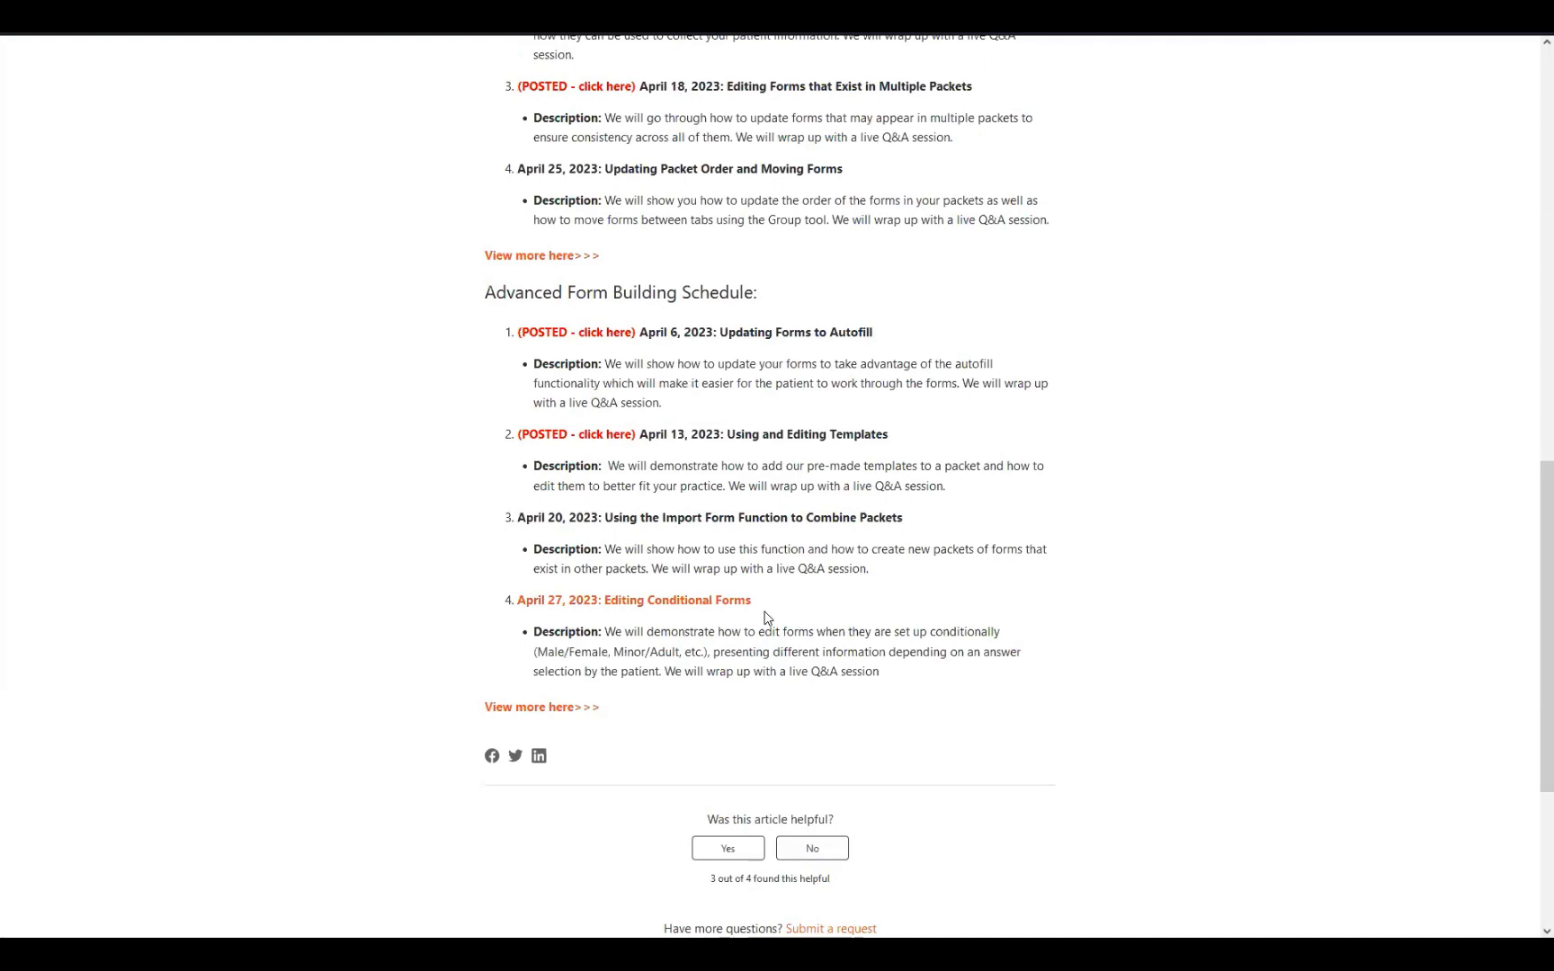
scroll(906, 488, up, 9)
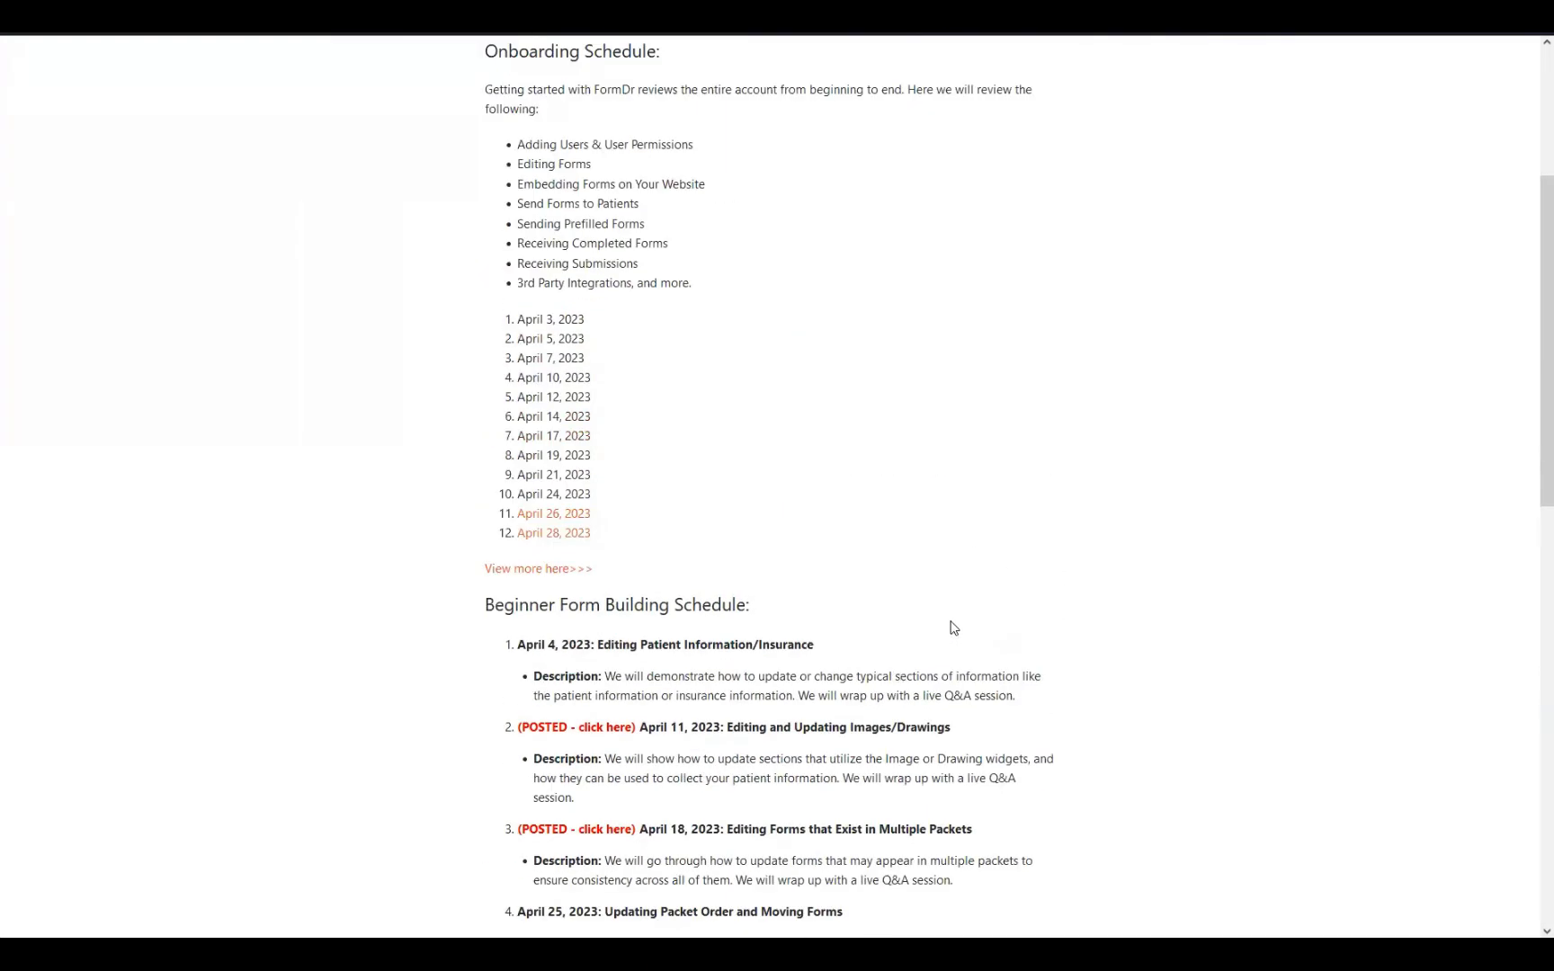
scroll(953, 628, down, 8)
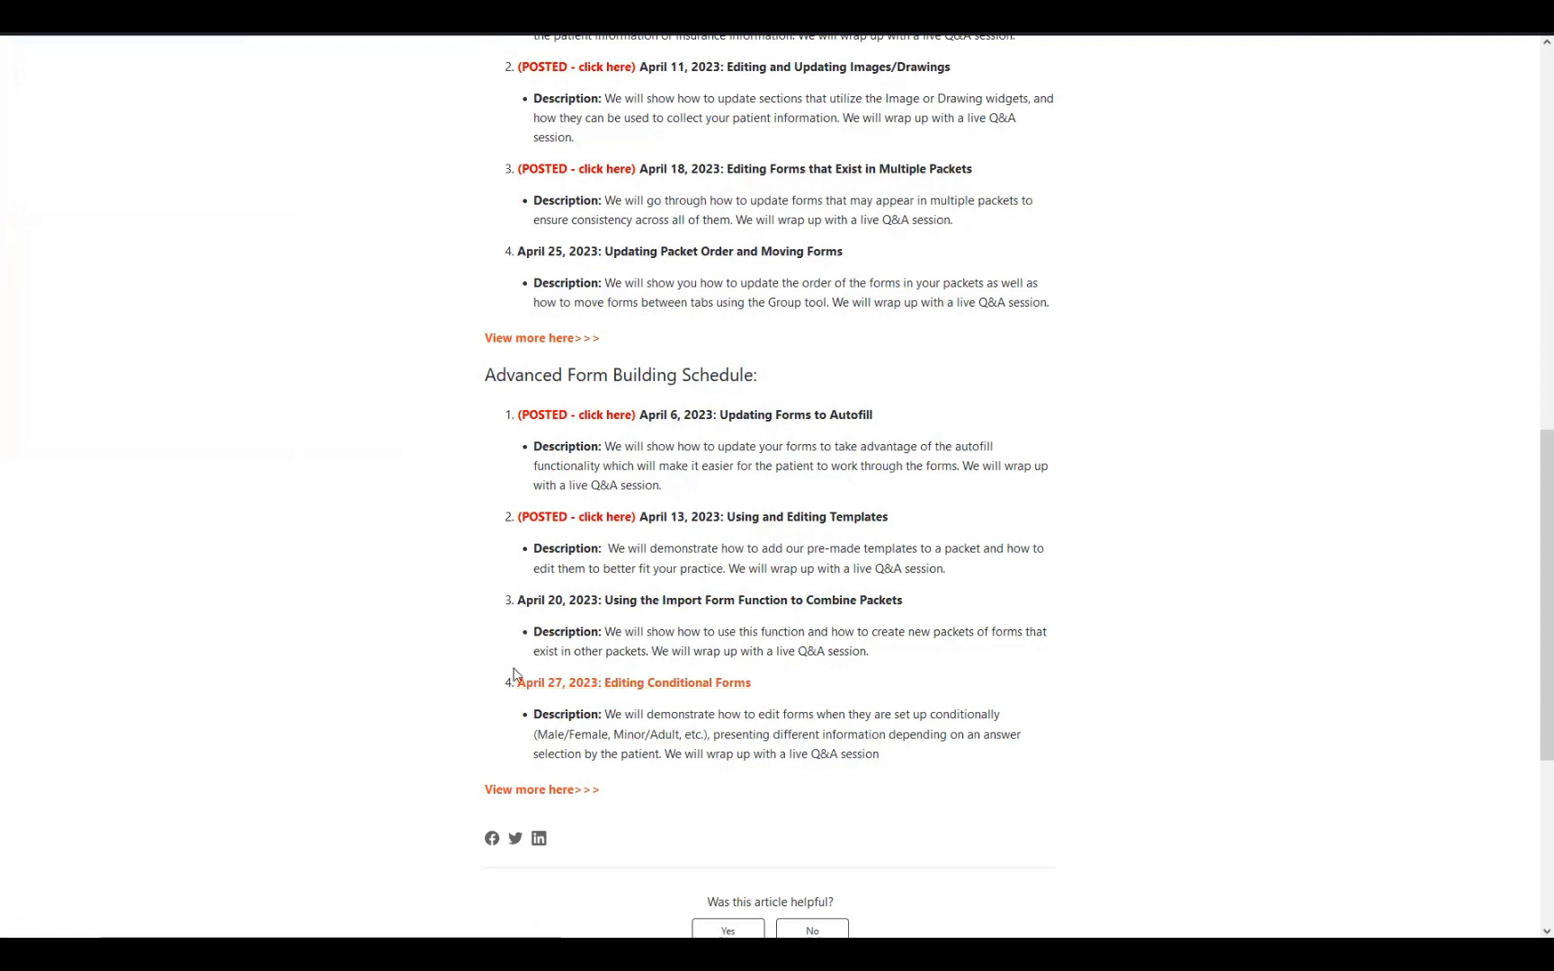
scroll(620, 719, up, 1)
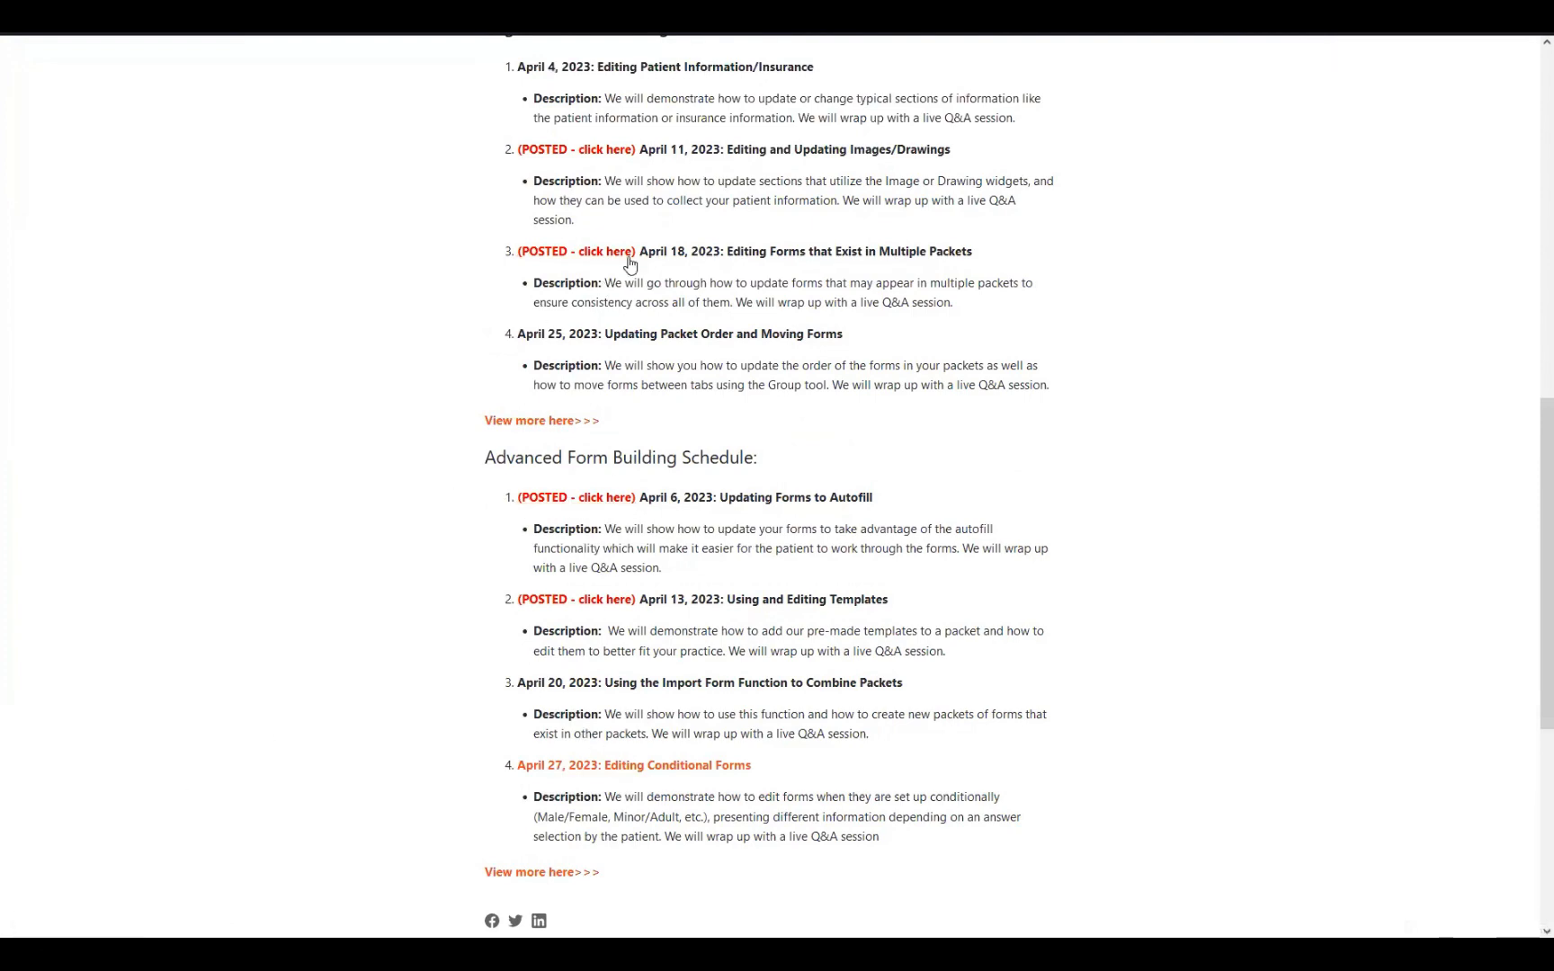
scroll(600, 546, up, 5)
scroll(600, 546, up, 6)
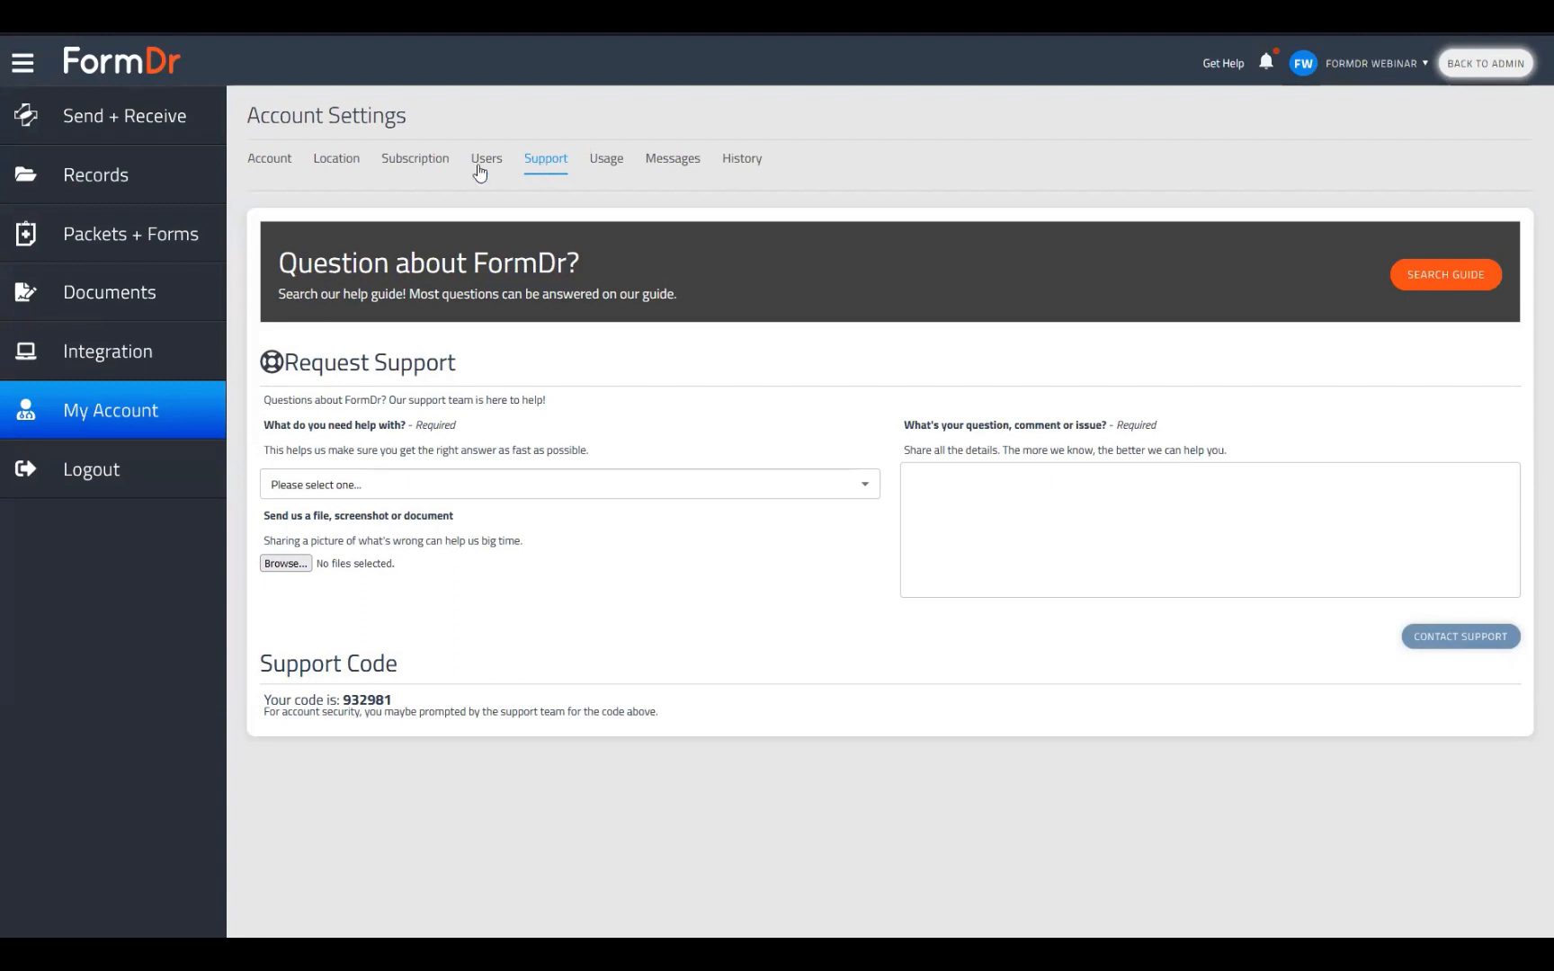
- Reopen the FormDr Training packet for editing and add a from-scratch form named Scratch
click(131, 234)
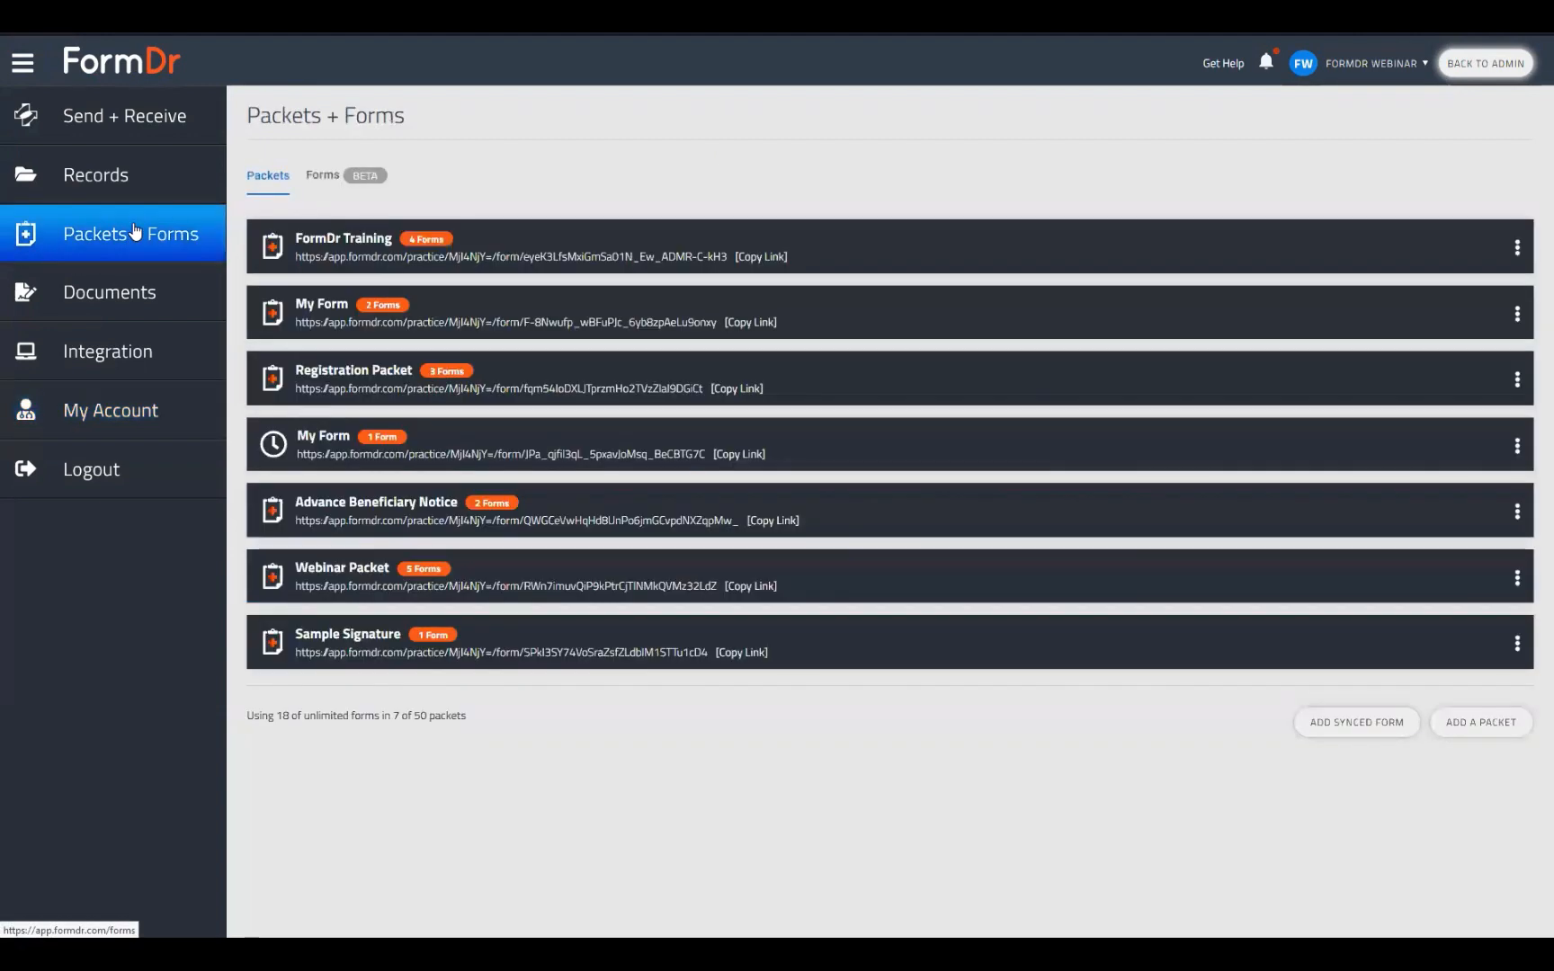
click(1518, 249)
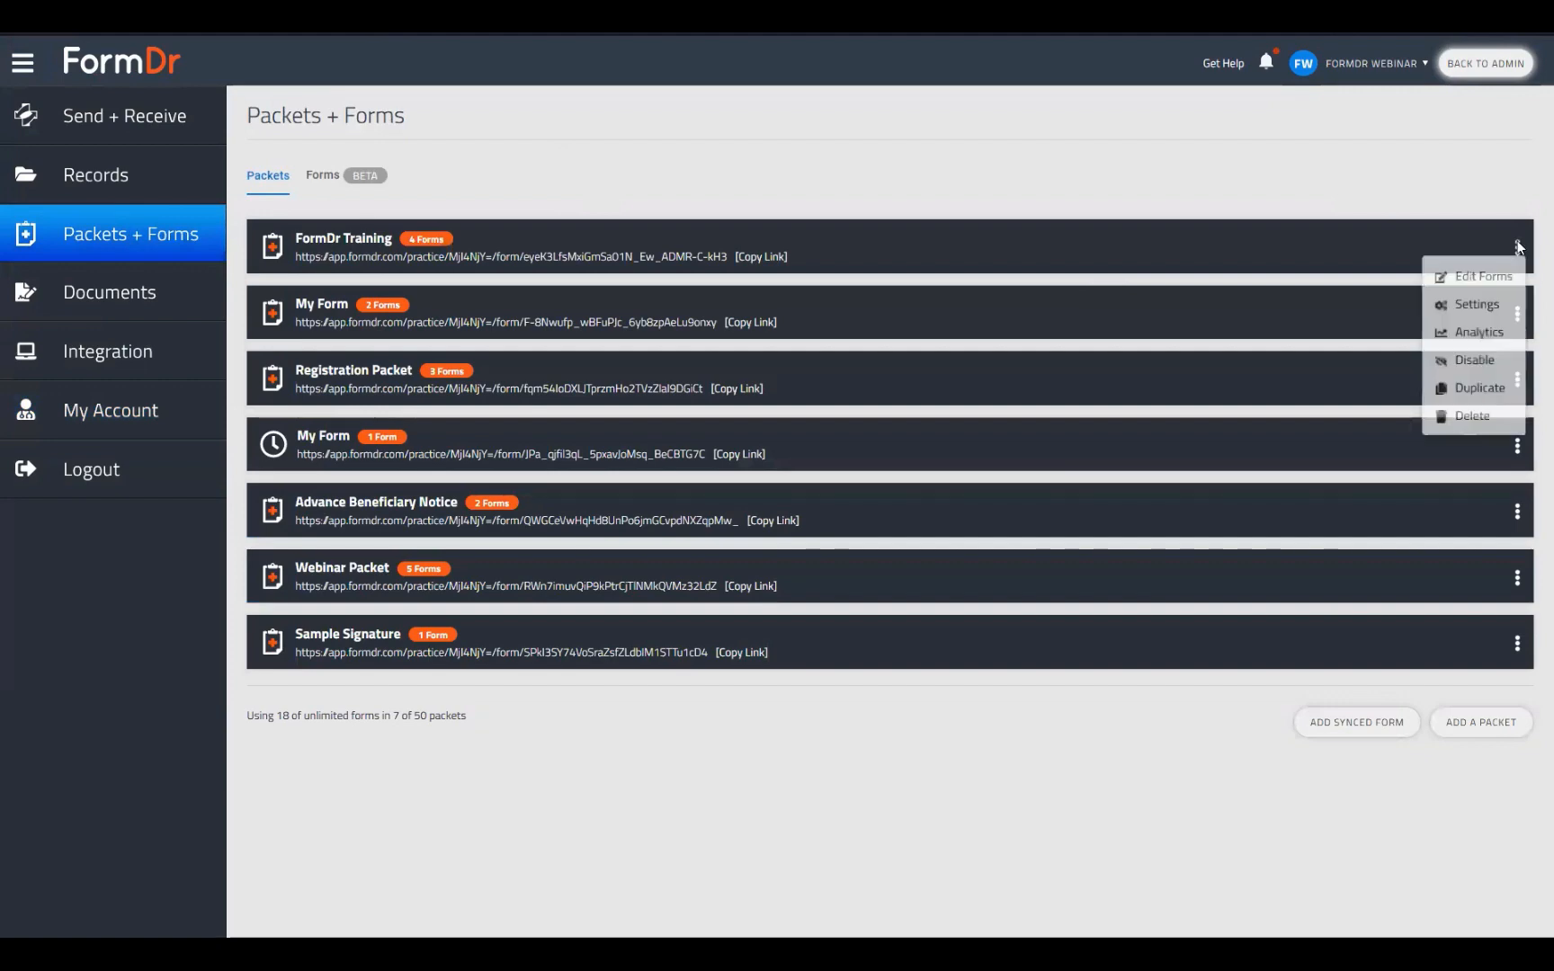
click(1479, 276)
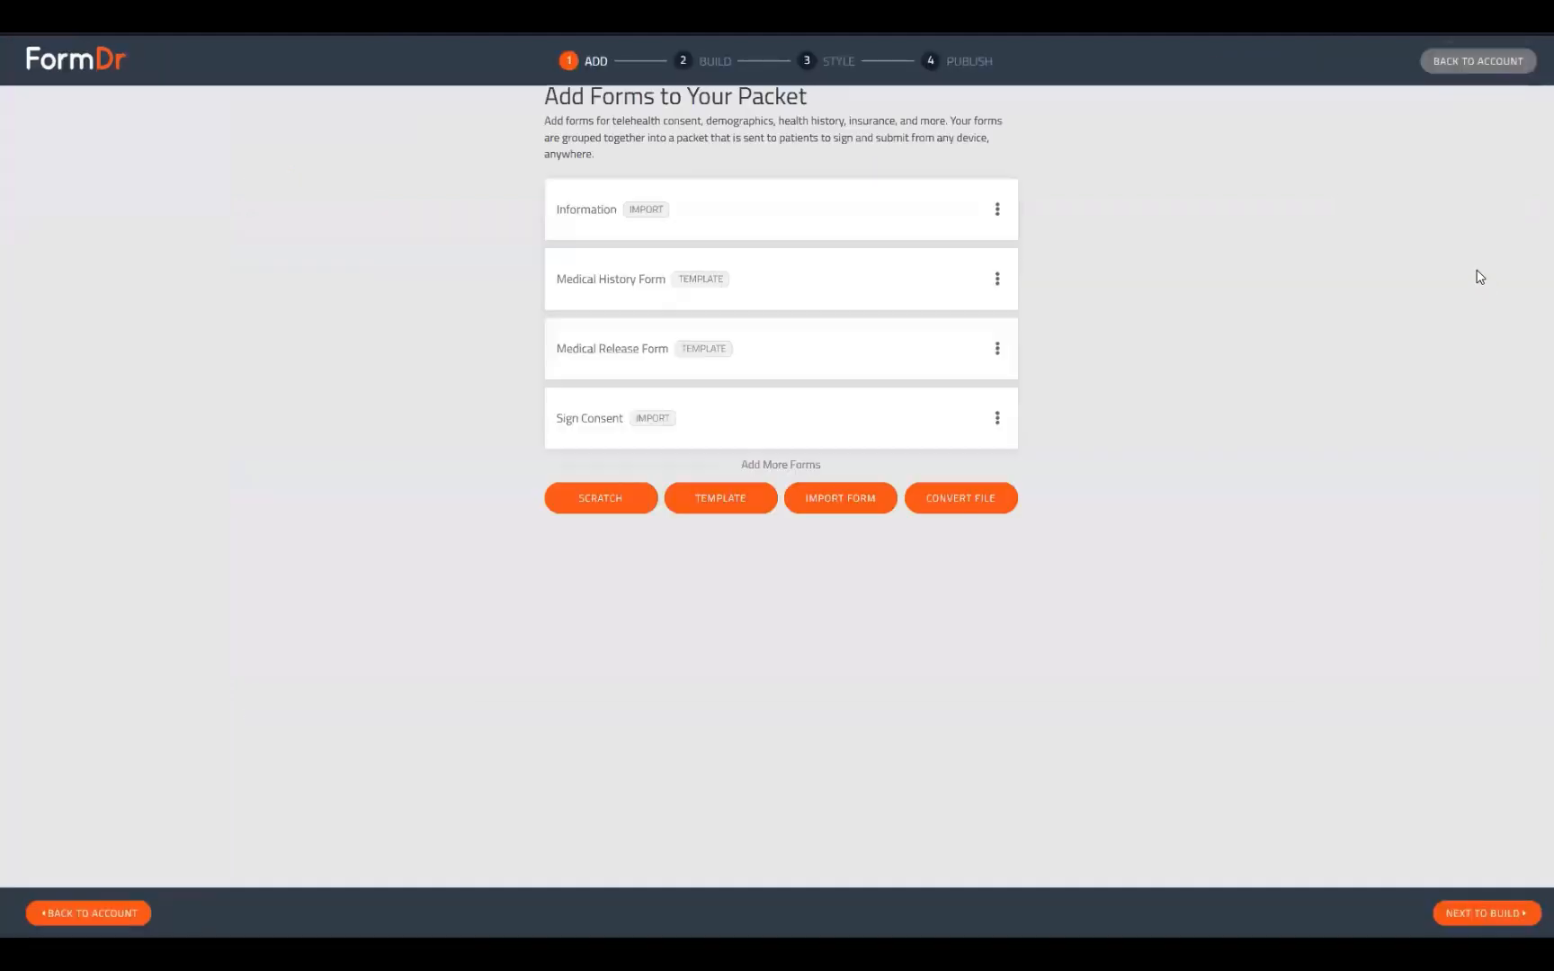
click(592, 503)
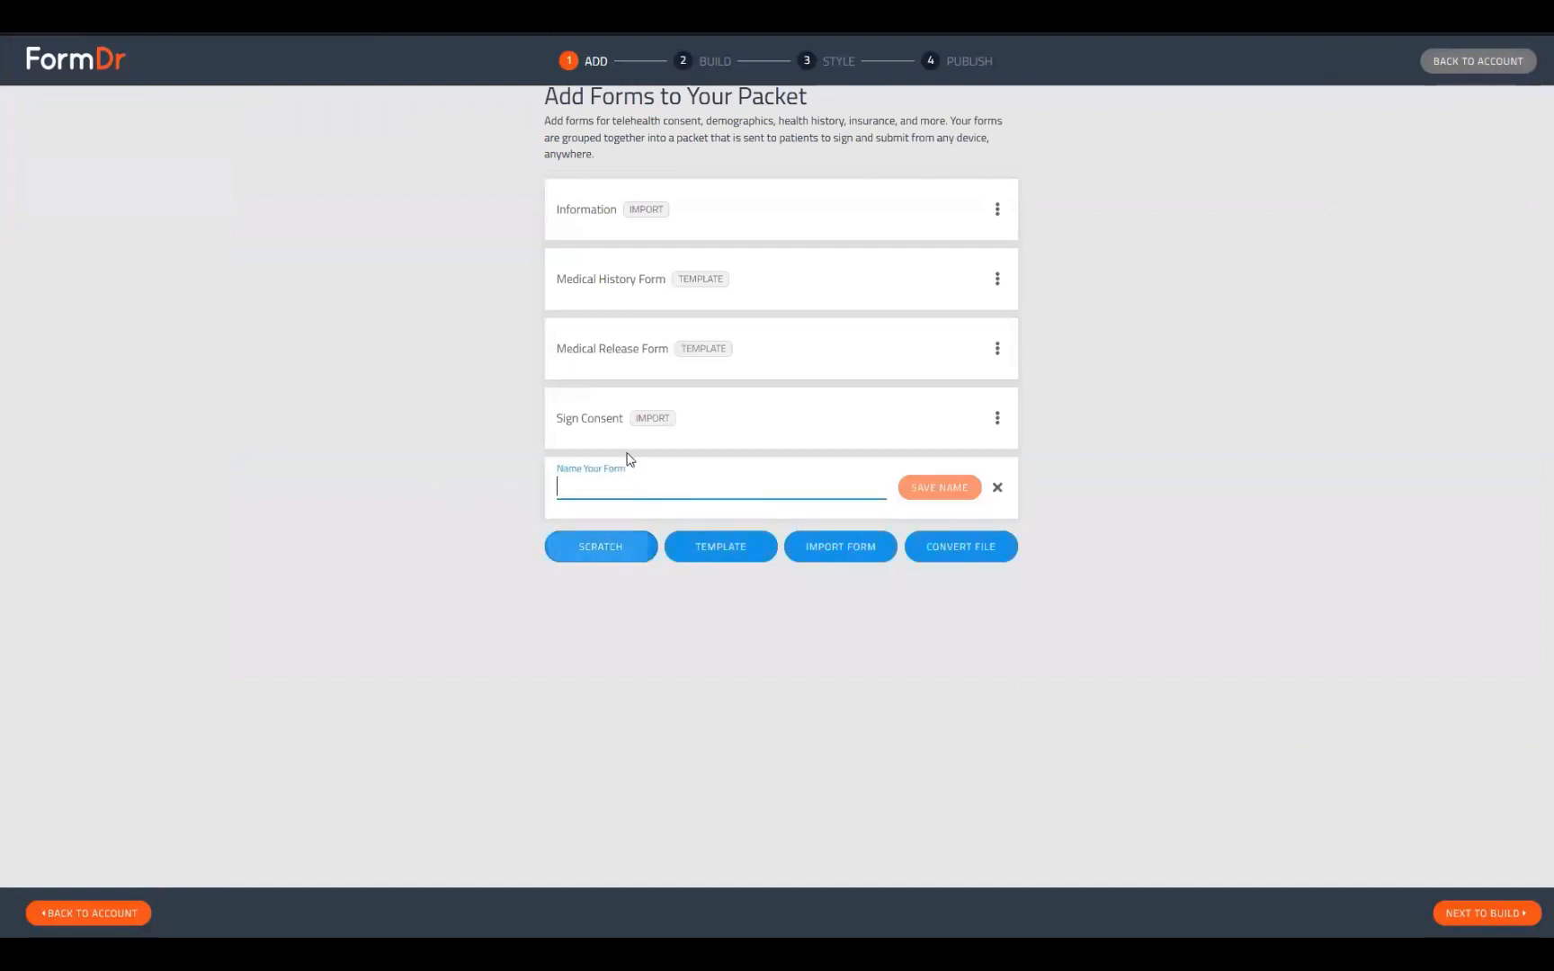
text(Scratch)
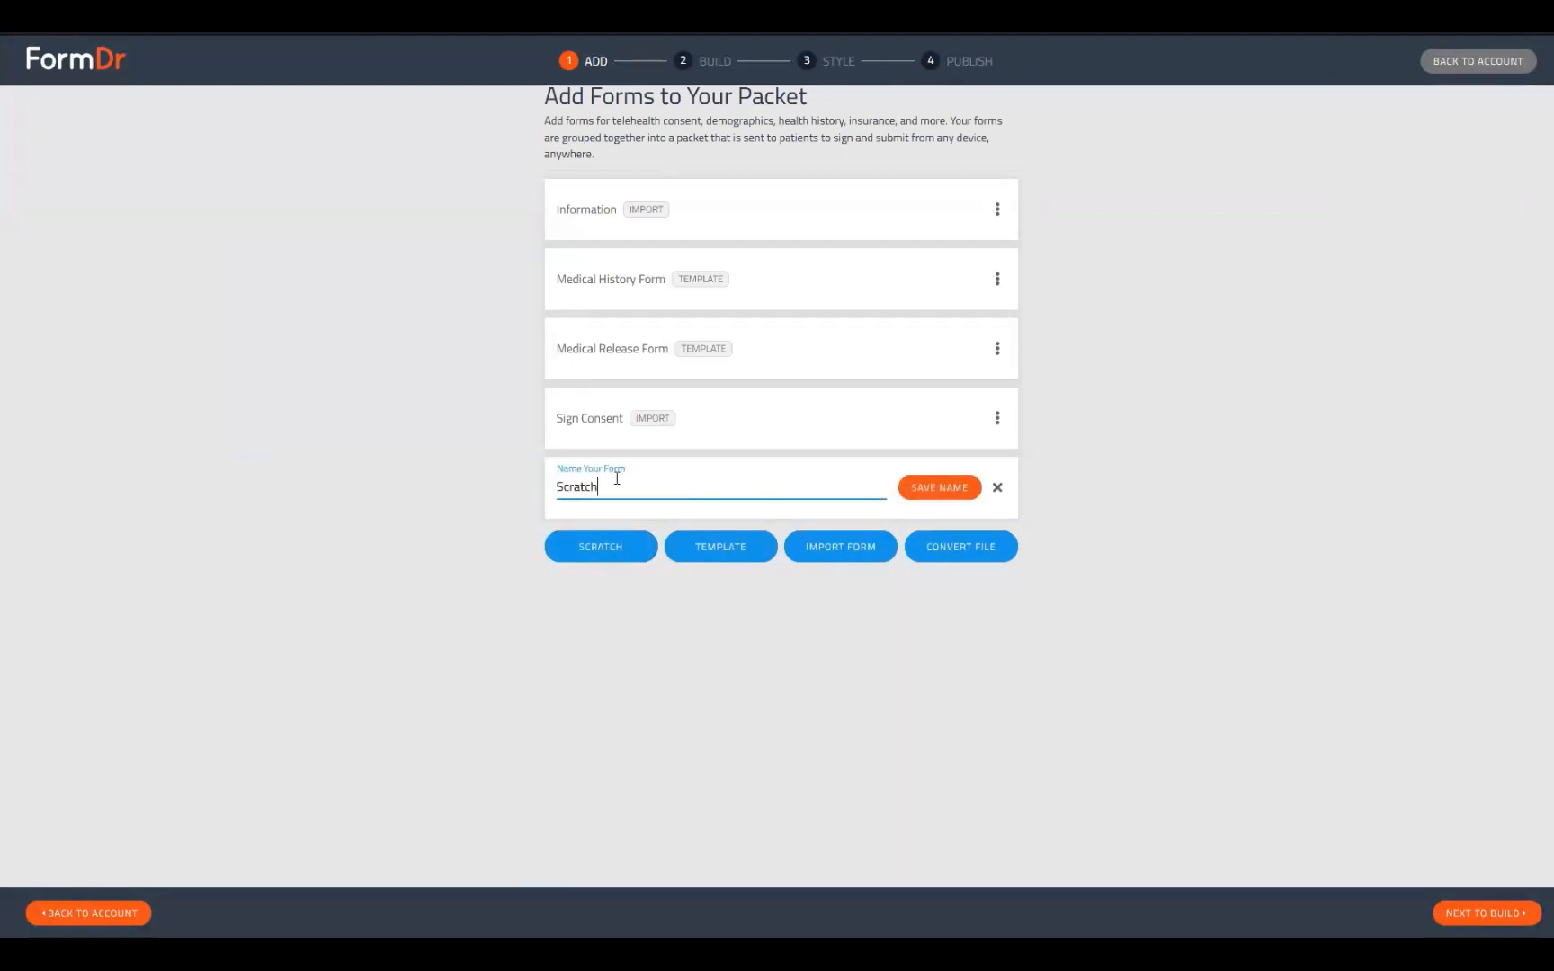
click(938, 486)
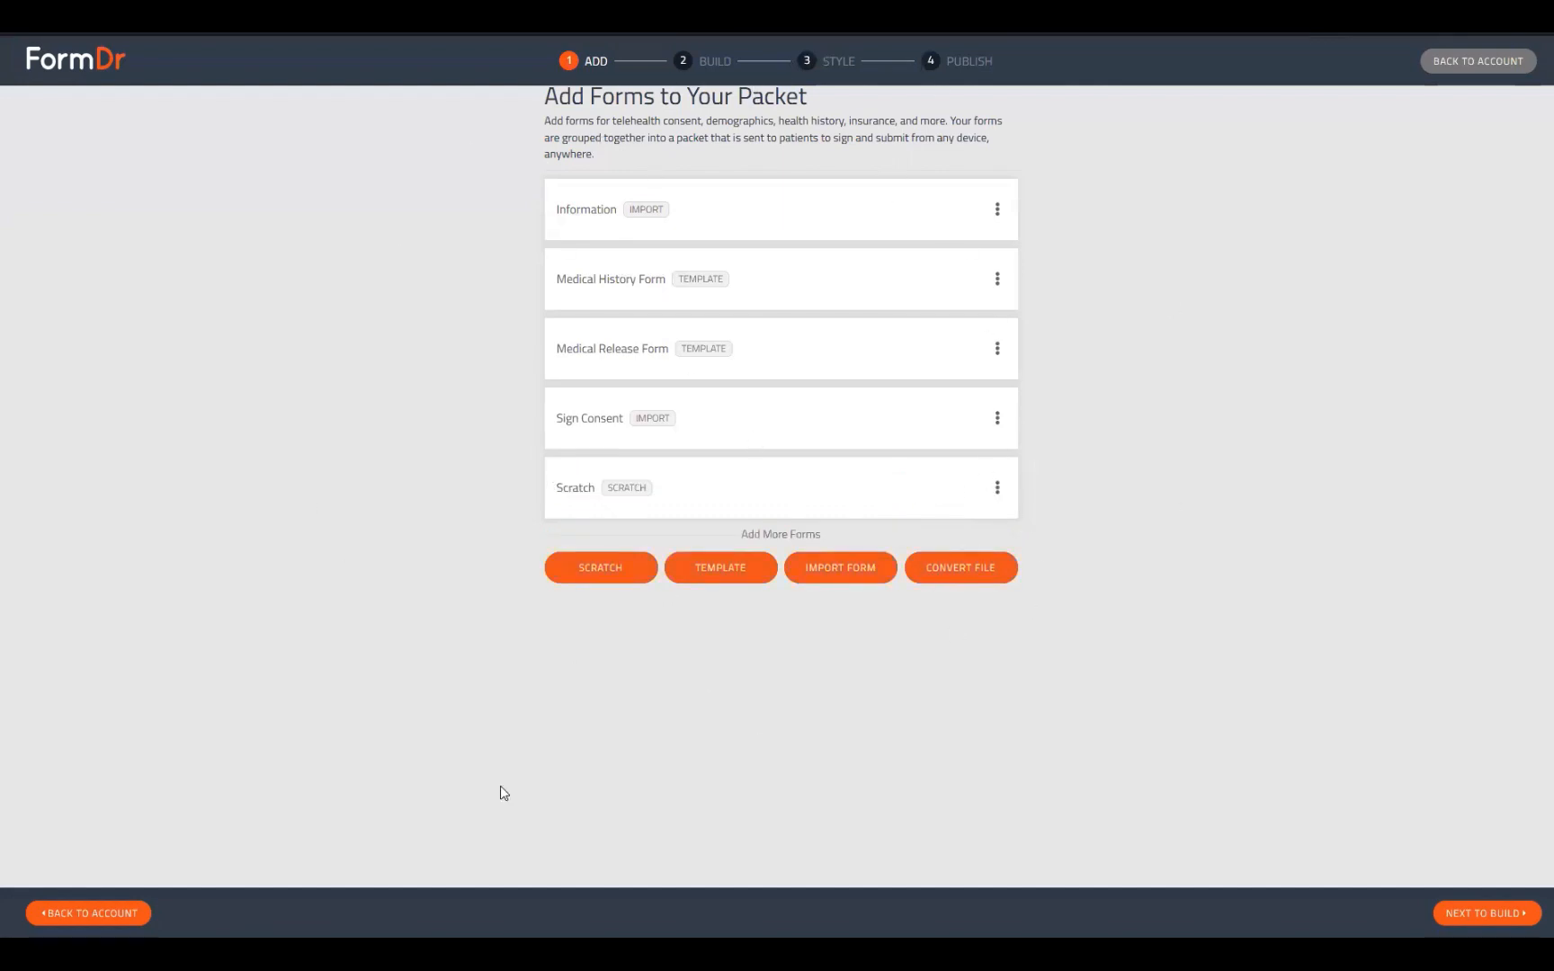
- Go to the Build stage and display the new Scratch form
drag(615, 488, 566, 488)
click(1480, 913)
click(1250, 266)
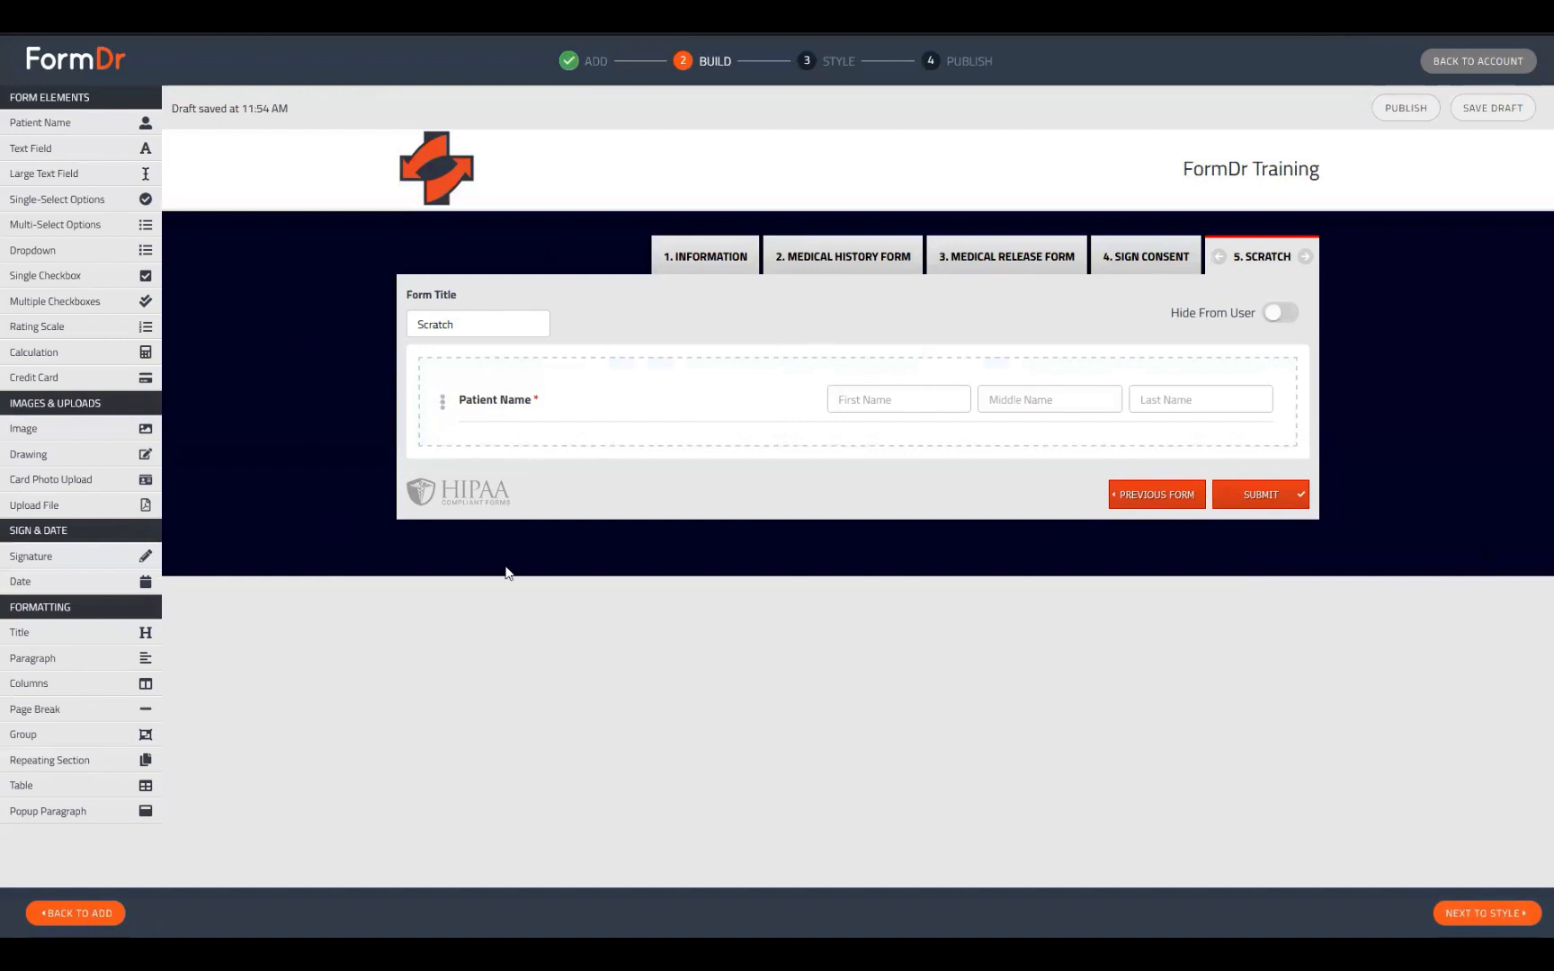
- Return to the Add stage, open the template library and filter it by Intake Forms
click(77, 912)
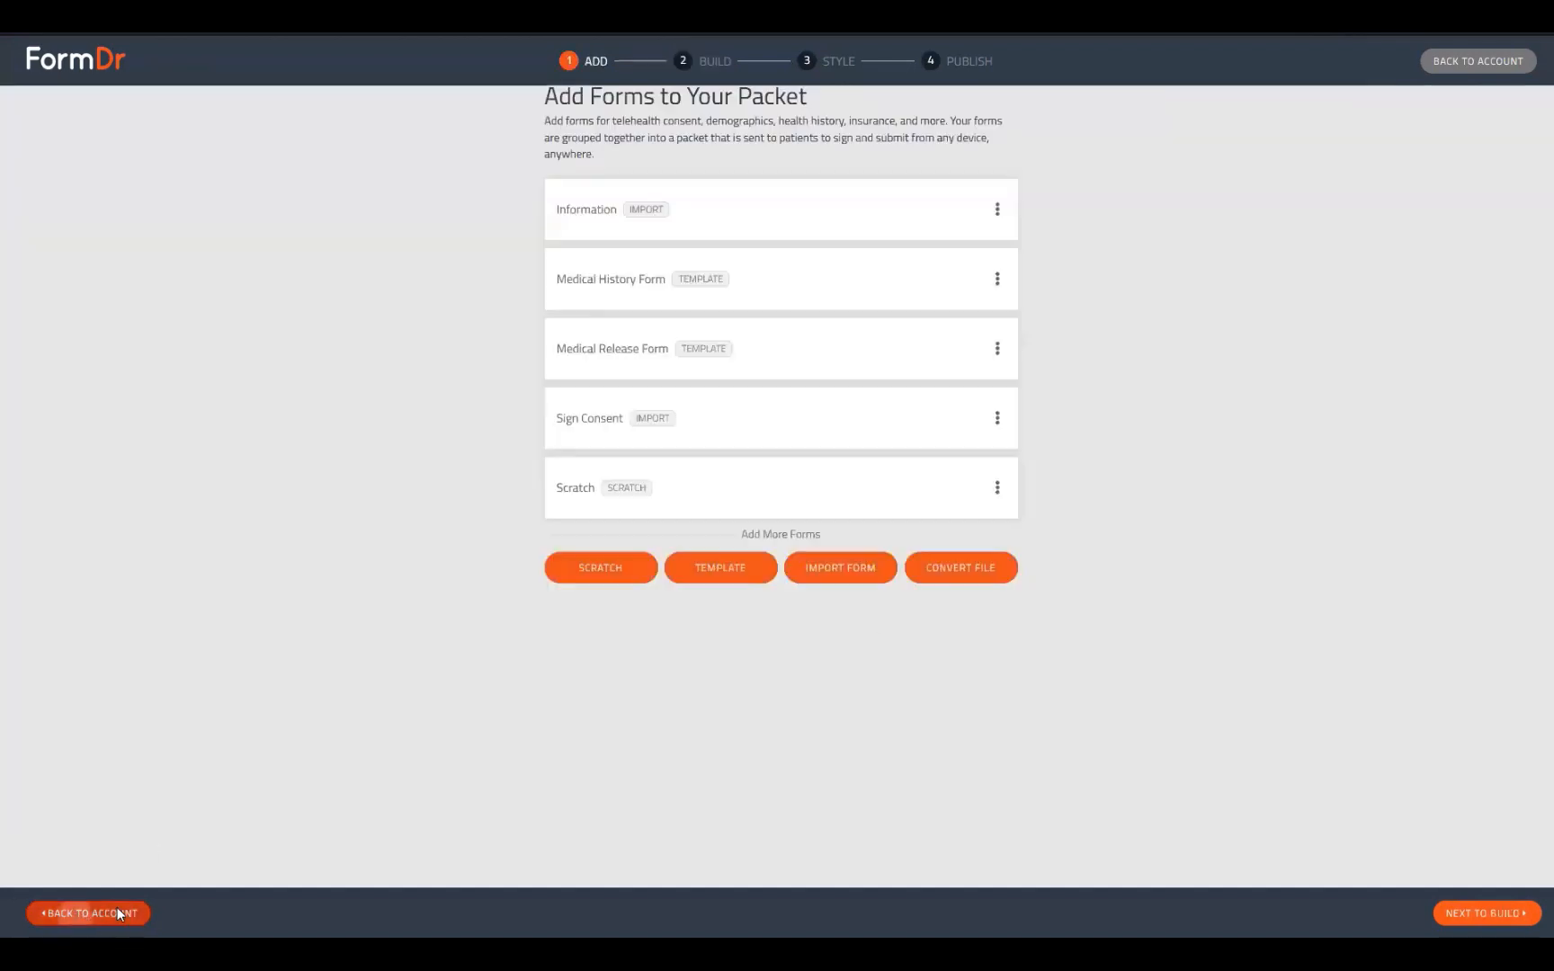
click(728, 566)
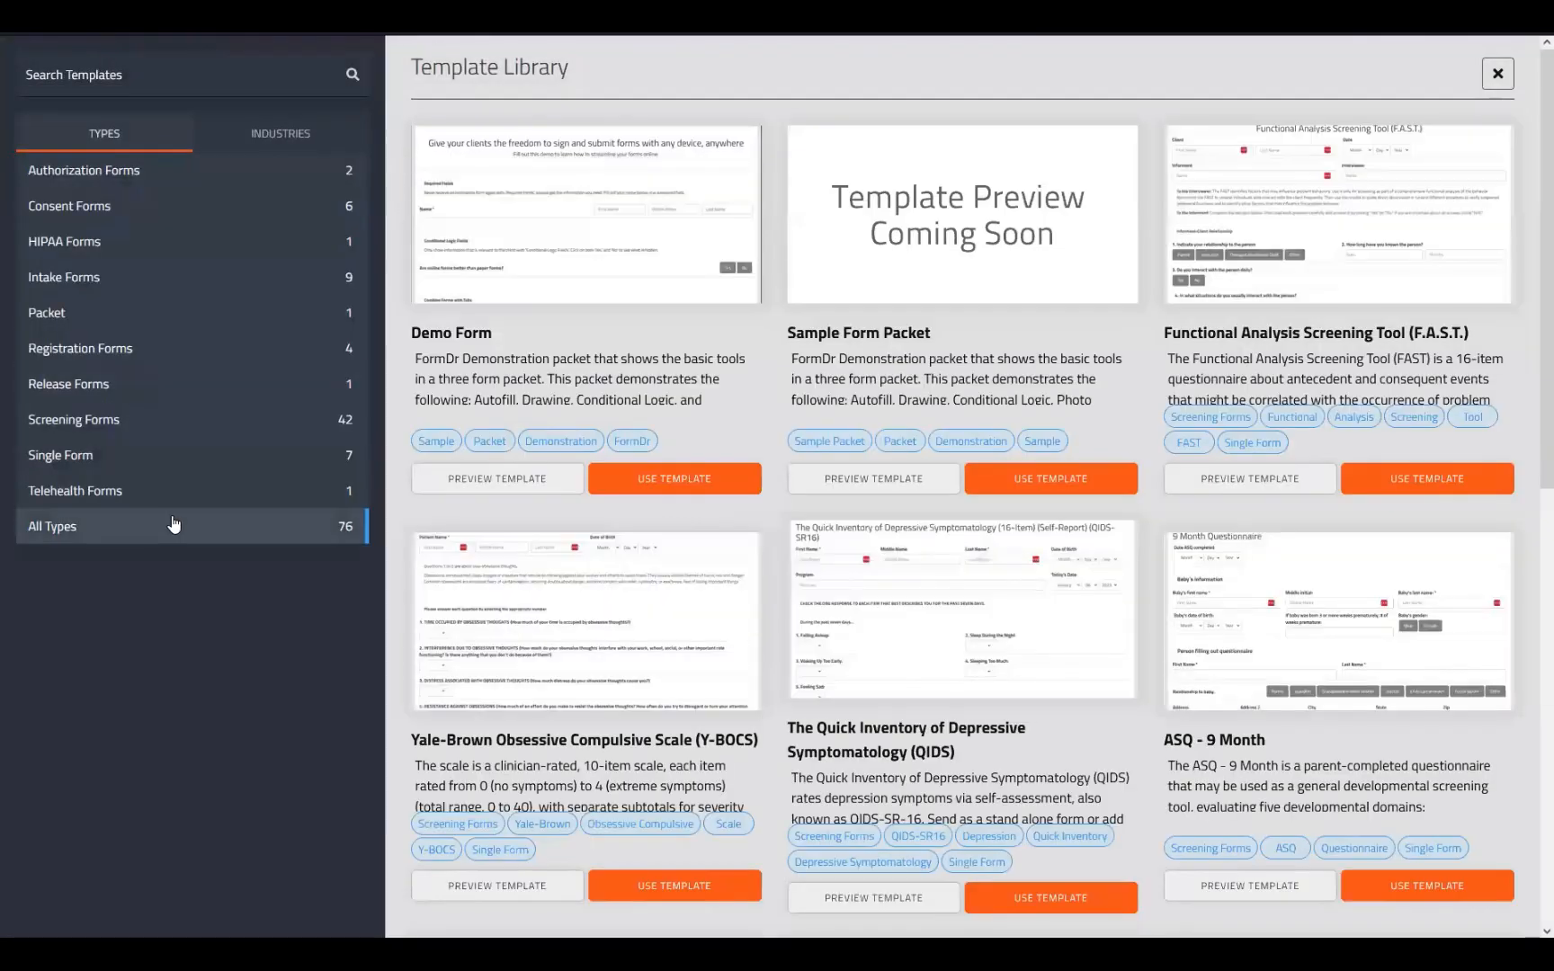
click(174, 524)
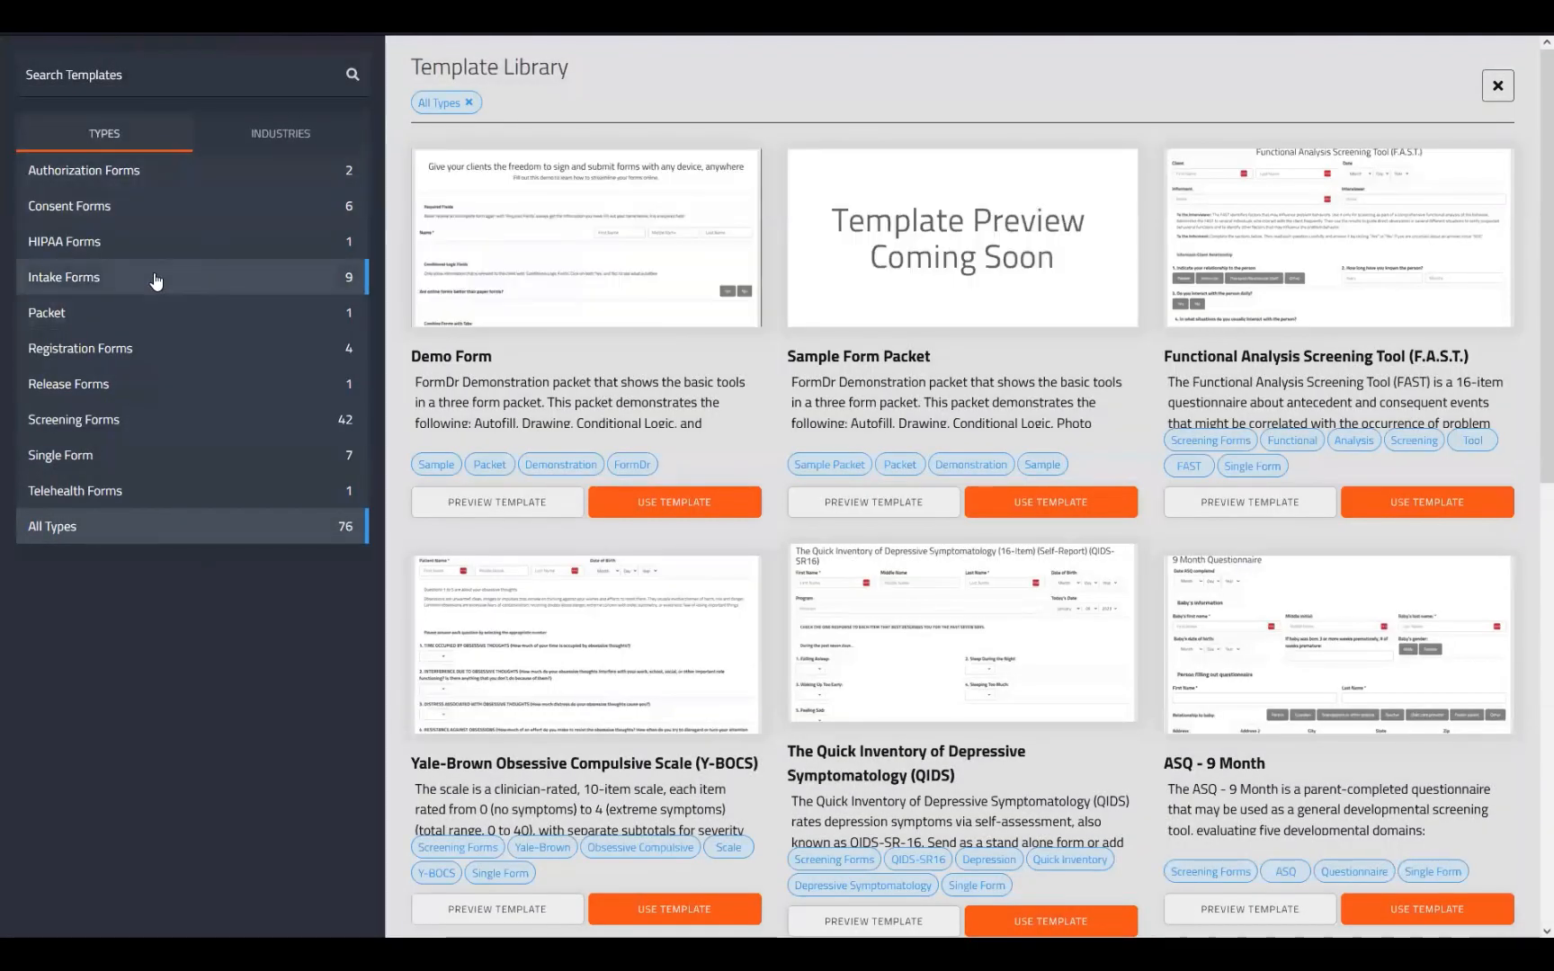
click(156, 281)
mouse_move(1286, 651)
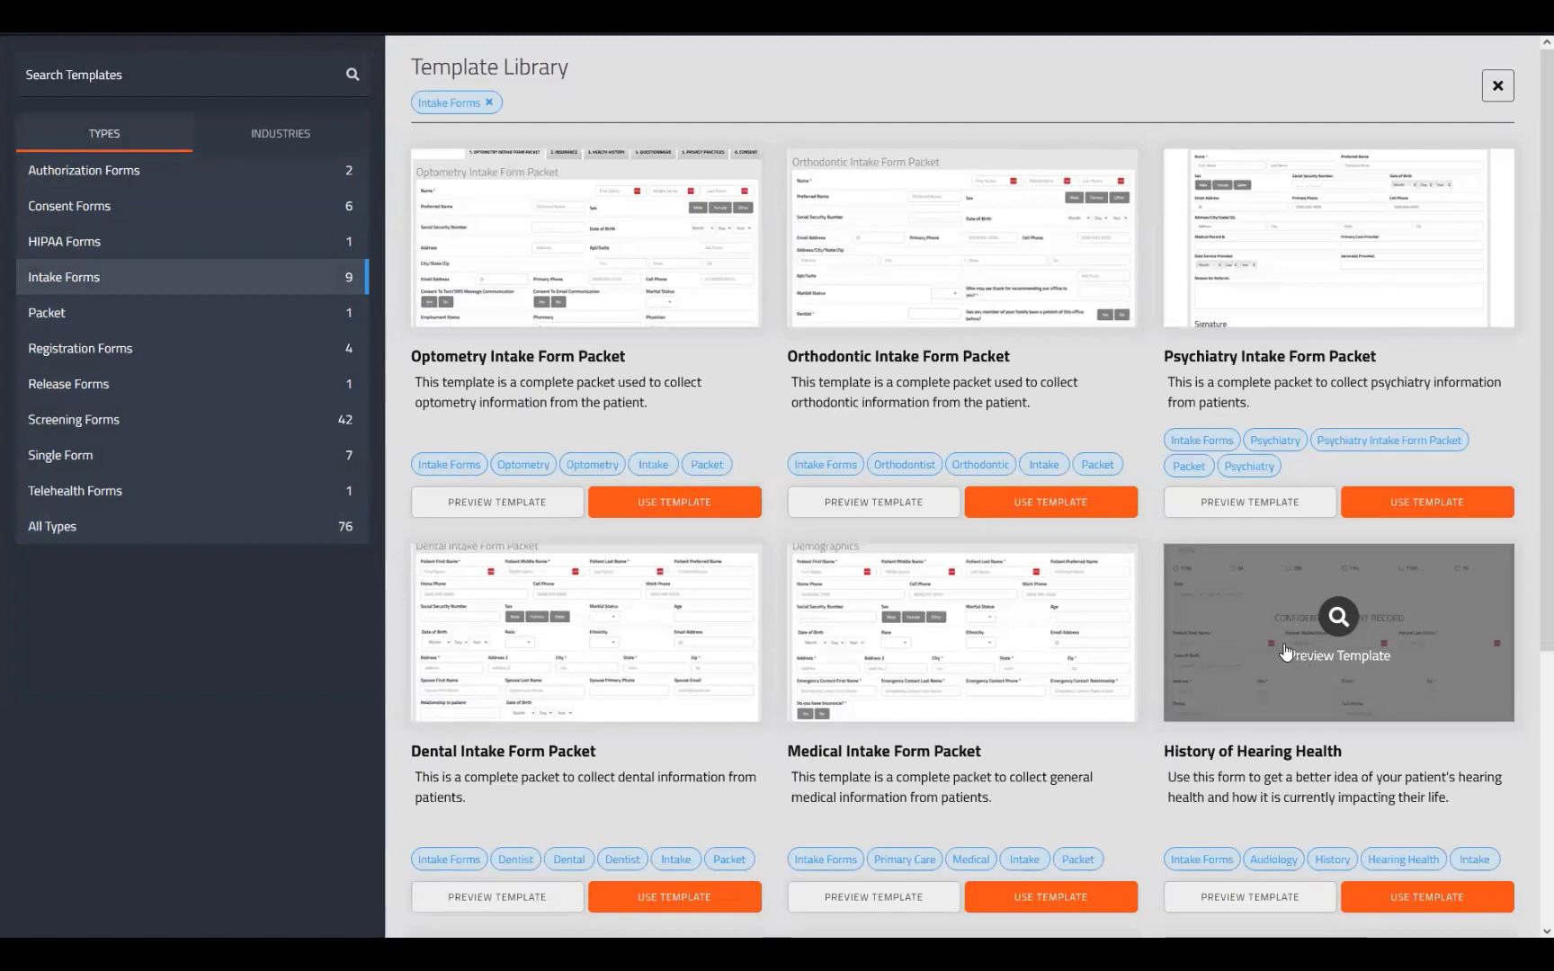
- Preview the Dental Intake Form Packet template and examine the patient, address and insurance fields of its first form
click(545, 642)
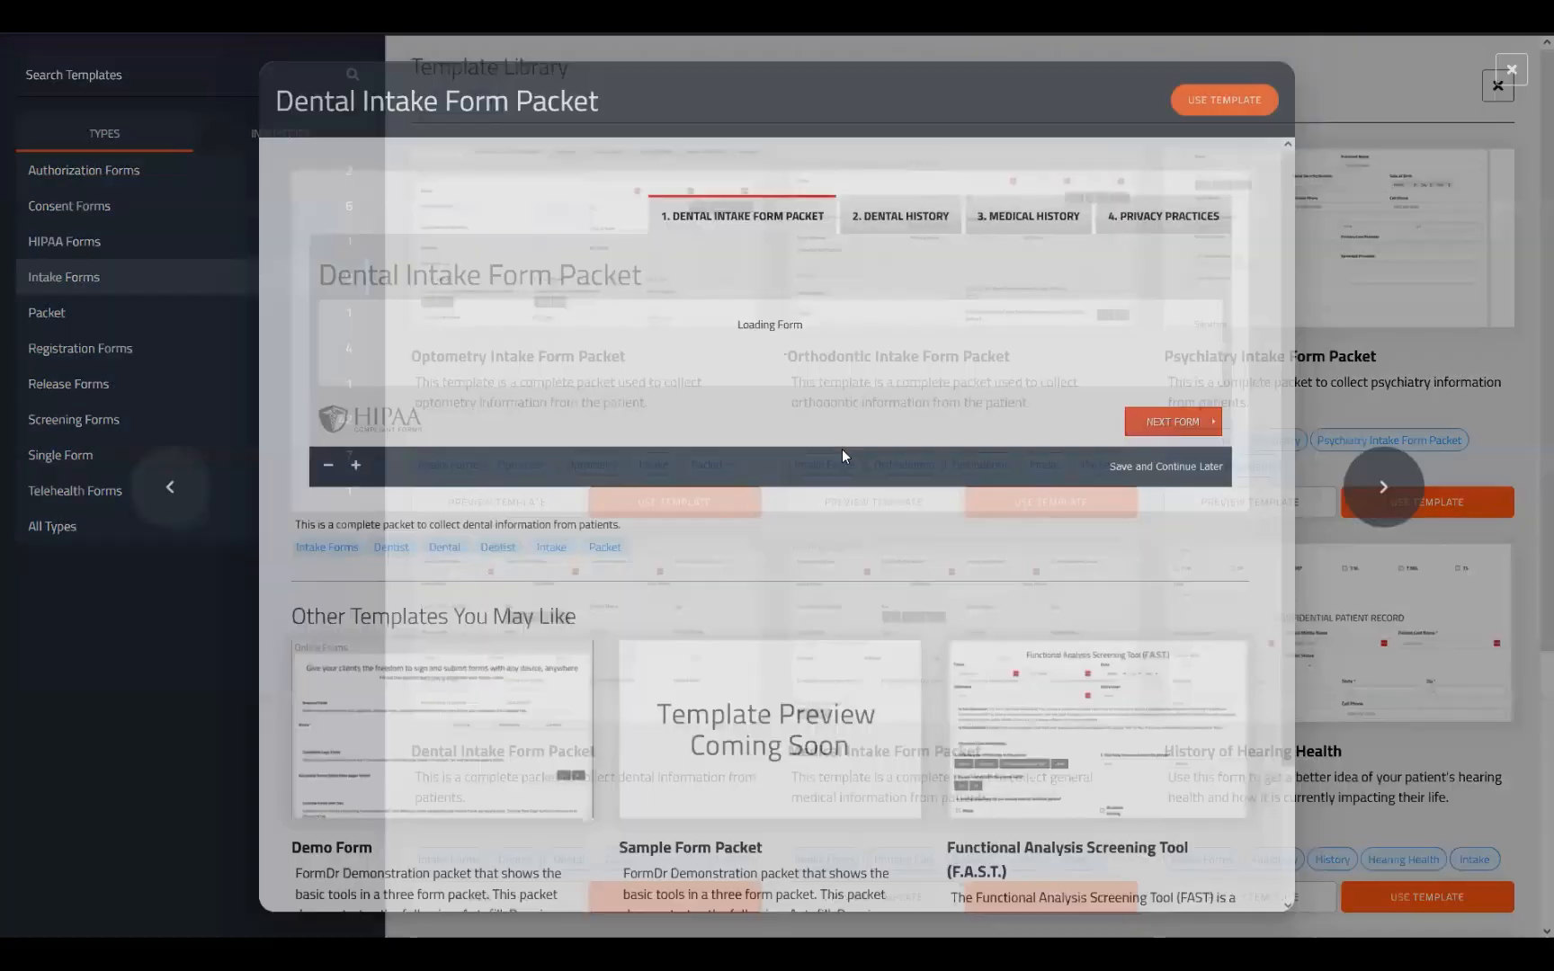
scroll(842, 467, down, 3)
click(1053, 376)
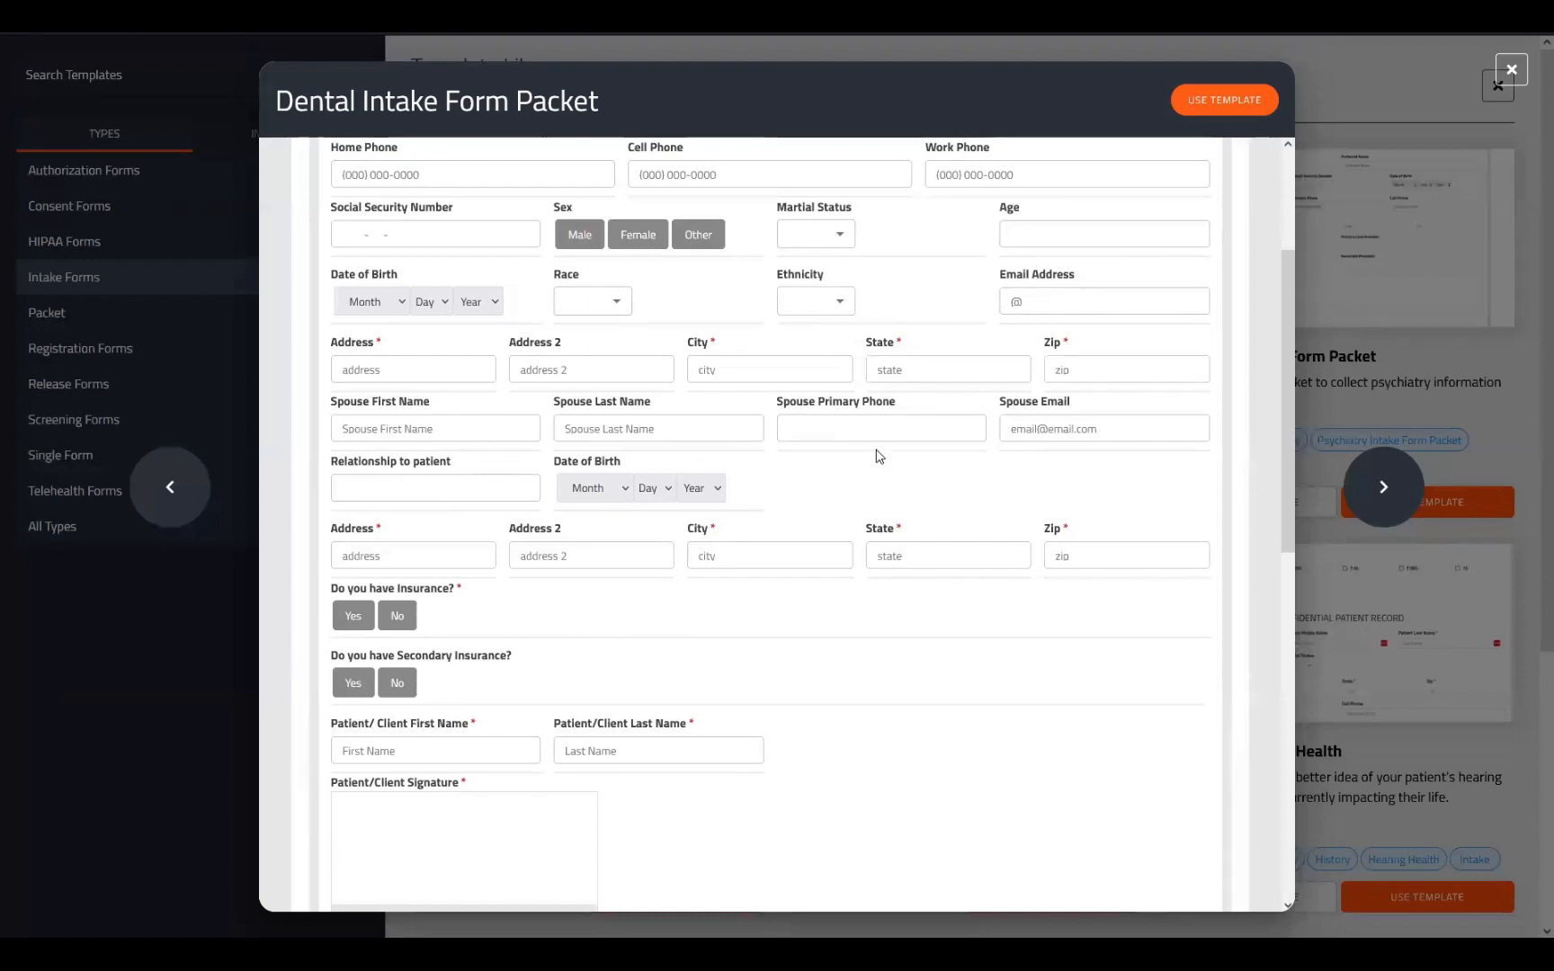
scroll(863, 544, down, 5)
scroll(863, 544, up, 7)
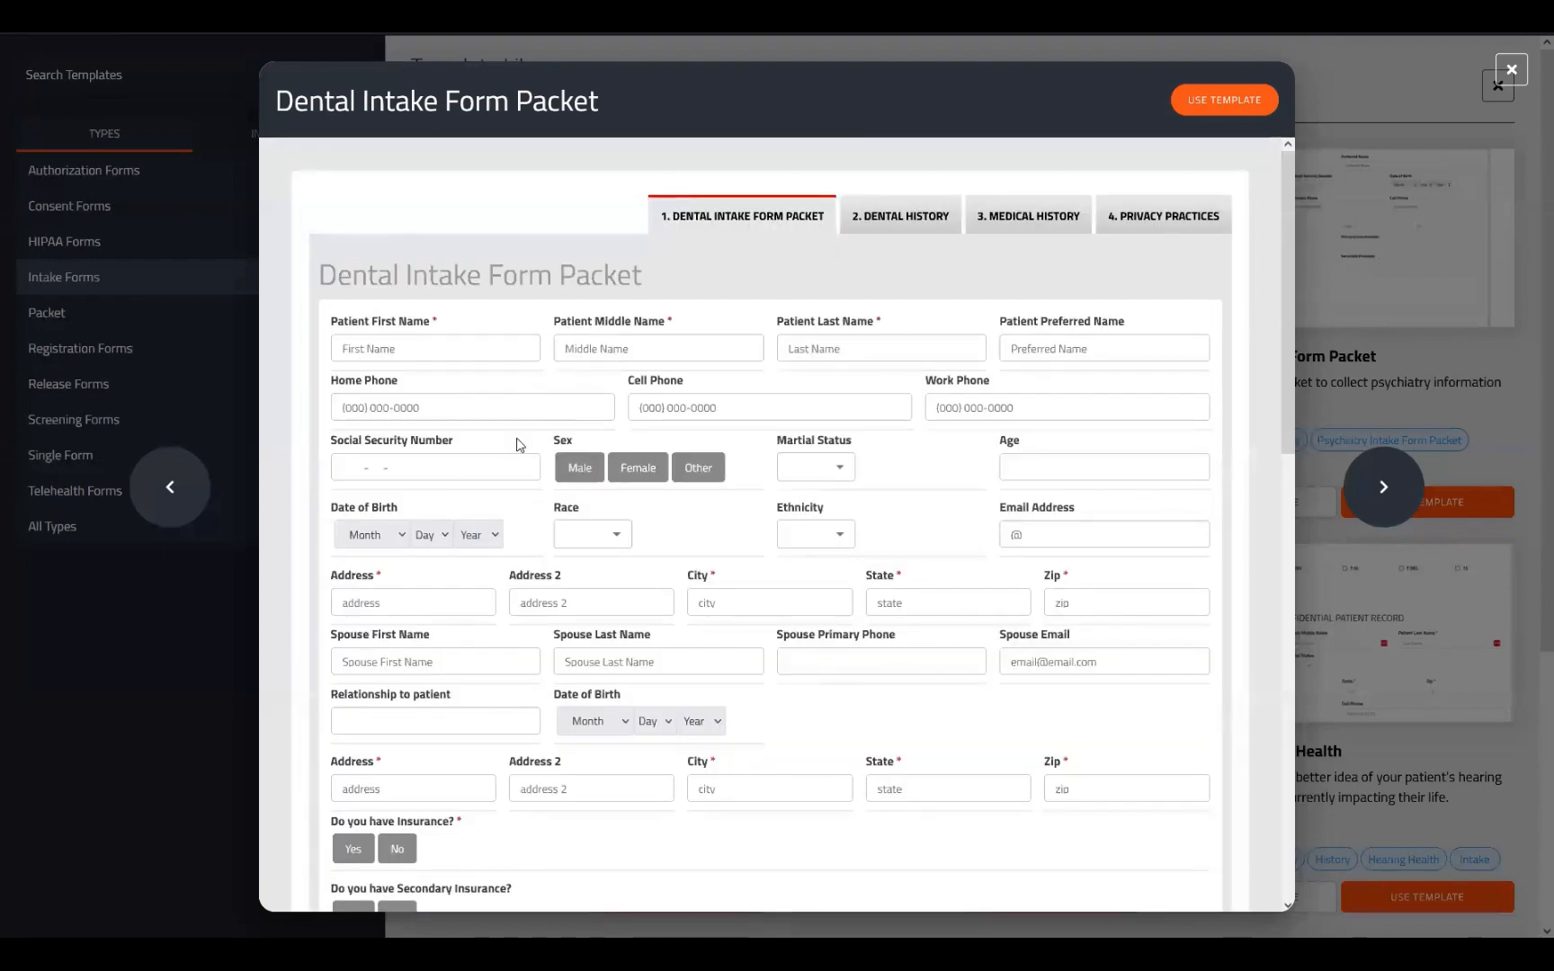
click(529, 408)
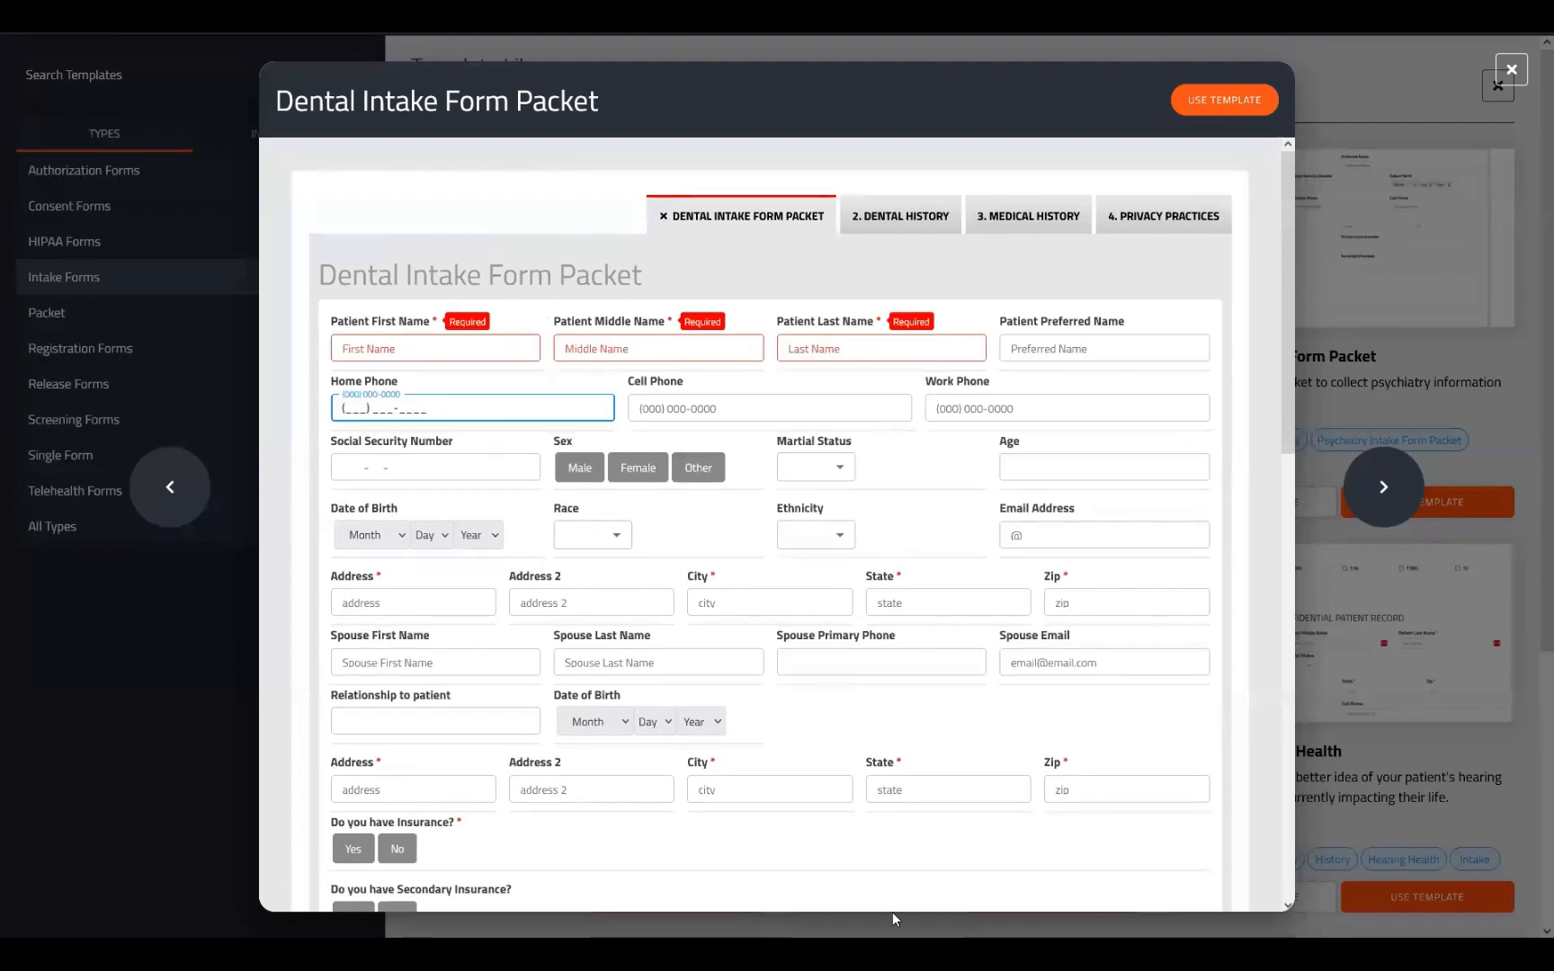
scroll(552, 430, down, 5)
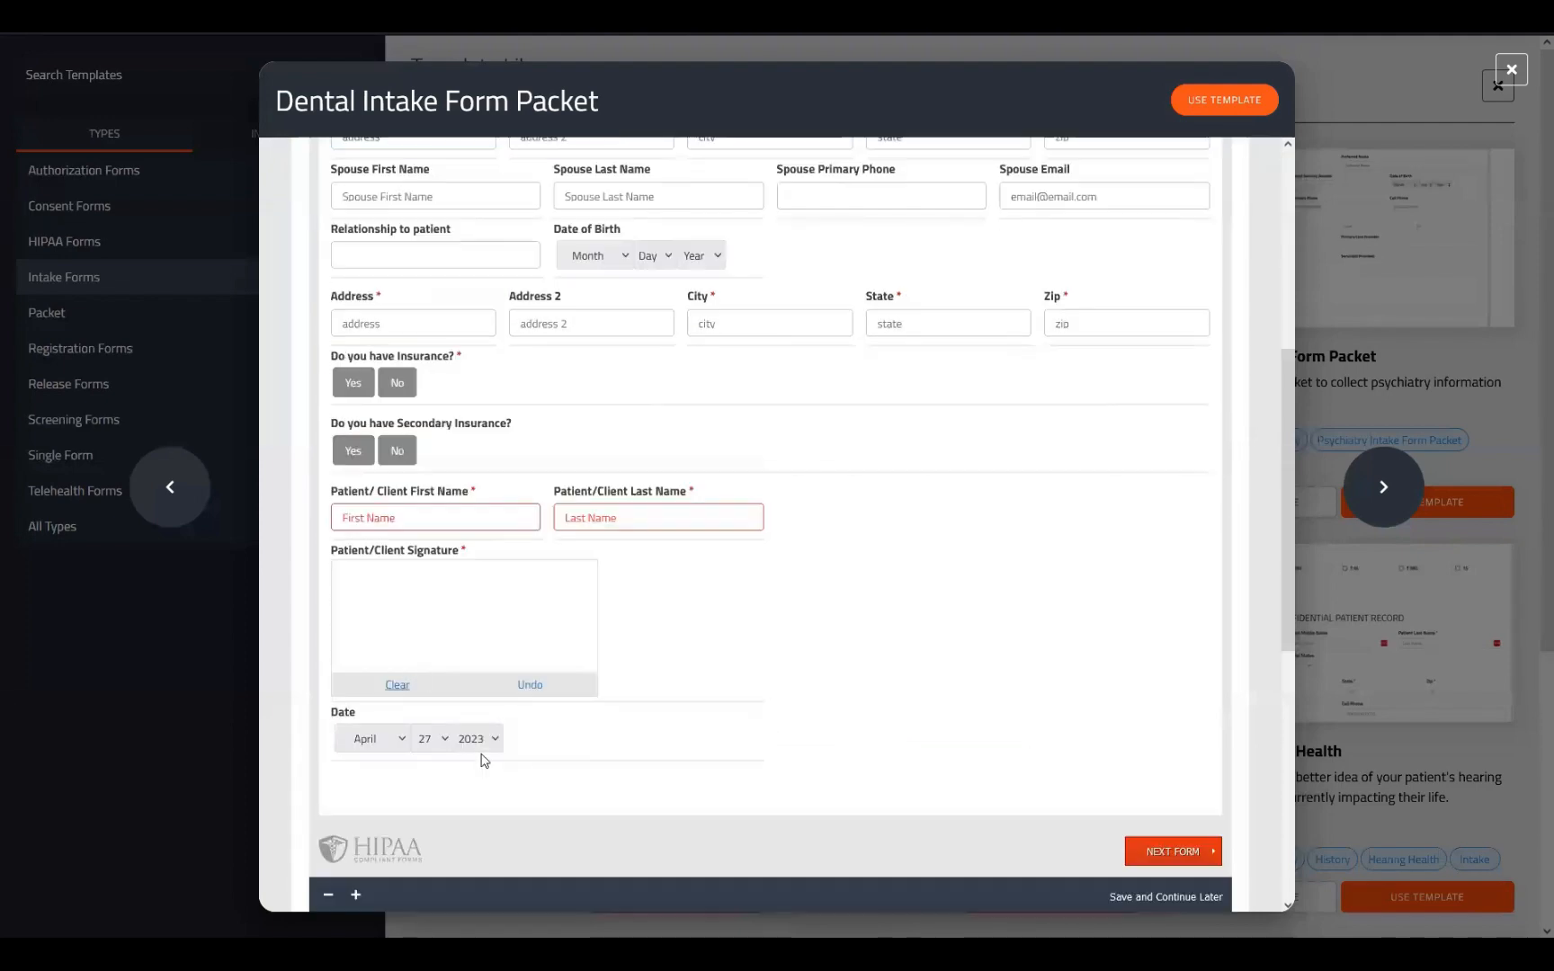
- Test the Yes and No answers of the preview's insurance questions, leave both at No, and draw a signature in the patient signature box
click(348, 445)
click(348, 384)
click(404, 384)
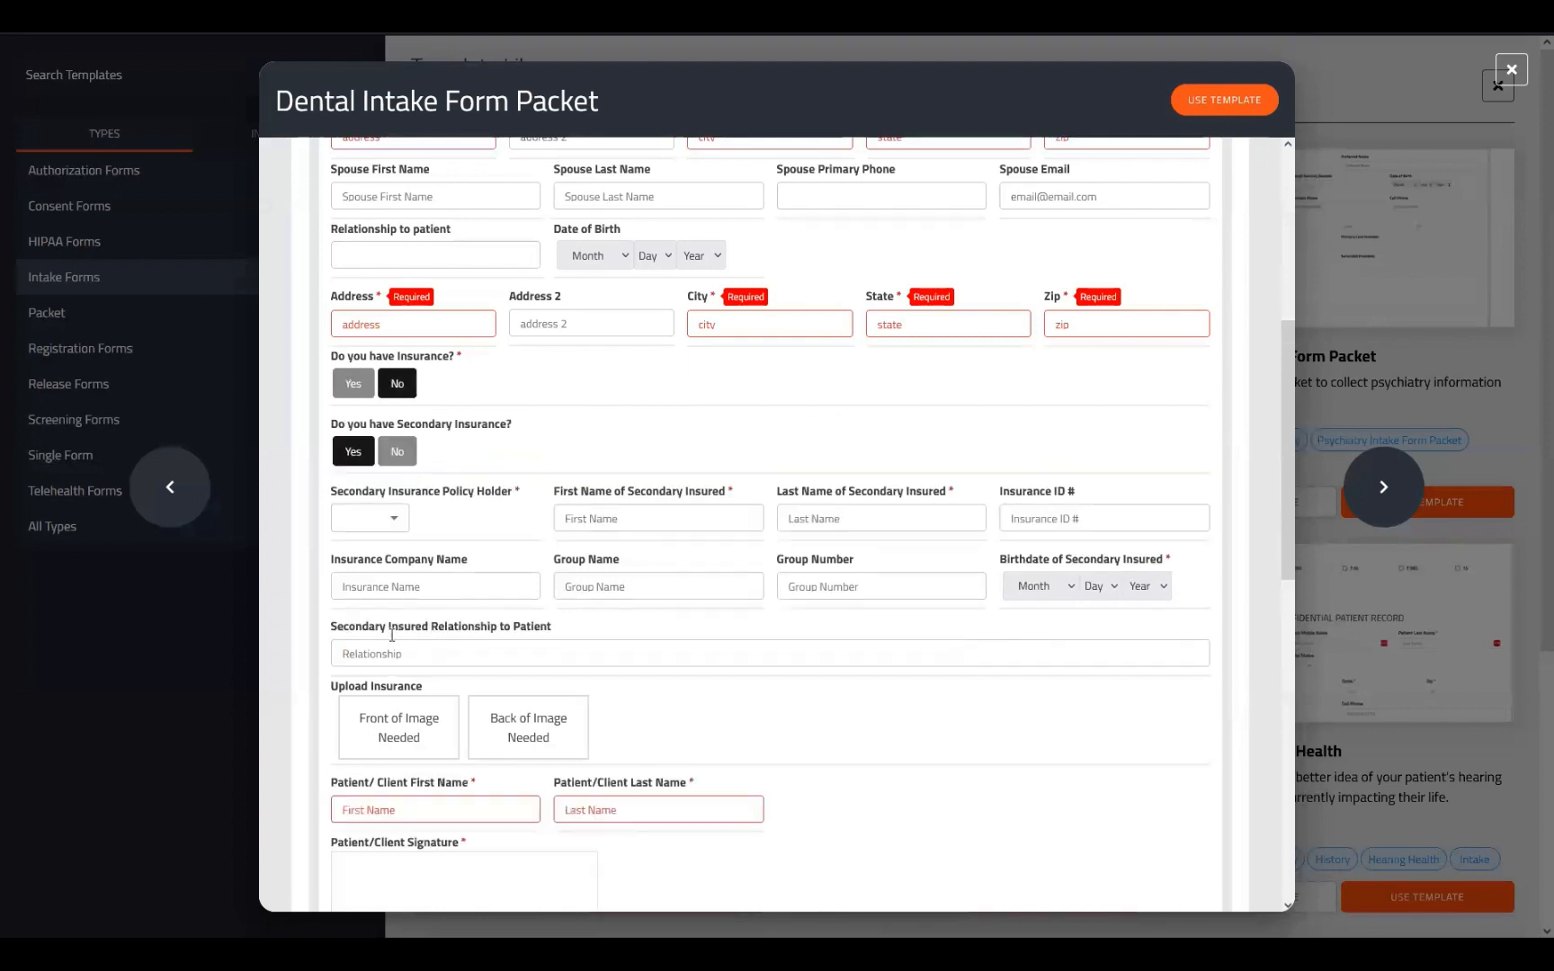
click(387, 451)
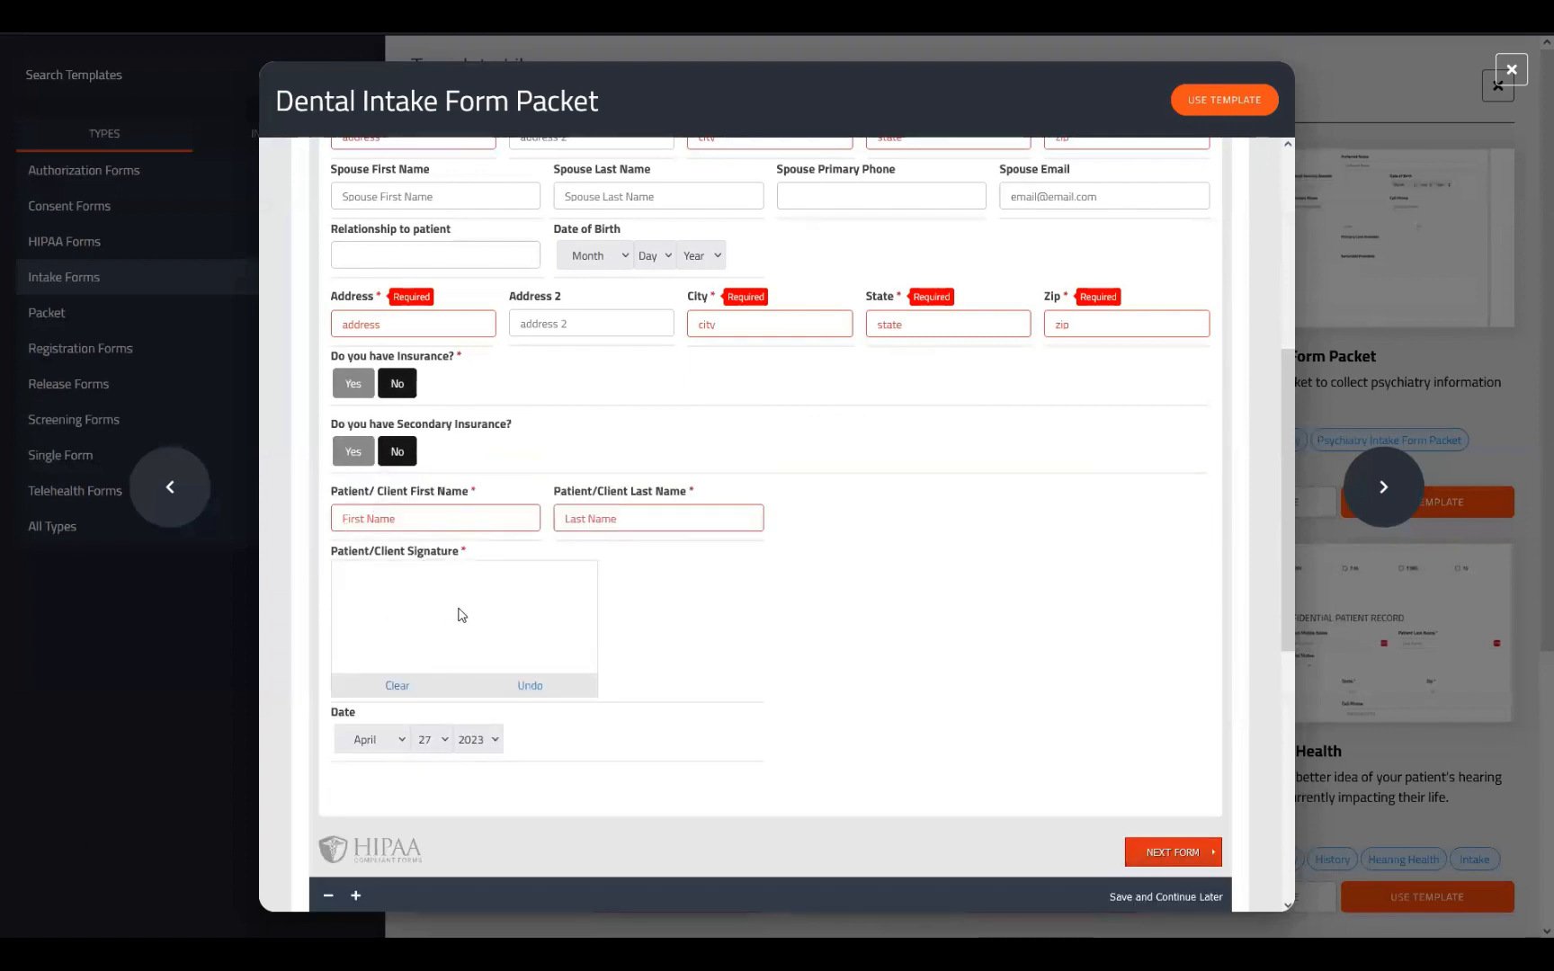
drag(349, 623, 543, 619)
- Look through the preview's Dental History, Medical History and Privacy Practices forms, and close the preview and the template library
click(1173, 852)
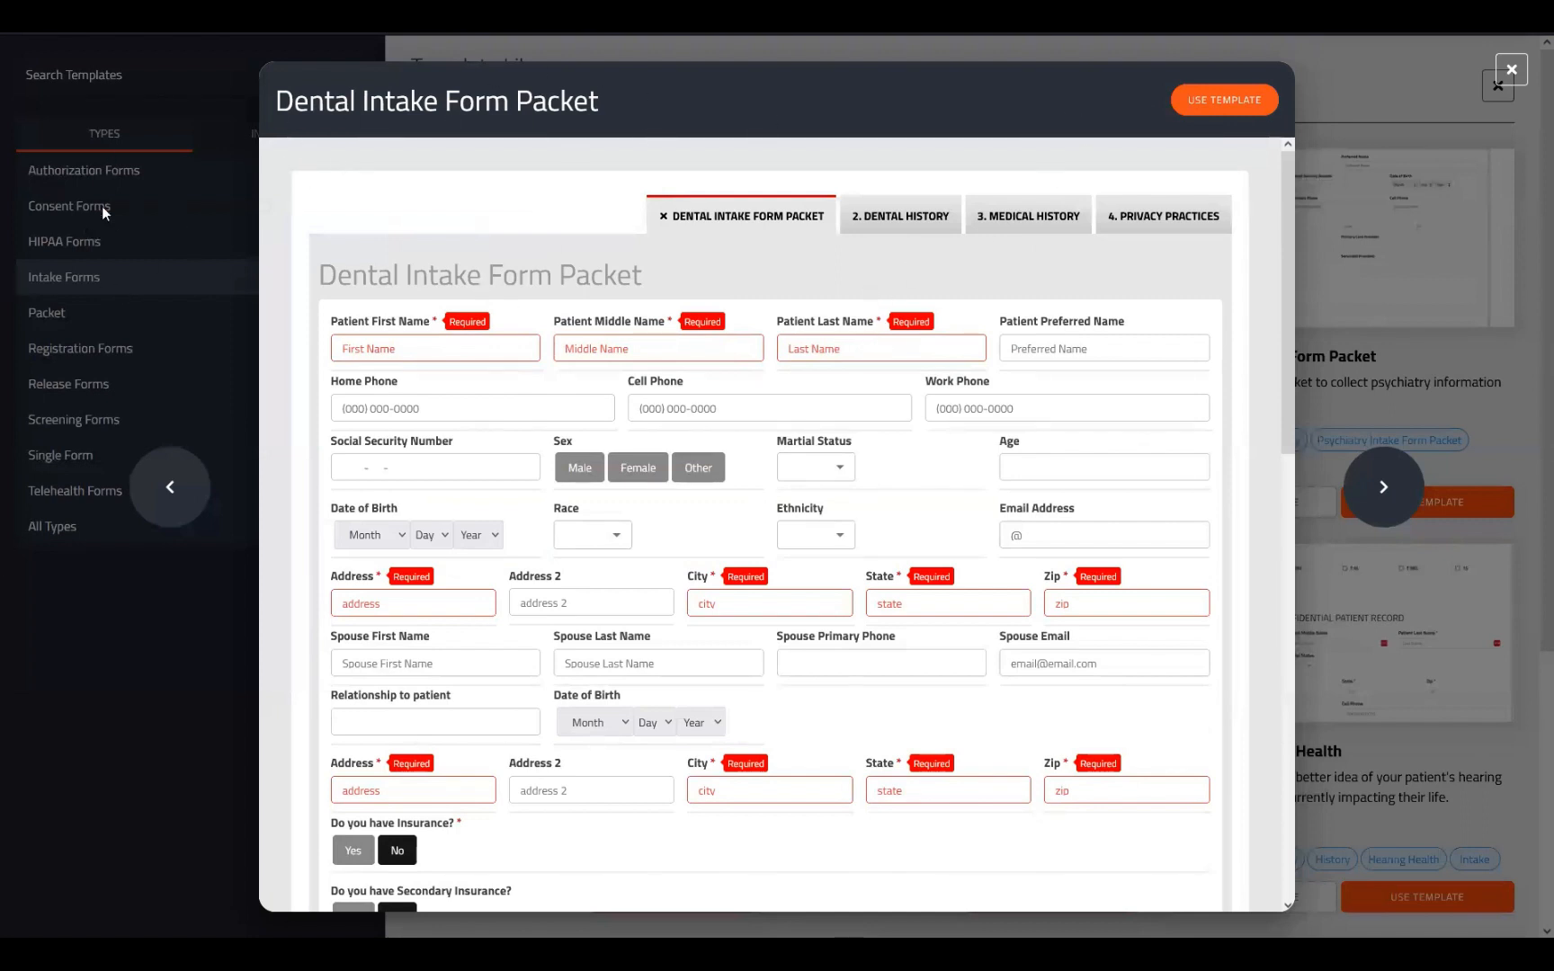
click(1025, 216)
click(1156, 218)
click(906, 221)
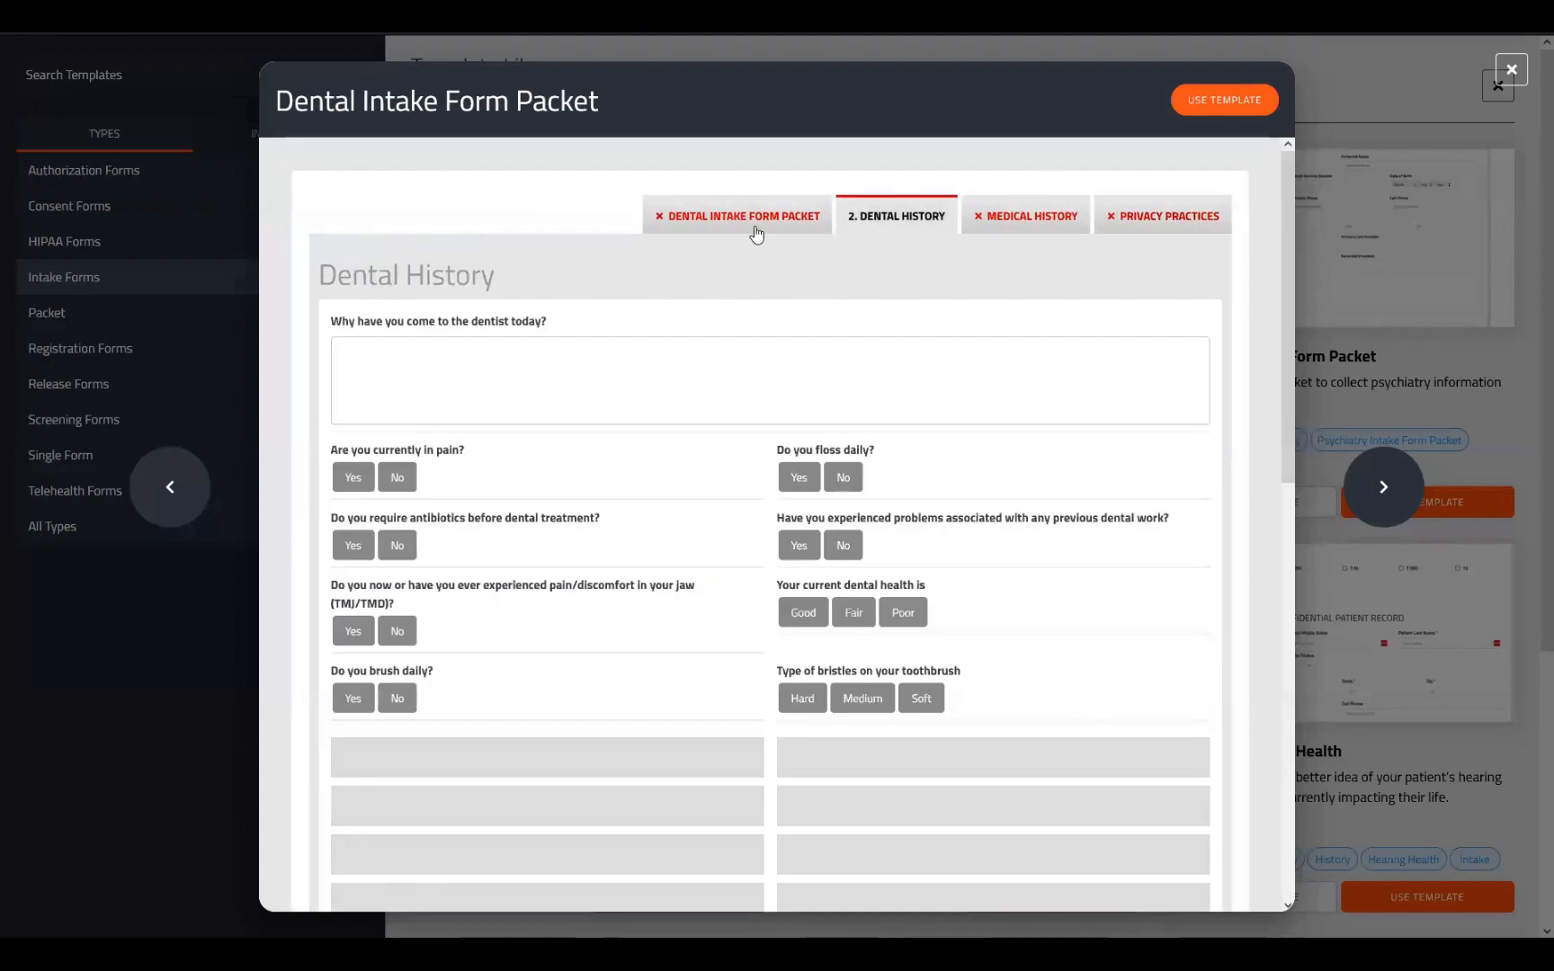
click(756, 225)
click(1379, 105)
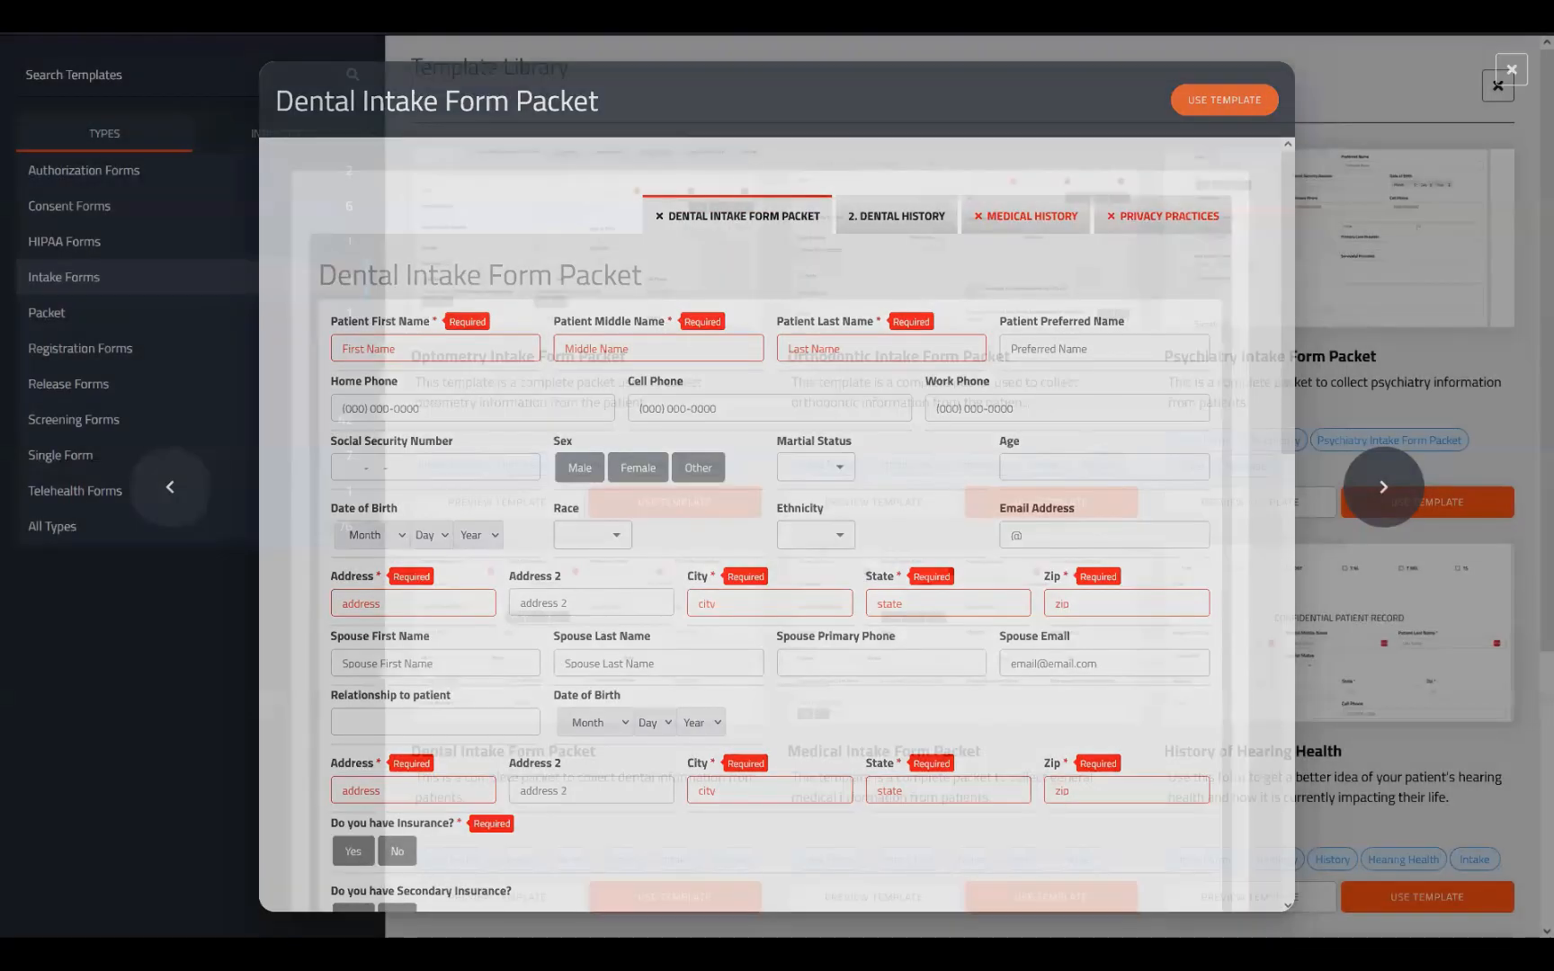
drag(1468, 76, 1489, 87)
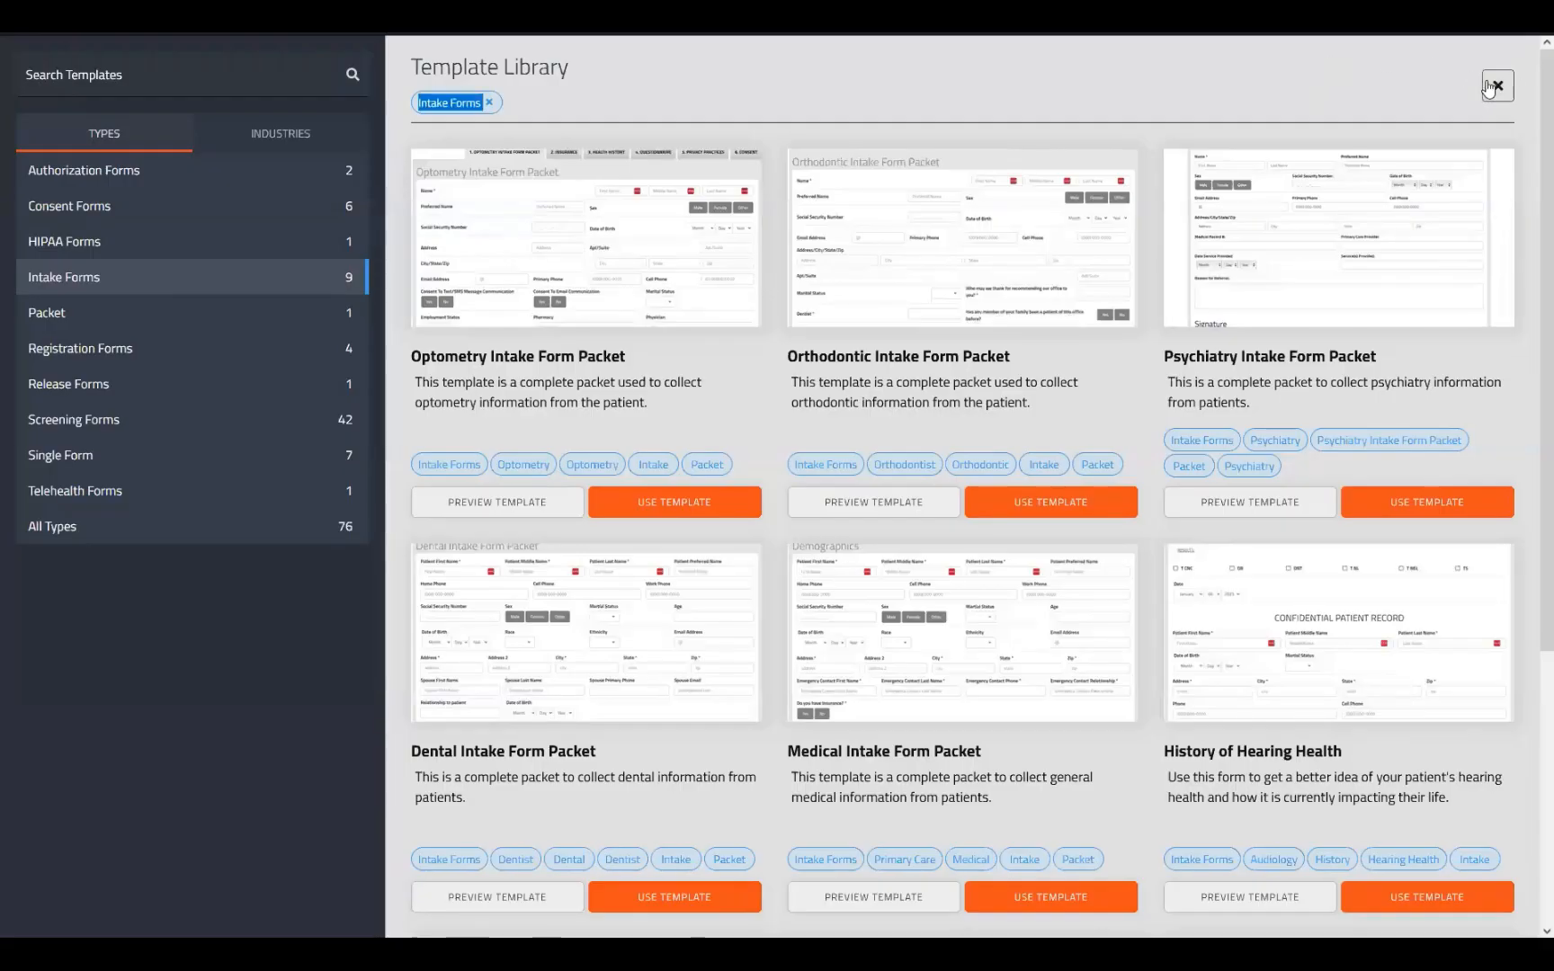
click(1489, 86)
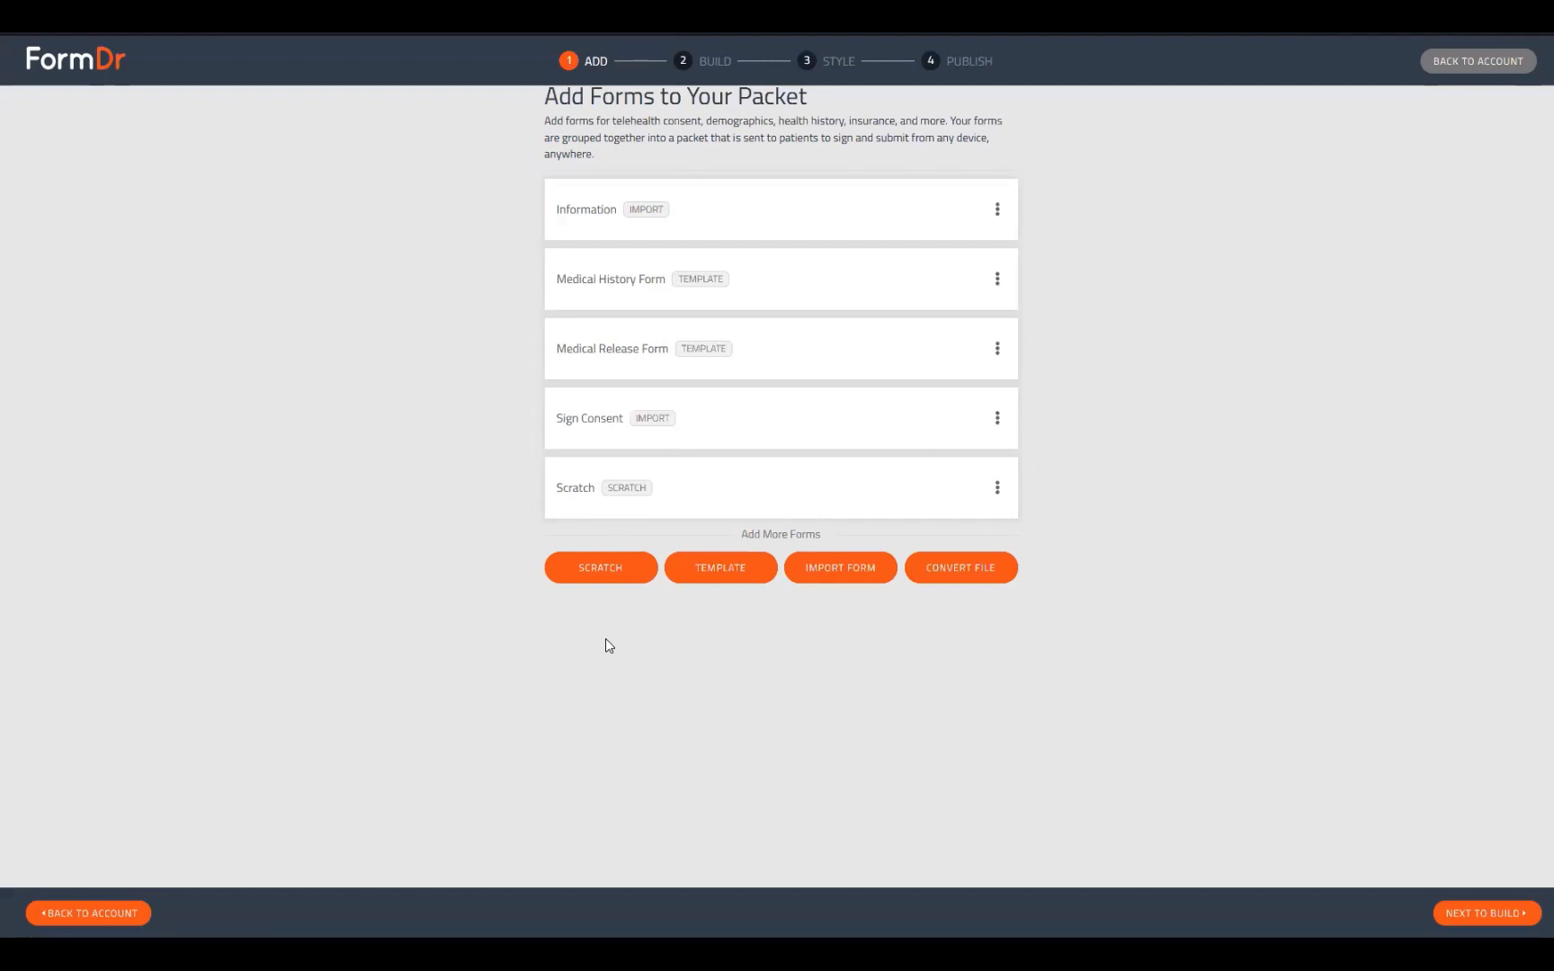
- Import the Upload Cards form from the Registration Packet into the current packet
click(822, 575)
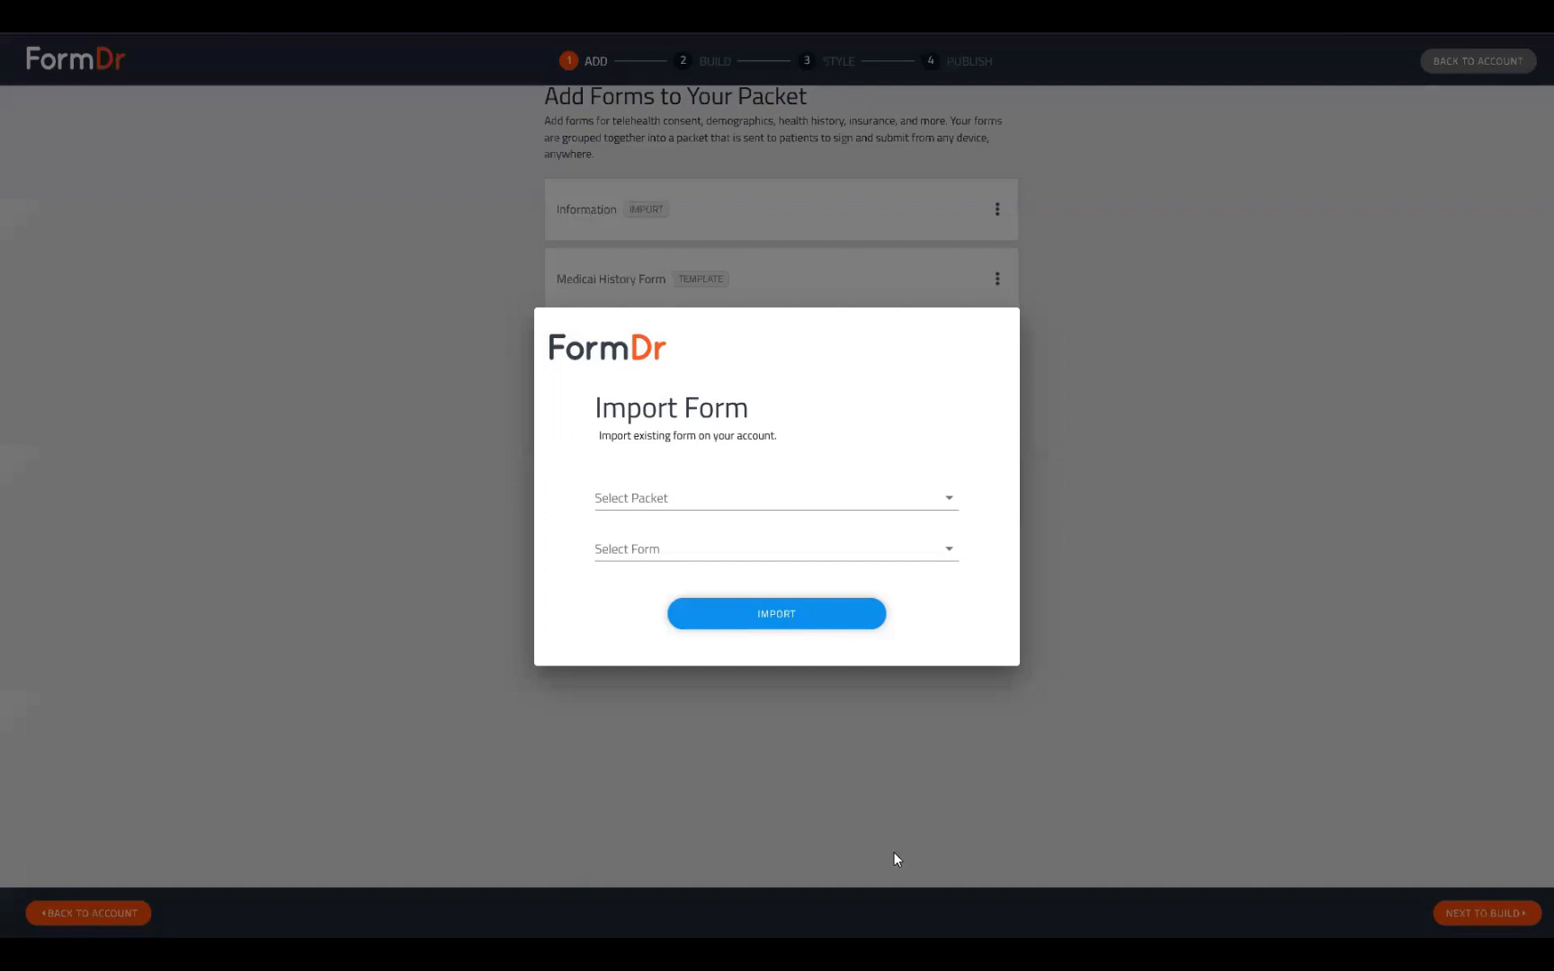
click(645, 486)
click(670, 586)
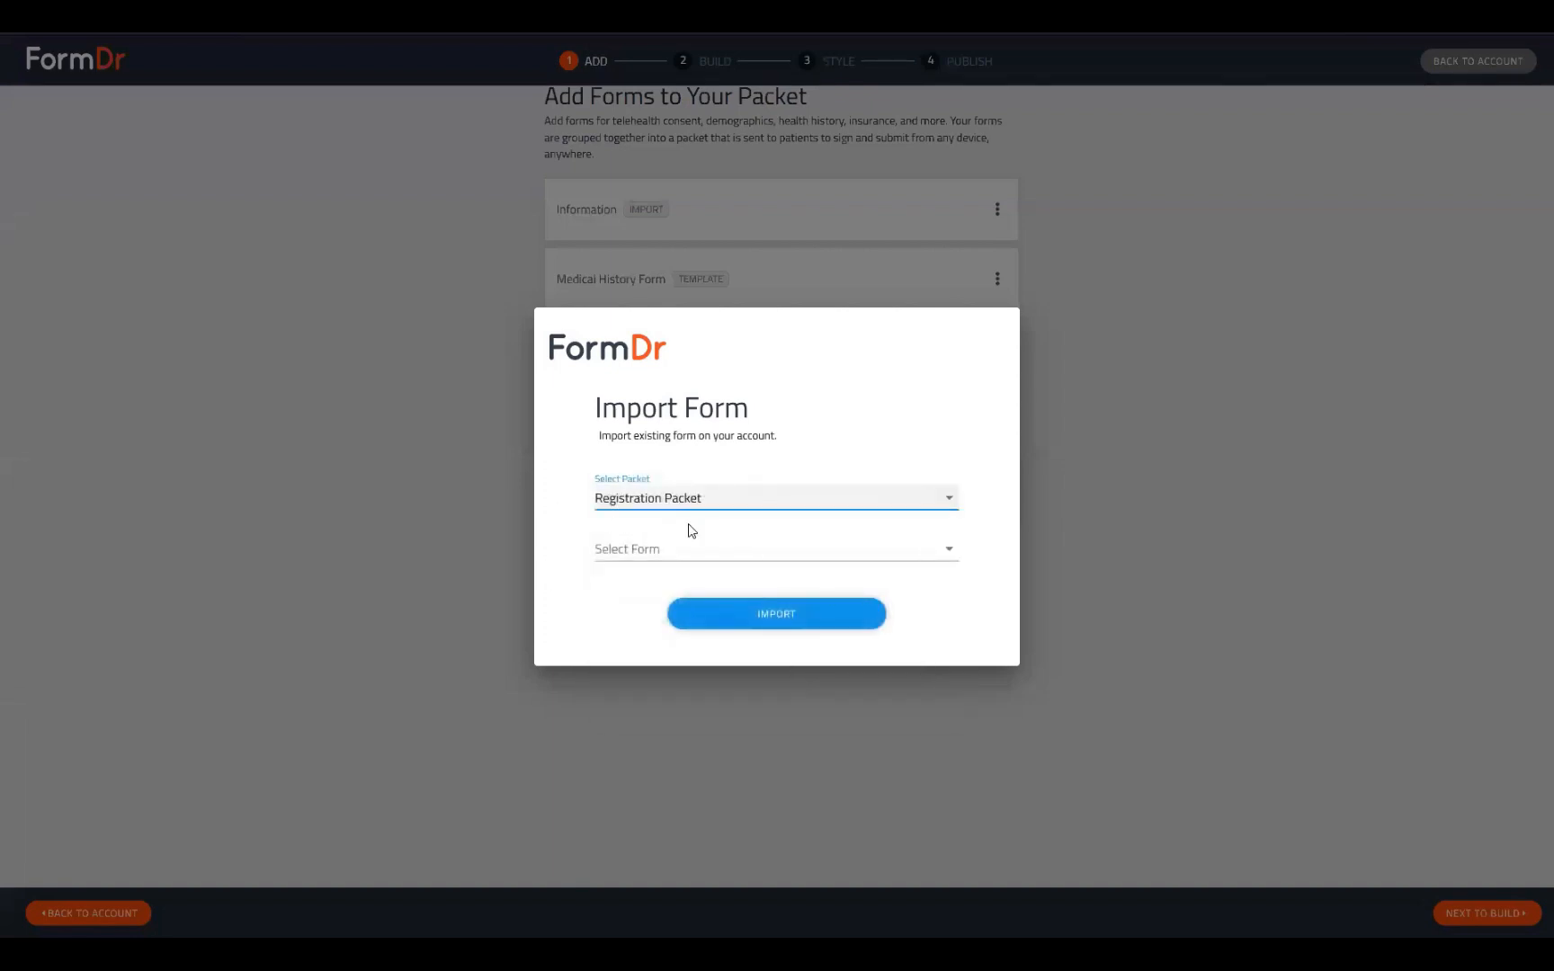
click(689, 550)
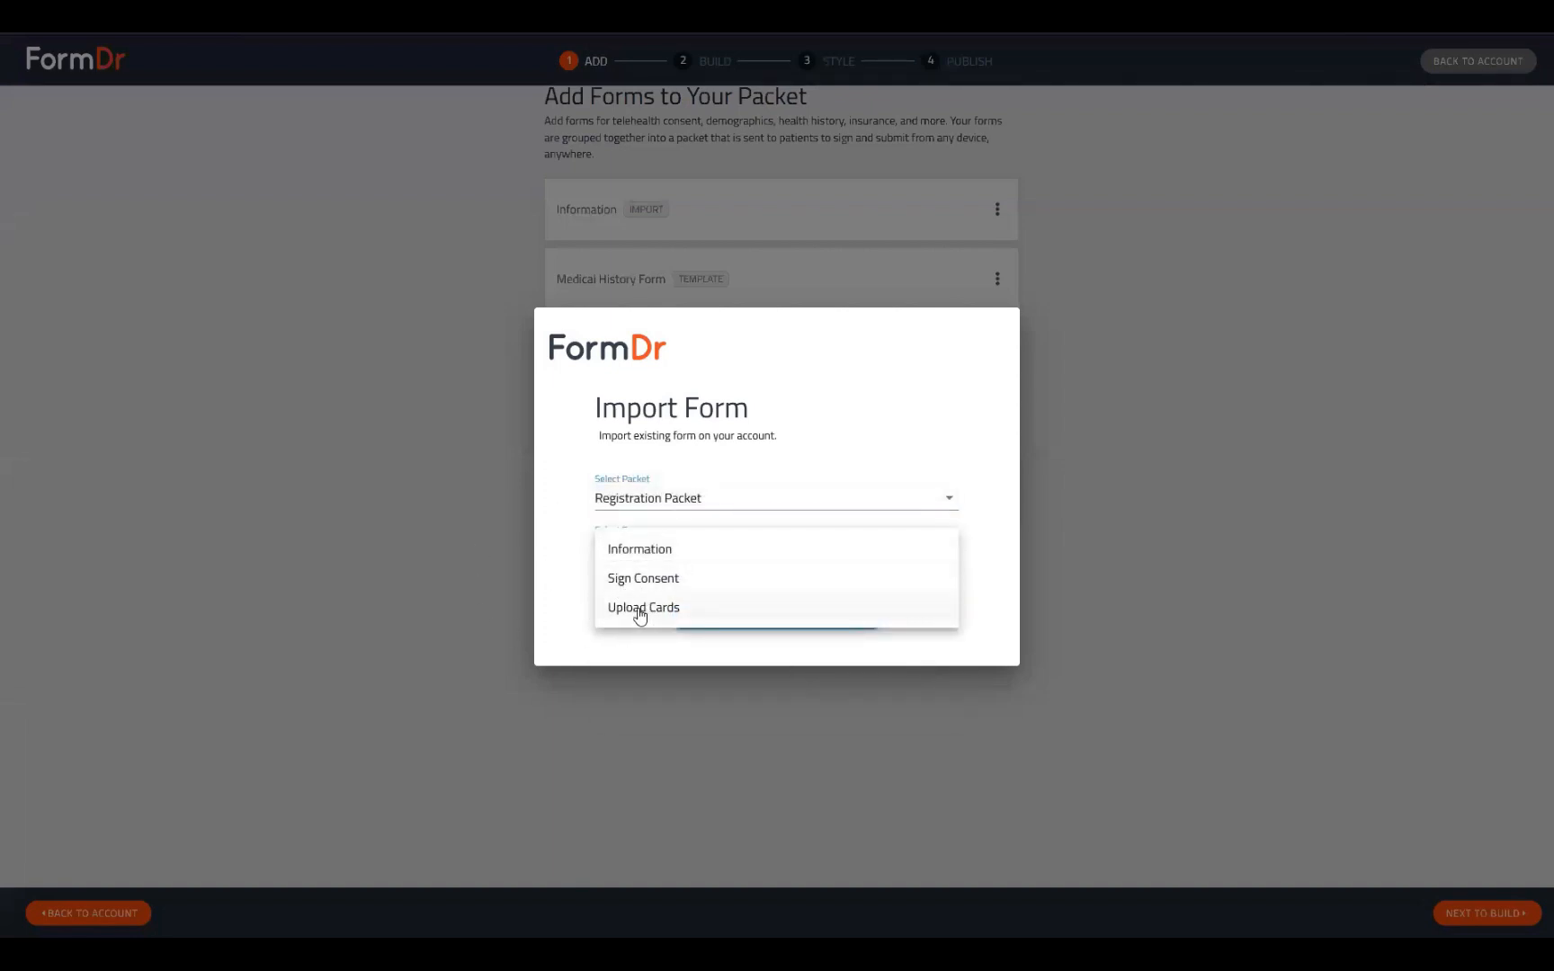
click(635, 609)
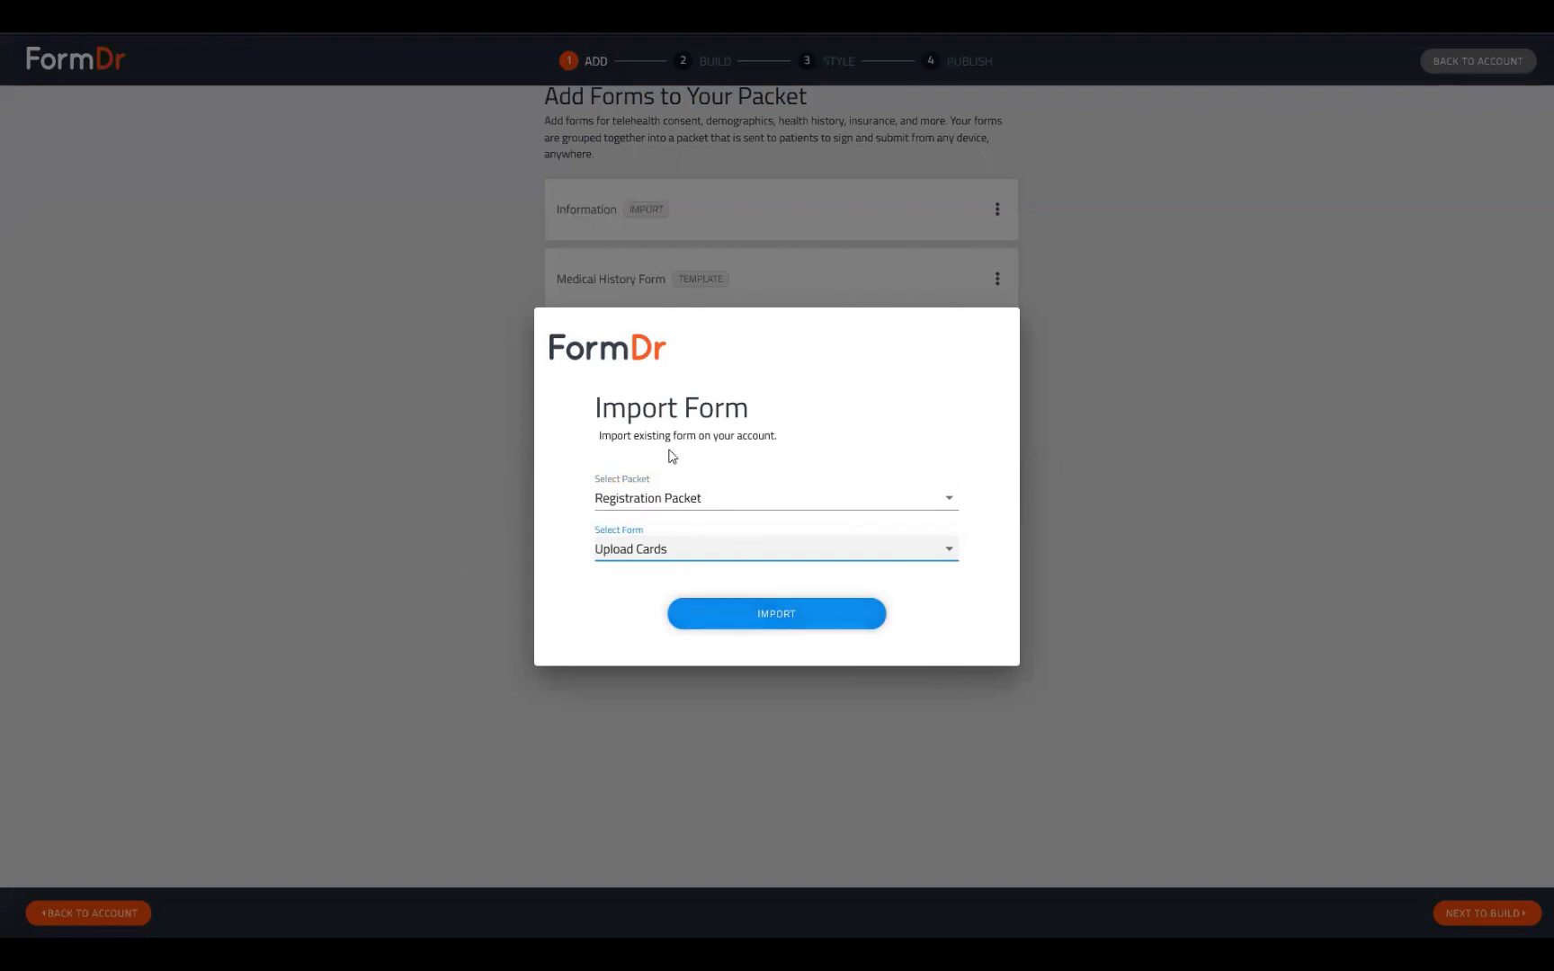
click(768, 617)
- Open the file conversion offer to review its pricing and upload requirements, and dismiss it without uploading a file
click(935, 558)
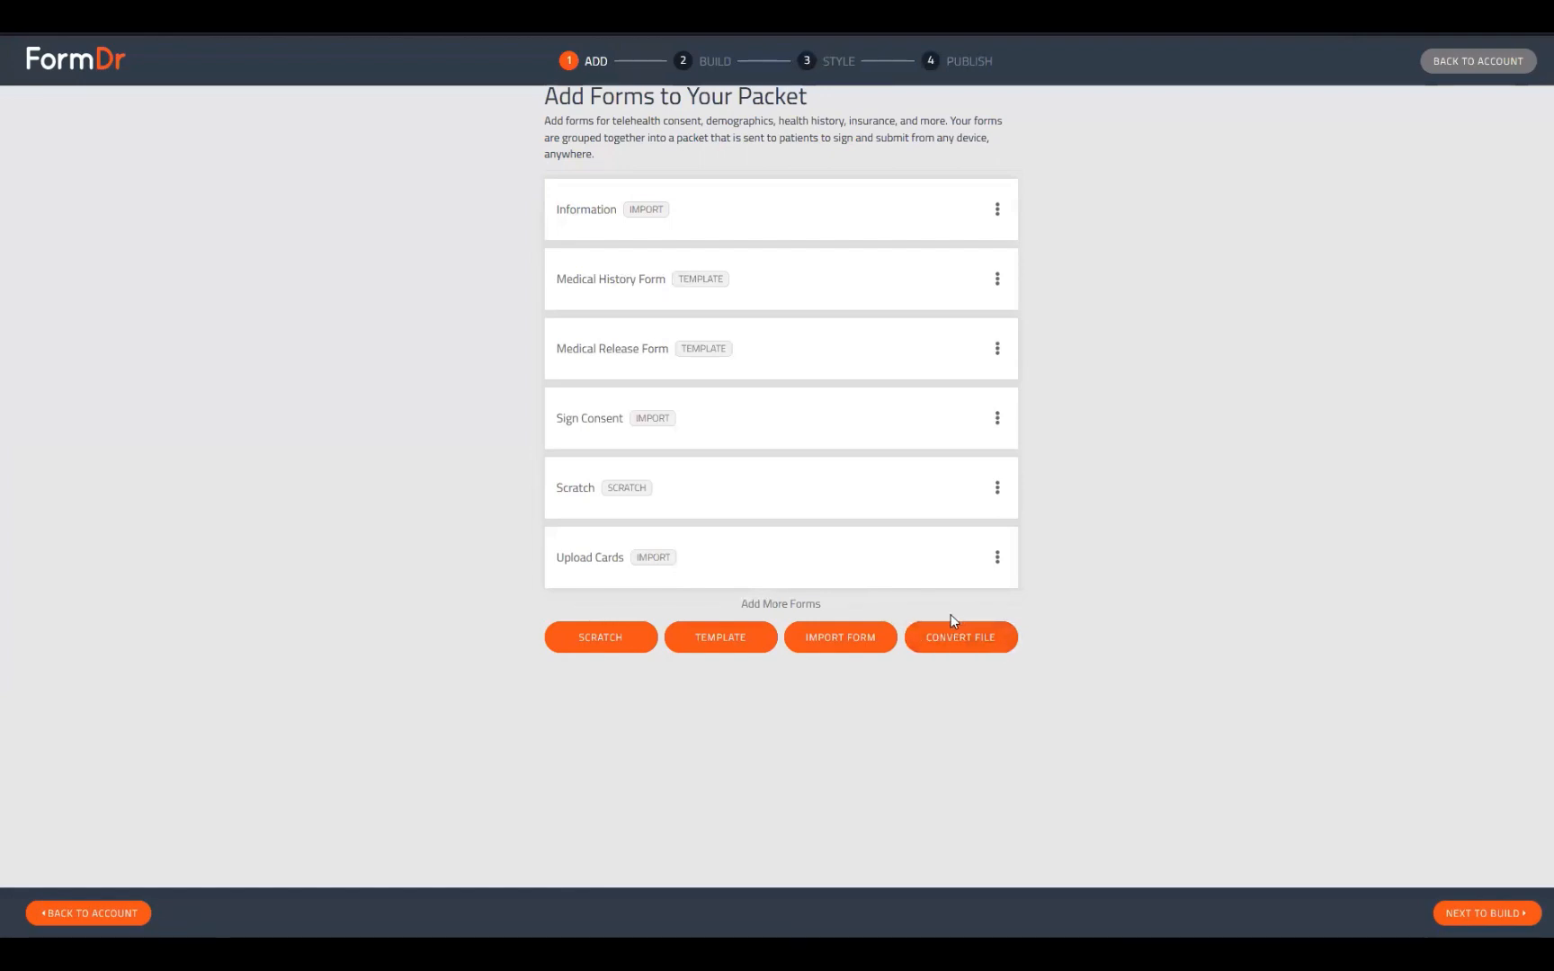
click(986, 654)
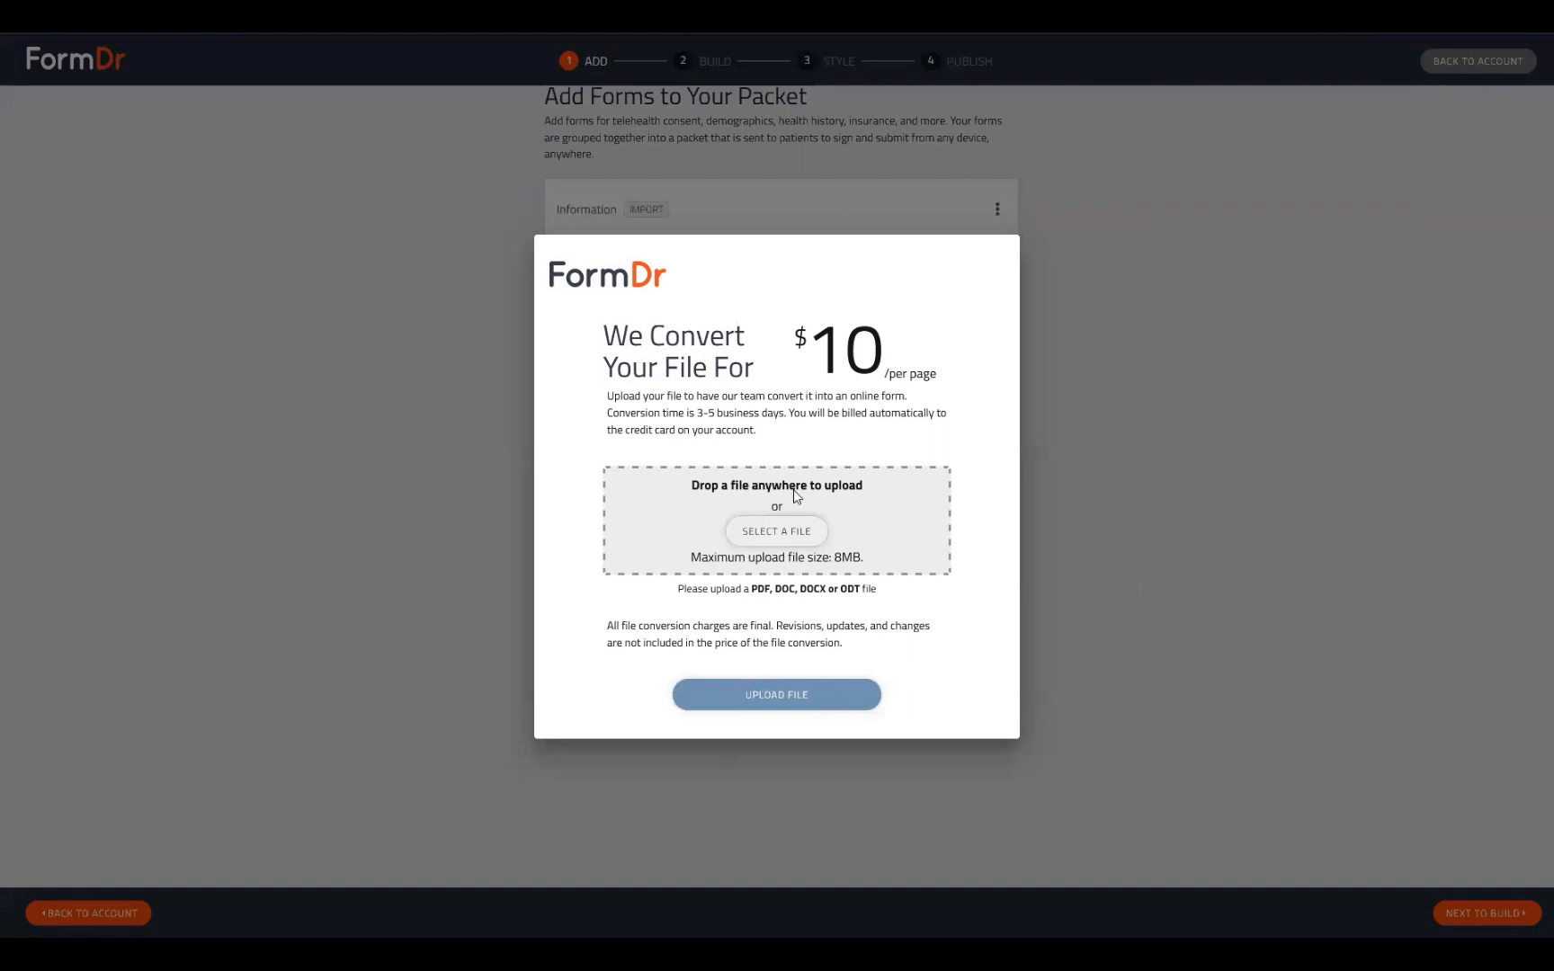
click(1175, 523)
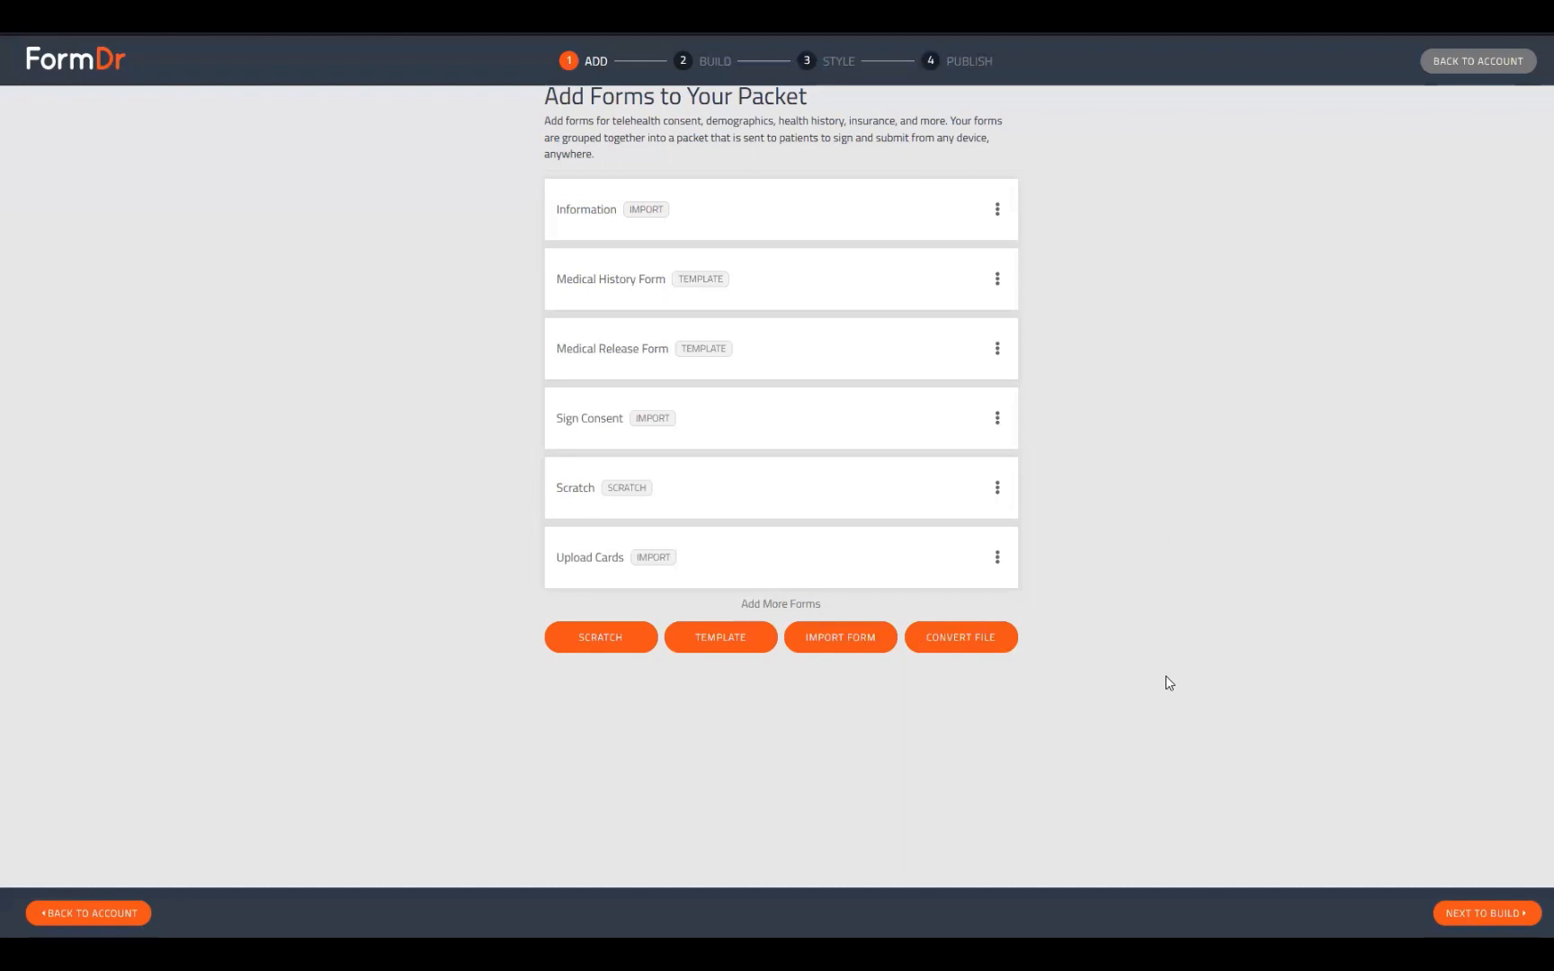
- Advance the FormDr Training packet through the Build and Style stages and publish it
click(1469, 913)
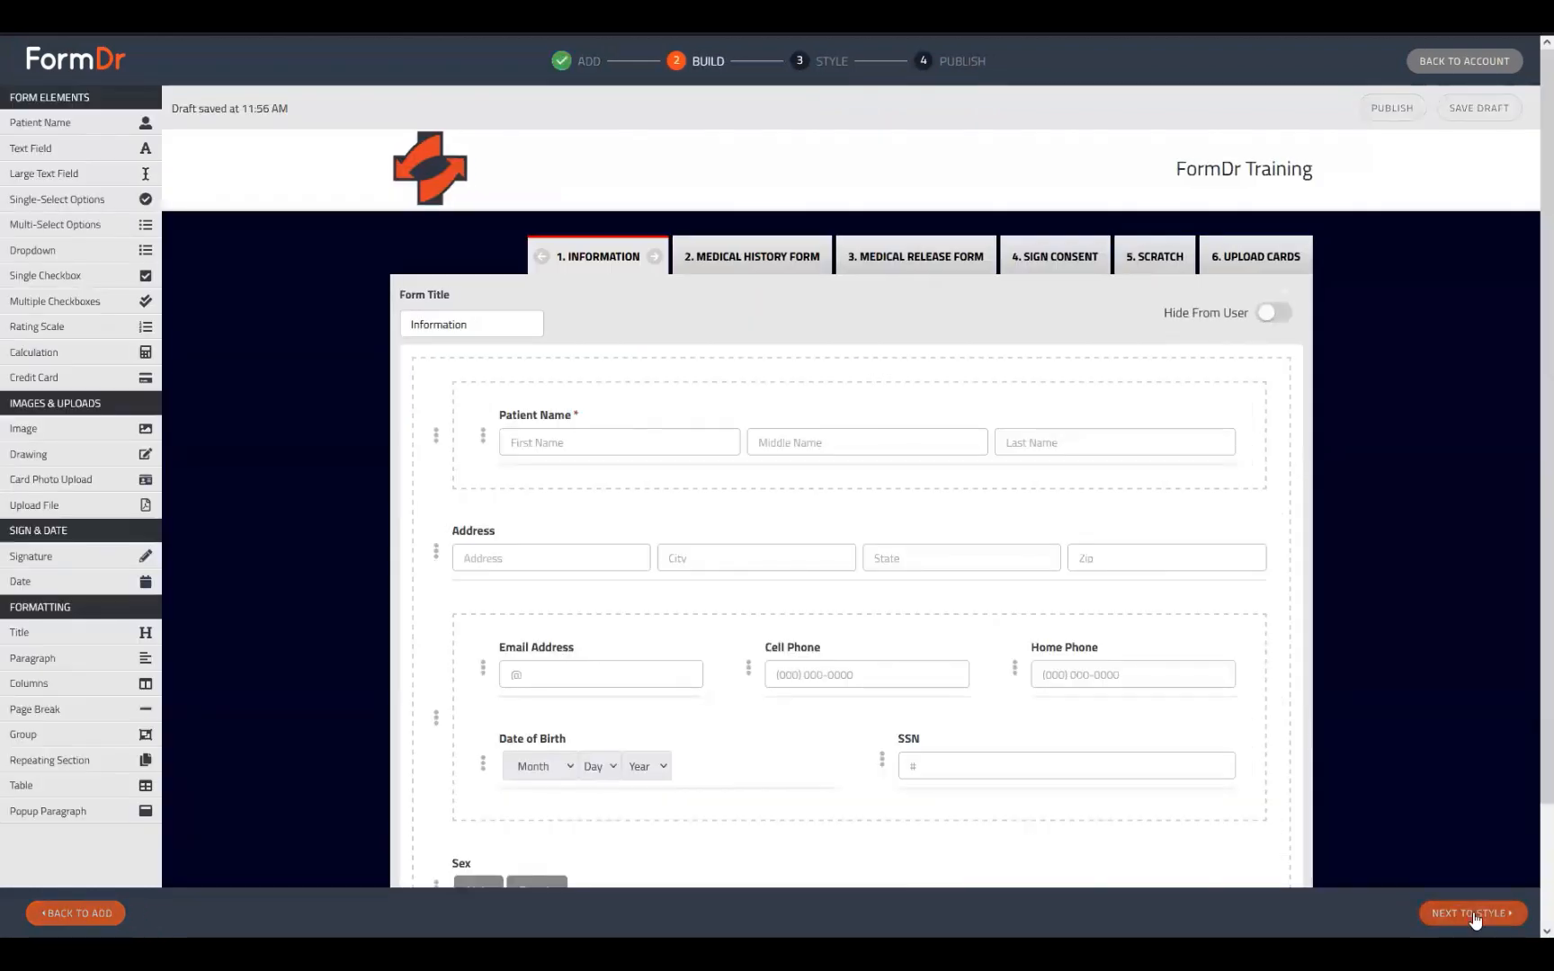
click(1473, 913)
click(1473, 916)
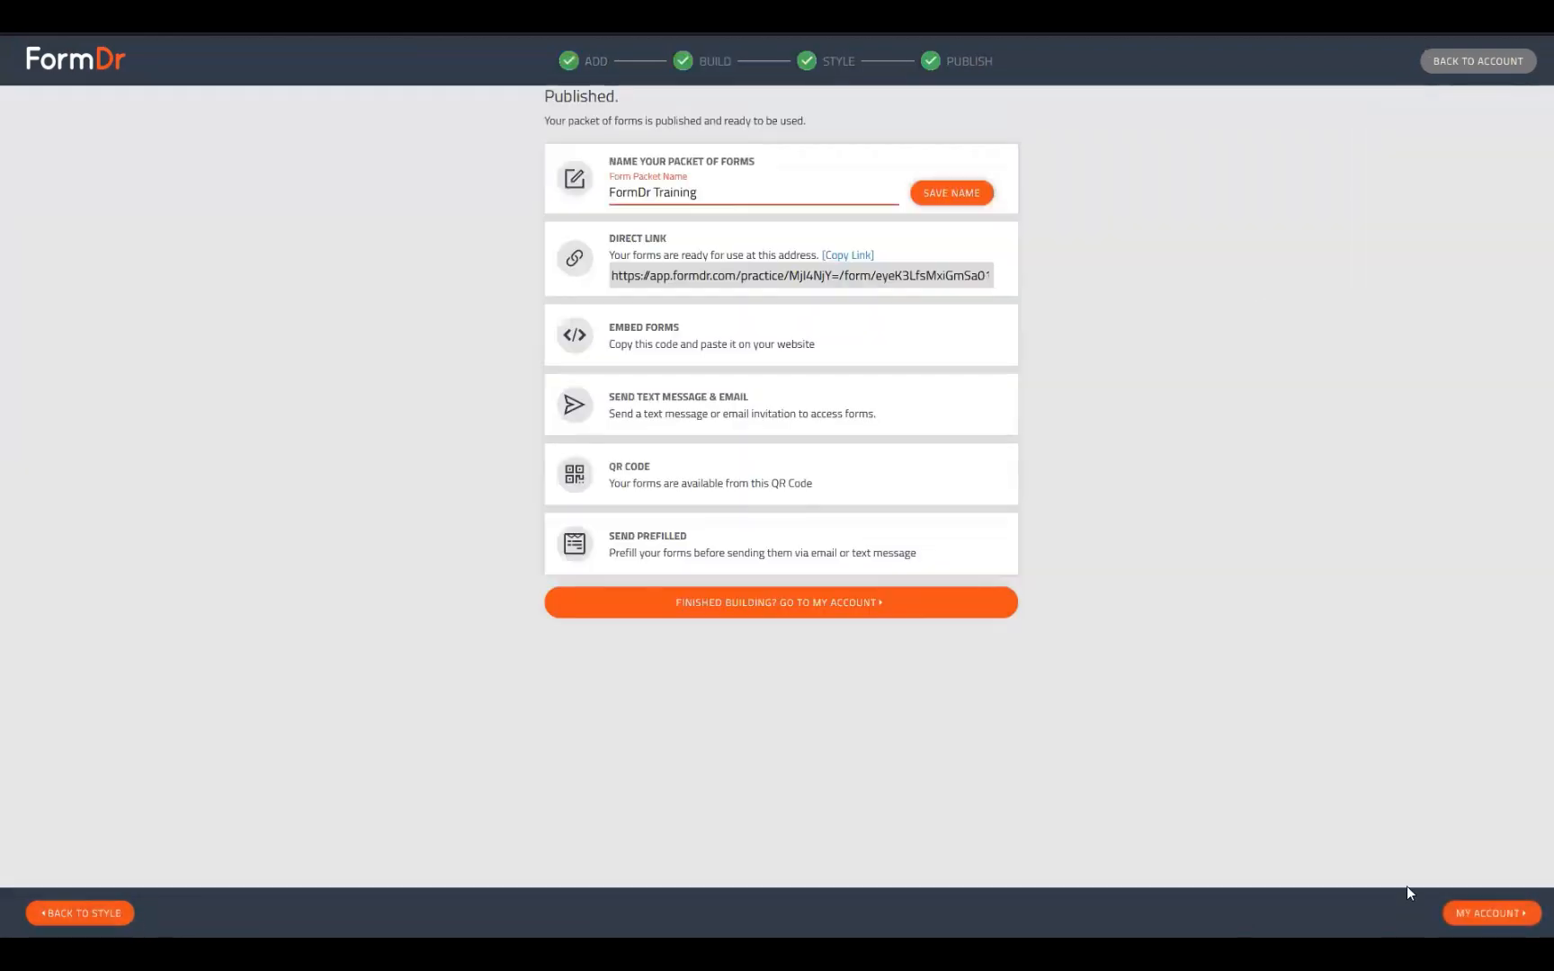
- Return to the account, open the account settings and highlight the Form Builder Alerts email subscription
click(1520, 913)
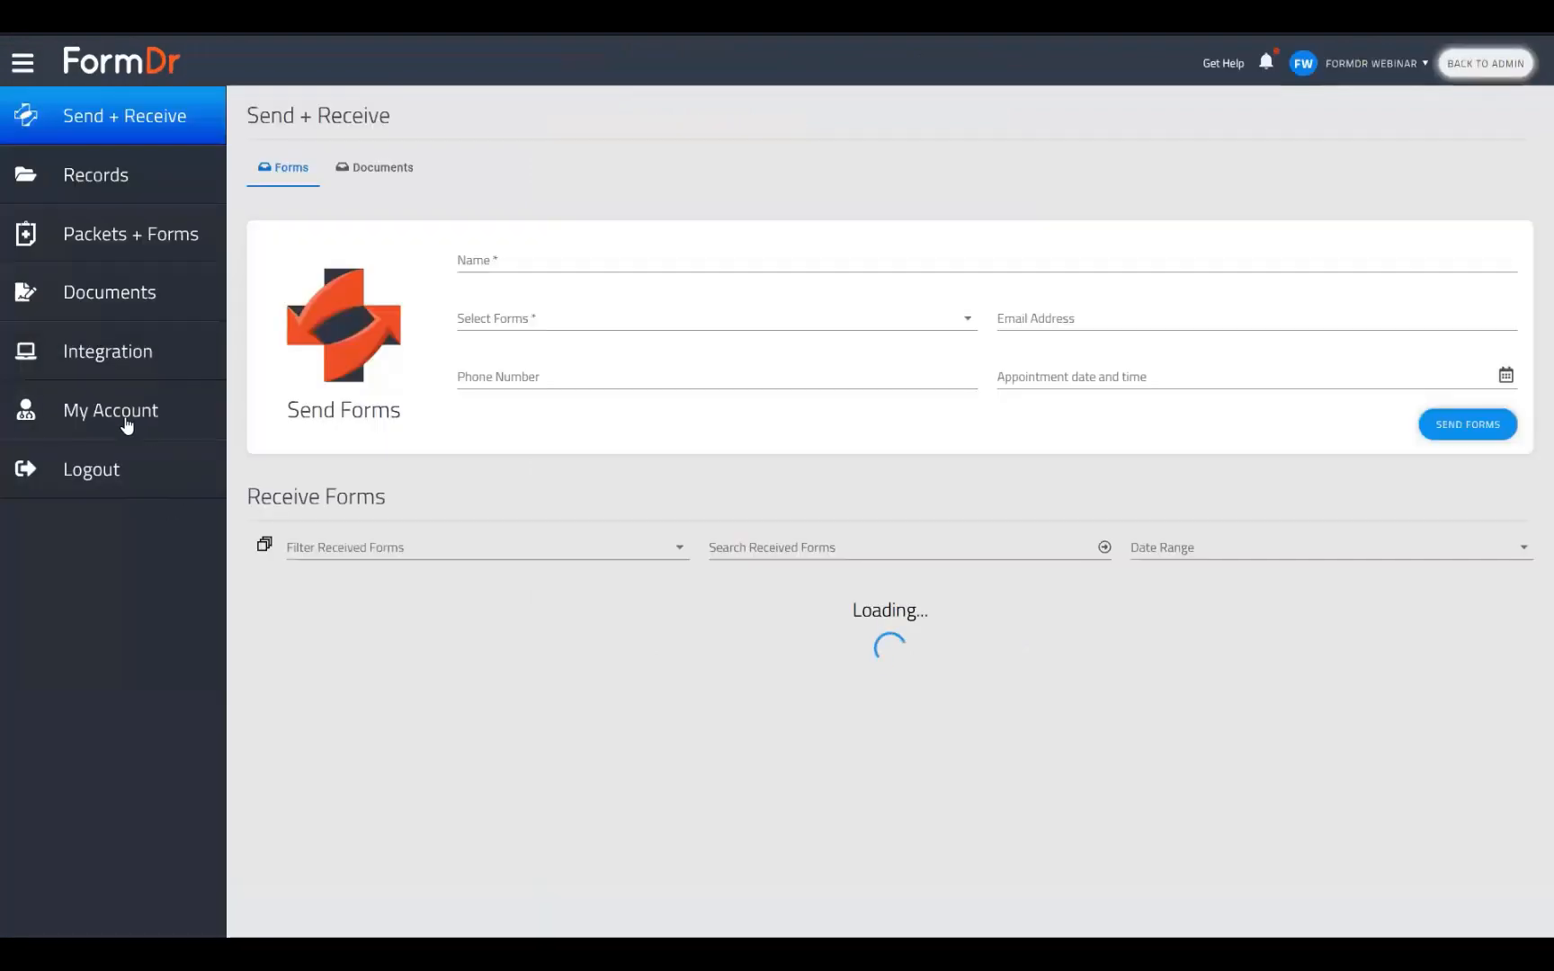
click(126, 425)
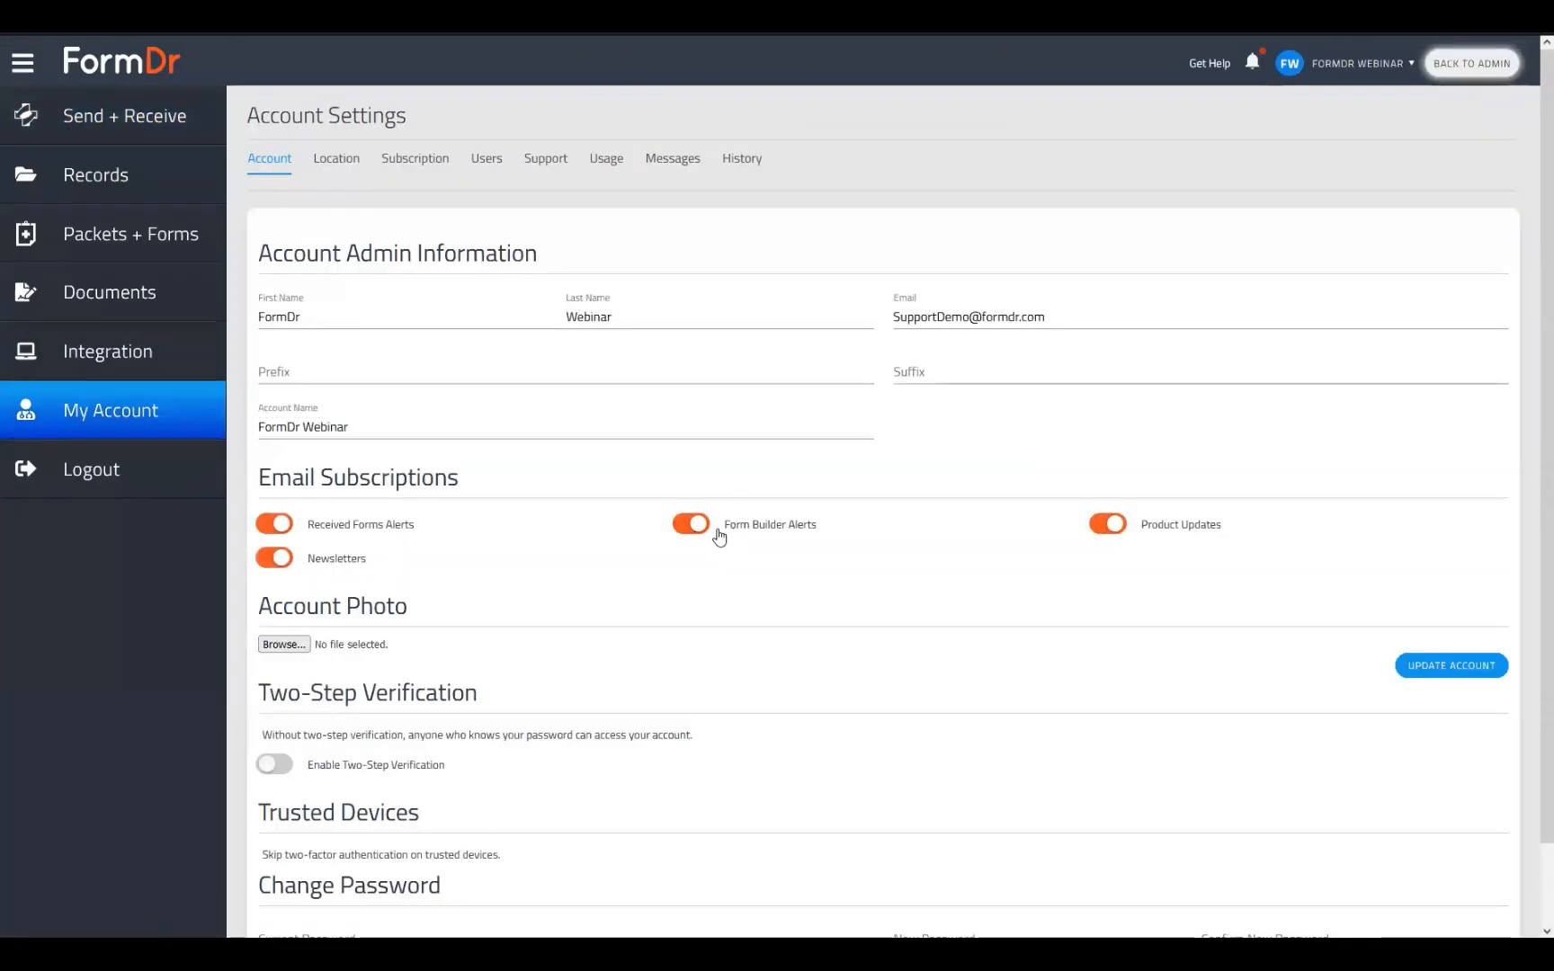
drag(817, 532, 707, 532)
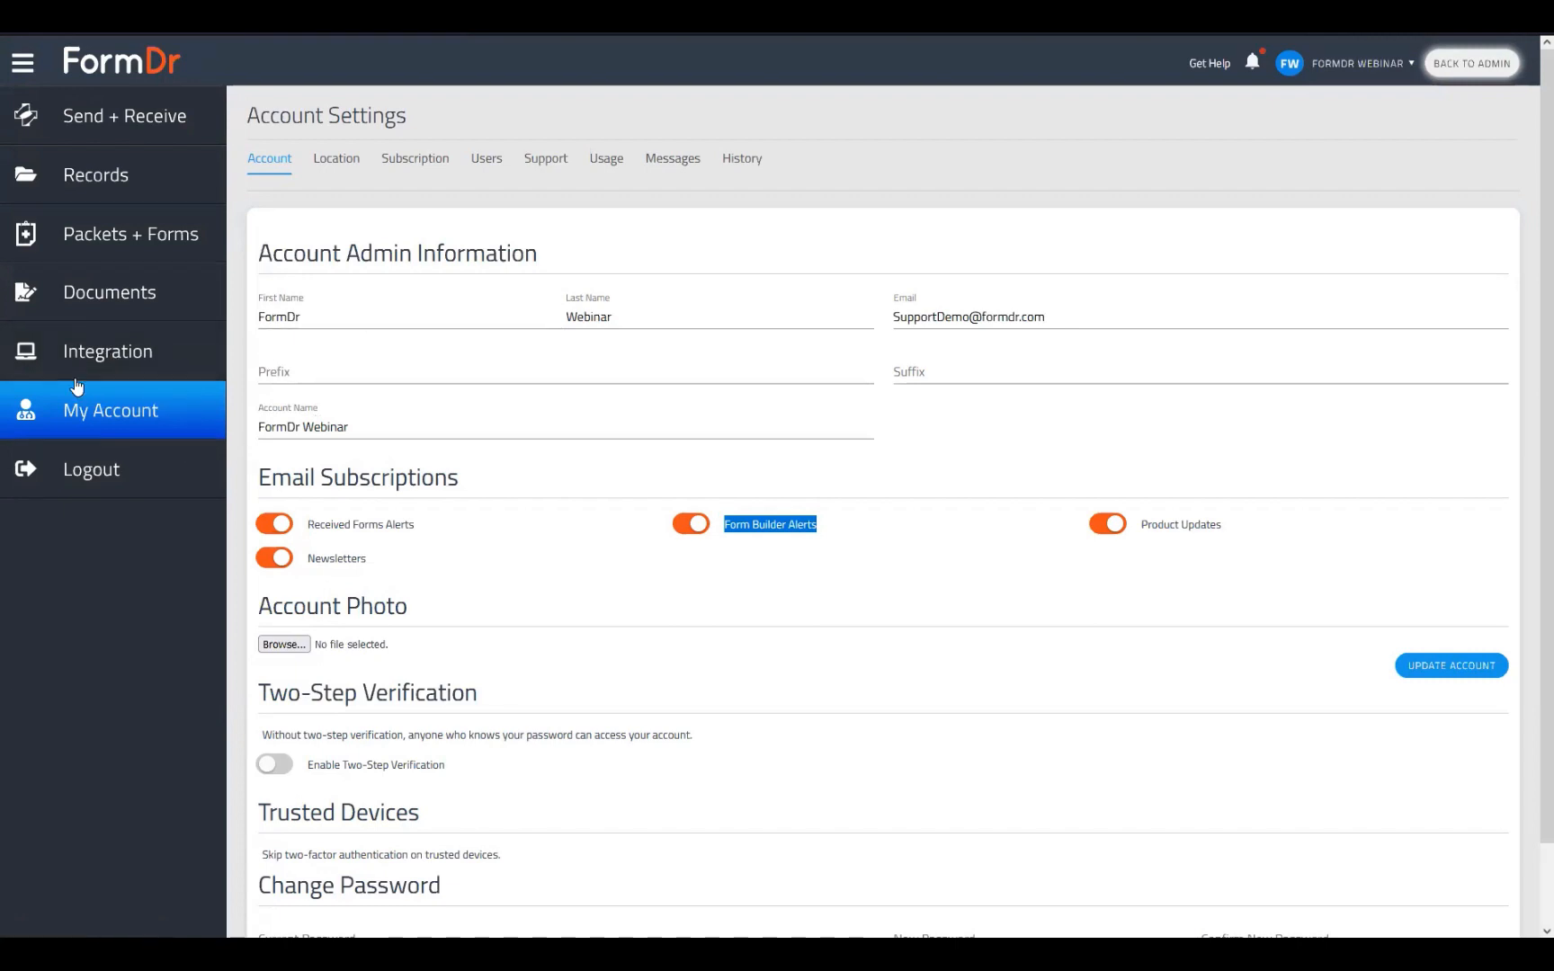
- Open the account's Support page and examine the request topics, file attachment option, question field and support code section
click(529, 162)
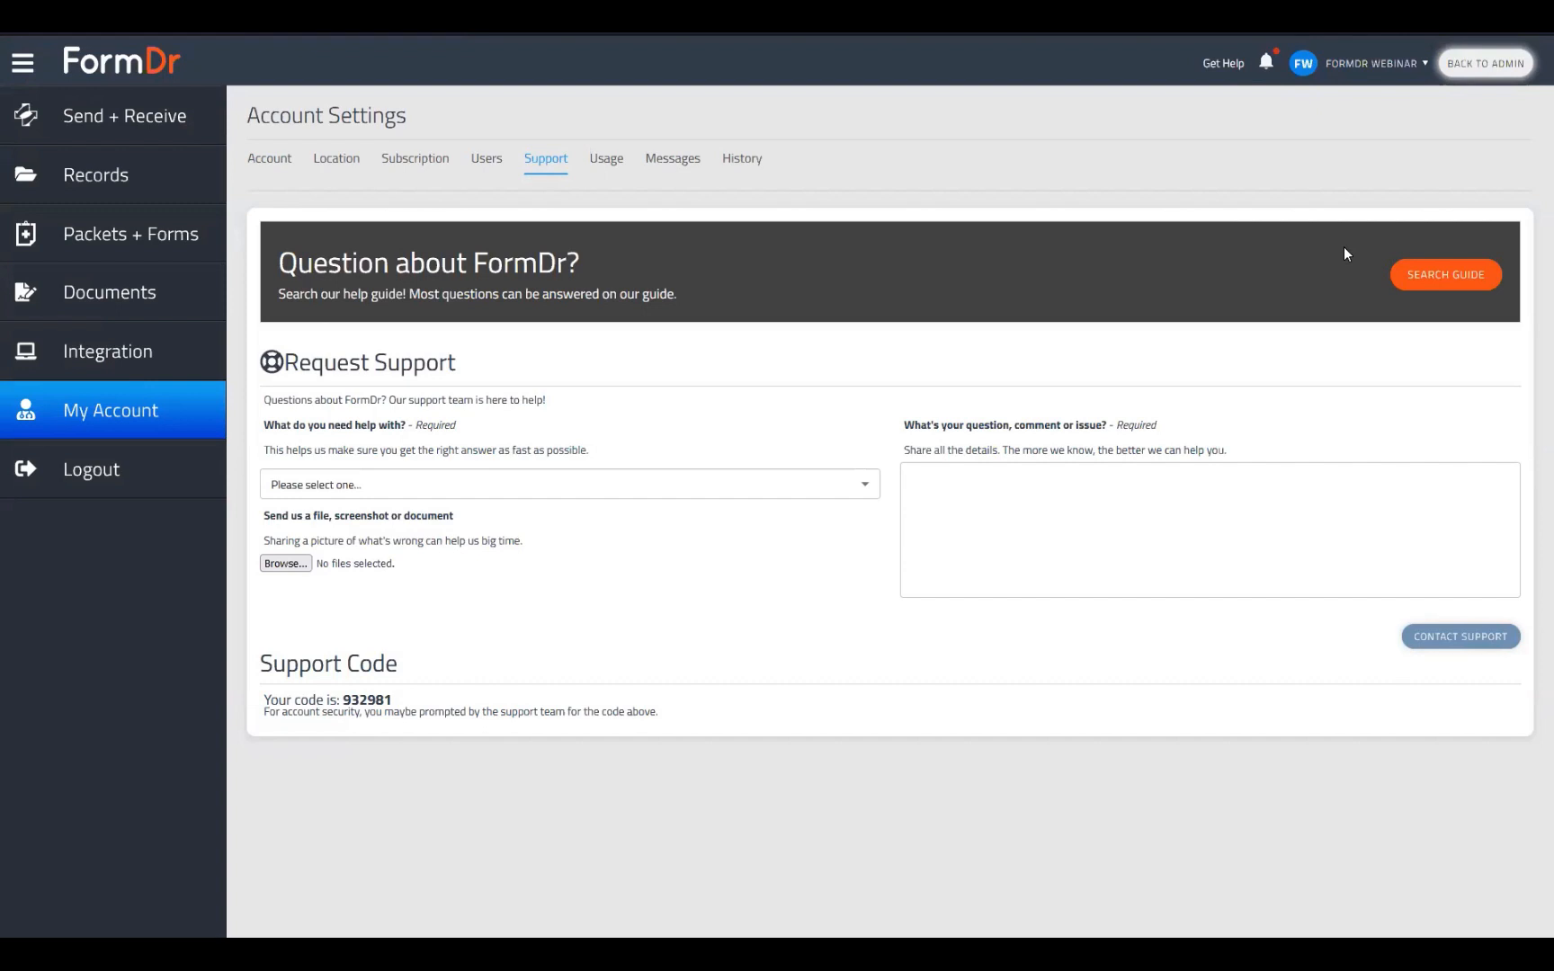
click(340, 486)
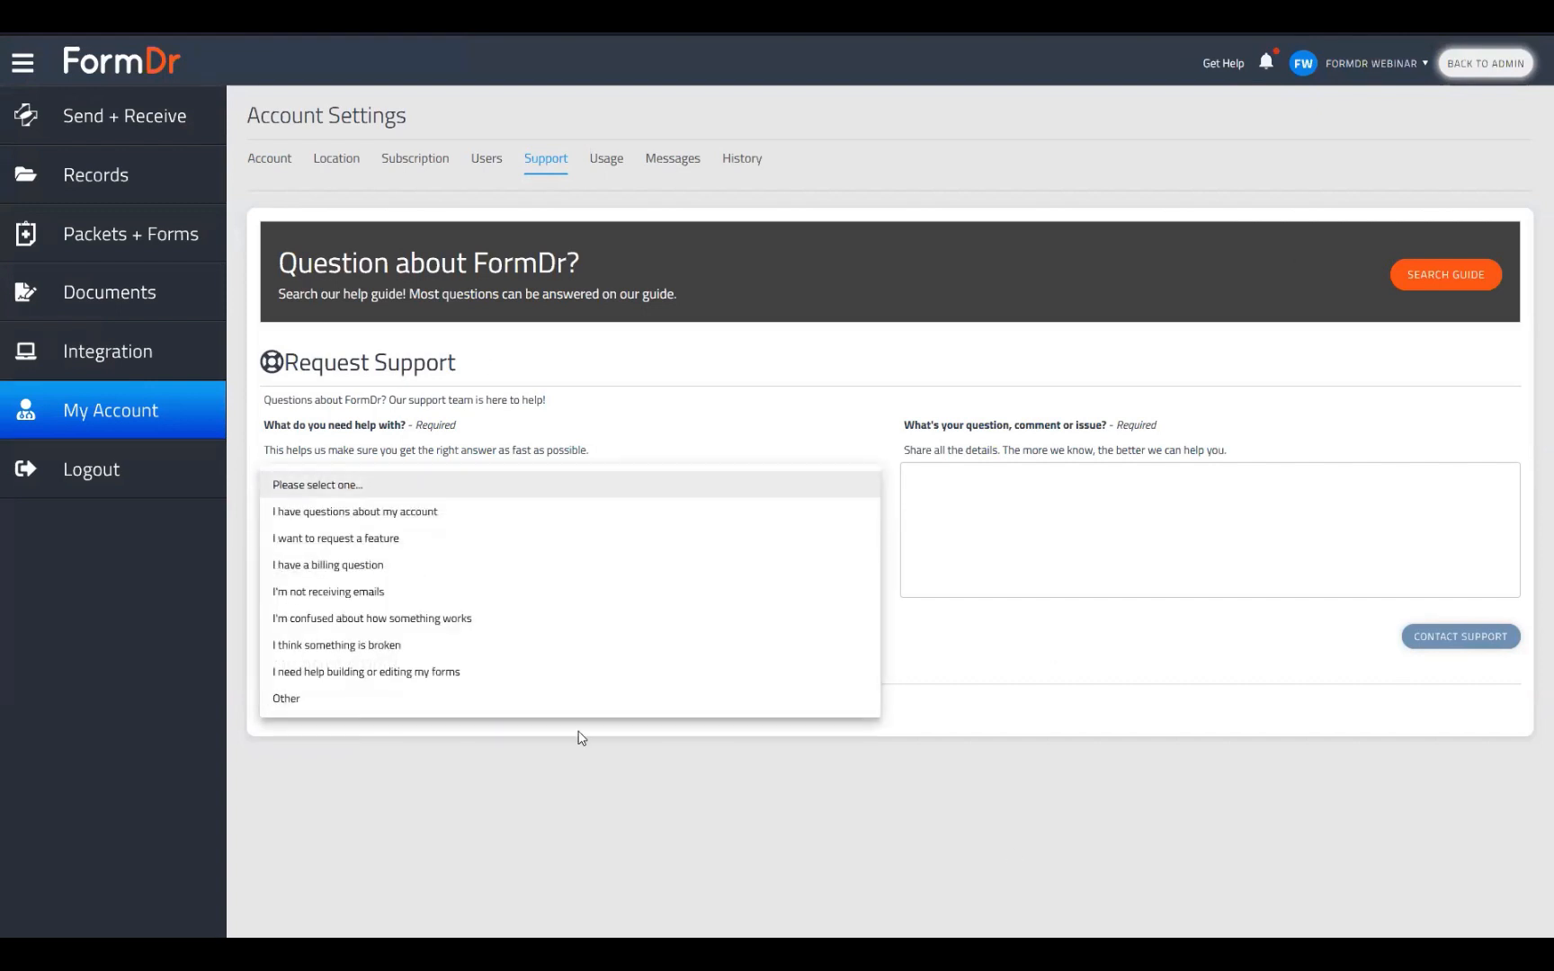
click(425, 408)
drag(251, 523, 530, 542)
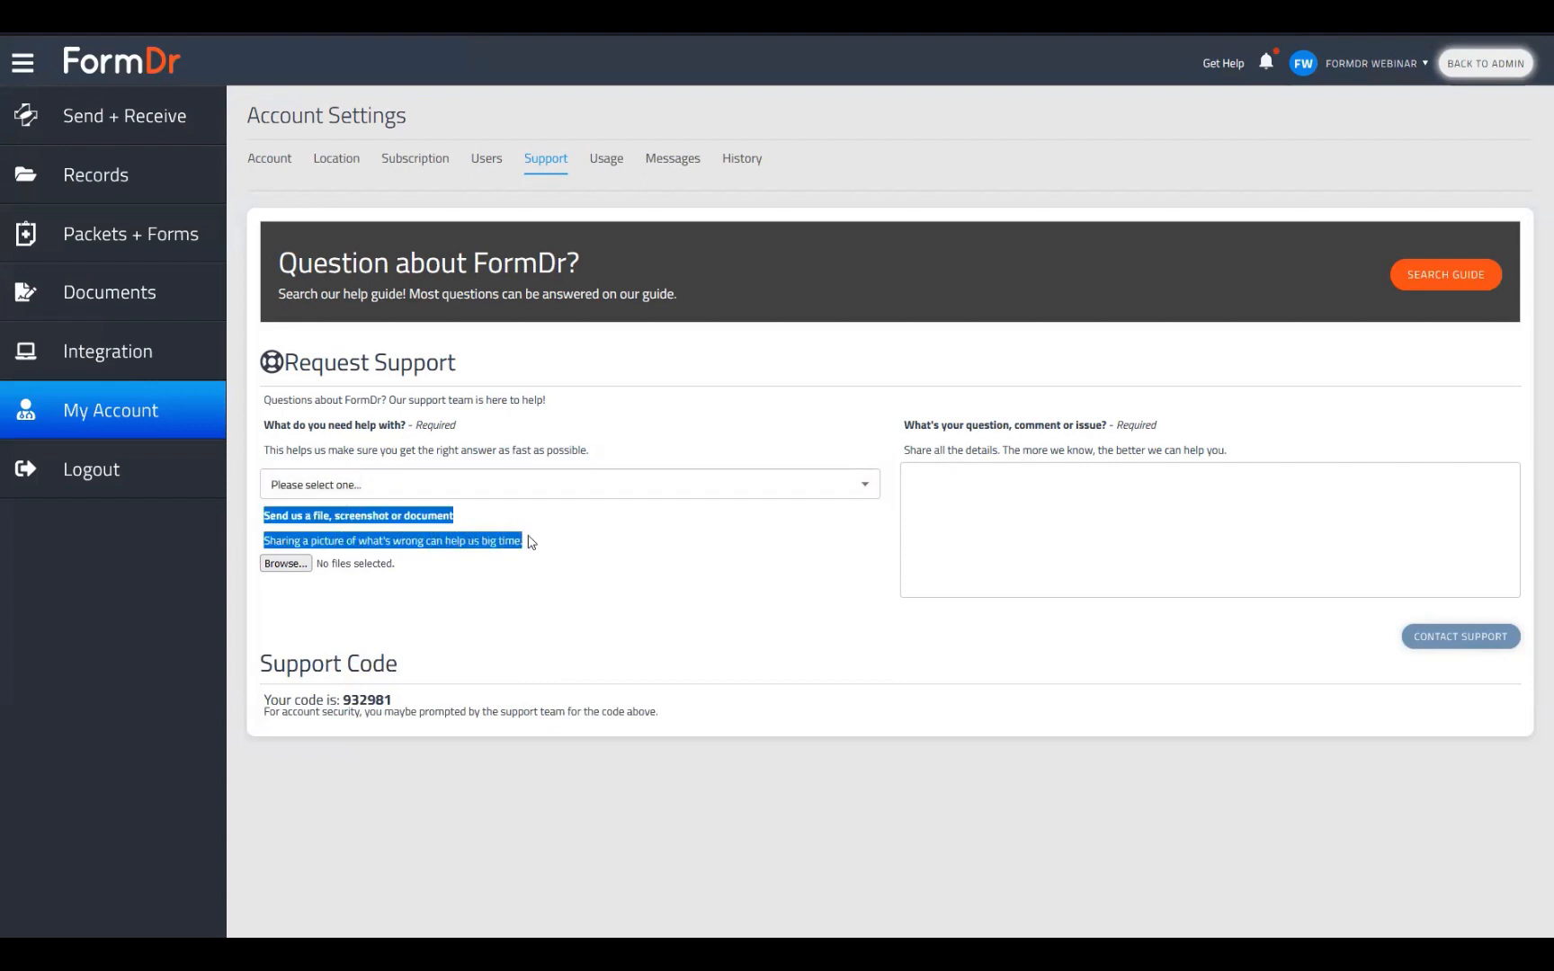
click(557, 586)
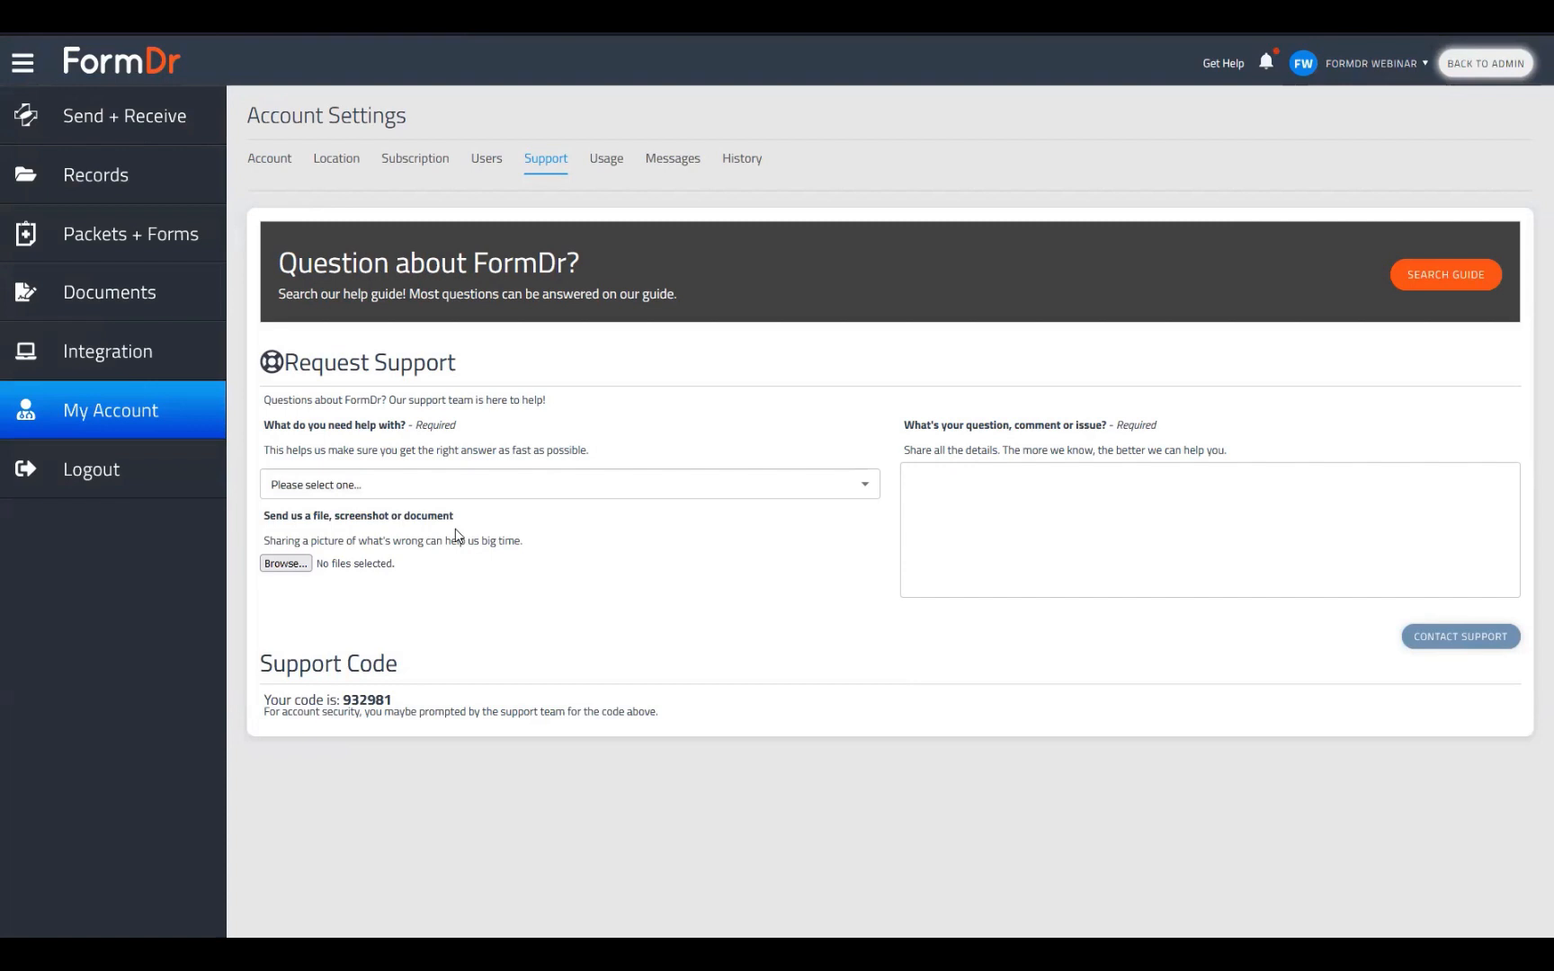
click(1018, 513)
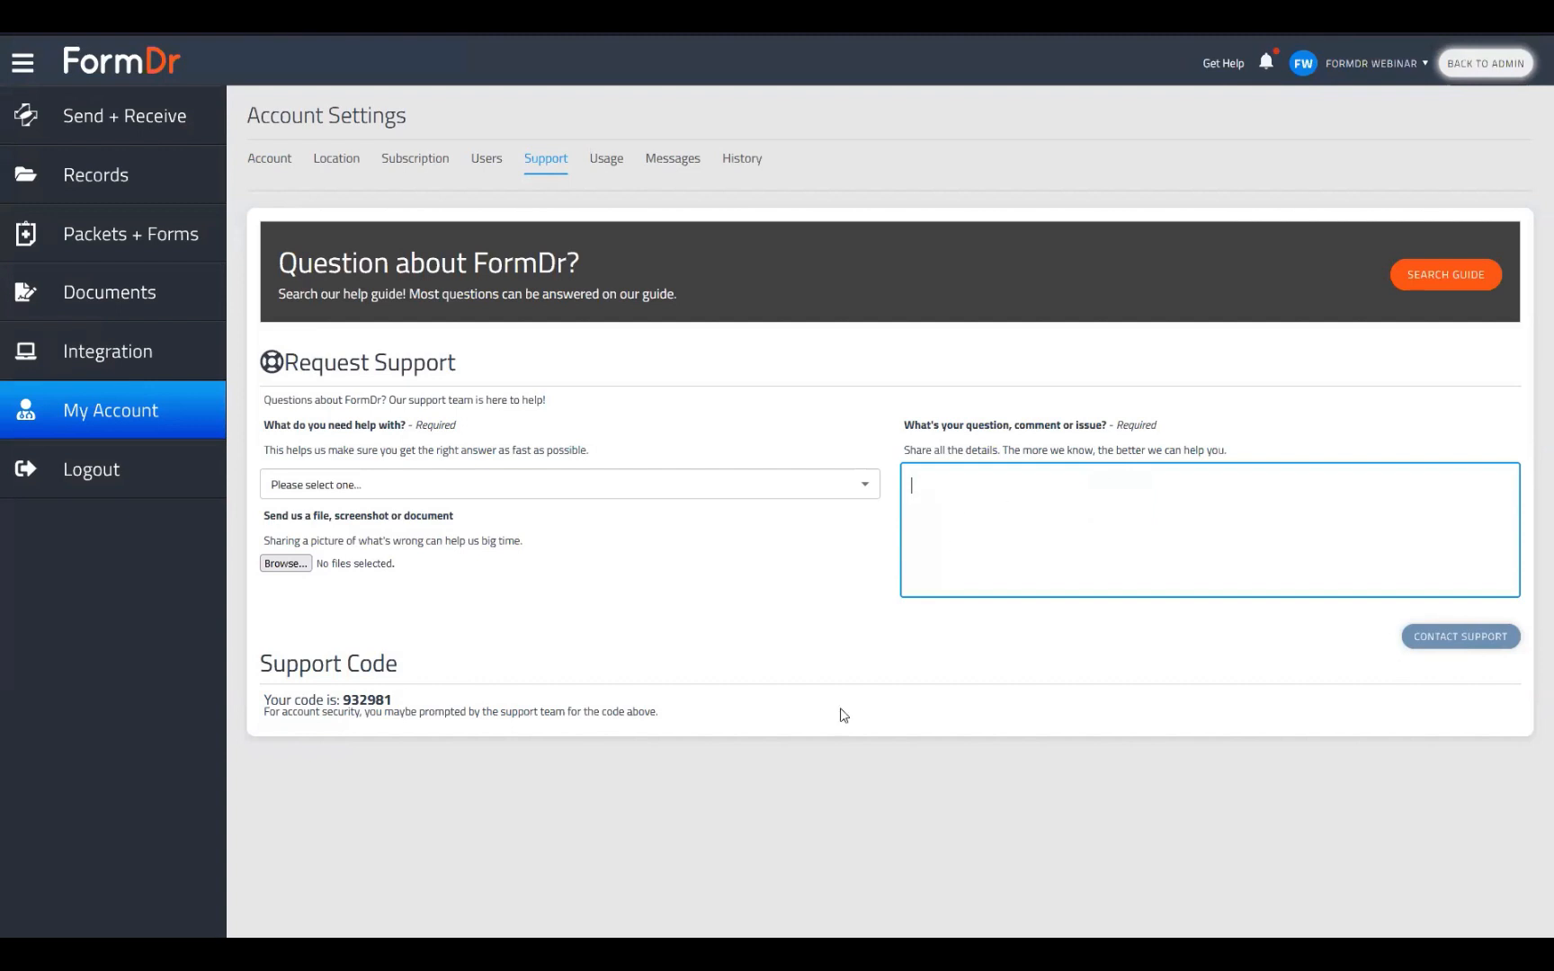
drag(250, 663, 543, 767)
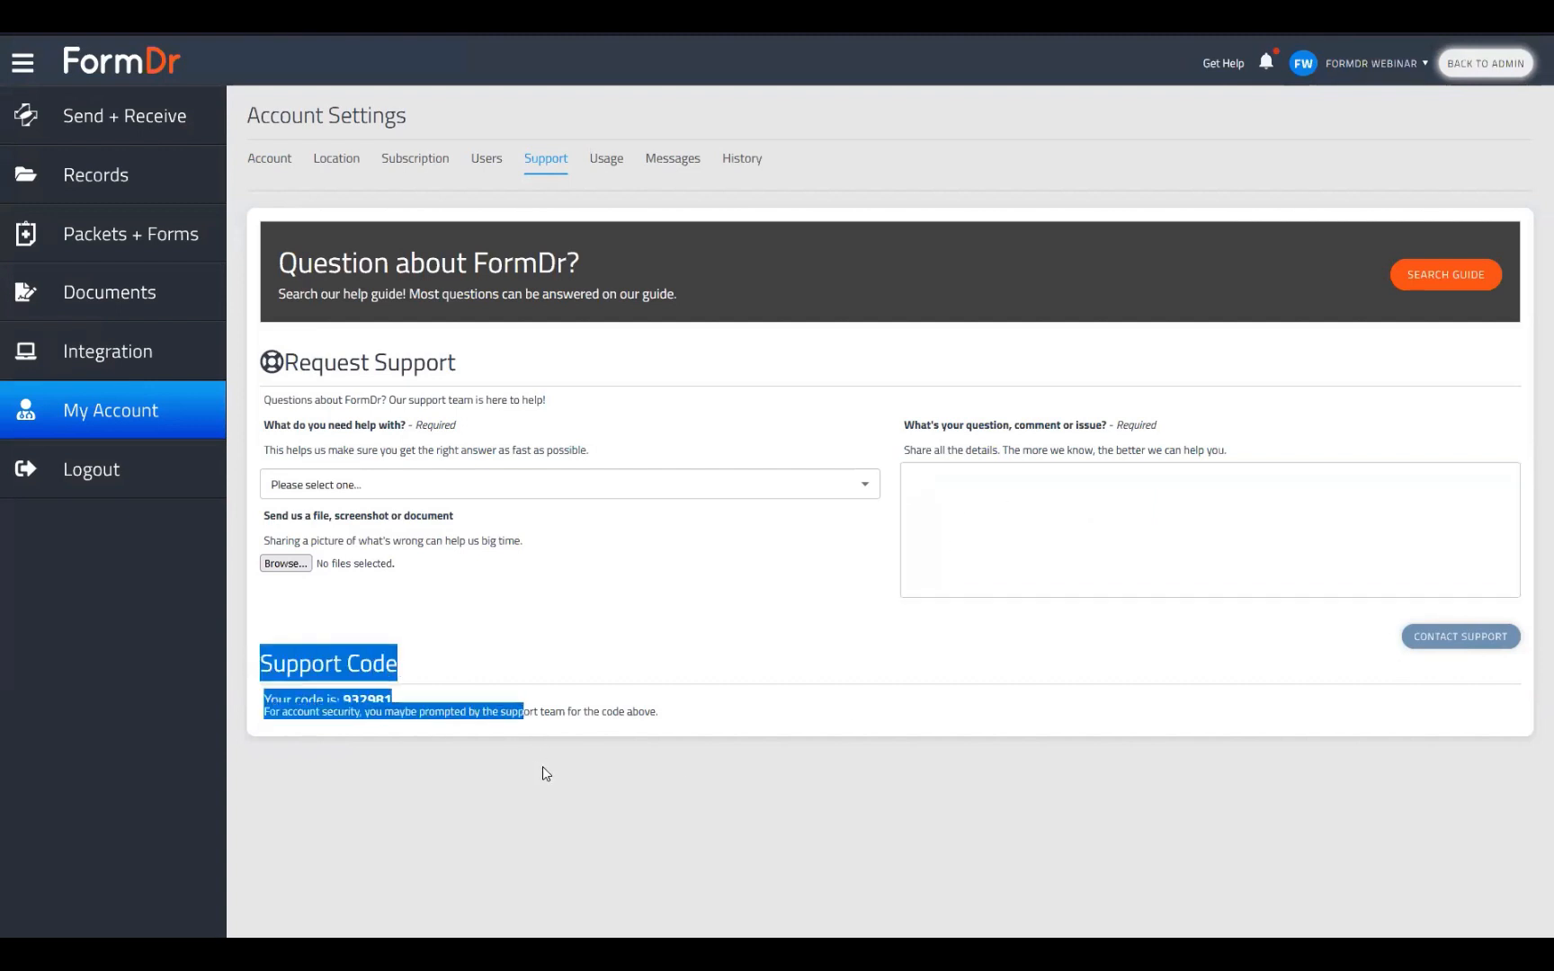
click(542, 767)
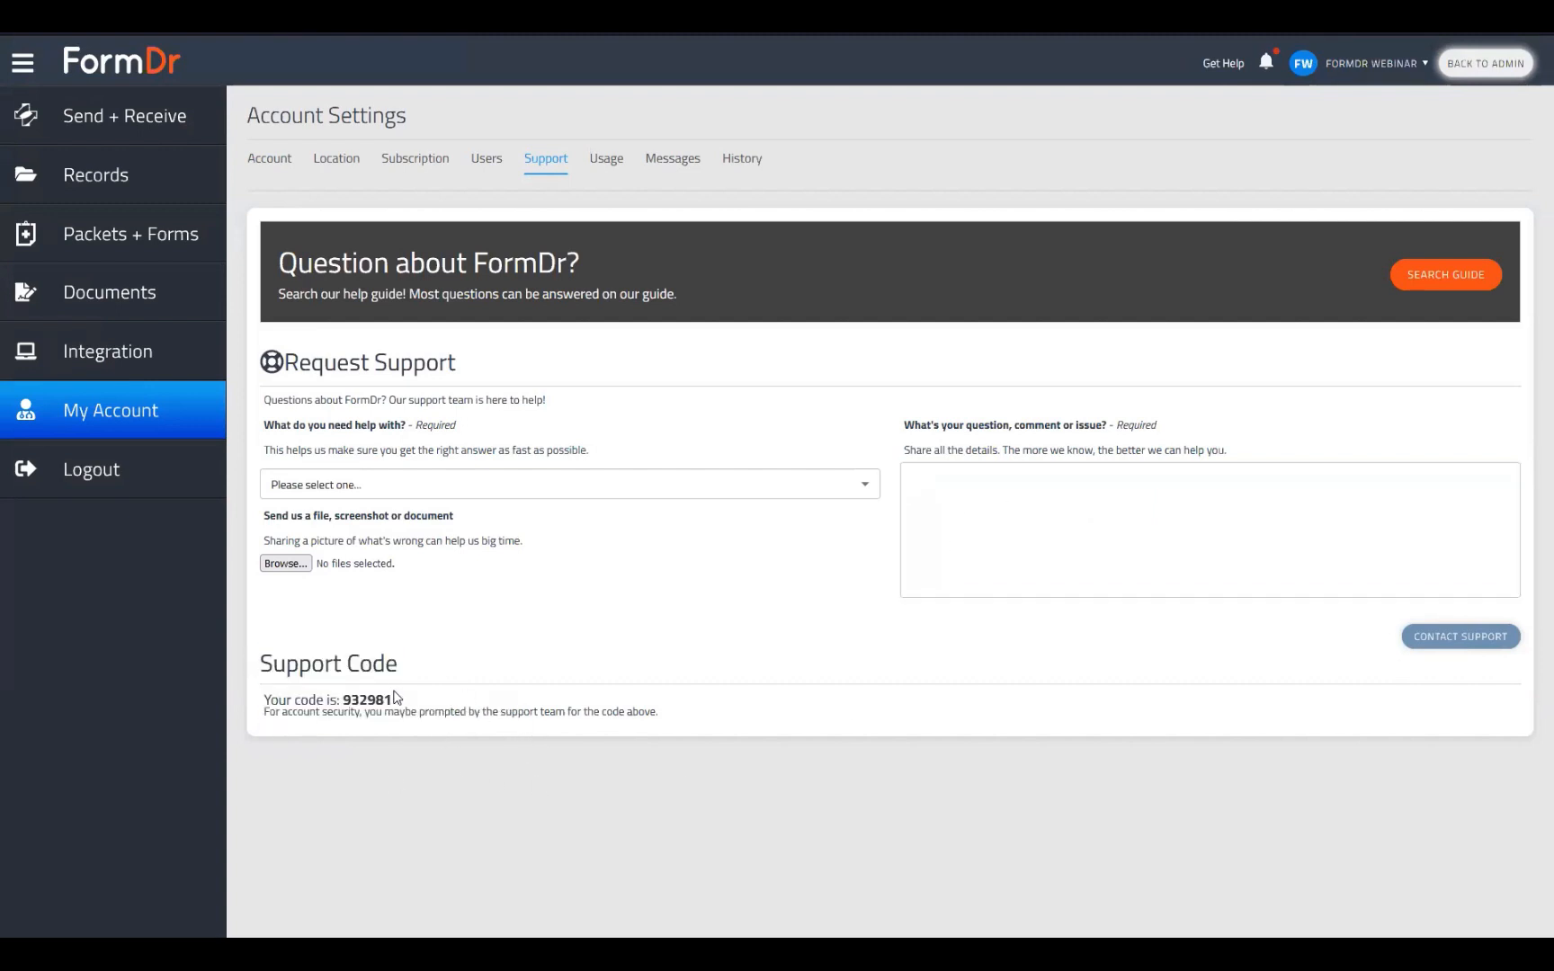